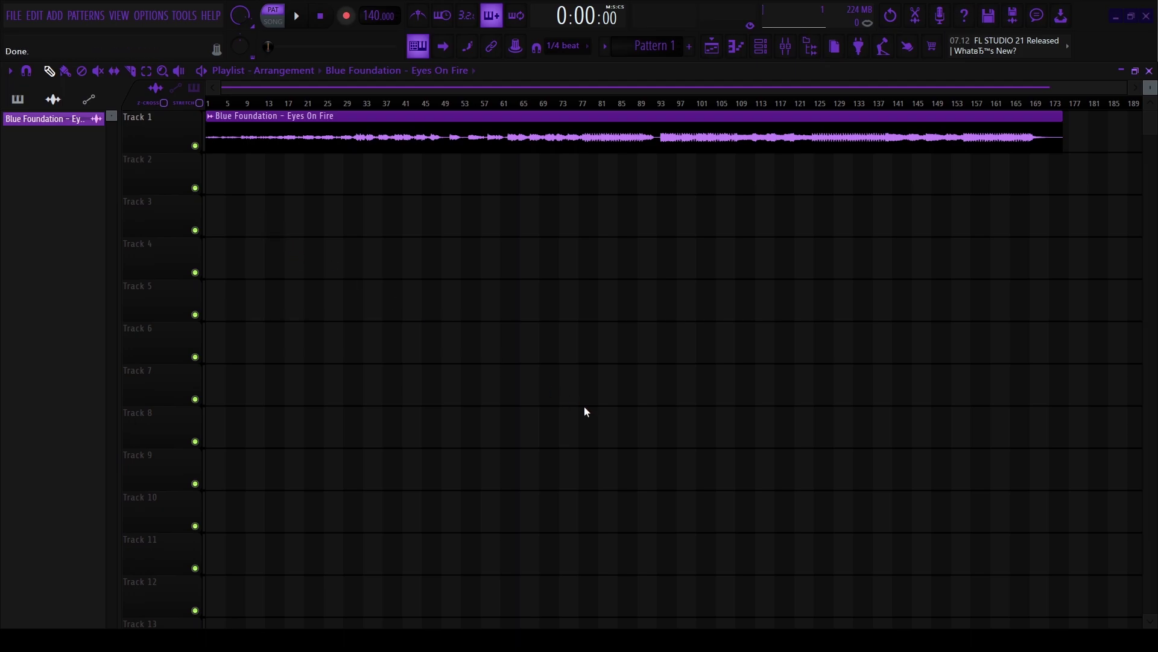
# Set the project tempo to 144.978 BPM and normalize the Eyes On Fire audio clip on Track 1.
pyautogui.scroll(5, 220, 213)
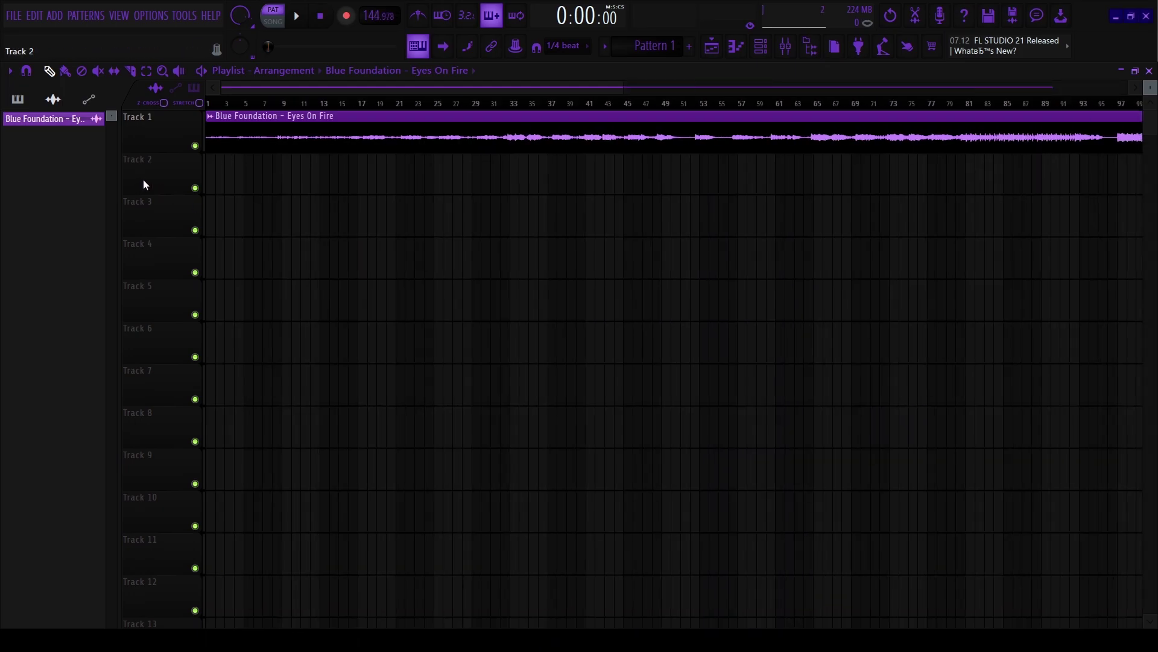
pyautogui.doubleClick(240, 139)
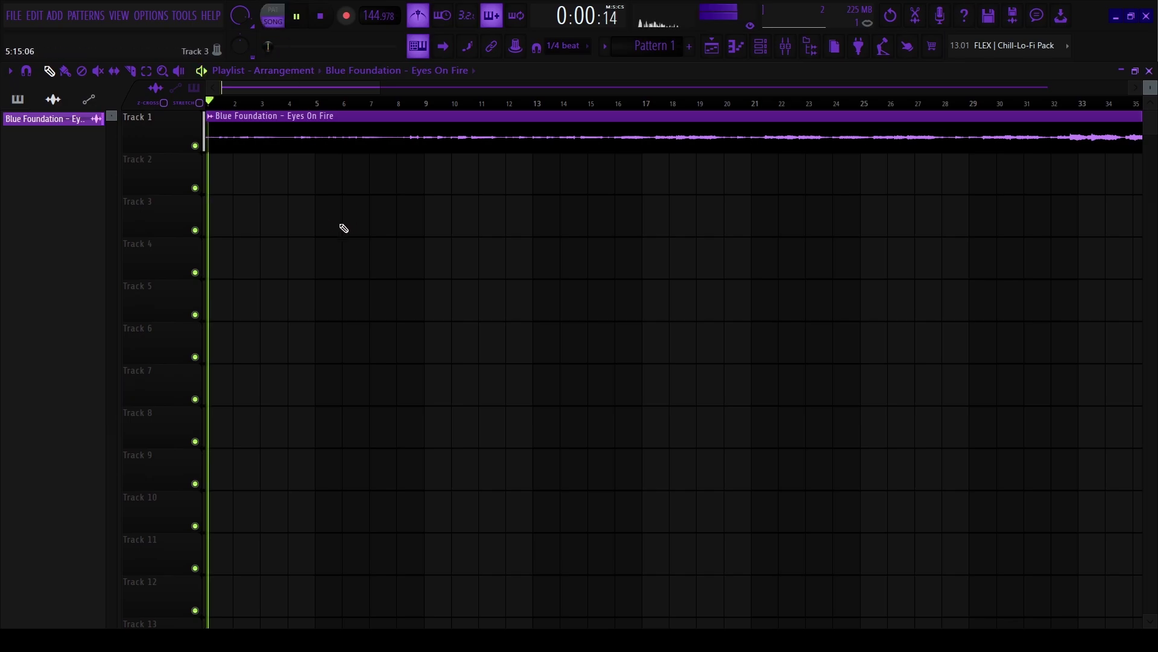
pyautogui.scroll(-5, 238, 233)
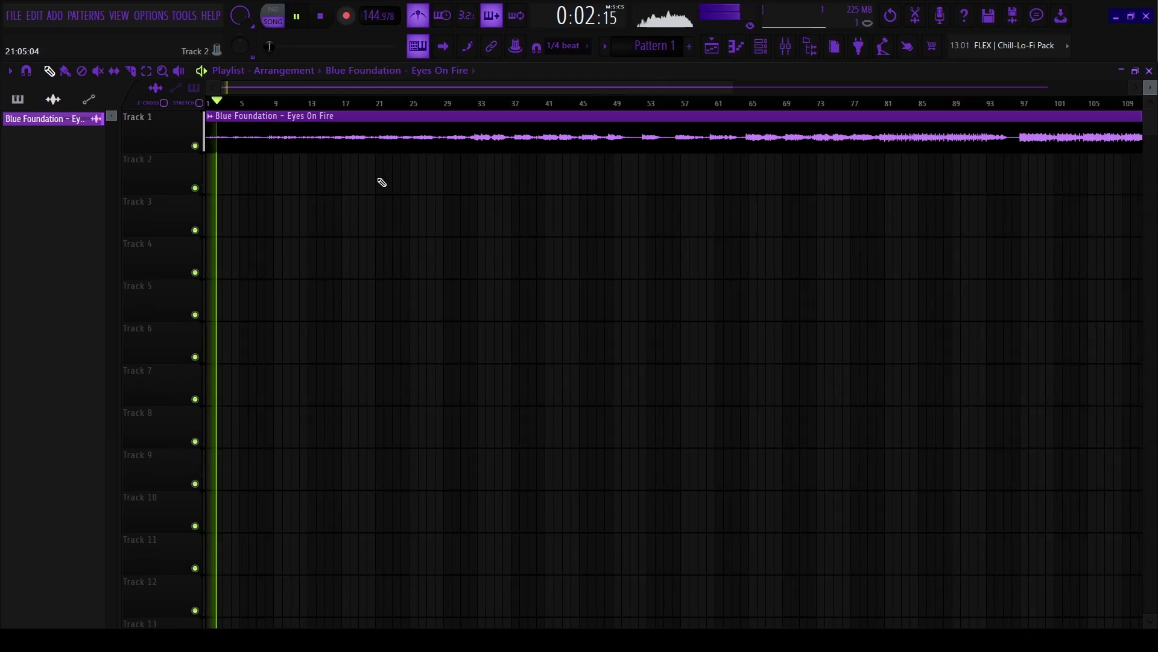
pyautogui.doubleClick(401, 129)
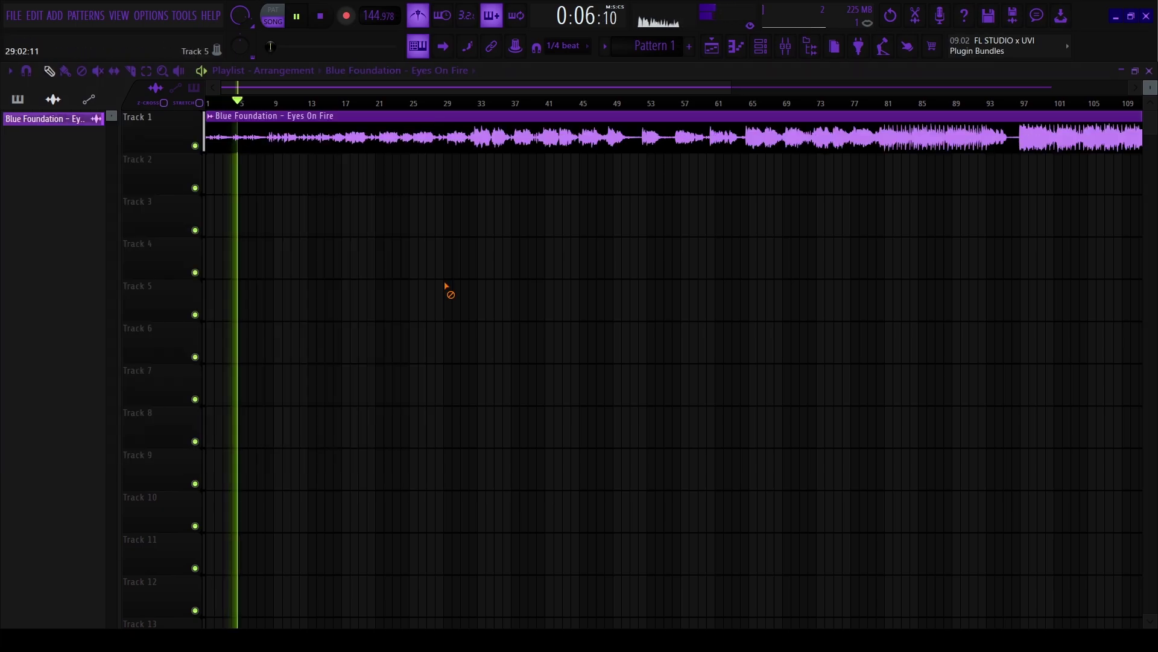
# Slice the Eyes On Fire clip on Track 1 at bars 17 and 25.
pyautogui.scroll(10, 353, 116)
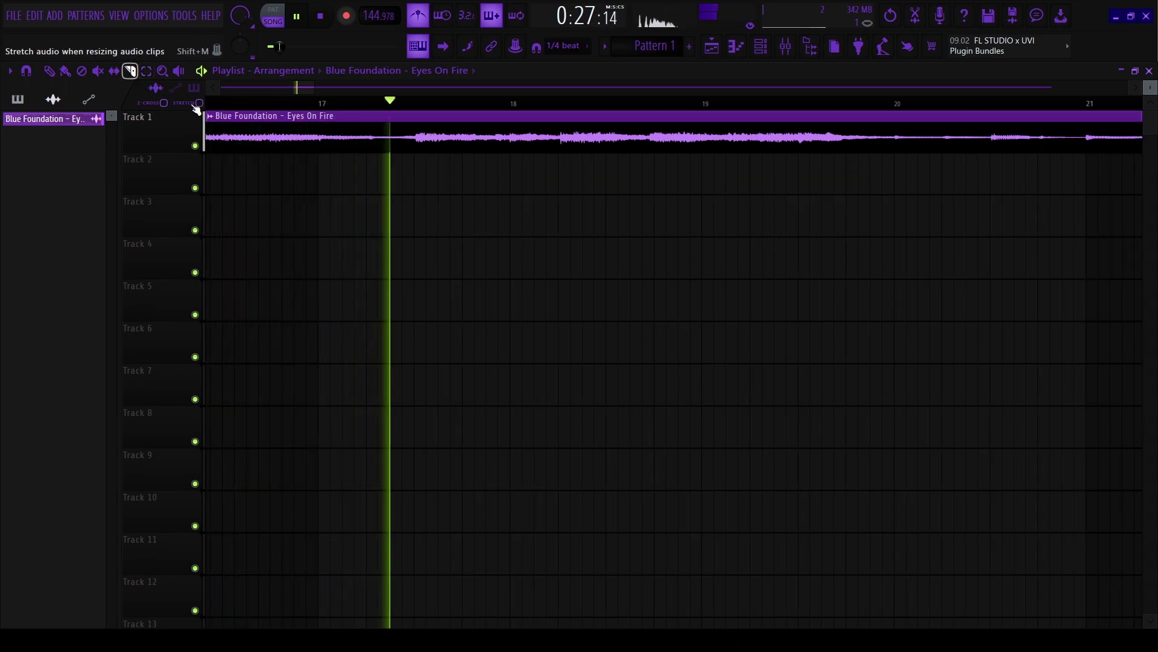
pyautogui.click(329, 152)
pyautogui.scroll(-8, 336, 157)
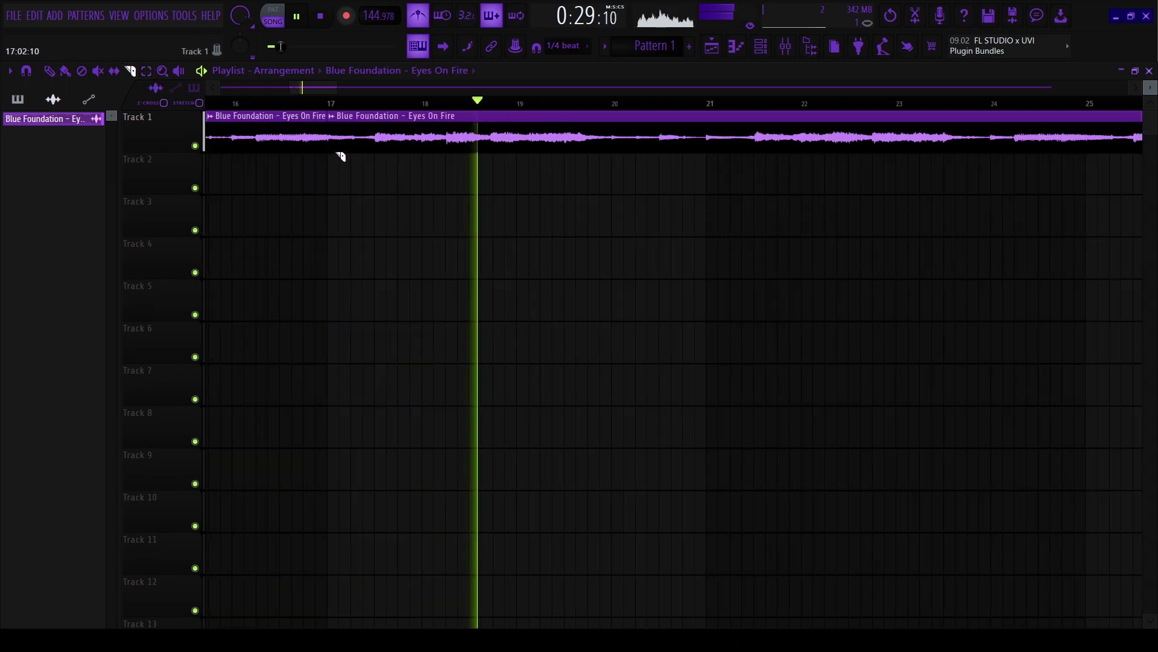
pyautogui.scroll(3, 463, 178)
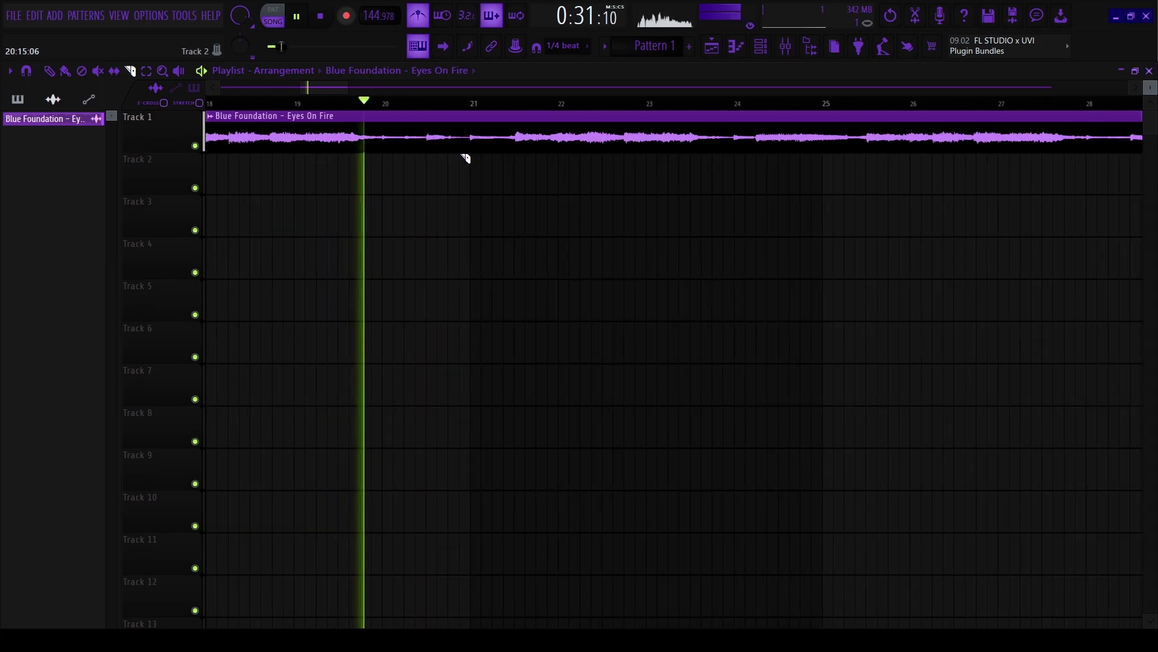
pyautogui.scroll(1, 570, 158)
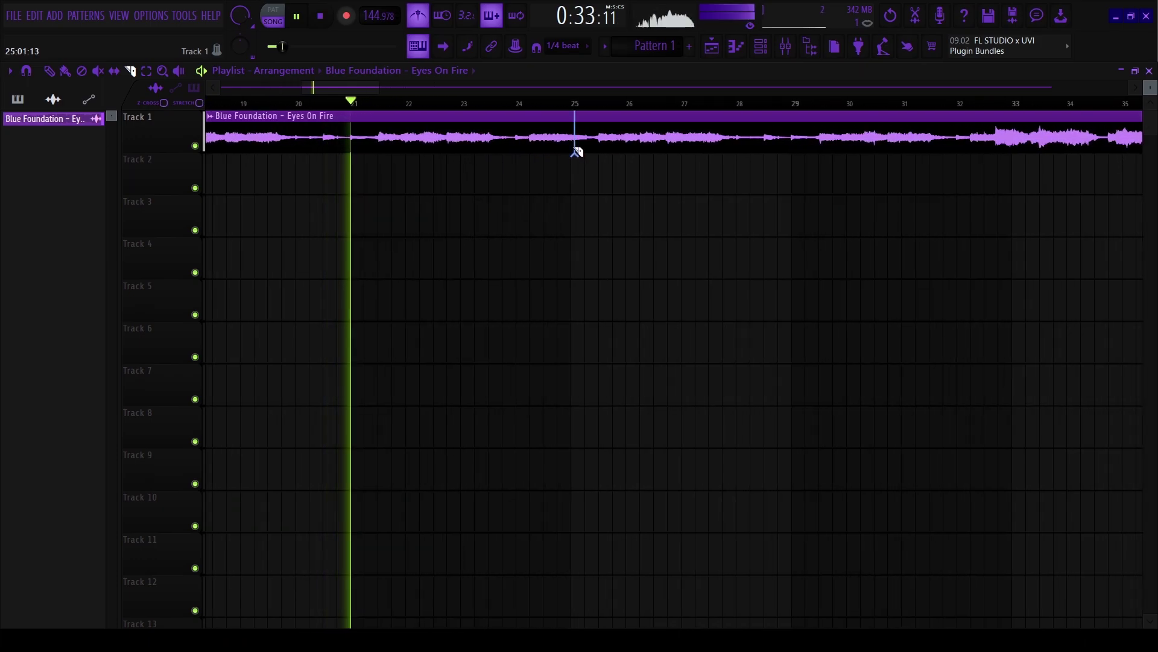
pyautogui.click(572, 150)
pyautogui.scroll(-5, 458, 151)
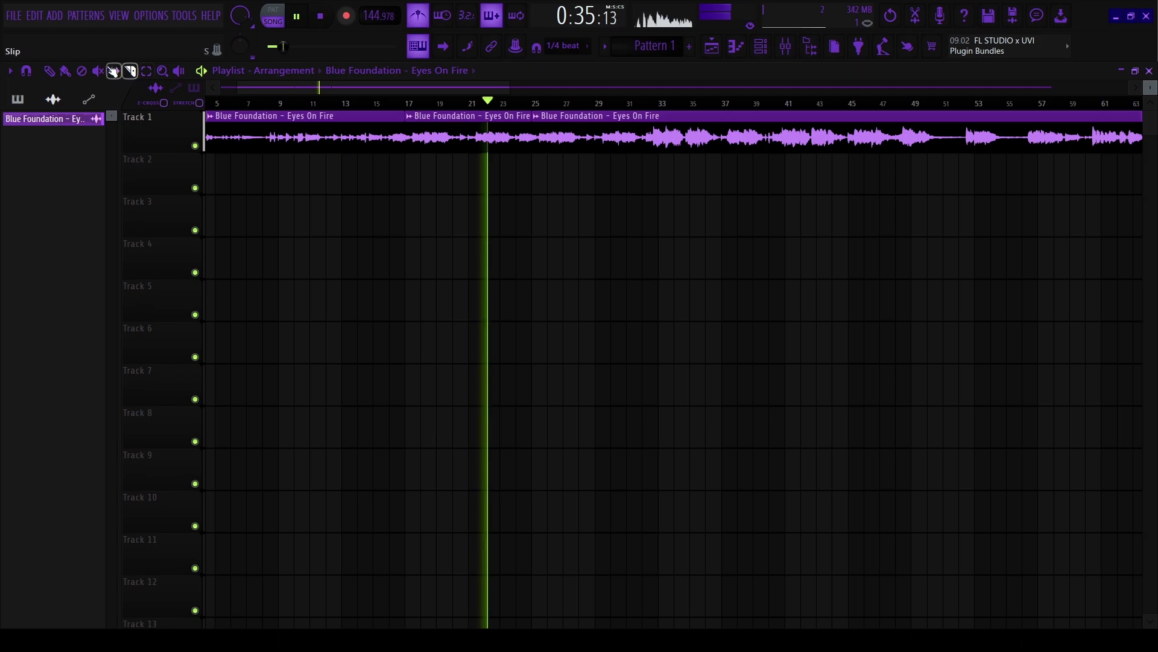
# Delete the section before bar 17 and move the eight-bar slice from bar 17 to Track 2, starting at bar 9.
pyautogui.moveTo(462, 145); pyautogui.dragTo(401, 188)
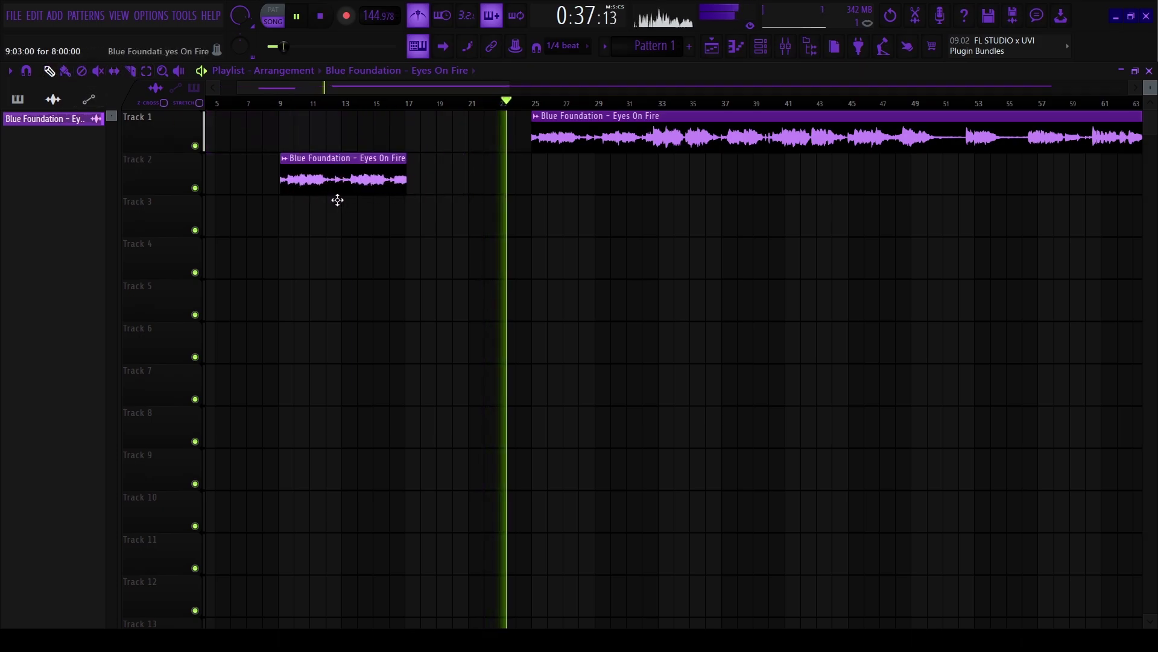
pyautogui.scroll(6, 279, 191)
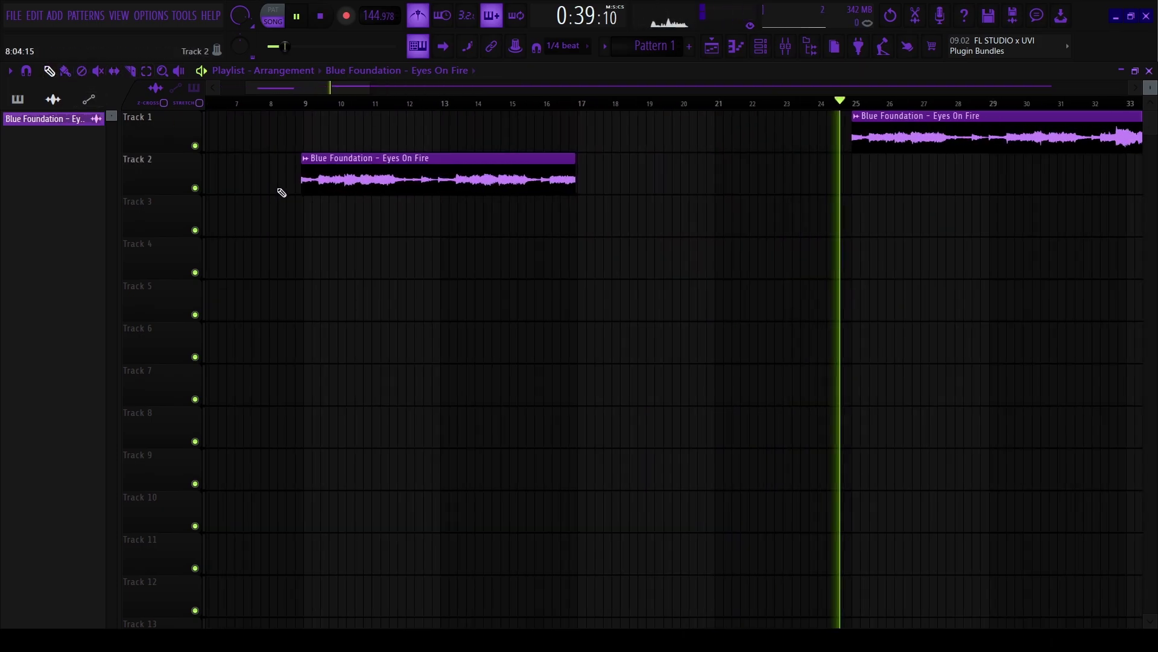
pyautogui.moveTo(358, 179); pyautogui.dragTo(376, 179)
pyautogui.scroll(-8, 408, 199)
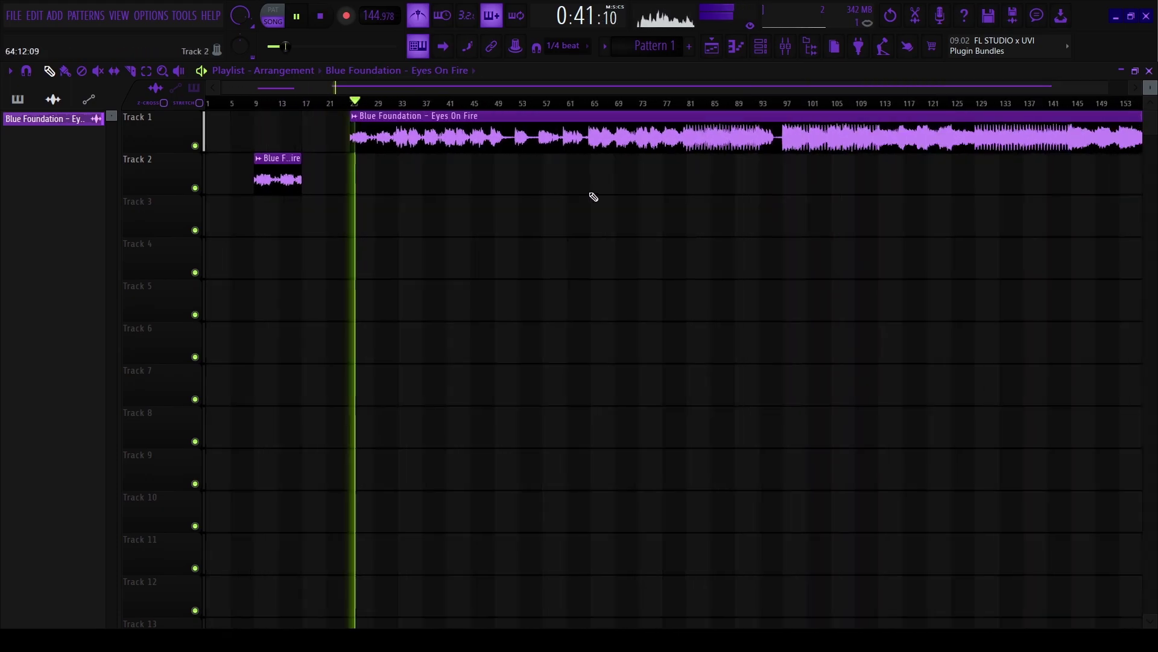
# Slice the remaining Track 1 clip at bar 73 and delete the part before the cut.
pyautogui.scroll(6, 452, 139)
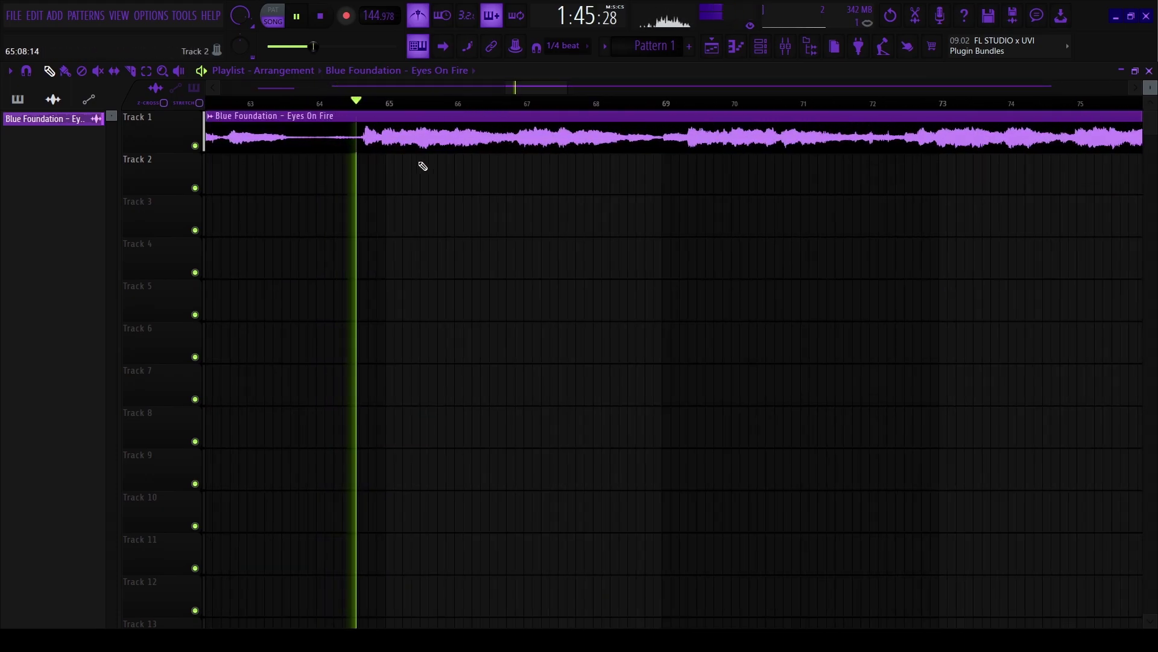
pyautogui.click(131, 71)
pyautogui.scroll(-4, 650, 200)
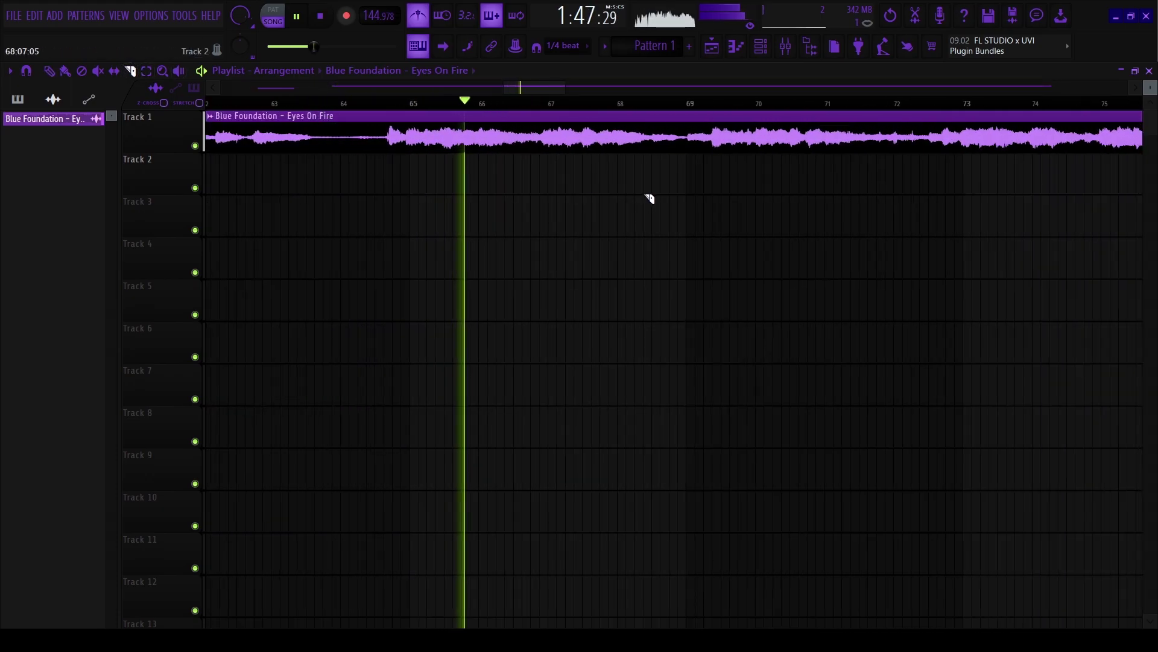
pyautogui.click(657, 105)
pyautogui.hscroll(5, 740, 212)
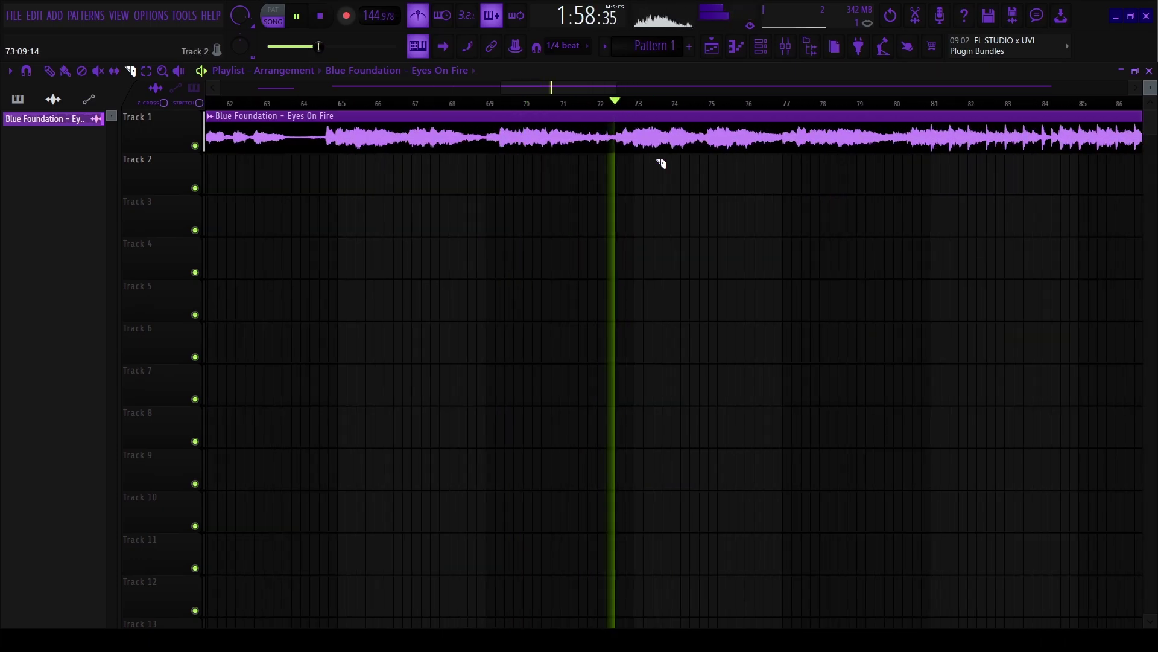
pyautogui.scroll(6, 660, 162)
pyautogui.click(484, 147)
pyautogui.scroll(-4, 482, 145)
pyautogui.click(60, 71)
pyautogui.scroll(-8, 398, 176)
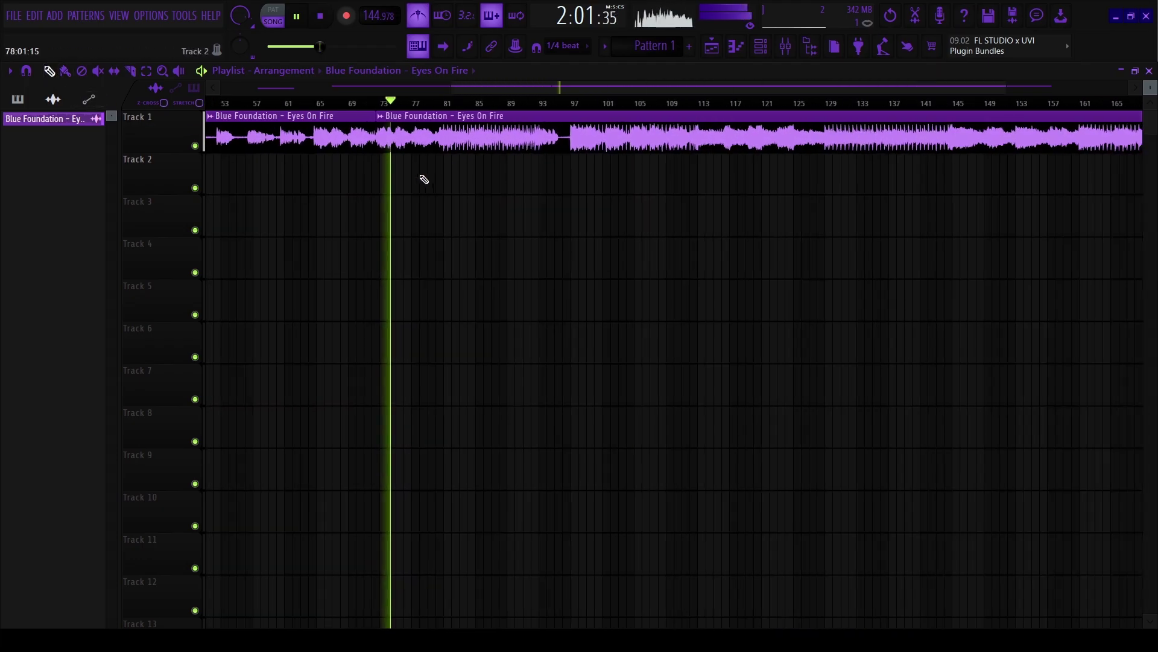
pyautogui.rightClick(486, 139)
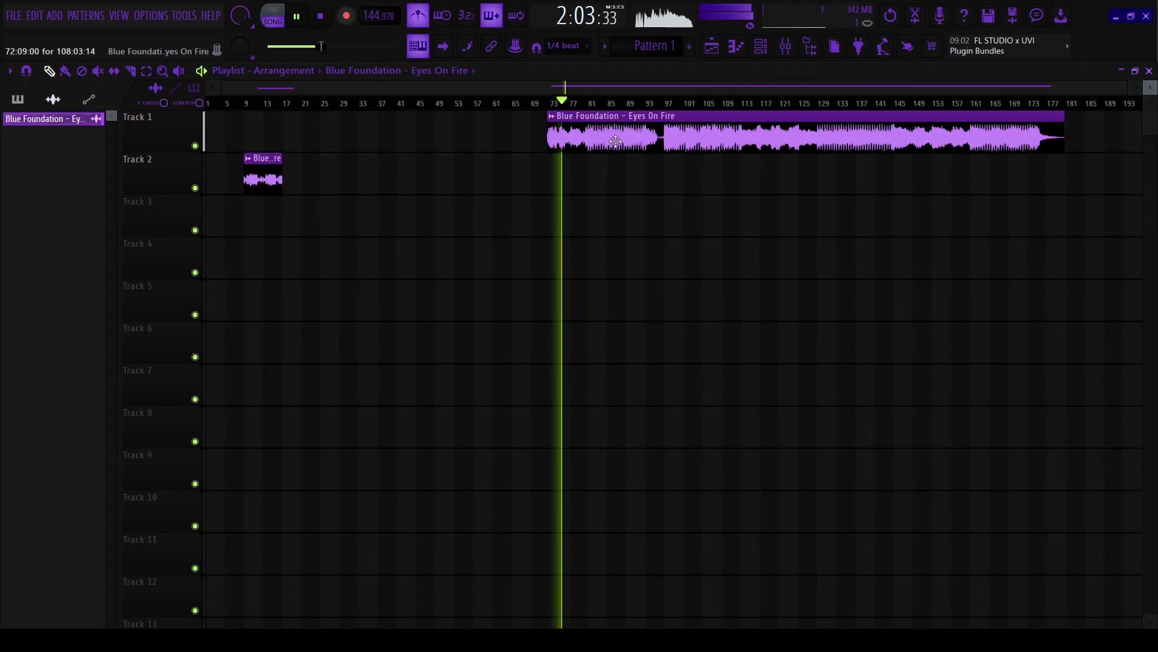
# Move the remaining Track 1 clip to Track 3 at bar 1 and play the arrangement.
pyautogui.press('space')
pyautogui.moveTo(625, 141); pyautogui.dragTo(205, 244)
pyautogui.scroll(5, 210, 229)
pyautogui.press('space')
pyautogui.scroll(-4, 302, 212)
pyautogui.scroll(6, 215, 207)
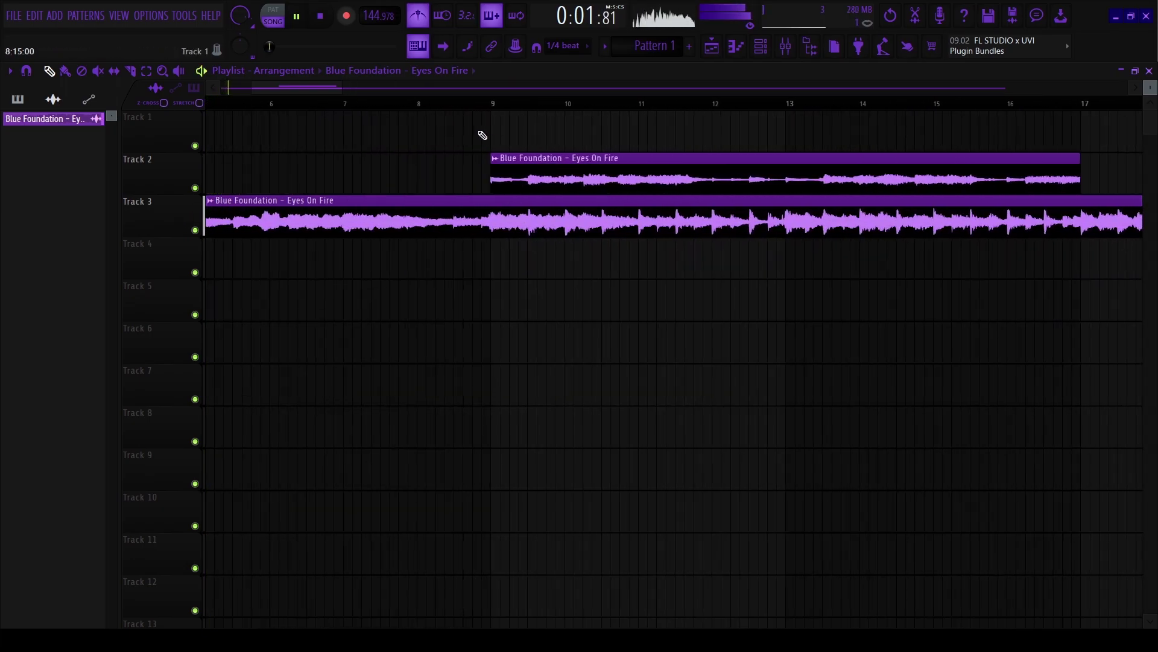
# Slice the Track 3 clip at bar 9, delete everything after the cut, and play the result.
pyautogui.scroll(3, 480, 181)
pyautogui.press('space')
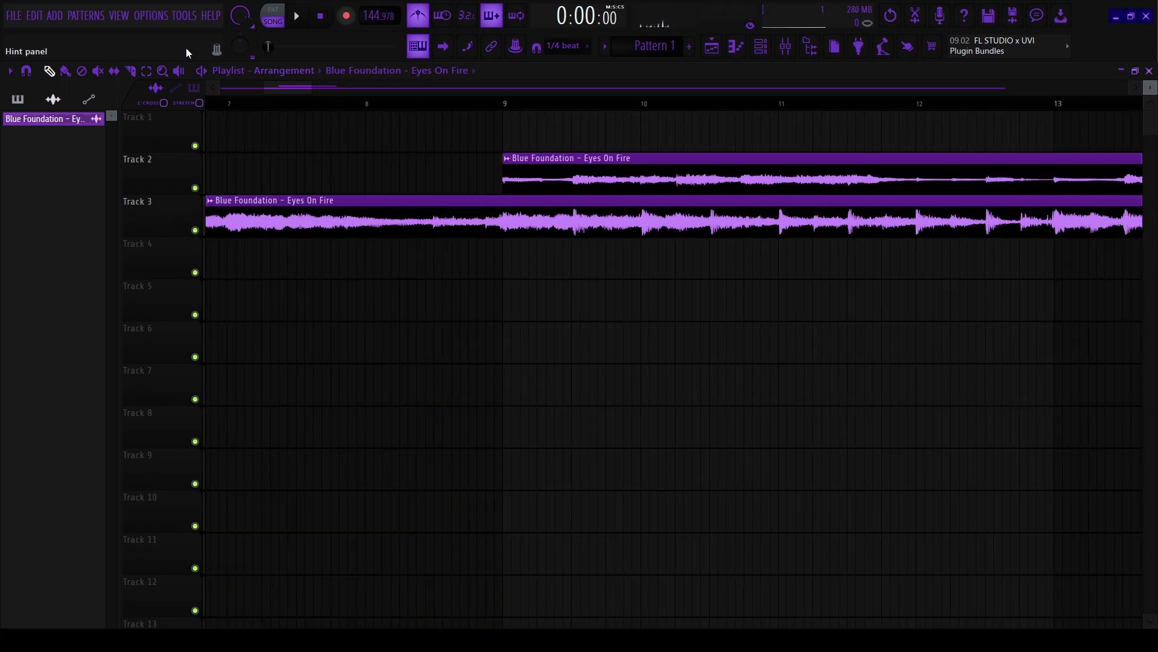
pyautogui.click(130, 72)
pyautogui.scroll(3, 574, 264)
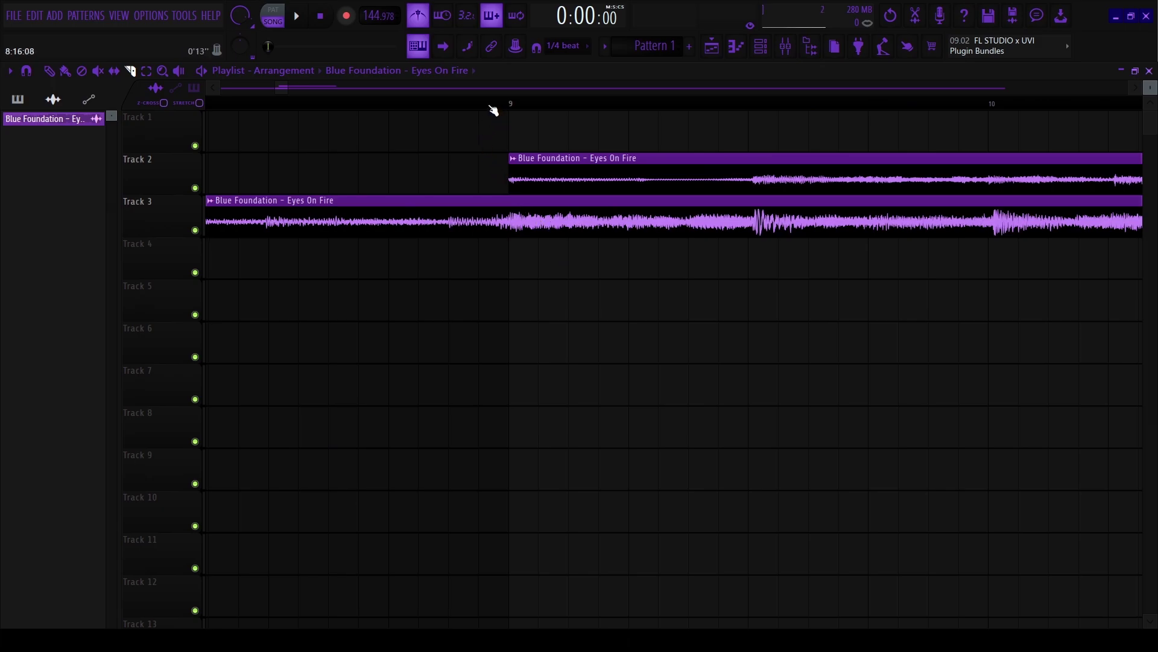
pyautogui.moveTo(511, 223); pyautogui.dragTo(517, 223)
pyautogui.rightClick(510, 222)
pyautogui.hotkey('ctrl', 'z')
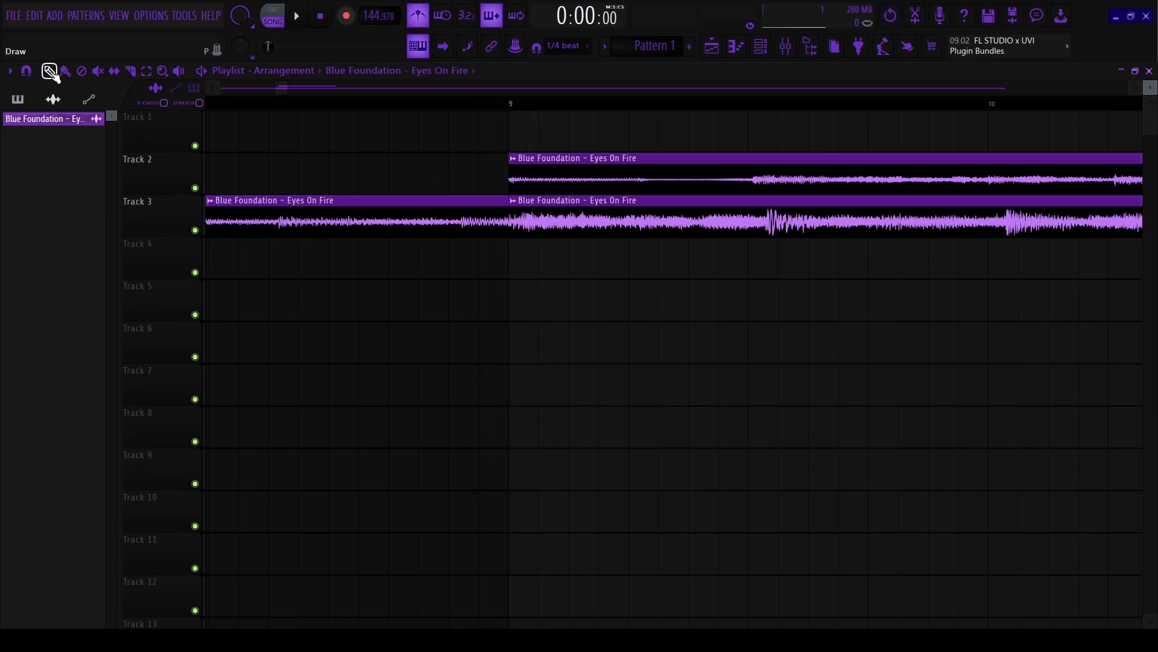
pyautogui.rightClick(589, 232)
pyautogui.press('space')
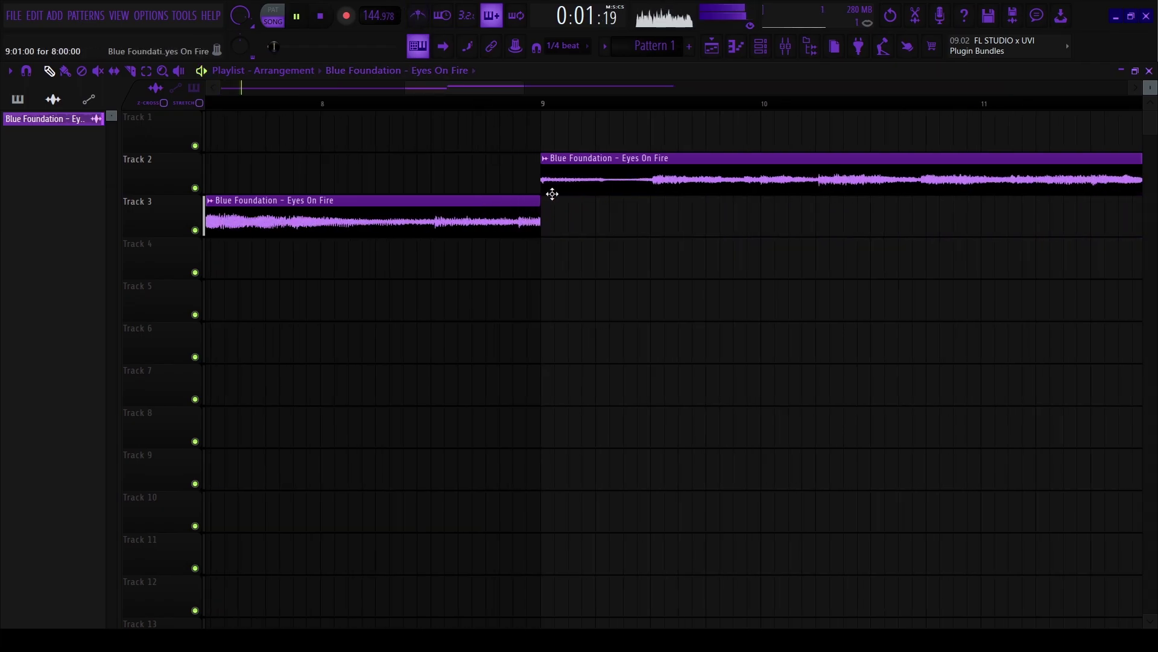
# Set the declicking mode of the Eyes On Fire sample to Generic (bleeding).
pyautogui.scroll(-6, 551, 194)
pyautogui.doubleClick(362, 217)
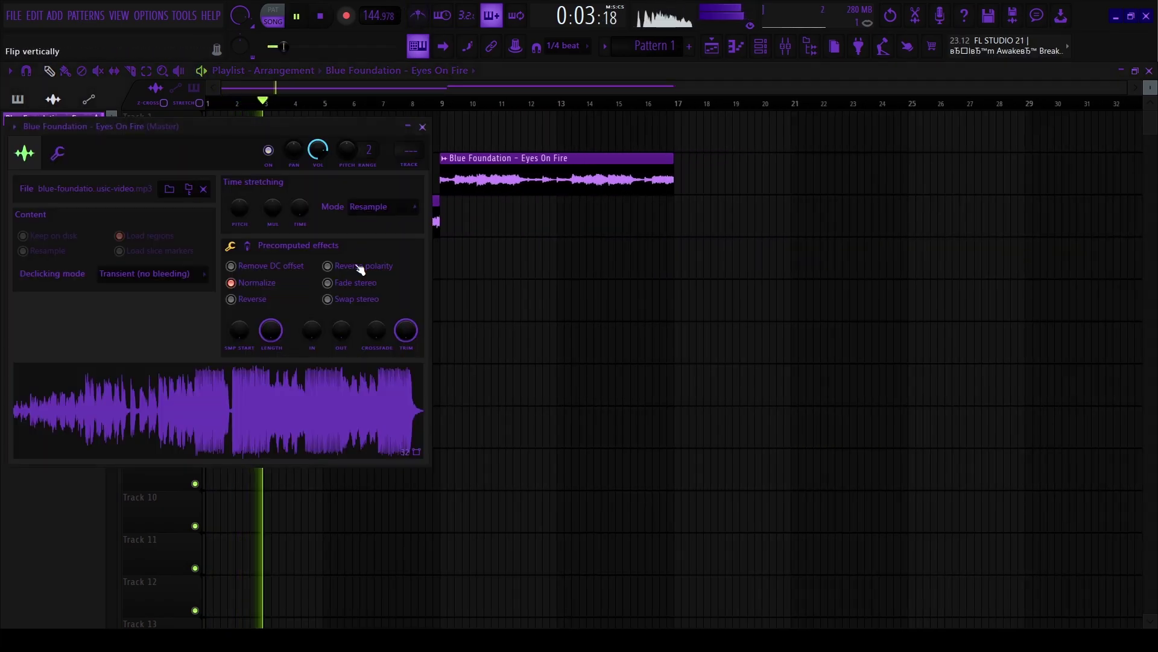
pyautogui.press('Escape')
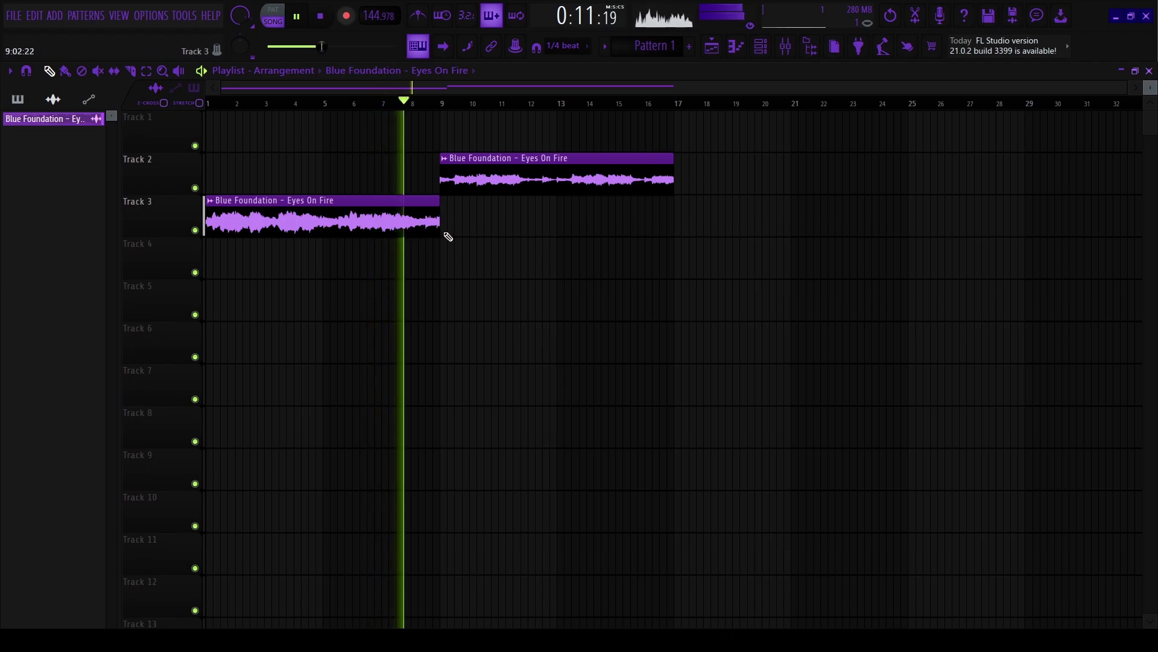
# Check the transition at bar 9 and move the Track 3 clip up to Track 1, keeping its start at bar 1.
pyautogui.scroll(1, 438, 224)
pyautogui.scroll(1, 437, 224)
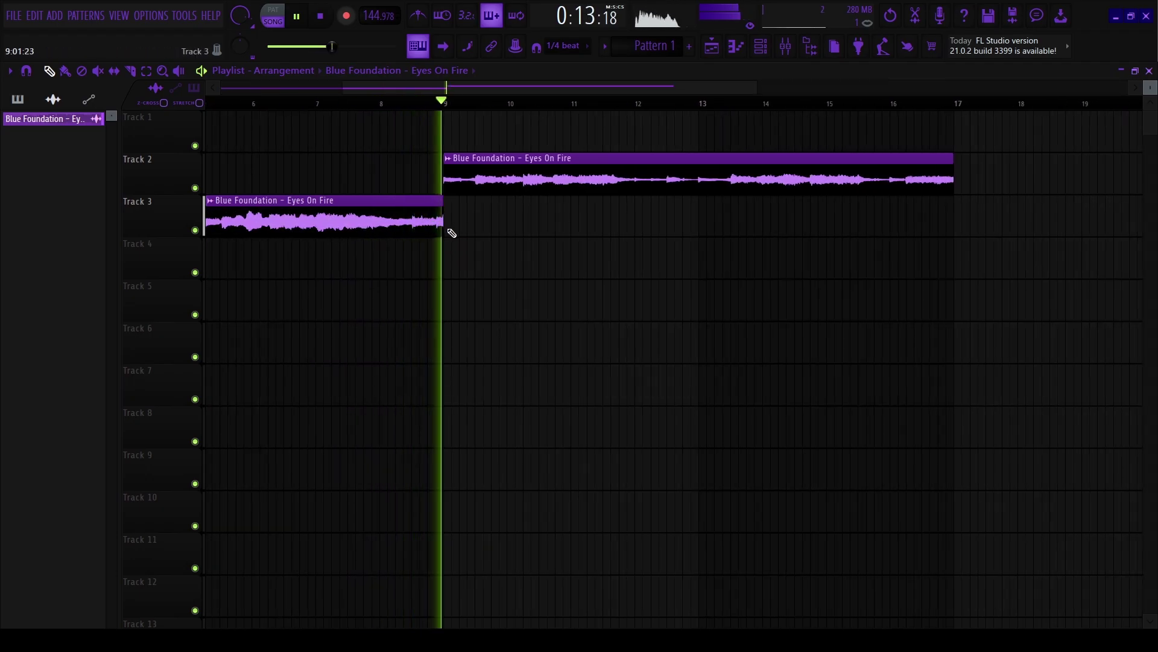
pyautogui.scroll(-2, 436, 221)
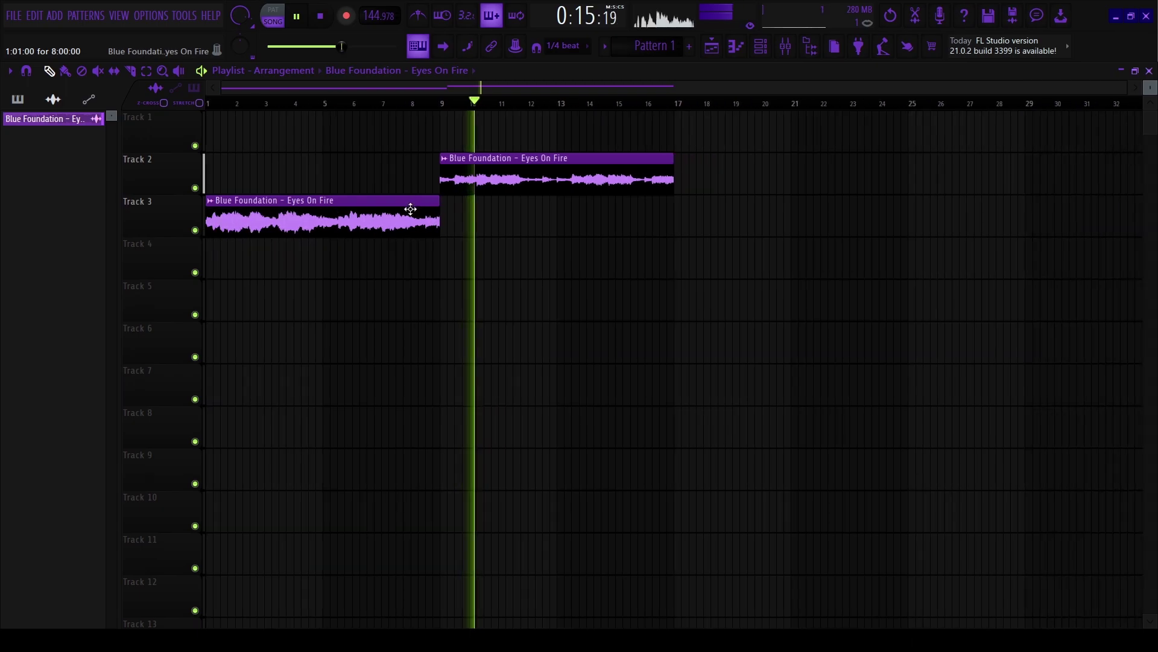
pyautogui.moveTo(366, 220); pyautogui.dragTo(368, 143)
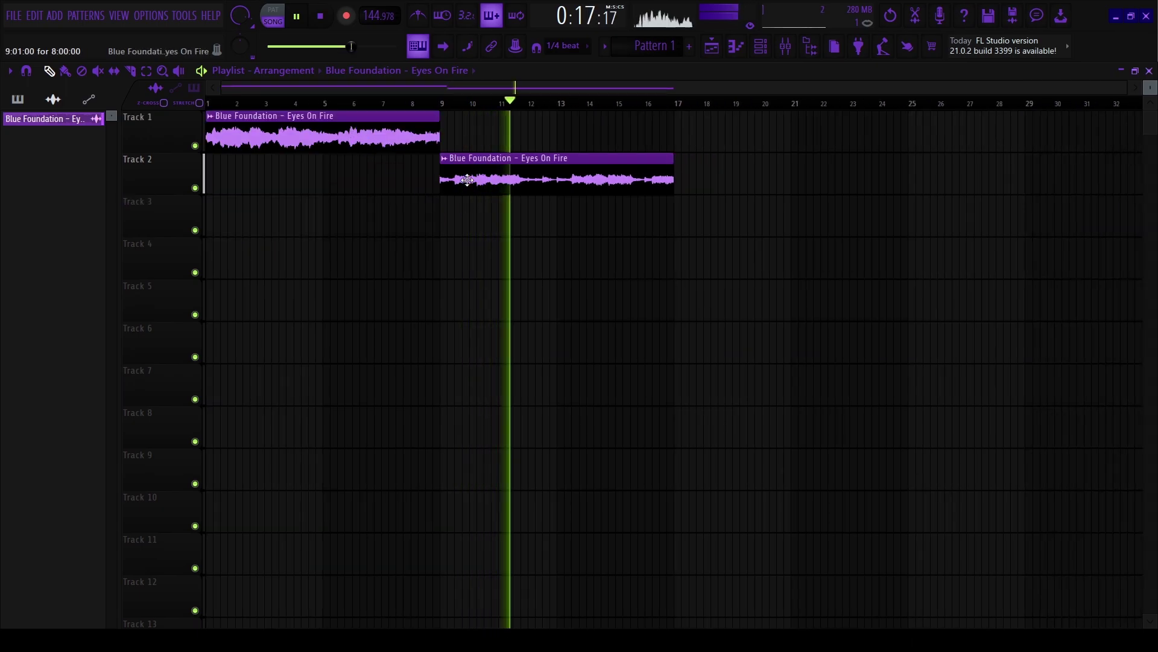
# Adjust the time-stretching pitch of the Eyes On Fire sample.
pyautogui.doubleClick(597, 179)
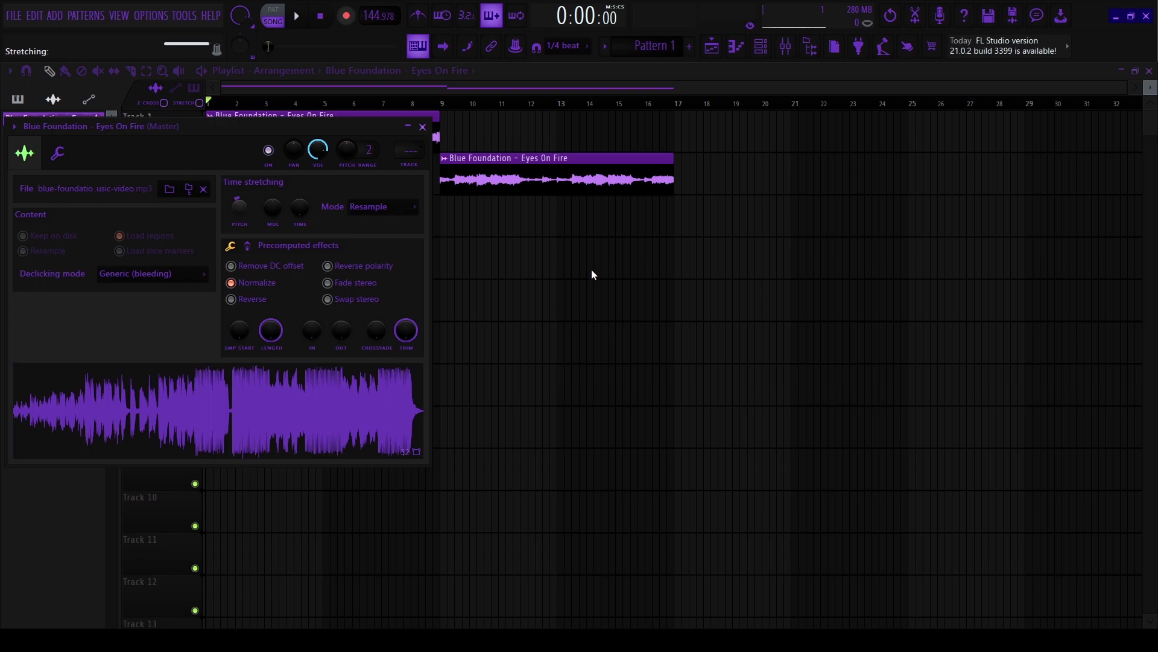
pyautogui.hotkey('ctrl', 'z')
pyautogui.press('Escape')
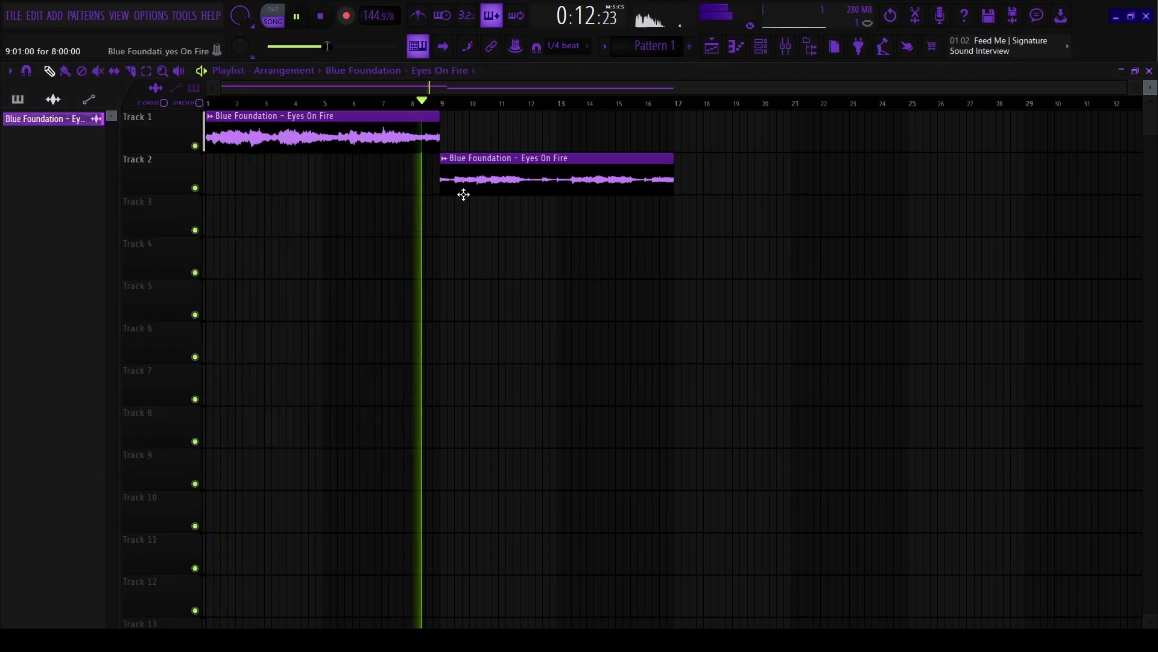
# Change the sample's time-stretching mode to Stretch.
pyautogui.scroll(3, 463, 194)
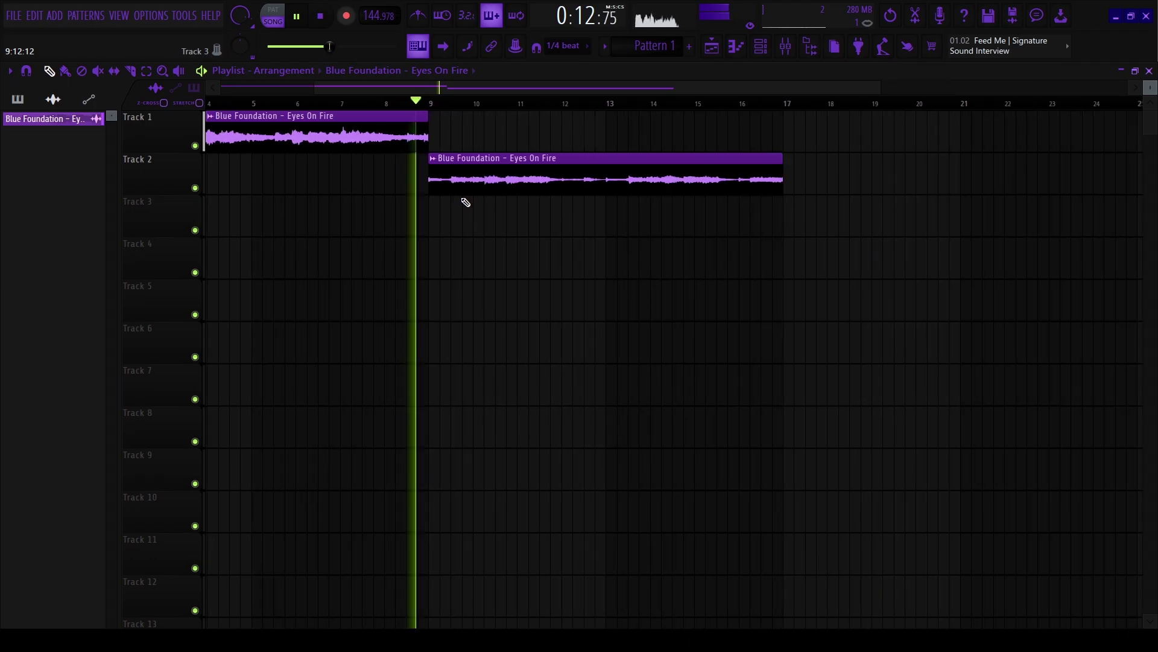
pyautogui.doubleClick(453, 186)
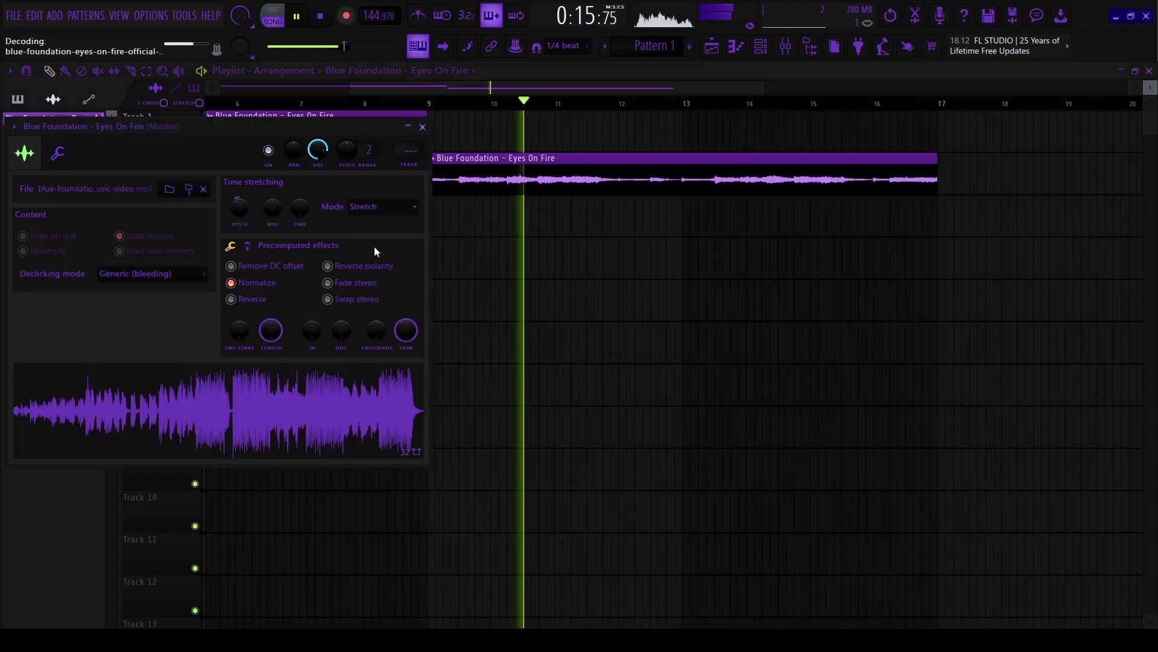
pyautogui.press('Escape')
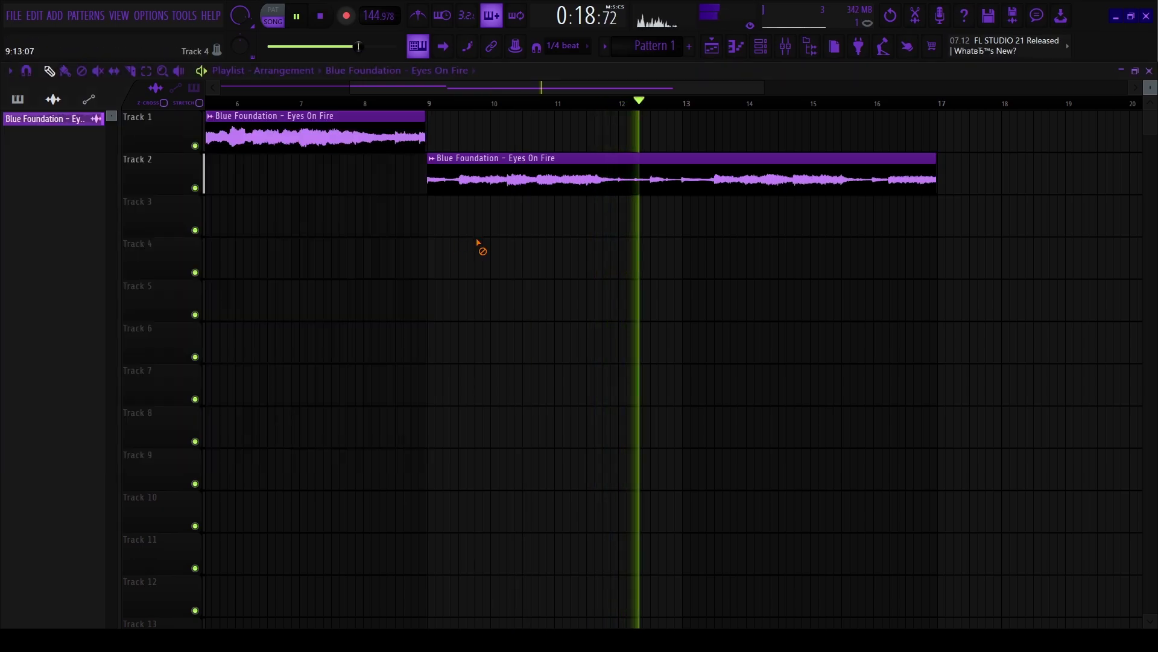
# Set the project tempo to 160 BPM and place the playhead at bar 9.
pyautogui.scroll(-3, 476, 243)
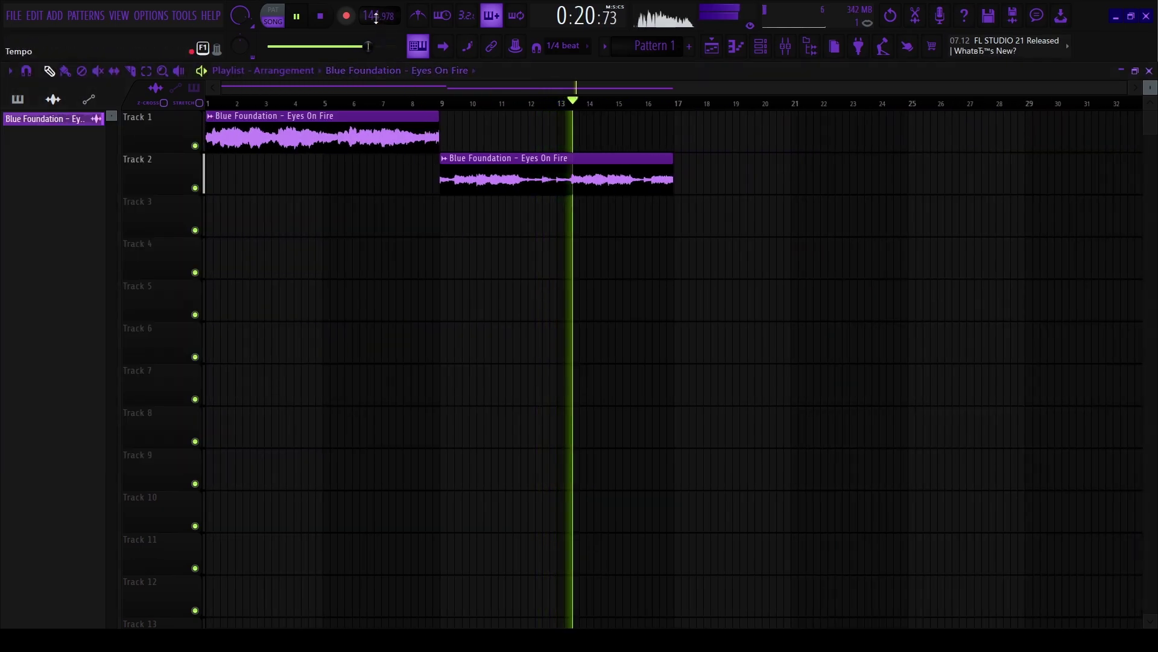
pyautogui.click(526, 163)
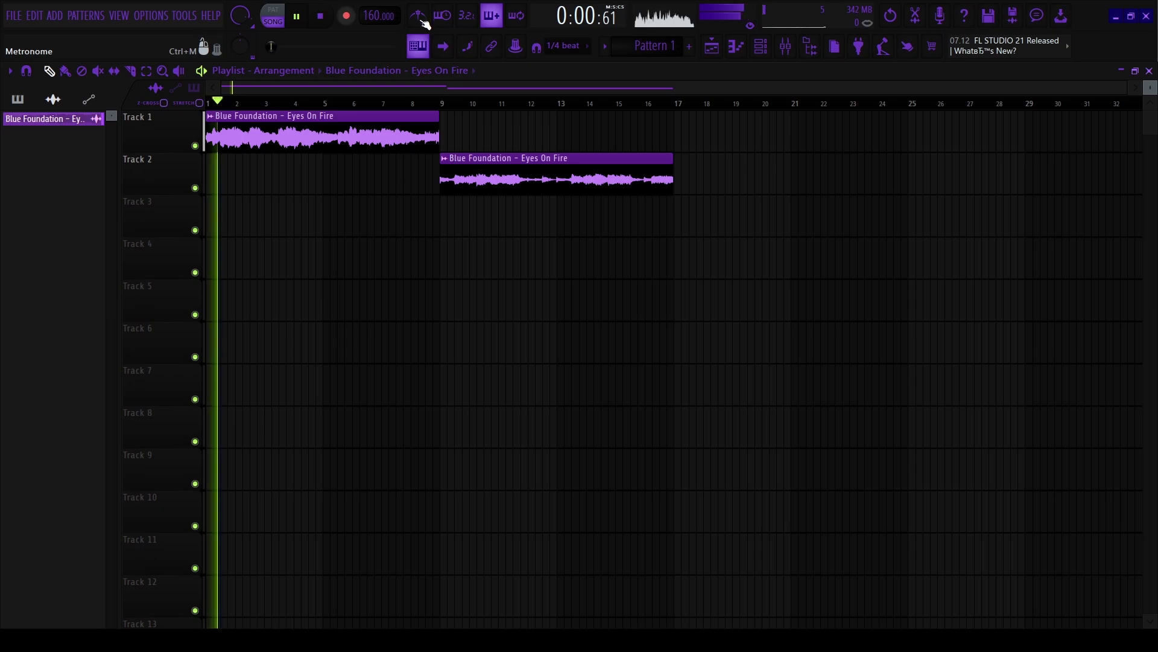
pyautogui.click(439, 105)
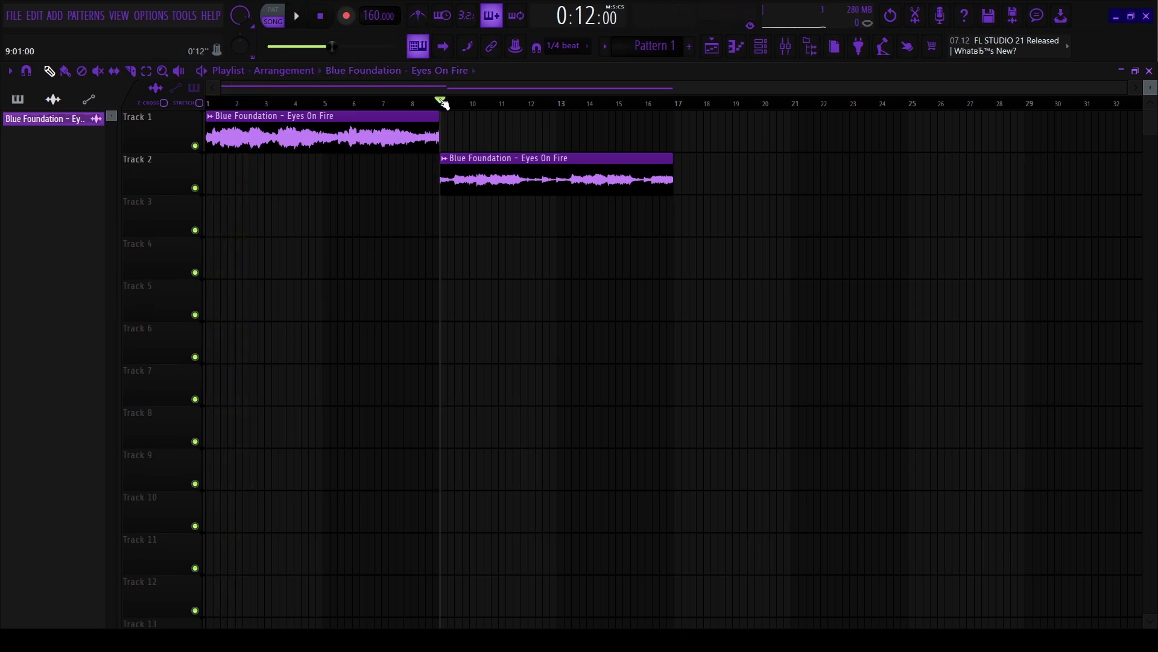
# Play from bar 9, route the Eyes On Fire sample to mixer track 1 and insert the CLA-2A compressor in its first effect slot.
pyautogui.click(441, 103)
pyautogui.press('space')
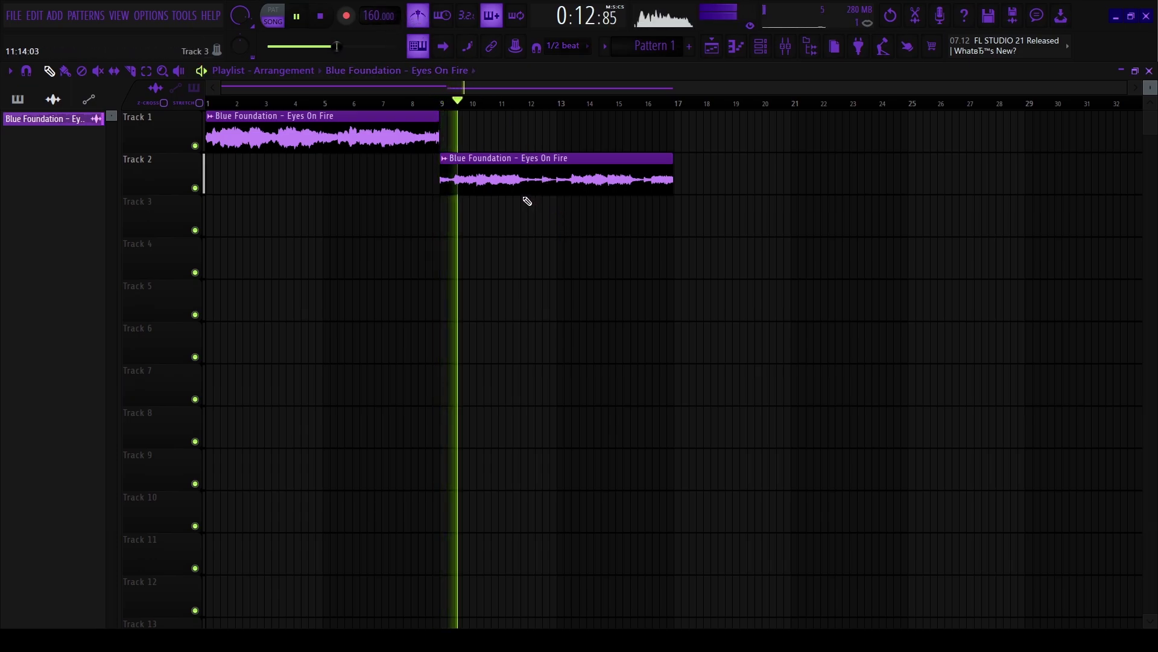
pyautogui.doubleClick(491, 184)
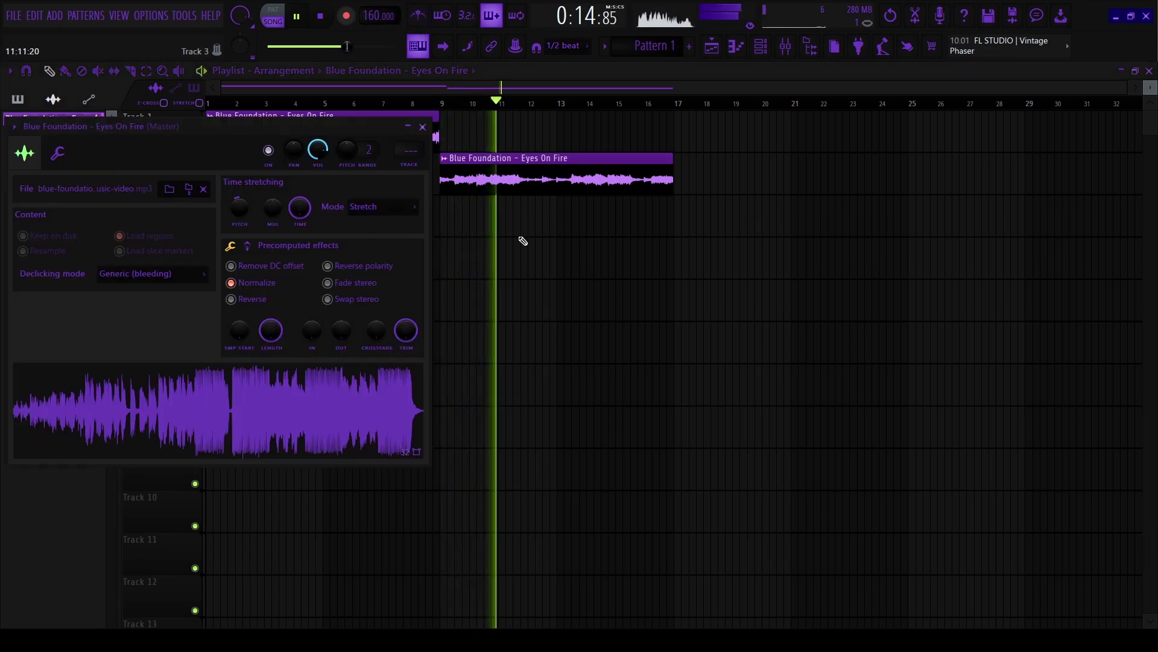
pyautogui.click(419, 163)
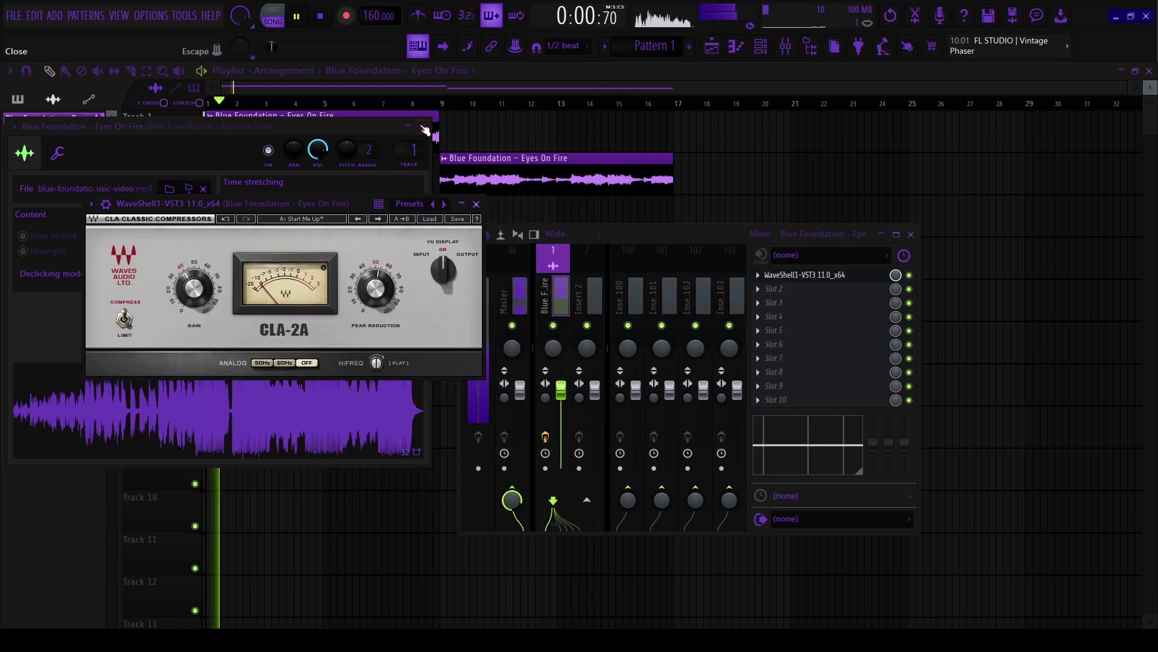
pyautogui.click(424, 131)
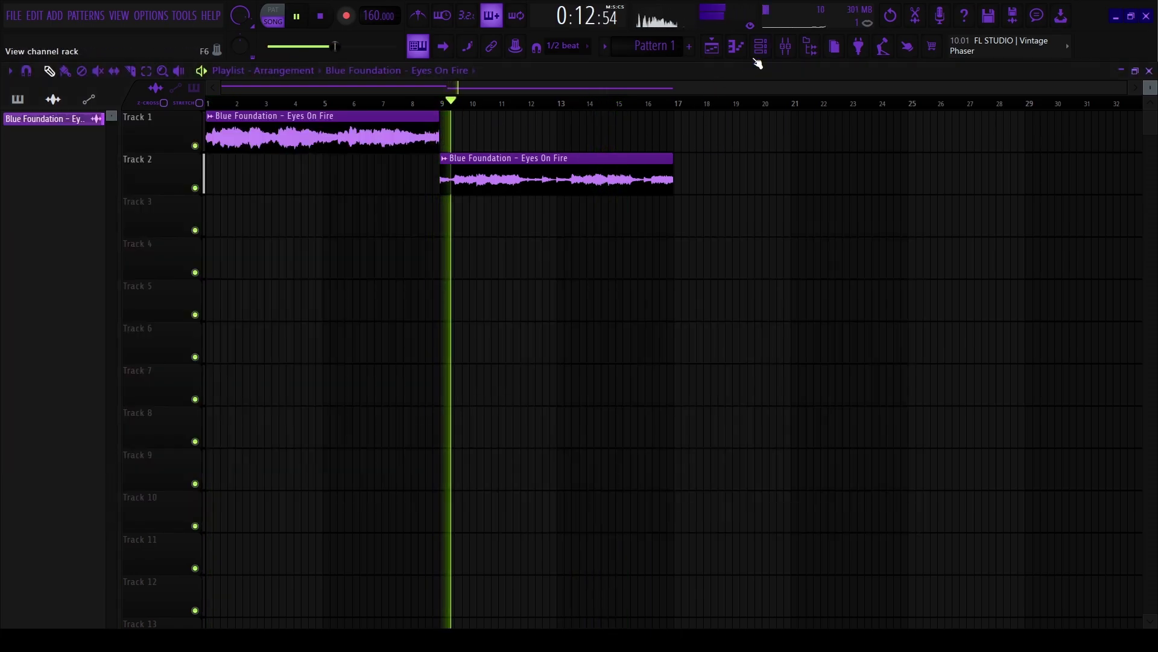
pyautogui.click(786, 45)
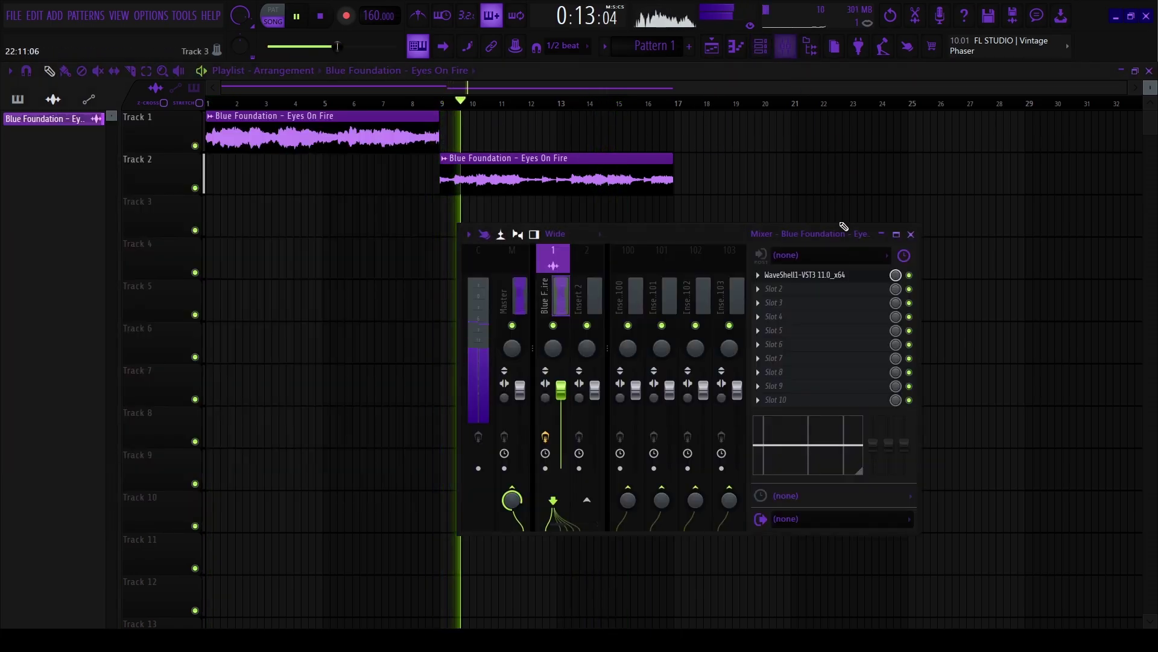
pyautogui.click(794, 275)
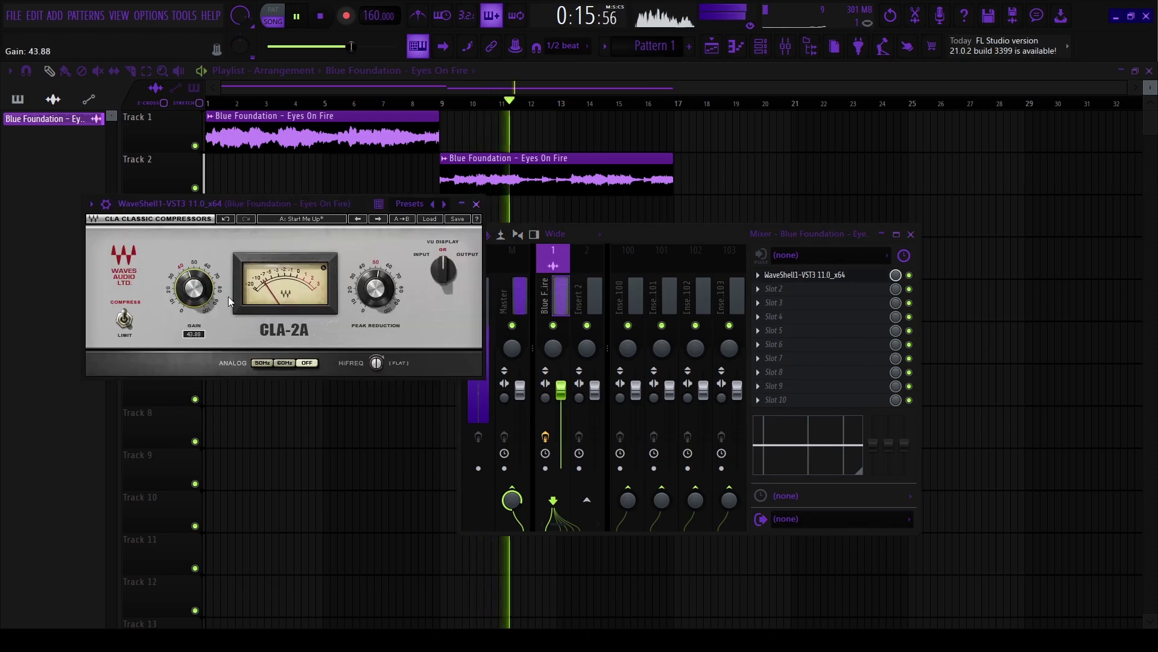
# Load FabFilter Pro-Q 3 in slot 2 and add a 24 dB/oct low cut at about 152 Hz.
pyautogui.click(787, 288)
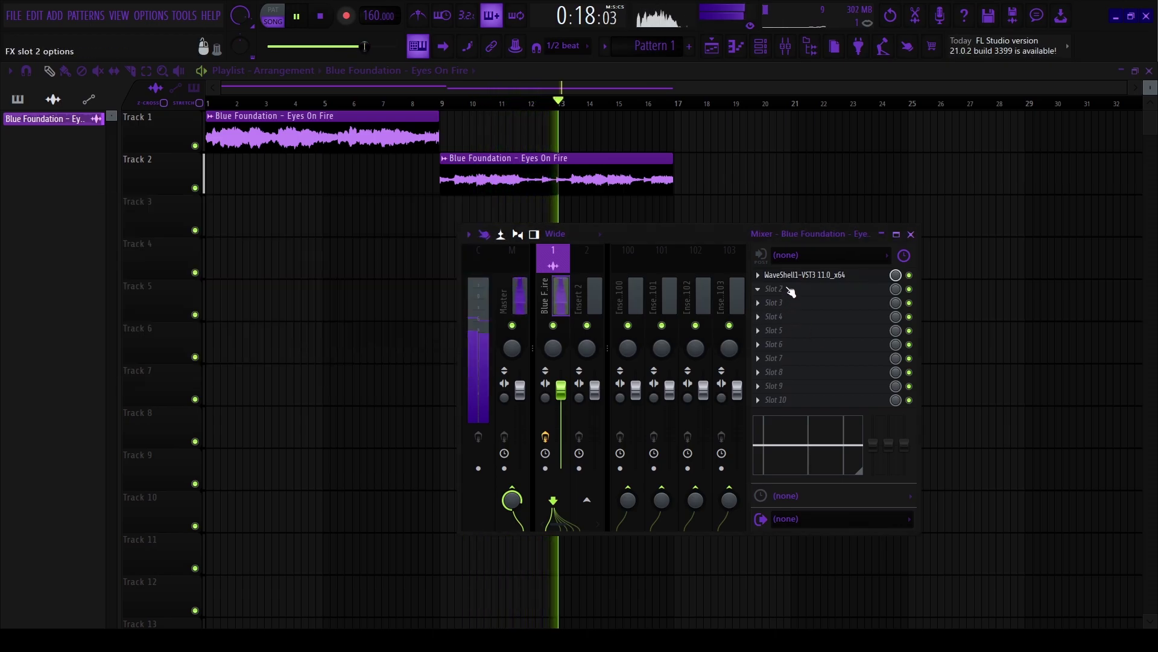
pyautogui.click(345, 327)
pyautogui.press('space')
pyautogui.moveTo(109, 378); pyautogui.dragTo(316, 389)
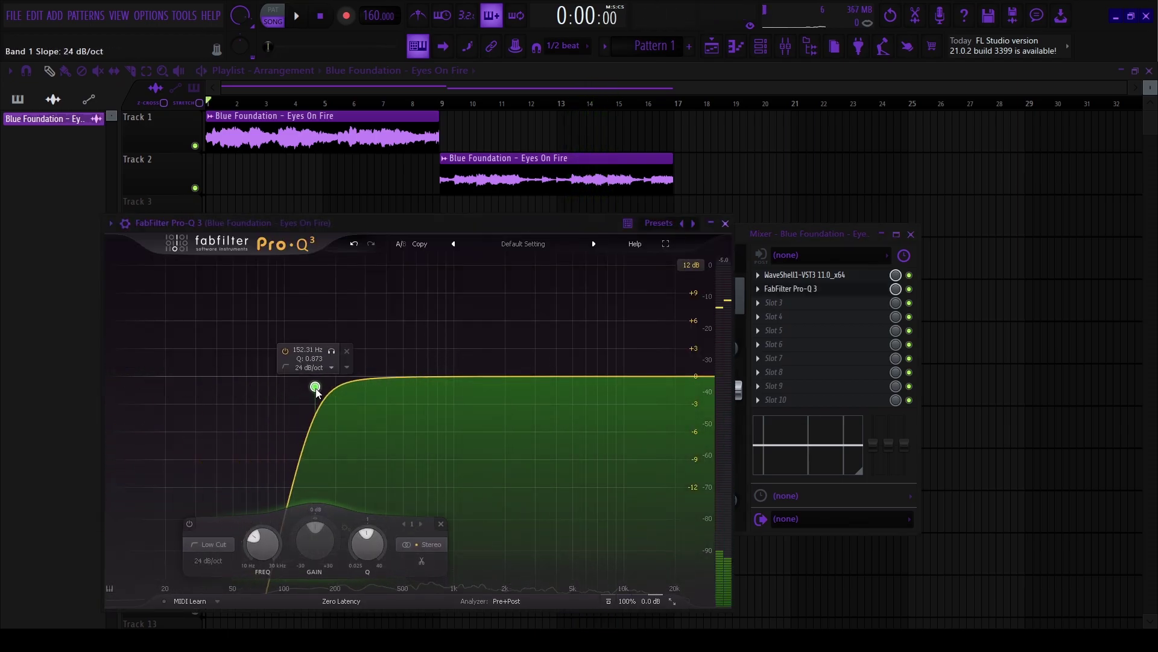
pyautogui.press('Escape')
pyautogui.press('Escape')
# Play from bar 9 and add a bell cut around 275 Hz in the sample's Pro-Q 3, widened to a Q of 0.849.
pyautogui.click(442, 104)
pyautogui.press('space')
pyautogui.click(793, 54)
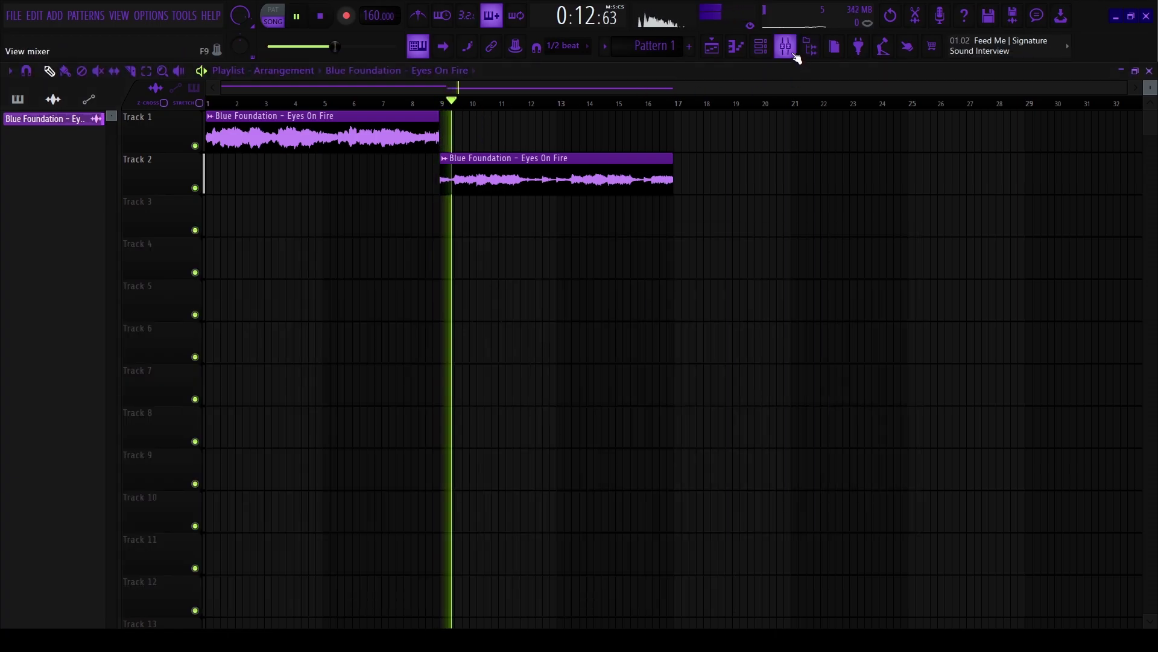
pyautogui.click(796, 55)
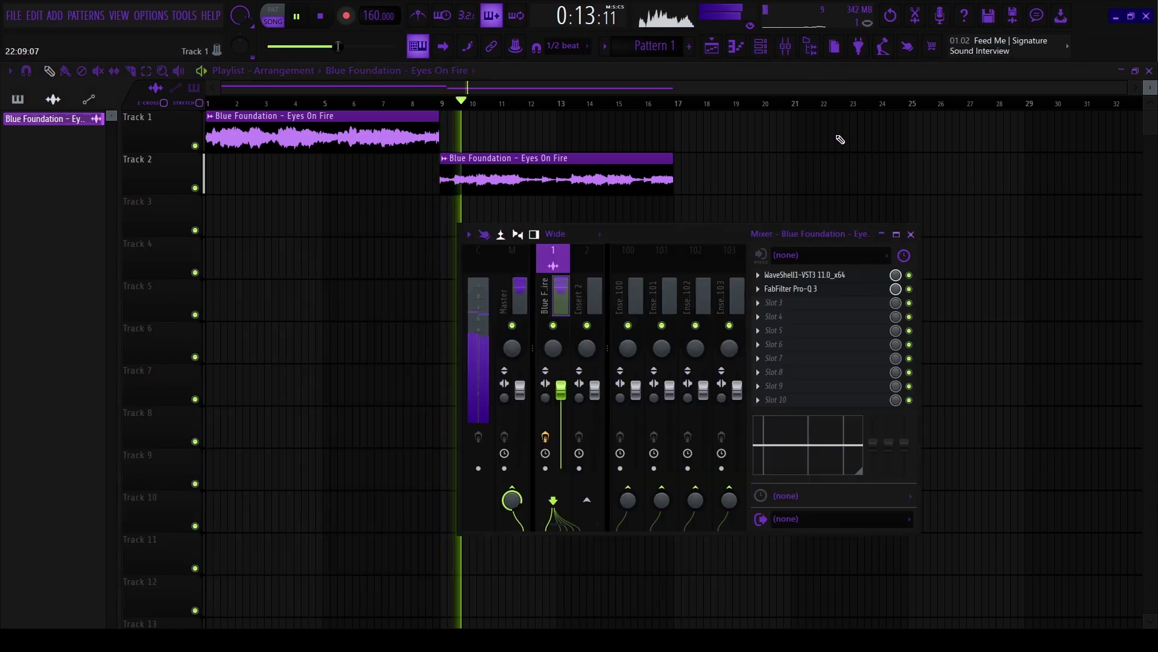
pyautogui.click(803, 290)
pyautogui.click(358, 393)
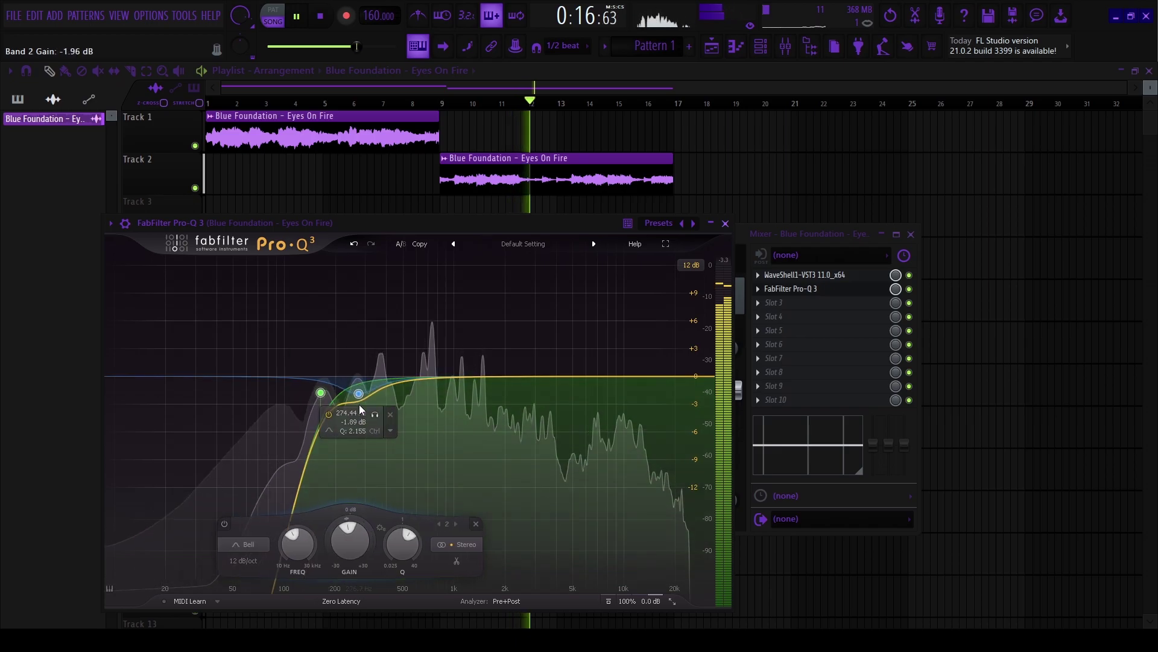
pyautogui.moveTo(359, 404); pyautogui.dragTo(364, 408)
pyautogui.moveTo(416, 542); pyautogui.dragTo(414, 562)
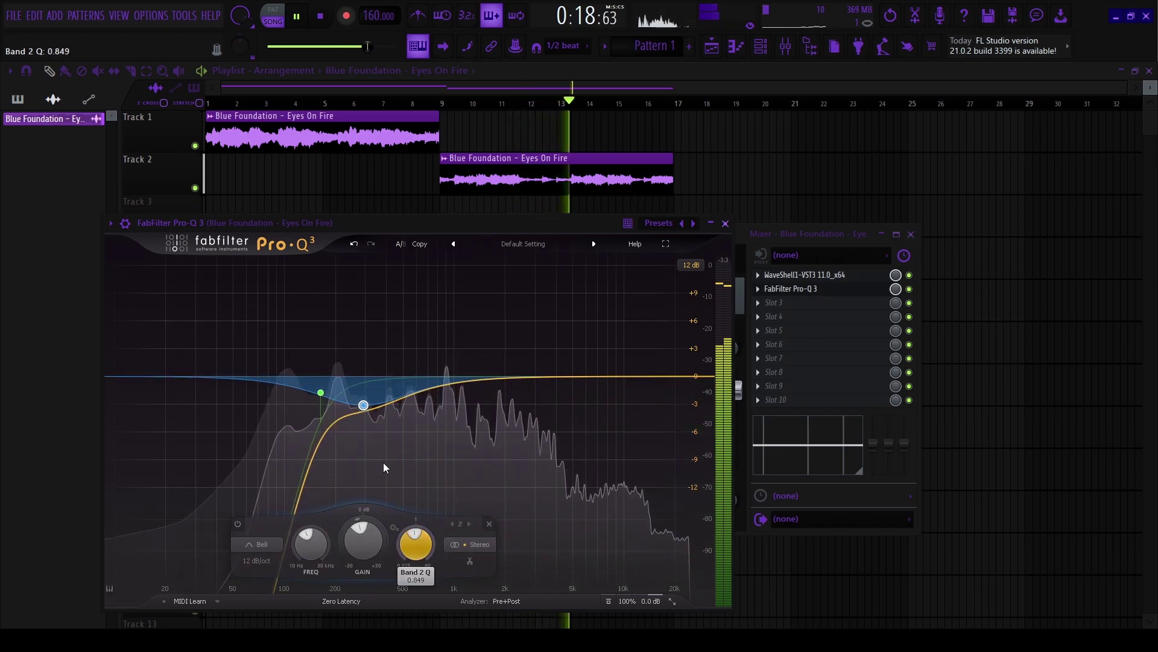
# Move the bell cut slightly lower in frequency, make it shallower and turn it into a dynamic band with automatic threshold.
pyautogui.moveTo(363, 403); pyautogui.dragTo(354, 389)
pyautogui.click(382, 426)
pyautogui.click(433, 422)
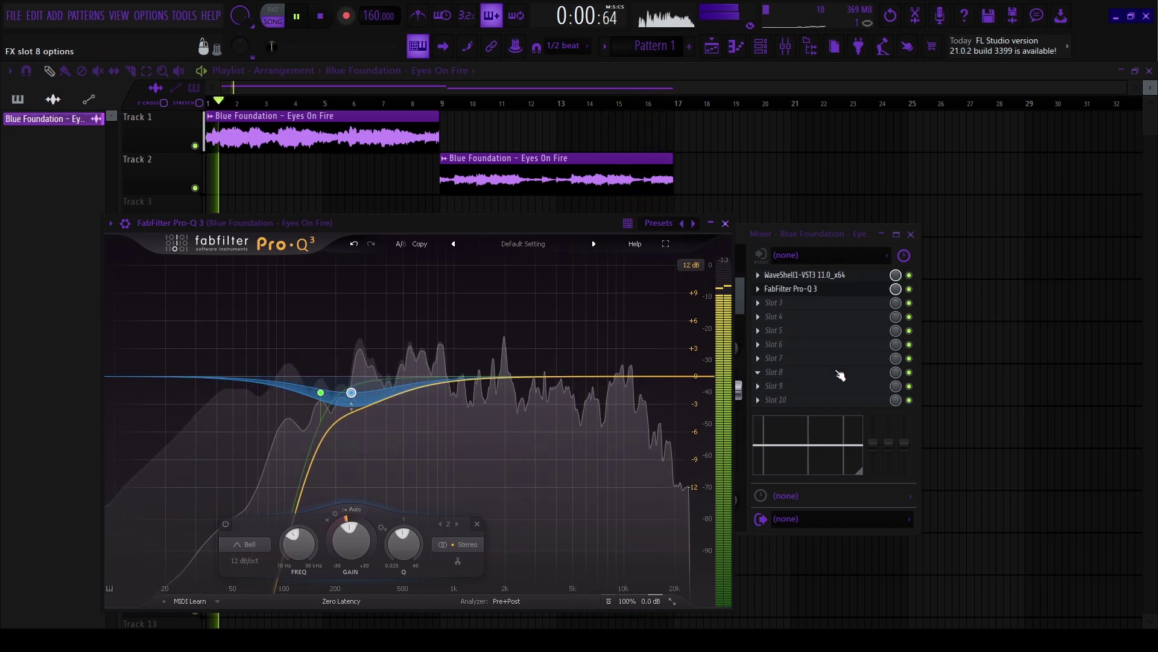
pyautogui.press('Escape')
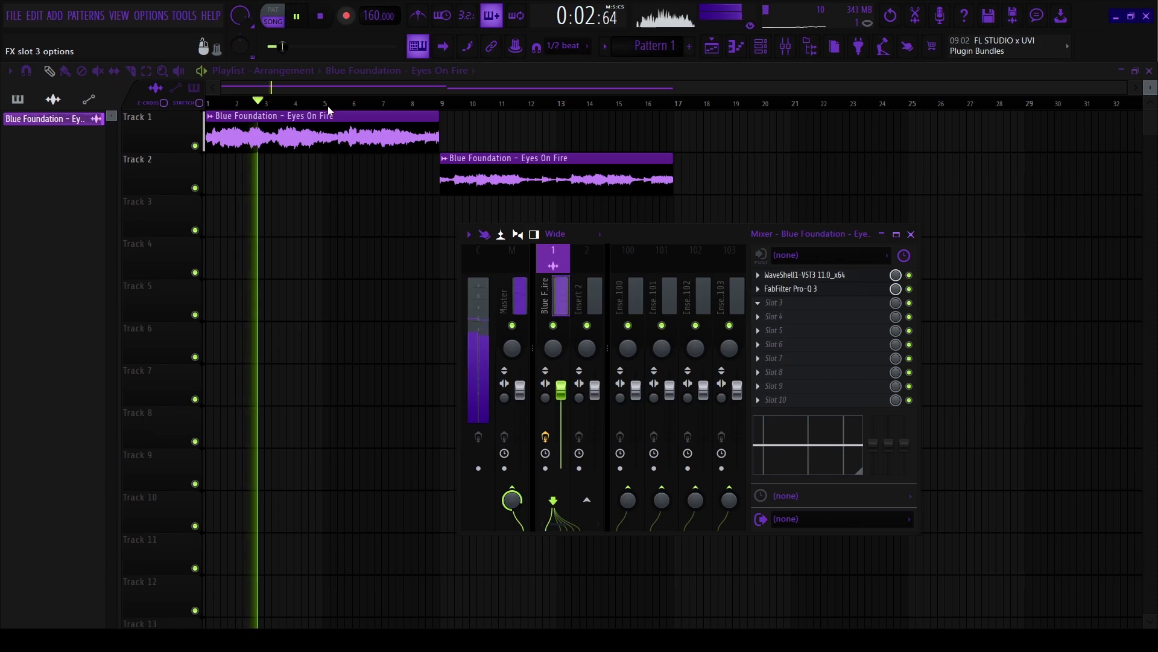
# Load Fresh Air in slot 3 of the sample's mixer track and adjust its controls.
pyautogui.click(313, 385)
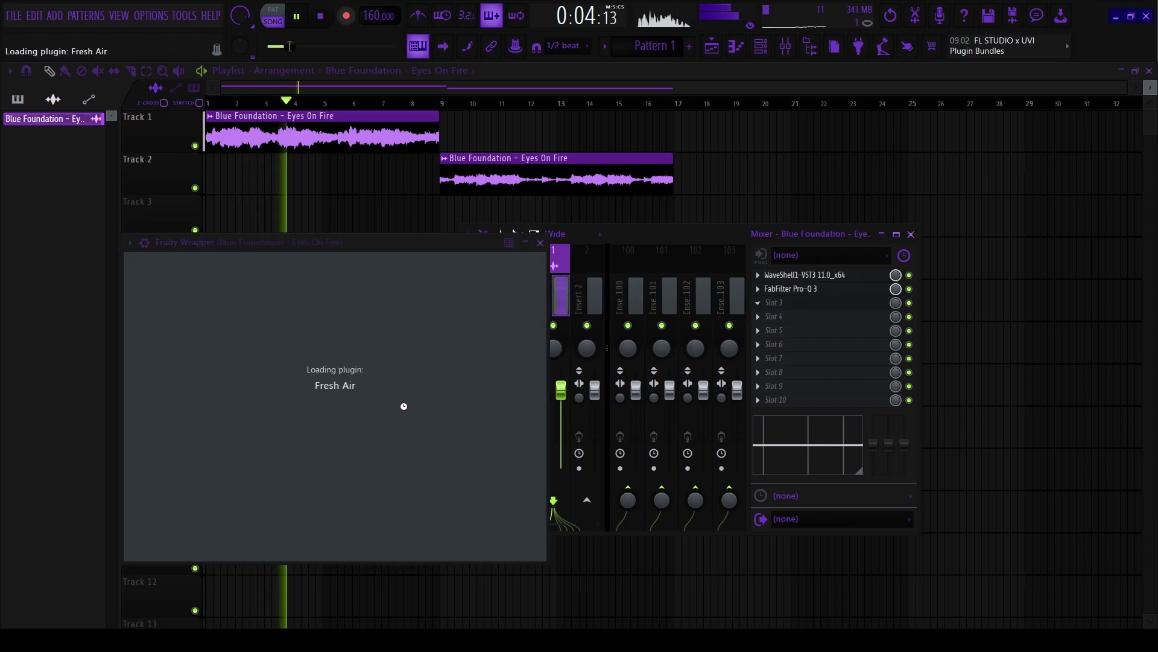
pyautogui.moveTo(519, 540); pyautogui.dragTo(531, 502)
pyautogui.press('Escape')
# Load ShaperBox 2 in slot 4, select bars 9 to 16 as the loop range and add the Time shaper.
pyautogui.click(788, 320)
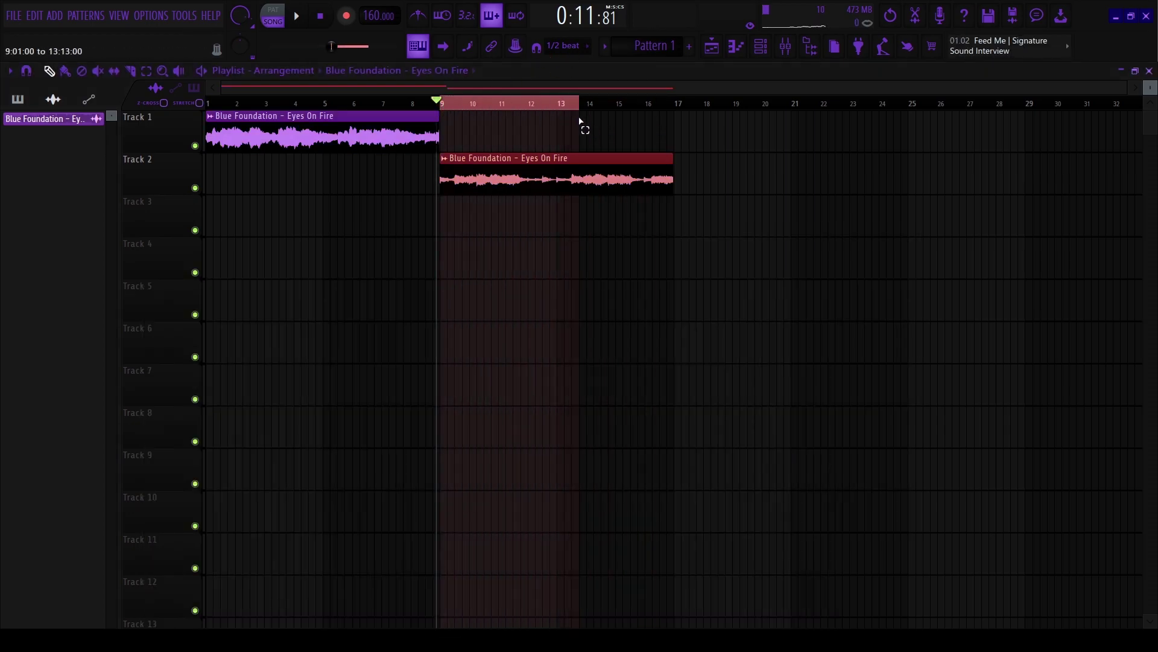
pyautogui.press('F9')
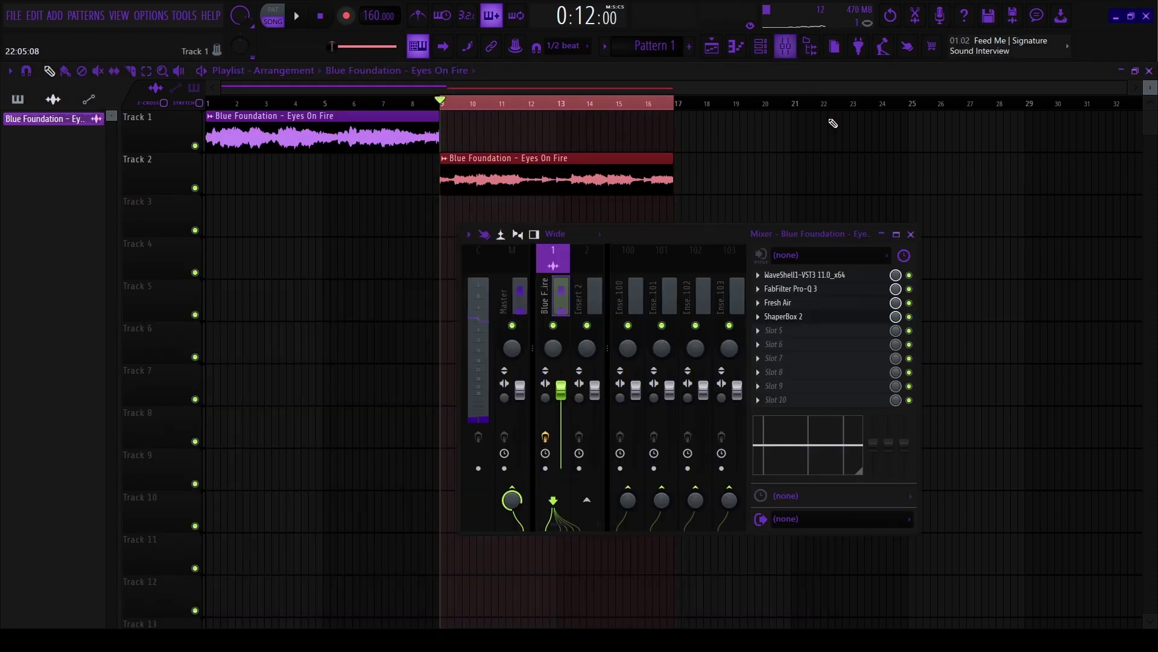
pyautogui.click(794, 321)
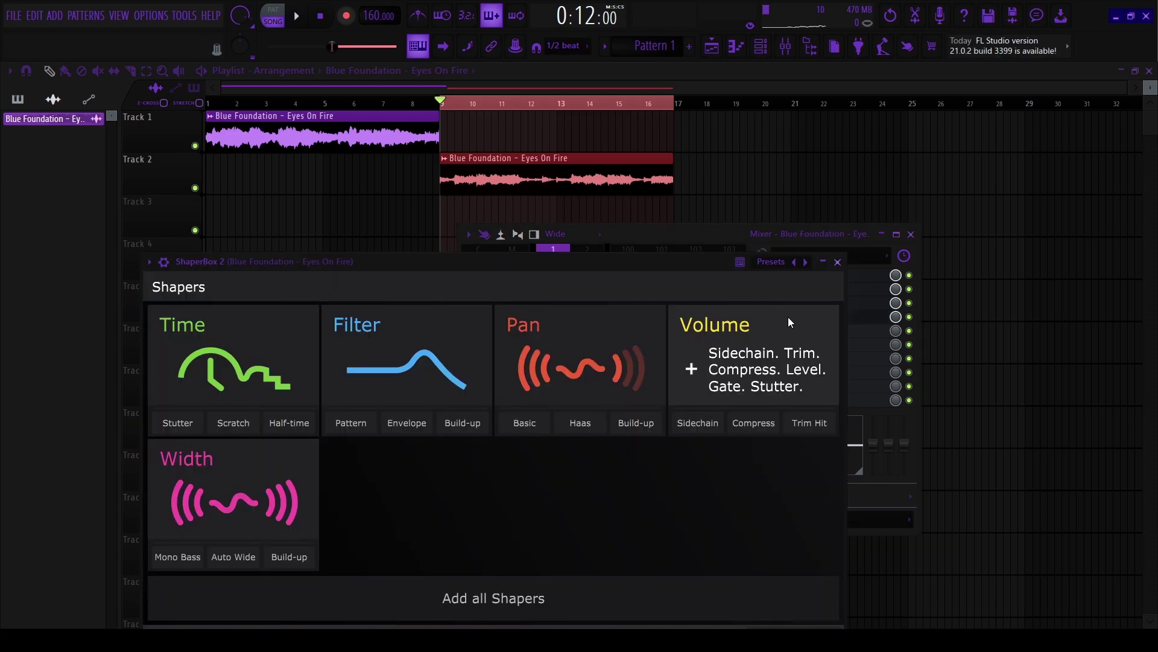
pyautogui.click(241, 362)
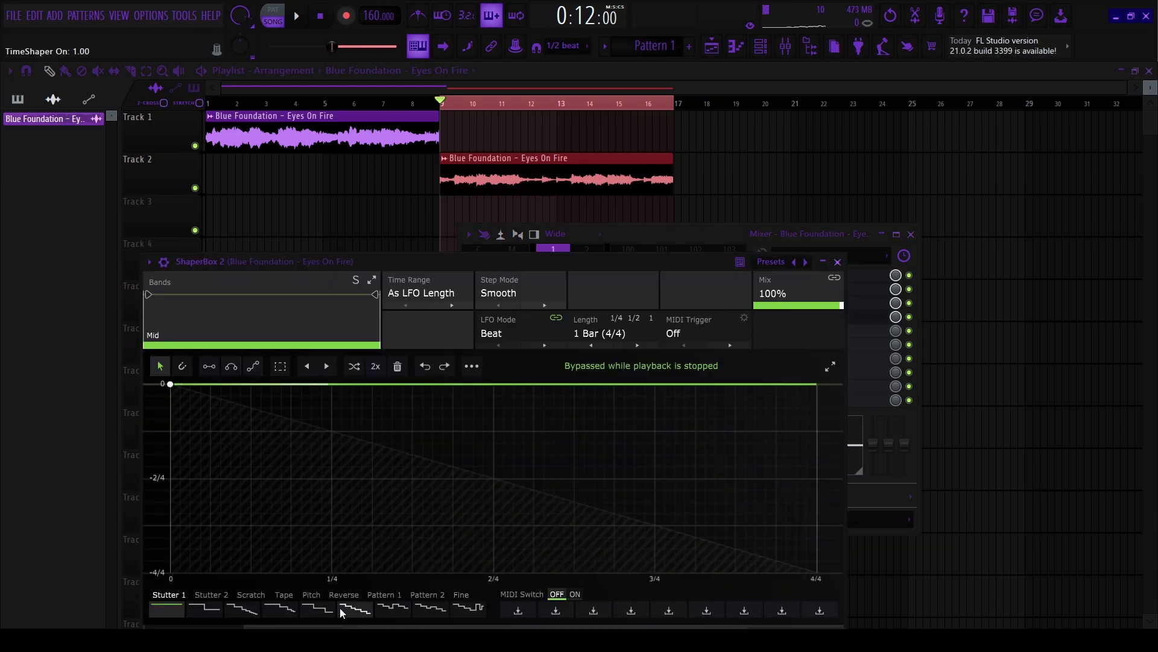
# Apply the Pitch wave to the Time shaper, set its LFO length to 1/2 and listen to the looped section.
pyautogui.click(317, 608)
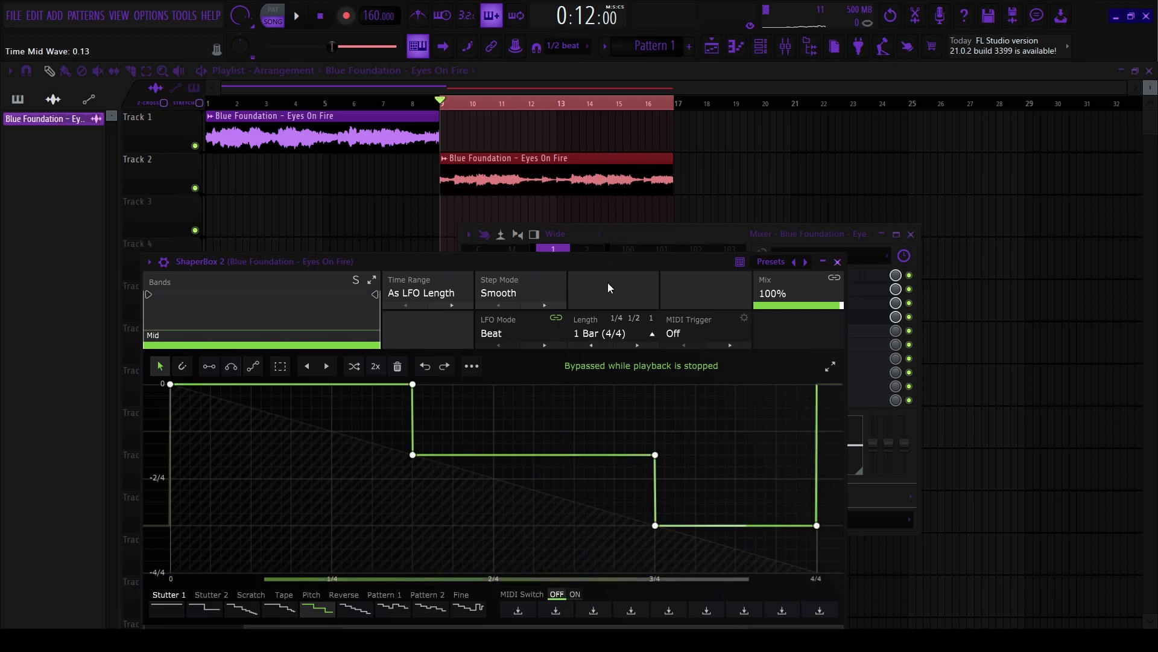
pyautogui.click(633, 318)
pyautogui.press('space')
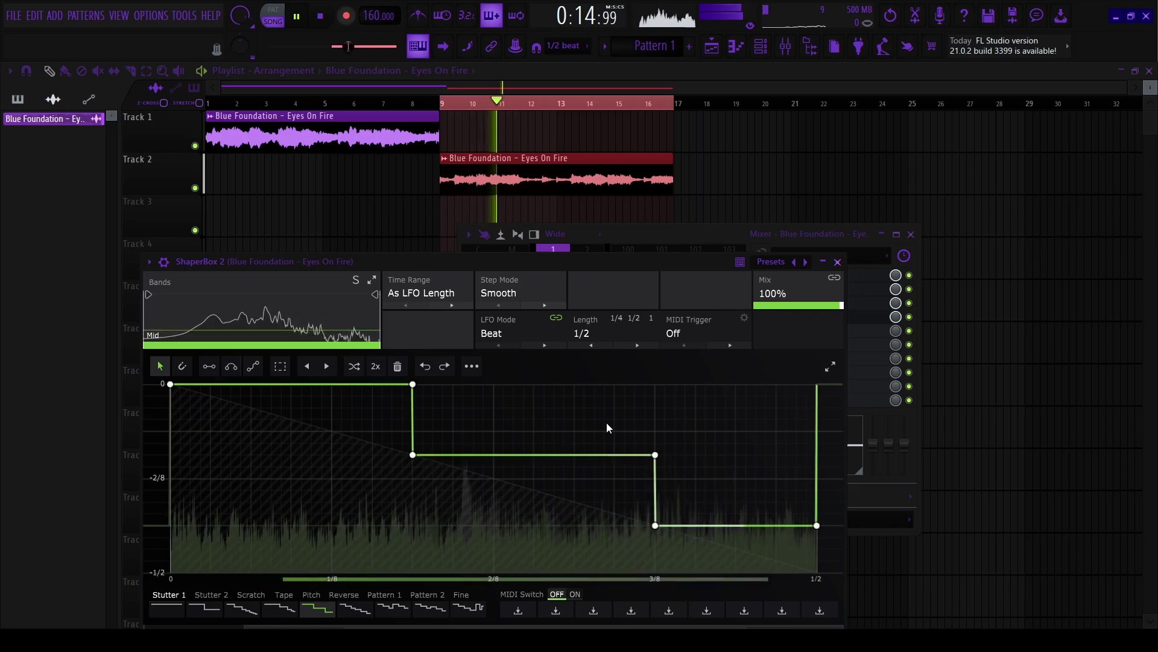
pyautogui.press('space')
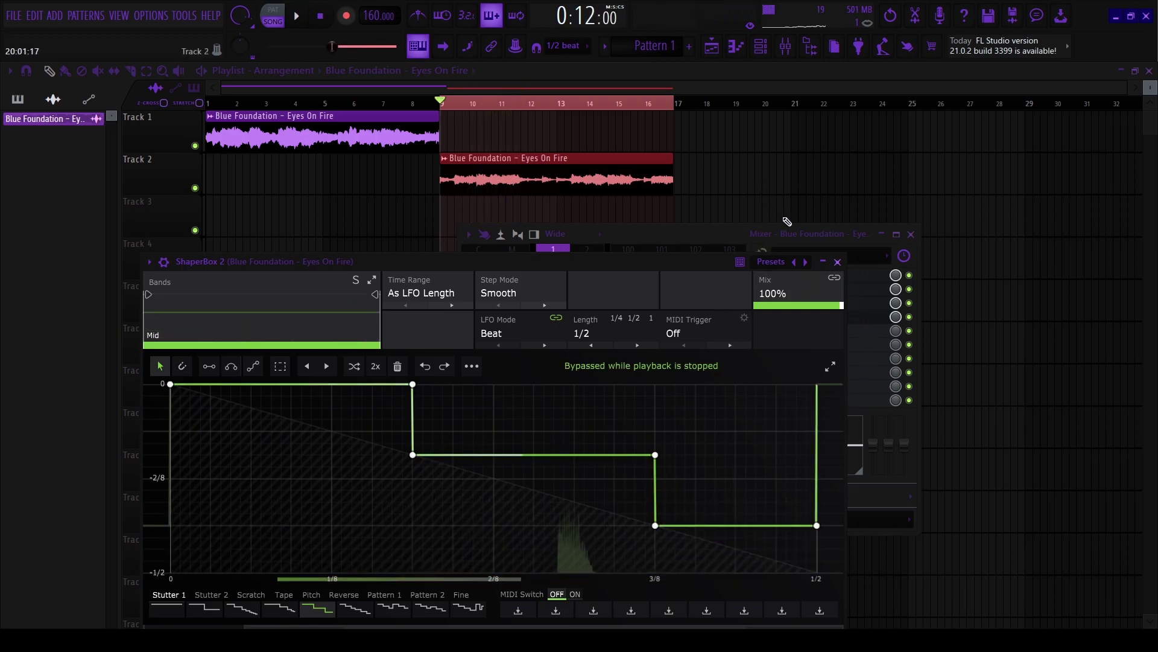
pyautogui.click(838, 262)
# Load ValhallaVintageVerb in slot 5, set its mix to 22.6 % and adjust the decay.
pyautogui.press('space')
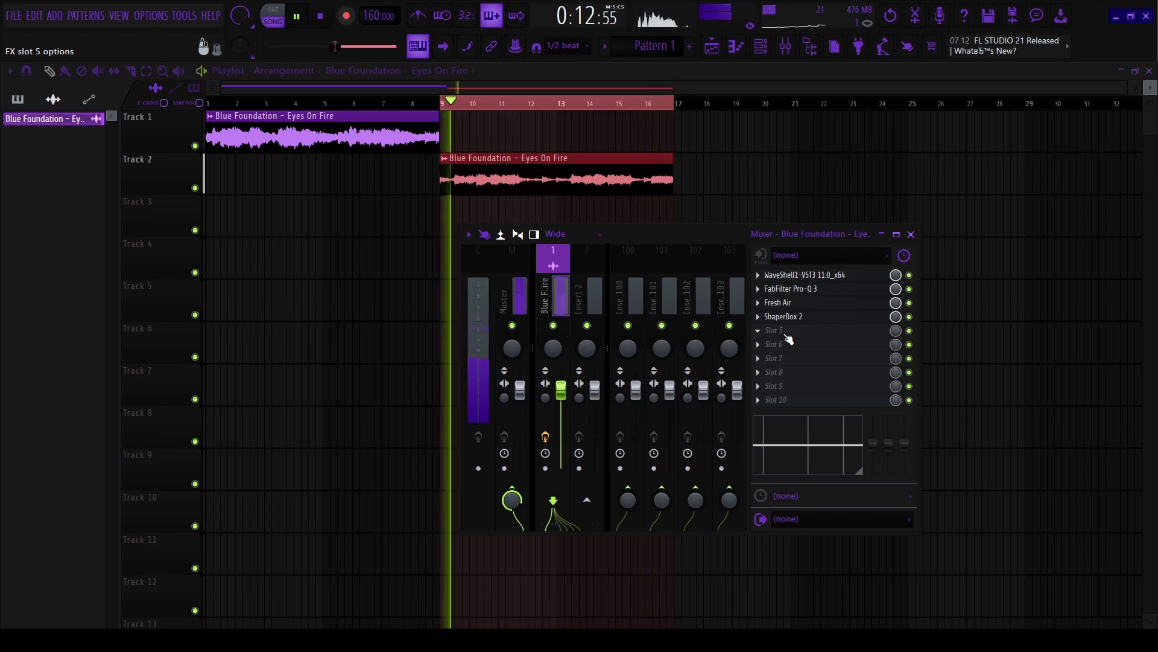
pyautogui.click(449, 226)
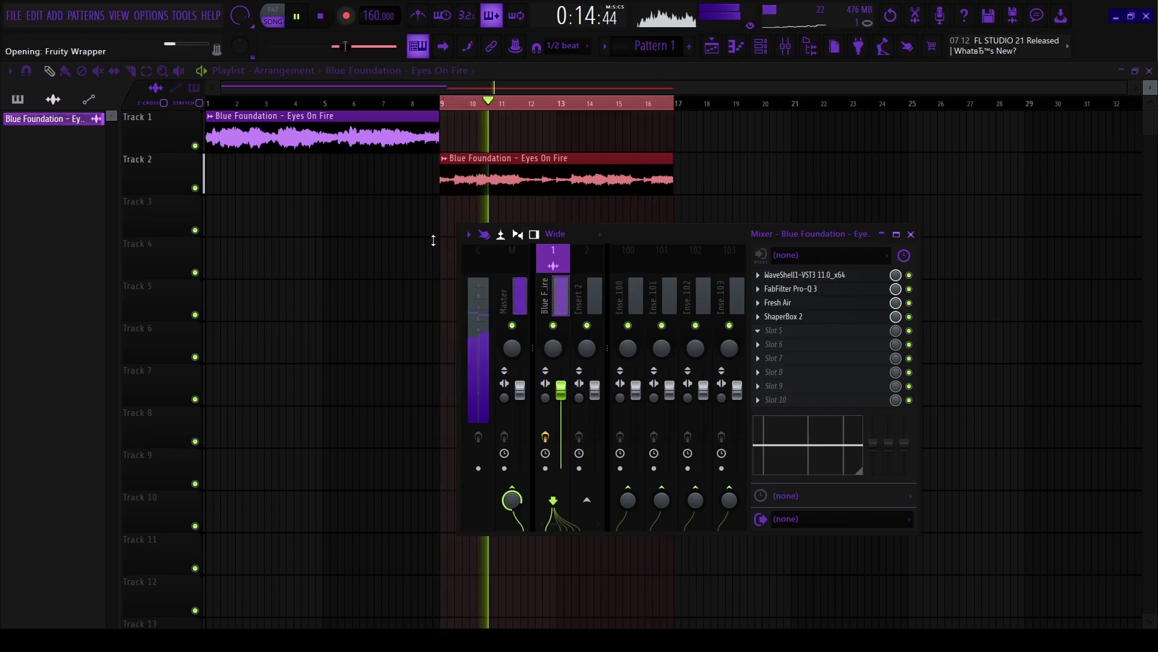
pyautogui.press('space')
pyautogui.moveTo(56, 249); pyautogui.dragTo(63, 398)
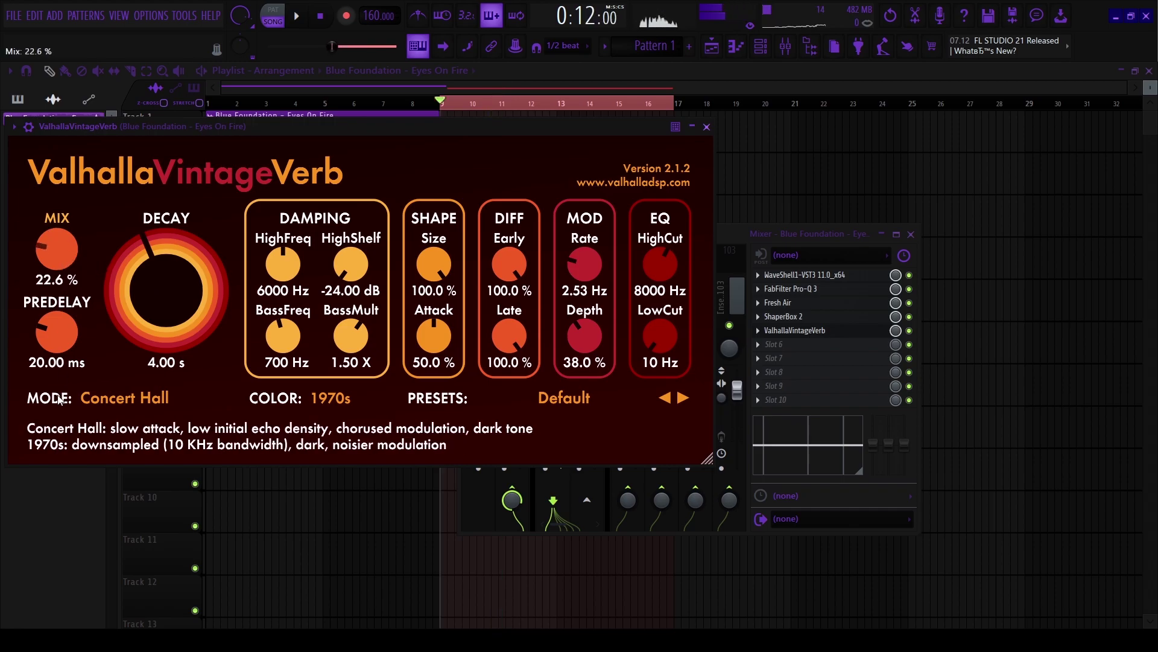
pyautogui.moveTo(194, 251); pyautogui.dragTo(194, 264)
pyautogui.press('Escape')
# Add Fruity Delay 3 after the reverb and Fruity Chorus before it, lowering the mix level of both effects.
pyautogui.press('space')
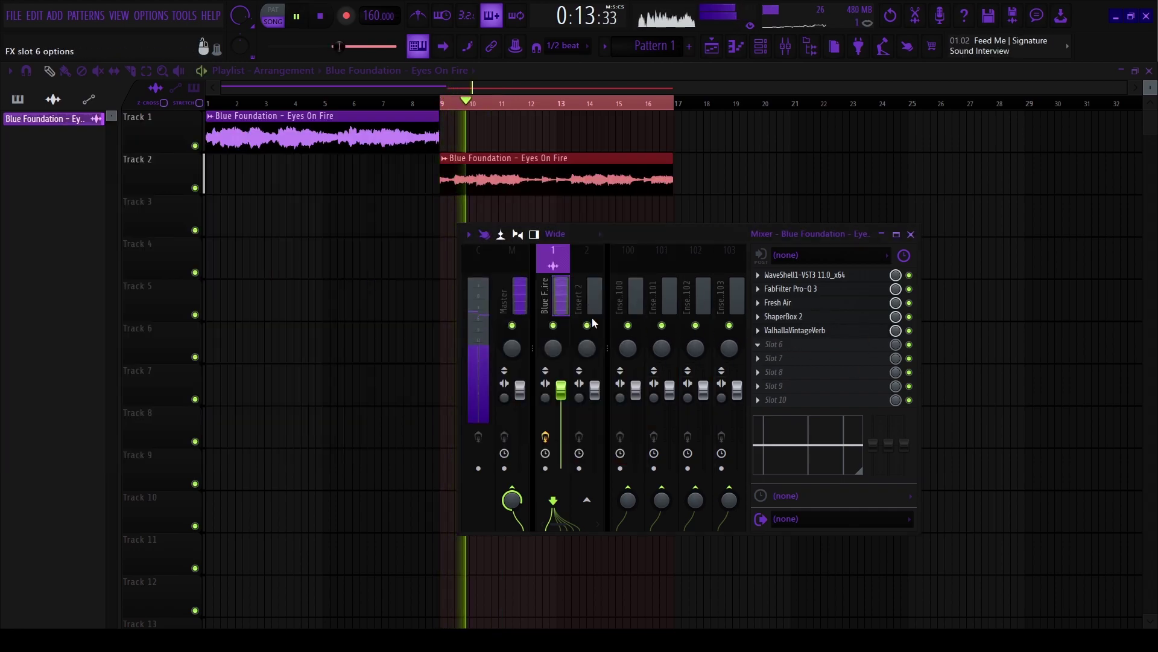
pyautogui.click(465, 359)
pyautogui.press('space')
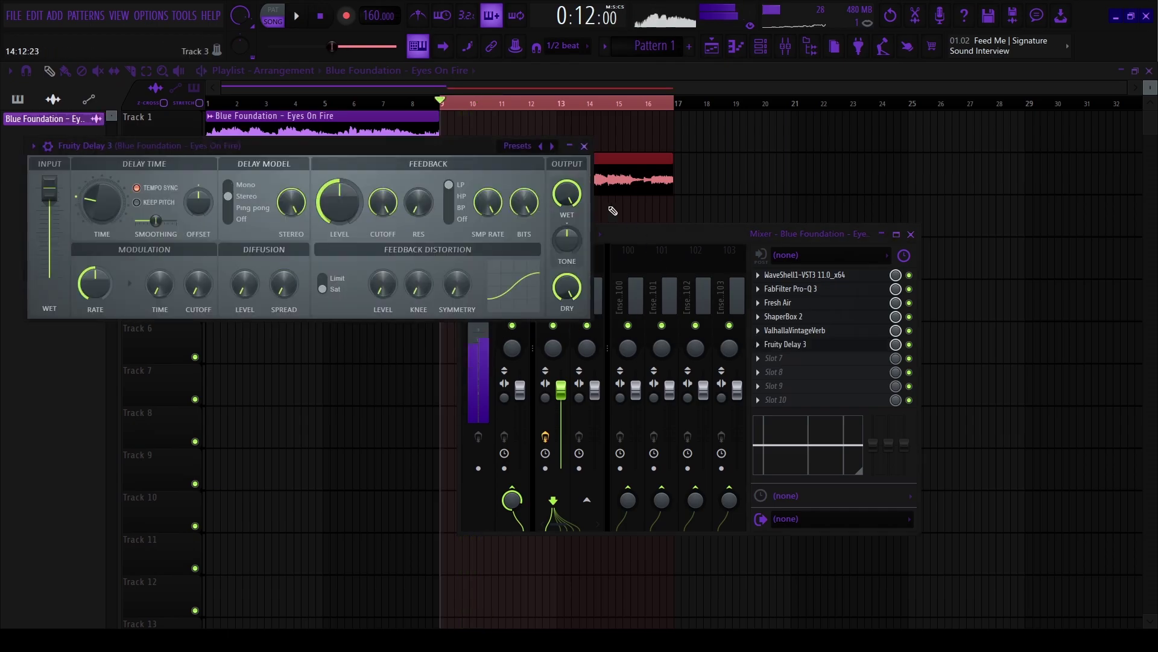
pyautogui.moveTo(896, 346); pyautogui.dragTo(895, 374)
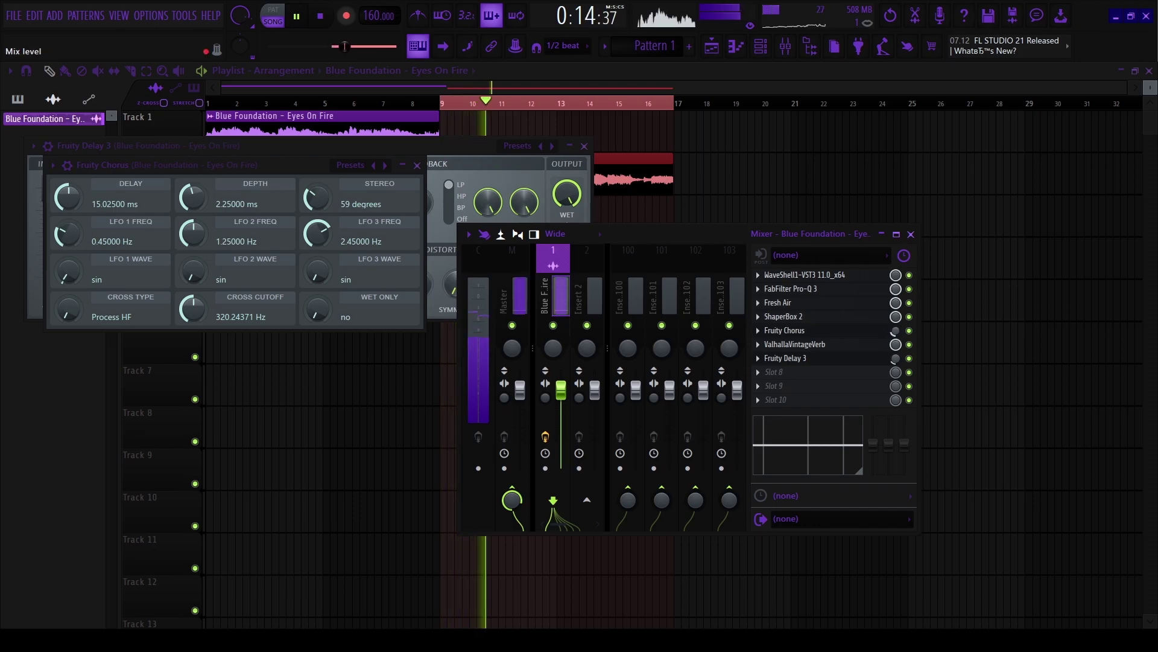
pyautogui.press('F12')
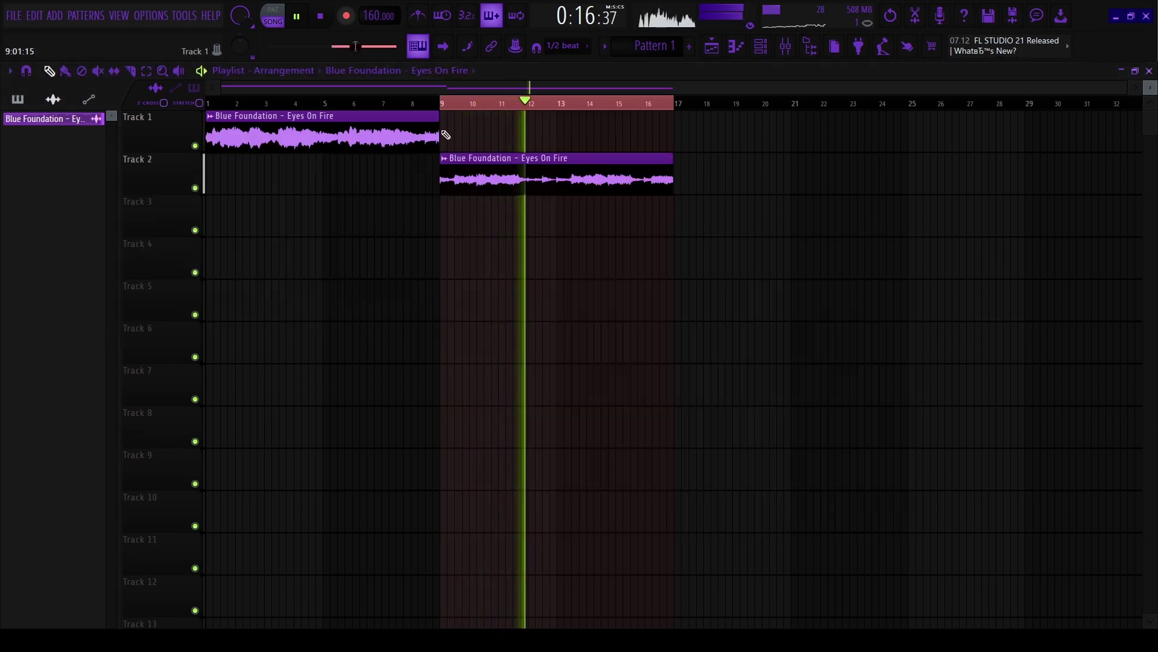
# Insert Fruity Love Philter after ShaperBox 2 and create an automation clip for its mix level over bars 9 to 16.
pyautogui.click(785, 46)
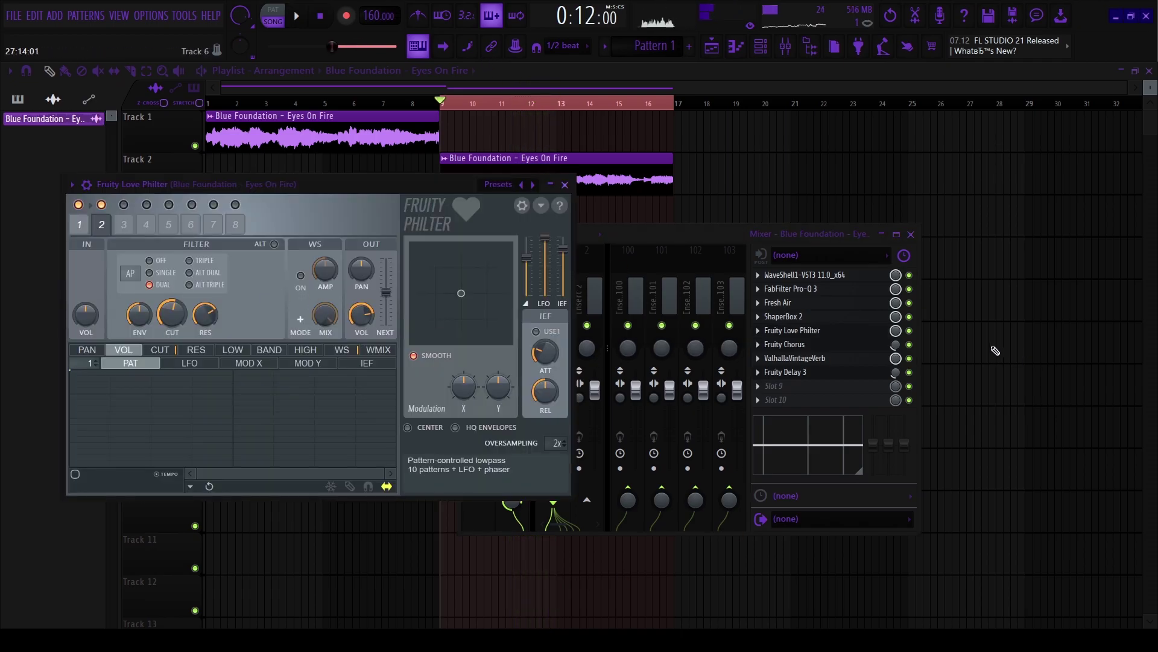
pyautogui.click(897, 333)
pyautogui.press('Escape')
pyautogui.press('Escape')
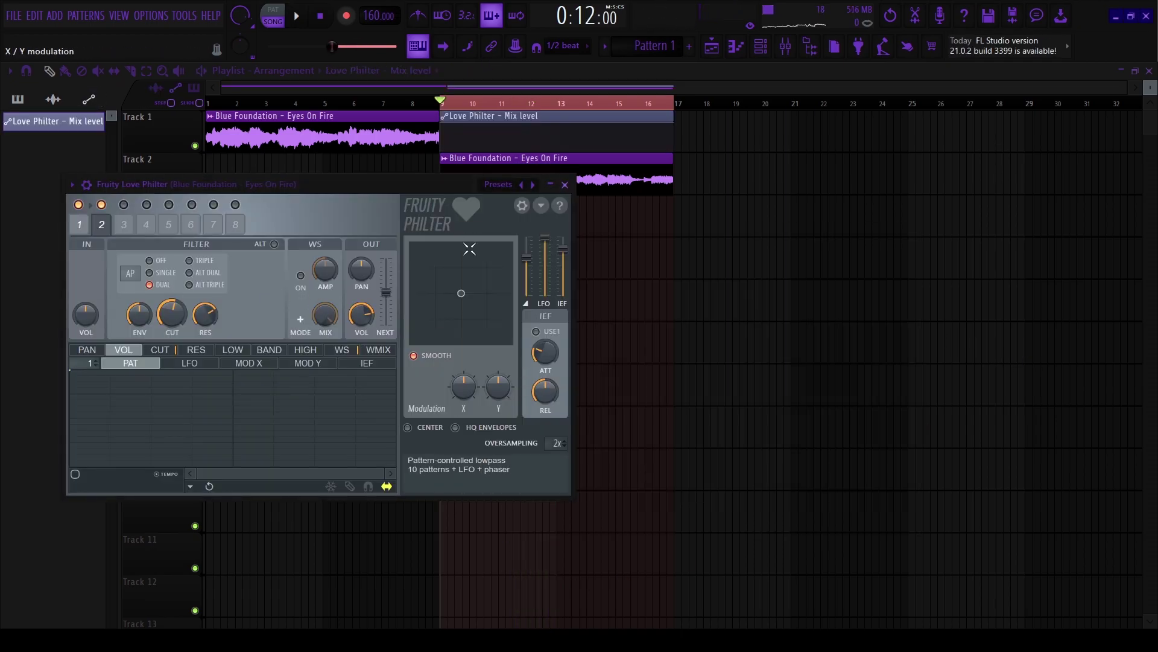
# Play the looped section from bar 9 to check the Love Philter mix automation.
pyautogui.scroll(5, 445, 137)
pyautogui.scroll(2, 388, 150)
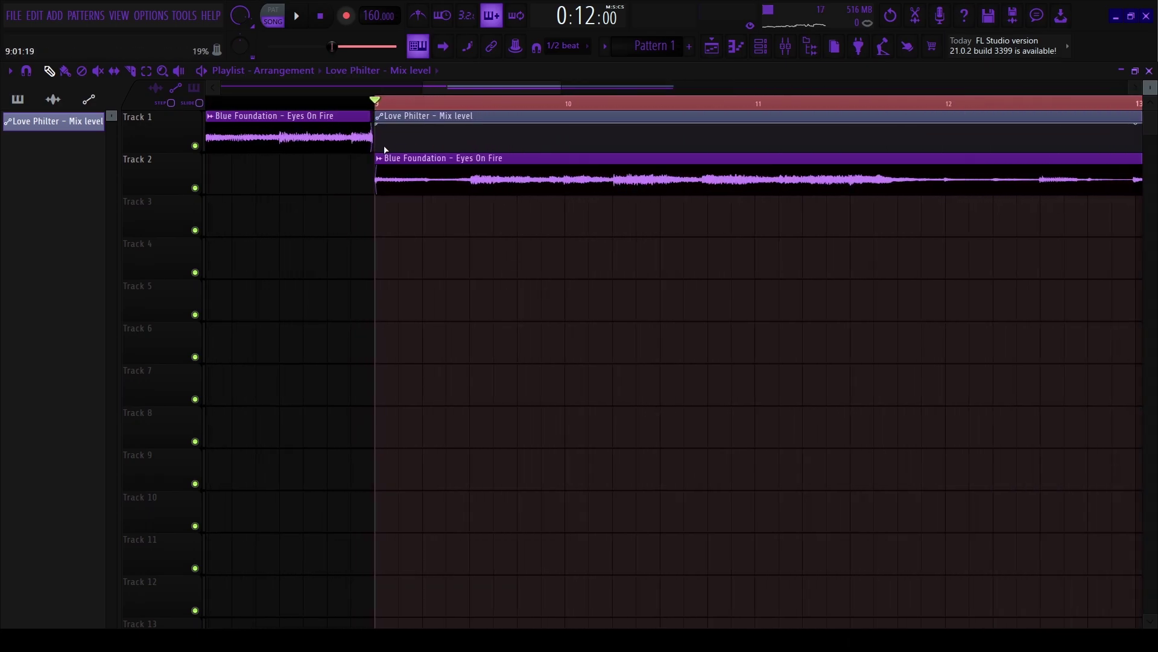
pyautogui.scroll(-3, 384, 145)
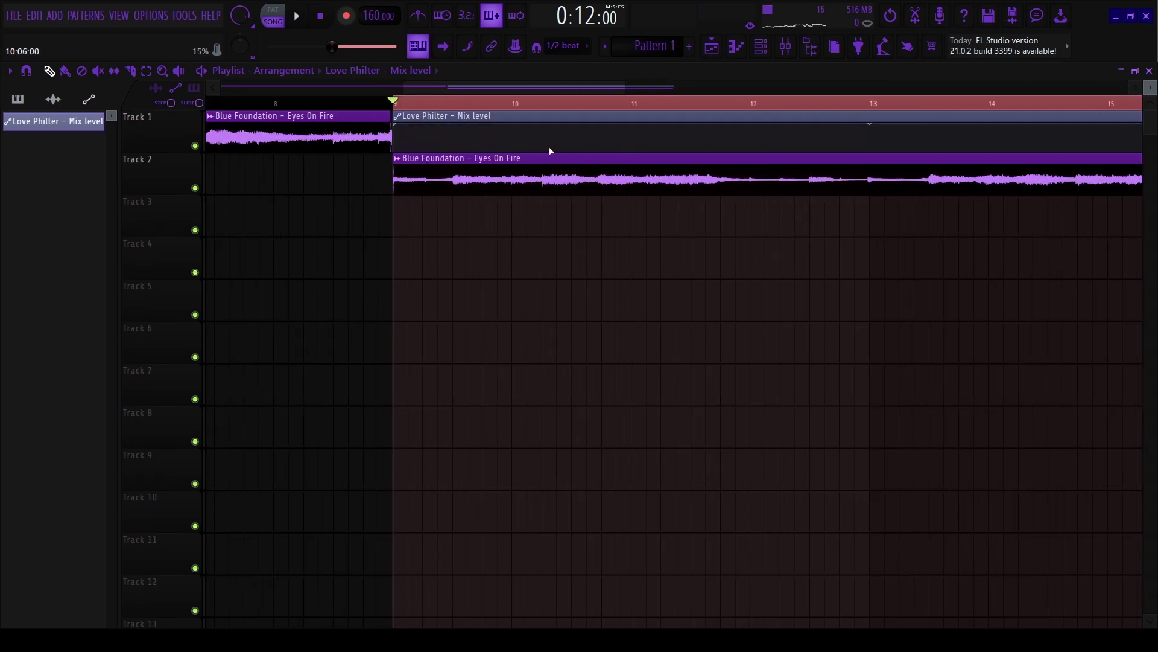
pyautogui.press('space')
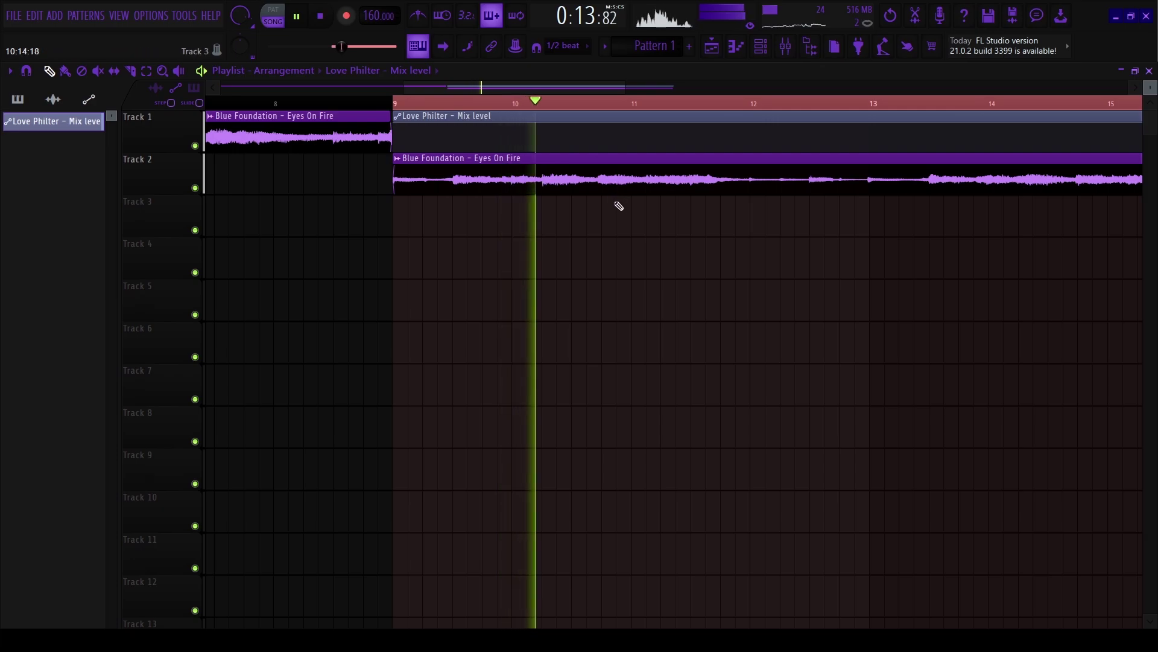
pyautogui.press('space')
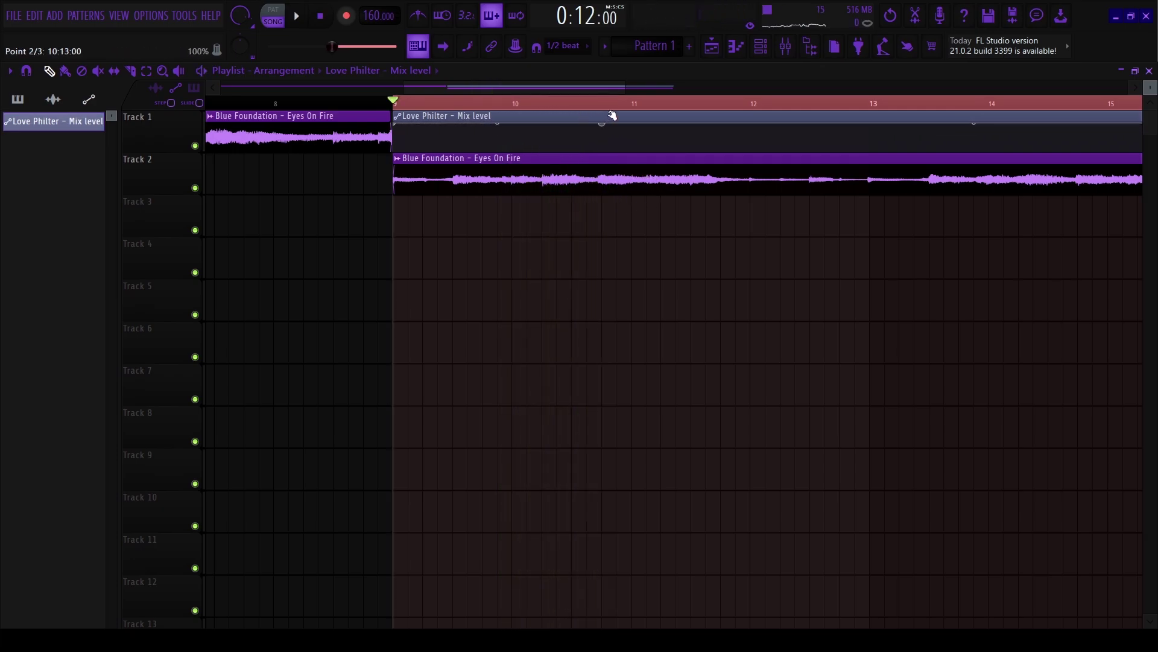
# Shape the Love Philter mix automation on Track 1 to zero from bar 9, with a raised section only during bar 11.
pyautogui.press('space')
pyautogui.moveTo(397, 125); pyautogui.dragTo(396, 151)
pyautogui.press('space')
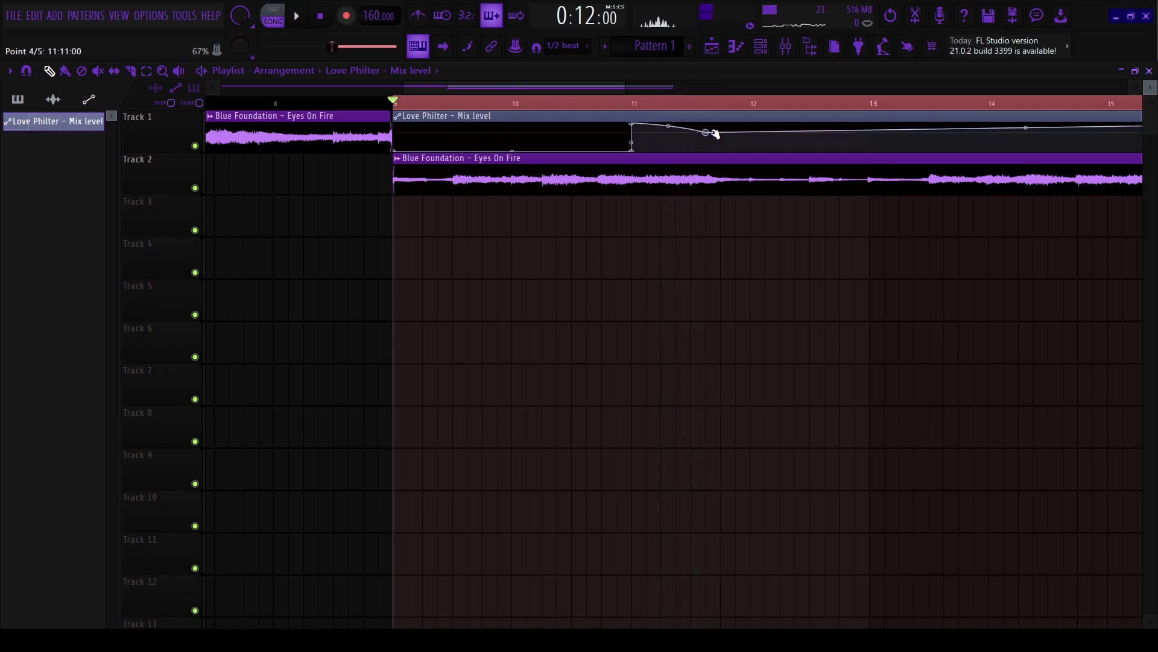
pyautogui.rightClick(784, 132)
pyautogui.scroll(-3, 646, 199)
# Trim the Love Philter automation clip to bars 9 to 12 and duplicate it over bars 13 to 16.
pyautogui.press('space')
pyautogui.moveTo(969, 123)
pyautogui.mouseDown()
pyautogui.moveTo(636, 192)
pyautogui.moveTo(773, 193)
pyautogui.moveTo(755, 191)
pyautogui.mouseUp()
pyautogui.moveTo(605, 119); pyautogui.dragTo(828, 119)
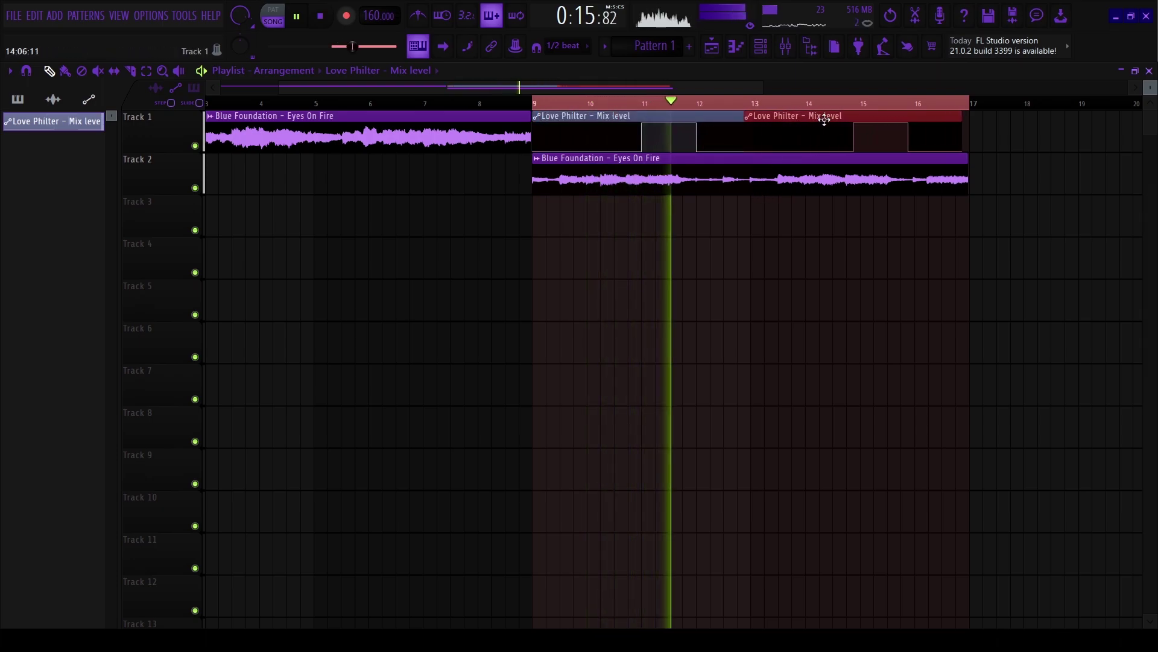
# Lower the raised section of the Love Philter automation slightly and play bars 9 to 16 to check it.
pyautogui.moveTo(642, 124); pyautogui.dragTo(698, 131)
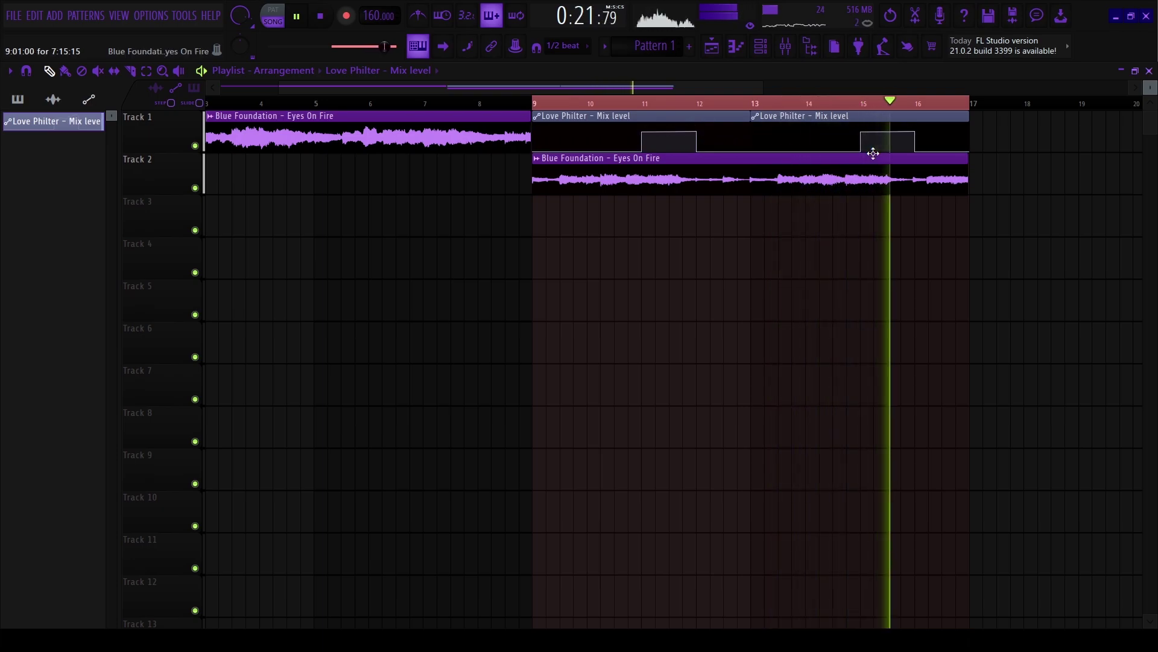
pyautogui.scroll(-3, 605, 161)
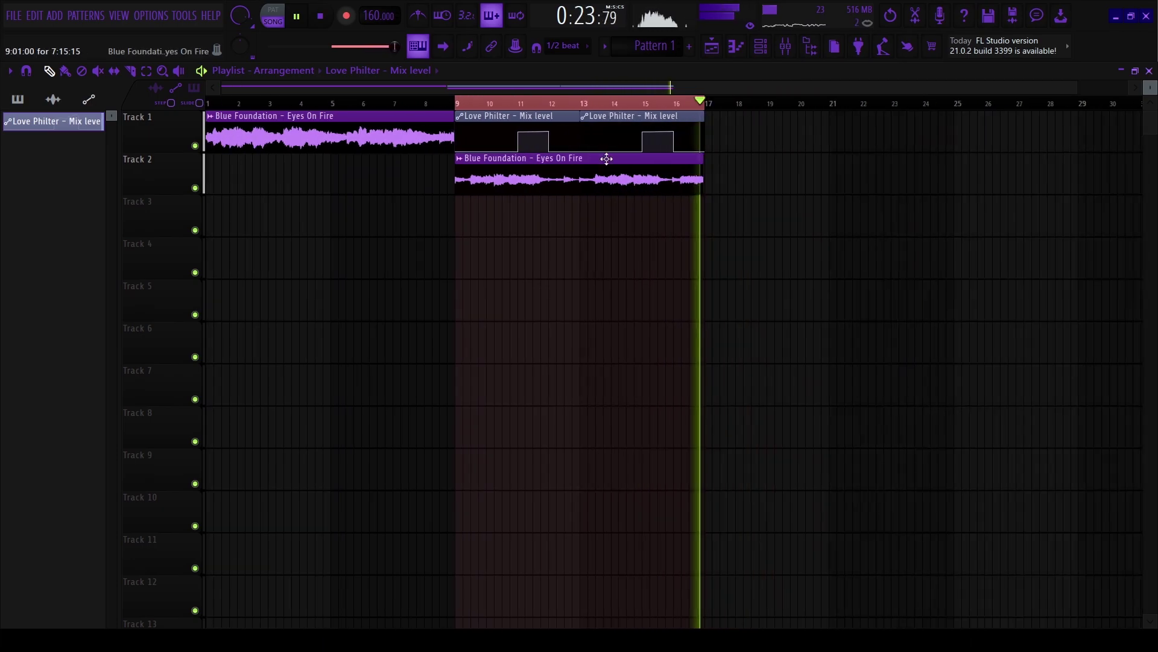
pyautogui.press('space')
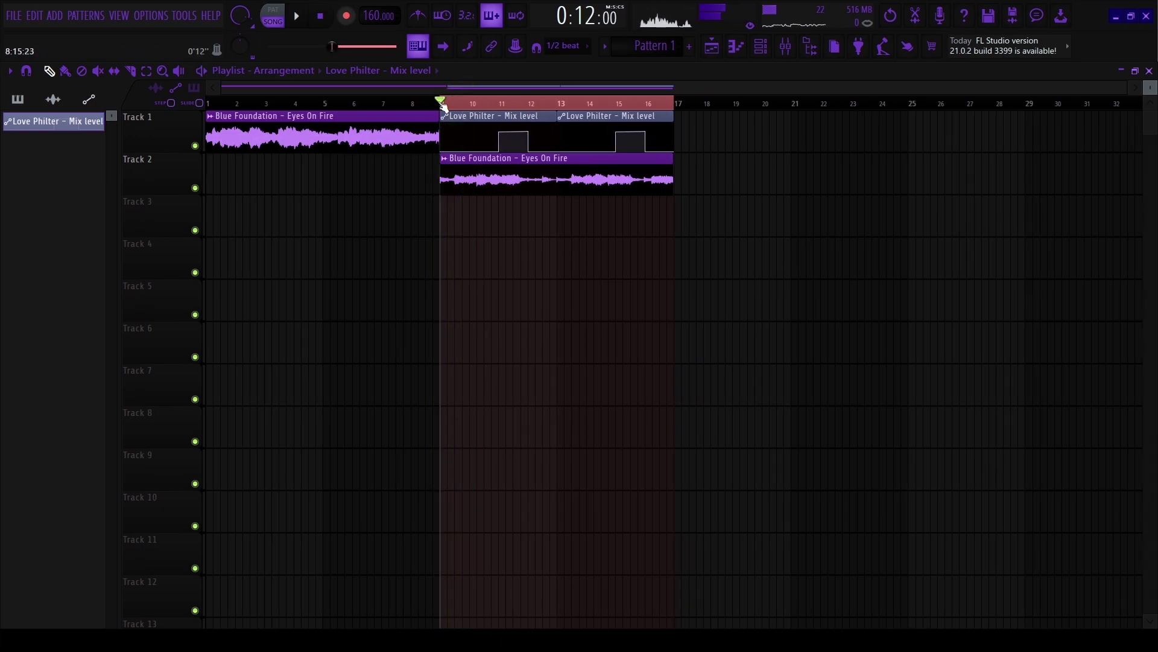
# Create full-length Love Philter and ShaperBox 2 mix level automation clips, holding both at zero until bar 9.
pyautogui.click(786, 51)
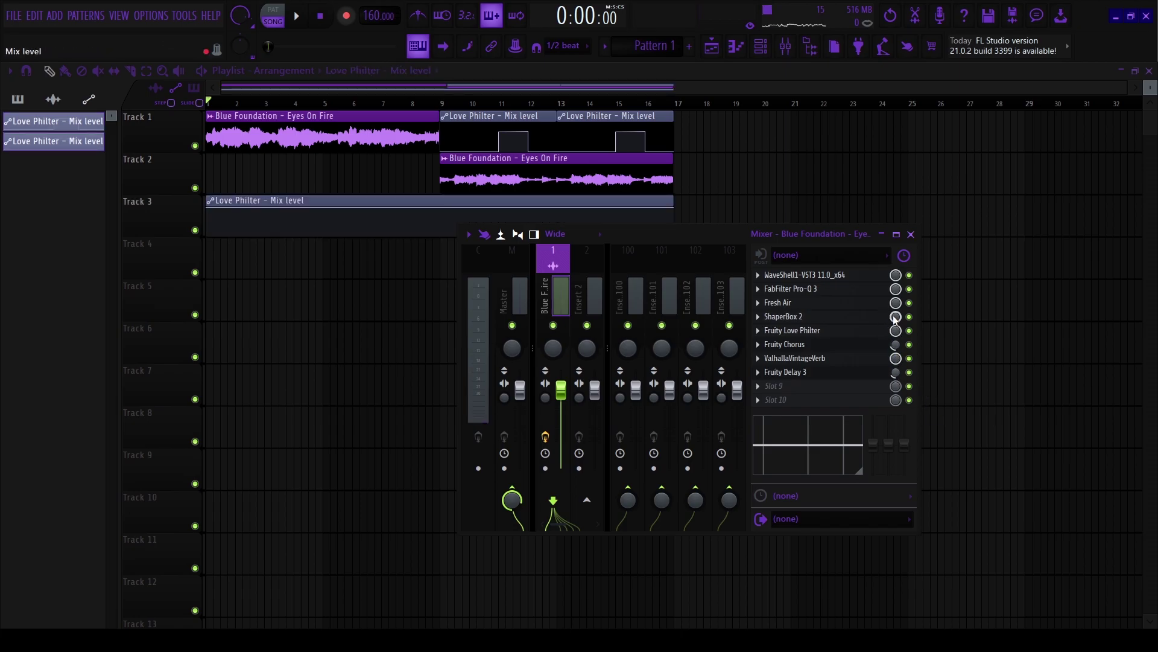
pyautogui.click(422, 254)
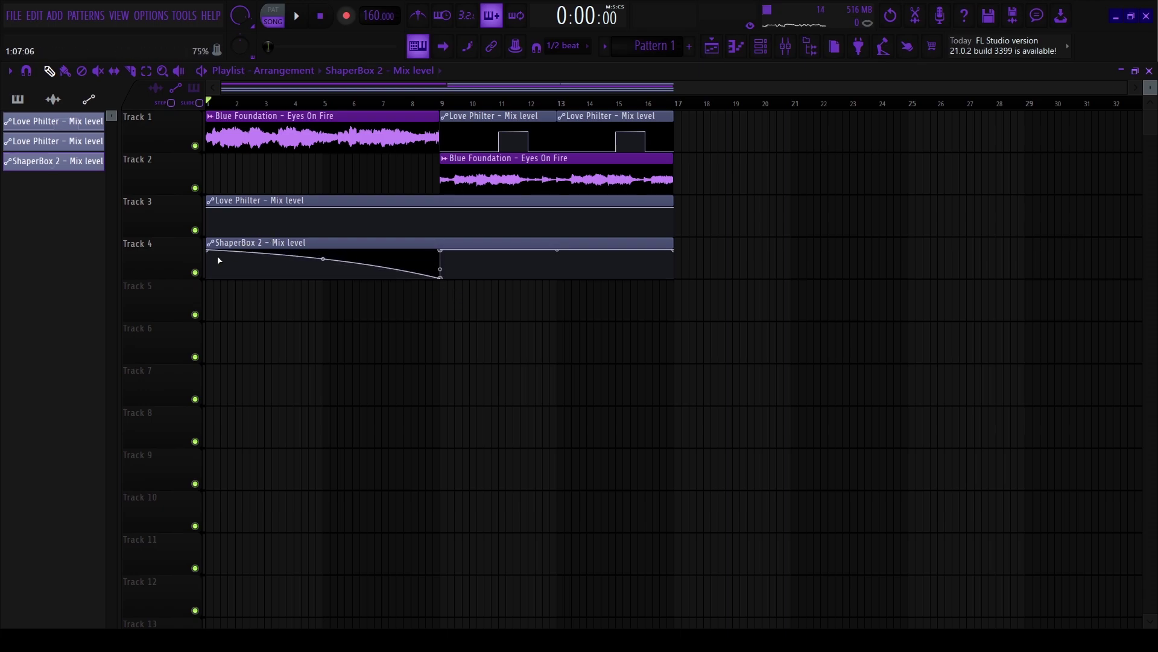
pyautogui.moveTo(210, 210); pyautogui.dragTo(407, 232)
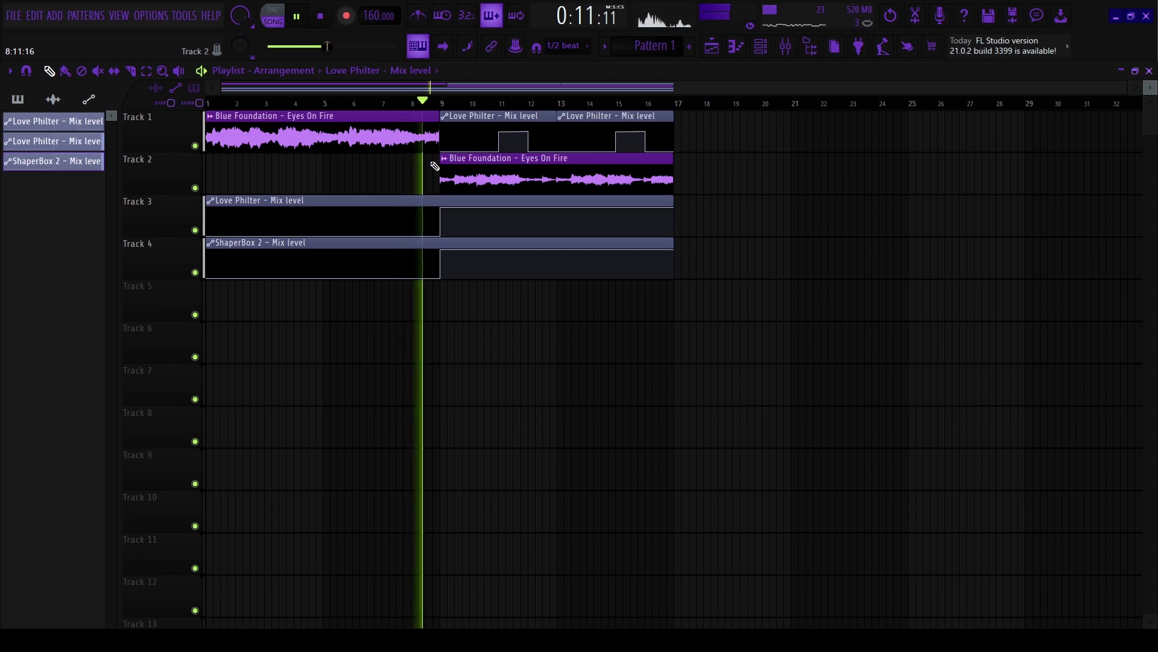
# With snapping off, extend the first Eyes On Fire clip to exactly eight bars and play across the transition at bar 9.
pyautogui.scroll(8, 434, 163)
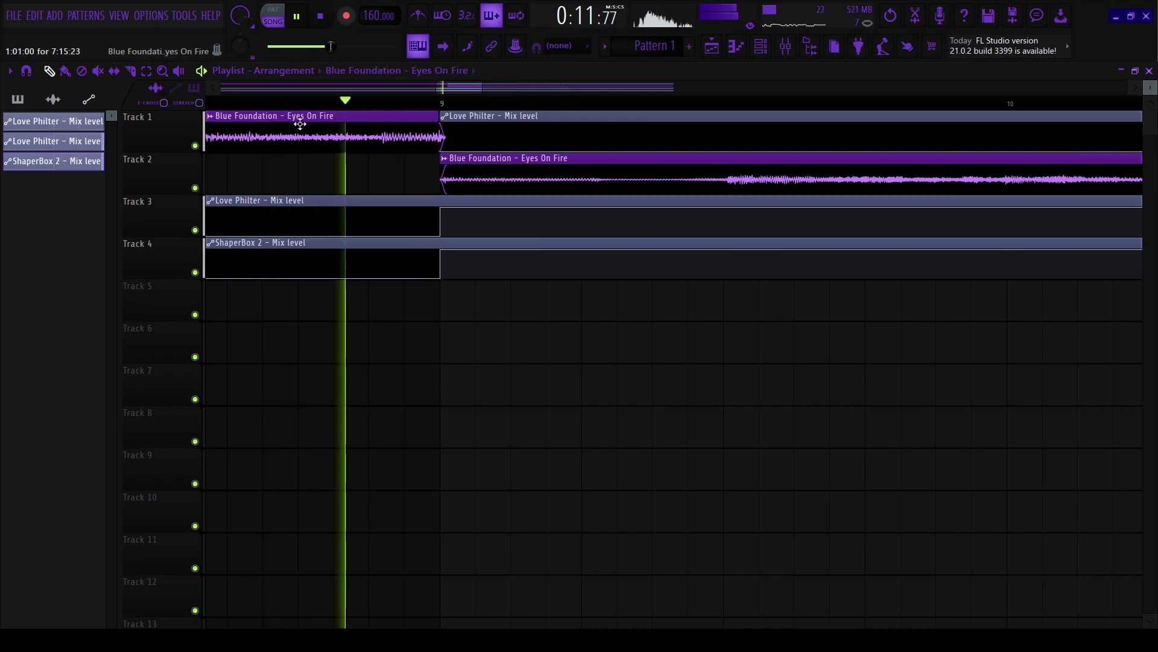
pyautogui.scroll(-3, 387, 178)
pyautogui.scroll(7, 412, 161)
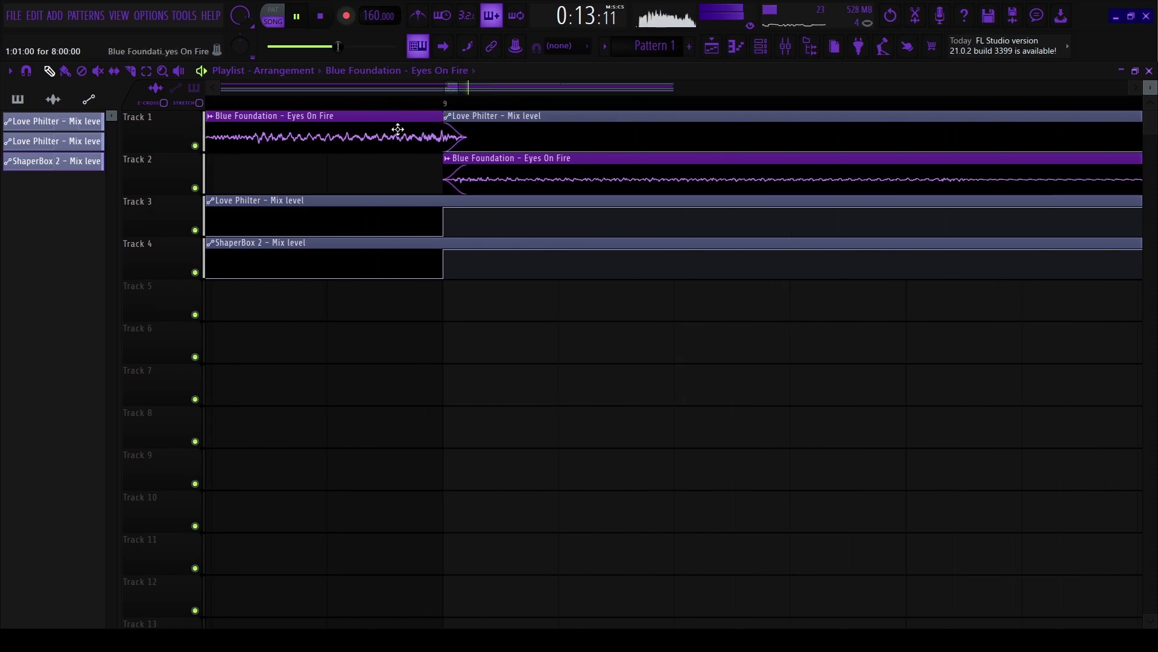
pyautogui.scroll(-6, 402, 136)
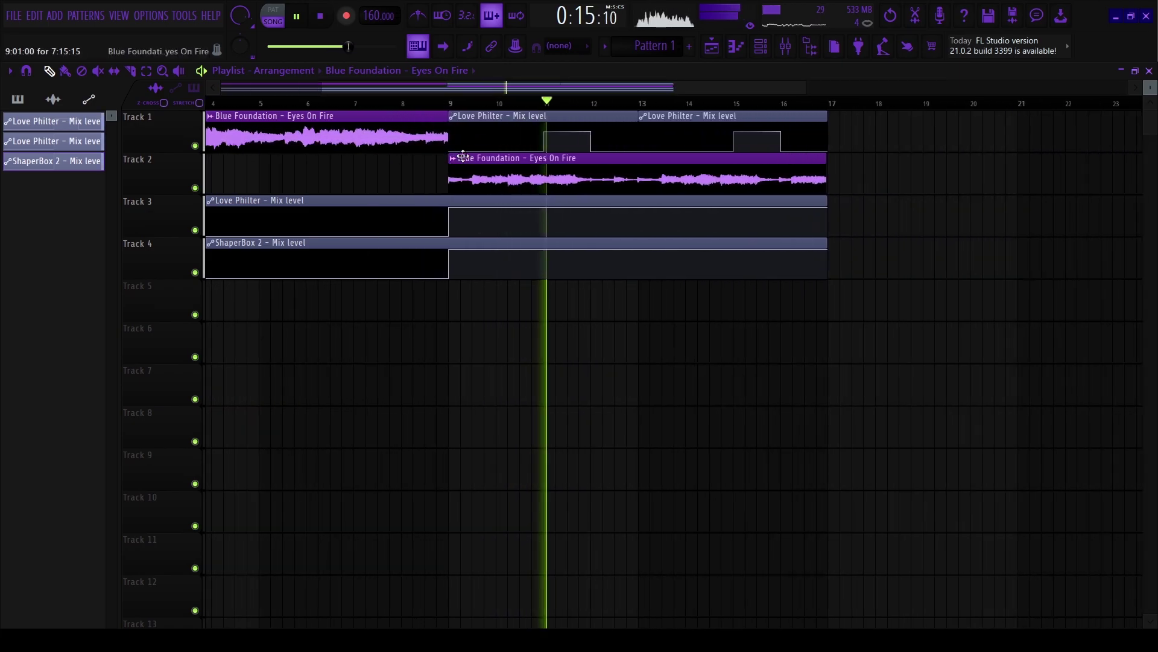
pyautogui.press('space')
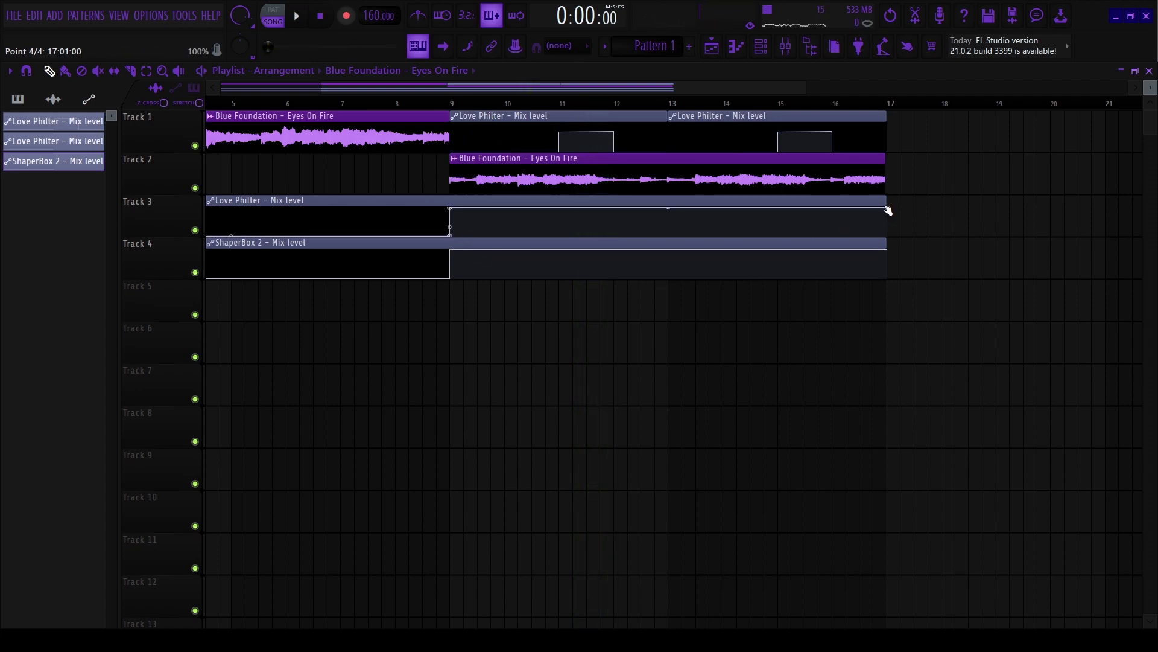
# Trim the Track 3 Love Philter clip to end at bar 9 and move the two four-bar Love Philter clips beside it.
pyautogui.moveTo(887, 210); pyautogui.dragTo(435, 282)
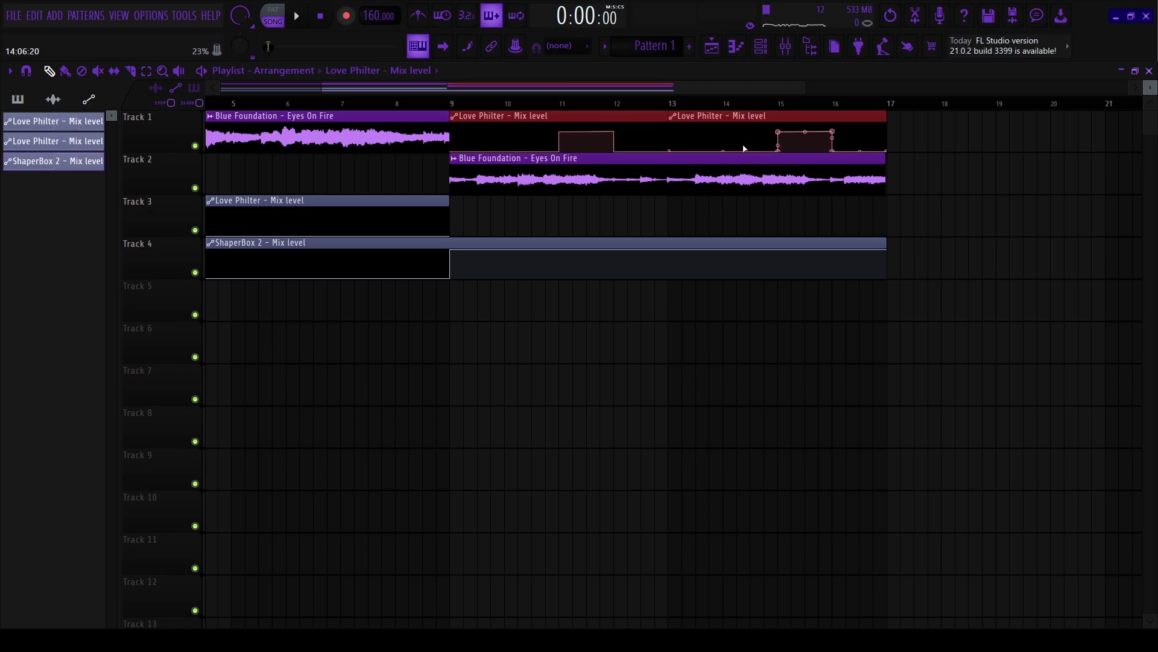
pyautogui.hotkey('shift', 'Down')
pyautogui.hotkey('shift', 'Down')
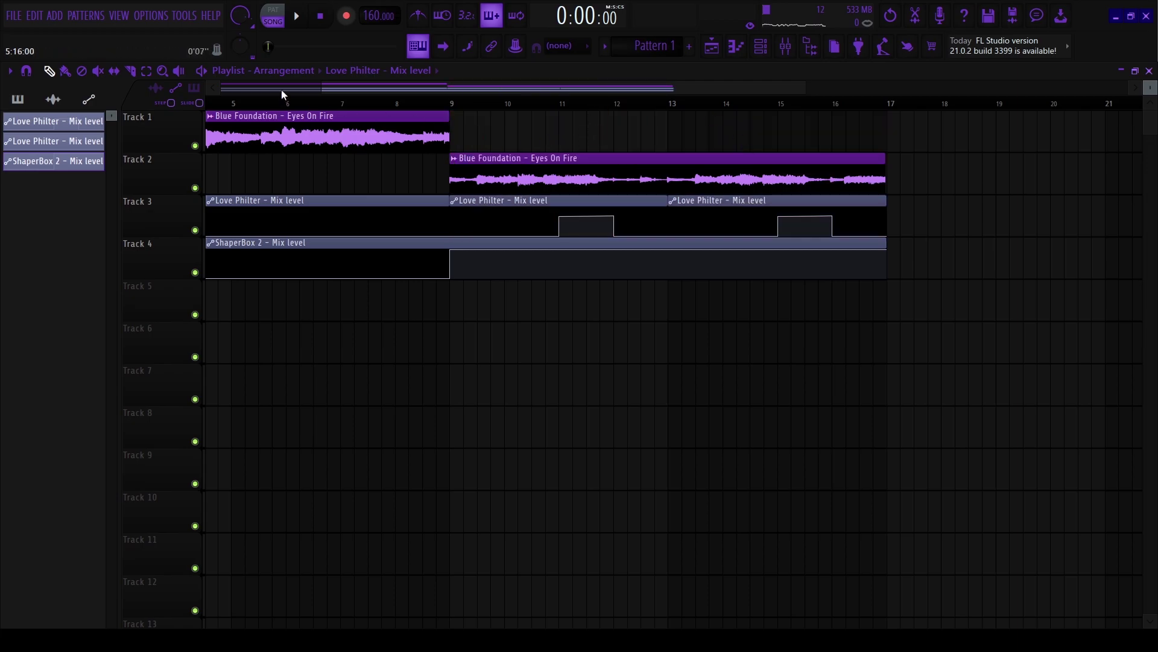
# Set the playback position to bar 9, solo Track 2 and re-enable automation Tracks 3 and 4.
pyautogui.scroll(6, 447, 119)
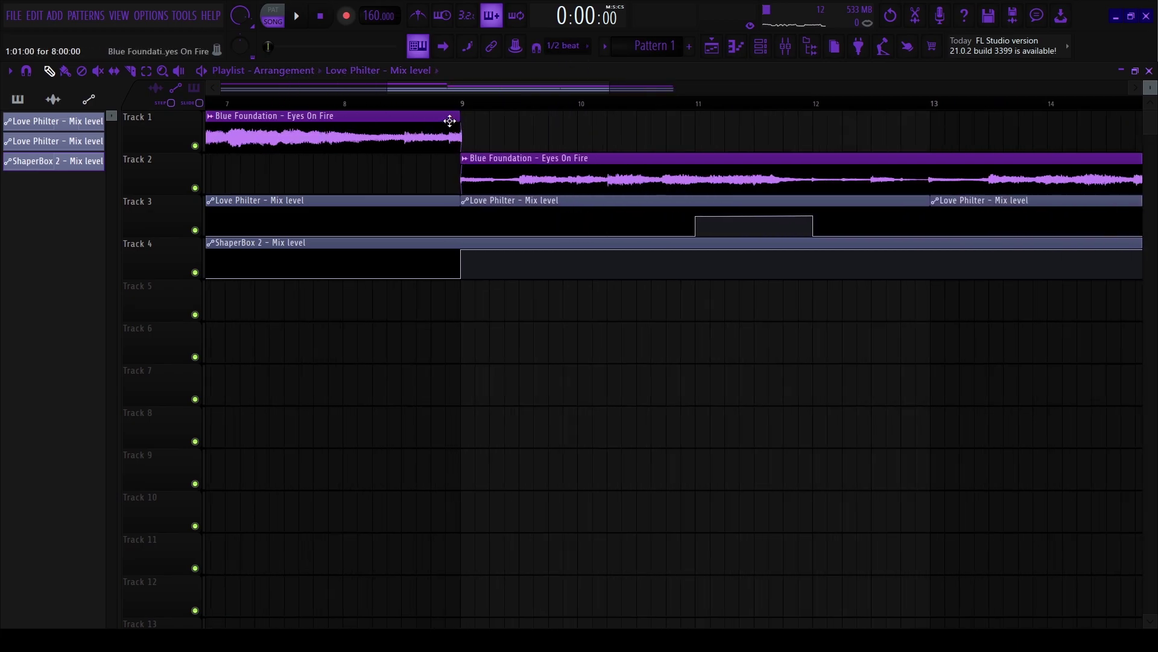
pyautogui.click(461, 103)
pyautogui.rightClick(196, 188)
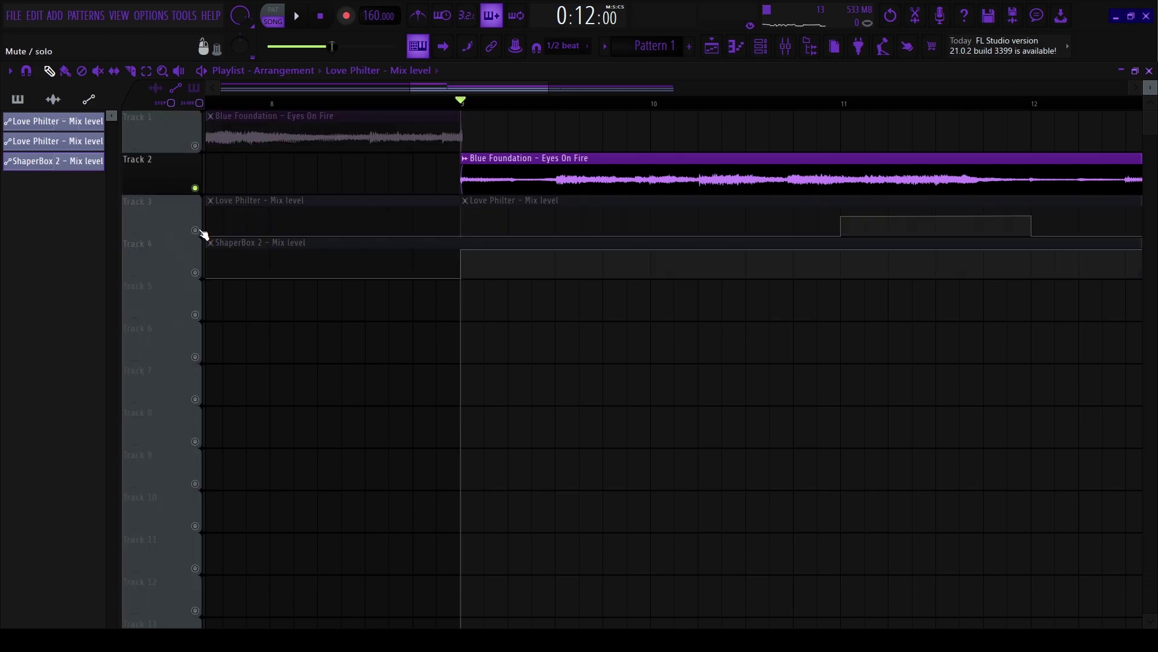
pyautogui.click(195, 230)
pyautogui.click(195, 272)
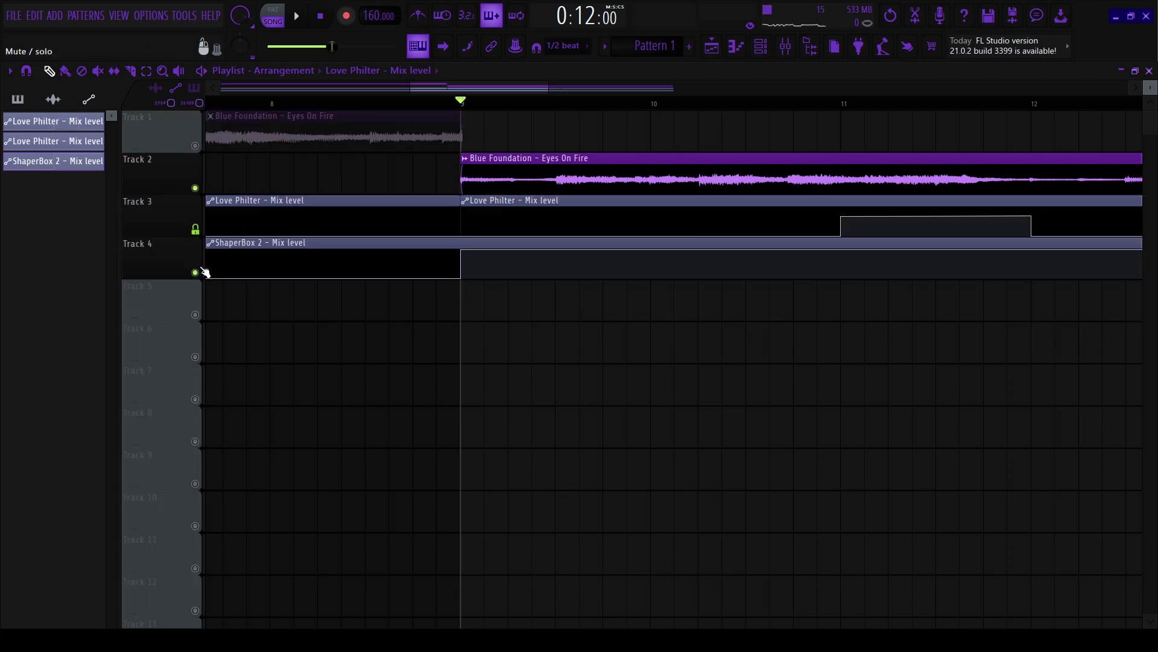
# Load Fruity soft clipper, ValhallaVintageVerb and Edison into slots 1 to 3 of the Master mixer track.
pyautogui.click(784, 53)
pyautogui.click(501, 291)
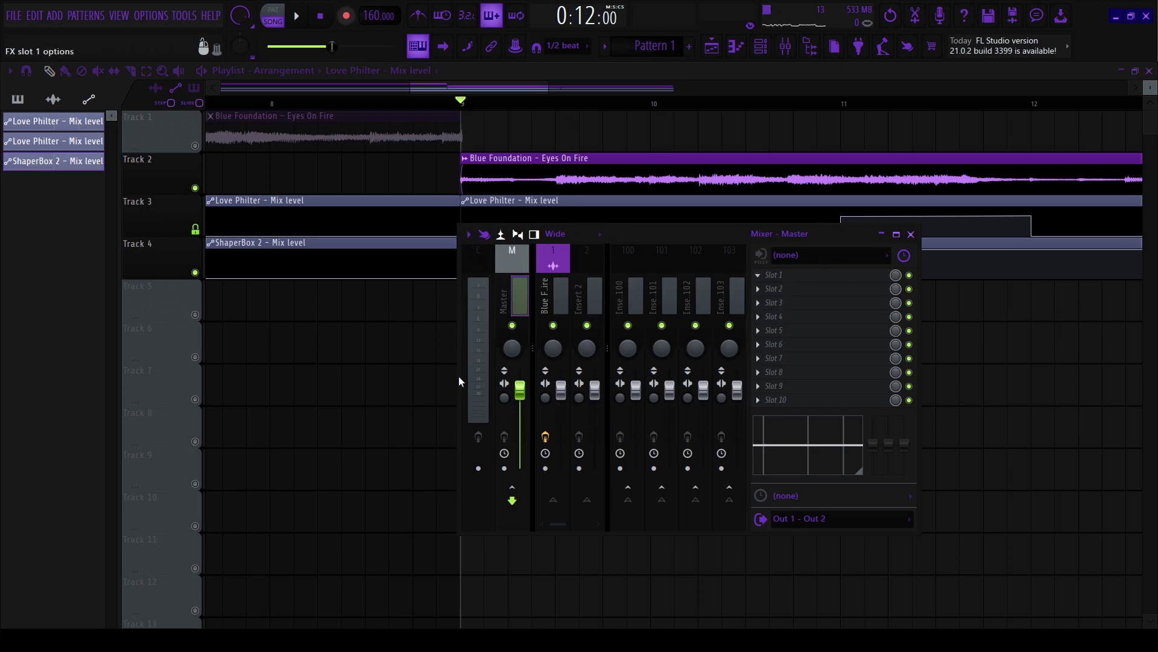
pyautogui.click(469, 447)
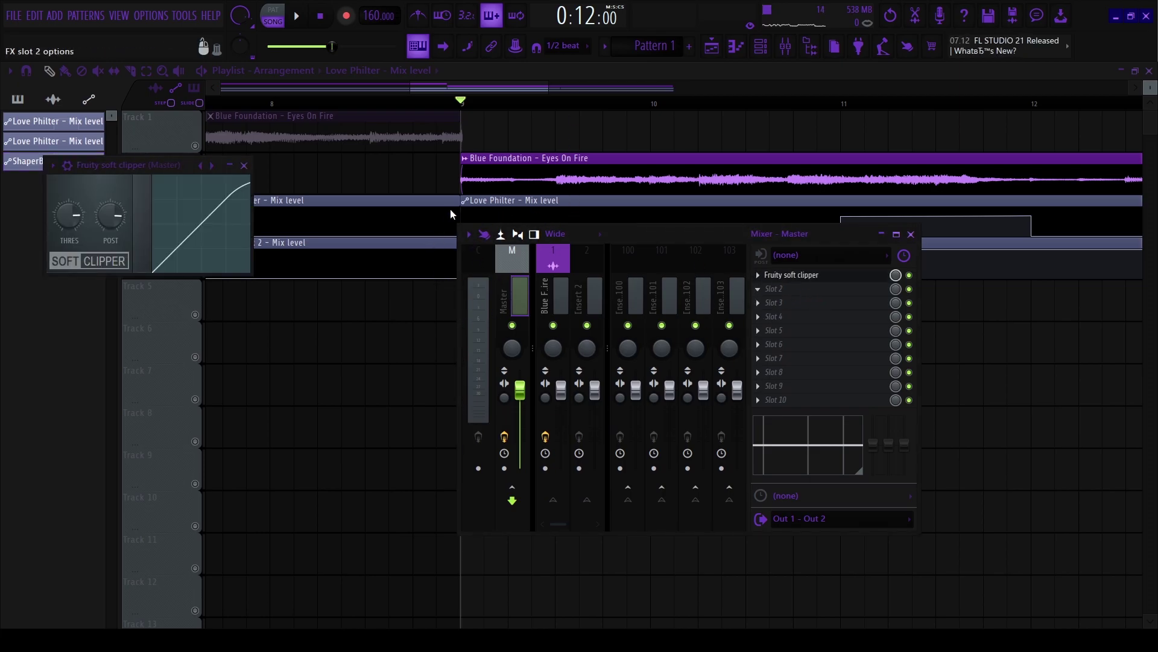
pyautogui.click(567, 379)
pyautogui.click(805, 292)
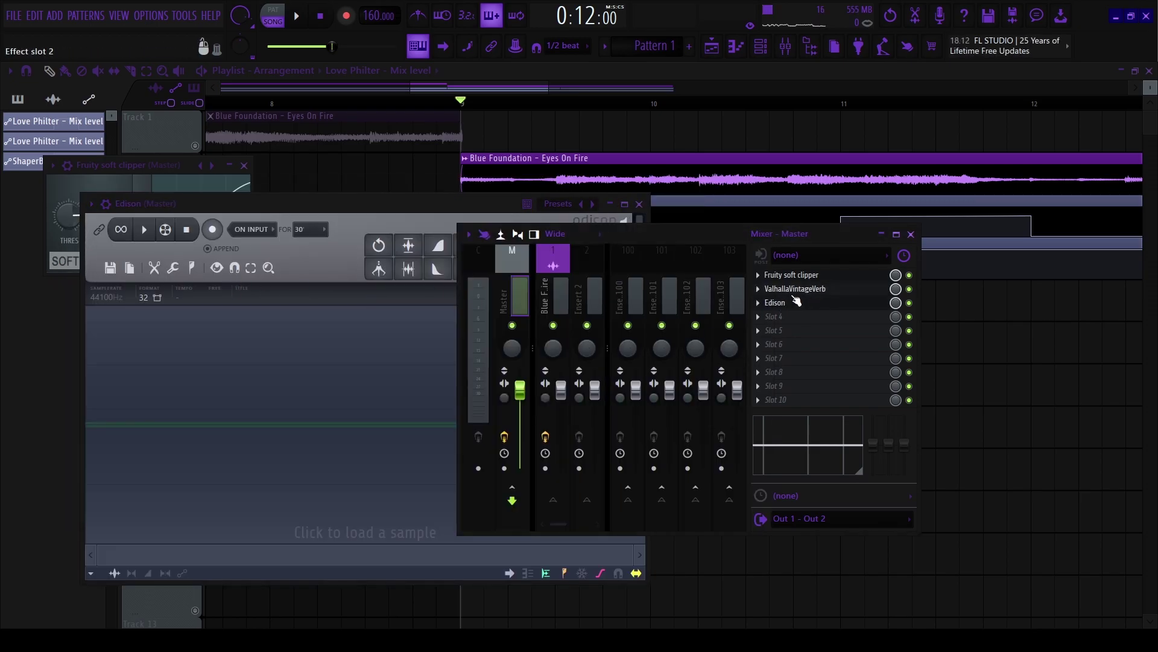
# Adjust the decay and mix of the ValhallaVintageVerb on the Master track for a long reverb tail.
pyautogui.click(794, 294)
pyautogui.moveTo(701, 408); pyautogui.dragTo(709, 355)
pyautogui.moveTo(104, 296); pyautogui.dragTo(101, 360)
pyautogui.press('Escape')
# Record the first moment of the bar 9 section with its reverb tail in Edison, and remove ValhallaVintageVerb from the Master.
pyautogui.click(216, 228)
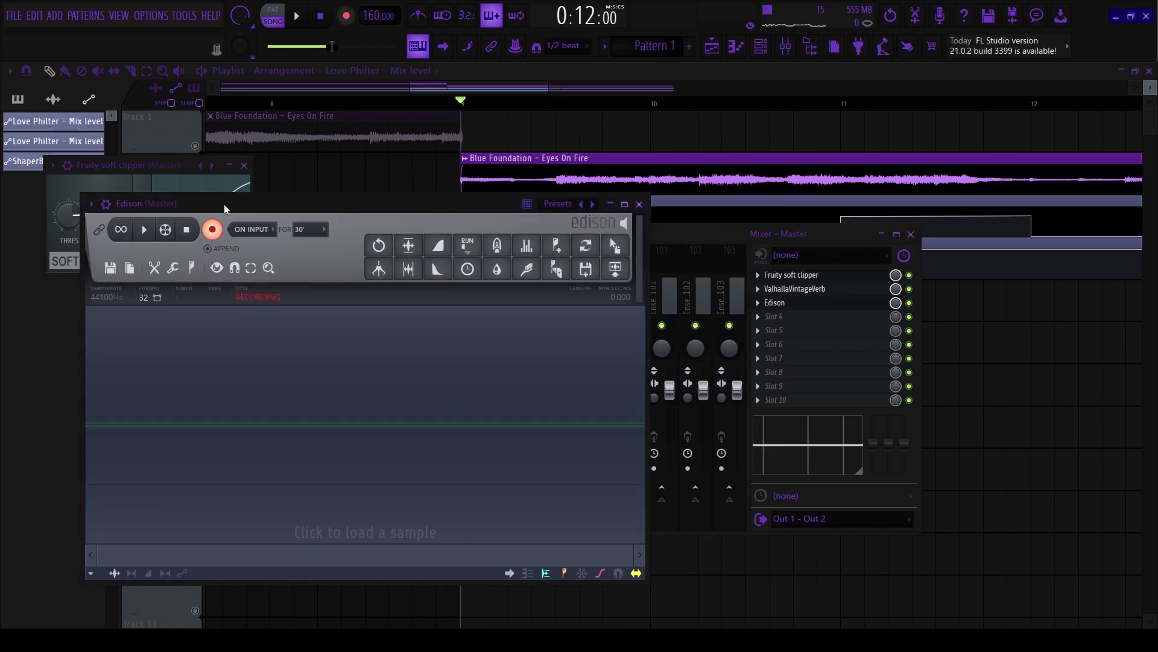
pyautogui.click(296, 24)
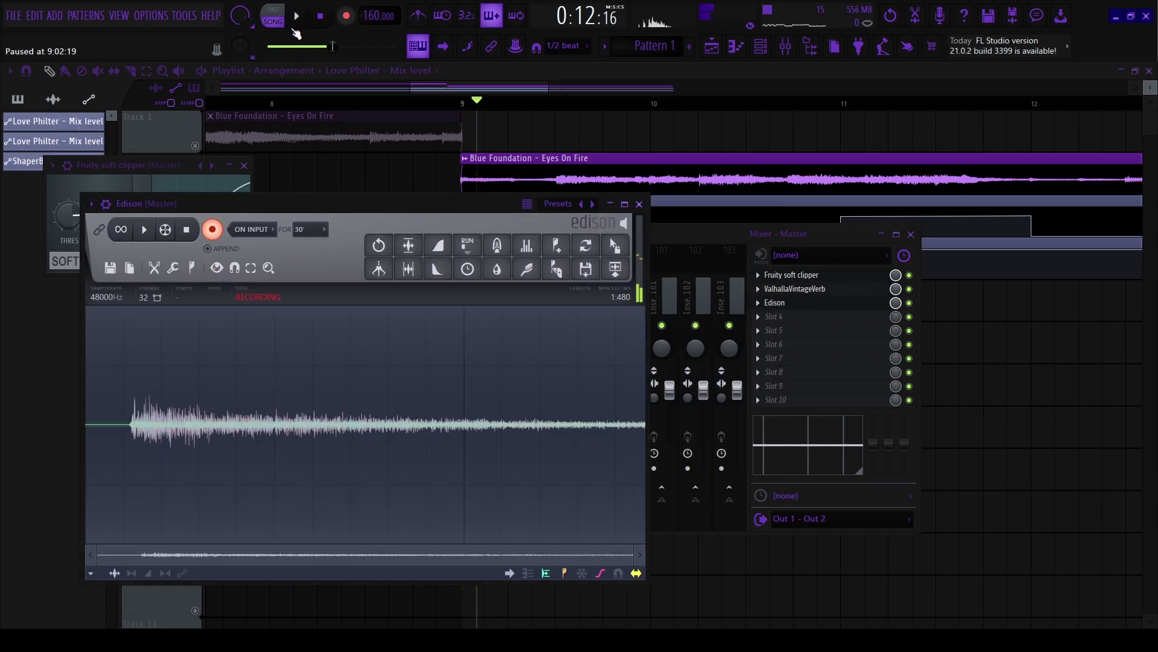
pyautogui.click(214, 236)
pyautogui.click(760, 292)
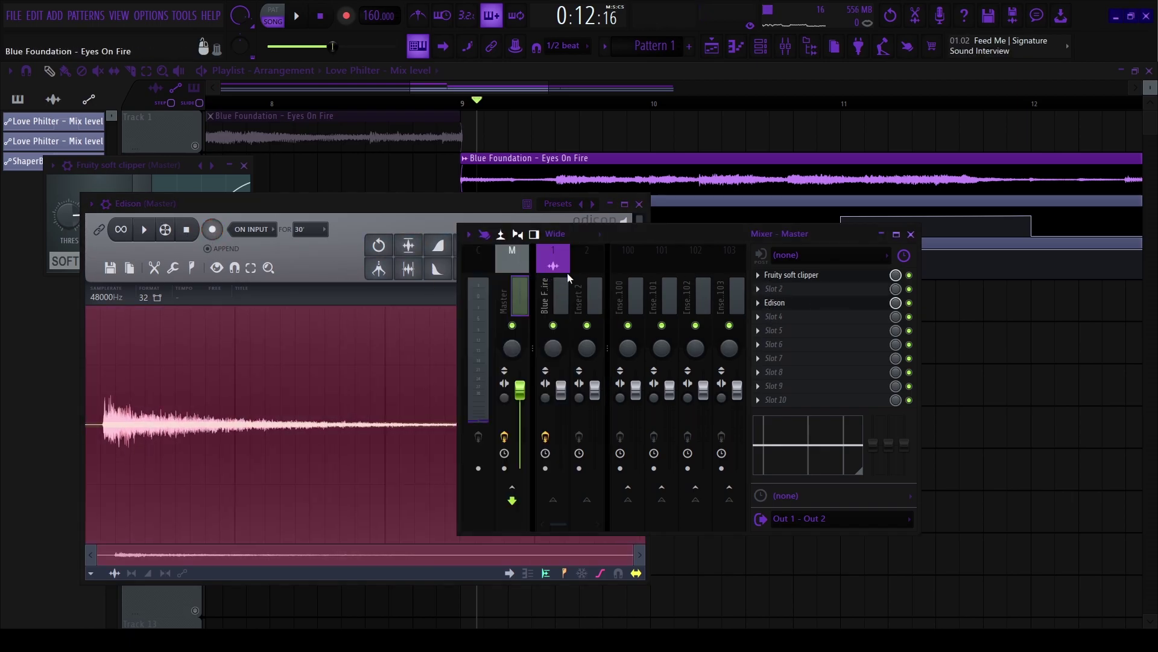
# Place the Edison recording in the playlist reversed, on Track 5, so that its swell leads into bar 9.
pyautogui.click(445, 215)
pyautogui.moveTo(627, 254); pyautogui.dragTo(977, 350)
pyautogui.press('Escape')
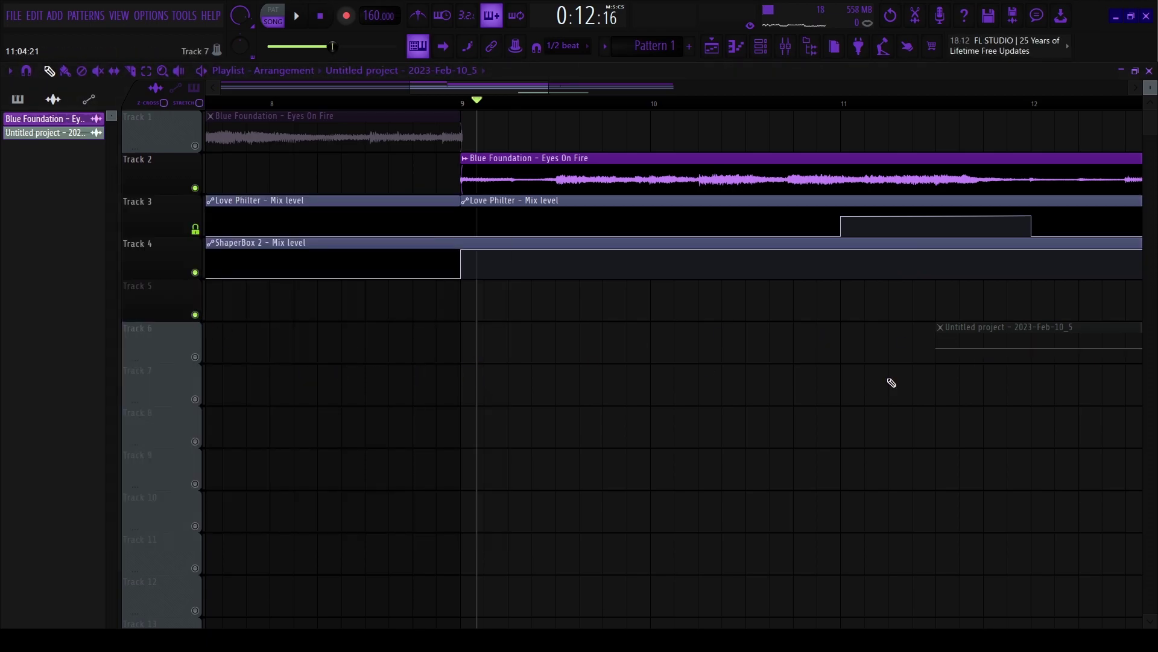
pyautogui.moveTo(1078, 345); pyautogui.dragTo(435, 292)
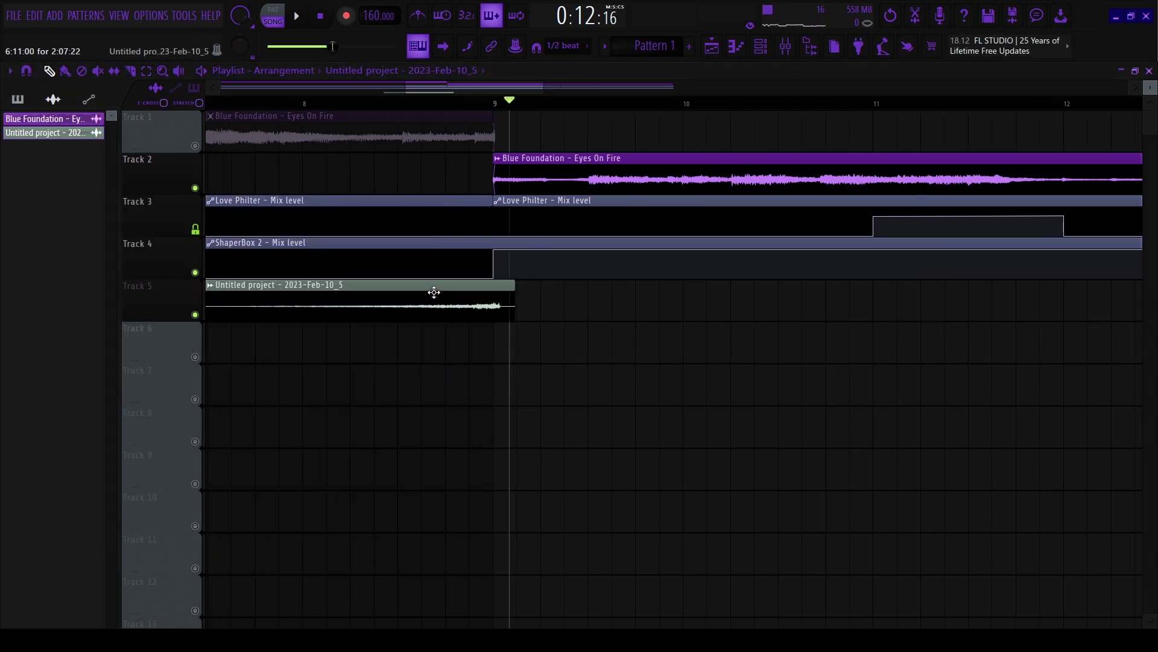
# Normalize the reversed recording, lower its channel volume and play it into bar 9.
pyautogui.doubleClick(484, 305)
pyautogui.click(351, 368)
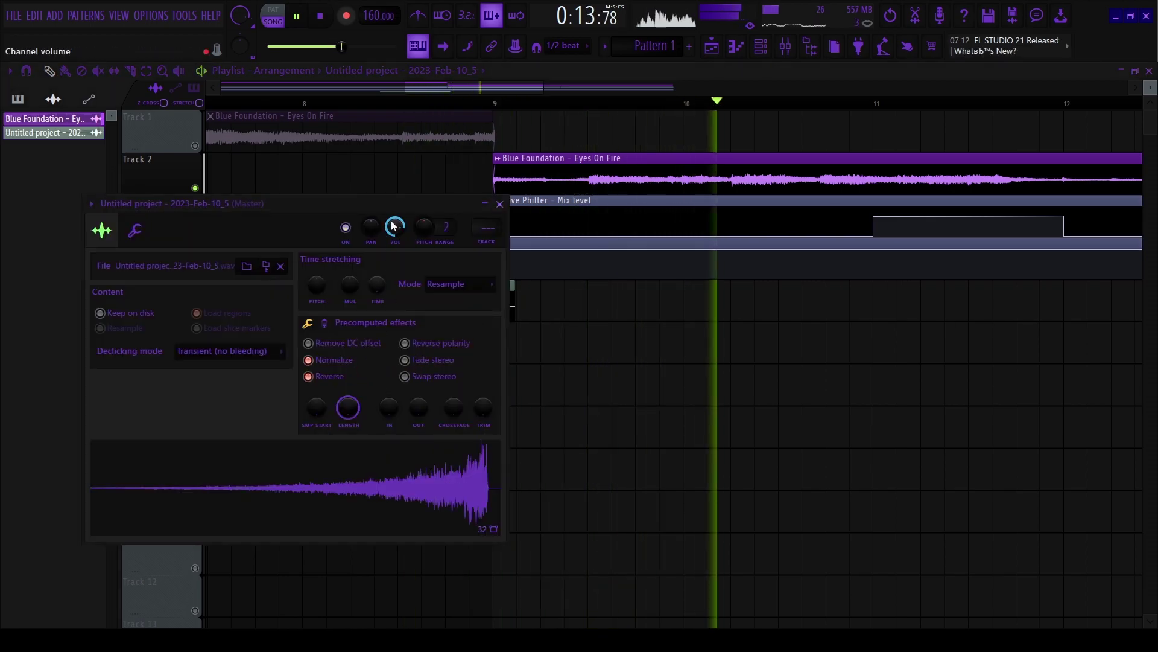
pyautogui.press('Escape')
pyautogui.click(401, 111)
pyautogui.doubleClick(489, 308)
pyautogui.press('Escape')
# Route the reversed recording to mixer track 1, set its channel volume to 51% and play the transition.
pyautogui.doubleClick(535, 173)
pyautogui.press('Escape')
pyautogui.doubleClick(443, 299)
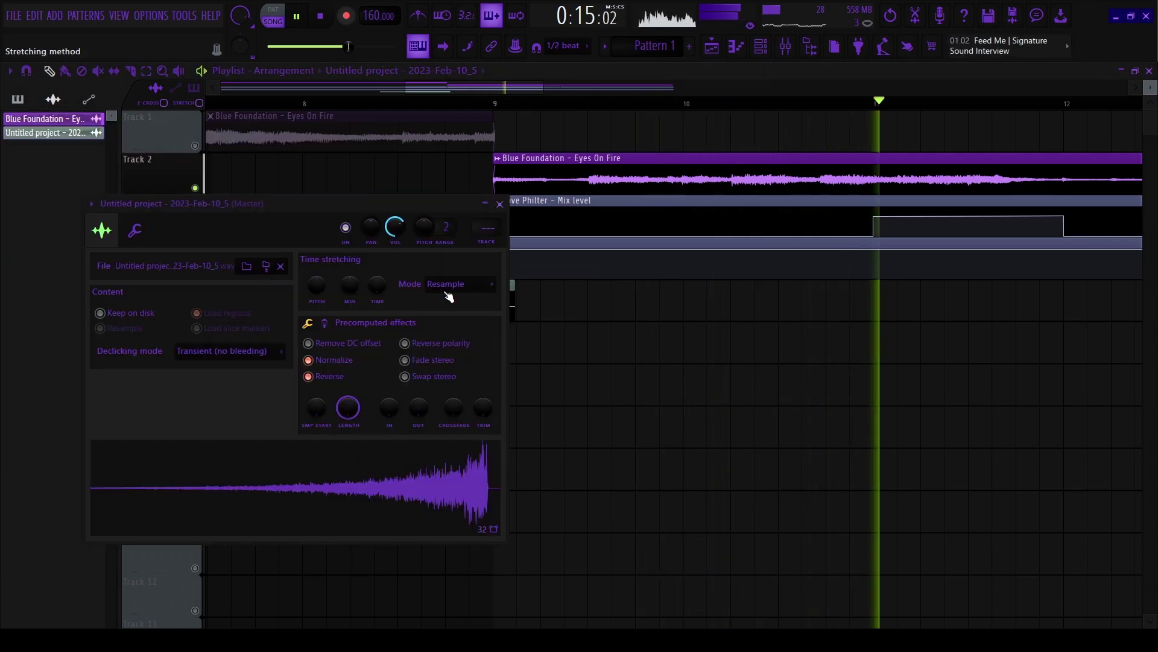
pyautogui.press('Escape')
pyautogui.click(387, 103)
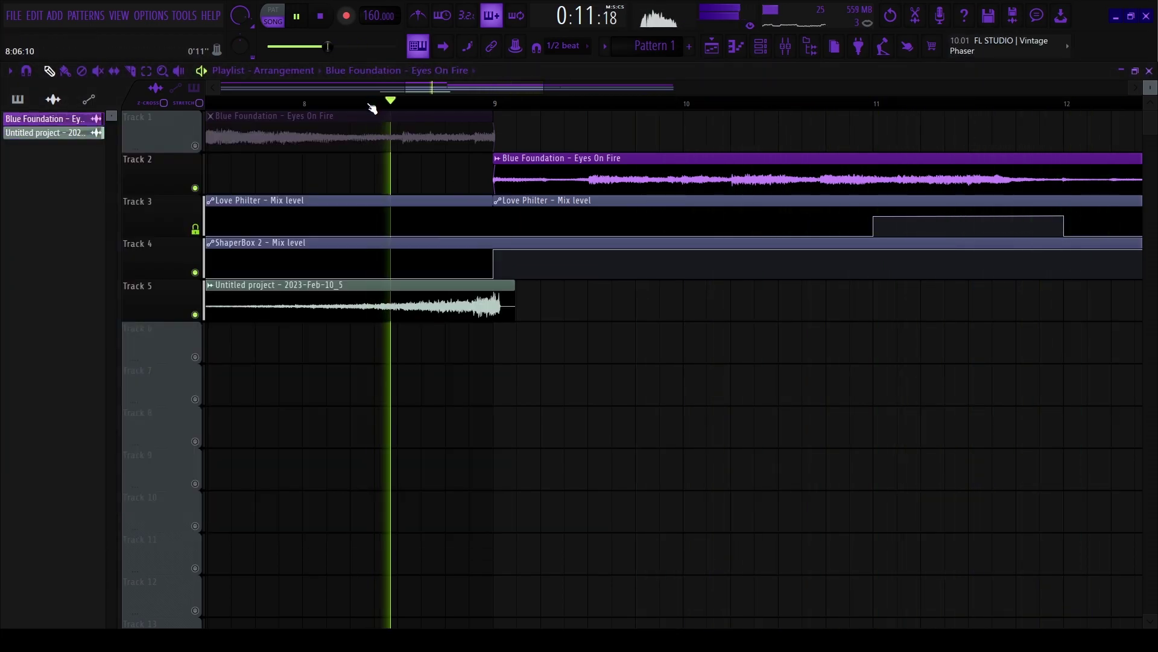
pyautogui.doubleClick(453, 305)
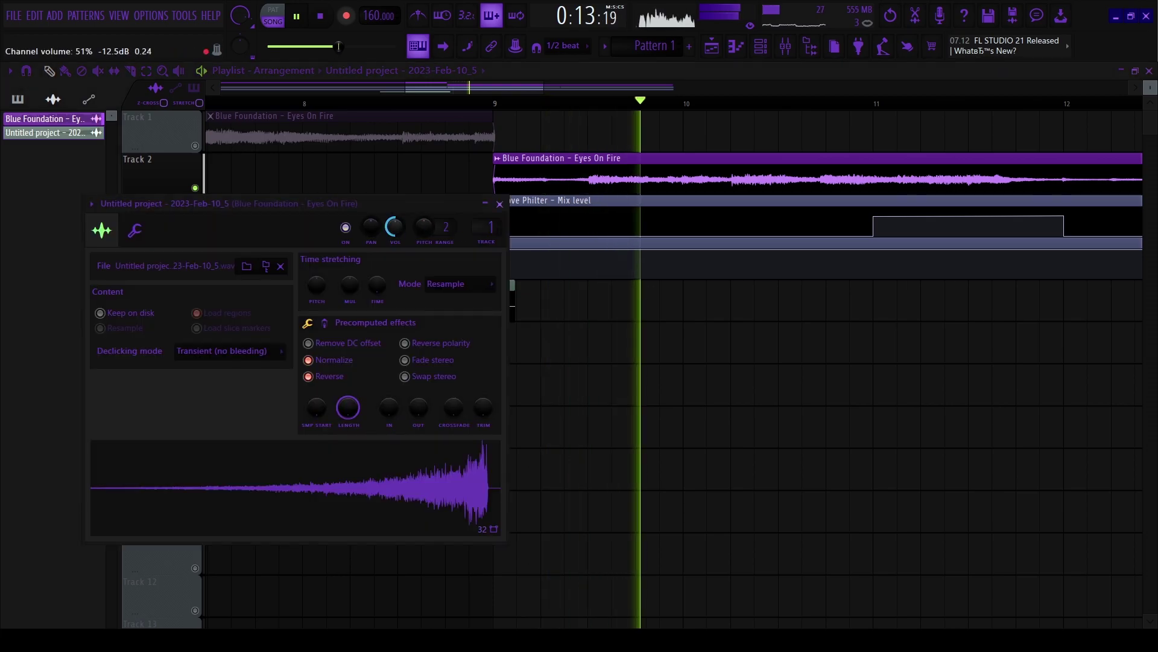
pyautogui.press('Escape')
# Route the reversed recording to mixer track Insert 5, load ValhallaVintageVerb there with an adjusted mix, and replay the transition.
pyautogui.doubleClick(501, 286)
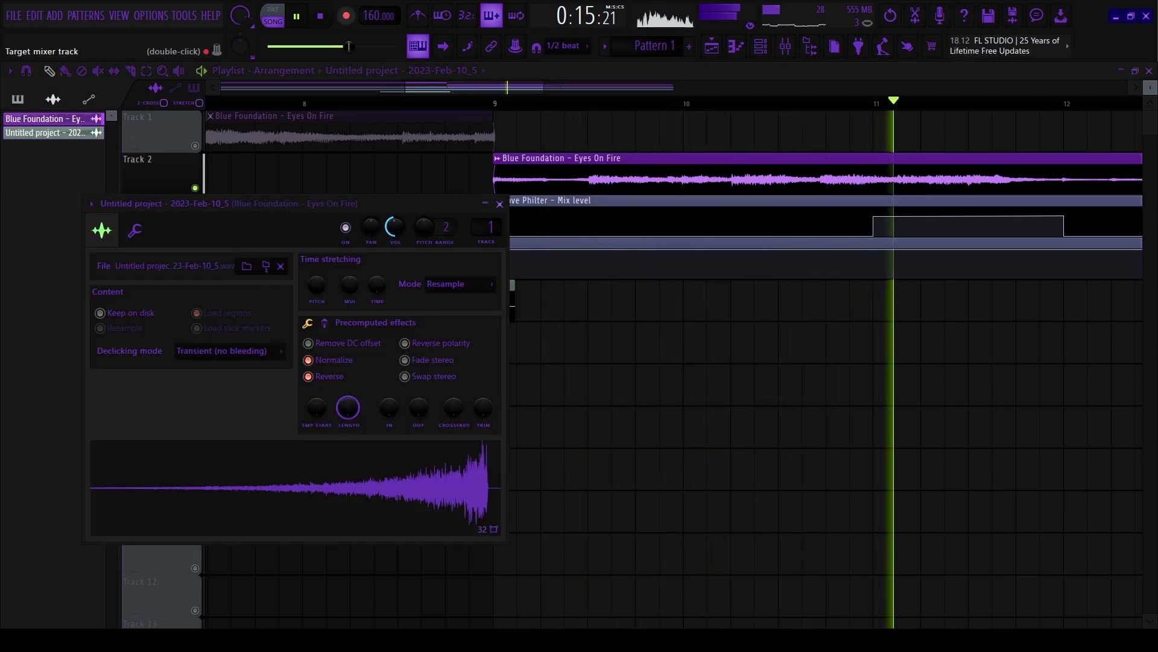
pyautogui.doubleClick(490, 228)
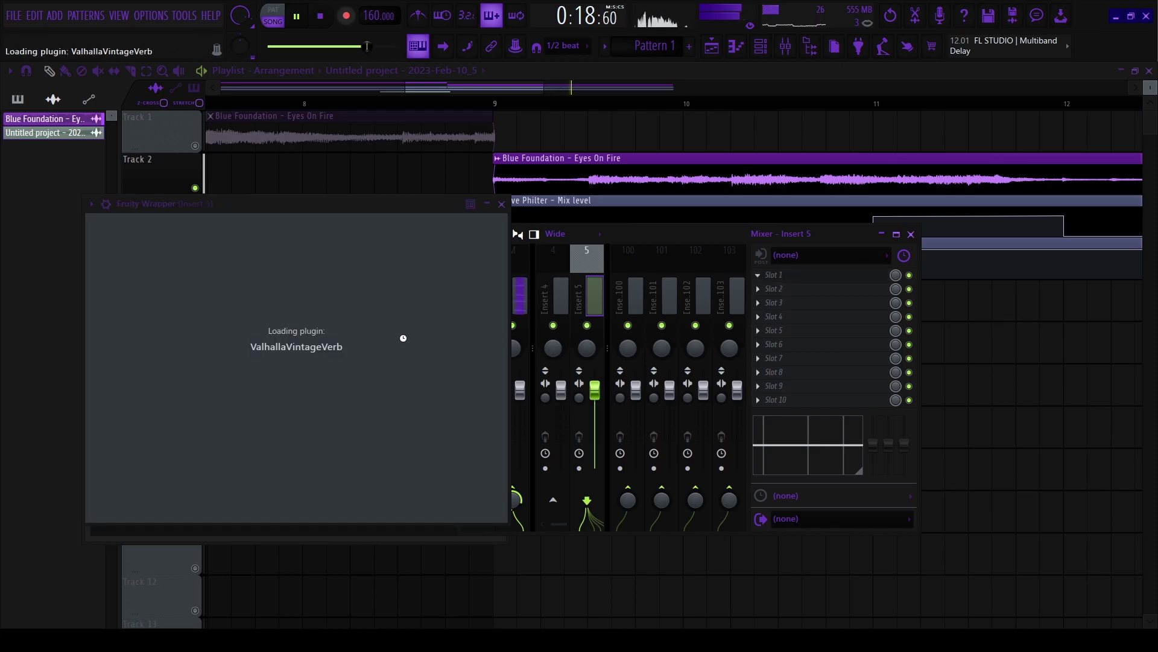
pyautogui.moveTo(141, 482); pyautogui.dragTo(140, 483)
pyautogui.press('Escape')
pyautogui.click(356, 115)
pyautogui.click(355, 103)
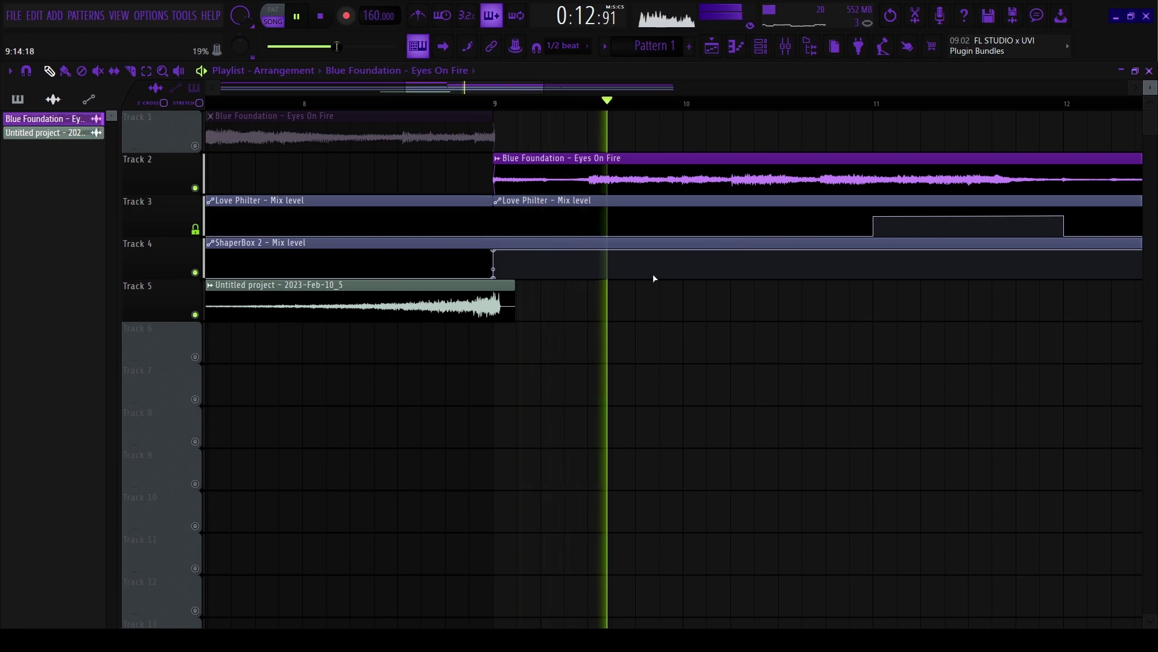
# Move the reversed recording's track up to Track 3, unmute Track 1 and play the transition into bar 9.
pyautogui.keyDown('ctrl'); pyautogui.scroll(-5, 662, 271); pyautogui.keyUp('ctrl')
pyautogui.moveTo(184, 305); pyautogui.dragTo(179, 217)
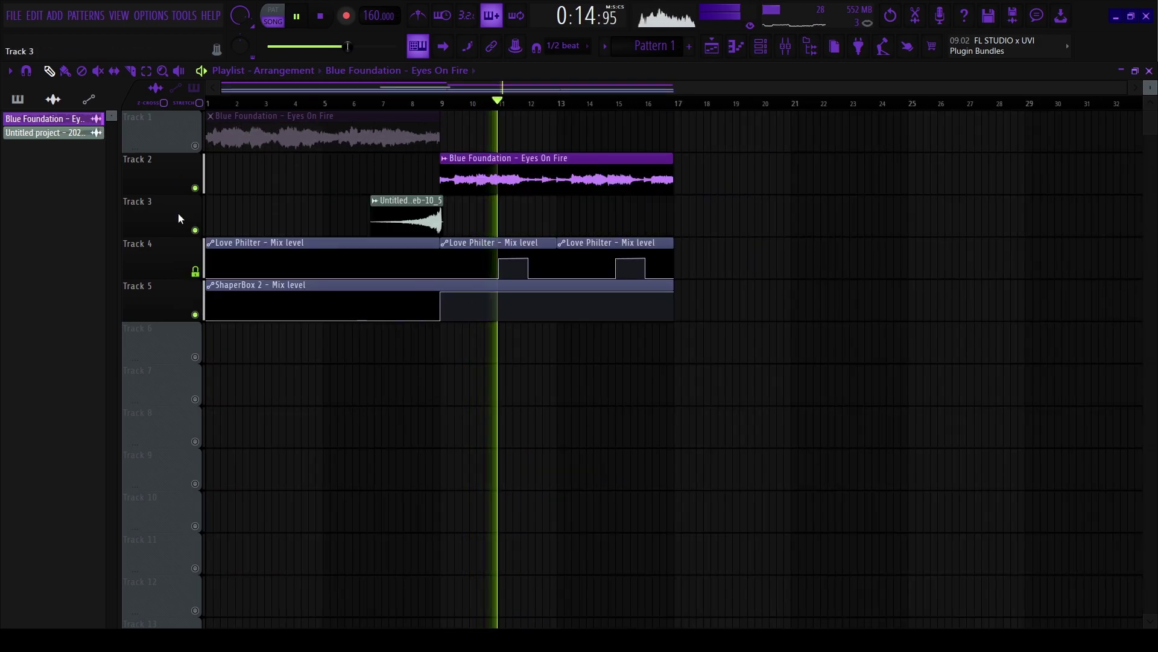
pyautogui.click(195, 146)
pyautogui.click(404, 102)
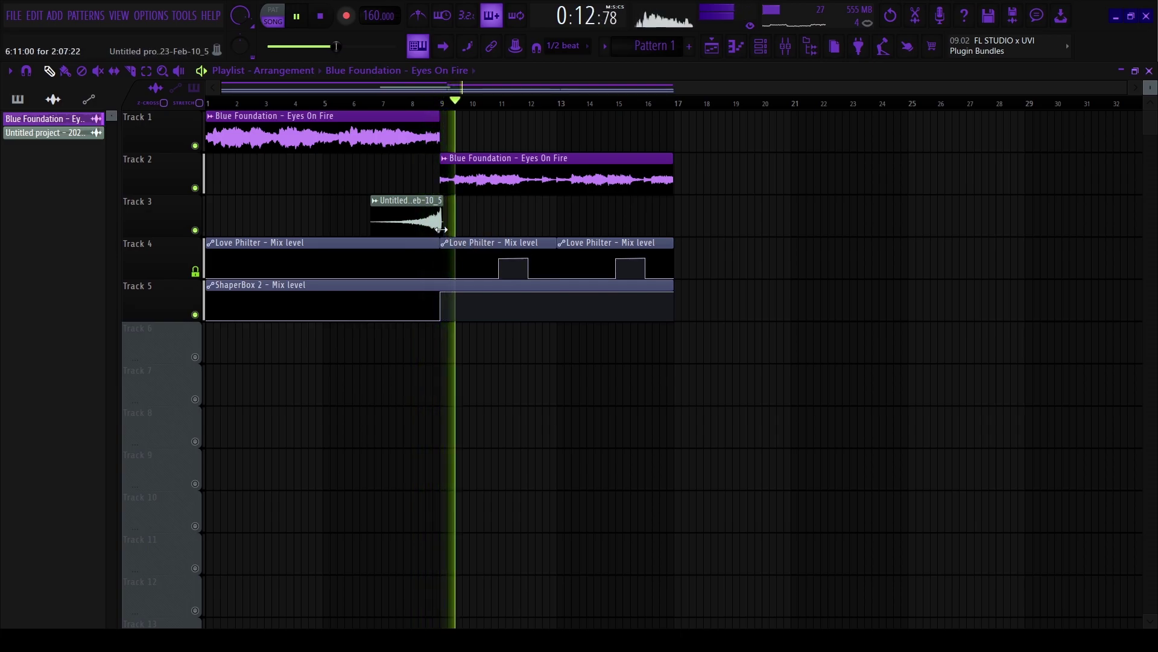
pyautogui.scroll(2, 441, 225)
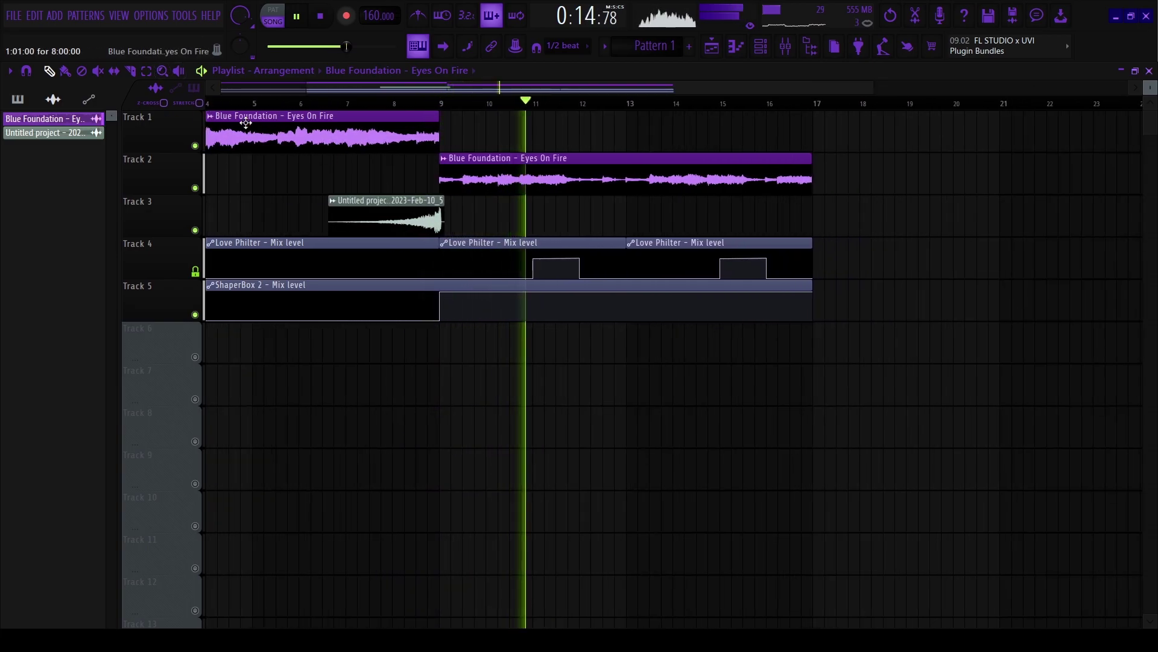
# Slice the ShaperBox 2 mix level automation clip at bar 9.
pyautogui.scroll(-2, 520, 207)
pyautogui.press('space')
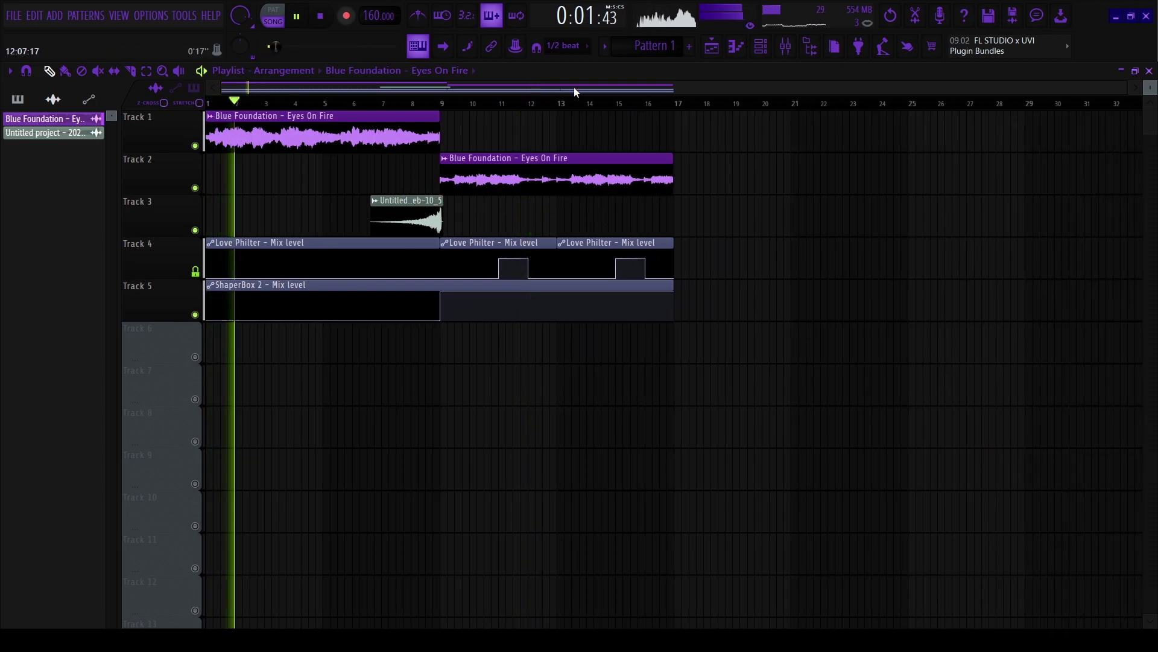
pyautogui.moveTo(751, 112); pyautogui.dragTo(473, 358)
pyautogui.click(130, 70)
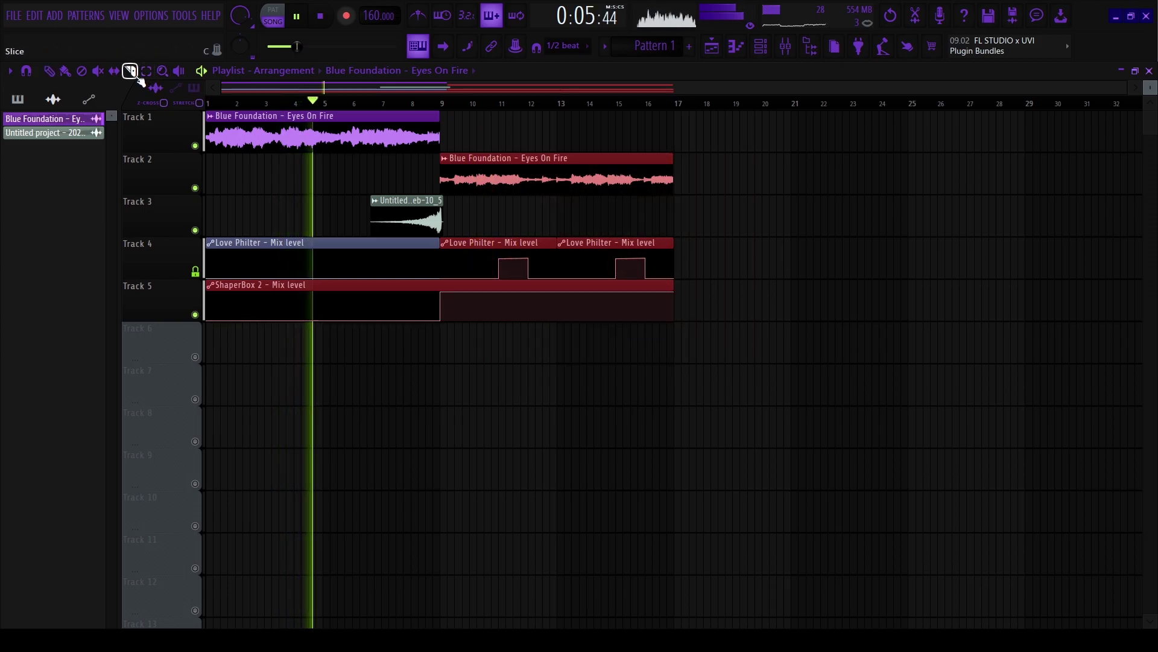
pyautogui.click(441, 313)
pyautogui.click(49, 71)
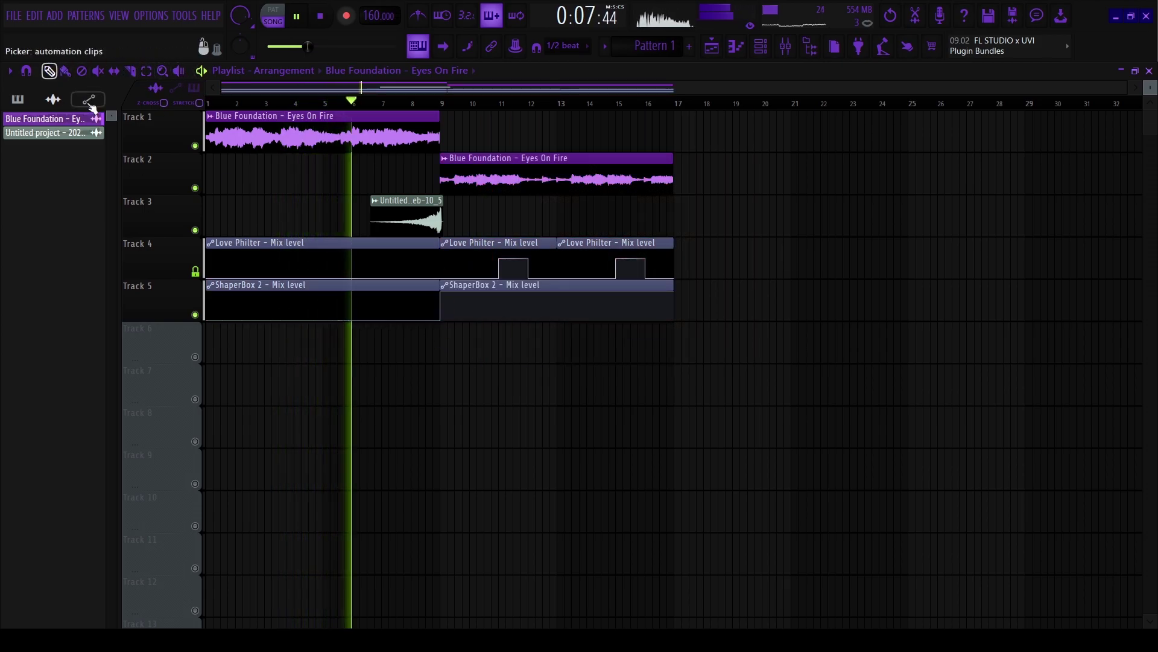
# Duplicate the bar 9 to 17 clips on Tracks 2, 4 and 5 so the copies start at bar 17.
pyautogui.moveTo(499, 336); pyautogui.dragTo(659, 176)
pyautogui.hotkey('ctrl', 'b')
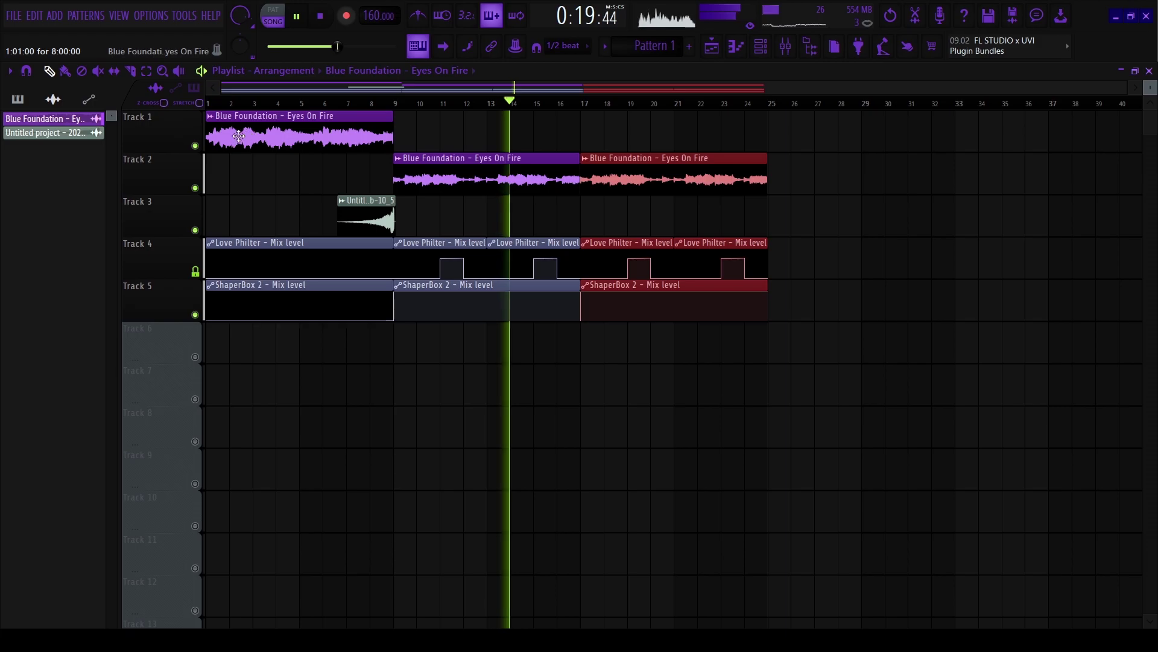
pyautogui.keyDown('ctrl'); pyautogui.scroll(10, 562, 216); pyautogui.keyUp('ctrl')
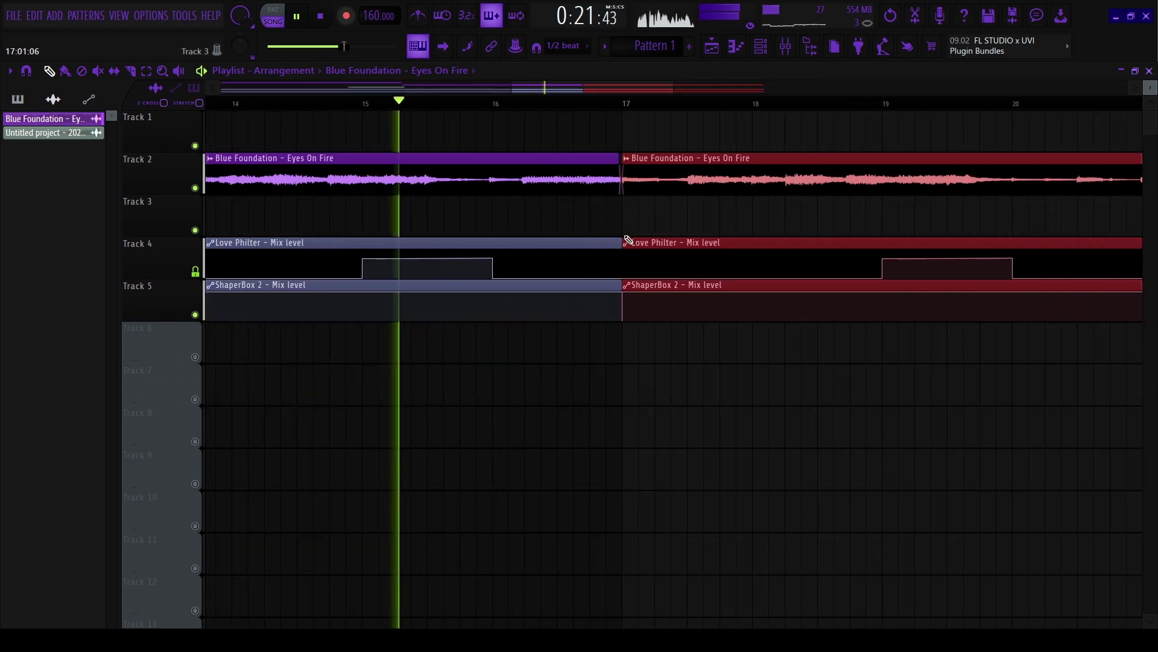
pyautogui.keyDown('ctrl'); pyautogui.scroll(-4, 605, 208); pyautogui.keyUp('ctrl')
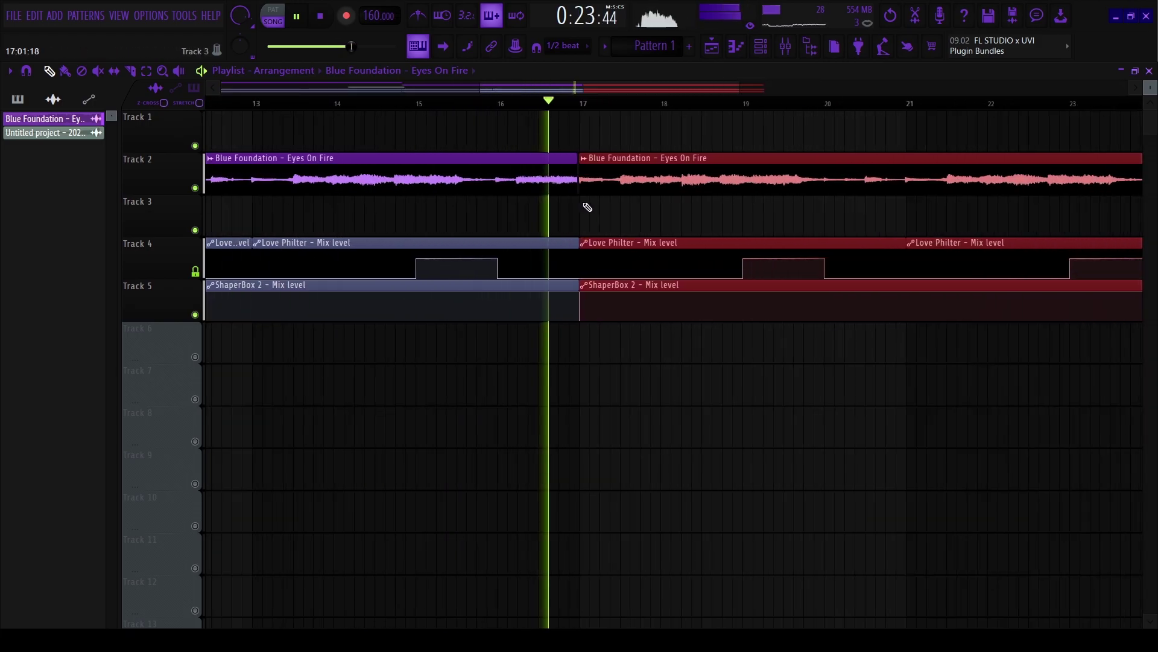
# Turn off grid snapping, adjust the seam between the two Track 2 clips at bar 17, and restore 1/2 beat snapping.
pyautogui.keyDown('ctrl'); pyautogui.scroll(4, 591, 207); pyautogui.keyUp('ctrl')
pyautogui.click(563, 49)
pyautogui.click(590, 159)
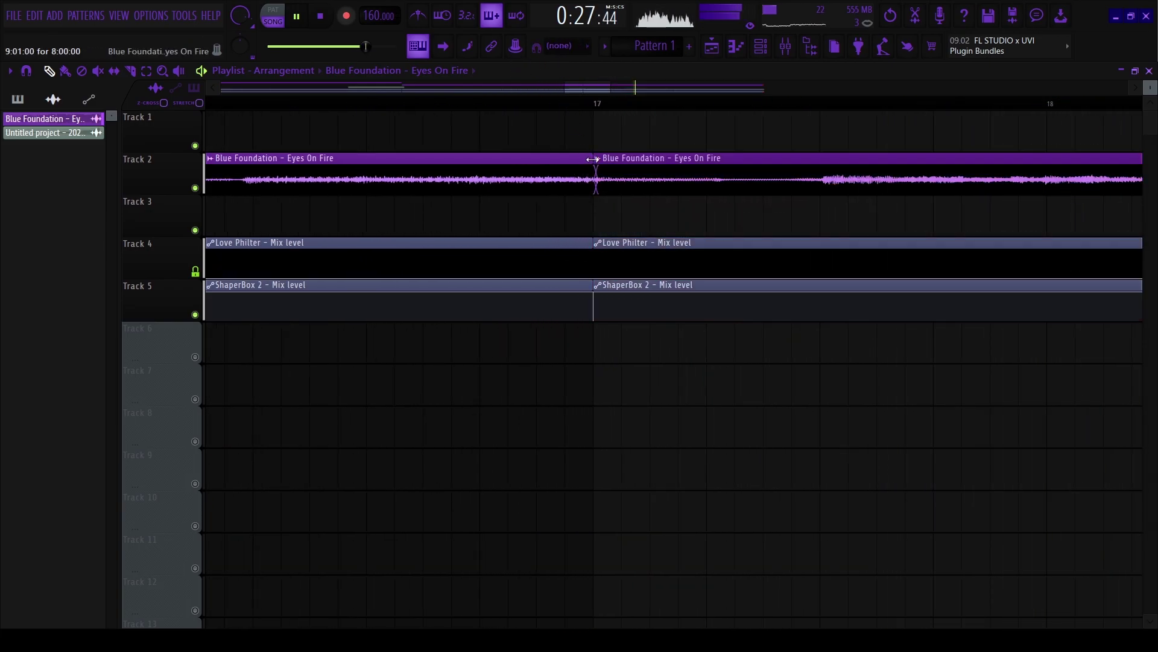
pyautogui.keyDown('ctrl'); pyautogui.scroll(-6, 415, 184); pyautogui.keyUp('ctrl')
pyautogui.keyDown('ctrl'); pyautogui.scroll(6, 739, 166); pyautogui.keyUp('ctrl')
pyautogui.keyDown('ctrl'); pyautogui.scroll(5, 602, 161); pyautogui.keyUp('ctrl')
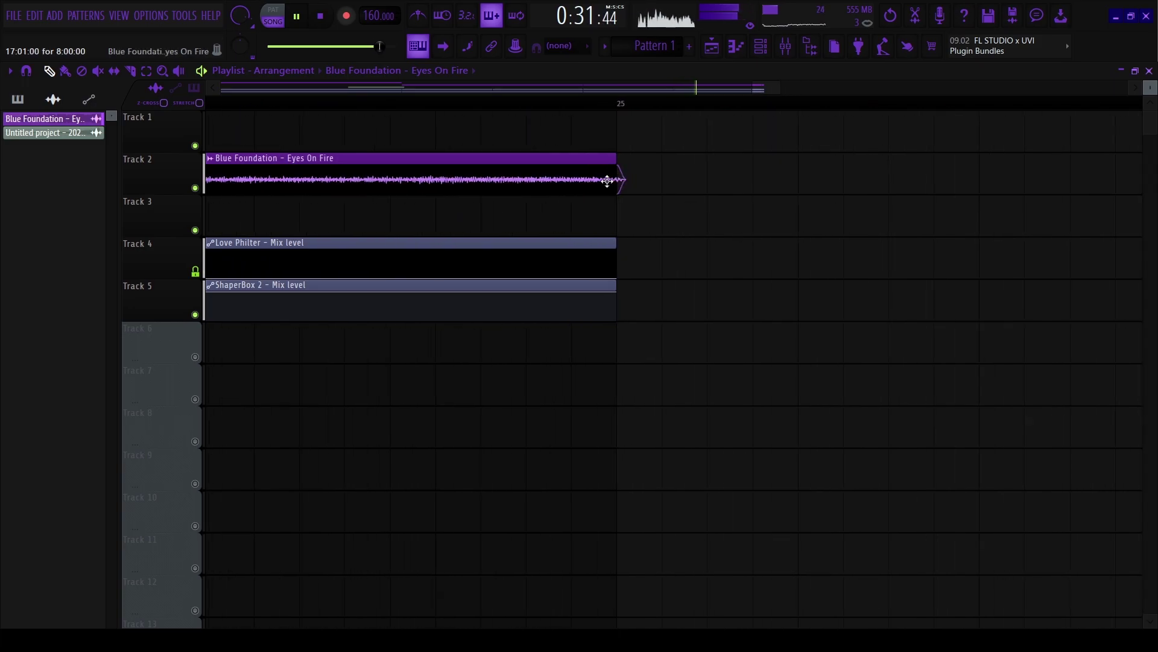
pyautogui.keyDown('ctrl'); pyautogui.scroll(-5, 579, 181); pyautogui.keyUp('ctrl')
pyautogui.scroll(-9, 567, 48)
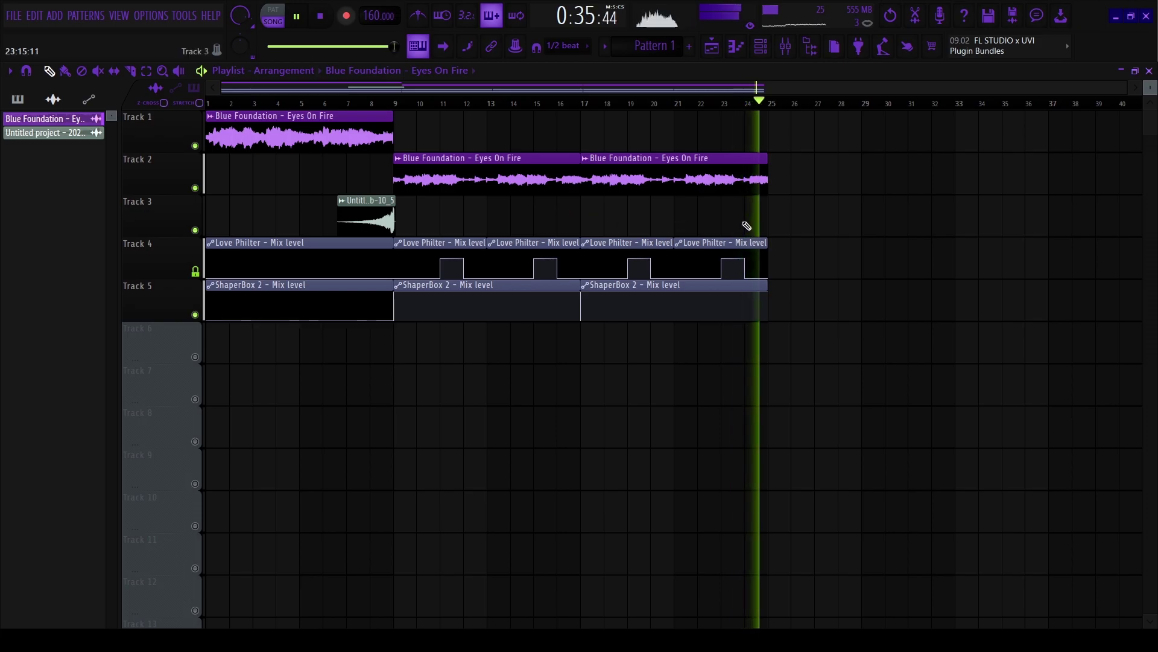
pyautogui.press('space')
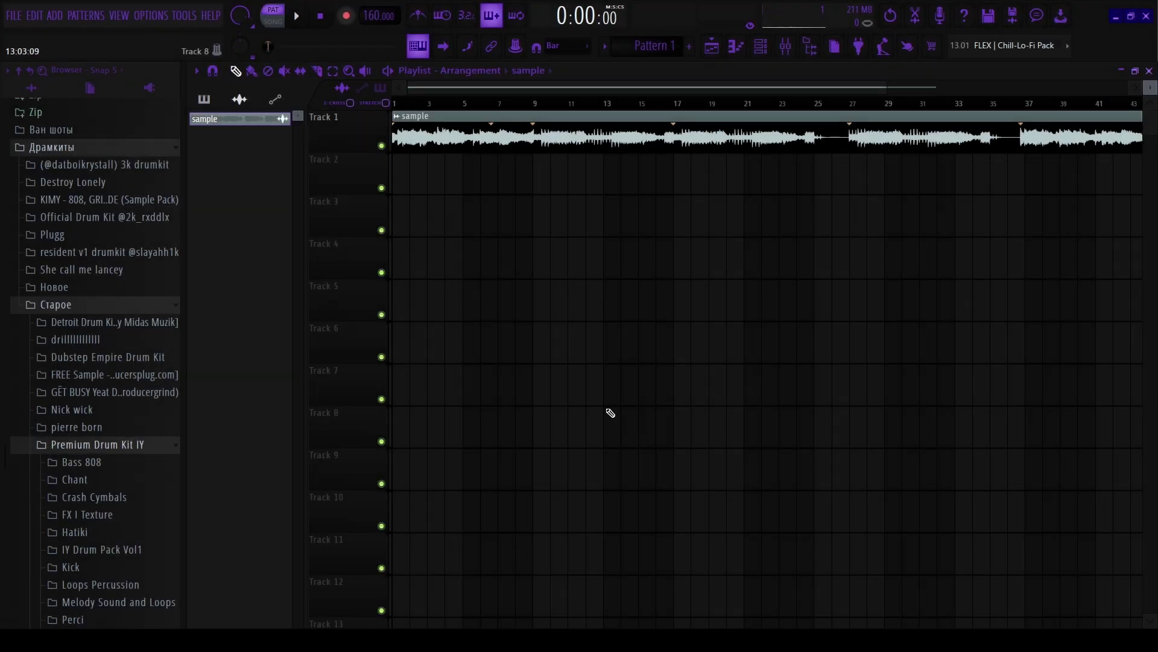
# Add IY Snare (7) and IY Snare (8) from the Premium Drum Kit IY to the channel rack.
pyautogui.scroll(-3, 101, 556)
pyautogui.click(112, 543)
pyautogui.scroll(-15, 133, 513)
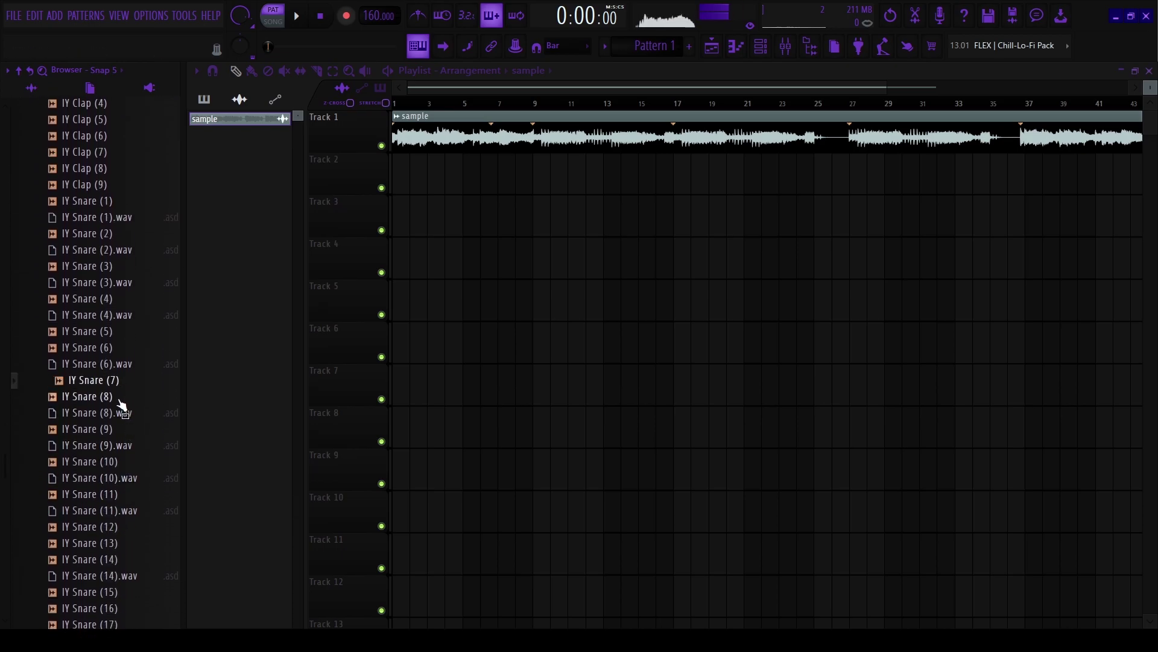
pyautogui.moveTo(810, 63); pyautogui.dragTo(598, 119)
pyautogui.moveTo(311, 125); pyautogui.dragTo(311, 125)
pyautogui.moveTo(91, 398); pyautogui.dragTo(313, 214)
pyautogui.moveTo(306, 147); pyautogui.dragTo(307, 148)
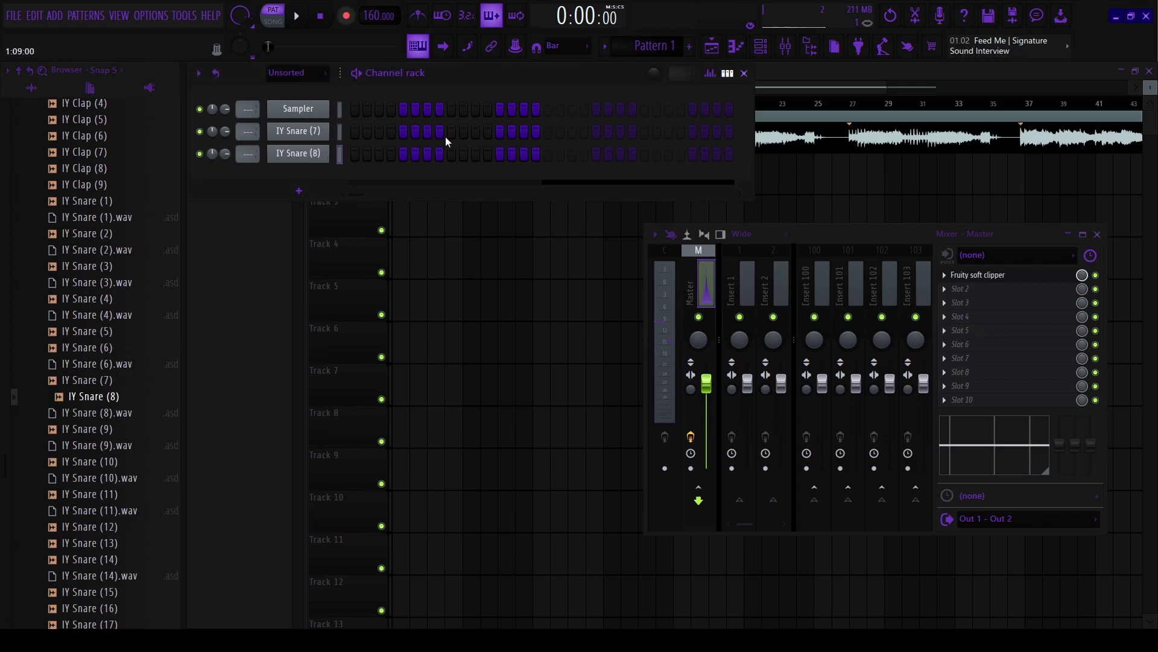
# Repeat the IY Snare (7) C5 hit on the third beat of each bar across eight bars.
pyautogui.press('F7')
pyautogui.hotkey('ctrl', 'b')
pyautogui.hotkey('ctrl', 'b')
pyautogui.hotkey('ctrl', 'b')
pyautogui.hotkey('ctrl', 'b')
pyautogui.hotkey('ctrl', 'b')
pyautogui.hotkey('ctrl', 'b')
pyautogui.hotkey('ctrl', 'b')
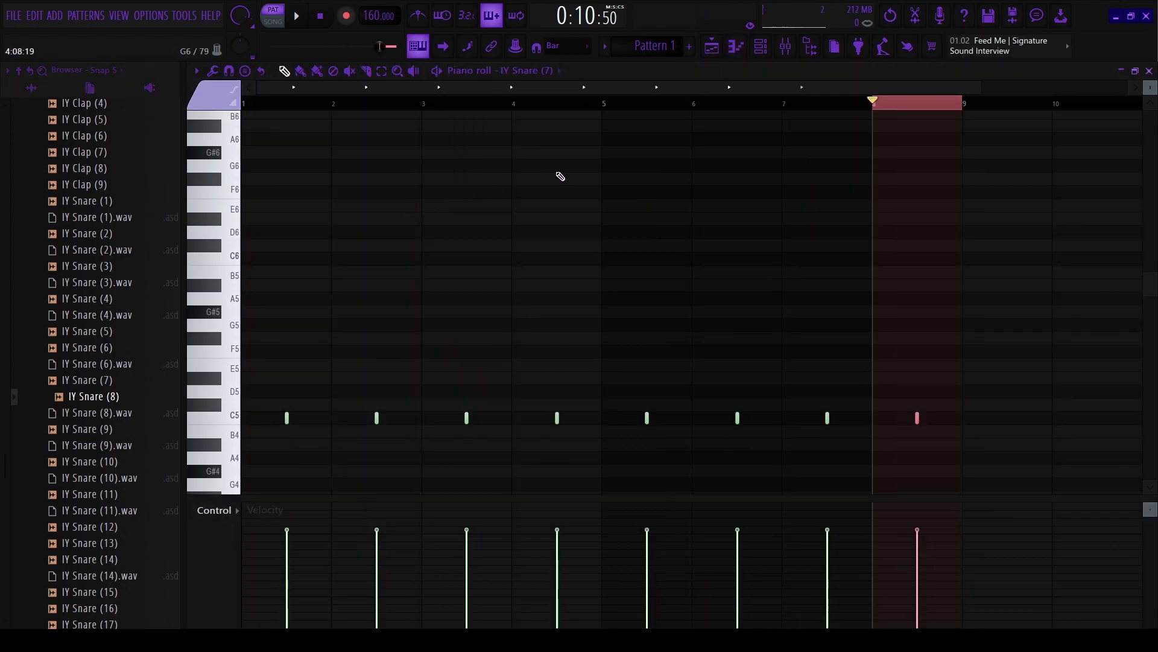
# Copy the eight-bar IY Snare (7) notes to the IY Snare (8) channel and play the result.
pyautogui.hotkey('ctrl', 'a')
pyautogui.click(761, 47)
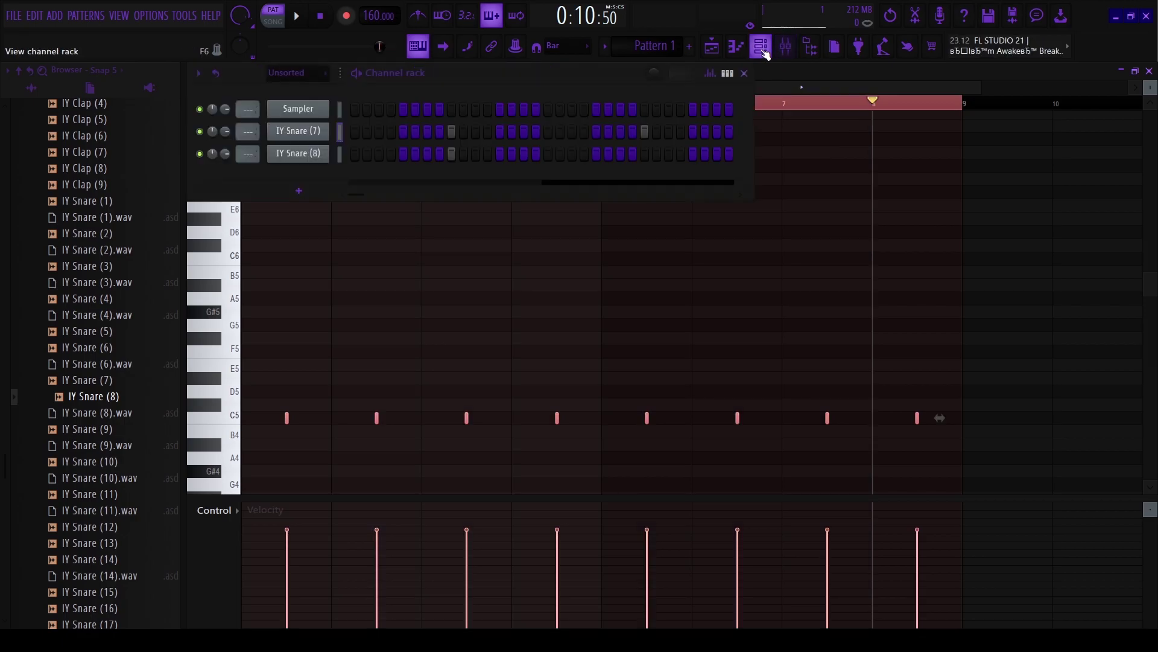
pyautogui.click(339, 152)
pyautogui.press('space')
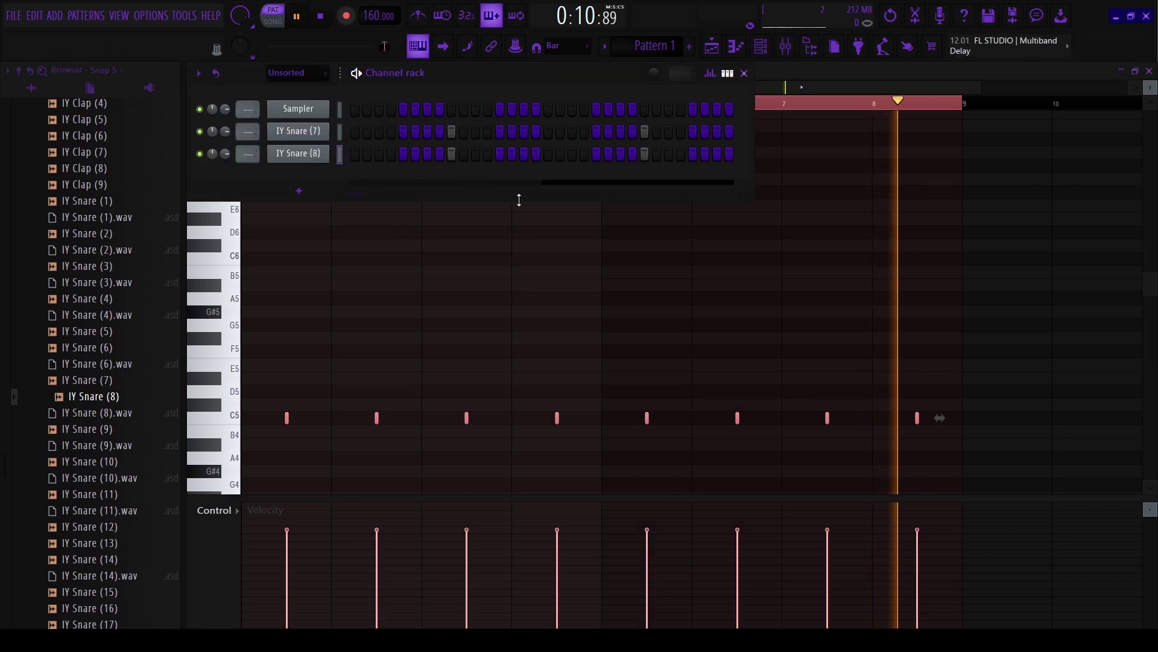
pyautogui.press('space')
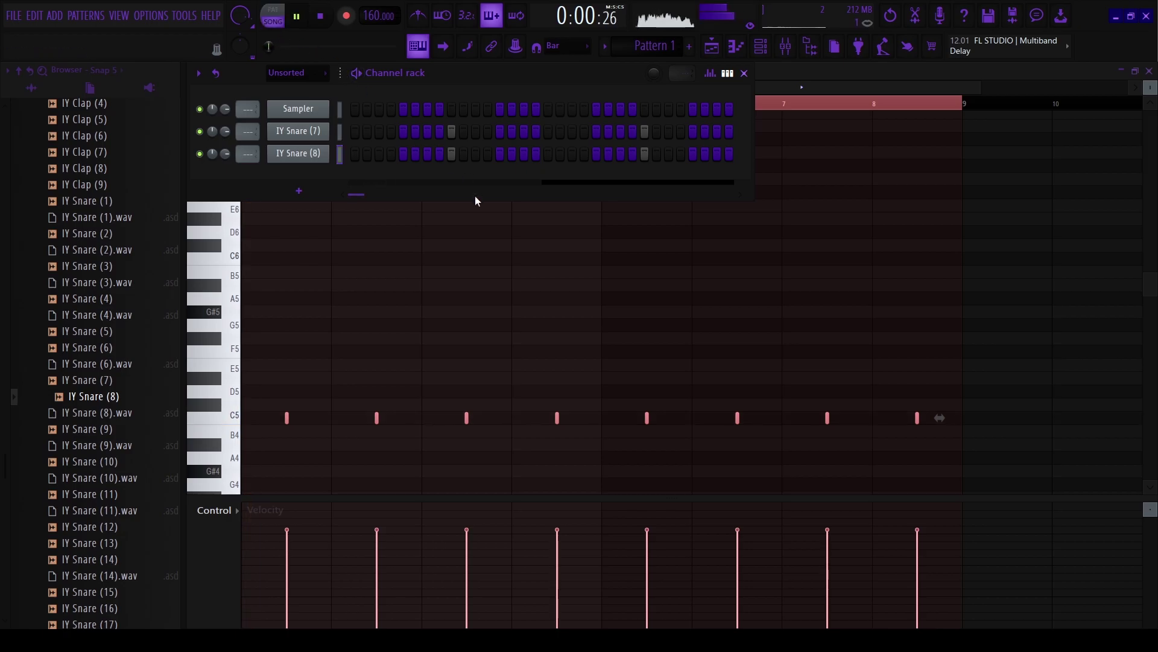
# Place Pattern 1 on Track 2 at bar 9 and play the arrangement from just before it.
pyautogui.press('Escape')
pyautogui.press('Escape')
pyautogui.click(658, 43)
pyautogui.hscroll(3, 569, 166)
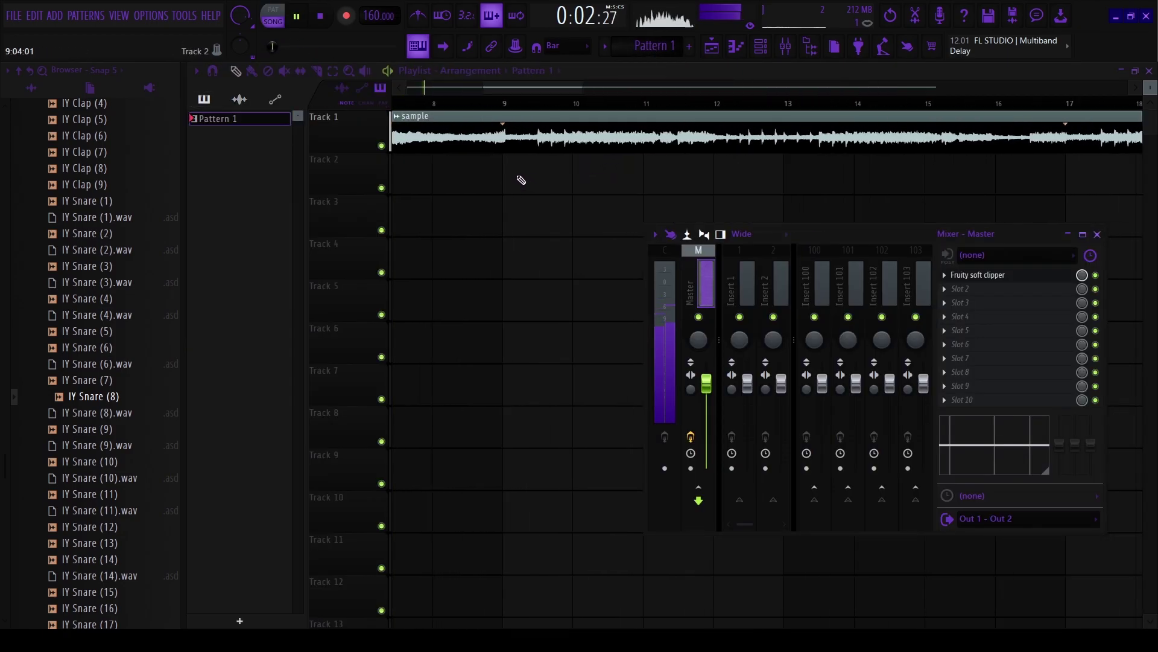
pyautogui.press('F9')
pyautogui.click(510, 171)
pyautogui.scroll(-2, 482, 108)
pyautogui.click(453, 103)
pyautogui.scroll(-3, 453, 180)
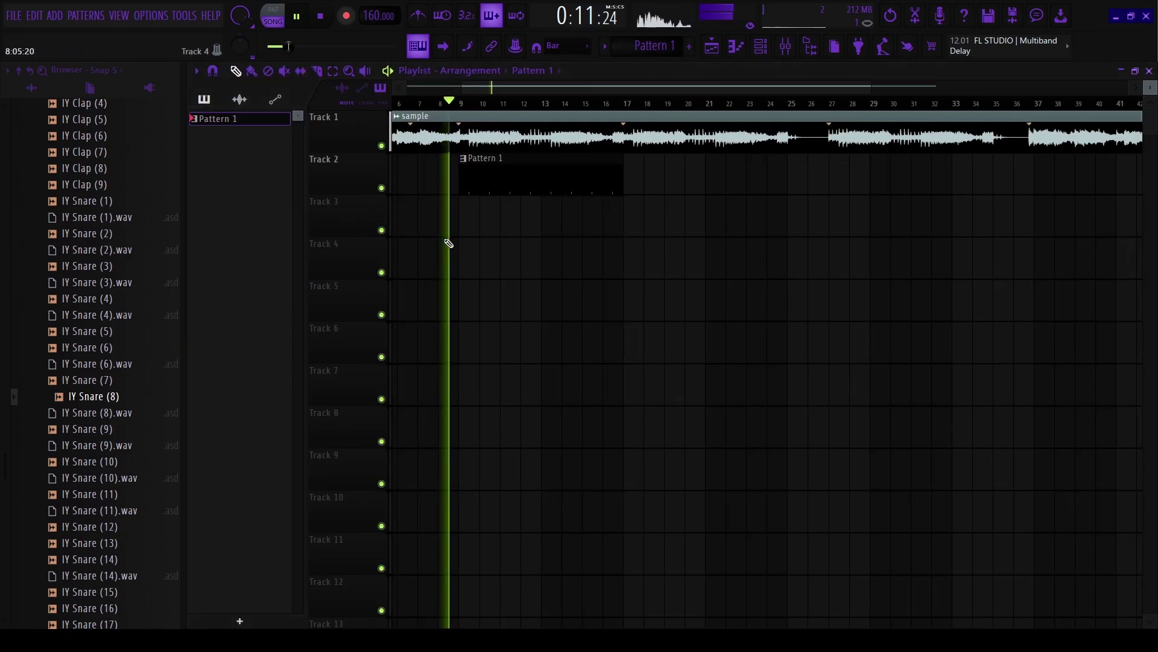
pyautogui.scroll(4, 485, 233)
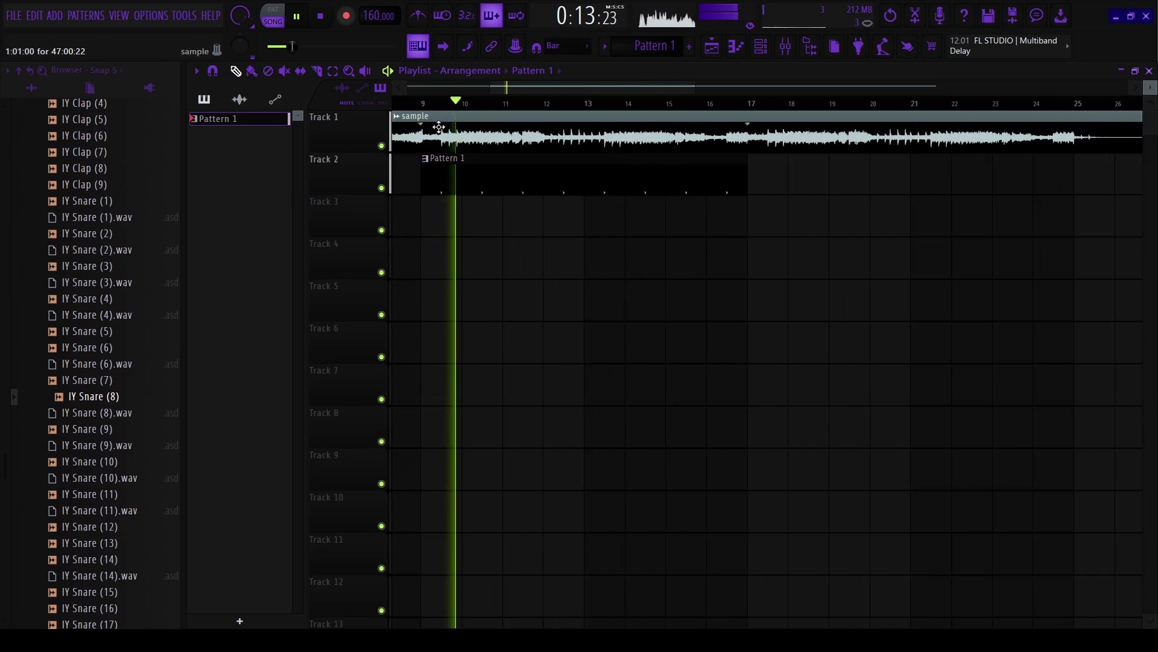
pyautogui.press('space')
# Audition the IY Snare (7) and IY Snare (8) channels.
pyautogui.click(760, 55)
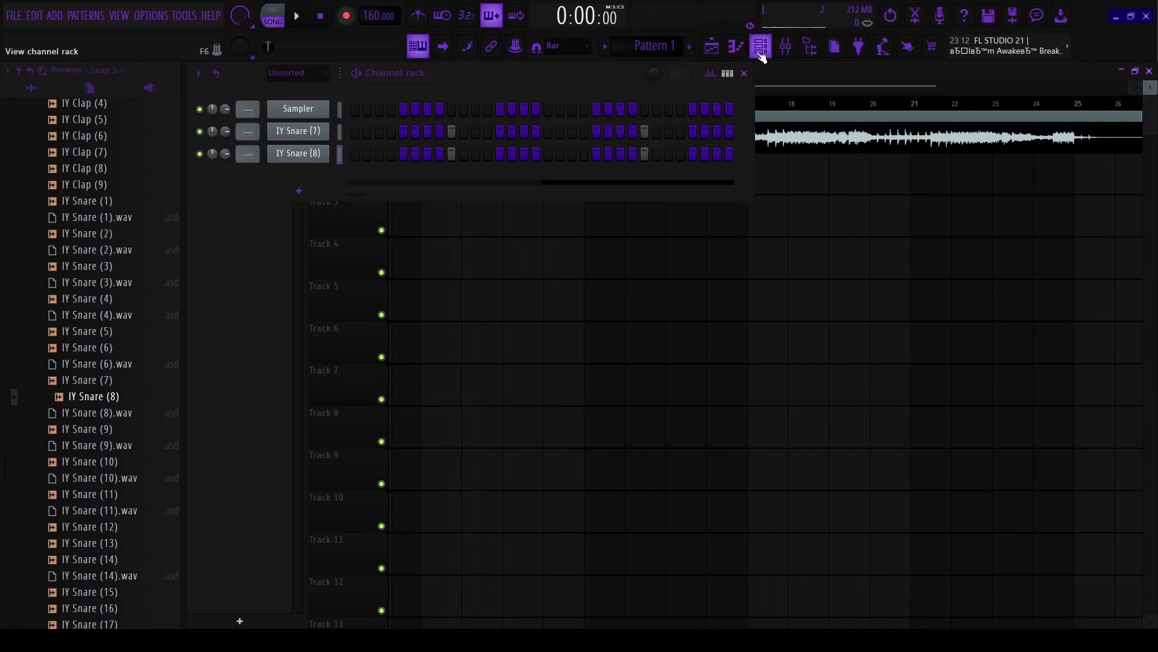
pyautogui.click(313, 132)
pyautogui.click(298, 154)
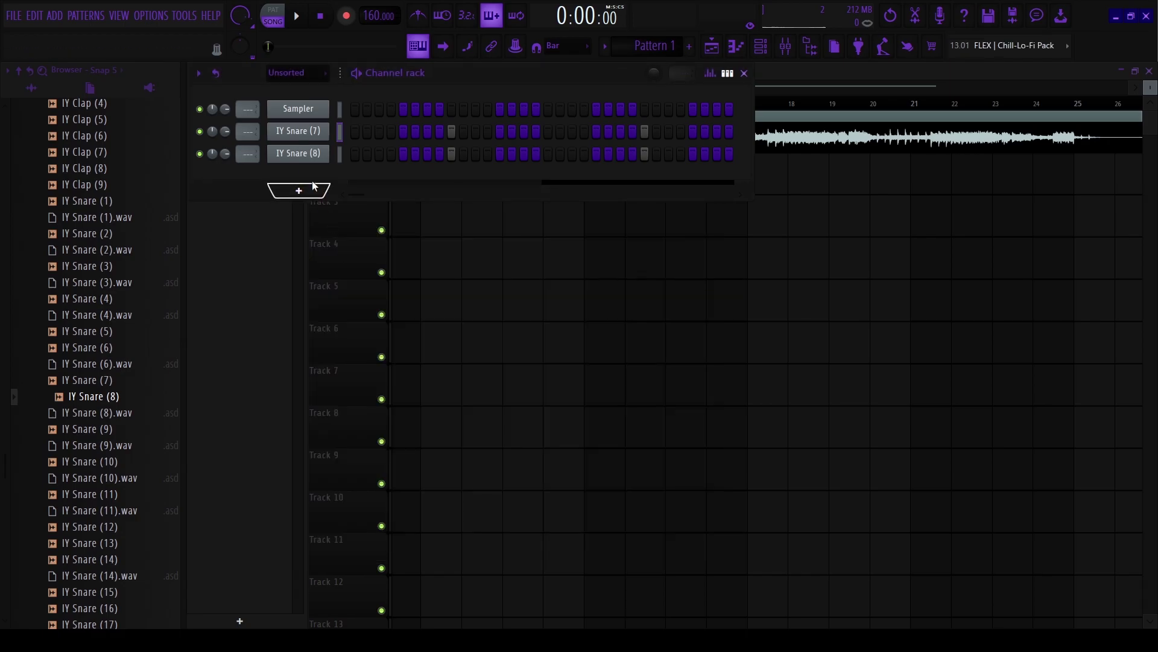
pyautogui.press('Escape')
pyautogui.press('Escape')
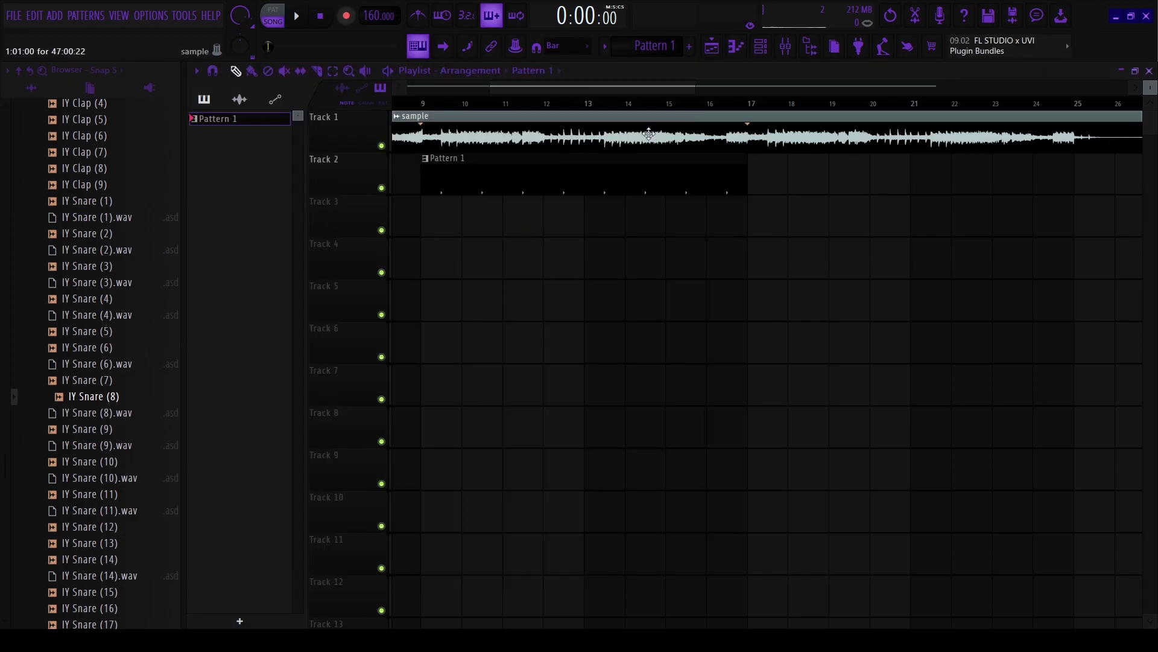
# Loop playback over bars 9 to 17 and show the channel rack.
pyautogui.moveTo(428, 106); pyautogui.dragTo(721, 128)
pyautogui.press('space')
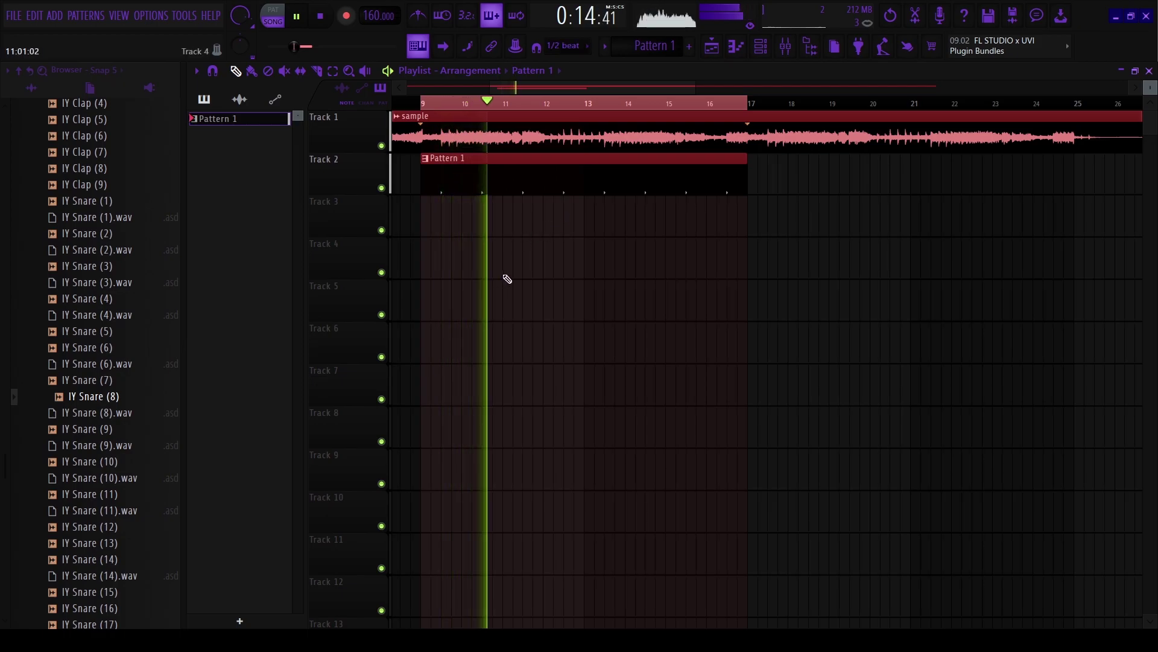
pyautogui.click(762, 47)
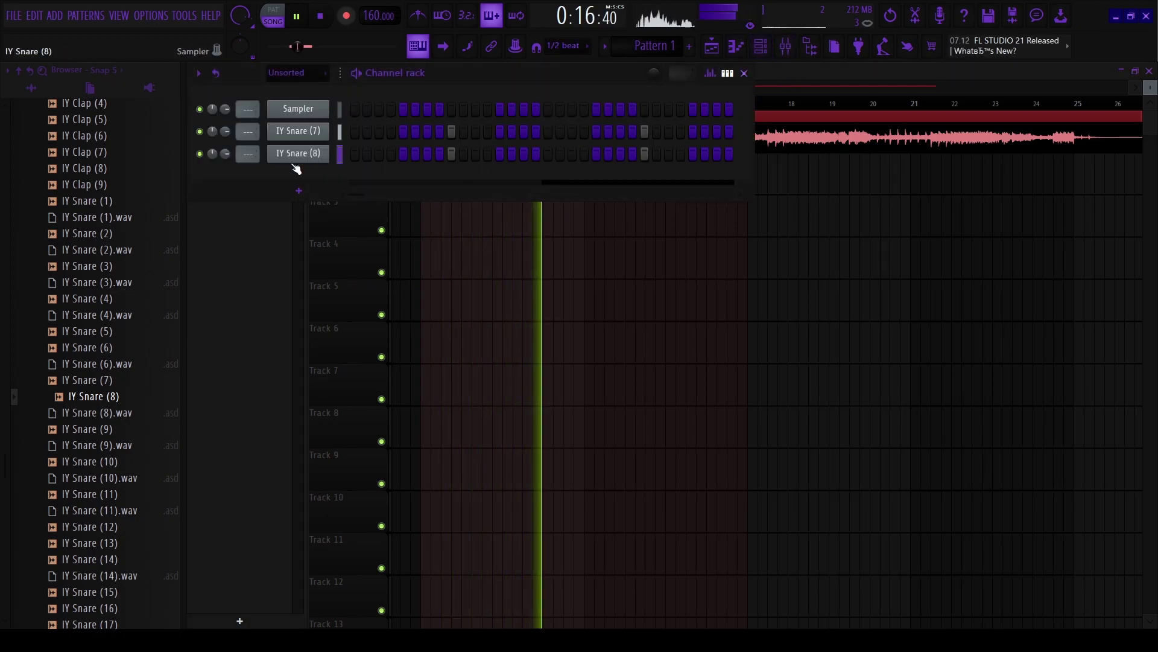
# Collapse the Premium Drum Kit IY folders, open the Destroy Lonely kit and look through its snares.
pyautogui.scroll(2, 92, 310)
pyautogui.scroll(5, 90, 320)
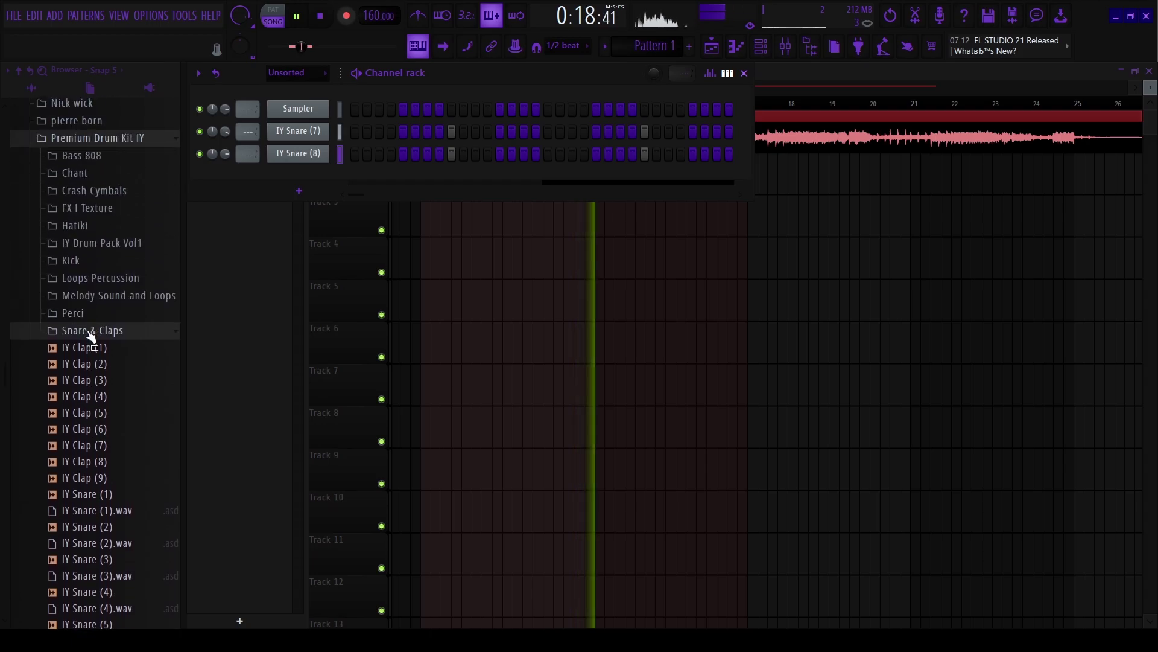
pyautogui.click(91, 328)
pyautogui.click(96, 236)
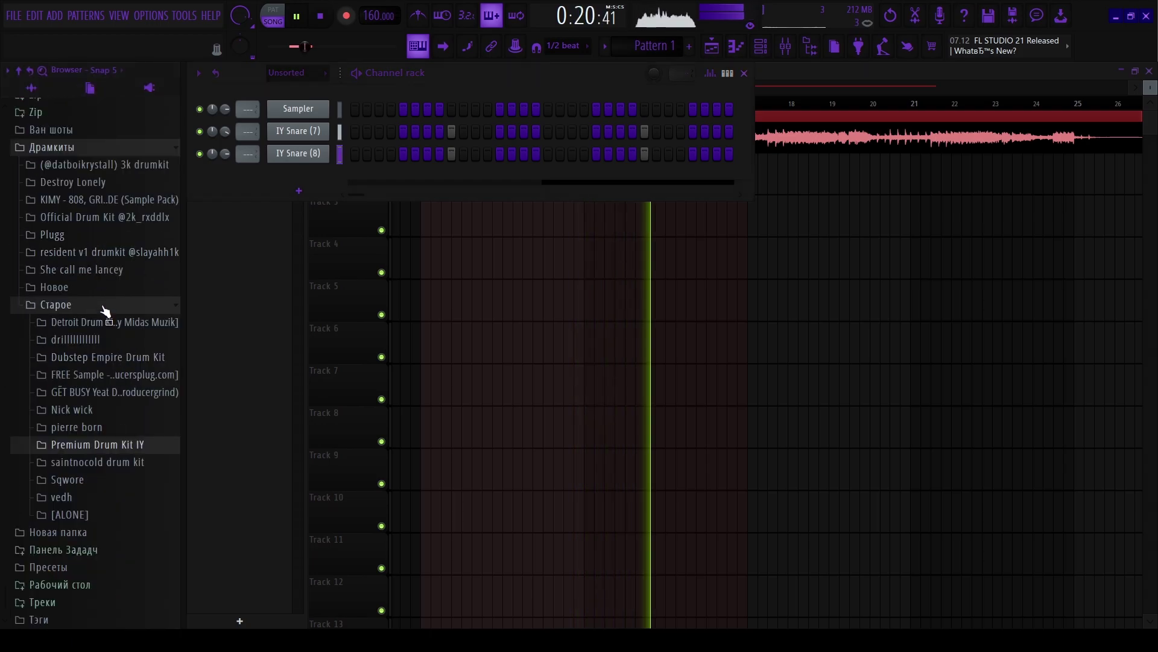
pyautogui.click(66, 287)
pyautogui.click(72, 322)
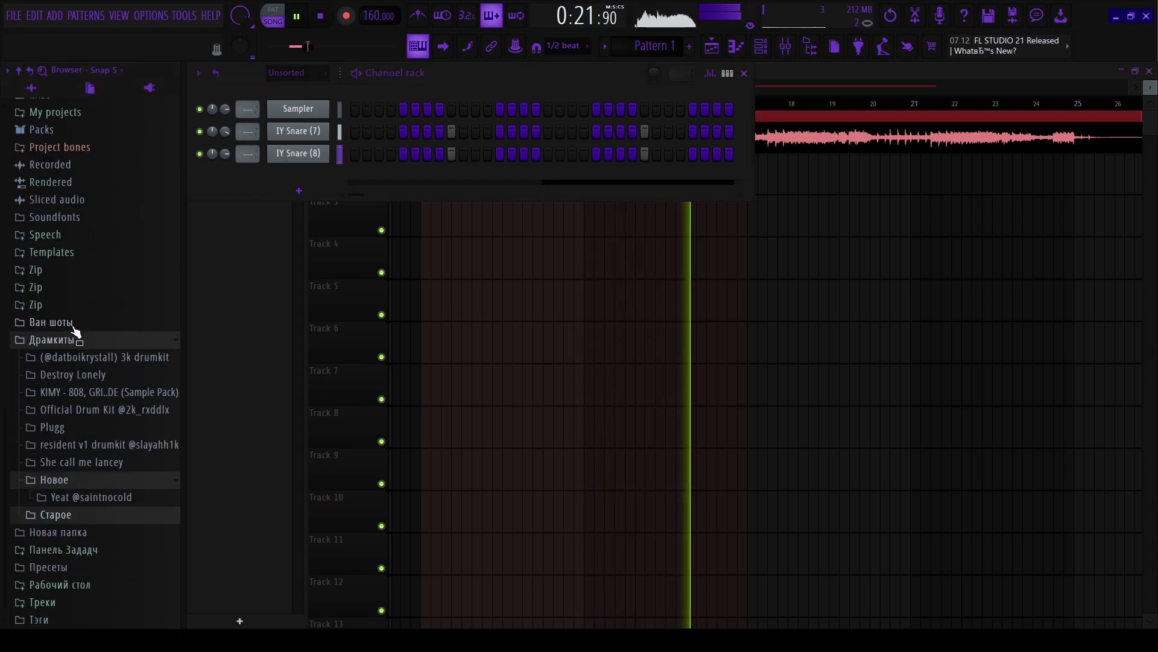
pyautogui.click(77, 480)
pyautogui.click(85, 393)
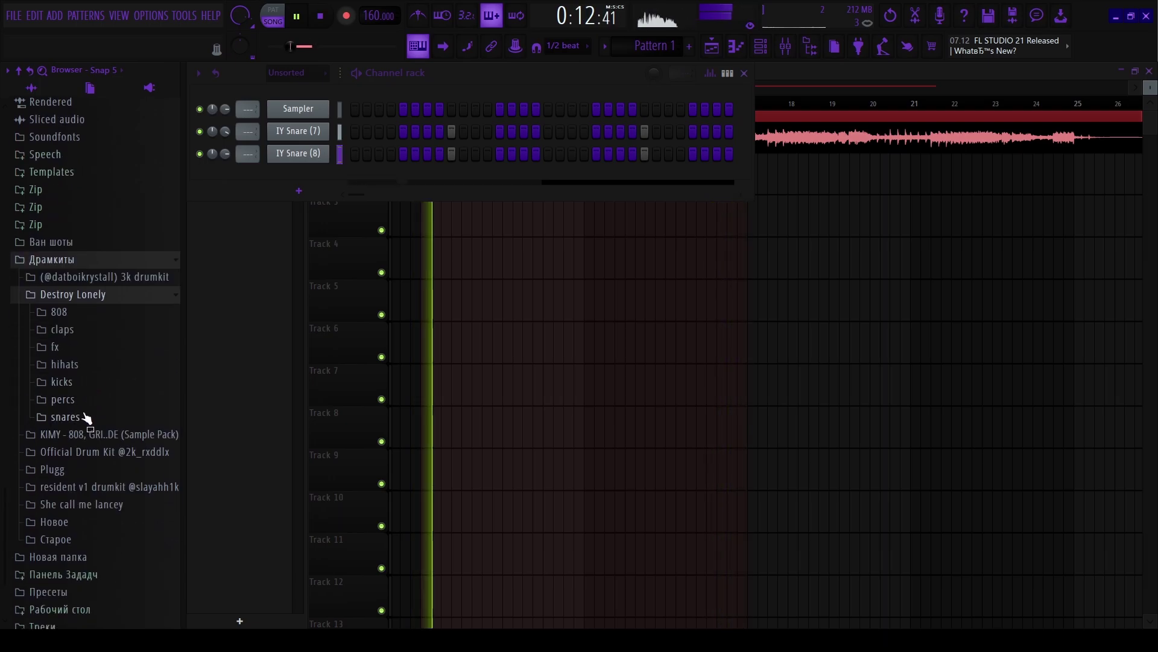
pyautogui.click(94, 418)
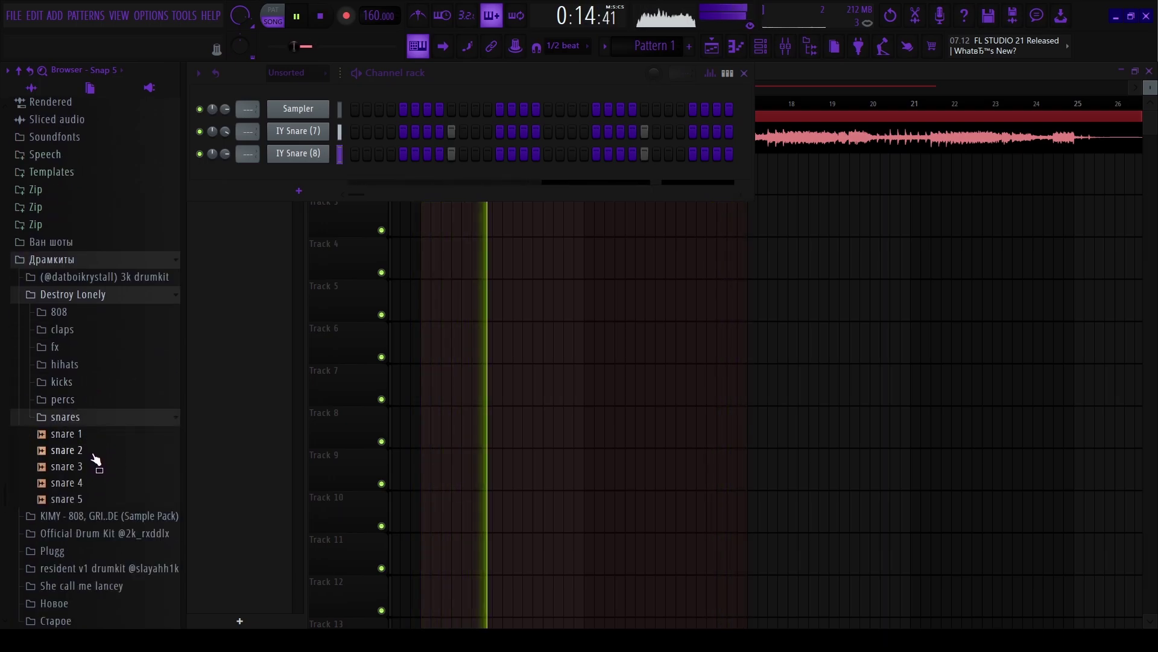
pyautogui.click(92, 419)
# Audition the Destroy Lonely hi-hats and add hh 7 to the channel rack.
pyautogui.click(80, 367)
pyautogui.click(91, 431)
pyautogui.click(85, 414)
pyautogui.click(87, 401)
pyautogui.click(86, 463)
pyautogui.click(86, 479)
pyautogui.click(86, 494)
pyautogui.click(86, 481)
pyautogui.moveTo(86, 481); pyautogui.dragTo(365, 182)
# Enter hits on steps 1, 2, 3, 5 and 7 of the hh 7 channel.
pyautogui.click(355, 176)
pyautogui.click(367, 176)
pyautogui.click(378, 176)
pyautogui.click(403, 176)
pyautogui.click(427, 176)
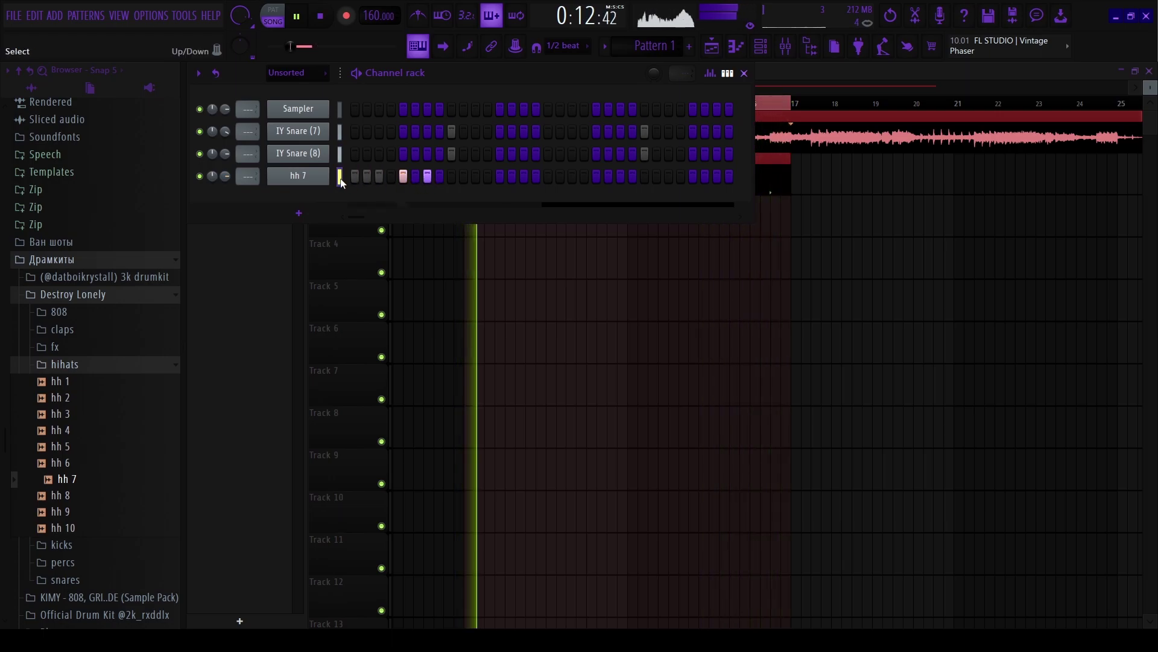
# Open the hh 7 piano roll and replace the short hits with four back-to-back half-beat C5 notes from the start of bar 1.
pyautogui.press('F7')
pyautogui.press('space')
pyautogui.scroll(4, 270, 404)
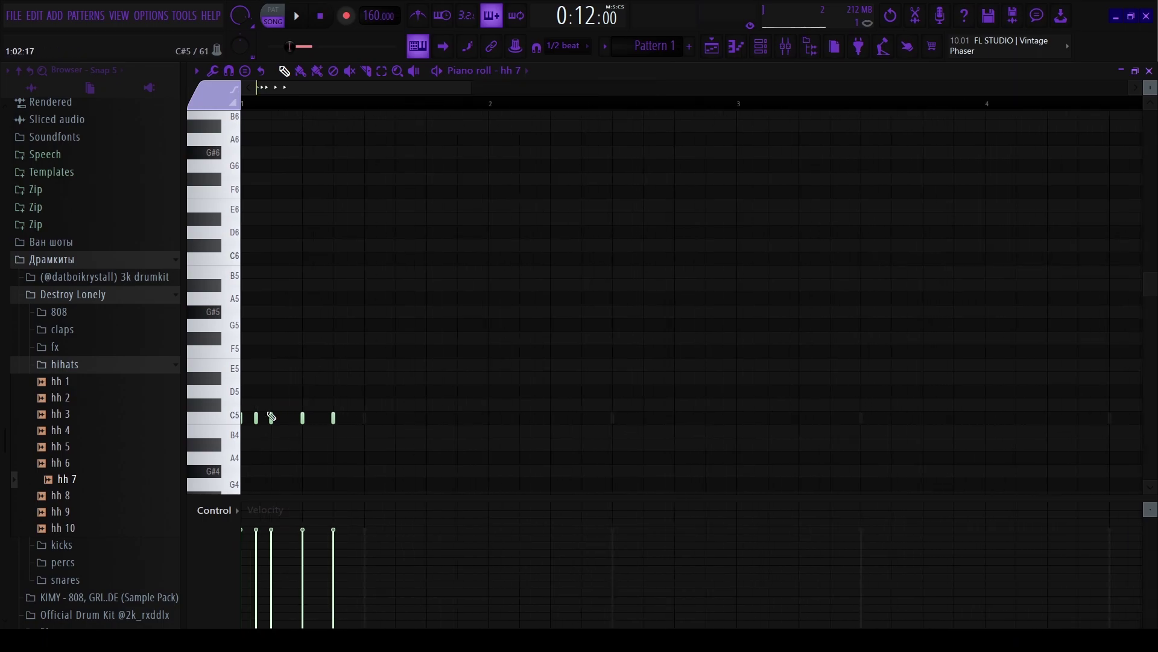
pyautogui.click(296, 417)
pyautogui.click(327, 417)
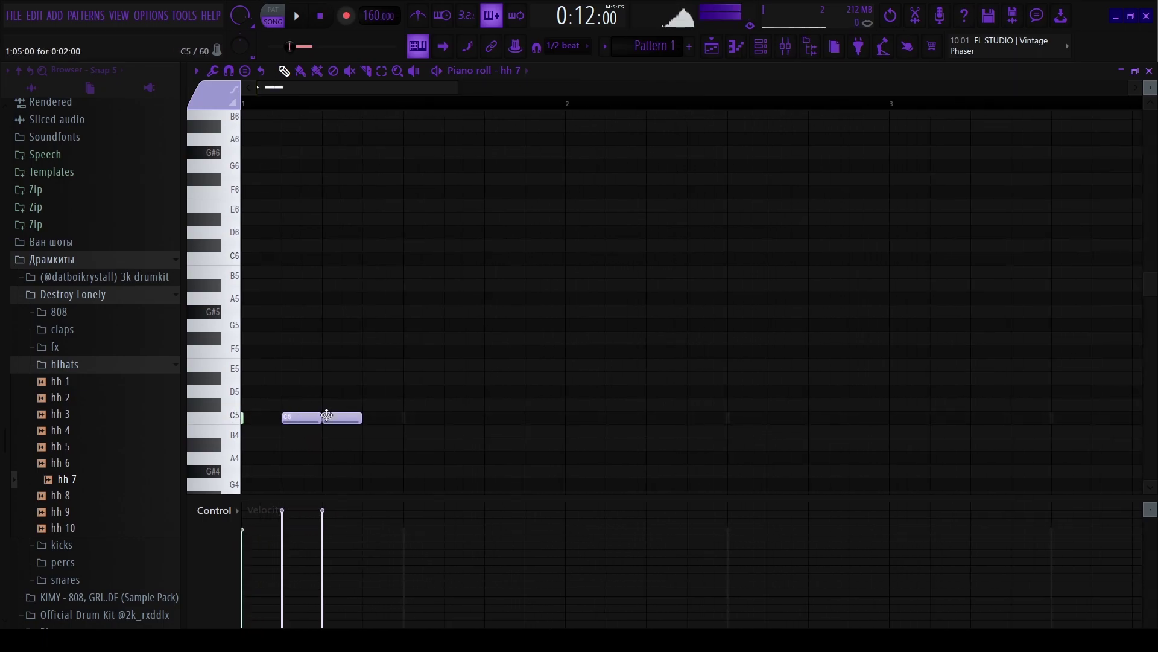
pyautogui.hotkey('ctrl', 'a')
pyautogui.scroll(4, 367, 405)
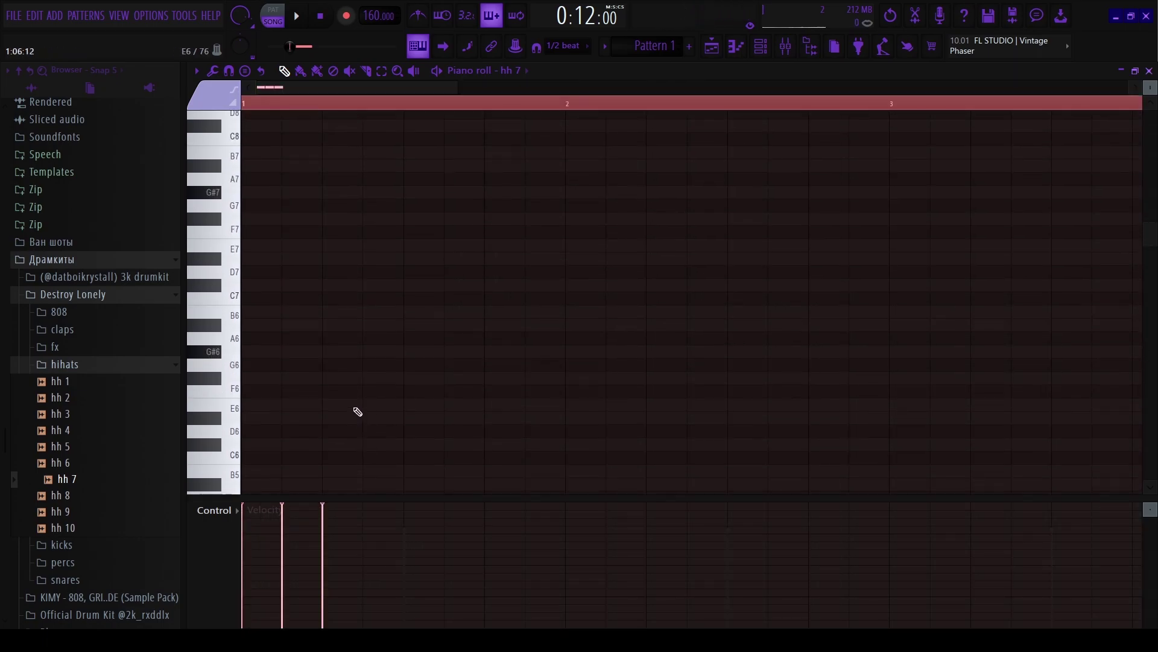
pyautogui.scroll(-6, 359, 401)
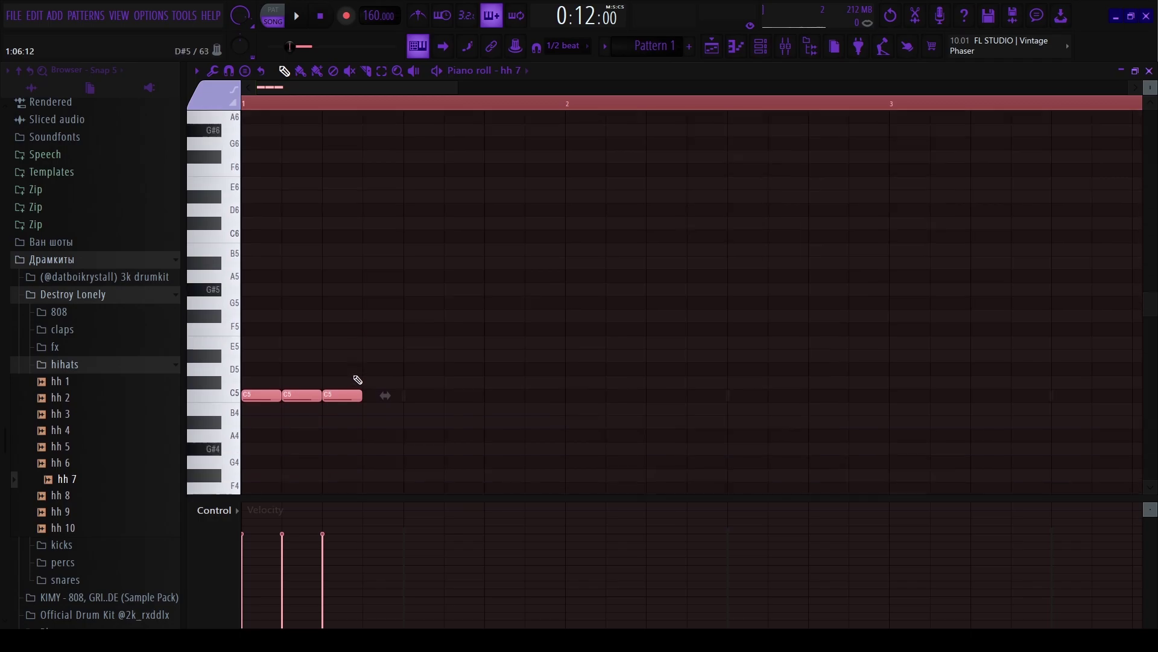
pyautogui.keyDown('ctrl'); pyautogui.click(373, 109); pyautogui.keyUp('ctrl')
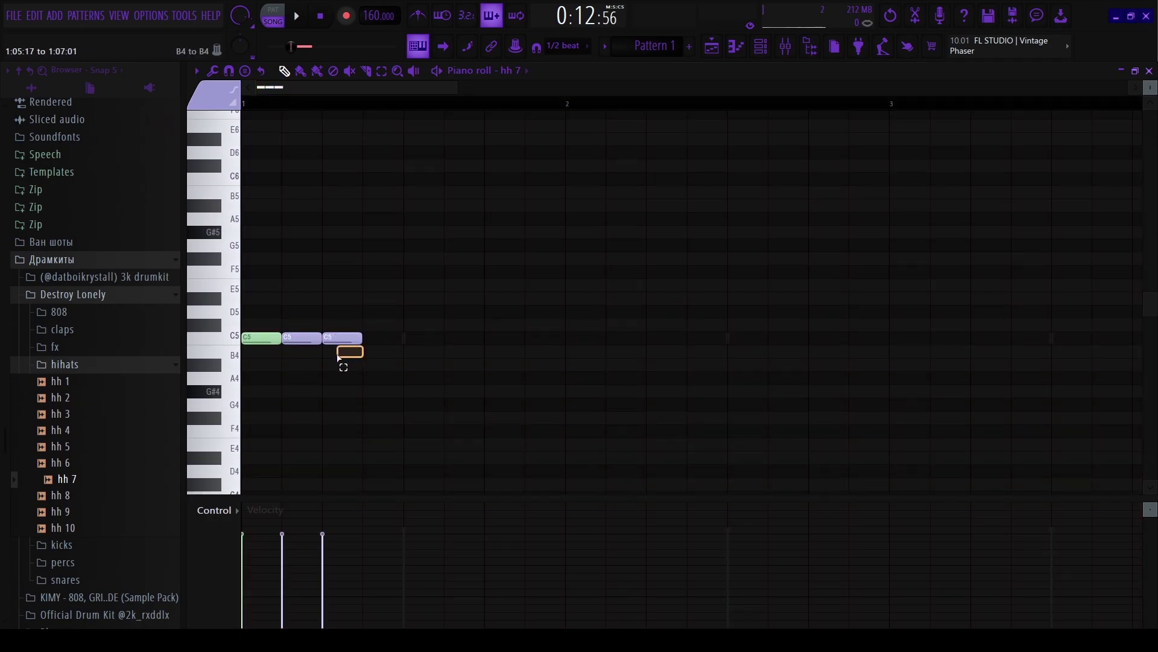
pyautogui.click(372, 339)
pyautogui.scroll(-2, 366, 344)
pyautogui.hotkey('ctrl', 'a')
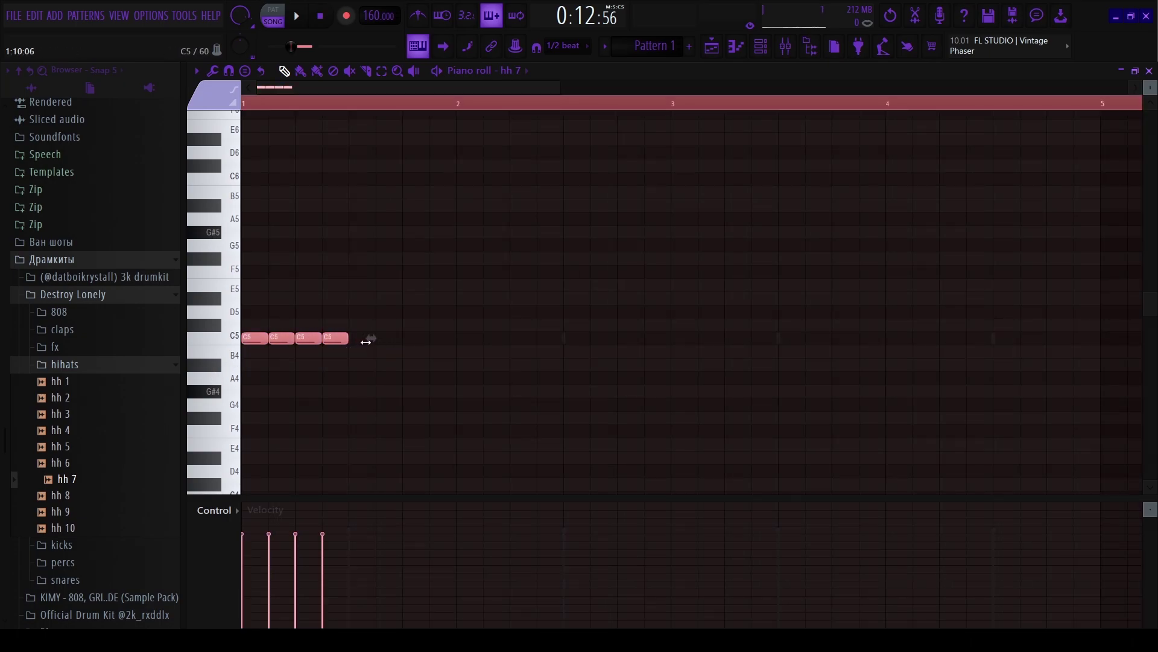
# Duplicate the four-note hi-hat group until C5 hats fill bars 1 to 8, and play it.
pyautogui.hotkey('ctrl', 'b')
pyautogui.hotkey('ctrl', 'b')
pyautogui.hotkey('ctrl', 'b')
pyautogui.hotkey('ctrl', 'b')
pyautogui.hotkey('ctrl', 'b')
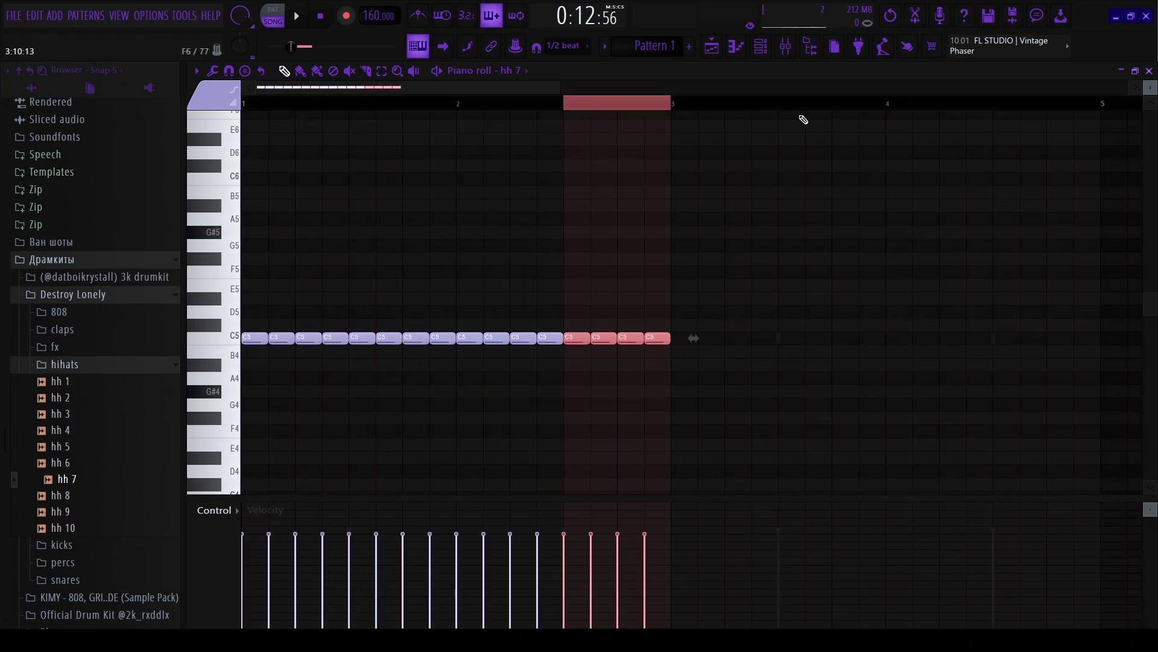
pyautogui.hotkey('ctrl', 'b')
pyautogui.hotkey('ctrl', 'b')
pyautogui.moveTo(1120, 109); pyautogui.dragTo(244, 139)
pyautogui.hotkey('ctrl', 'b')
pyautogui.scroll(-4, 1114, 271)
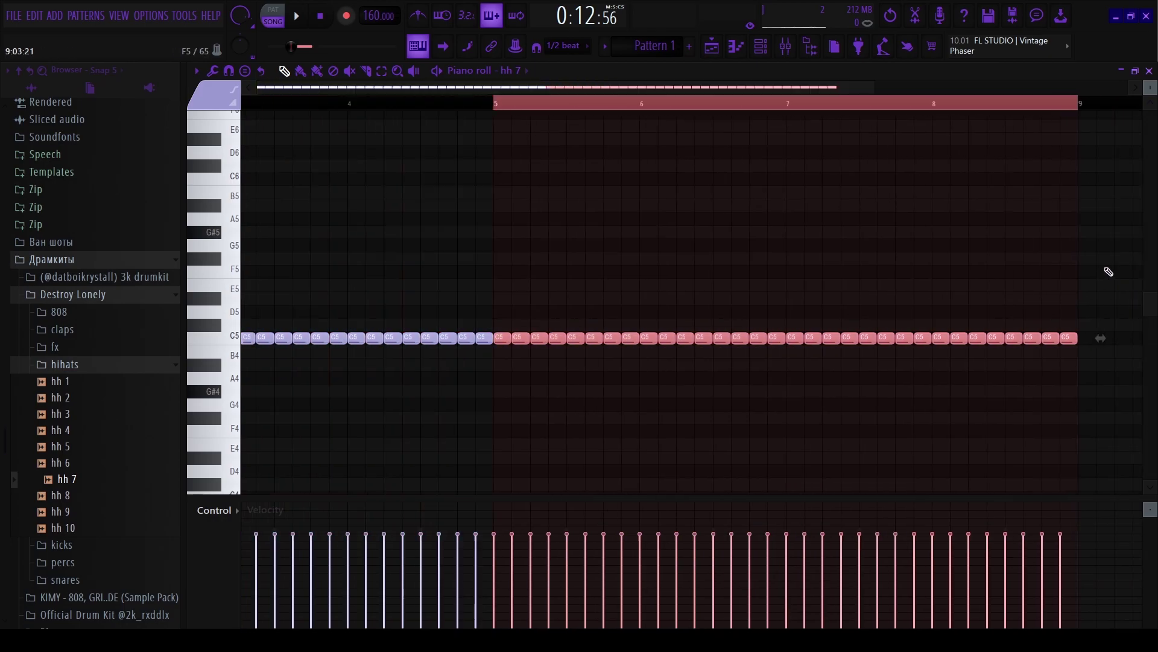
pyautogui.hotkey('ctrl', 'a')
pyautogui.press('space')
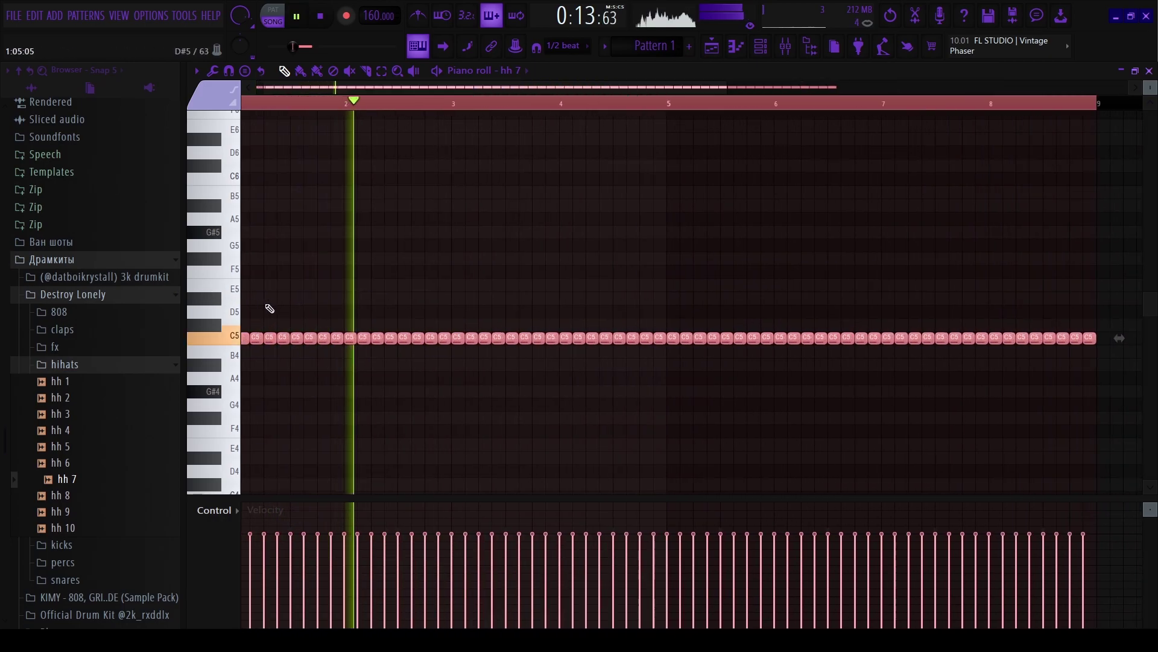
# Try a 1/3 beat snap with quantized hats, replace the second hat with two triplet notes, and listen.
pyautogui.scroll(6, 364, 317)
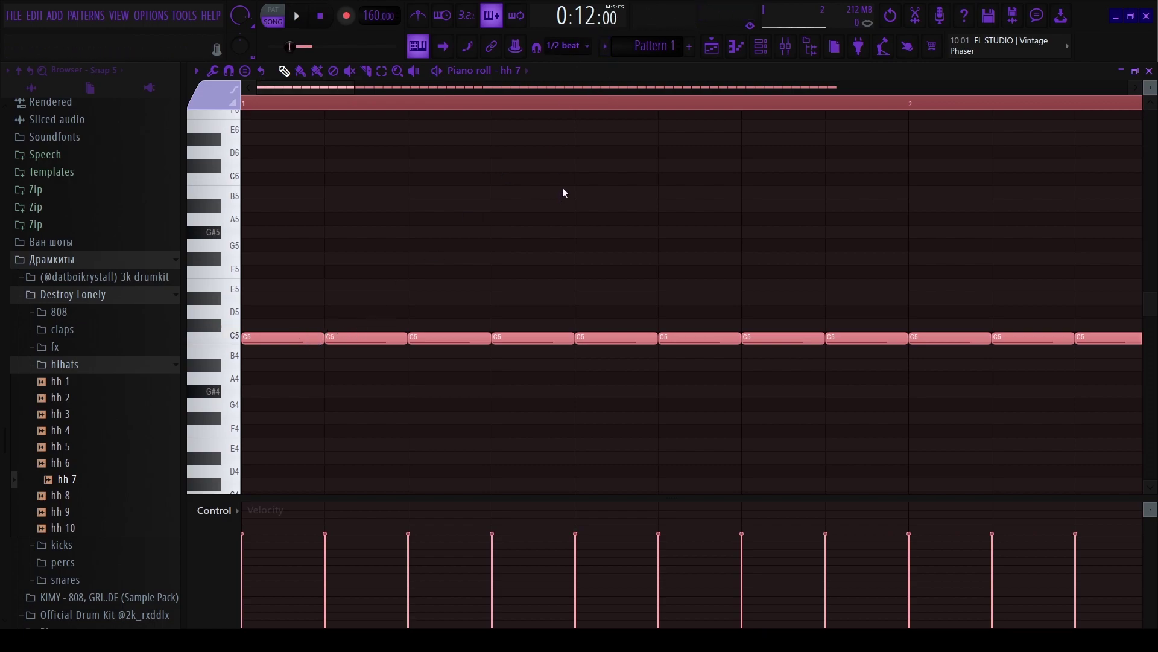
pyautogui.rightClick(356, 339)
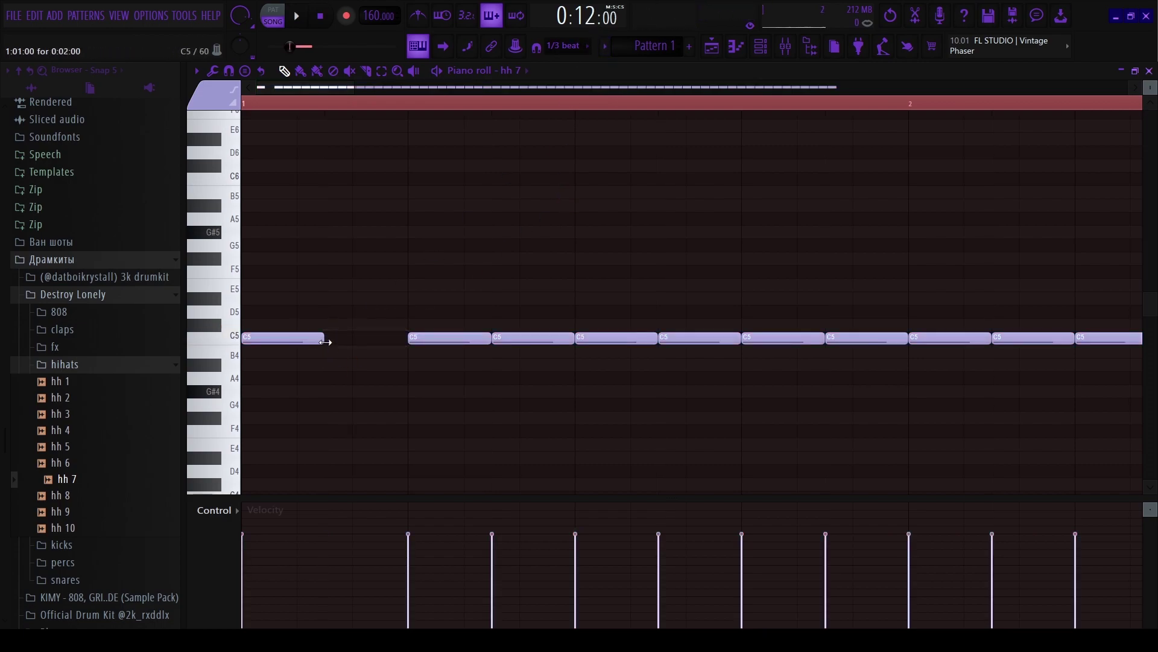
pyautogui.hotkey('ctrl', 'q')
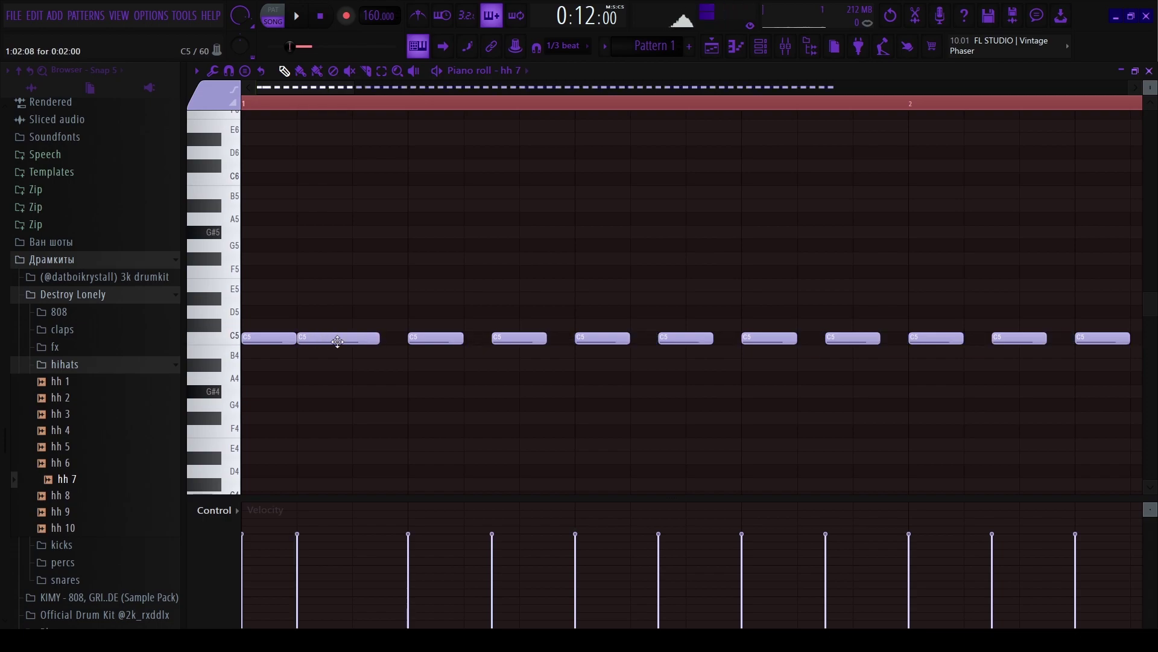
pyautogui.click(367, 339)
pyautogui.press('space')
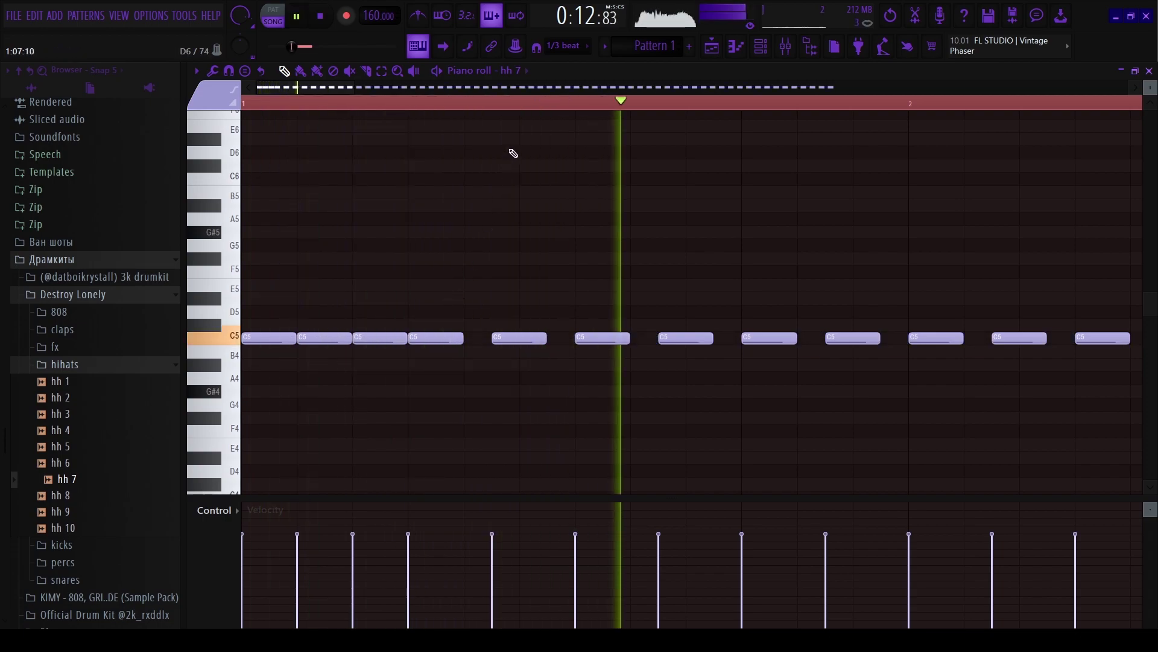
pyautogui.press('space')
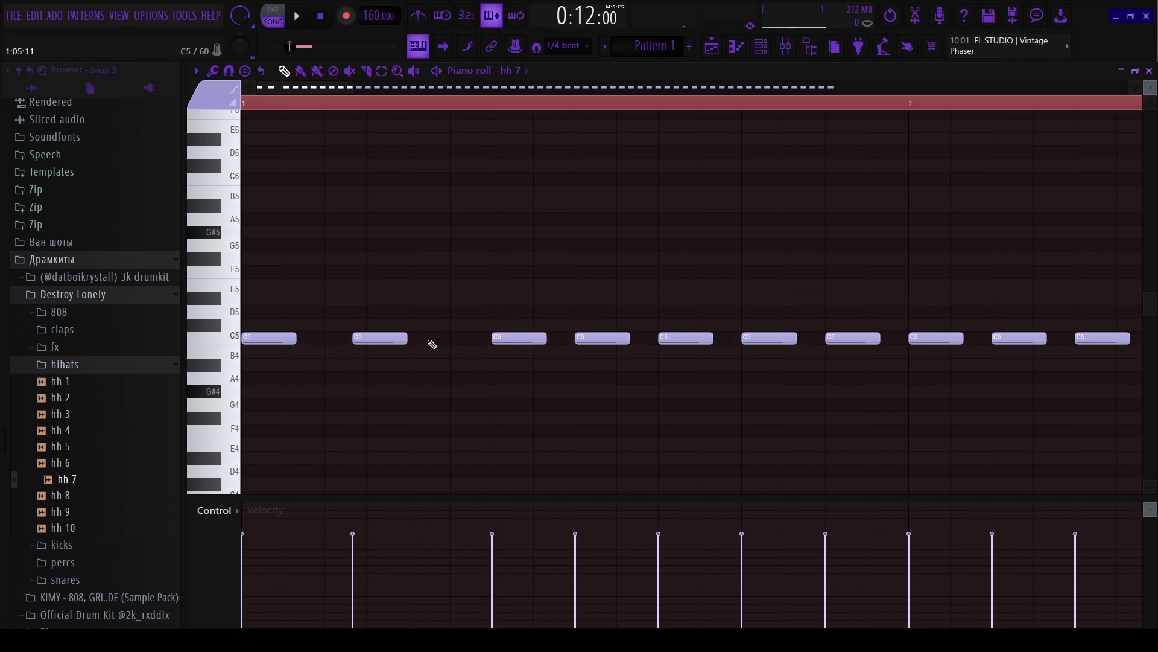
# With a 1/4 beat snap, space the opening hats of bar 1 on steps 1, 4 and 7, and listen.
pyautogui.scroll(-2, 431, 341)
pyautogui.press('space')
pyautogui.press('space')
pyautogui.rightClick(313, 340)
pyautogui.click(312, 340)
pyautogui.press('space')
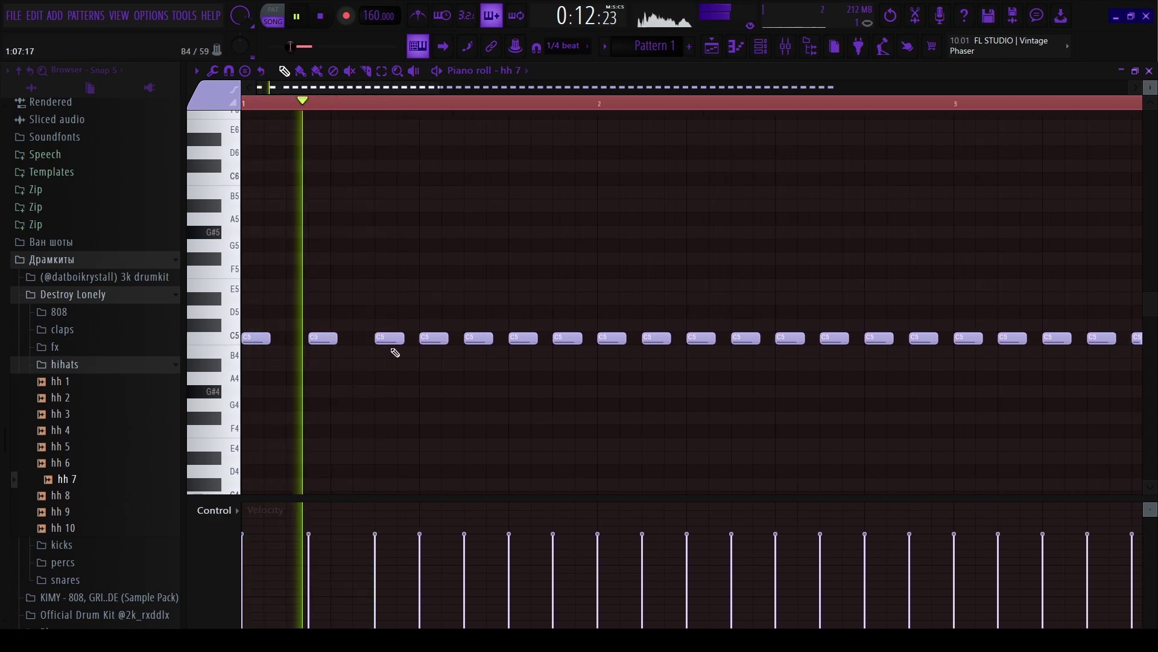
pyautogui.press('space')
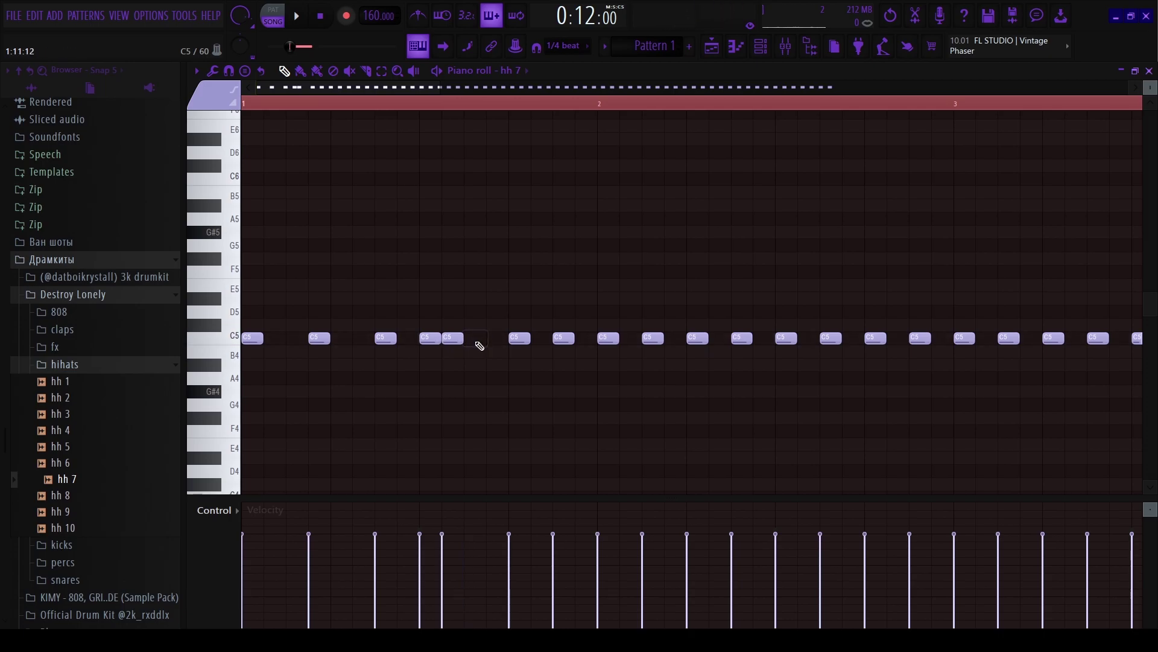
# Add consecutive hats on steps 9–11 of bar 1 and 1–3 of bar 2, and a four-note rising-velocity roll from step 5.
pyautogui.press('space')
pyautogui.scroll(-3, 393, 372)
pyautogui.scroll(3, 391, 321)
pyautogui.press('space')
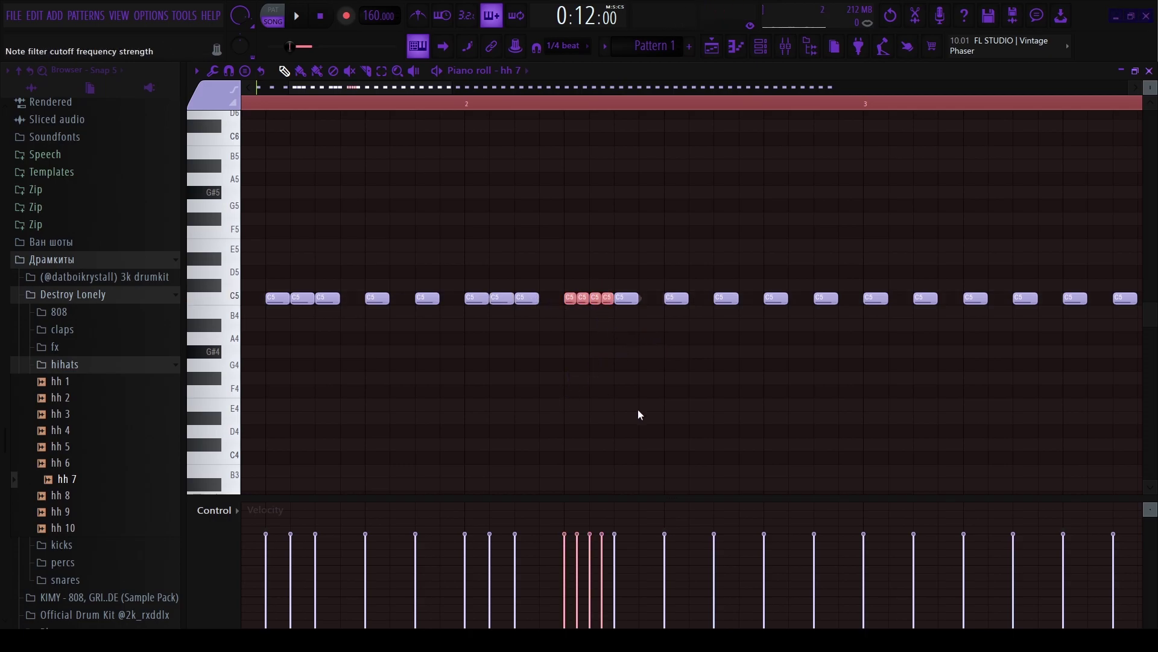
pyautogui.moveTo(572, 605); pyautogui.dragTo(602, 537)
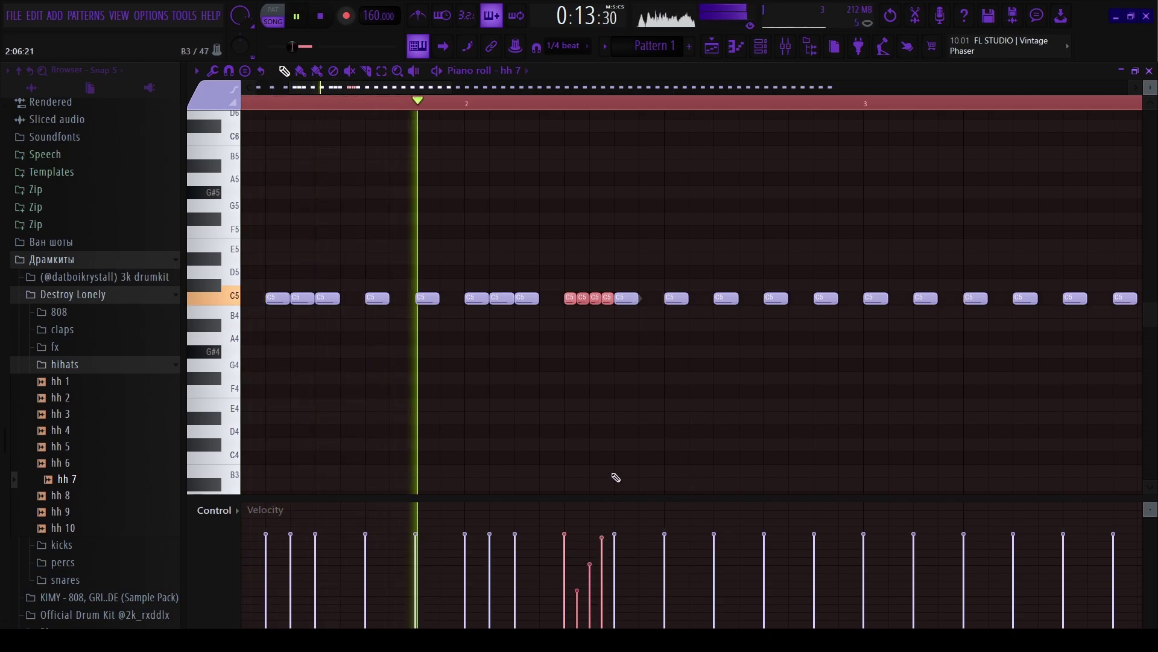
pyautogui.hotkey('ctrl', 'd')
# Insert a fast rising-velocity hat roll on step 14 of bar 2 and add an extra hat on step 6 of bar 3.
pyautogui.scroll(-3, 473, 425)
pyautogui.scroll(3, 525, 404)
pyautogui.press('space')
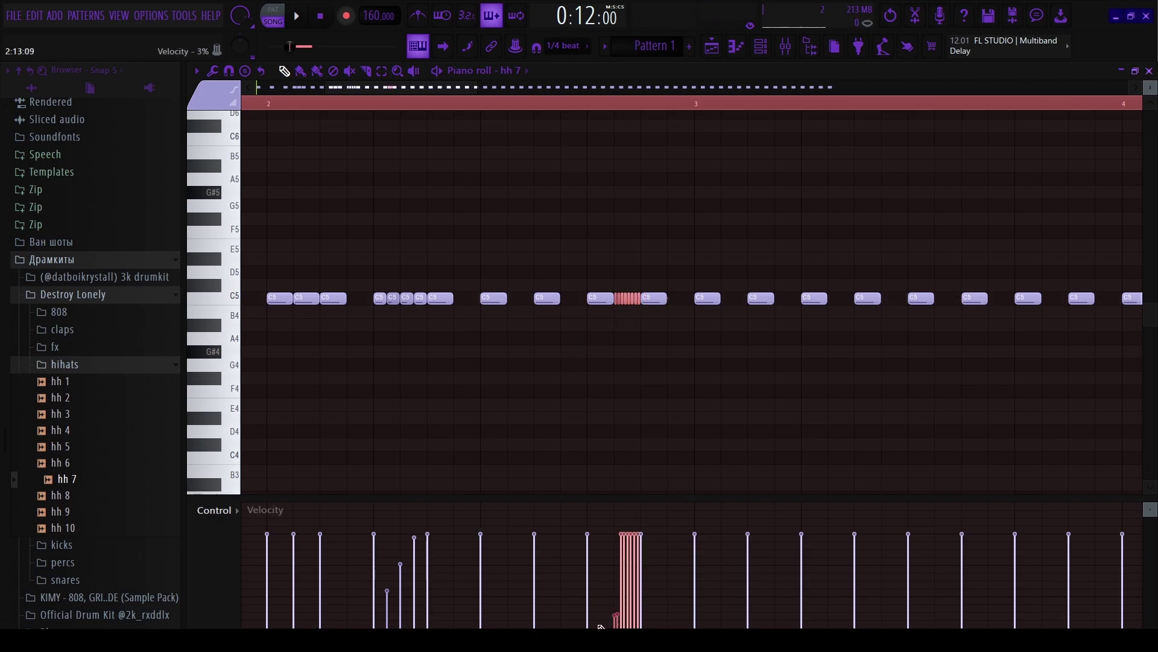
pyautogui.scroll(-5, 543, 398)
pyautogui.scroll(2, 410, 371)
pyautogui.scroll(-2, 375, 365)
pyautogui.scroll(3, 372, 354)
pyautogui.press('space')
pyautogui.scroll(2, 561, 296)
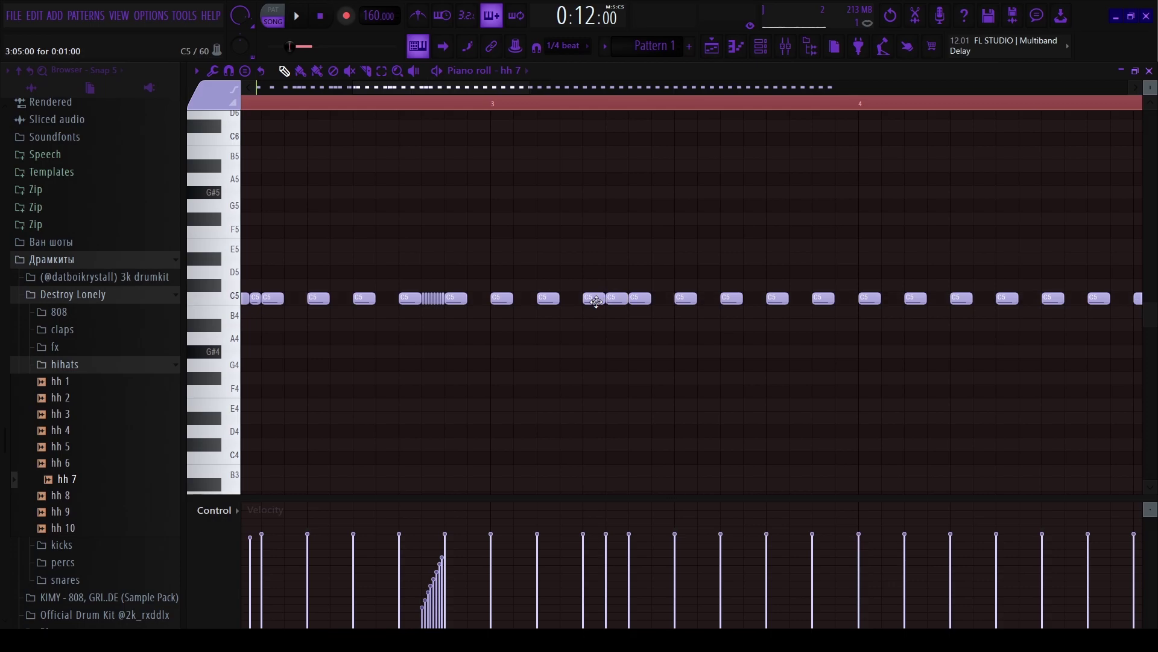
# Respace the hats in the second half of bar 3 so they fall on steps 9, 12 and 15.
pyautogui.scroll(-4, 422, 322)
pyautogui.scroll(3, 468, 318)
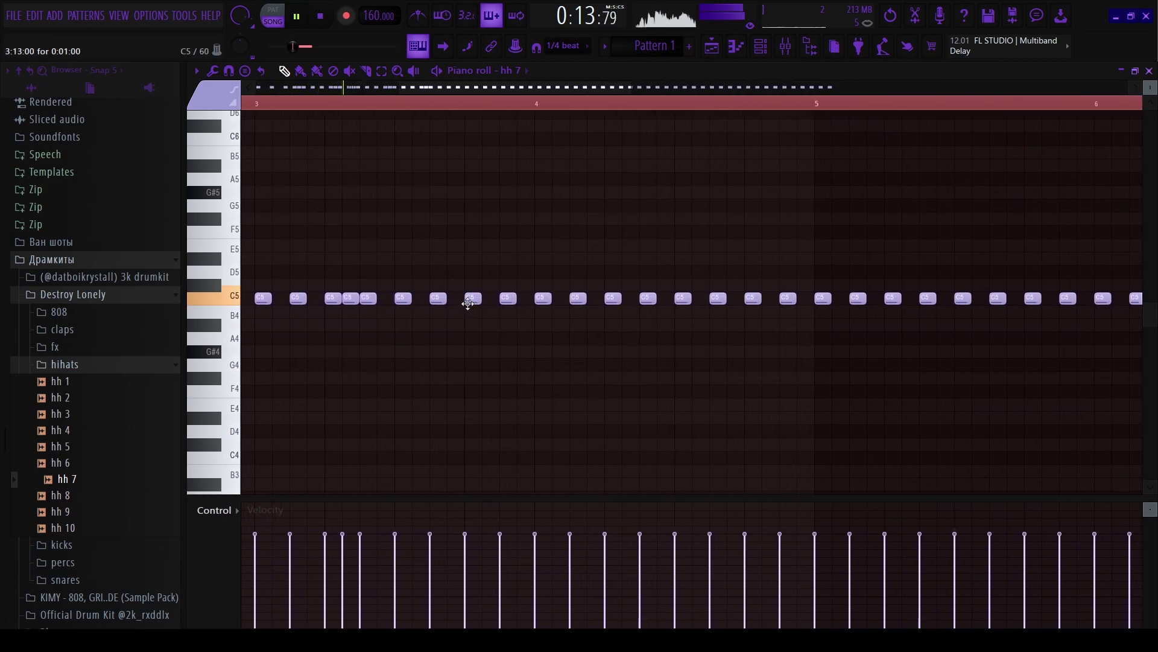
pyautogui.click(455, 298)
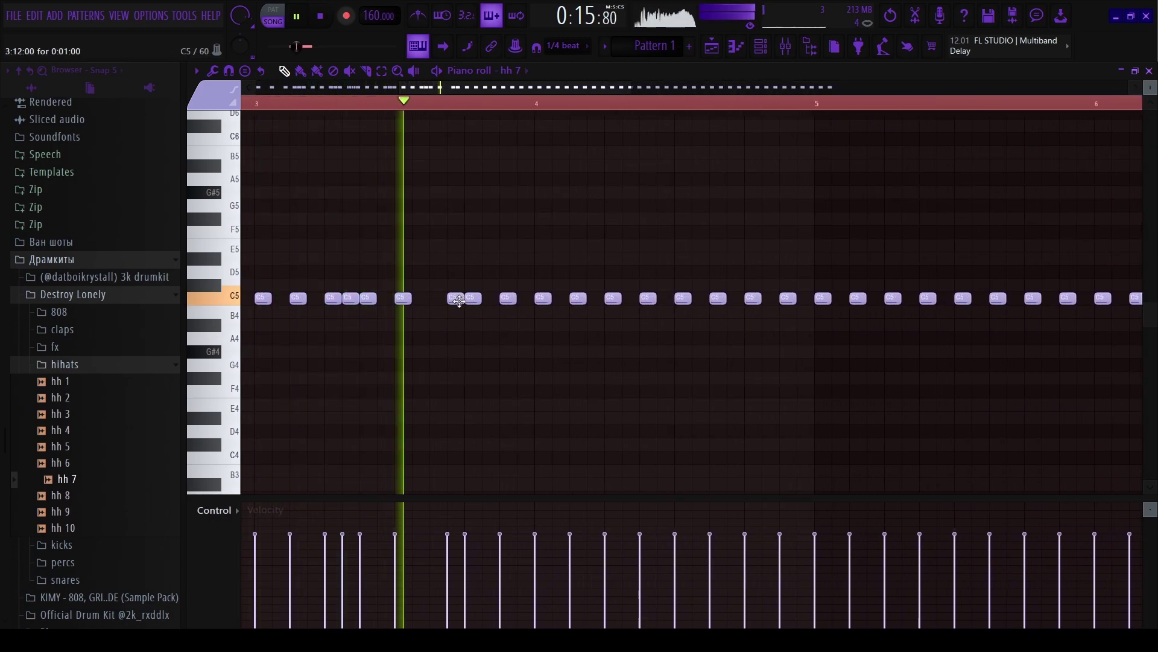
pyautogui.press('space')
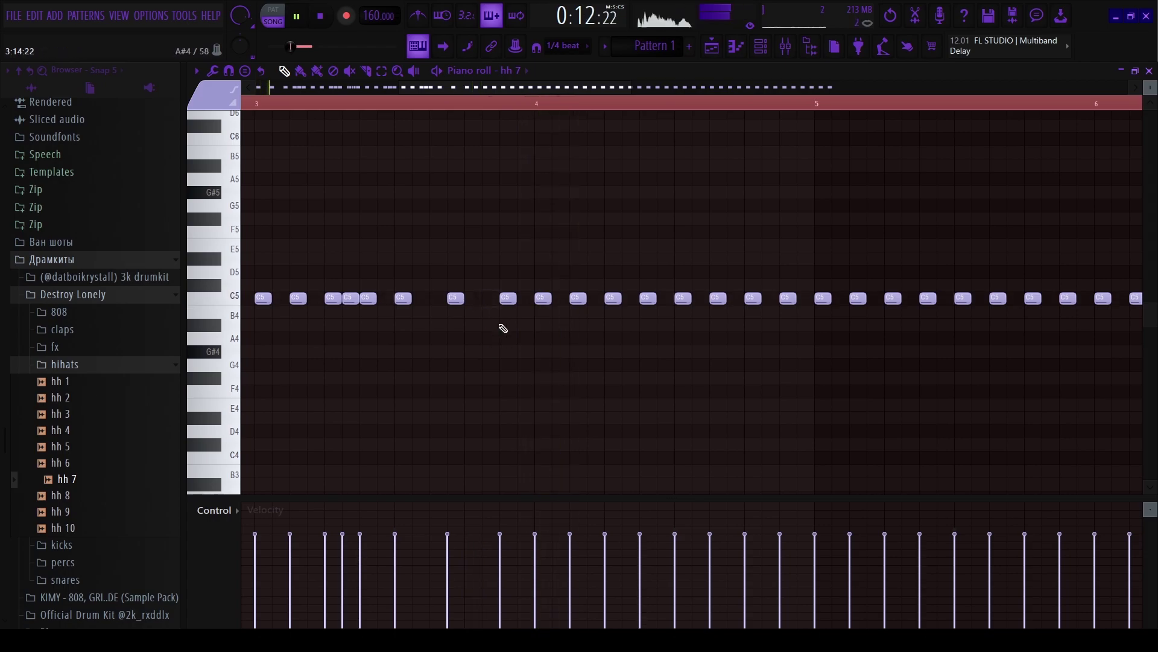
# Add an extra hat on step 6 of bar 4 and play the pattern.
pyautogui.scroll(-4, 362, 322)
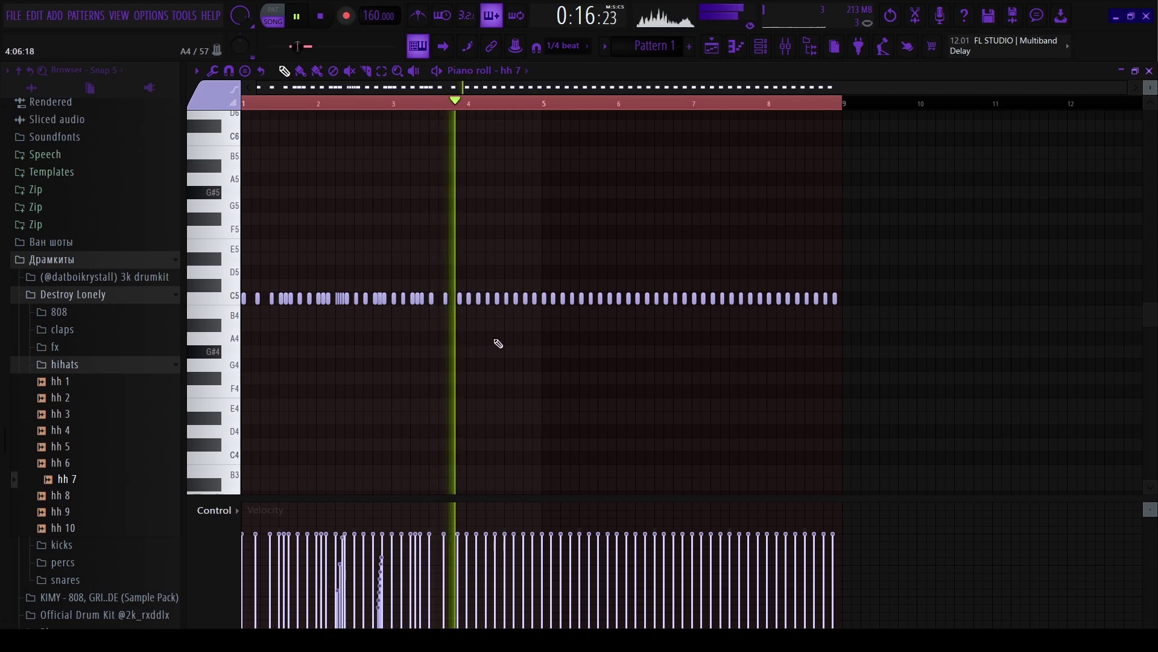
pyautogui.scroll(3, 492, 302)
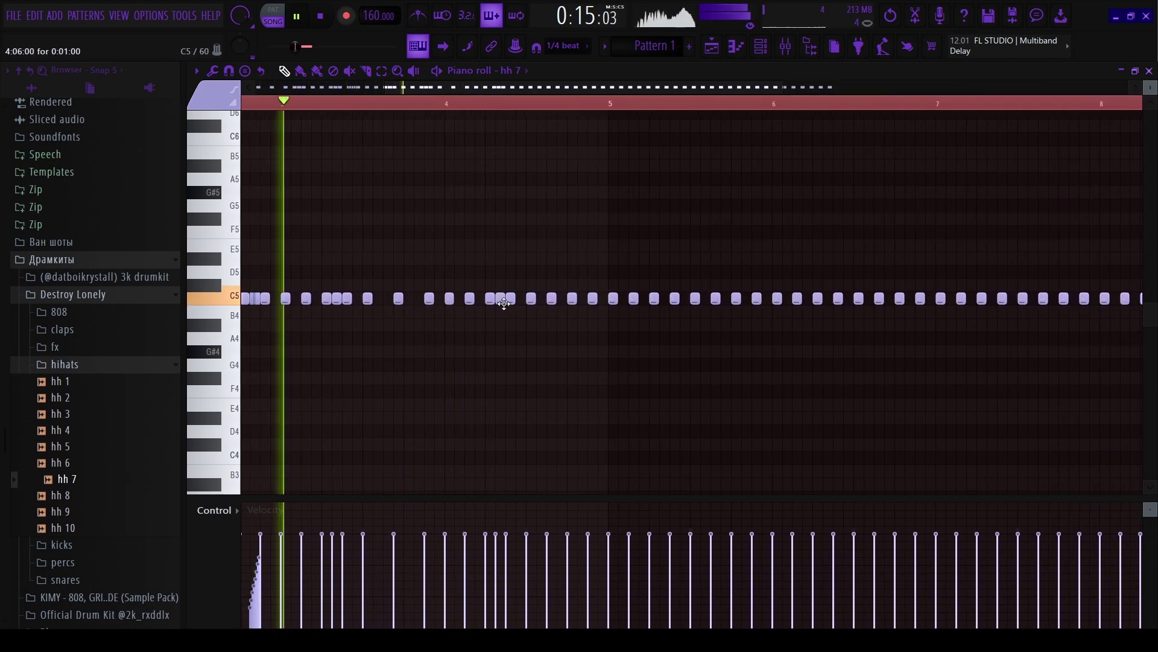
pyautogui.scroll(2, 510, 326)
pyautogui.scroll(-3, 512, 327)
pyautogui.press('space')
# Lengthen the hat on step 11 of bar 4 to two steps, chop it into a fast roll and ramp its velocities upward.
pyautogui.scroll(1, 574, 320)
pyautogui.scroll(3, 574, 321)
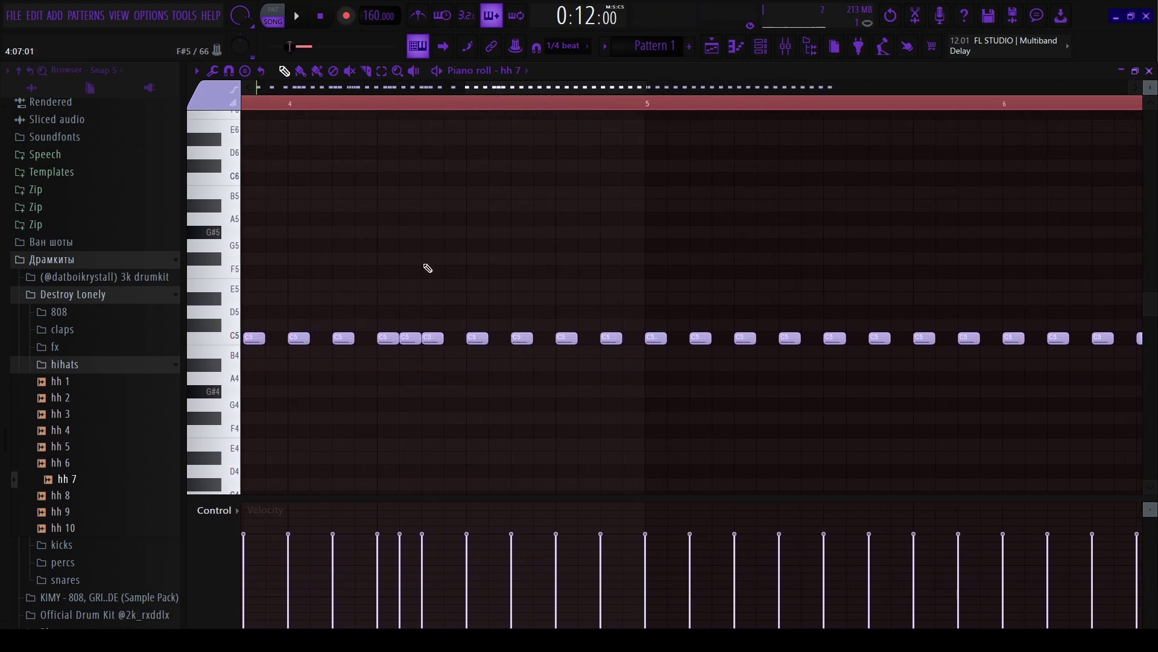
pyautogui.press('space')
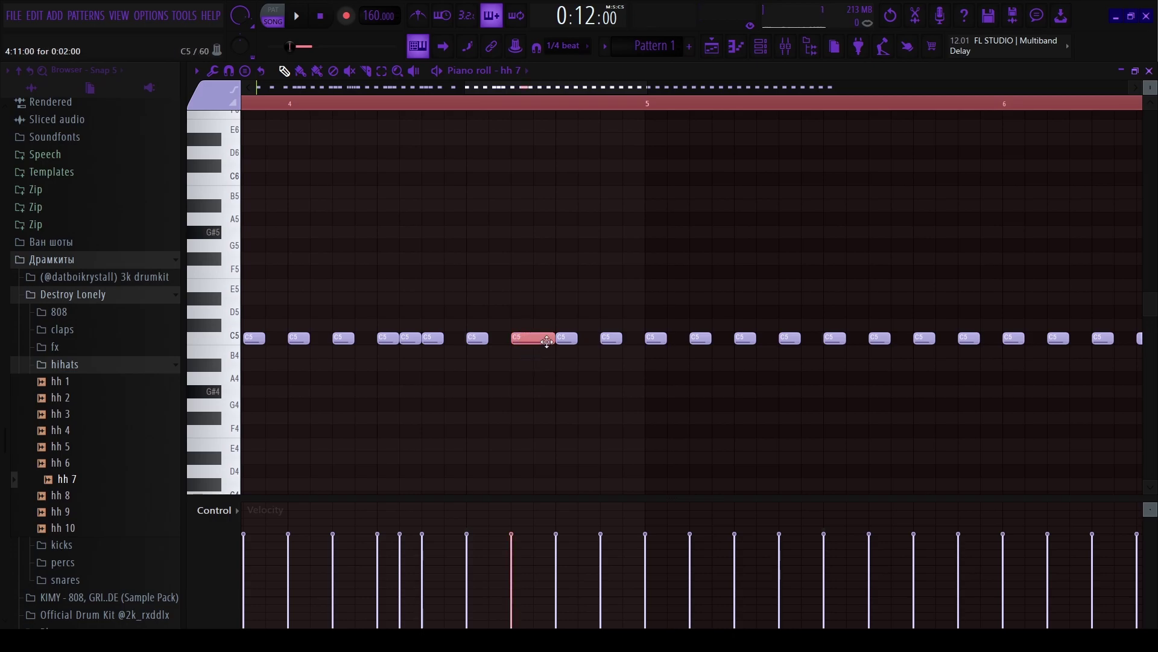
pyautogui.hotkey('ctrl', 'u')
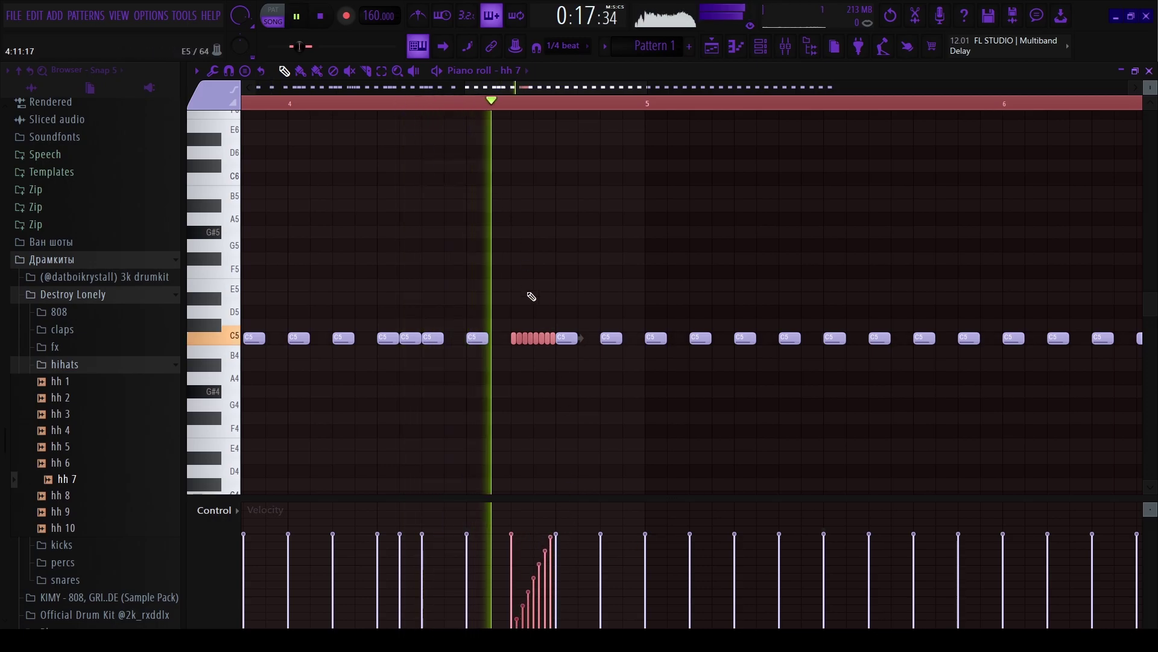
pyautogui.press('space')
pyautogui.scroll(-5, 593, 370)
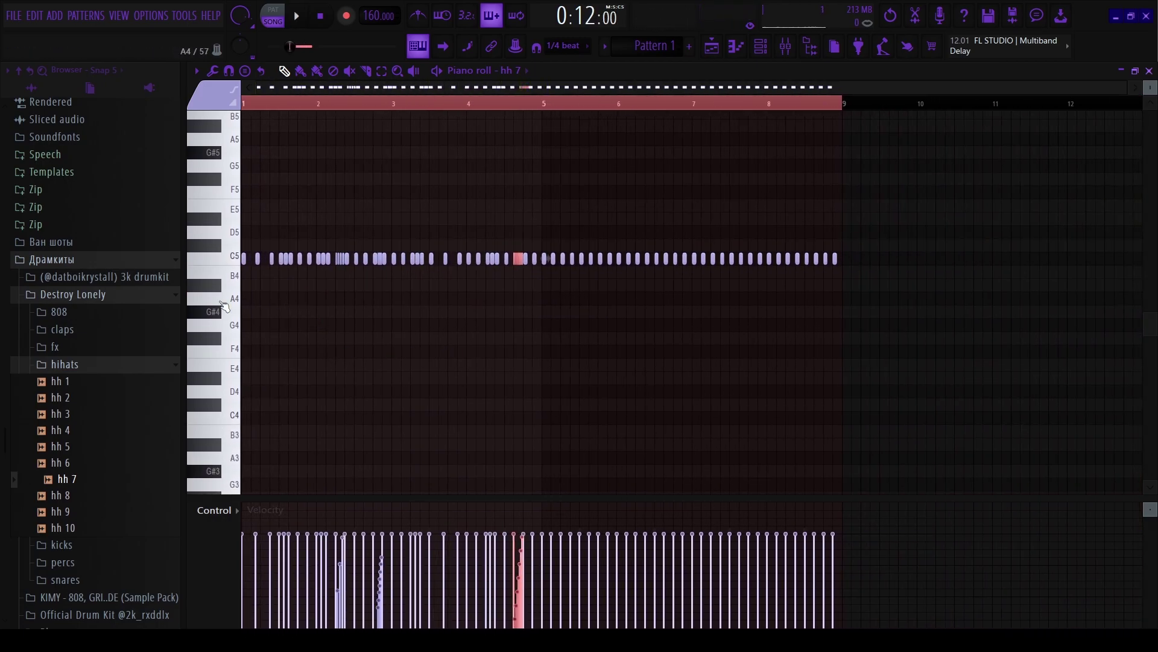
# Lower the three consecutive hats on steps 9–11 of bar 1 to A4 and listen.
pyautogui.scroll(10, 175, 311)
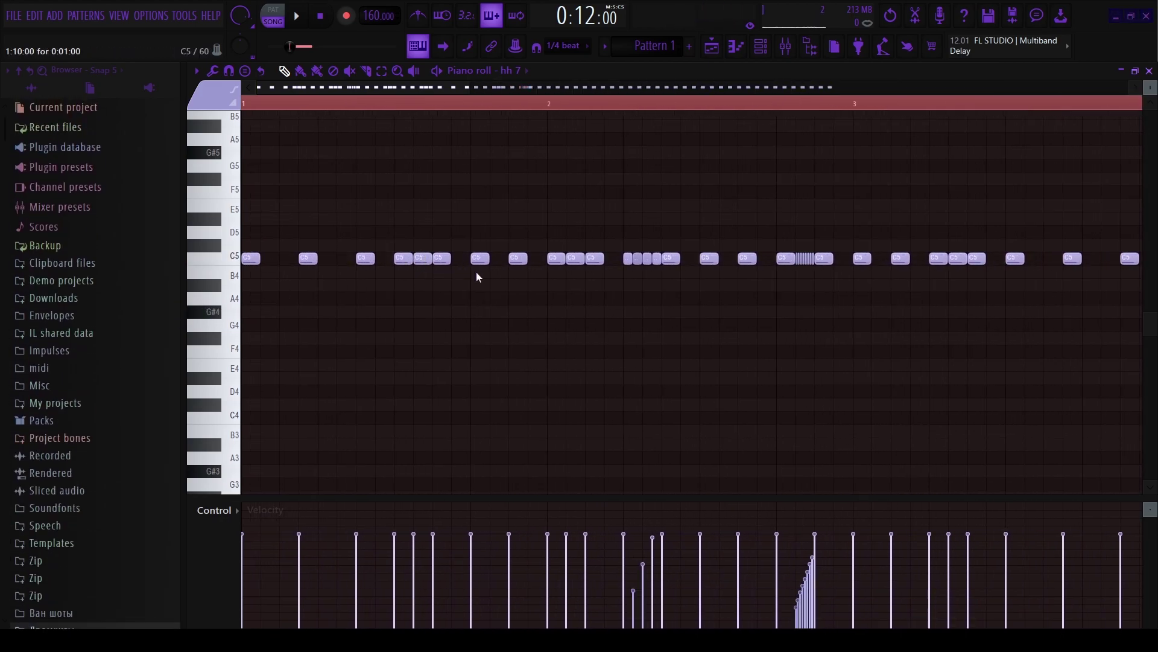
pyautogui.moveTo(436, 261); pyautogui.dragTo(442, 307)
pyautogui.scroll(-3, 540, 313)
pyautogui.press('space')
pyautogui.scroll(2, 477, 284)
pyautogui.keyDown('ctrl'); pyautogui.click(445, 264); pyautogui.keyUp('ctrl')
pyautogui.moveTo(445, 264); pyautogui.dragTo(465, 265)
pyautogui.press('space')
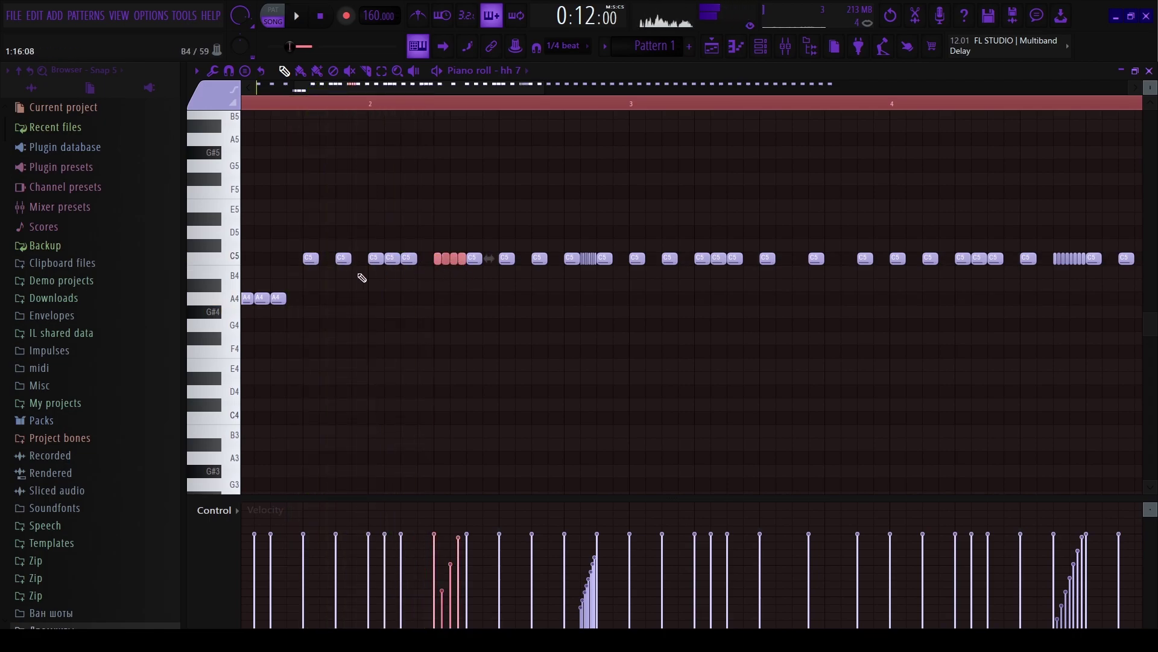
# Lower the extra hat on step 6 of bar 3 to B4 during playback.
pyautogui.scroll(-3, 346, 309)
pyautogui.moveTo(345, 310); pyautogui.dragTo(244, 298)
pyautogui.press('space')
pyautogui.scroll(2, 488, 264)
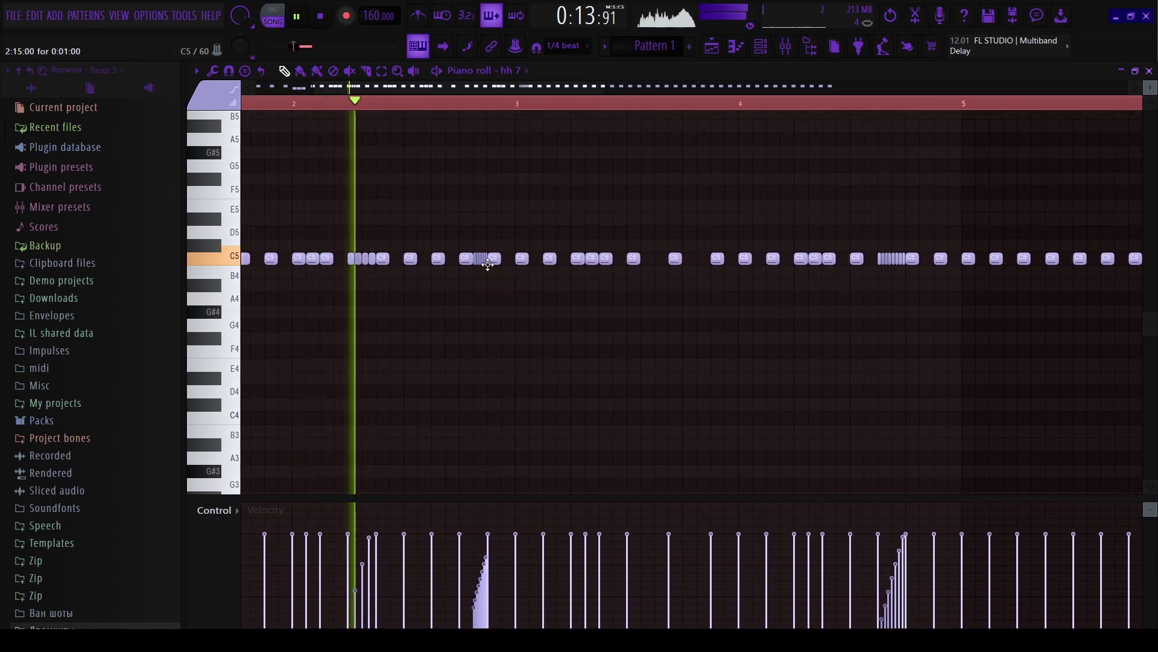
pyautogui.moveTo(592, 259); pyautogui.dragTo(591, 271)
pyautogui.scroll(2, 629, 305)
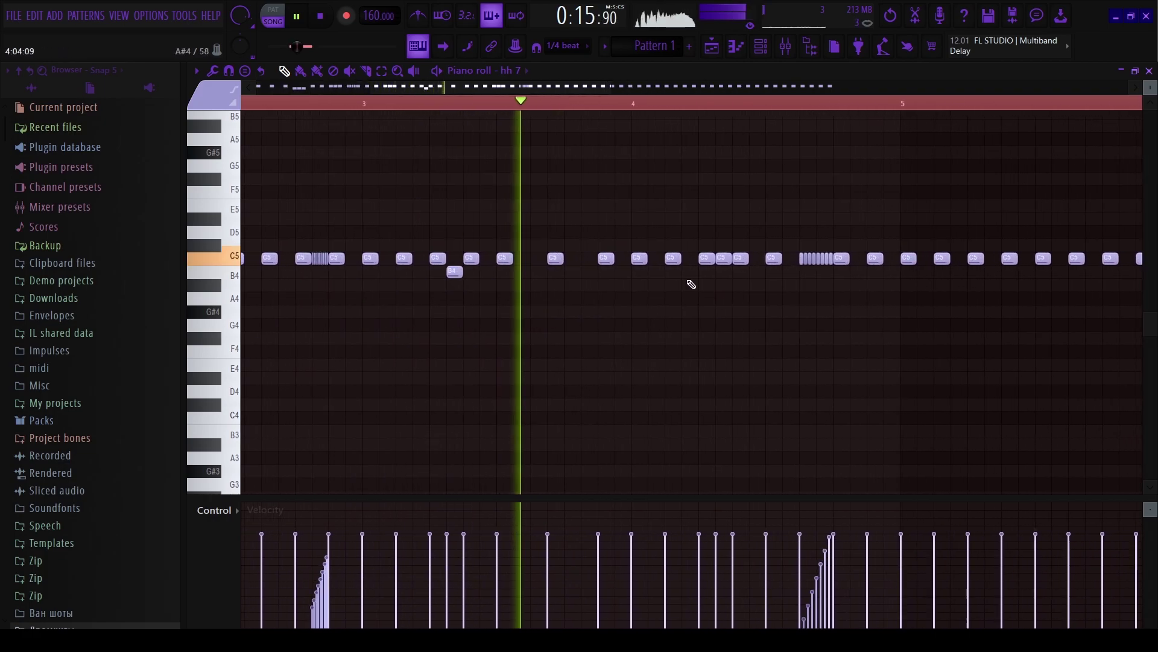
# Raise the first hat of bar 4 to C#5 and lower the hat on step 6 of that bar to B4.
pyautogui.press('space')
pyautogui.scroll(-2, 594, 319)
pyautogui.scroll(3, 676, 302)
pyautogui.moveTo(604, 259); pyautogui.dragTo(603, 274)
# Pitch the hats of the bar 4 roll after its first hit into a semitone descent from D#5 to A4.
pyautogui.scroll(-2, 639, 269)
pyautogui.scroll(2, 660, 262)
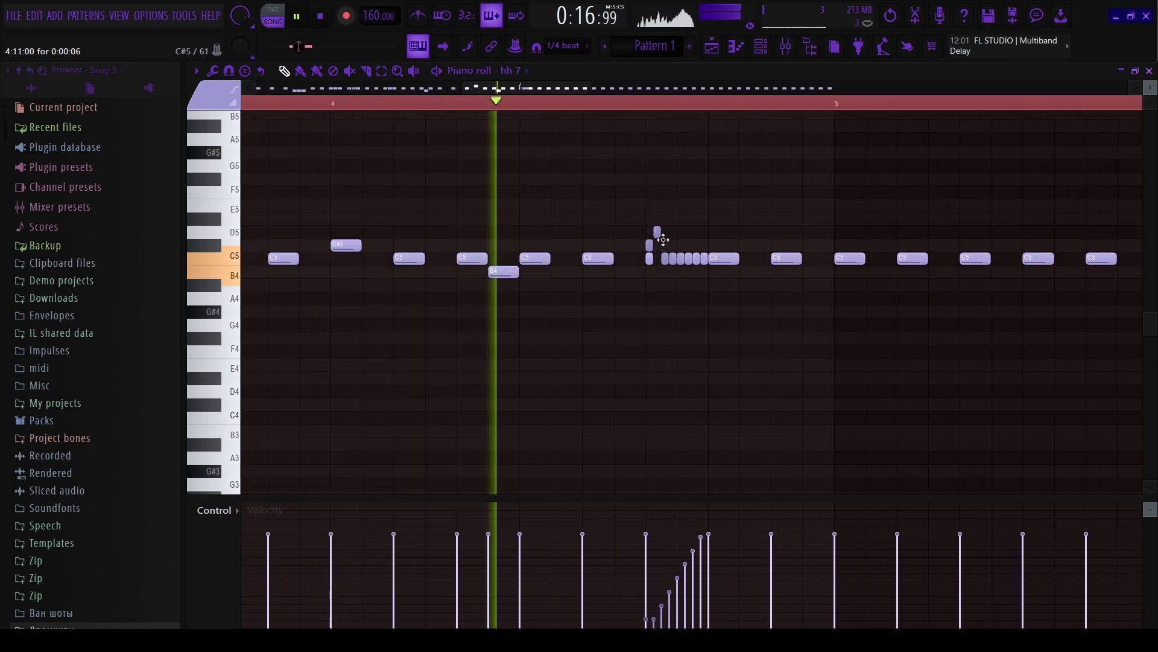
pyautogui.press('space')
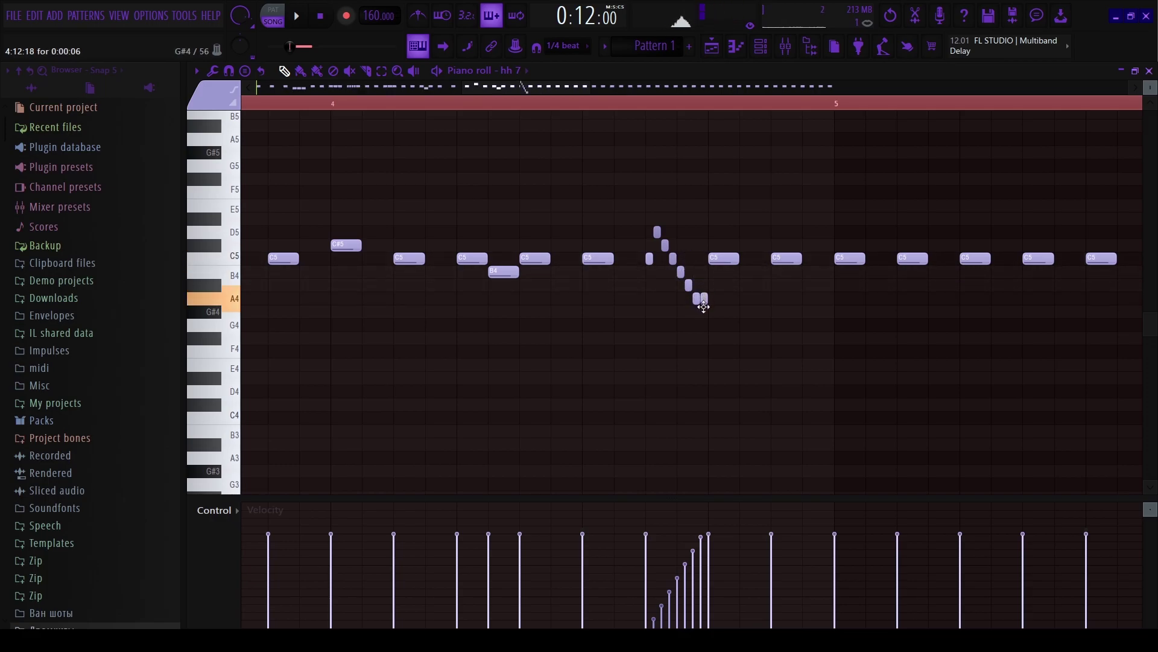
pyautogui.moveTo(664, 251); pyautogui.dragTo(657, 229)
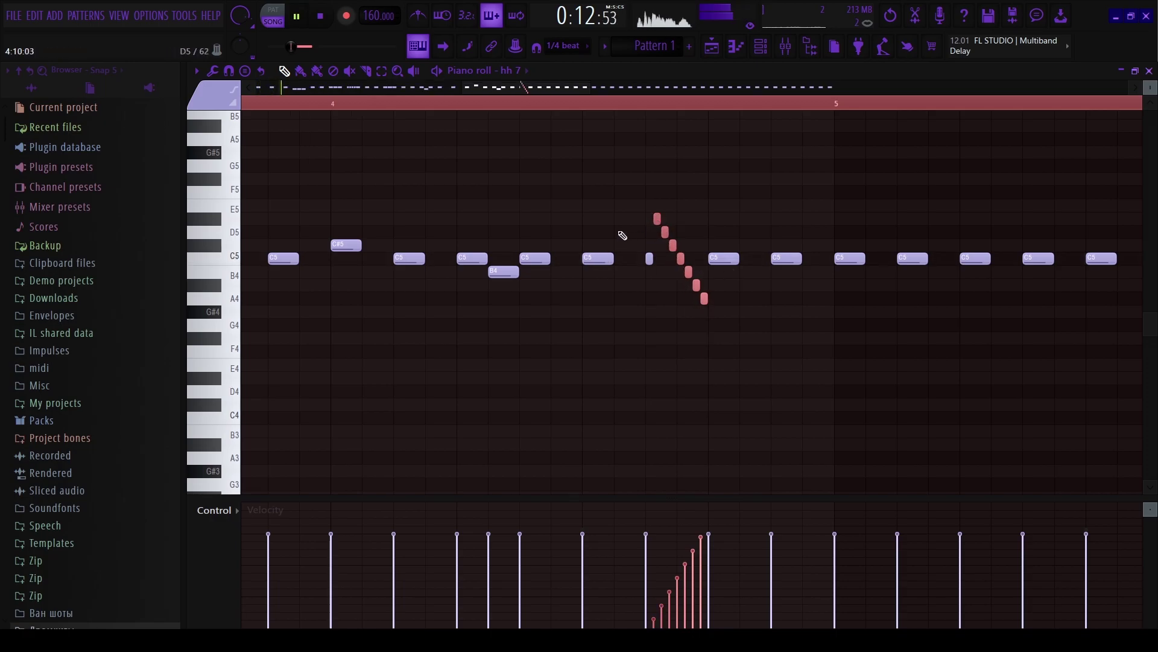
# Delete all hats from bar 5 onward, keeping only the first four bars.
pyautogui.scroll(-6, 661, 310)
pyautogui.moveTo(902, 215); pyautogui.dragTo(543, 298)
pyautogui.press('Delete')
pyautogui.scroll(6, 561, 296)
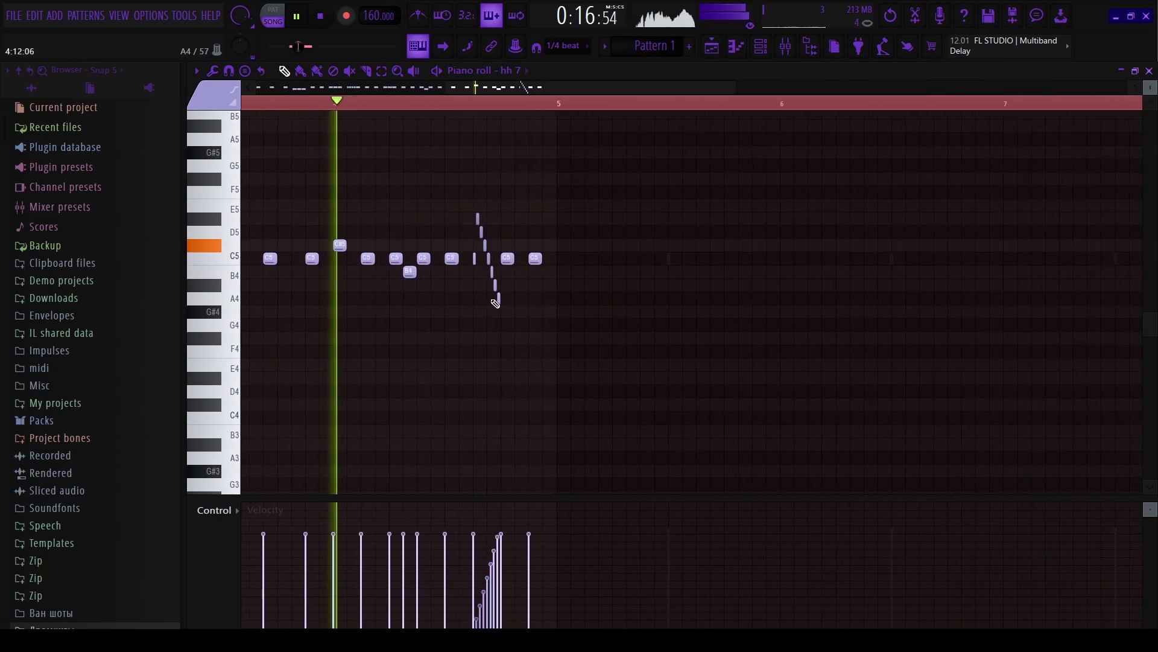
# Try to duplicate the four-bar hat pattern into bars 5–8.
pyautogui.press('space')
pyautogui.moveTo(558, 105); pyautogui.dragTo(3, 154)
pyautogui.hotkey('ctrl', 'b')
pyautogui.scroll(-3, 703, 289)
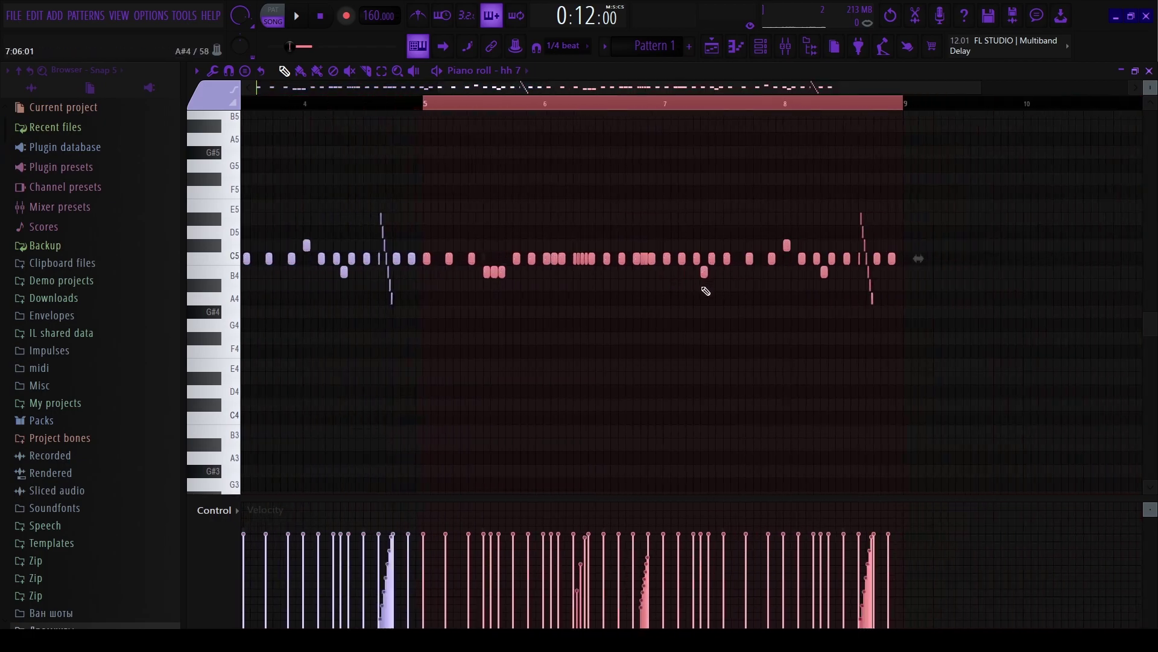
pyautogui.scroll(-3, 704, 289)
pyautogui.hotkey('ctrl', 'z')
# Display note panning for the hats and sweep the descending bar 4 roll from right to left.
pyautogui.click(210, 515)
pyautogui.click(248, 538)
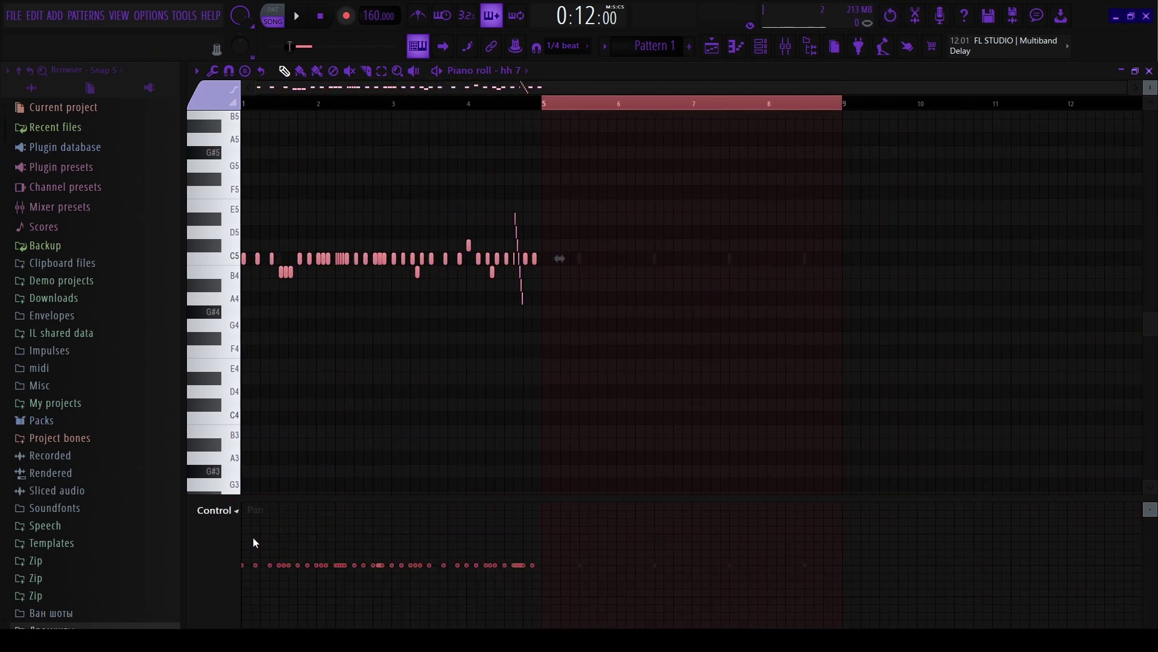
pyautogui.scroll(5, 385, 292)
pyautogui.moveTo(614, 297); pyautogui.dragTo(628, 304)
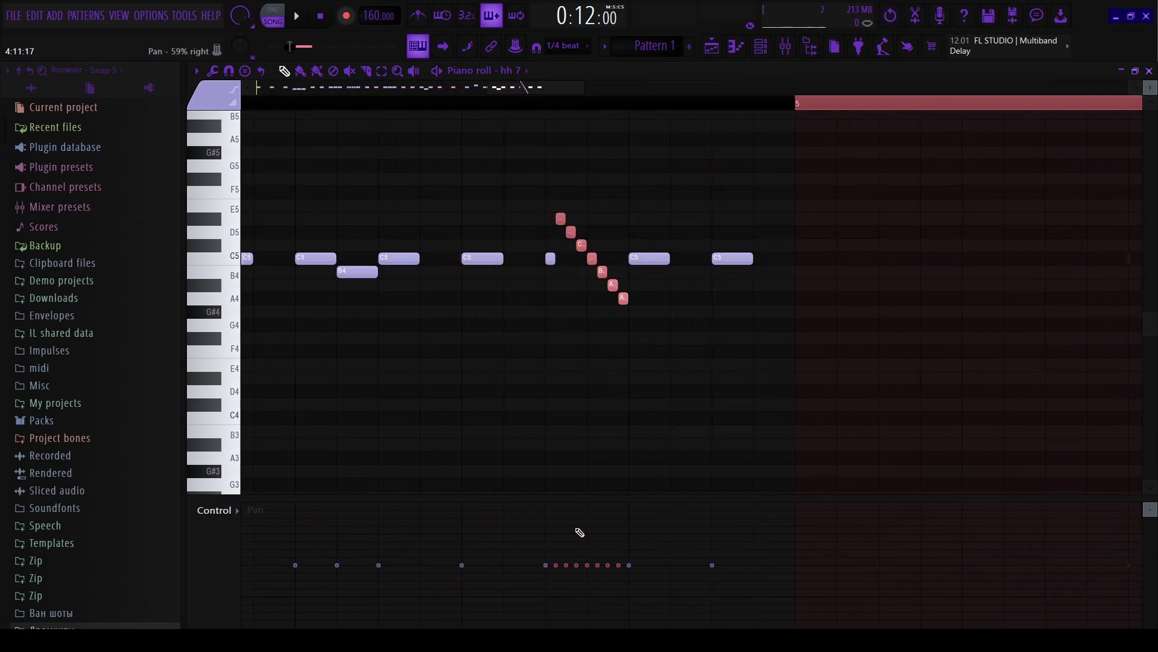
pyautogui.scroll(-2, 583, 472)
# Pan the hats on steps 5–7 of bar 4 left, right, left and those on steps 6–7 of bar 3 left, right.
pyautogui.scroll(3, 469, 353)
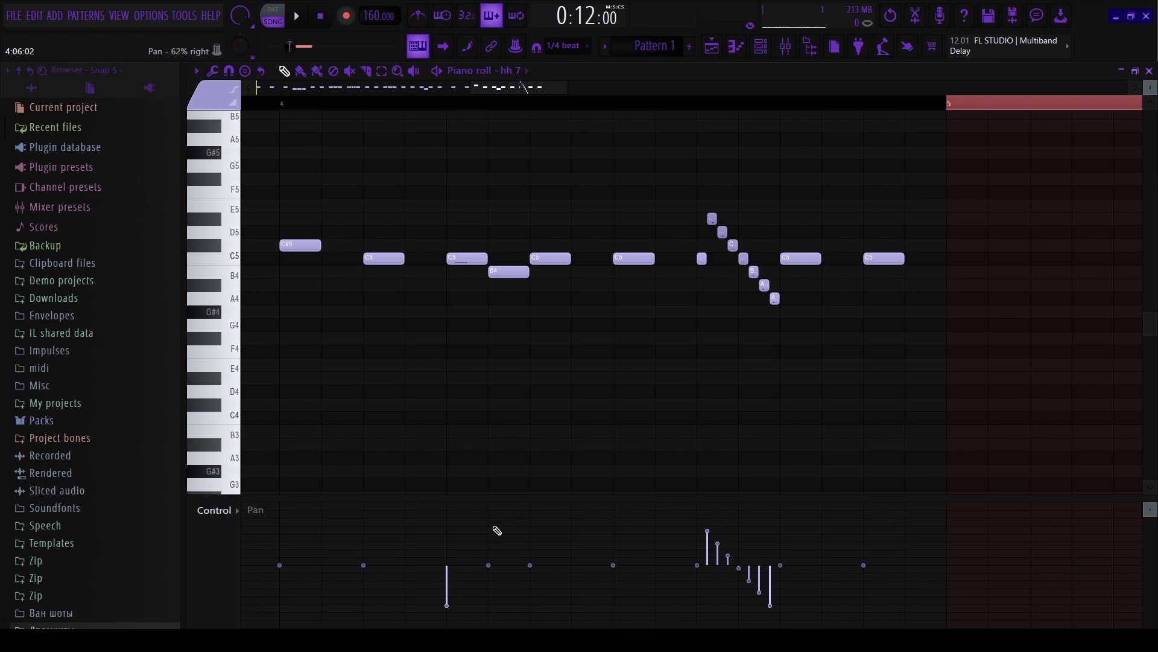
pyautogui.scroll(-4, 486, 429)
pyautogui.scroll(3, 398, 491)
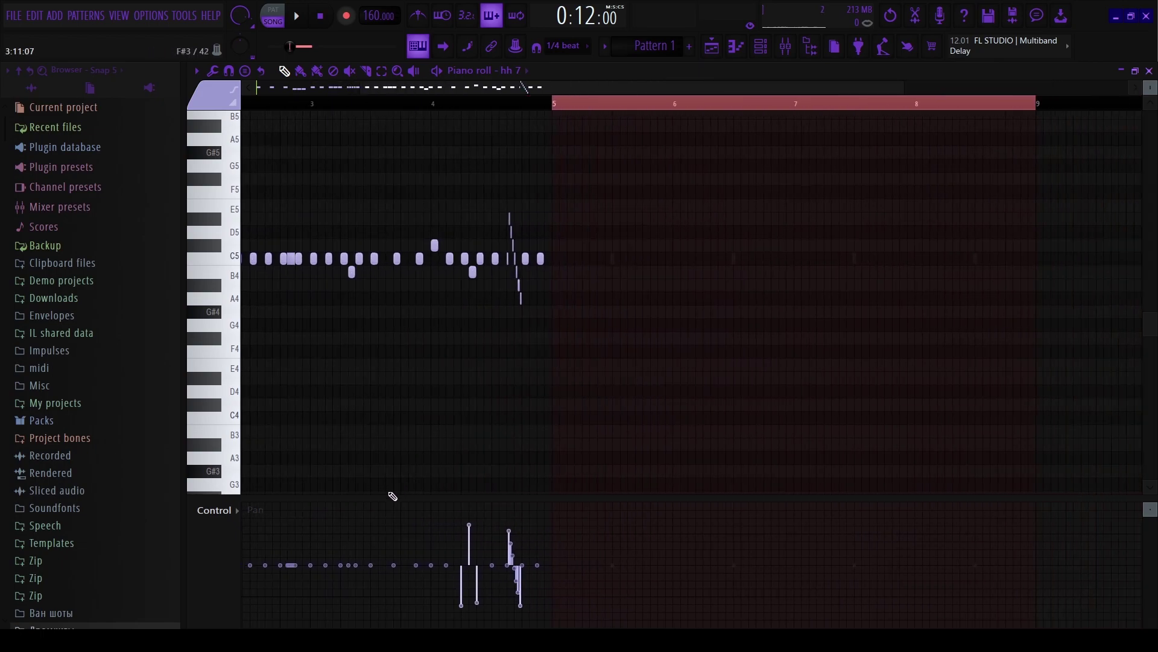
pyautogui.scroll(3, 462, 602)
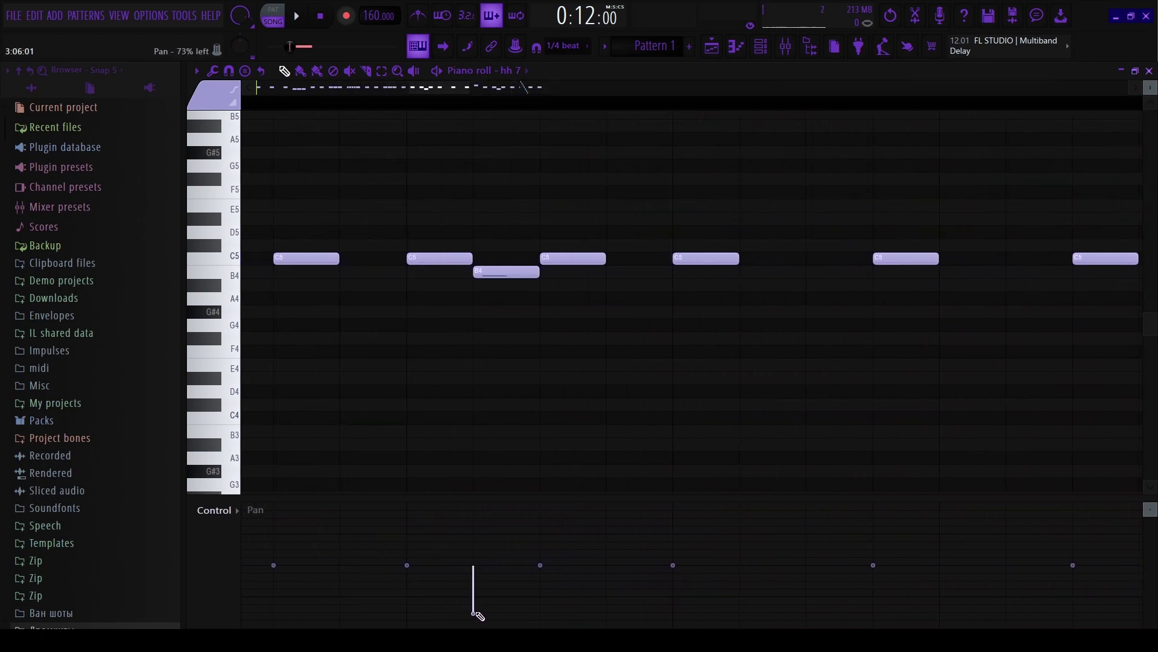
pyautogui.scroll(-4, 476, 491)
pyautogui.scroll(4, 450, 545)
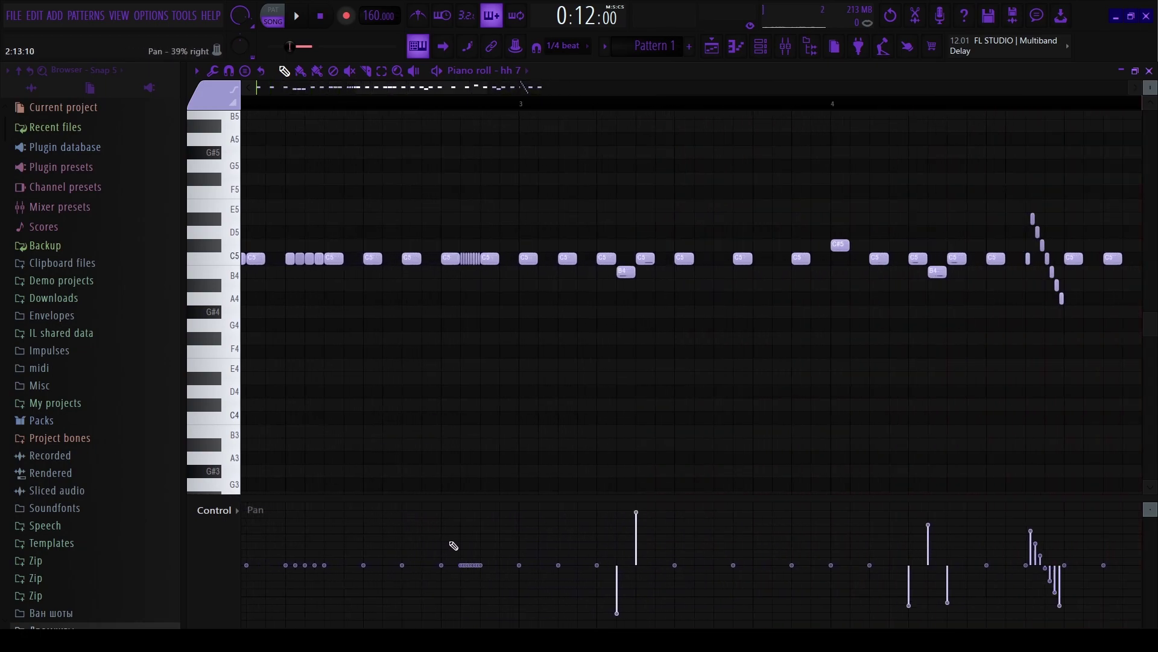
# Sweep the fast roll near the end of bar 2 from left to right and pan that bar's four short hats alternately left and right.
pyautogui.scroll(1, 508, 260)
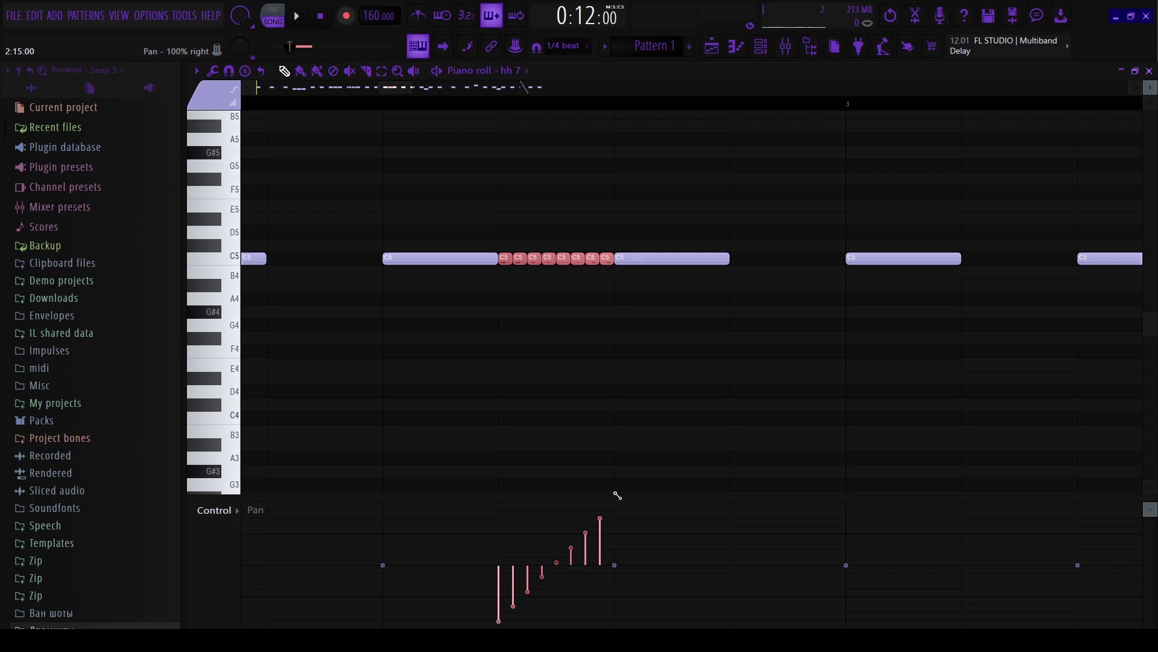
pyautogui.scroll(-4, 462, 422)
pyautogui.scroll(4, 489, 439)
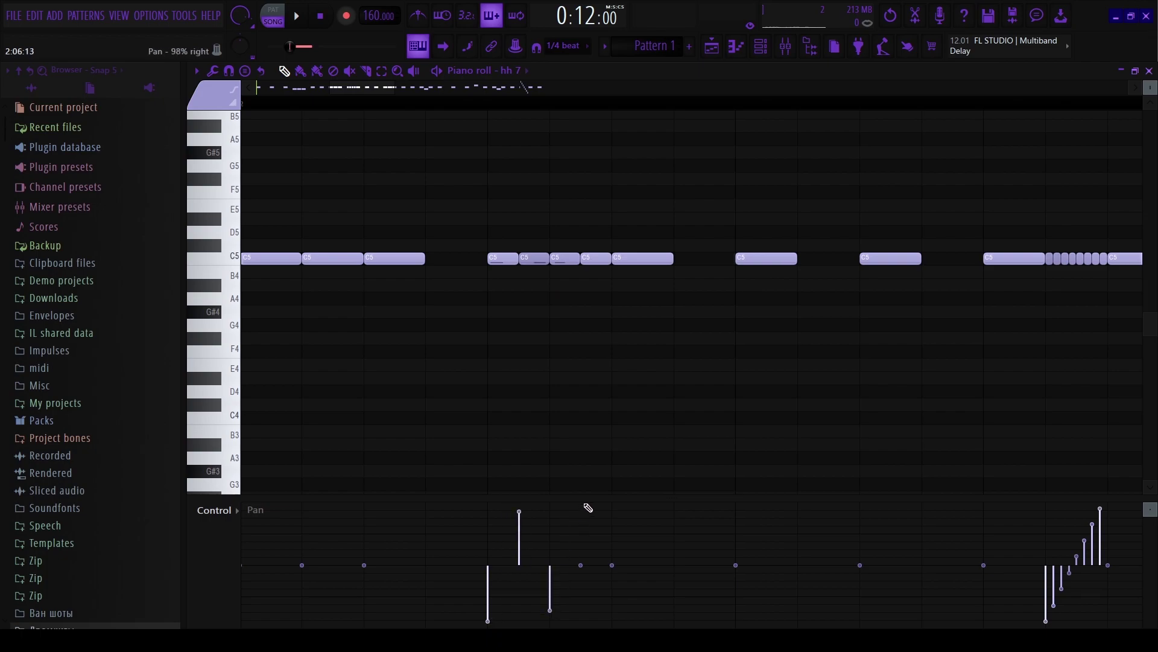
pyautogui.scroll(-5, 494, 435)
pyautogui.scroll(1, 464, 502)
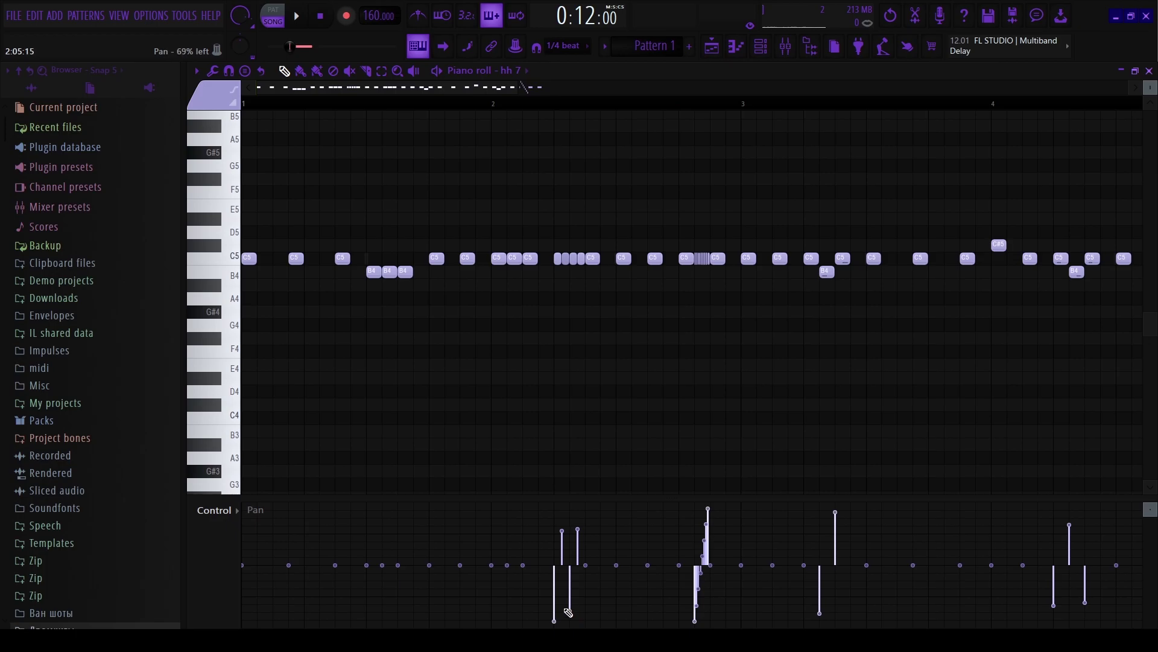
# Pan the three consecutive B4 hats in bar 1 left, right, left and review the panned pattern during playback.
pyautogui.scroll(-2, 431, 530)
pyautogui.scroll(4, 295, 458)
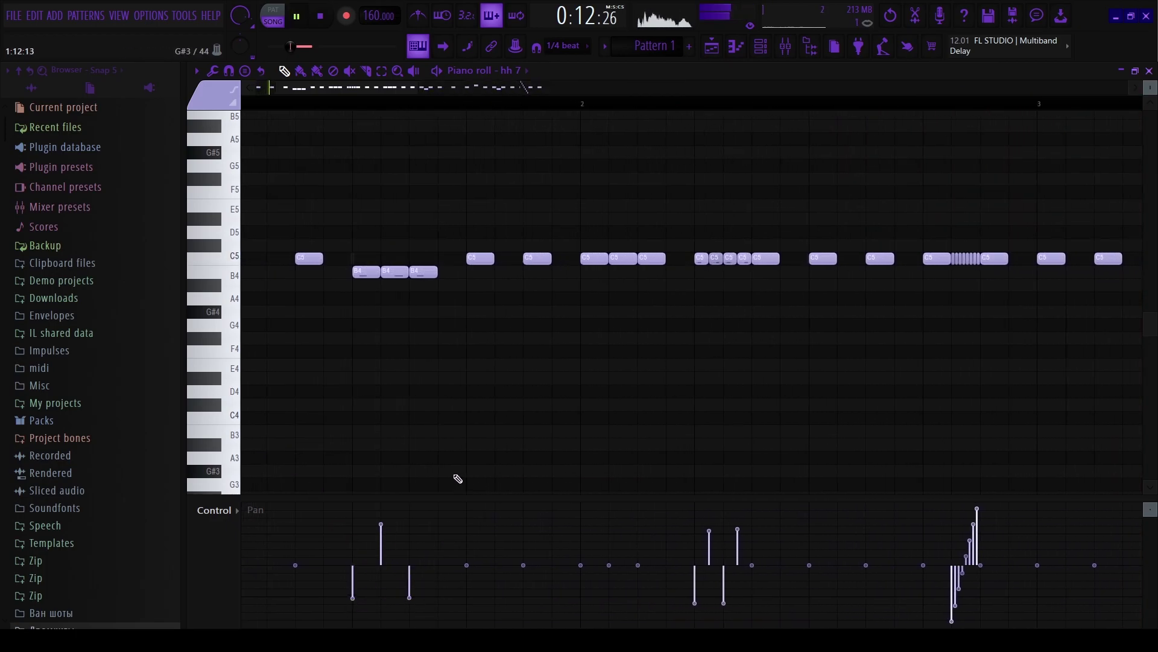
pyautogui.scroll(-4, 458, 475)
pyautogui.scroll(2, 393, 491)
pyautogui.scroll(-2, 394, 495)
pyautogui.scroll(3, 396, 496)
pyautogui.scroll(-3, 465, 519)
pyautogui.scroll(3, 480, 532)
pyautogui.scroll(-4, 483, 536)
pyautogui.scroll(2, 481, 537)
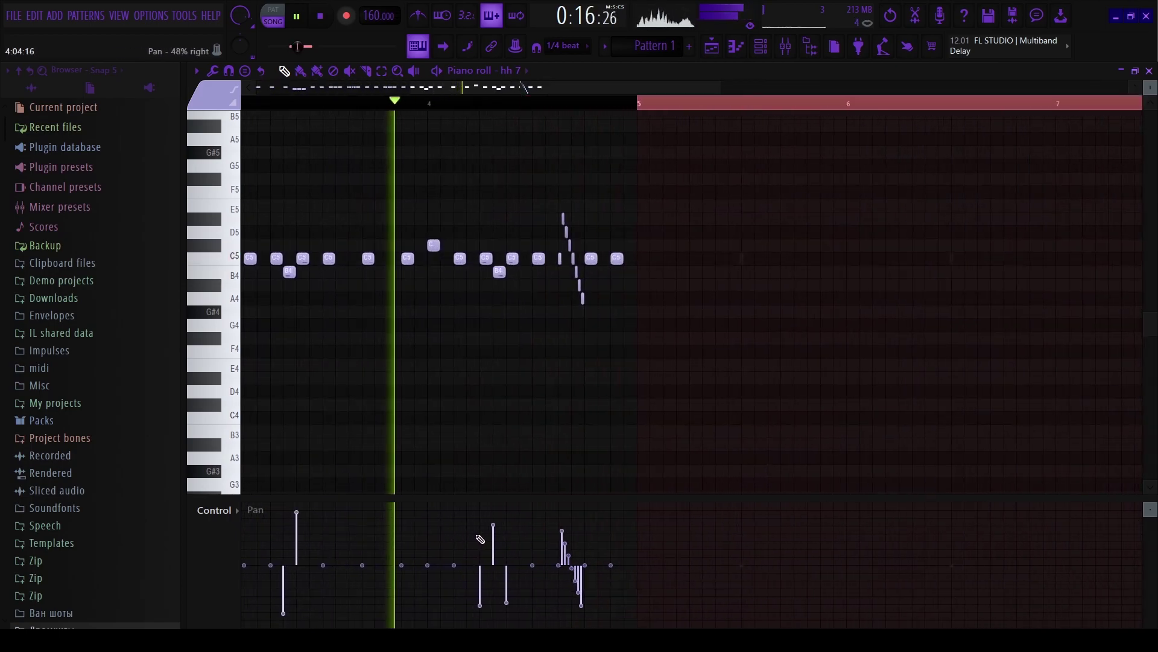
# Duplicate the panned four-bar hat pattern into bars 5–8.
pyautogui.scroll(-4, 543, 292)
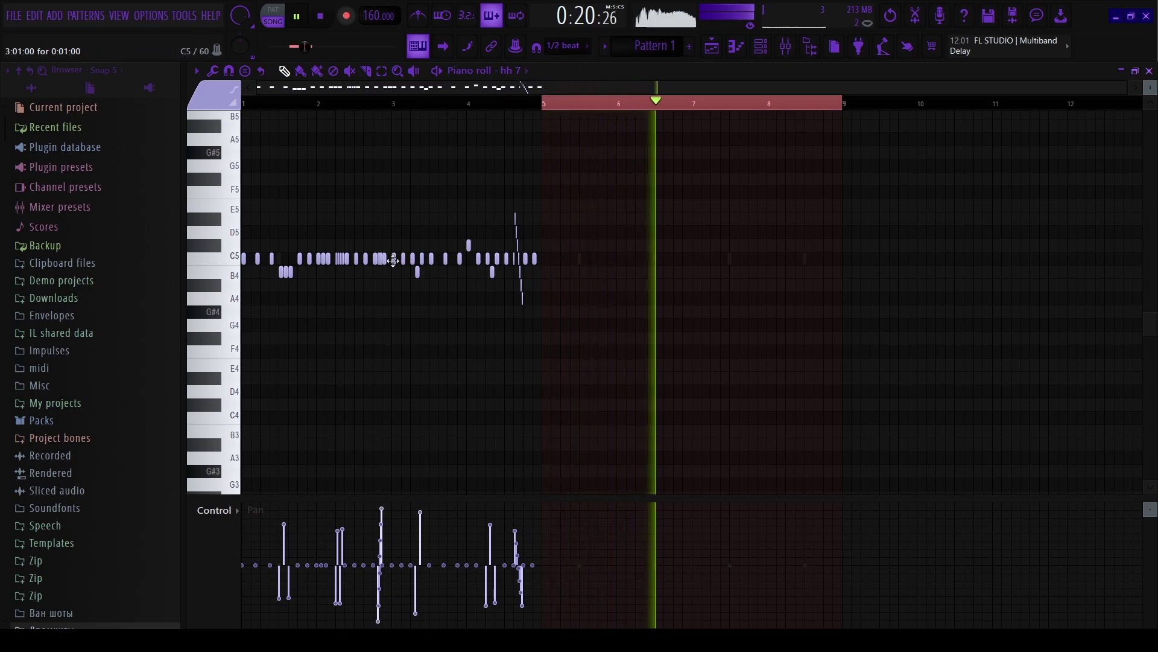
pyautogui.moveTo(538, 103); pyautogui.dragTo(243, 104)
pyautogui.hotkey('ctrl', 'b')
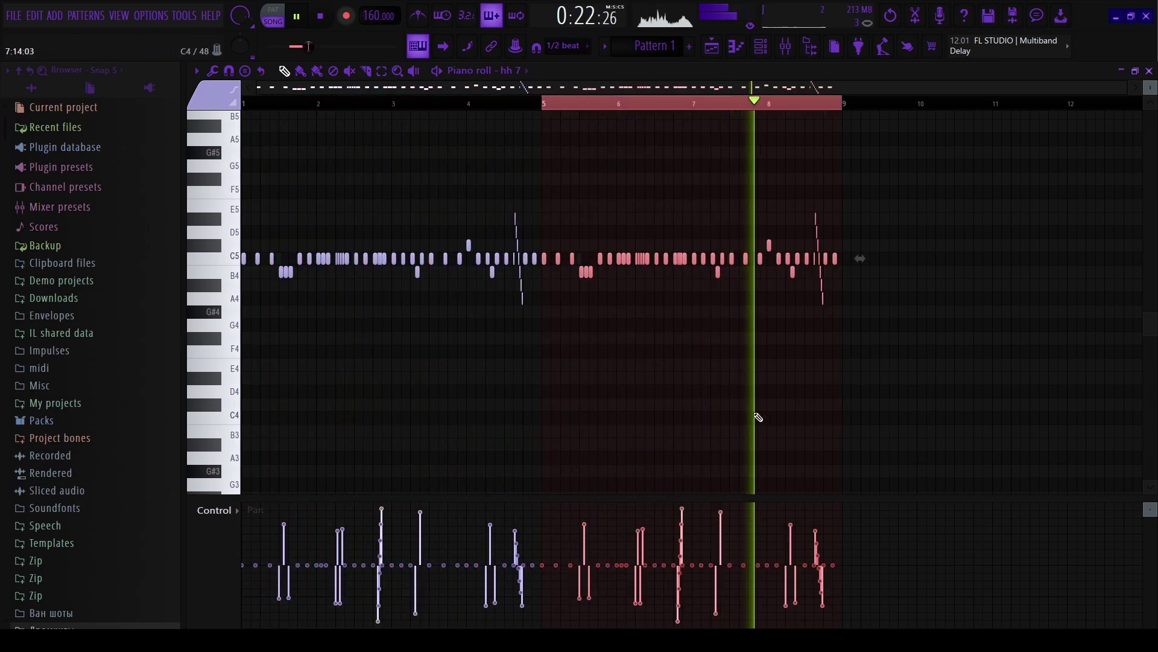
# Select all the hats and randomize their velocities by 18%.
pyautogui.hotkey('ctrl', 'a')
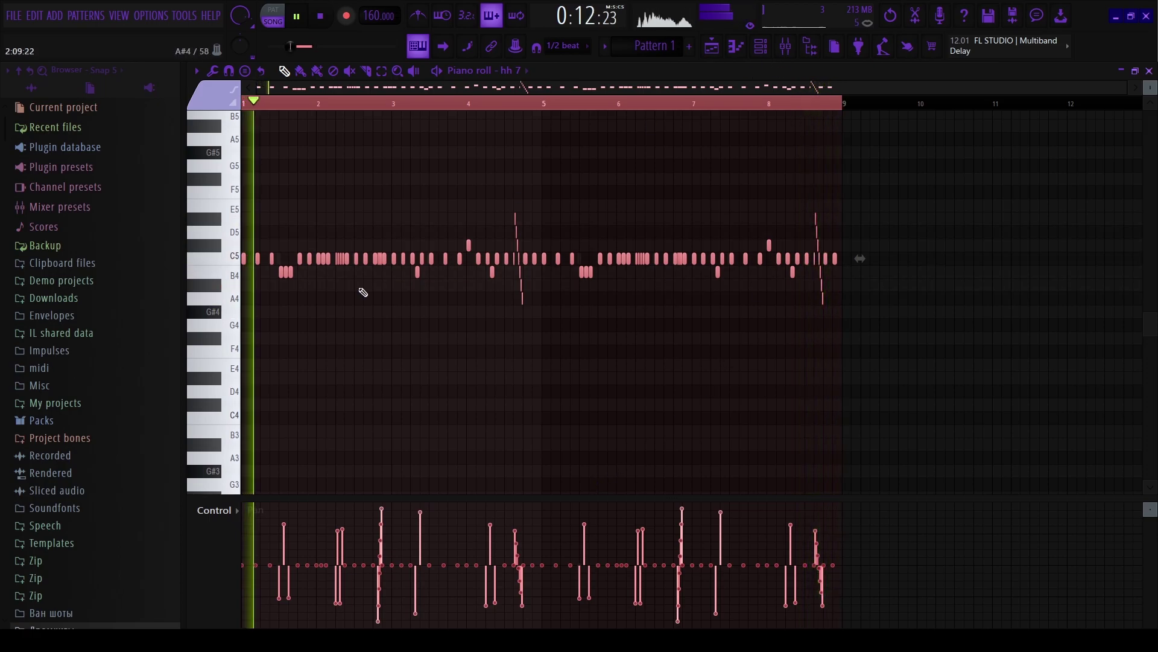
pyautogui.scroll(-8, 71, 600)
pyautogui.hotkey('alt', 'r')
pyautogui.moveTo(526, 386); pyautogui.dragTo(558, 375)
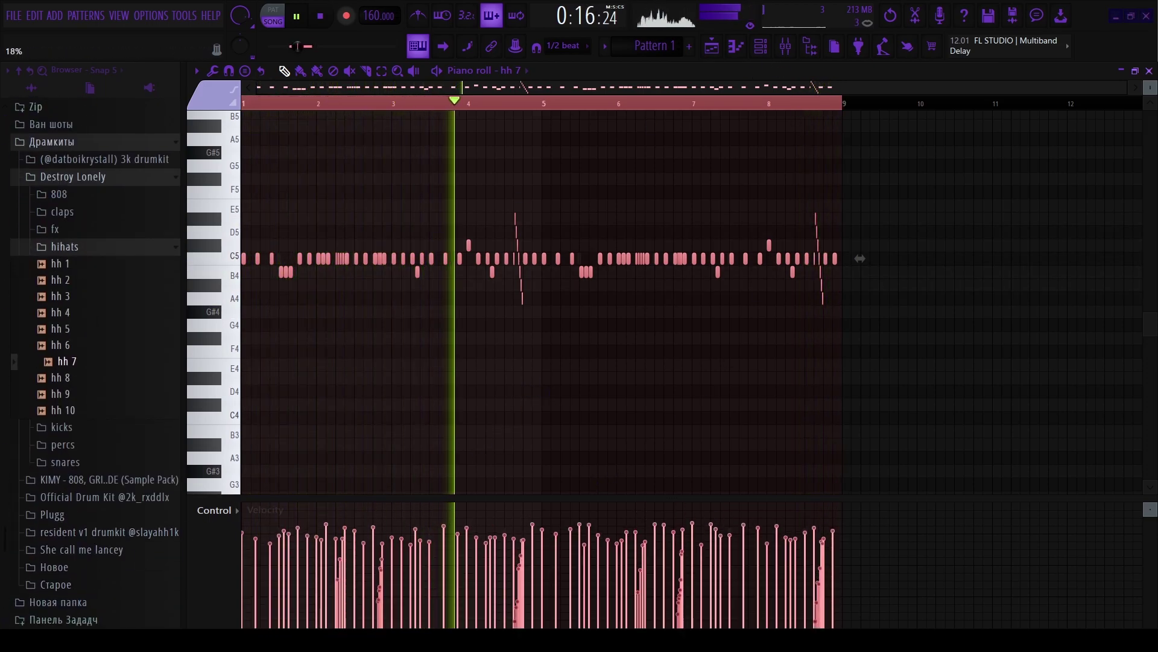
# Load the ctm sample from the Destroy Lonely 808 folder into the empty Sampler channel.
pyautogui.click(71, 247)
pyautogui.press('space')
pyautogui.click(79, 291)
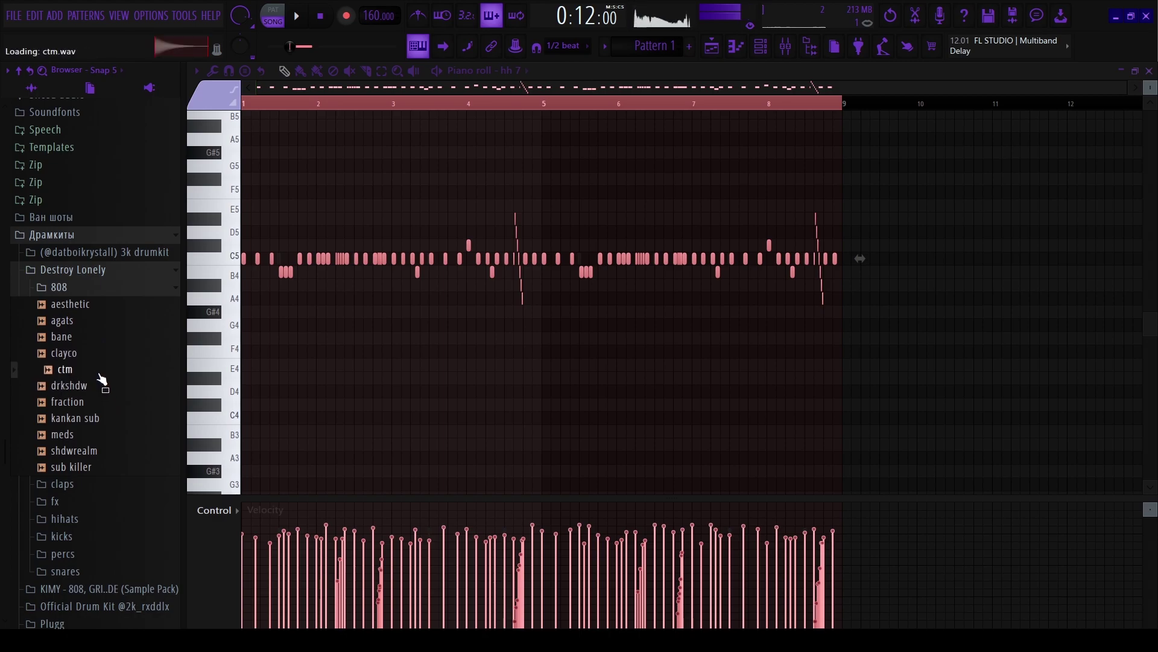
pyautogui.moveTo(242, 341); pyautogui.dragTo(755, 51)
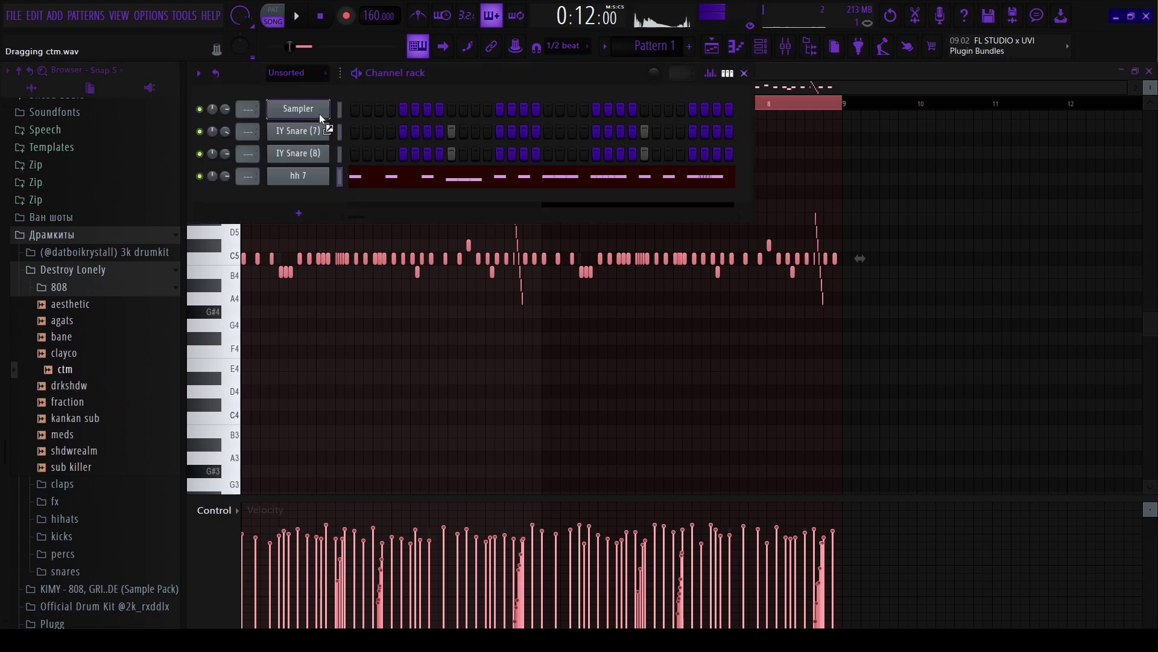
# Place a G#5 note for the ctm 808 at the start of bar 1 and mute both snare channels.
pyautogui.press('F7')
pyautogui.scroll(2, 260, 291)
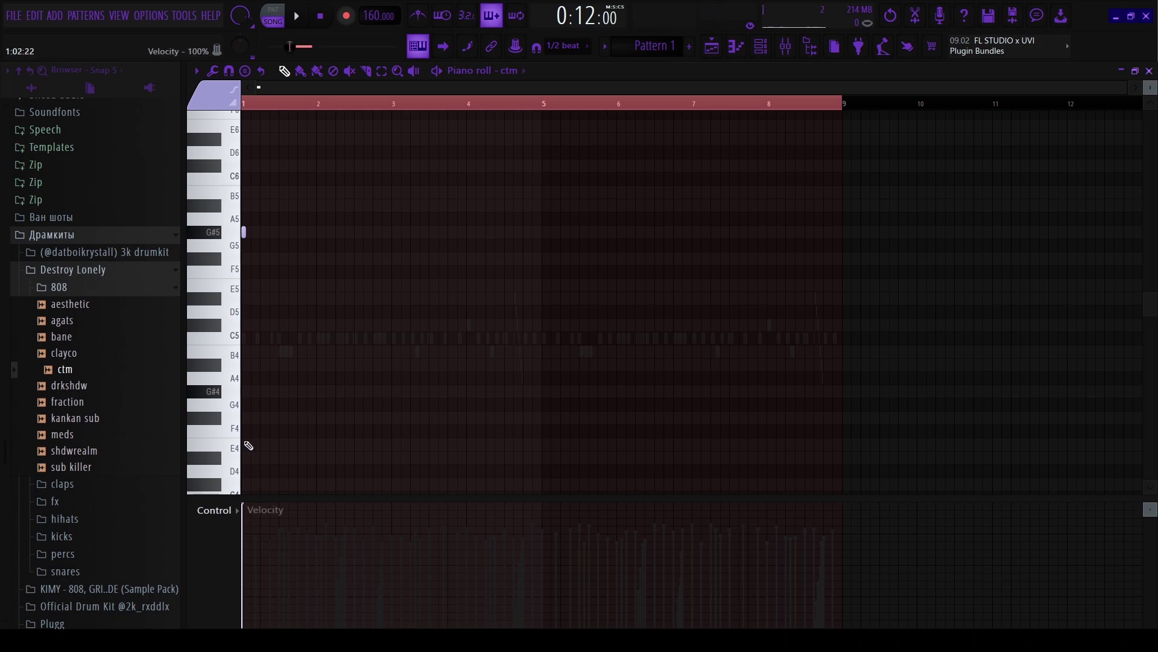
pyautogui.click(761, 46)
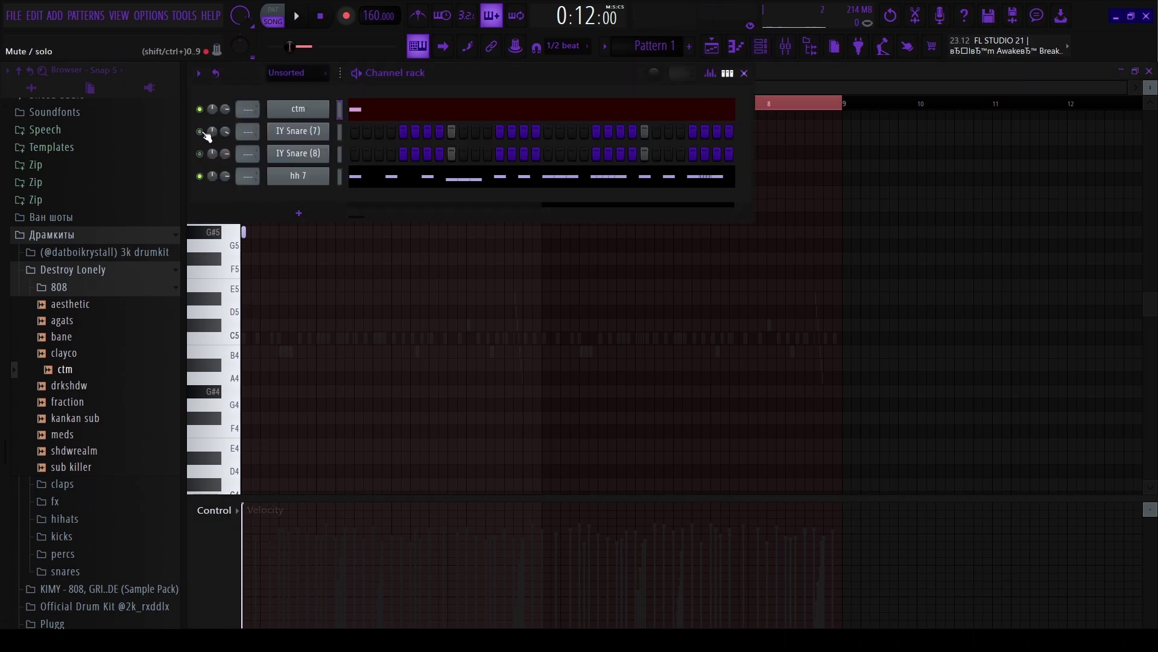
pyautogui.click(404, 112)
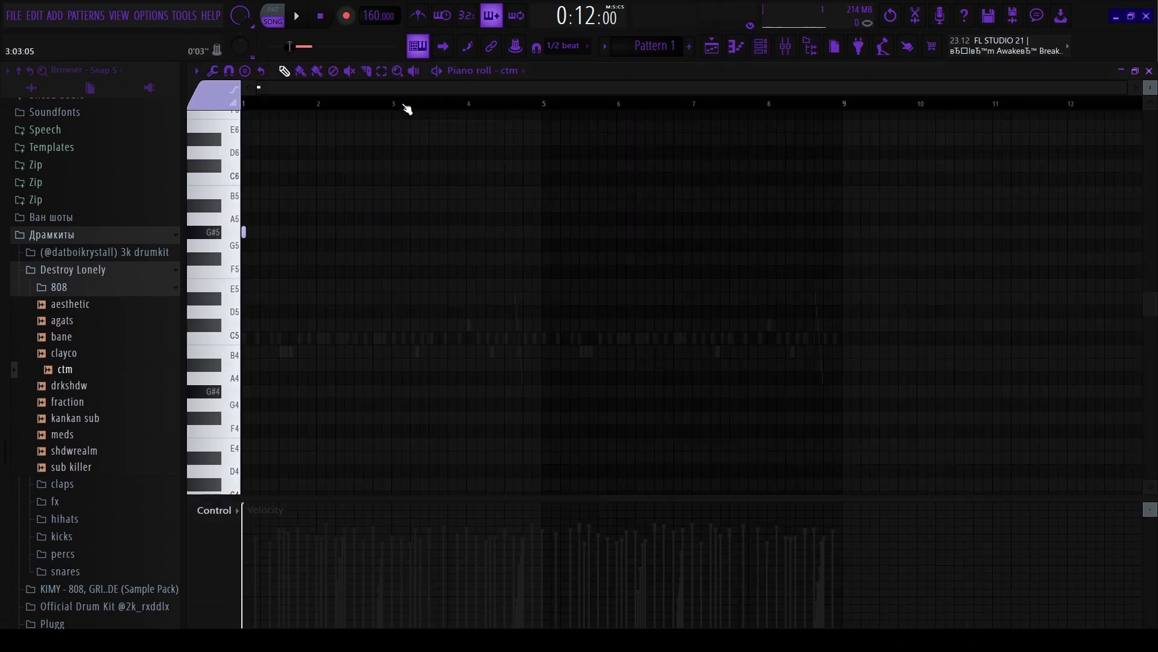
# Raise the first 808 note two octaves to G#7 and listen to it with the sample.
pyautogui.press('space')
pyautogui.scroll(8, 314, 337)
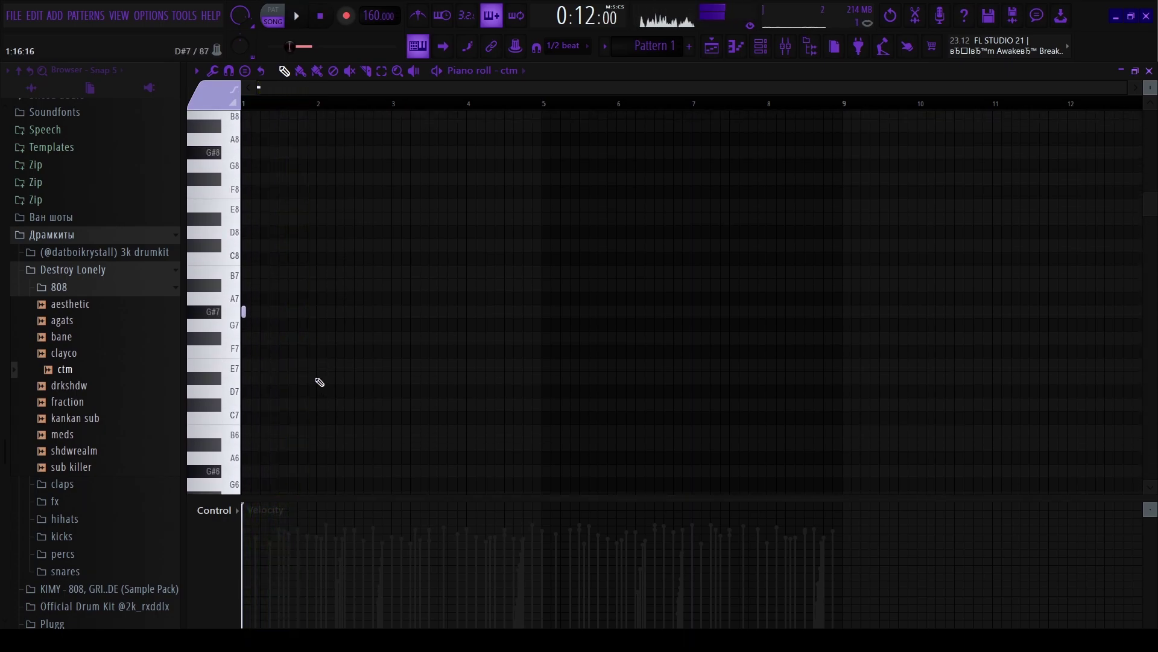
pyautogui.keyDown('ctrl'); pyautogui.scroll(2, 307, 382); pyautogui.keyUp('ctrl')
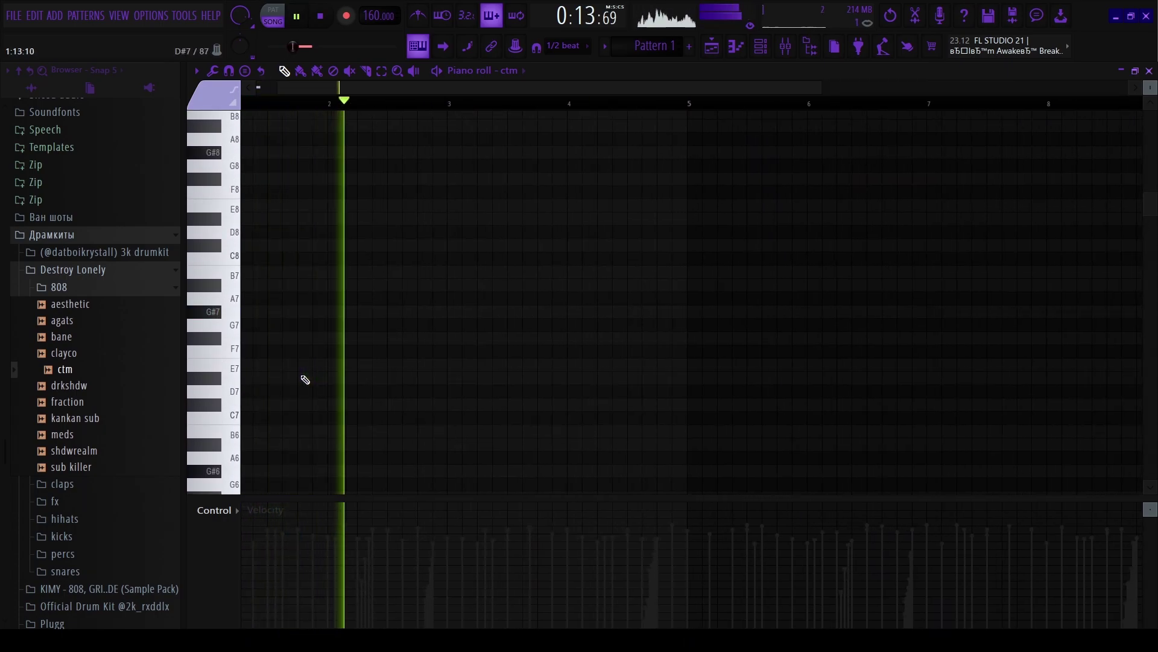
# Add a D#7 808 note at the start of bar 2, checking its pitch and position by playback.
pyautogui.press('space')
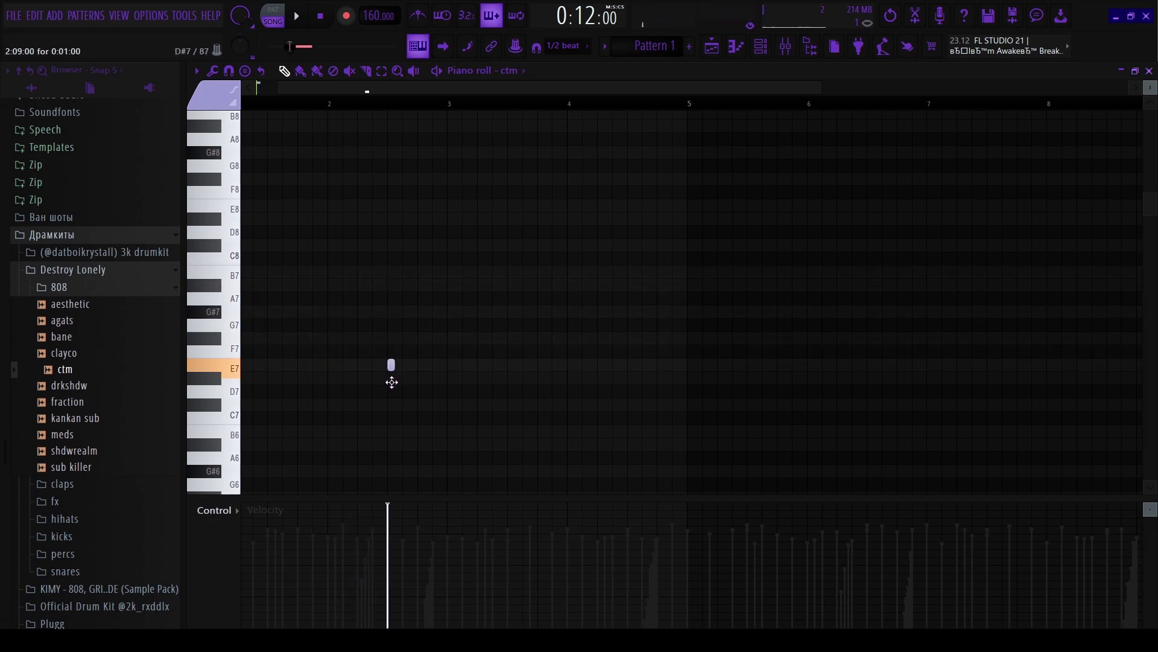
pyautogui.scroll(3, 326, 380)
pyautogui.keyDown('ctrl'); pyautogui.scroll(-3, 283, 376); pyautogui.keyUp('ctrl')
pyautogui.keyDown('ctrl'); pyautogui.scroll(2, 272, 380); pyautogui.keyUp('ctrl')
pyautogui.scroll(-4, 270, 380)
pyautogui.press('space')
pyautogui.keyDown('ctrl'); pyautogui.scroll(-2, 281, 374); pyautogui.keyUp('ctrl')
pyautogui.keyDown('ctrl'); pyautogui.scroll(2, 302, 380); pyautogui.keyUp('ctrl')
pyautogui.press('space')
# Inspect the miscellaneous settings of the ctm channel, close them and resume playback.
pyautogui.click(527, 70)
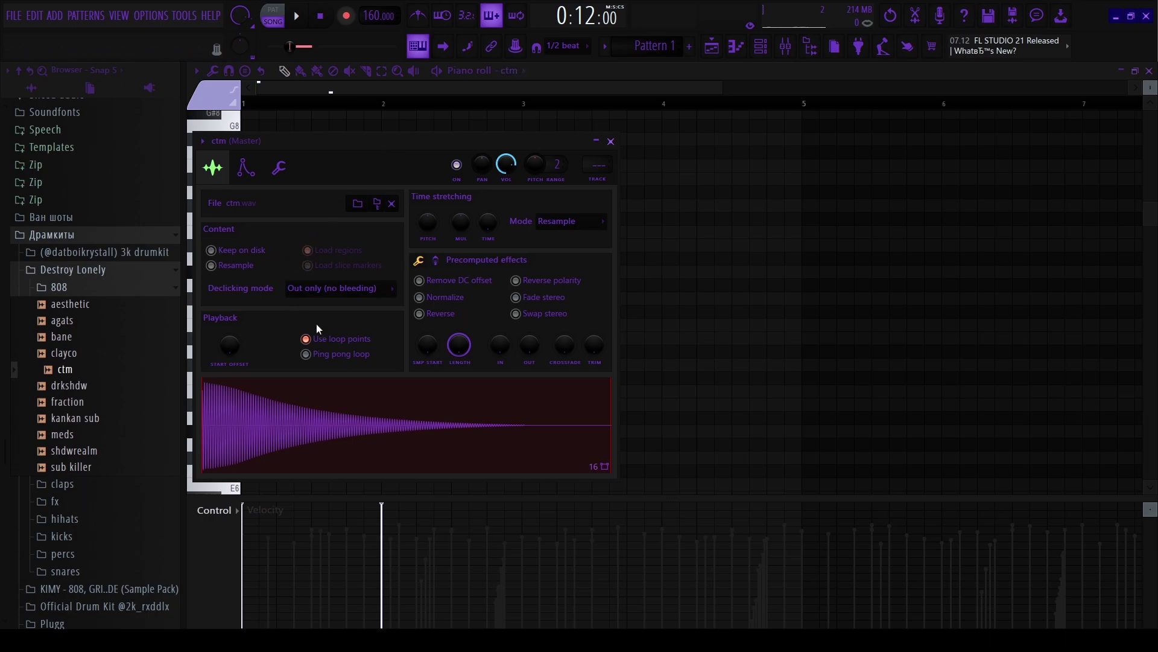
pyautogui.click(280, 168)
pyautogui.click(610, 141)
pyautogui.press('space')
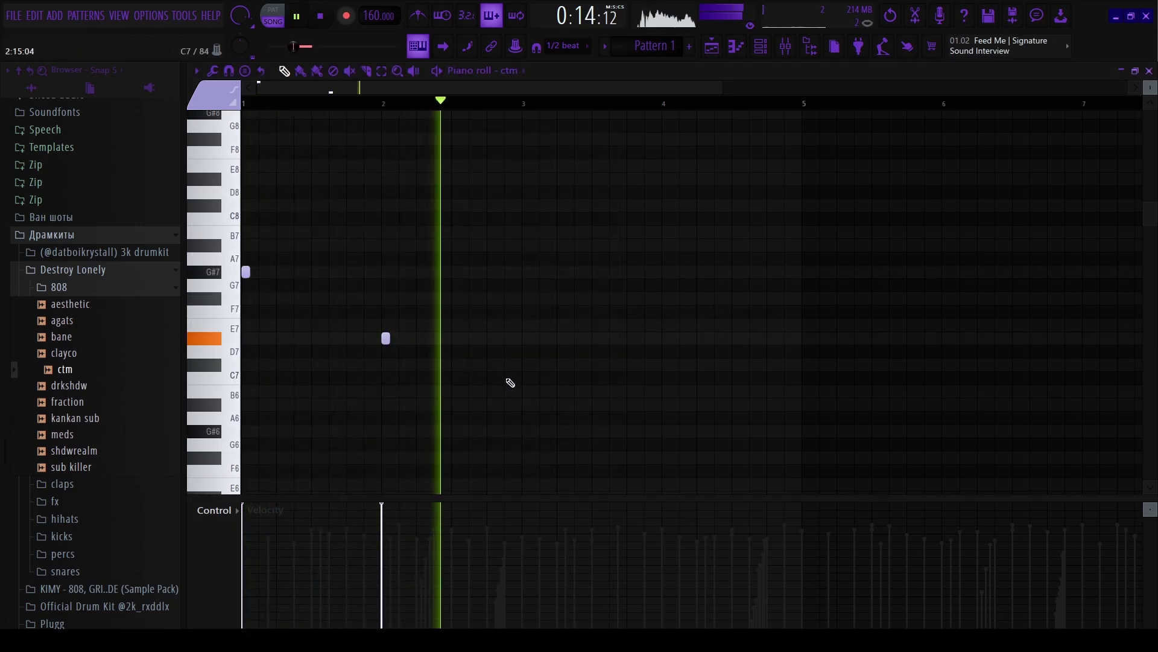
# Add 808 notes D7 at the start of bar 3 and D#7 at the start of bar 4, listening between placements.
pyautogui.press('space')
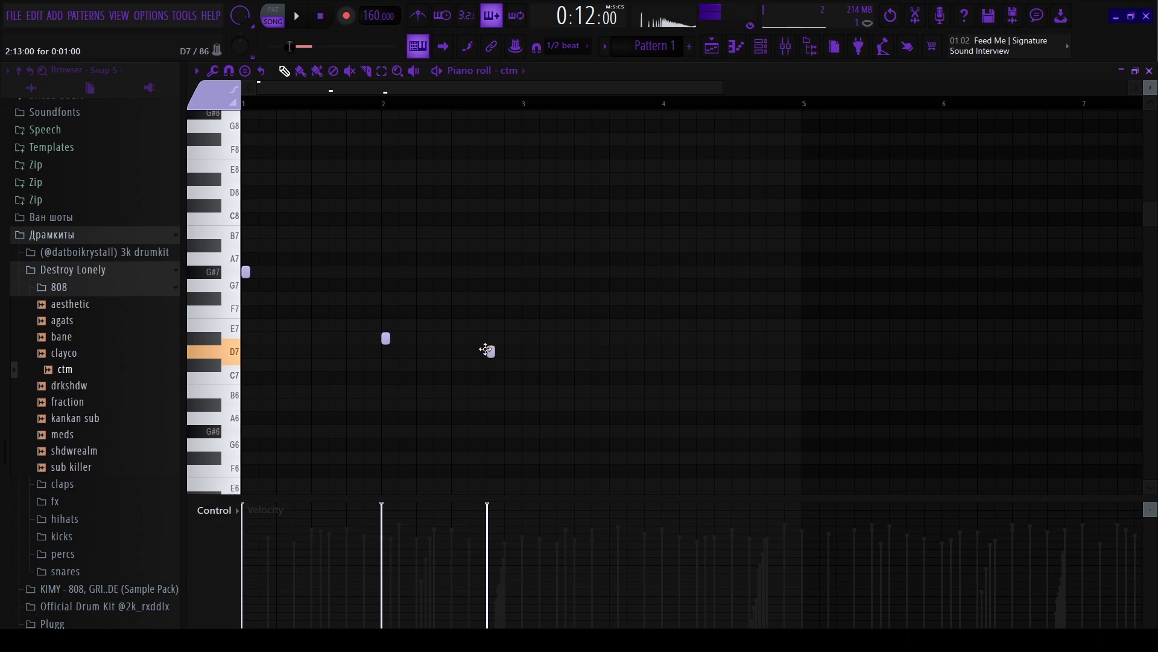
pyautogui.press('space')
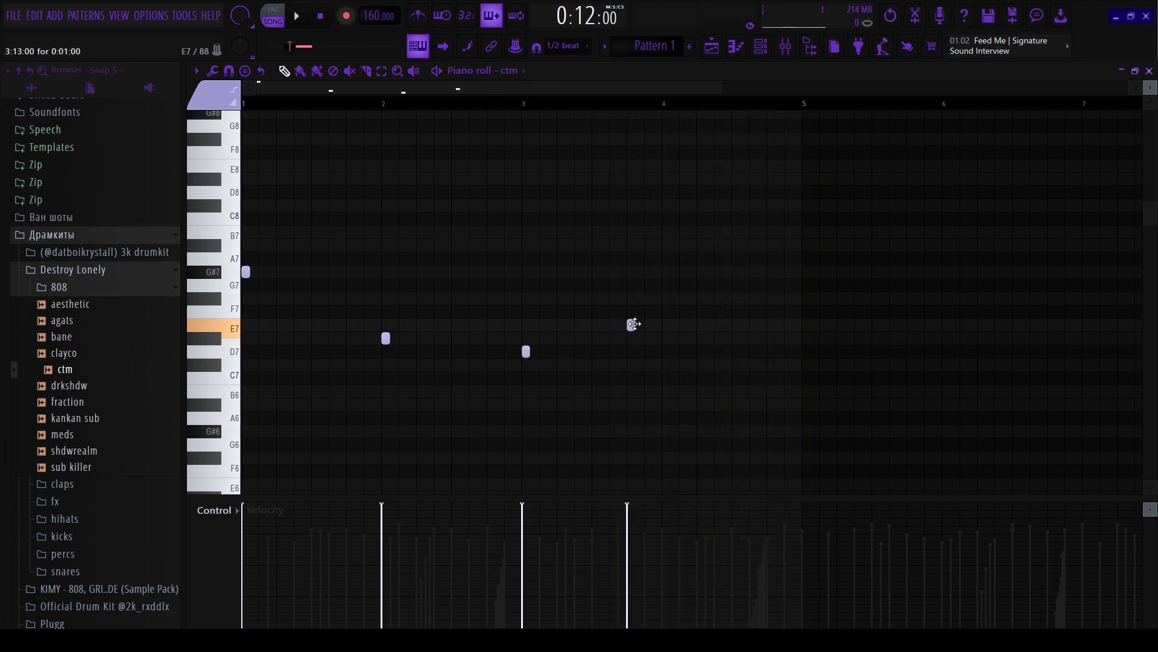
pyautogui.press('space')
pyautogui.scroll(-3, 461, 335)
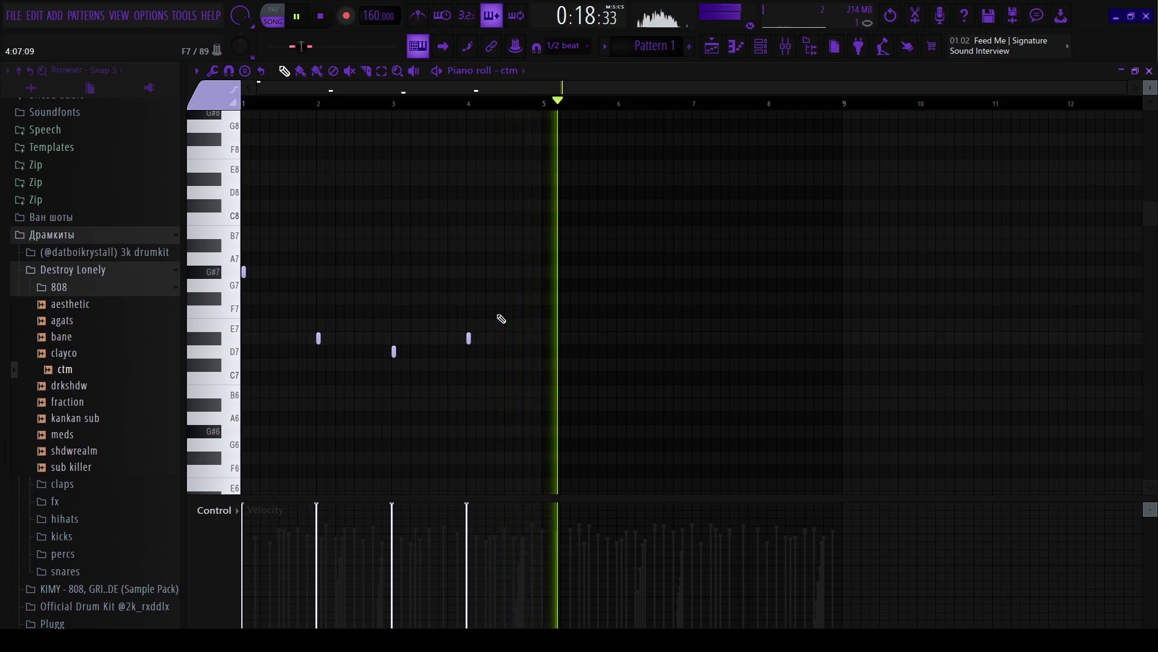
# Add an A#6 808 note on step 13 of bar 4, raise it an octave to A#7 and listen.
pyautogui.press('space')
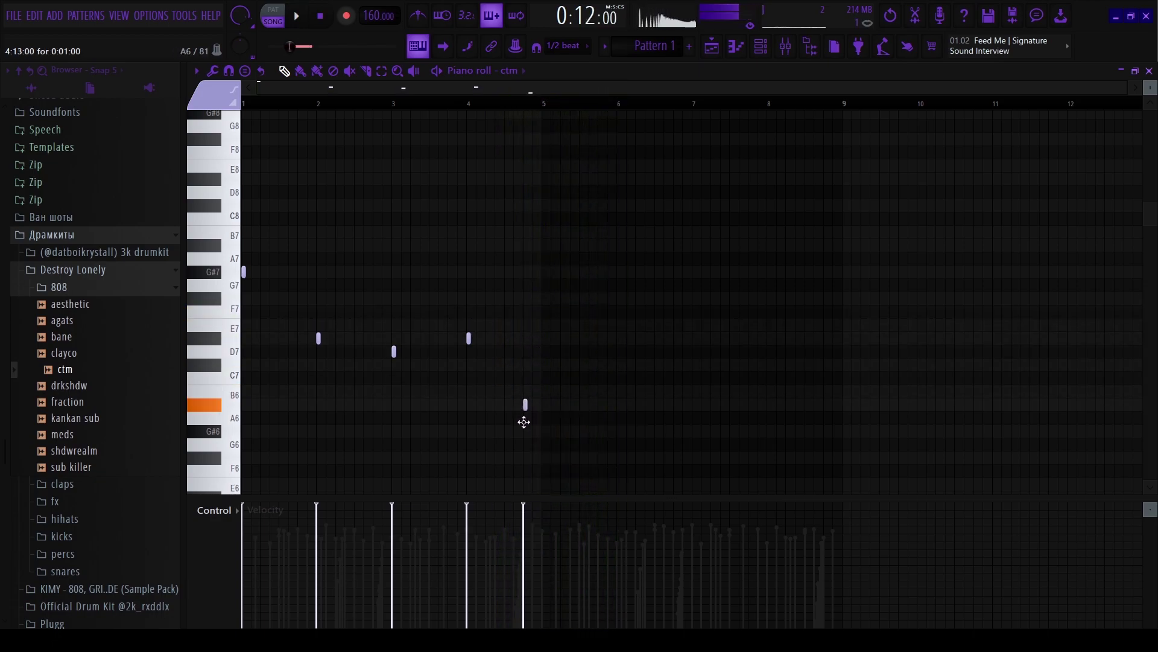
pyautogui.press('space')
pyautogui.scroll(3, 371, 325)
pyautogui.scroll(-3, 375, 322)
pyautogui.scroll(3, 379, 326)
pyautogui.scroll(-2, 458, 349)
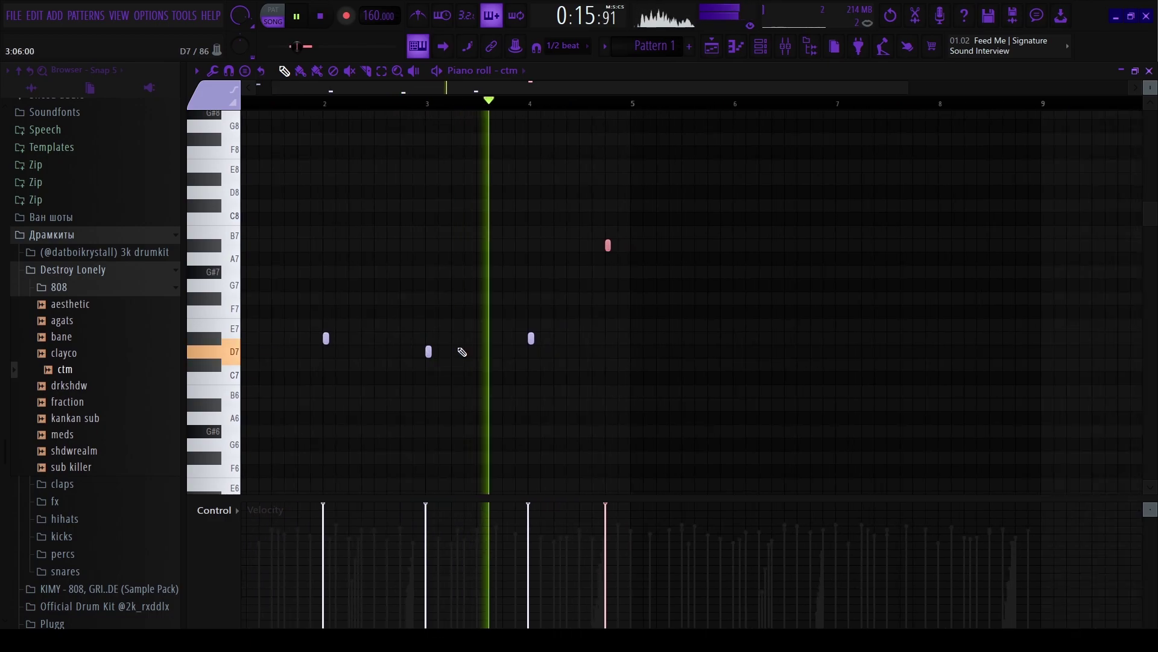
# Delete the A#7 note in bar 4, lower the 808 line two octaves and duplicate bars 1–4 into bars 5–8.
pyautogui.scroll(-2, 476, 362)
pyautogui.scroll(3, 486, 370)
pyautogui.scroll(-3, 491, 367)
pyautogui.scroll(4, 519, 361)
pyautogui.scroll(-4, 548, 107)
pyautogui.hotkey('ctrl', 'a')
pyautogui.hotkey('ctrl', 'b')
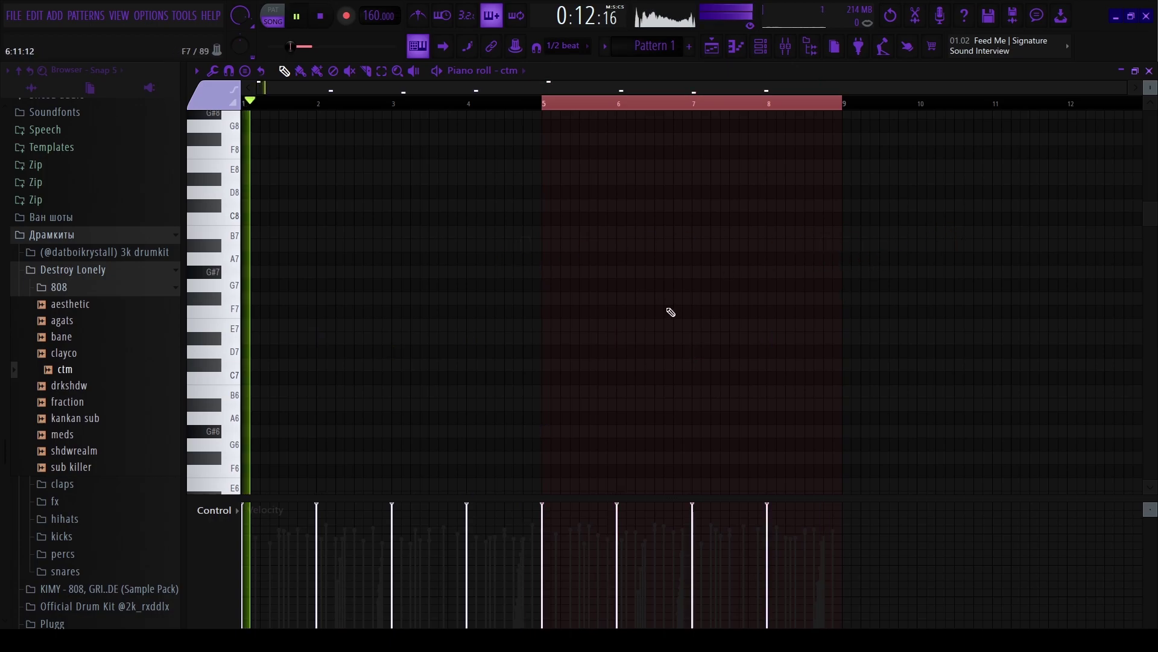
# Review the placement of the duplicated 808 notes across bars 1 to 8 during playback.
pyautogui.scroll(-5, 393, 362)
pyautogui.scroll(3, 316, 362)
pyautogui.scroll(-3, 316, 371)
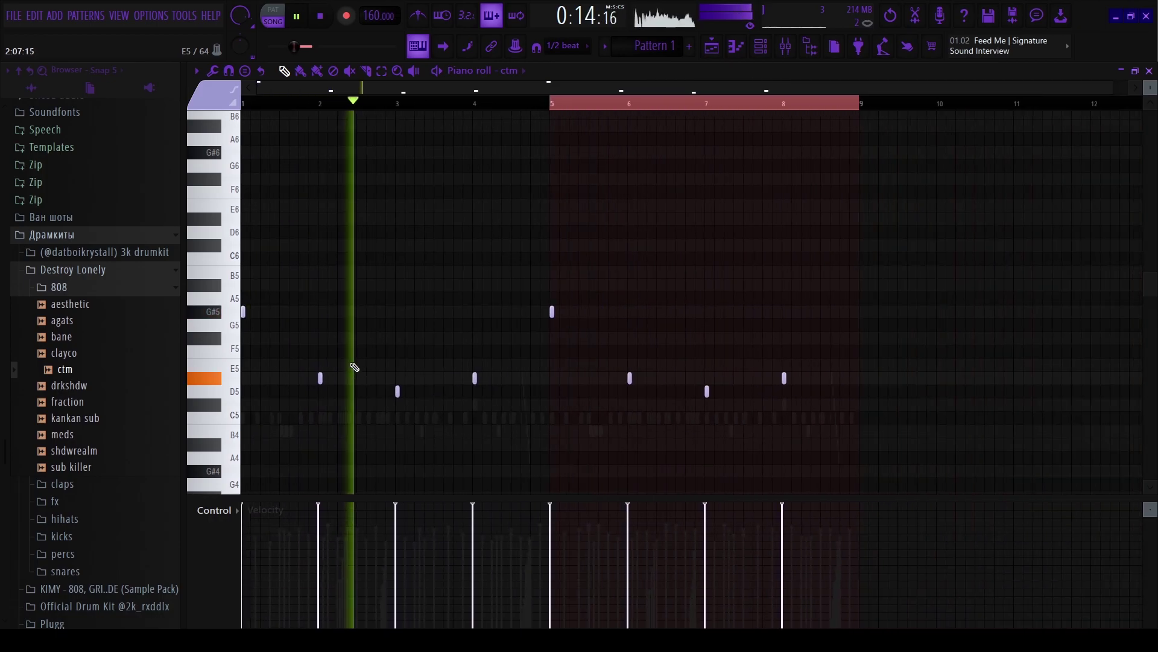
pyautogui.scroll(3, 403, 383)
pyautogui.scroll(-3, 448, 391)
pyautogui.scroll(3, 487, 403)
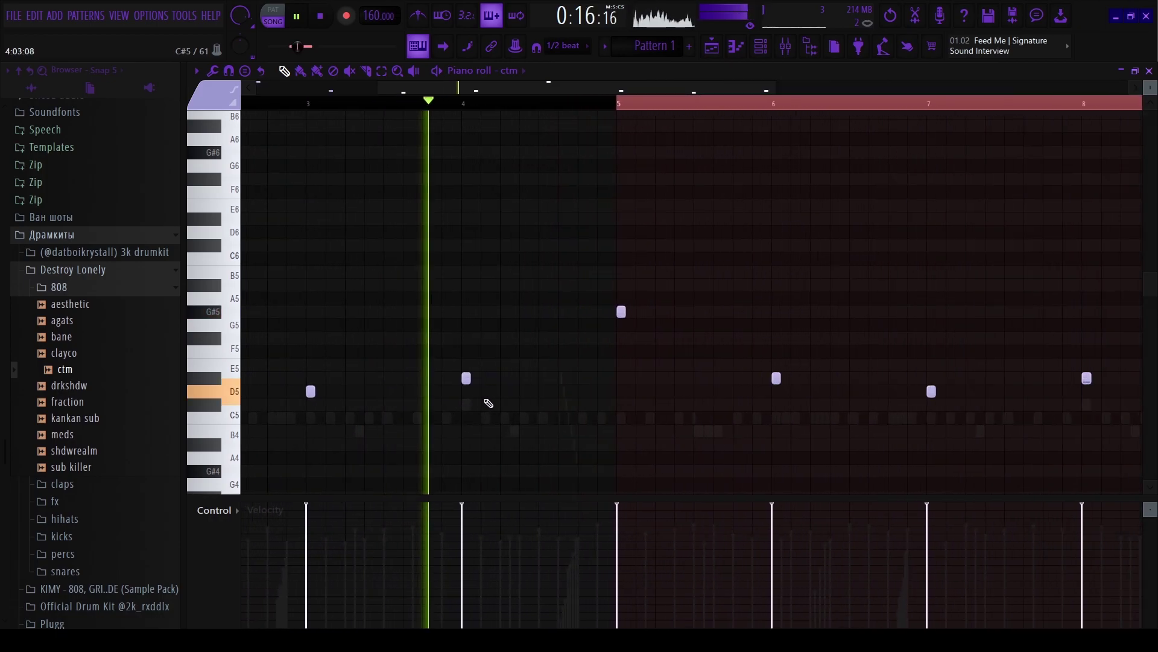
pyautogui.scroll(-3, 488, 403)
pyautogui.scroll(4, 538, 395)
pyautogui.scroll(-3, 562, 407)
pyautogui.scroll(3, 595, 396)
pyautogui.scroll(-3, 628, 396)
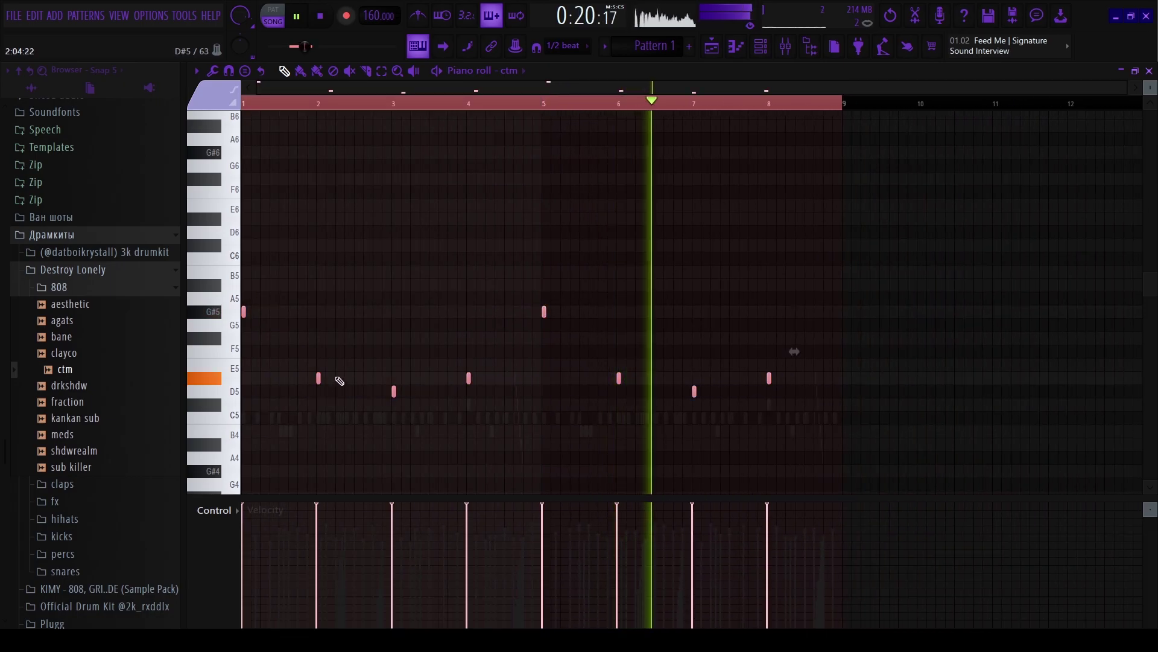
# Add G#5 808 notes on steps 7 and 13 of bar 1 and check the ctm channel's settings.
pyautogui.scroll(3, 279, 336)
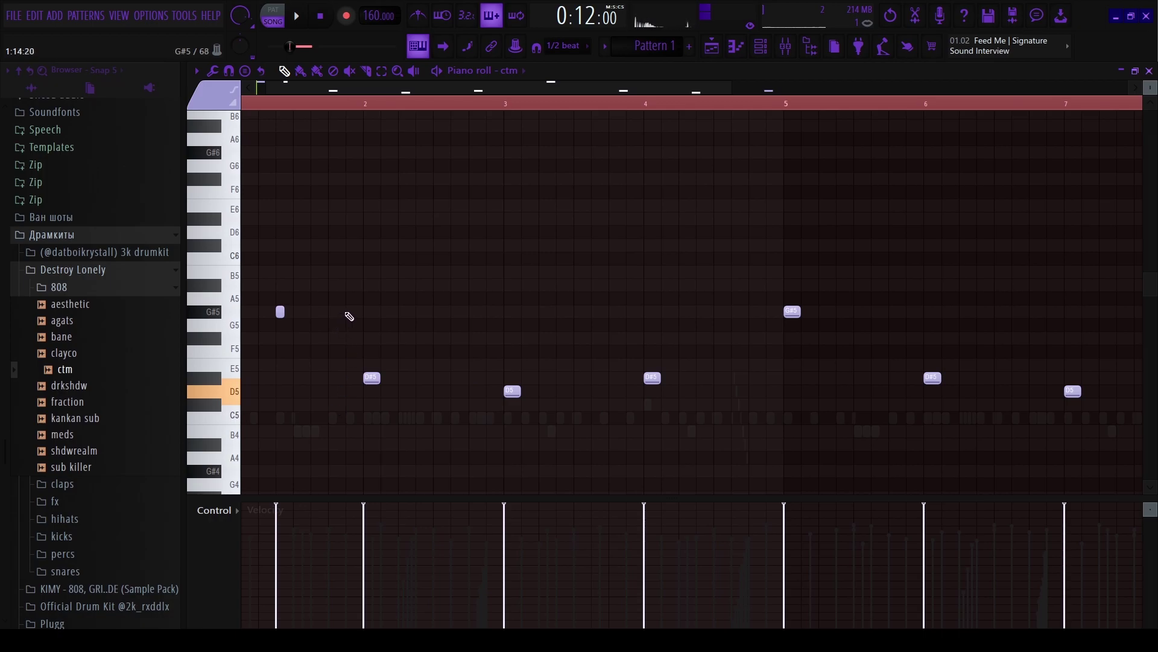
pyautogui.scroll(1, 313, 317)
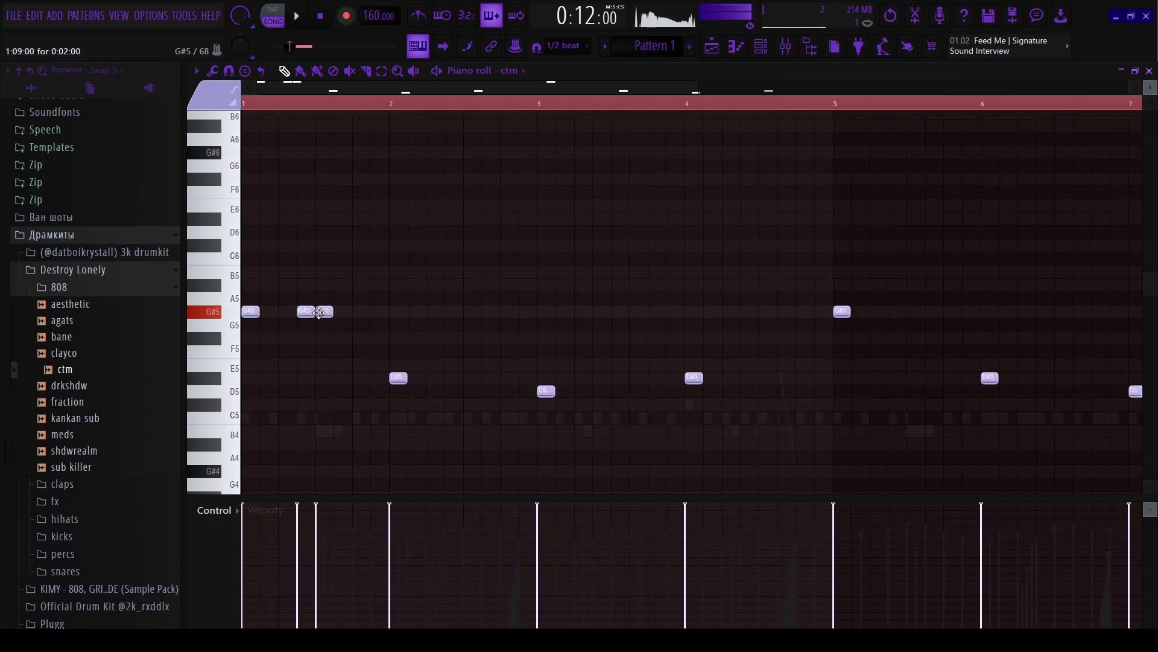
pyautogui.press('space')
pyautogui.press('space')
pyautogui.click(509, 72)
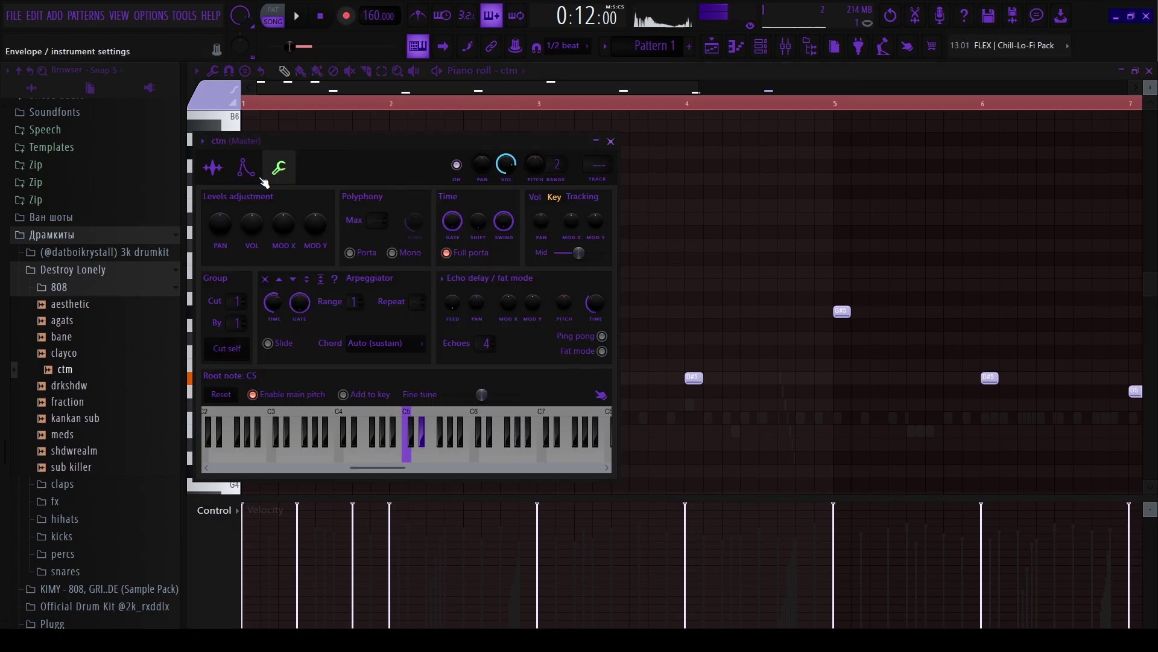
pyautogui.press('Escape')
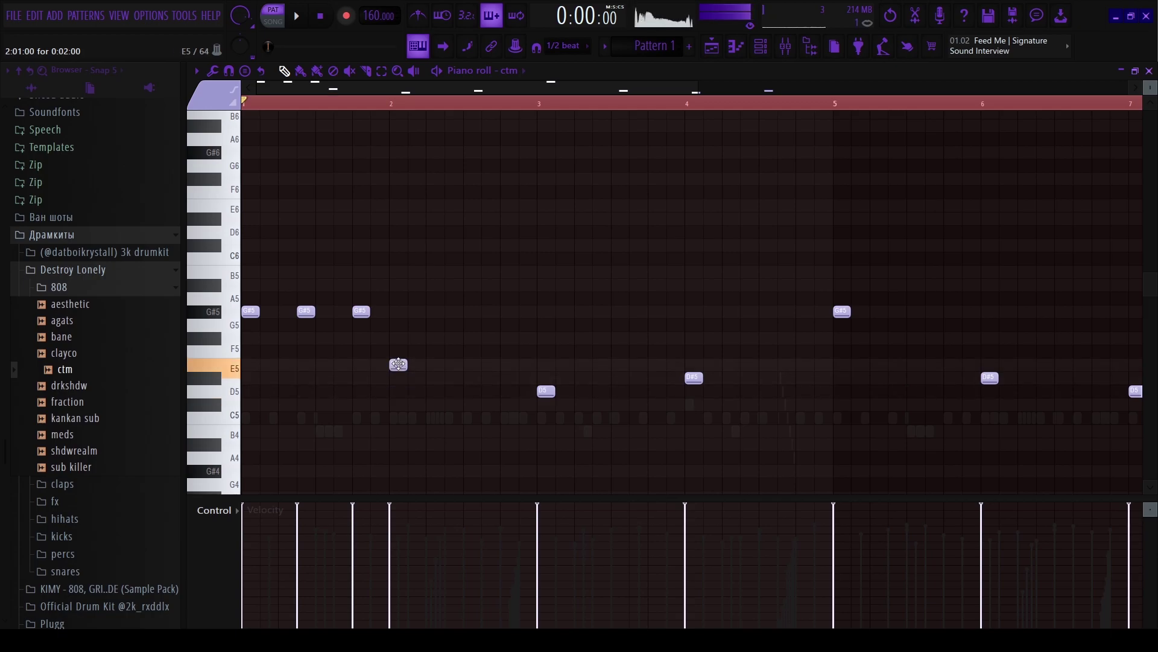
# Raise the 808 note at the start of bar 2 to E5, add another E5 on step 11 and listen in song mode.
pyautogui.press('space')
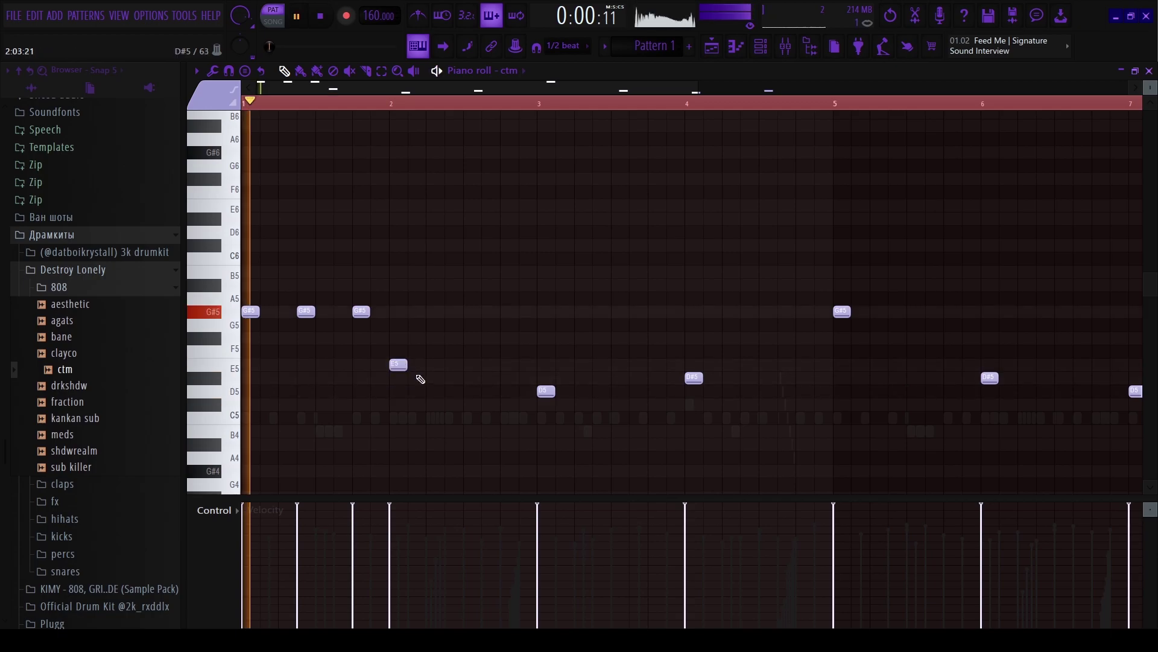
pyautogui.click(485, 365)
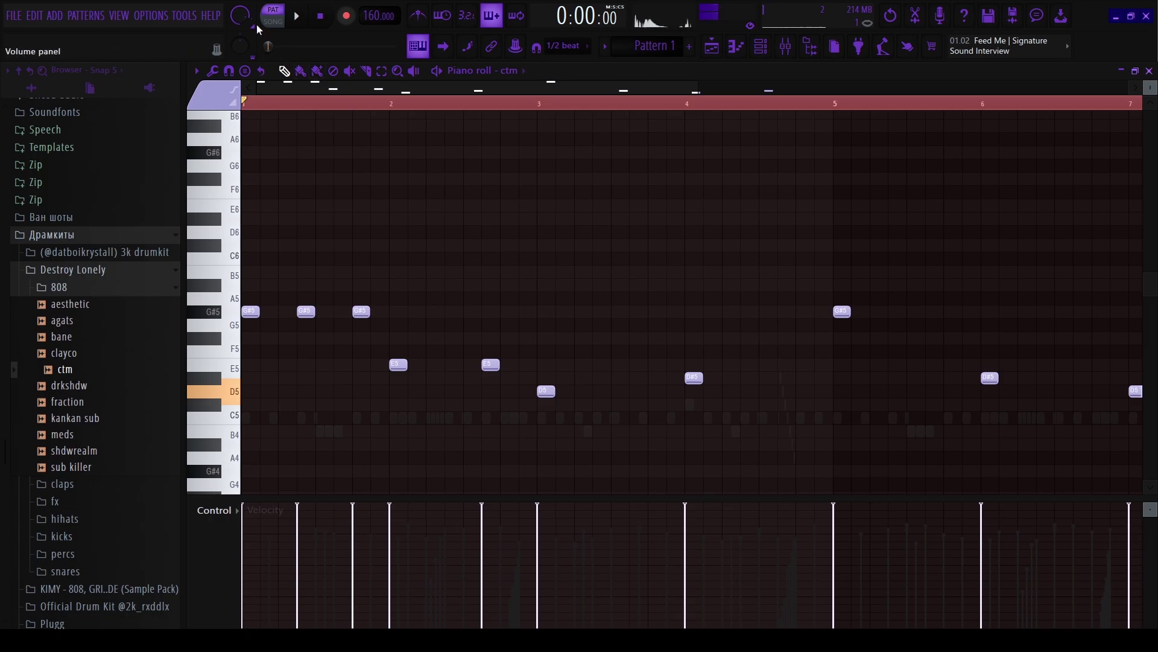
pyautogui.press('space')
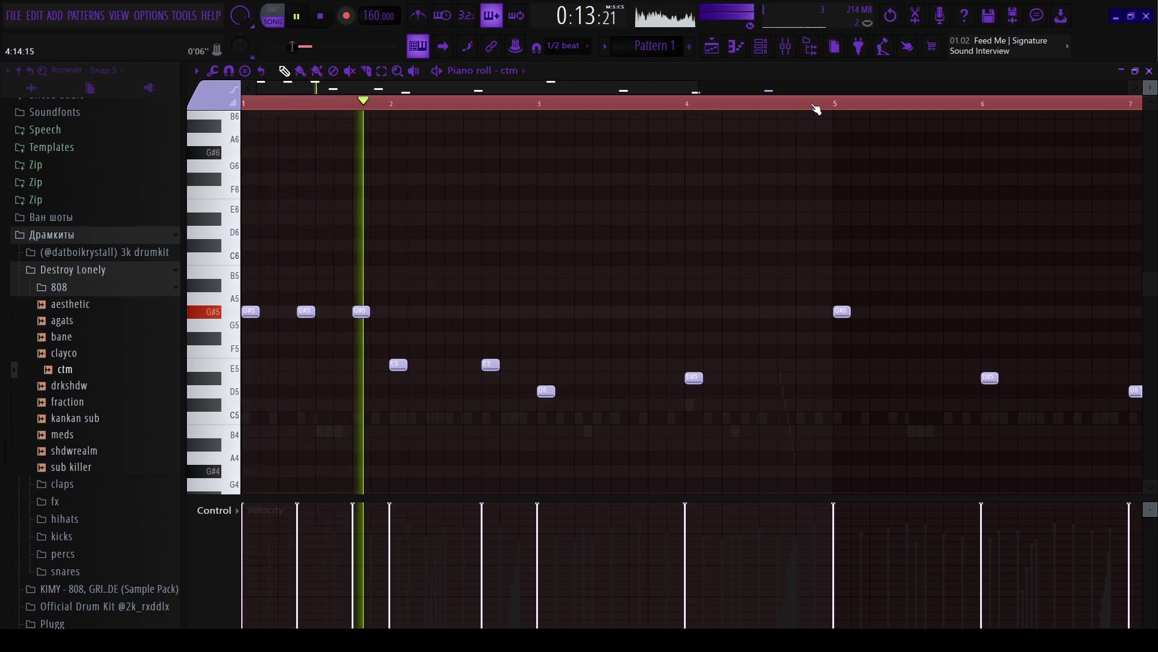
pyautogui.press('space')
# Mute the hh 7 channel and restart playback with the 808 piano roll in view.
pyautogui.click(759, 55)
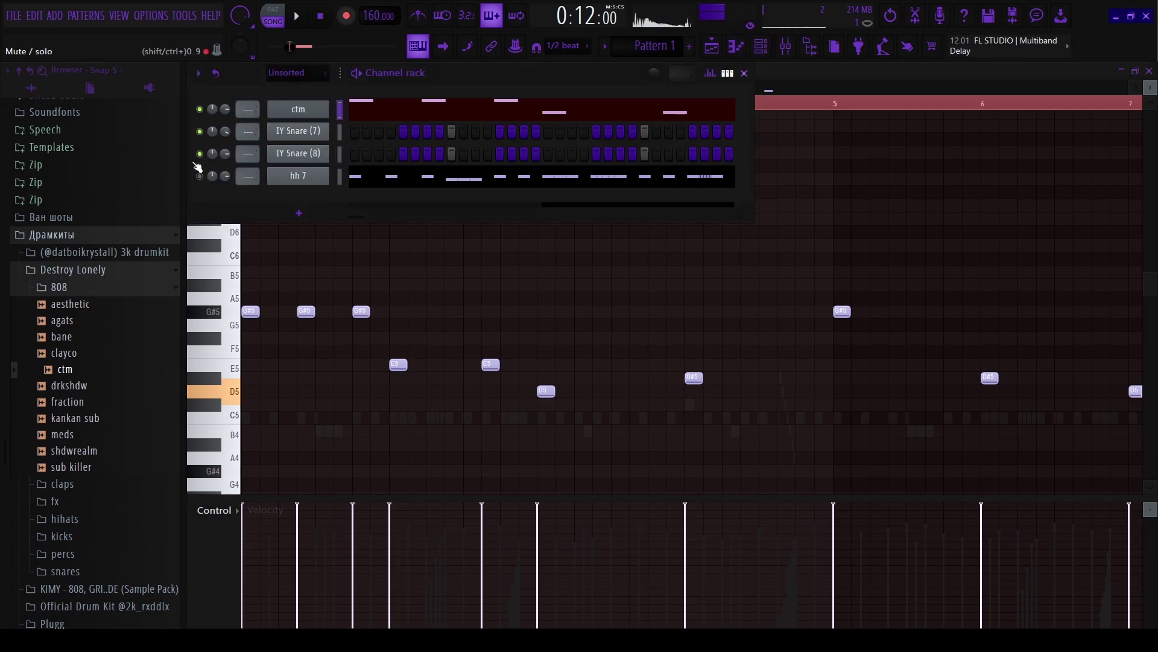
pyautogui.press('F6')
pyautogui.press('space')
pyautogui.scroll(-2, 306, 370)
pyautogui.scroll(2, 300, 380)
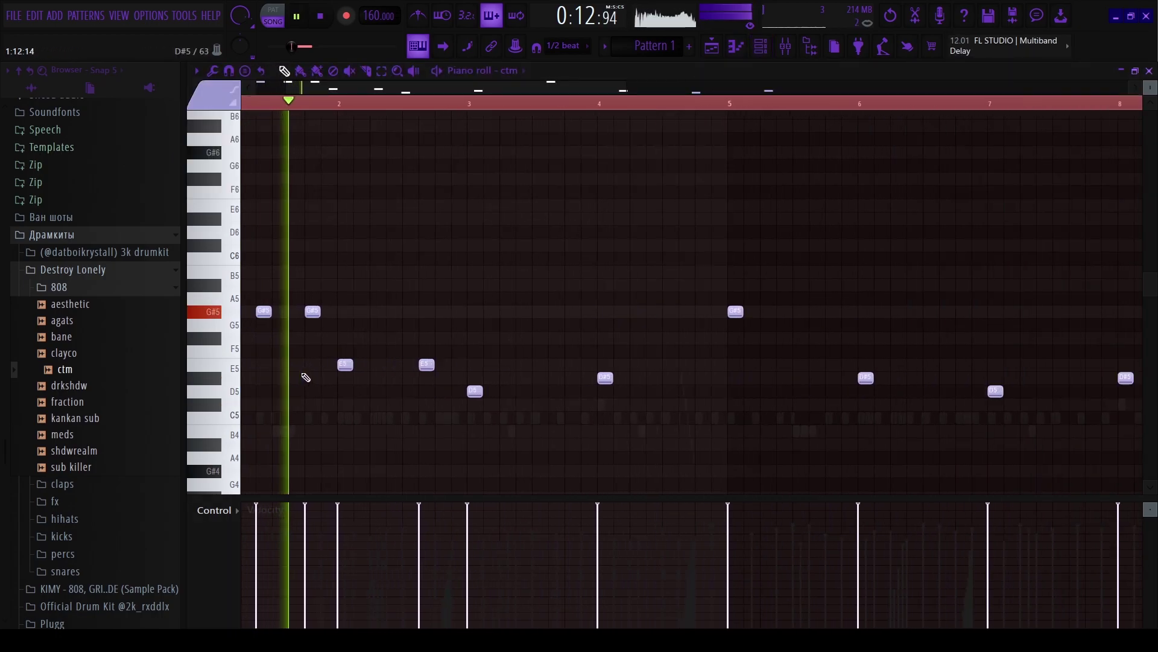
# Listen through bars 1 to 3 and add a second D5 808 note on step 5 of bar 3.
pyautogui.scroll(-2, 356, 398)
pyautogui.scroll(2, 368, 404)
pyautogui.scroll(-3, 392, 411)
pyautogui.scroll(2, 400, 408)
pyautogui.scroll(-2, 408, 406)
pyautogui.scroll(2, 426, 414)
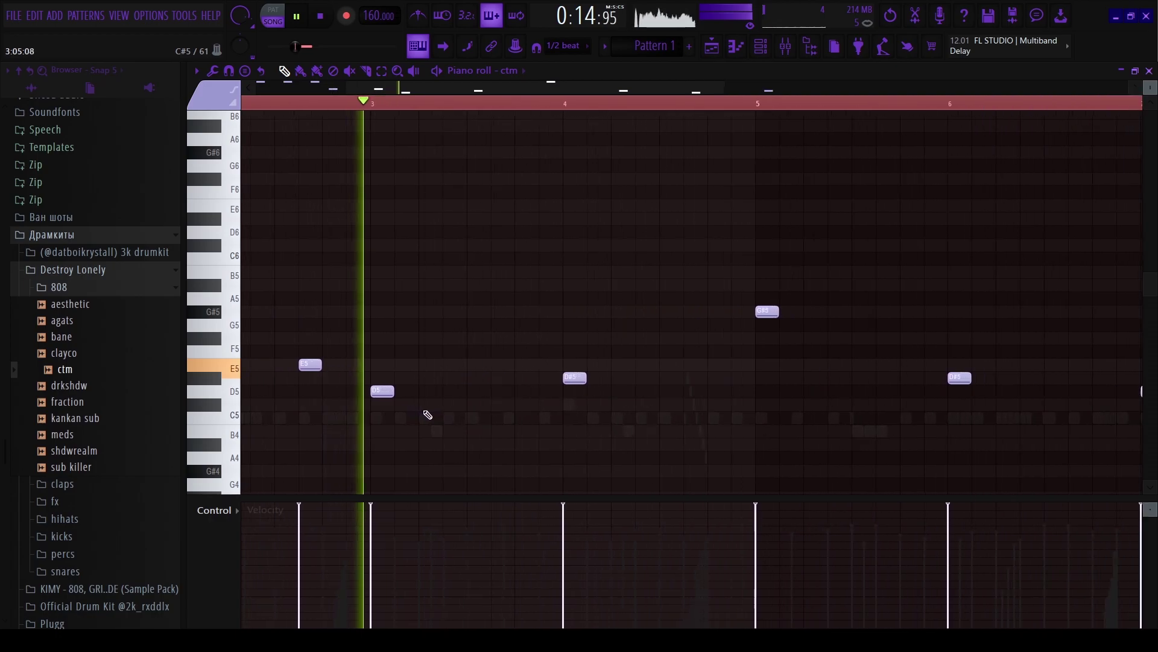
pyautogui.scroll(-3, 440, 410)
pyautogui.scroll(1, 462, 403)
pyautogui.keyDown('ctrl'); pyautogui.scroll(1, 463, 403); pyautogui.keyUp('ctrl')
pyautogui.click(465, 392)
pyautogui.press('space')
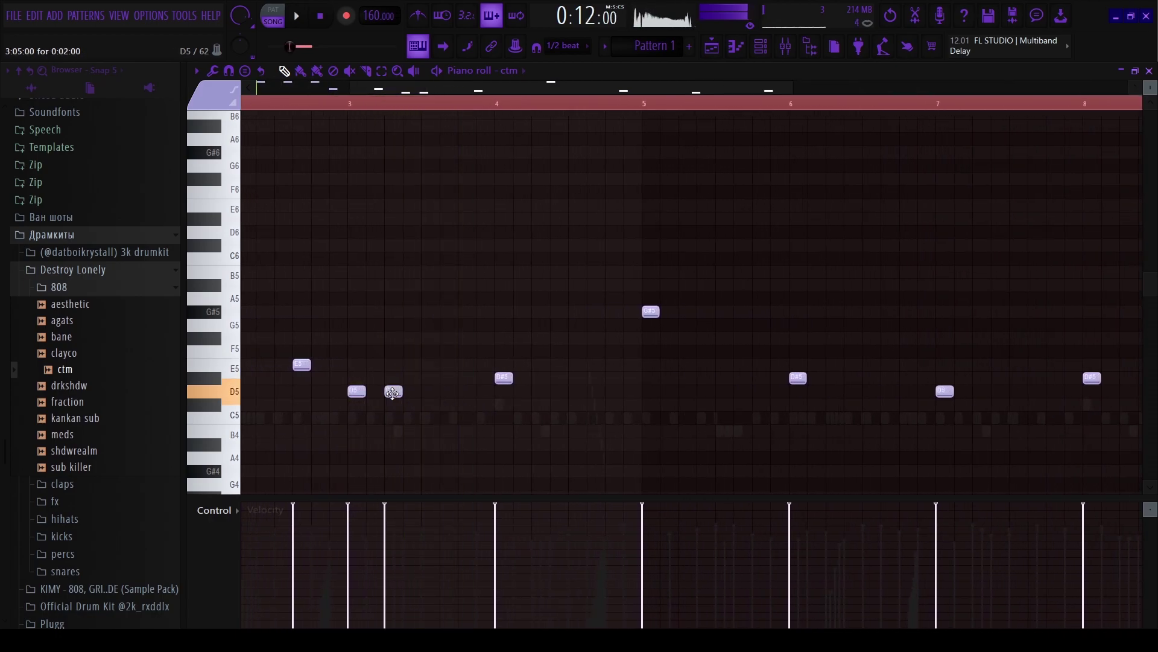
# Move the second D5 note of bar 3 to step 7 and add D5 notes on steps 11 and 13, listening along.
pyautogui.press('space')
pyautogui.keyDown('ctrl'); pyautogui.scroll(-2, 456, 402); pyautogui.keyUp('ctrl')
pyautogui.keyDown('ctrl'); pyautogui.scroll(2, 449, 404); pyautogui.keyUp('ctrl')
pyautogui.keyDown('ctrl'); pyautogui.scroll(-2, 468, 406); pyautogui.keyUp('ctrl')
pyautogui.keyDown('ctrl'); pyautogui.scroll(3, 423, 399); pyautogui.keyUp('ctrl')
pyautogui.keyDown('ctrl'); pyautogui.scroll(-4, 416, 401); pyautogui.keyUp('ctrl')
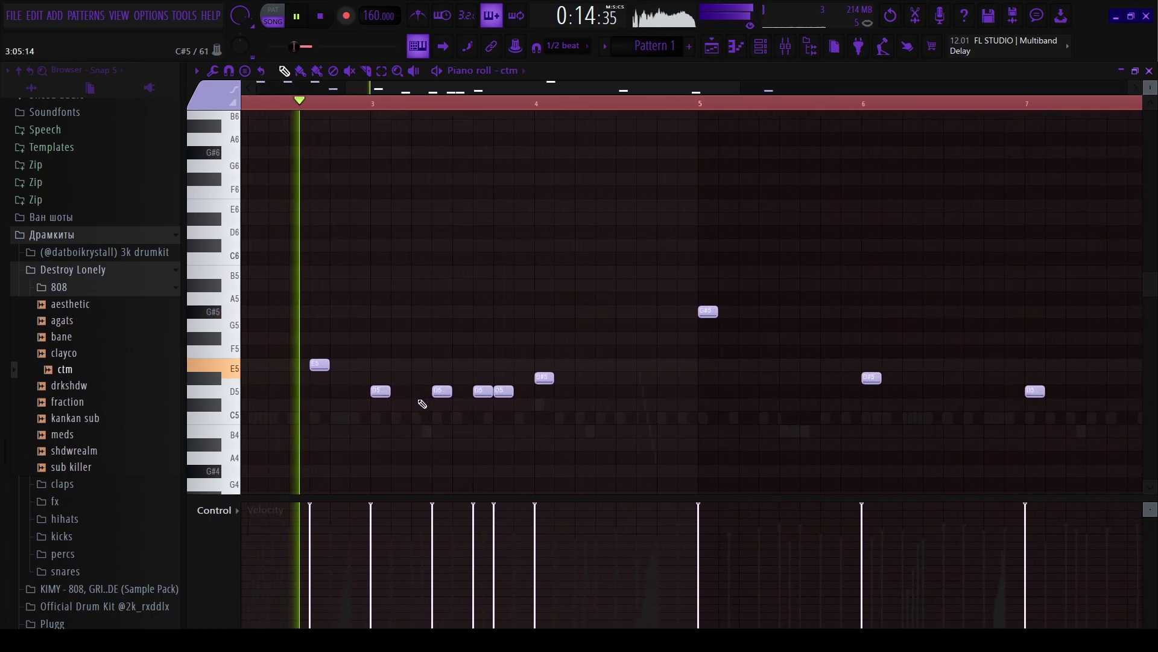
pyautogui.keyDown('ctrl'); pyautogui.scroll(3, 476, 420); pyautogui.keyUp('ctrl')
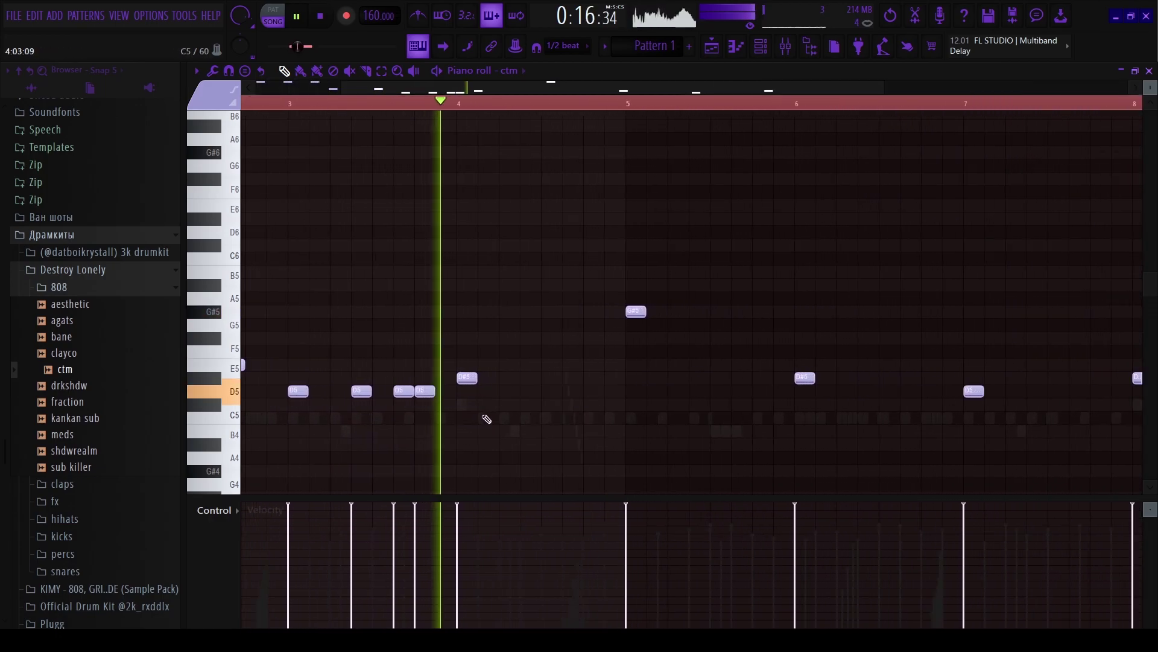
# Raise the 808 note at the start of bar 4 to E5 and add two more E5 notes in the bar's second half.
pyautogui.keyDown('ctrl'); pyautogui.scroll(-1, 501, 398); pyautogui.keyUp('ctrl')
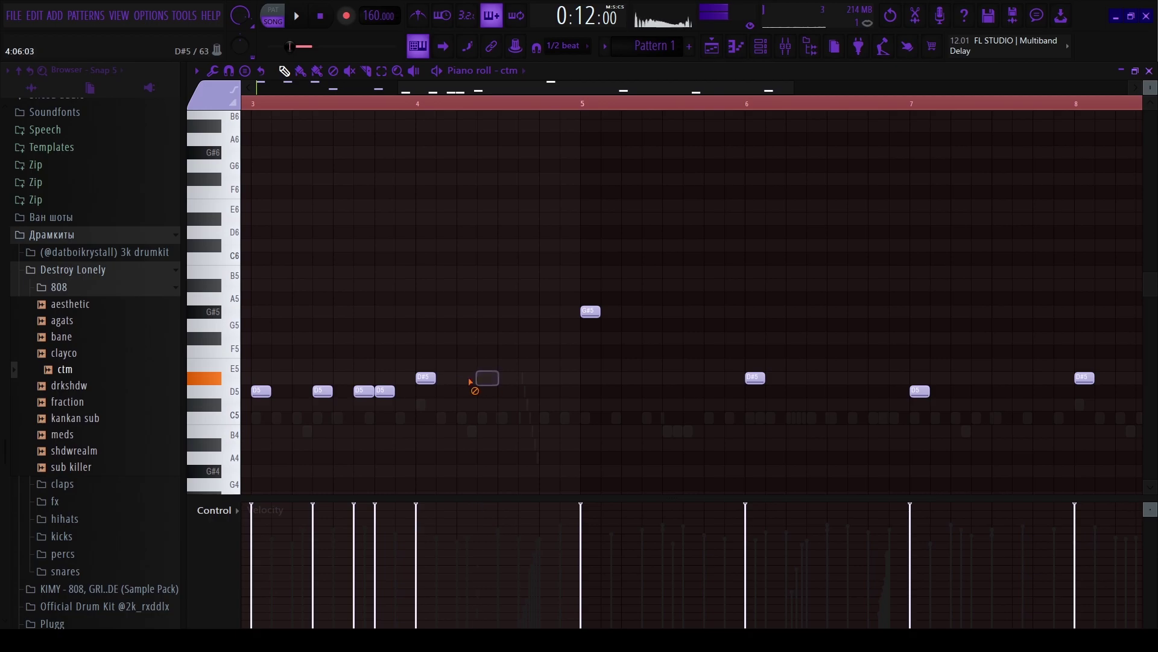
pyautogui.moveTo(429, 378); pyautogui.dragTo(429, 366)
pyautogui.click(555, 372)
# Replace the old 808 notes in bars 5–8 with a copy of the reworked notes from bars 1–4.
pyautogui.keyDown('ctrl'); pyautogui.scroll(-3, 555, 372); pyautogui.keyUp('ctrl')
pyautogui.keyDown('ctrl'); pyautogui.moveTo(914, 266); pyautogui.dragTo(542, 469); pyautogui.keyUp('ctrl')
pyautogui.press('Delete')
pyautogui.keyDown('ctrl'); pyautogui.moveTo(681, 253); pyautogui.dragTo(61, 567); pyautogui.keyUp('ctrl')
pyautogui.keyDown('shift'); pyautogui.moveTo(306, 231); pyautogui.dragTo(600, 223); pyautogui.keyUp('shift')
# Route the ctm 808 to mixer insert 2 and the playlist sample clip to insert 1.
pyautogui.press('space')
pyautogui.click(786, 46)
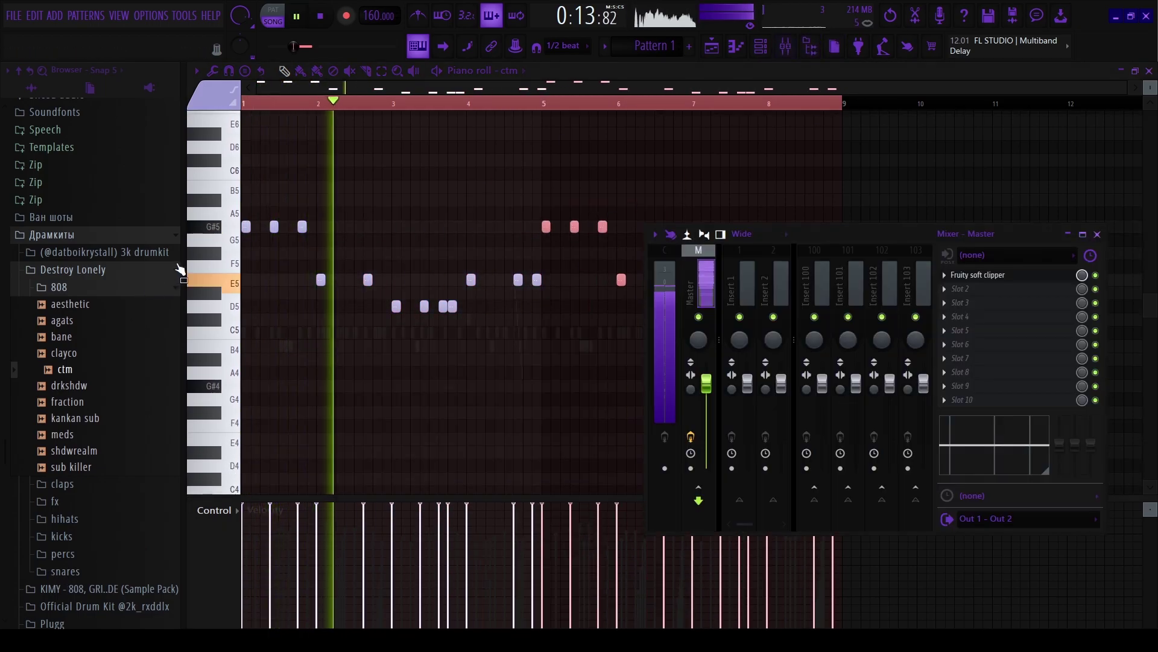
pyautogui.click(768, 290)
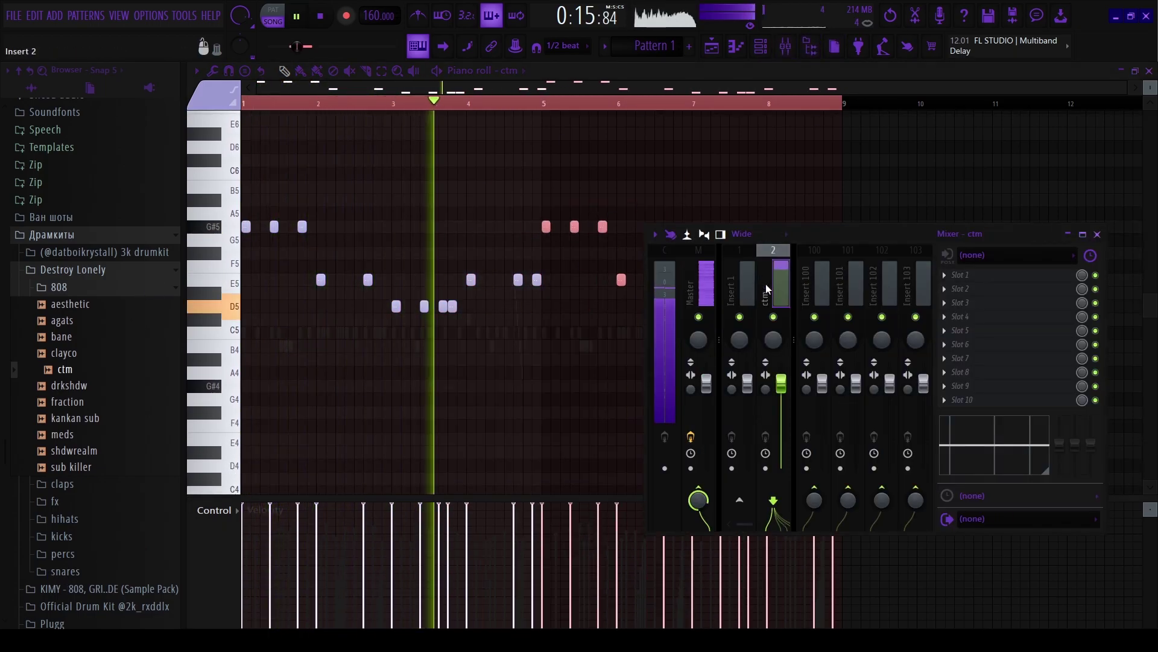
pyautogui.click(712, 46)
pyautogui.doubleClick(452, 133)
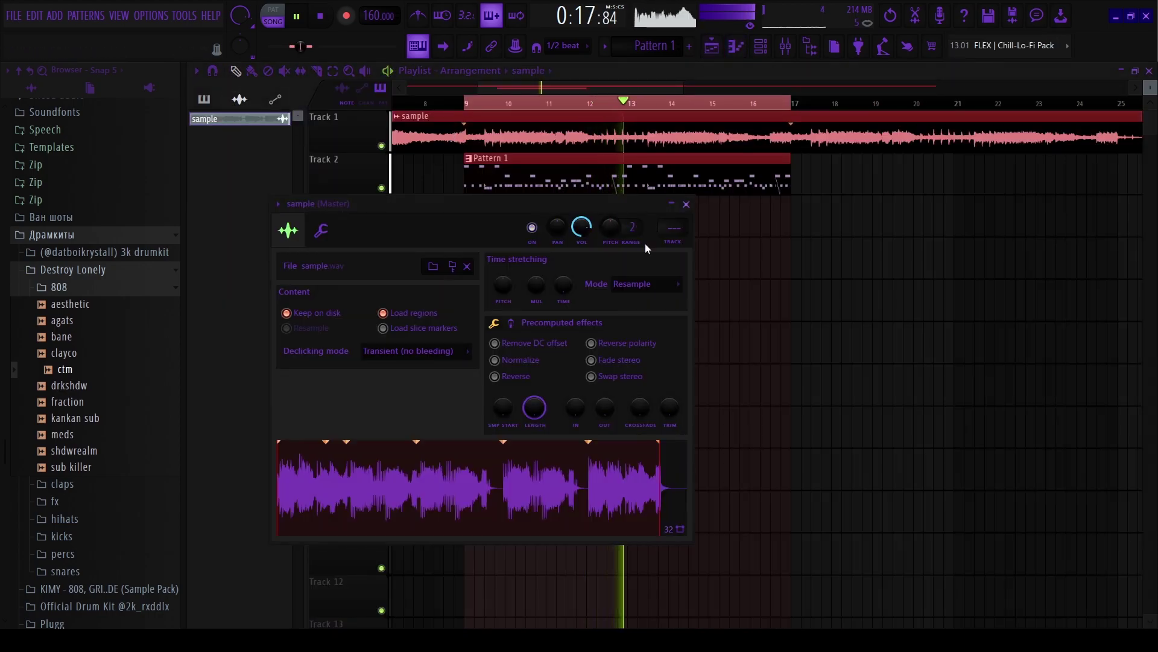
pyautogui.click(674, 232)
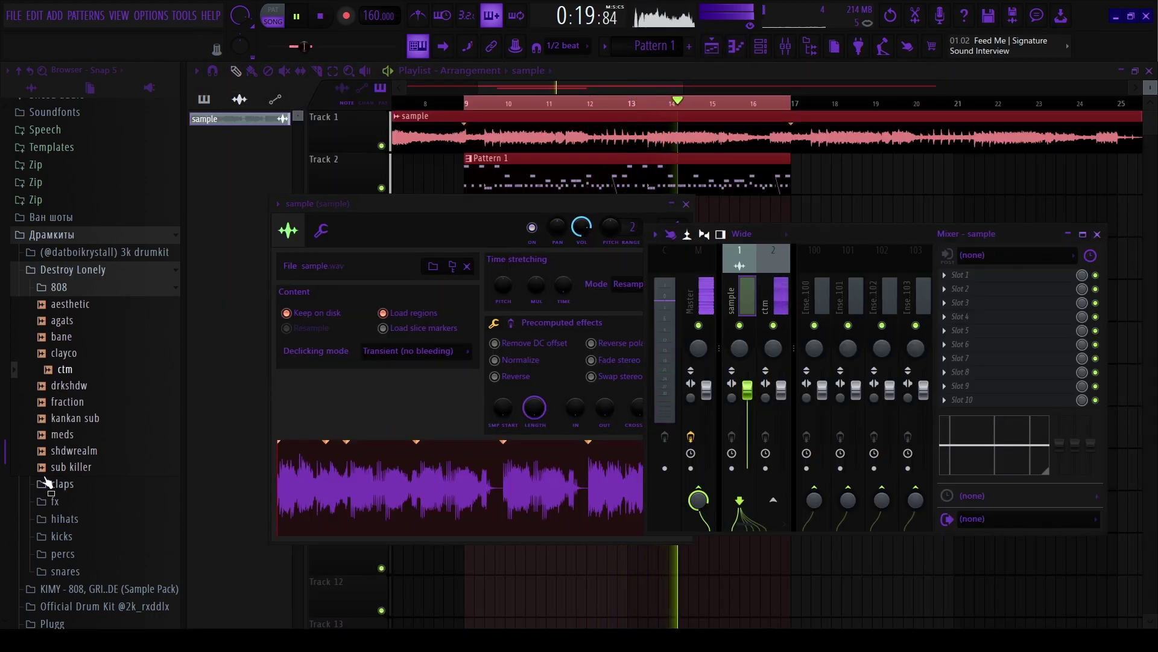
# Load The_High_End_Master_Preset from the Пресеты Master folder onto the mixer's master track.
pyautogui.click(72, 238)
pyautogui.click(76, 572)
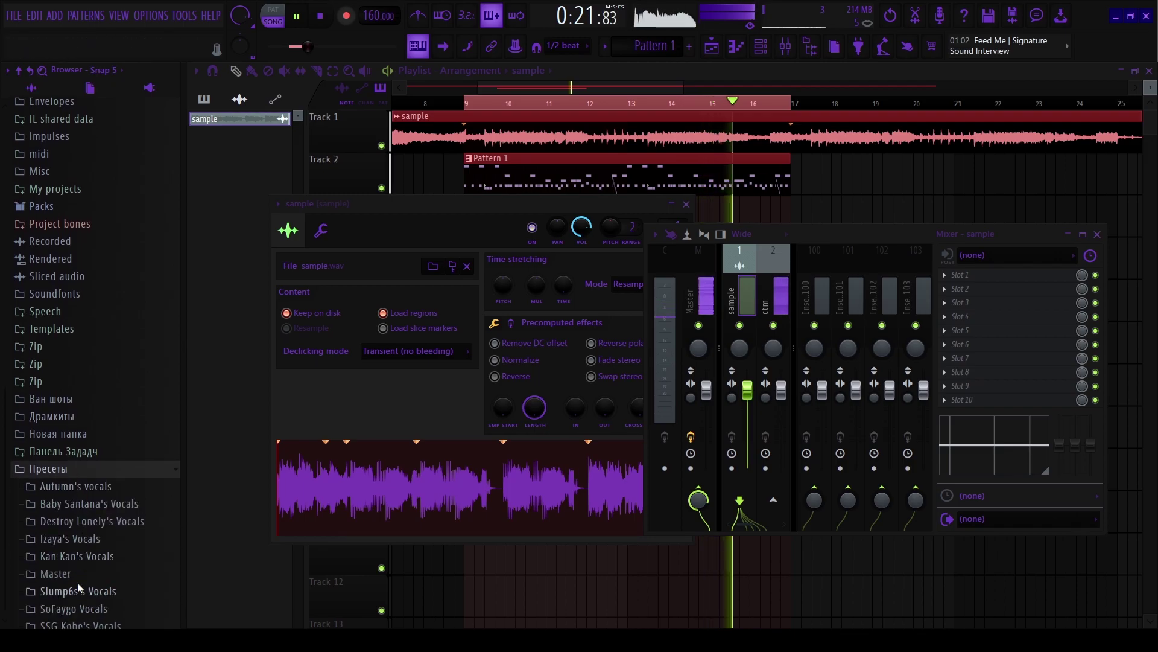
pyautogui.click(91, 517)
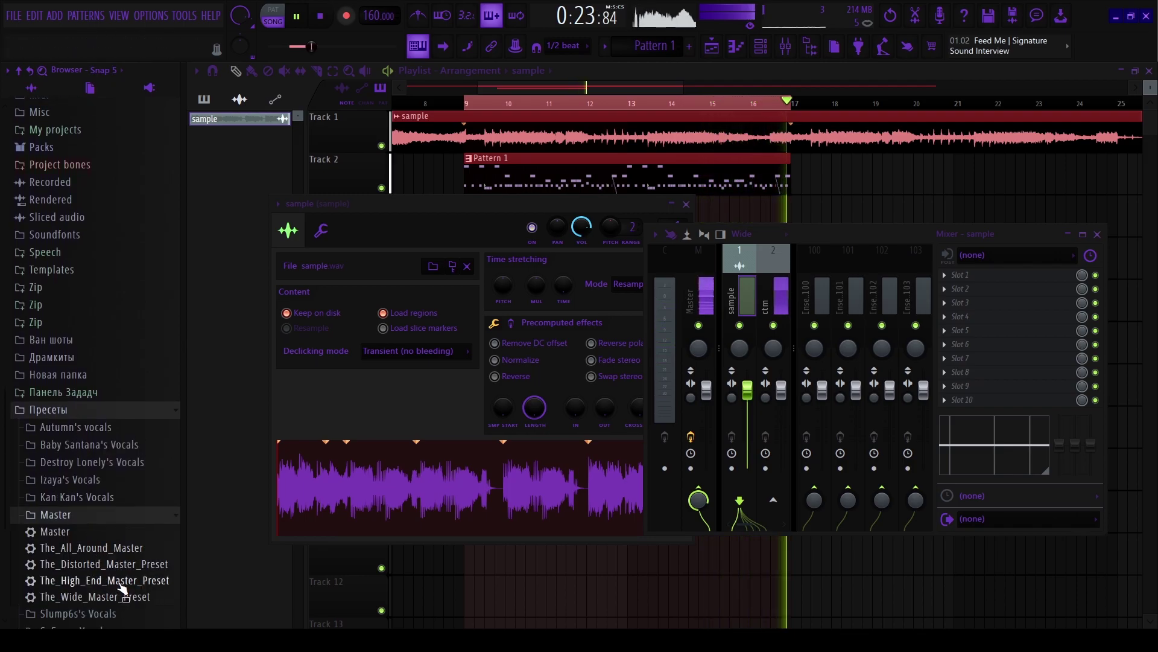
pyautogui.moveTo(707, 296); pyautogui.dragTo(707, 296)
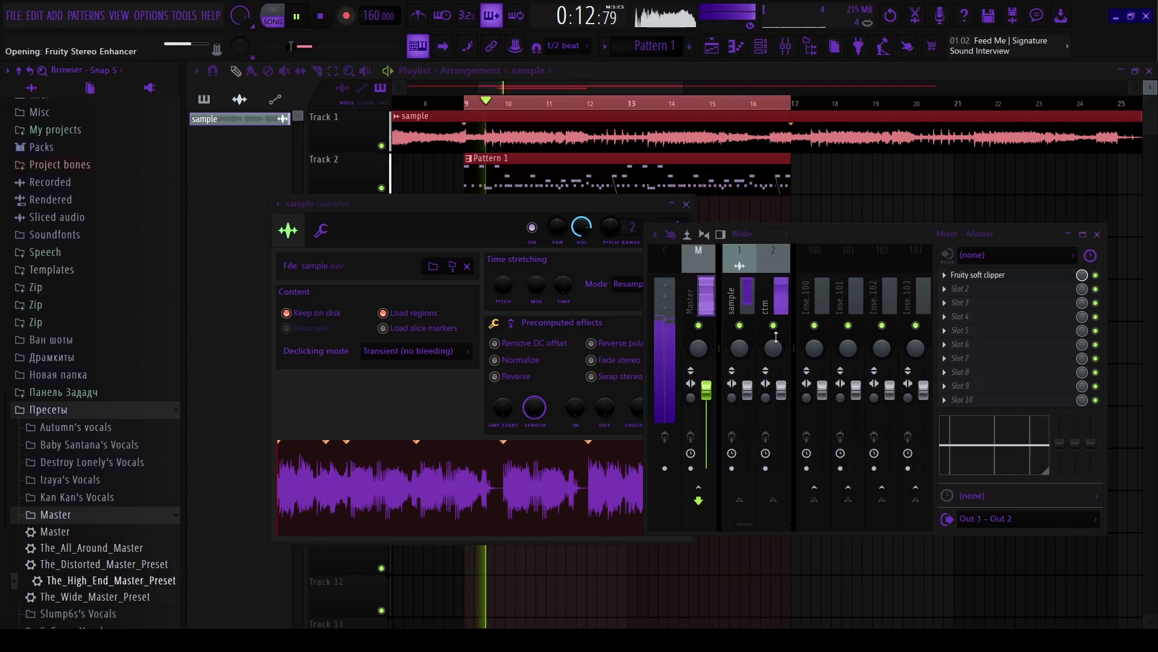
# Add Fruity Fast Dist to the ctm insert with the mix reduced to about 59%, auditioning the insert soloed.
pyautogui.click(781, 309)
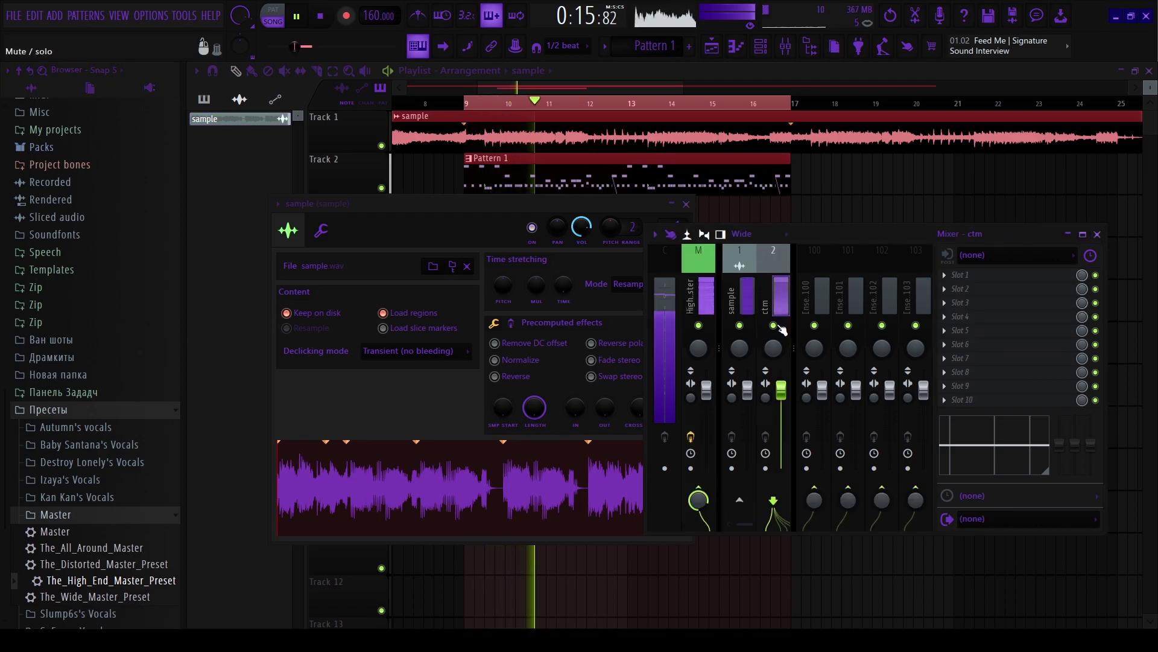
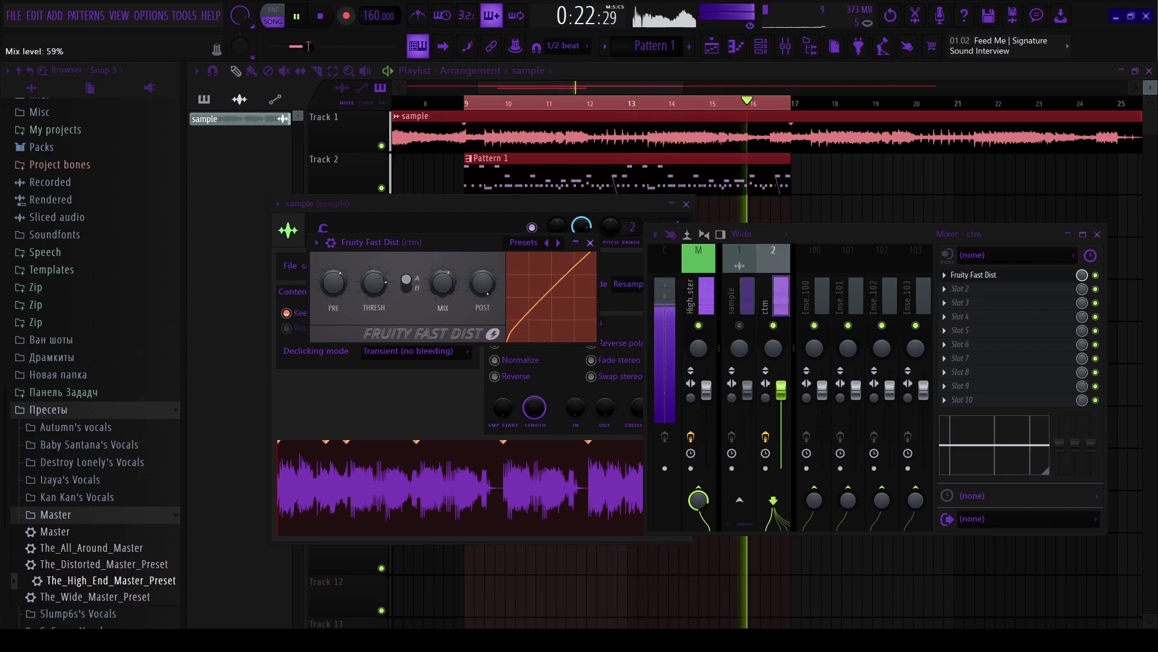
pyautogui.rightClick(773, 326)
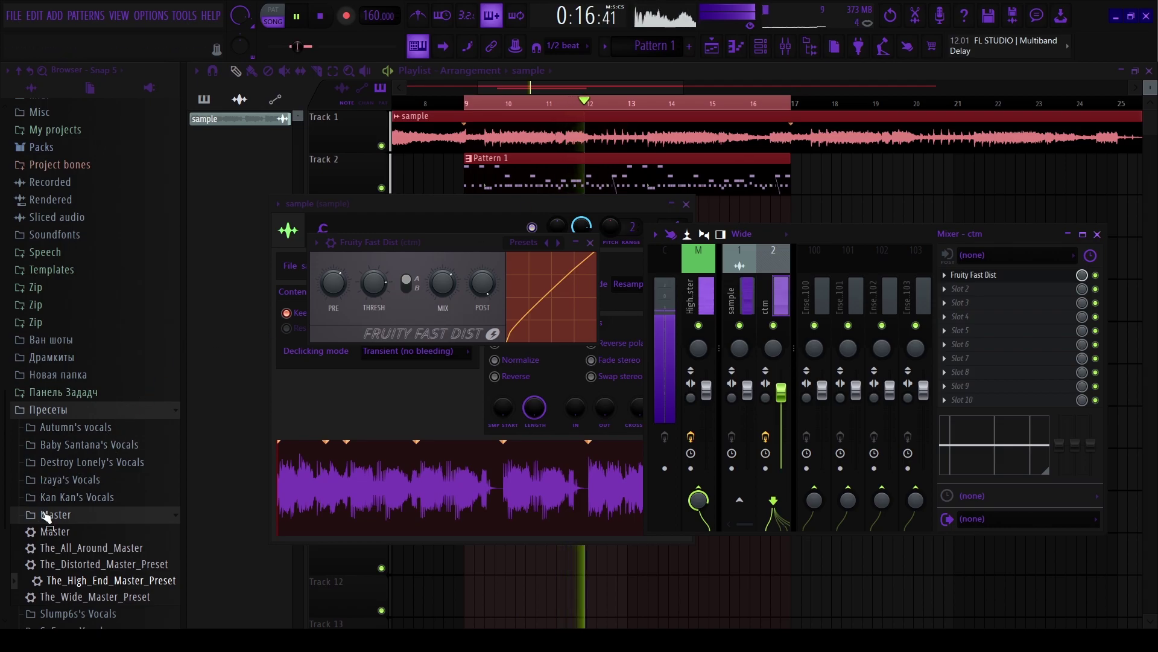
# Return to the Драмкиты folder and audition 808 samples from the Destroy Lonely and KIMY kits.
pyautogui.click(71, 514)
pyautogui.click(94, 417)
pyautogui.click(77, 516)
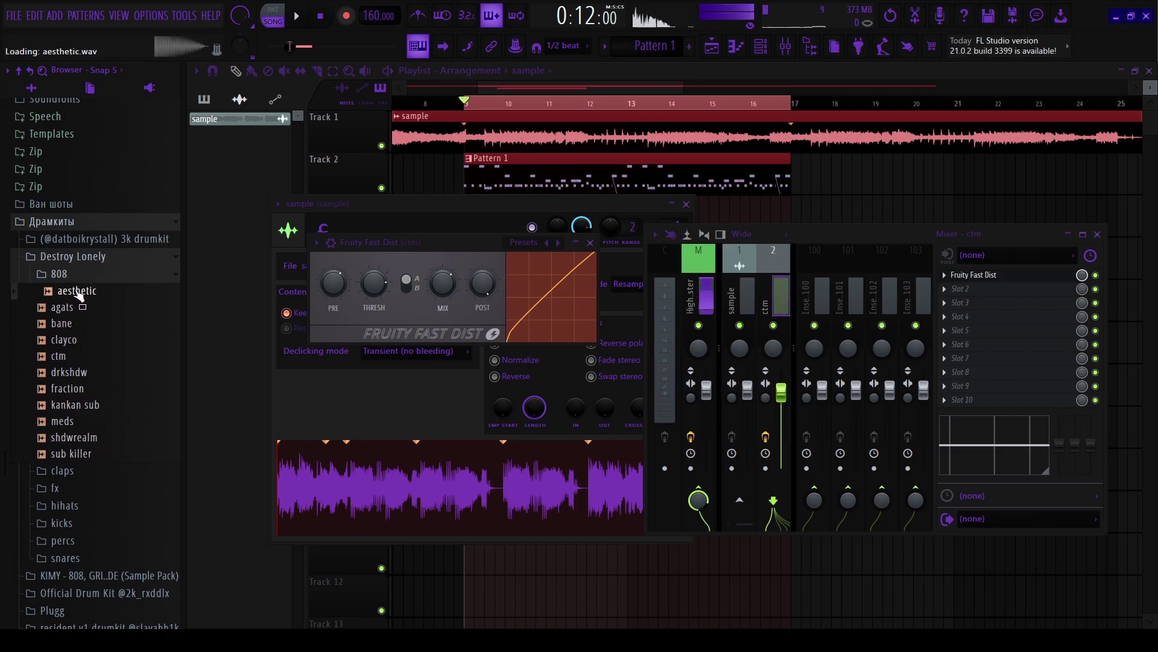
pyautogui.click(74, 258)
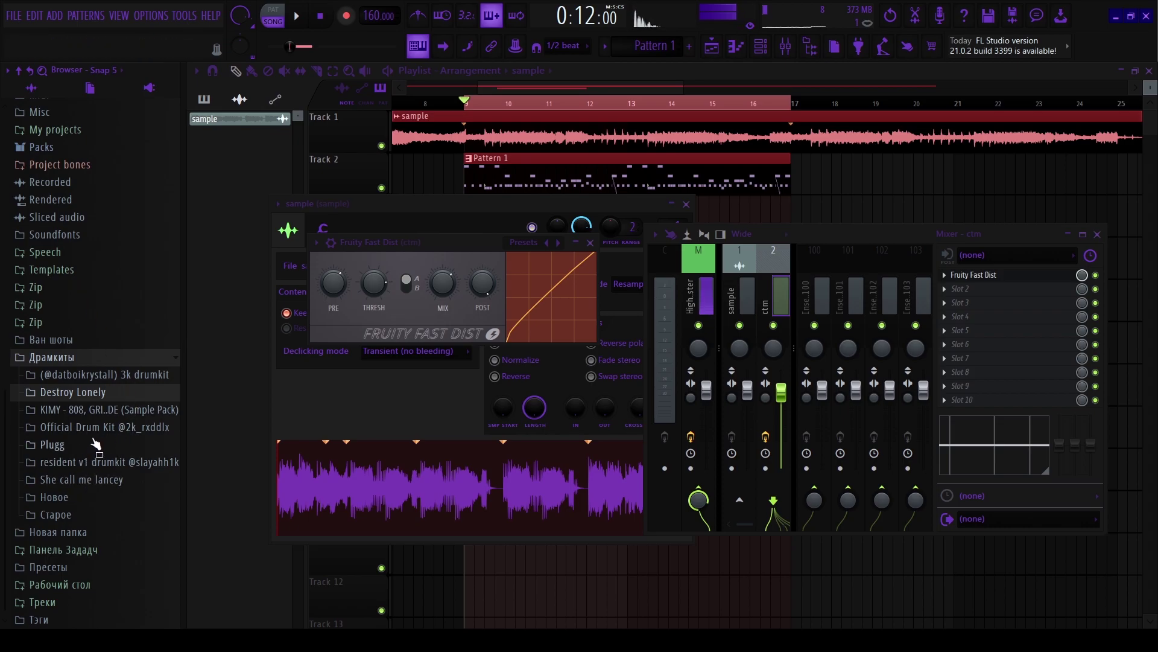
pyautogui.click(98, 415)
pyautogui.click(108, 449)
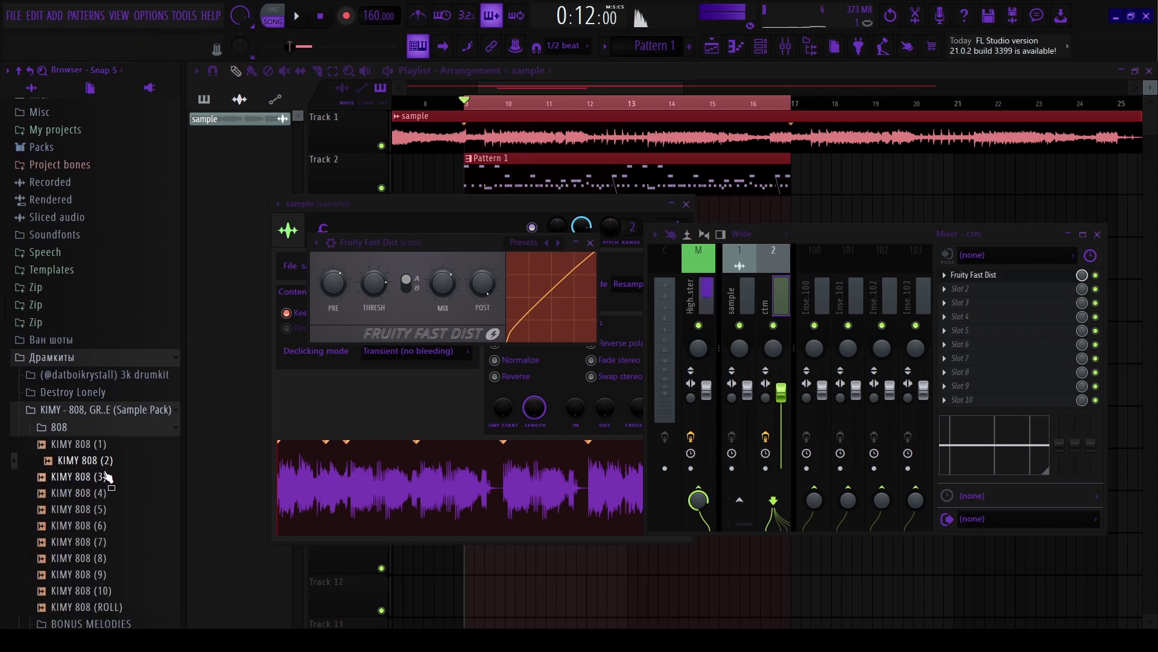
pyautogui.click(108, 427)
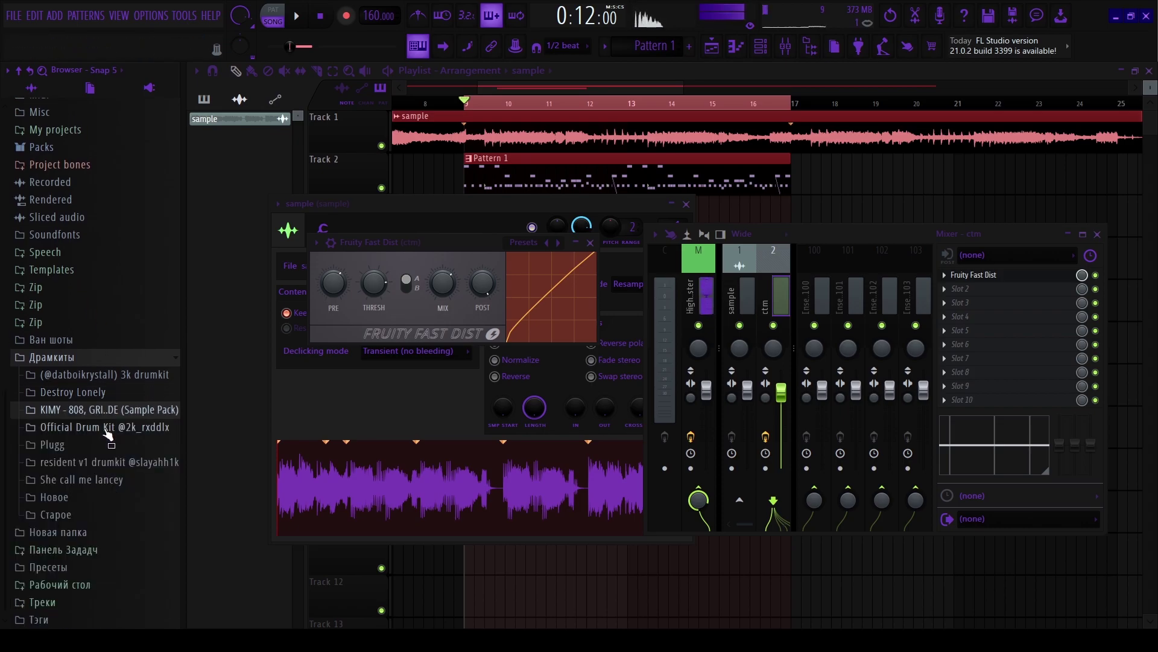
# Open the 808z folder of the resident v1 drumkit and audition its 808 samples.
pyautogui.click(106, 463)
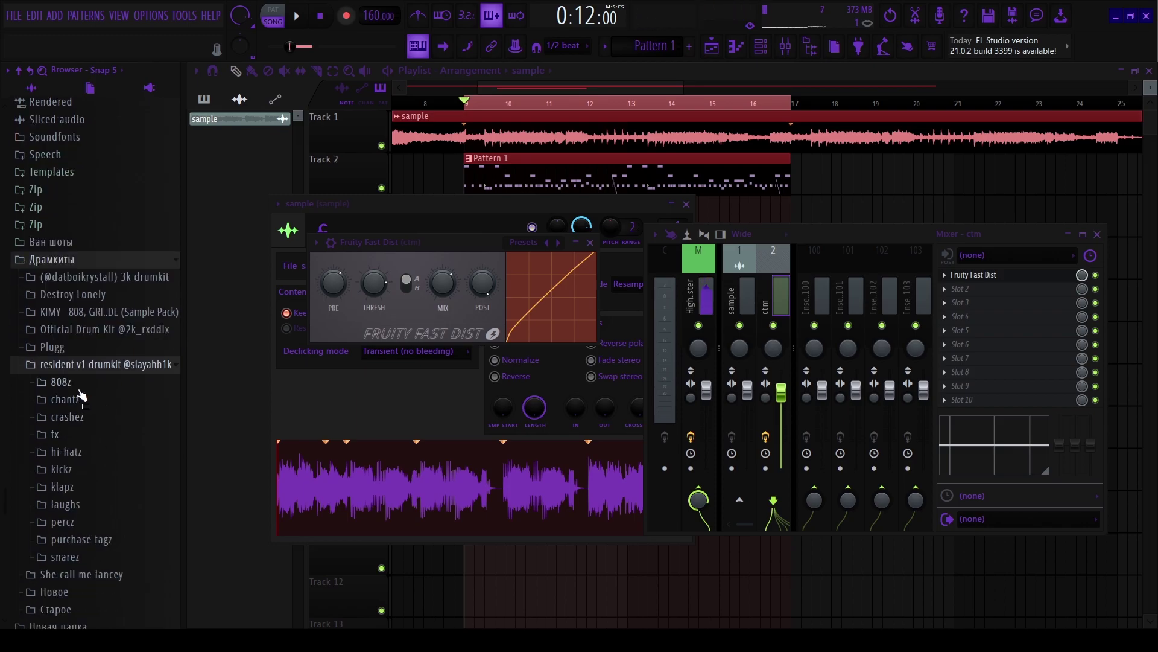
pyautogui.click(81, 384)
pyautogui.click(82, 417)
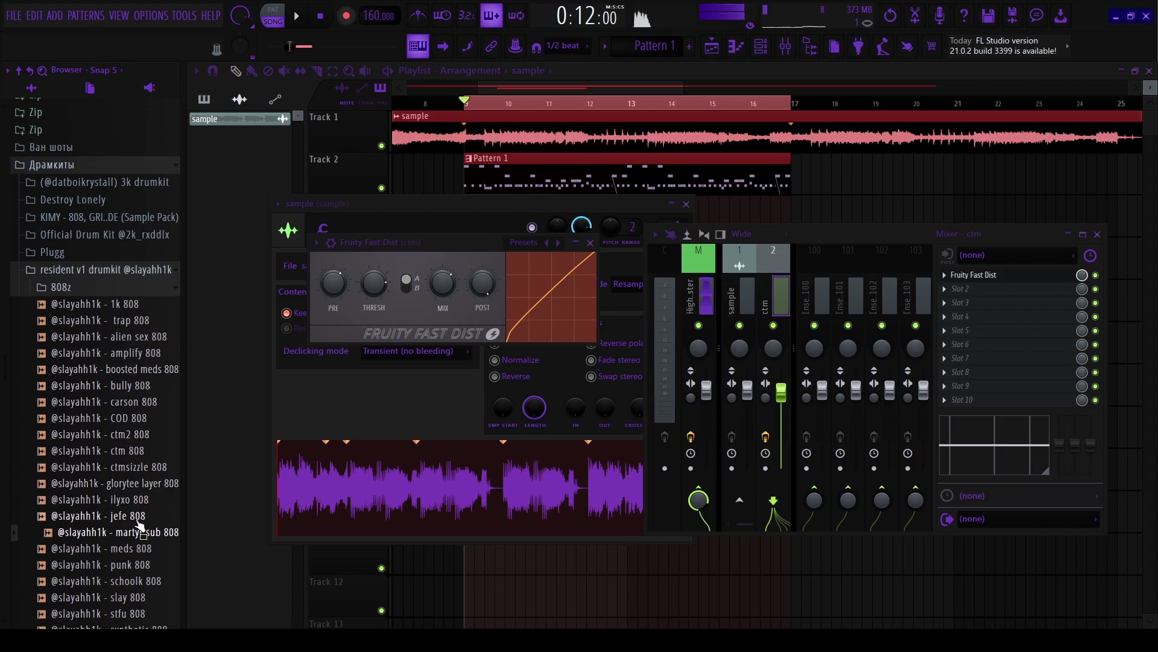
pyautogui.scroll(-2, 142, 549)
pyautogui.click(143, 484)
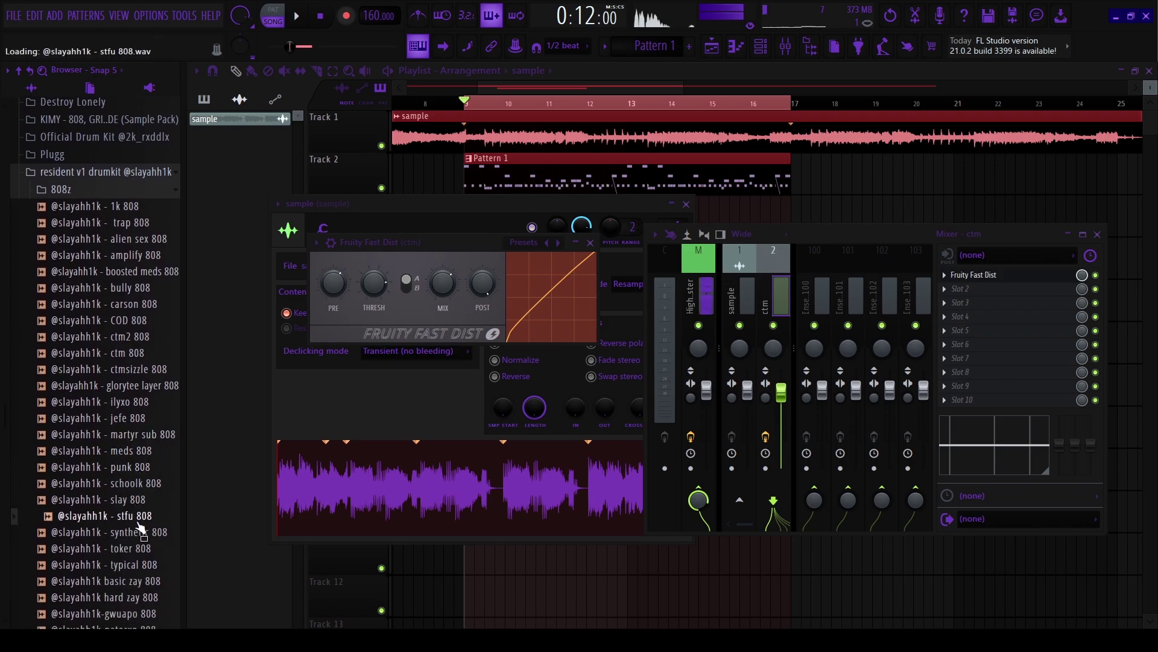
pyautogui.scroll(-4, 145, 531)
pyautogui.click(144, 402)
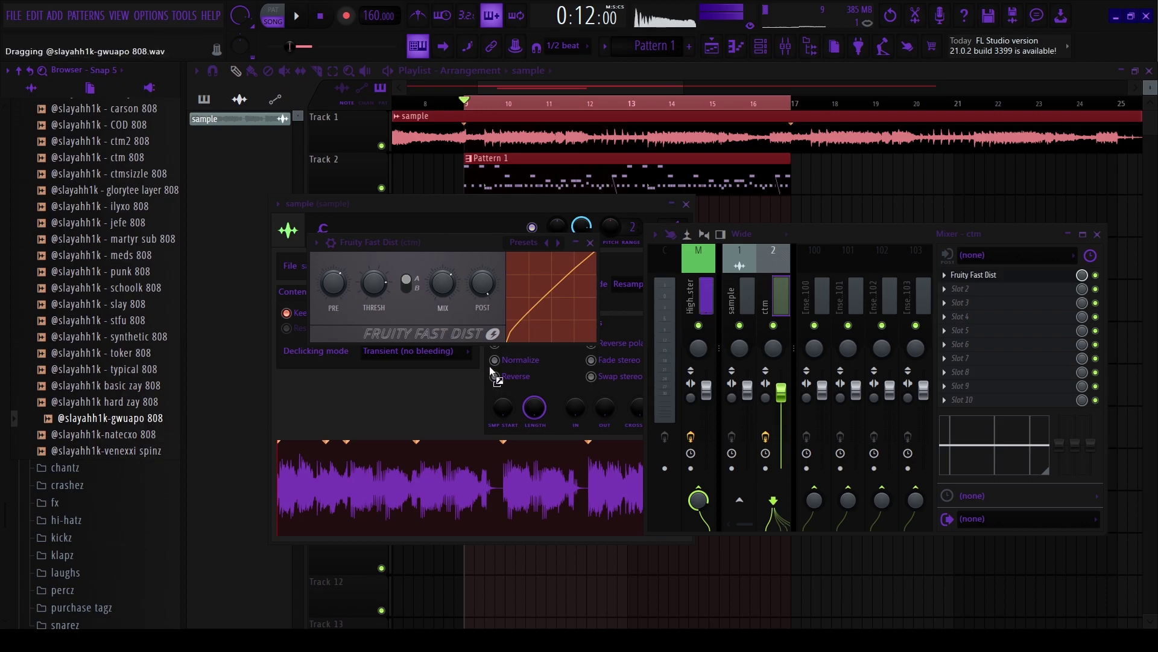
# Try the gwuapo 808 in a new channel with the ctm bassline notes pasted in and ctm muted.
pyautogui.moveTo(627, 261); pyautogui.dragTo(721, 63)
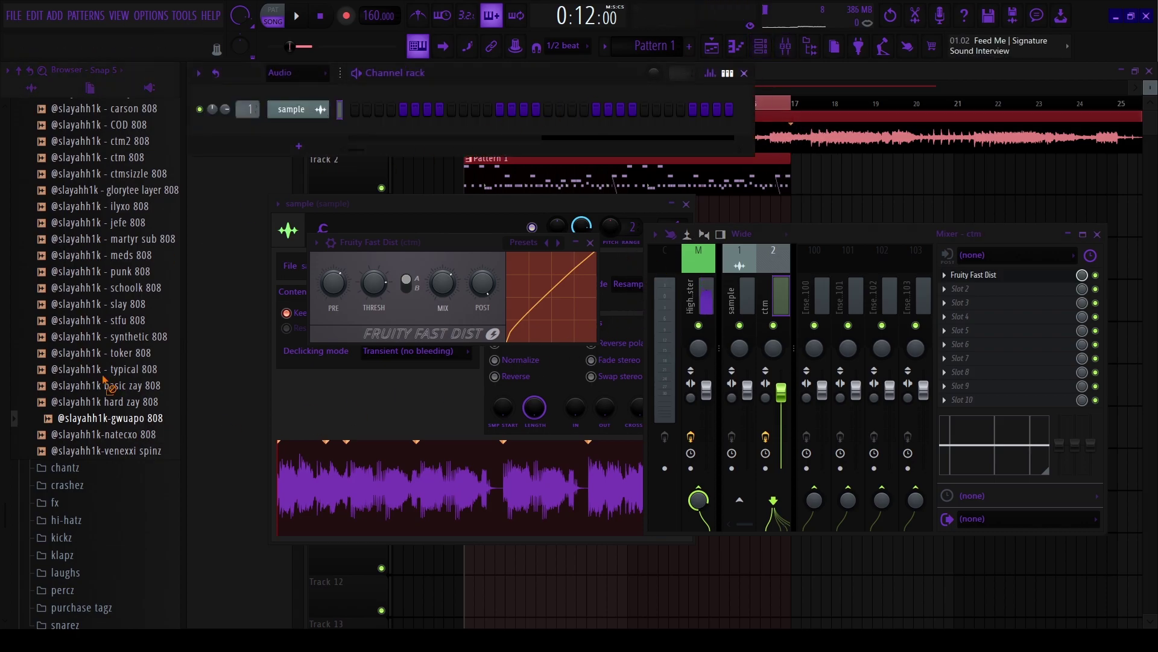
pyautogui.press('pagedown')
pyautogui.moveTo(102, 417); pyautogui.dragTo(108, 420)
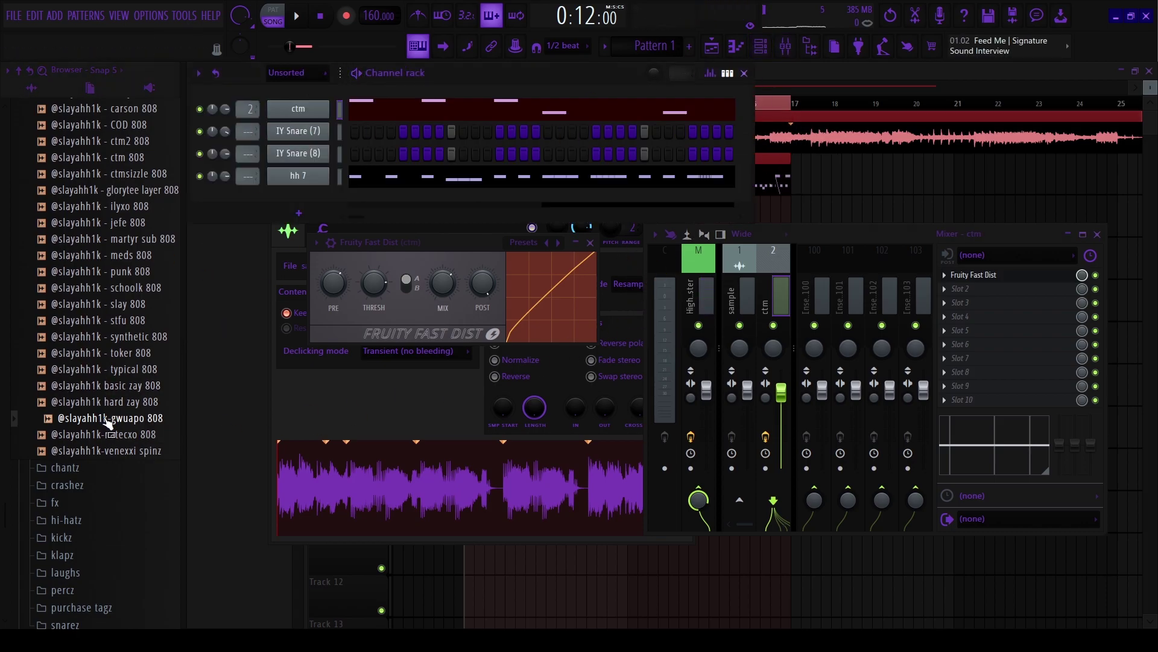
pyautogui.moveTo(321, 133); pyautogui.dragTo(296, 96)
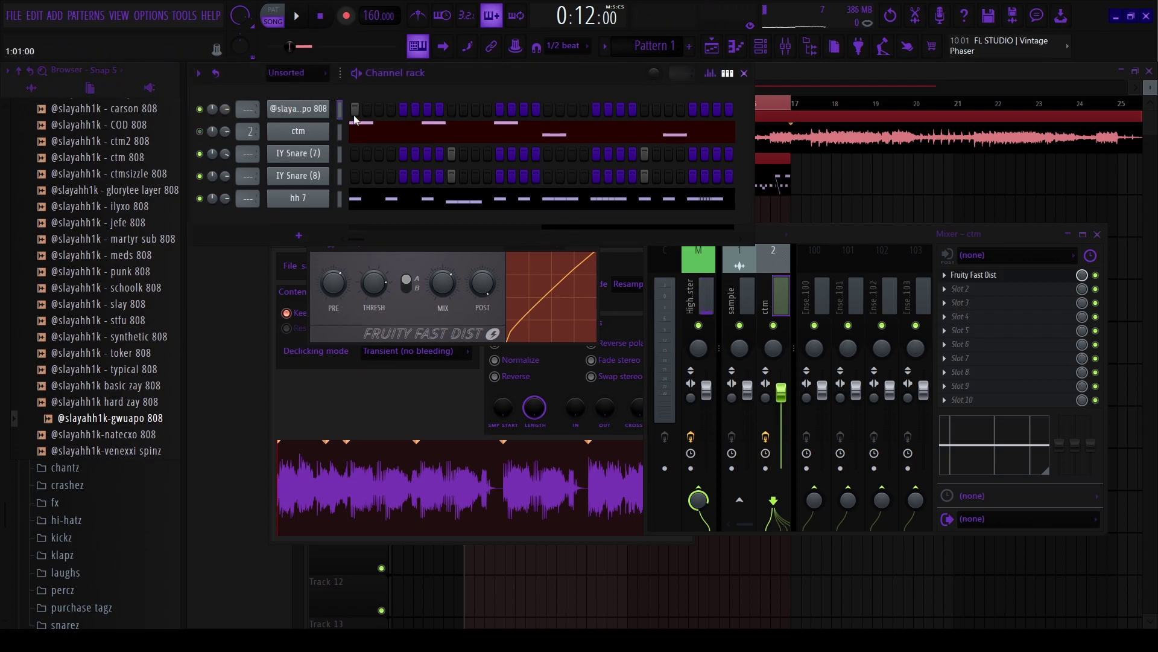
pyautogui.click(317, 110)
pyautogui.click(275, 159)
pyautogui.press('Escape')
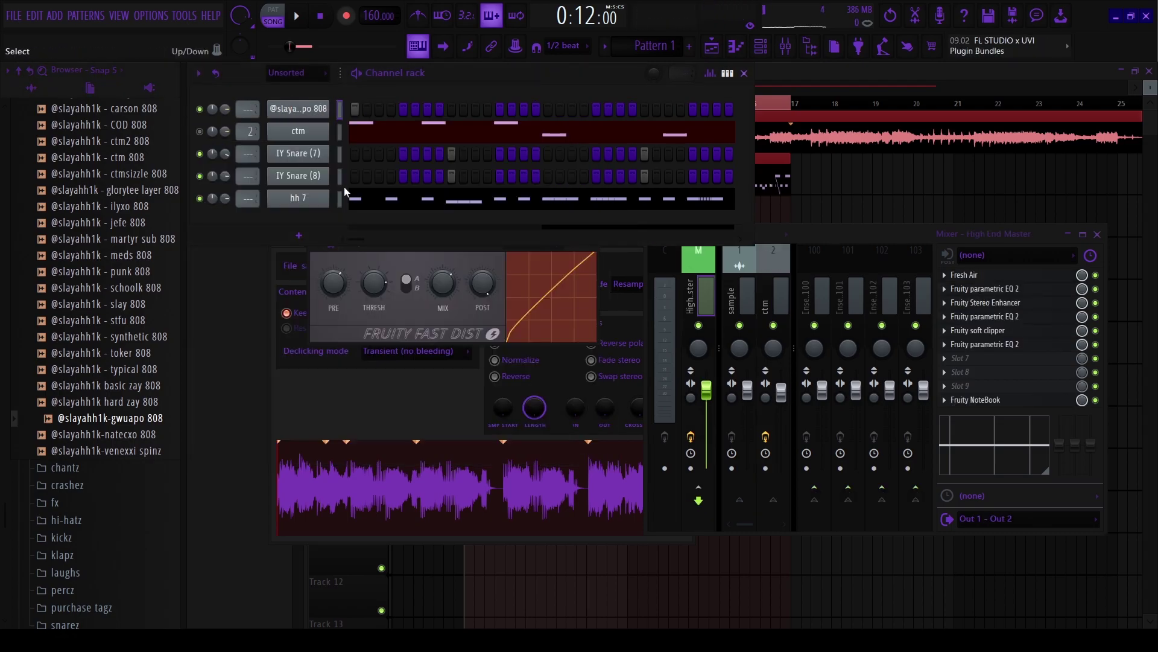
pyautogui.click(341, 111)
pyautogui.hotkey('ctrl', 'v')
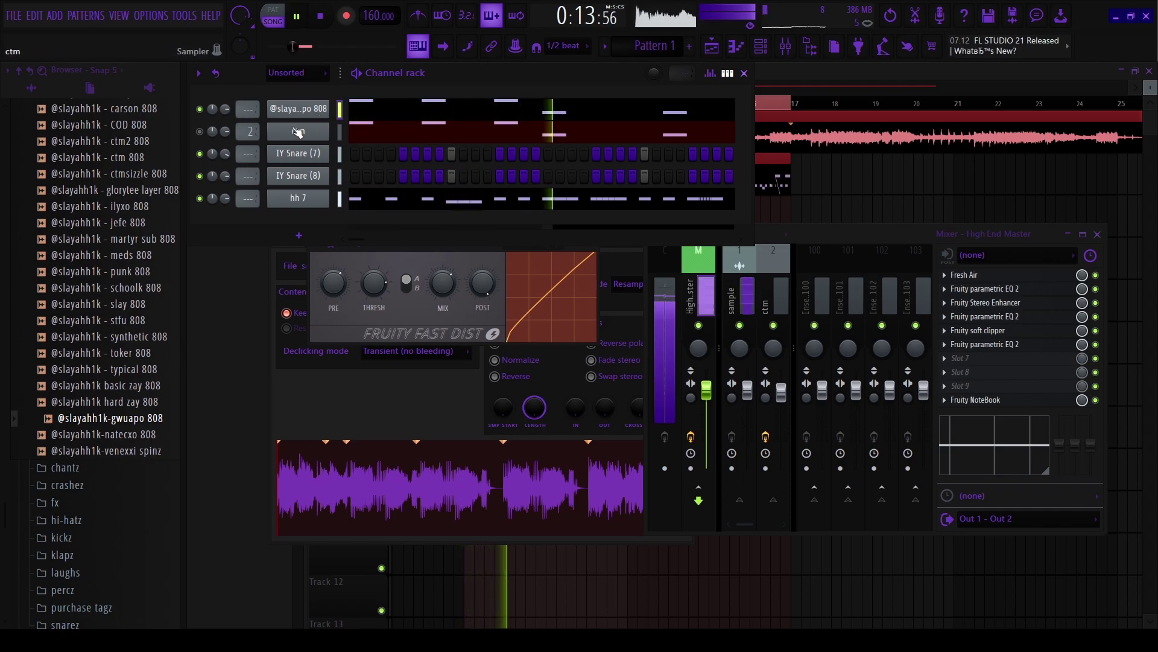
pyautogui.hotkey('alt', 'Delete')
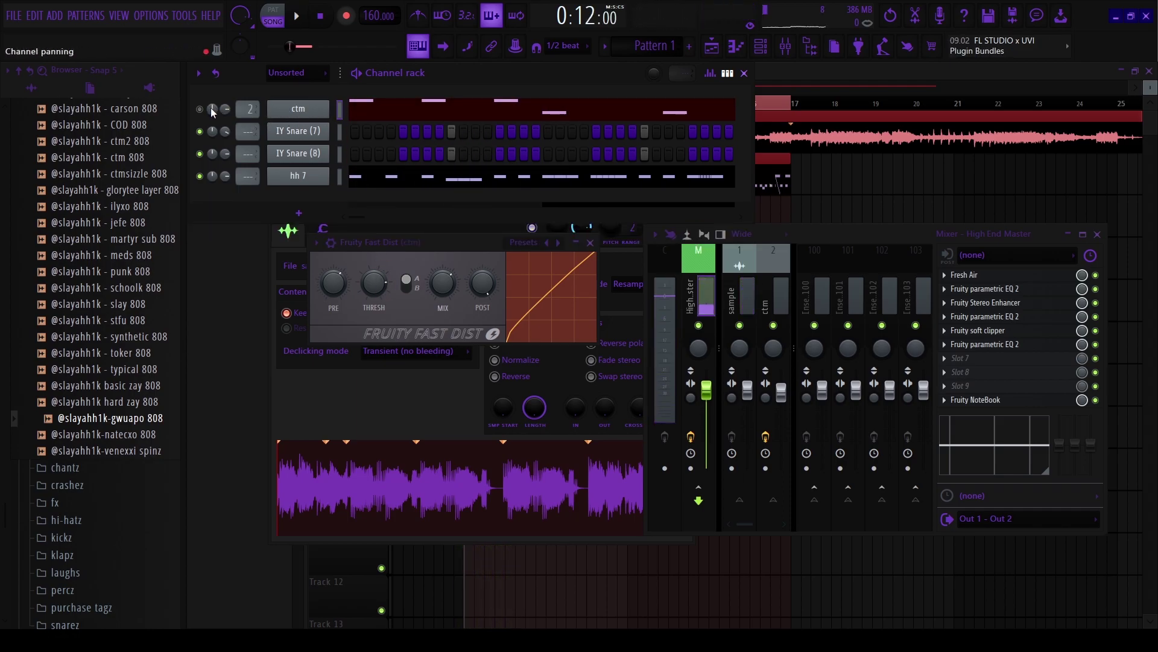
# Turn the ctm channel back on, clear the open plugin windows and bring up ctm's mixer insert.
pyautogui.click(776, 297)
pyautogui.press('Escape')
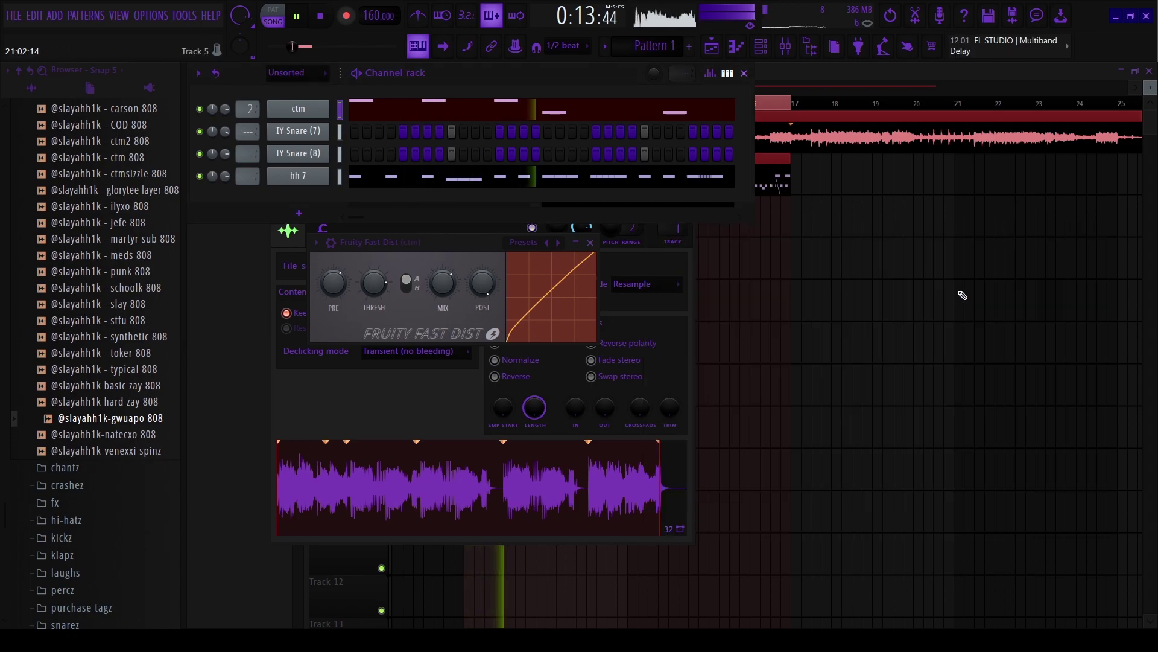
pyautogui.press('Escape')
pyautogui.click(839, 119)
pyautogui.press('F9')
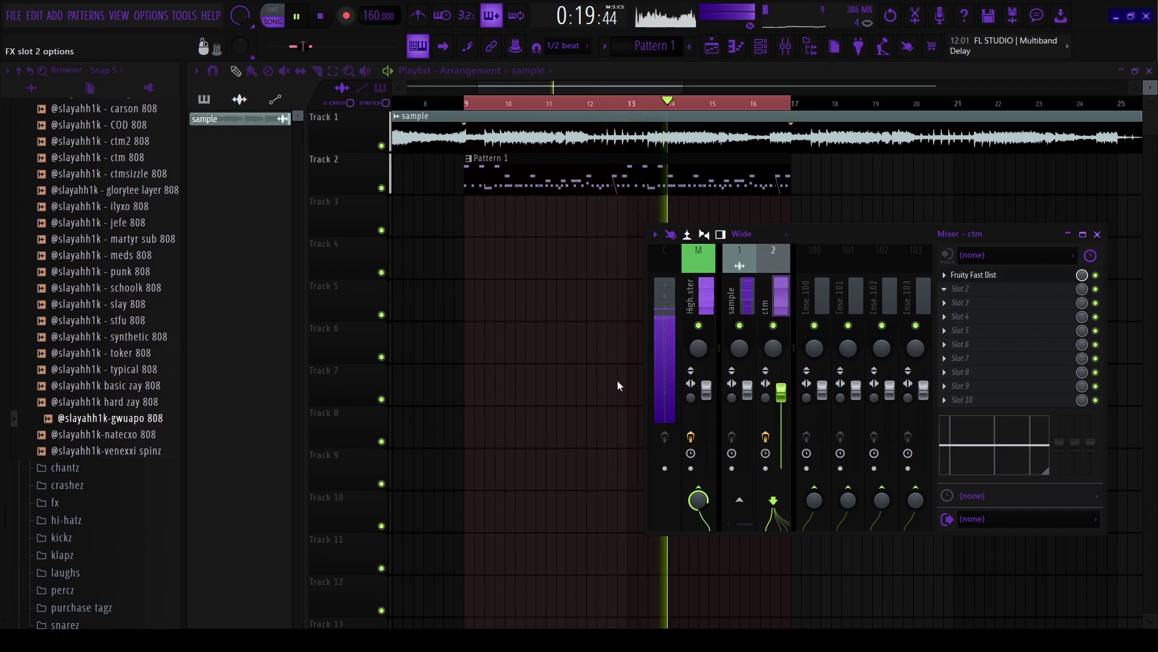
# Add FabFilter Pro-Q 3 to the ctm insert with a +5.15 dB low shelf at 34.1 Hz, a +0.98 dB bell at 89.5 Hz and a mid cut.
pyautogui.click(537, 338)
pyautogui.moveTo(471, 414); pyautogui.dragTo(389, 363)
pyautogui.moveTo(398, 417); pyautogui.dragTo(430, 391)
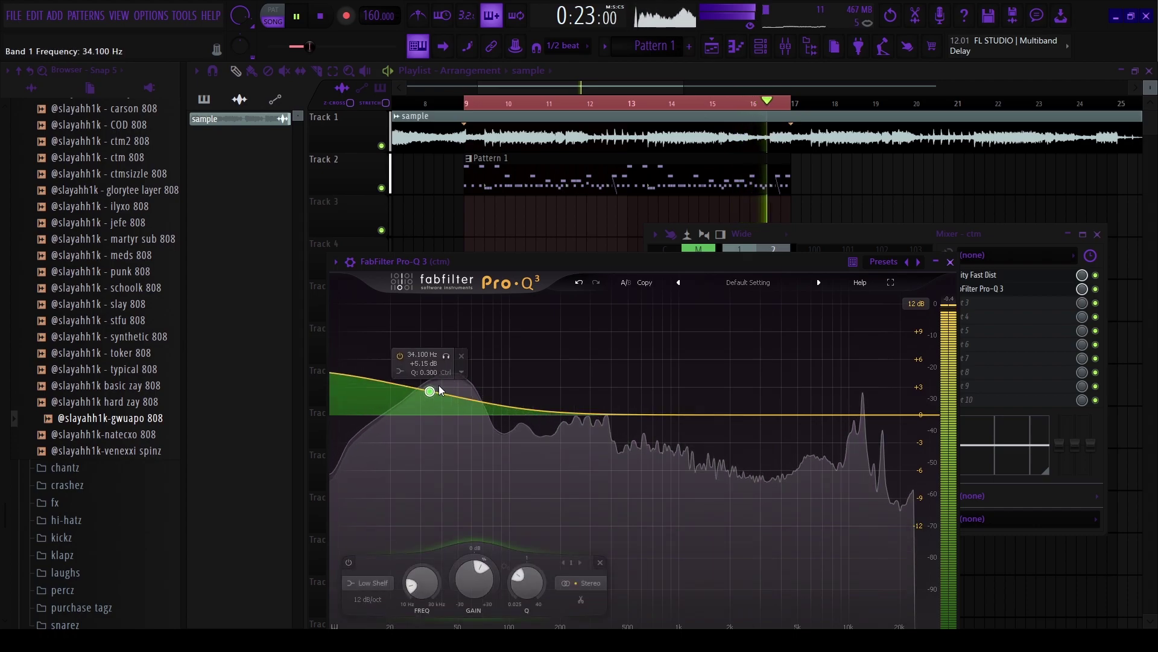
pyautogui.moveTo(557, 416); pyautogui.dragTo(501, 405)
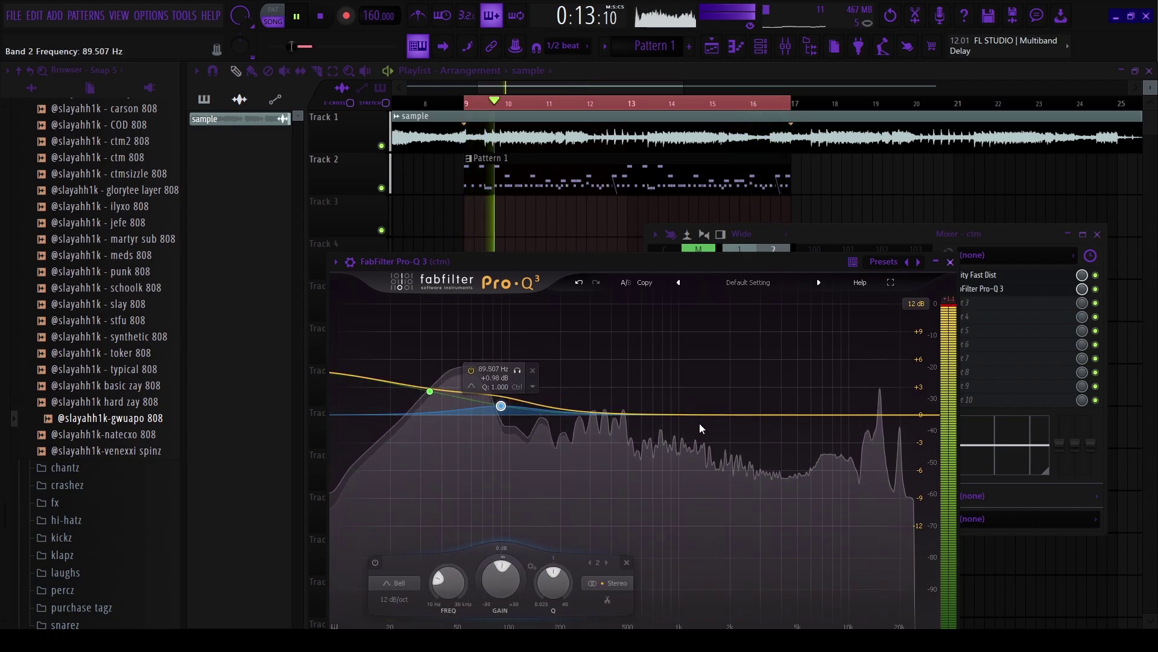
pyautogui.moveTo(672, 415); pyautogui.dragTo(672, 434)
pyautogui.scroll(-1, 430, 392)
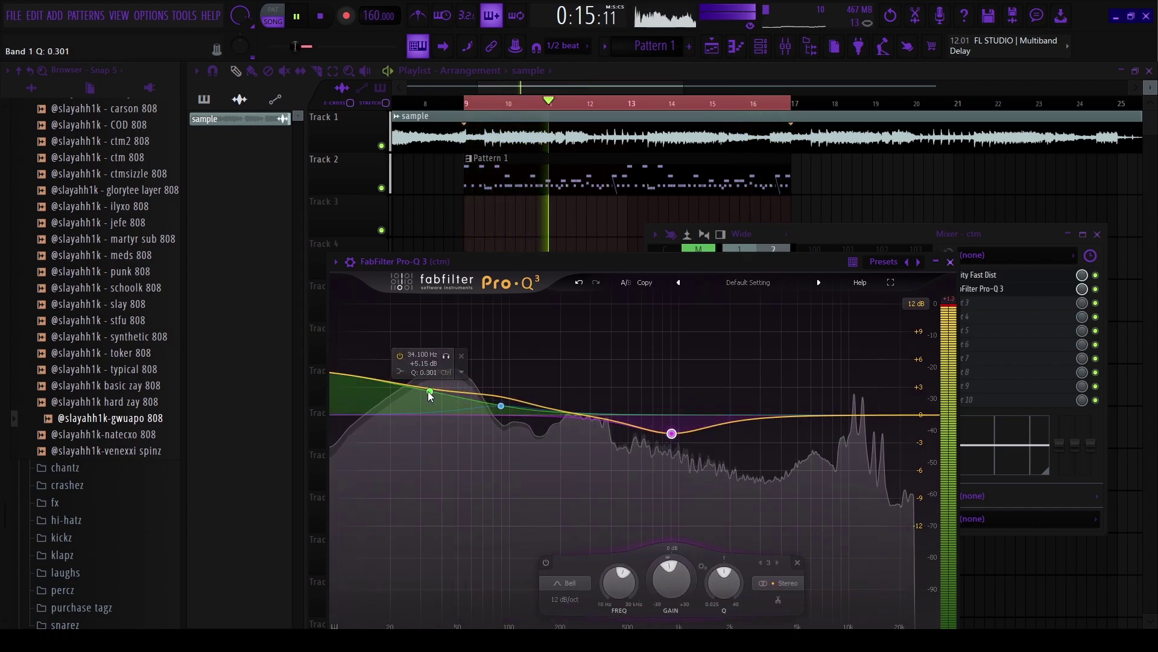
pyautogui.press('Escape')
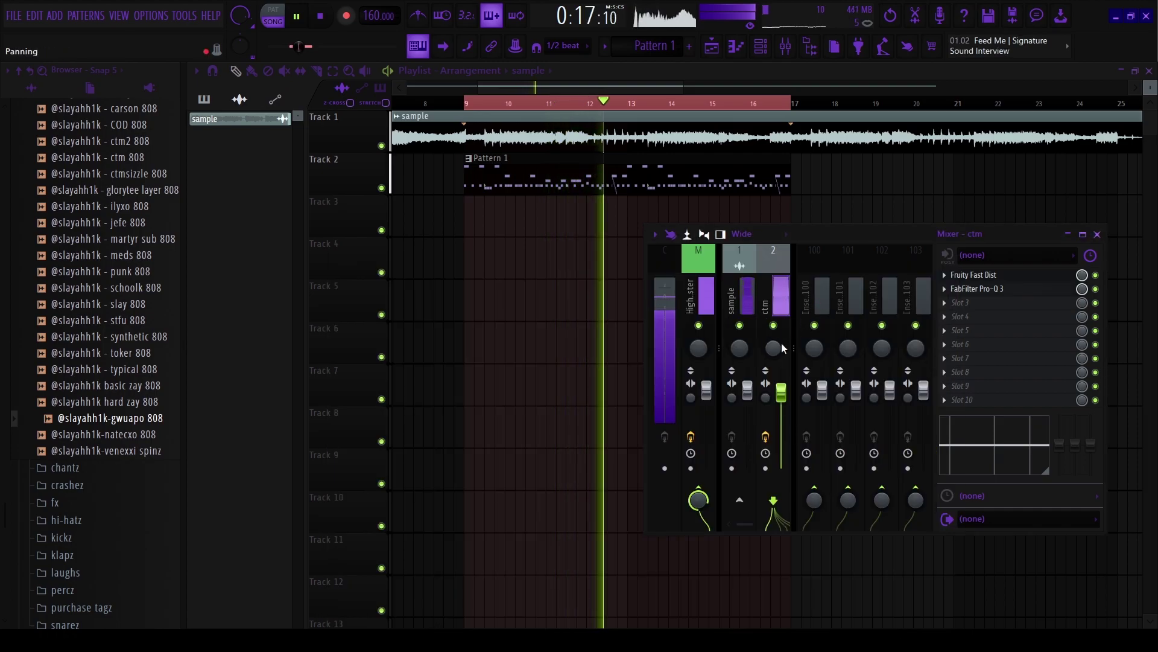
pyautogui.press('F9')
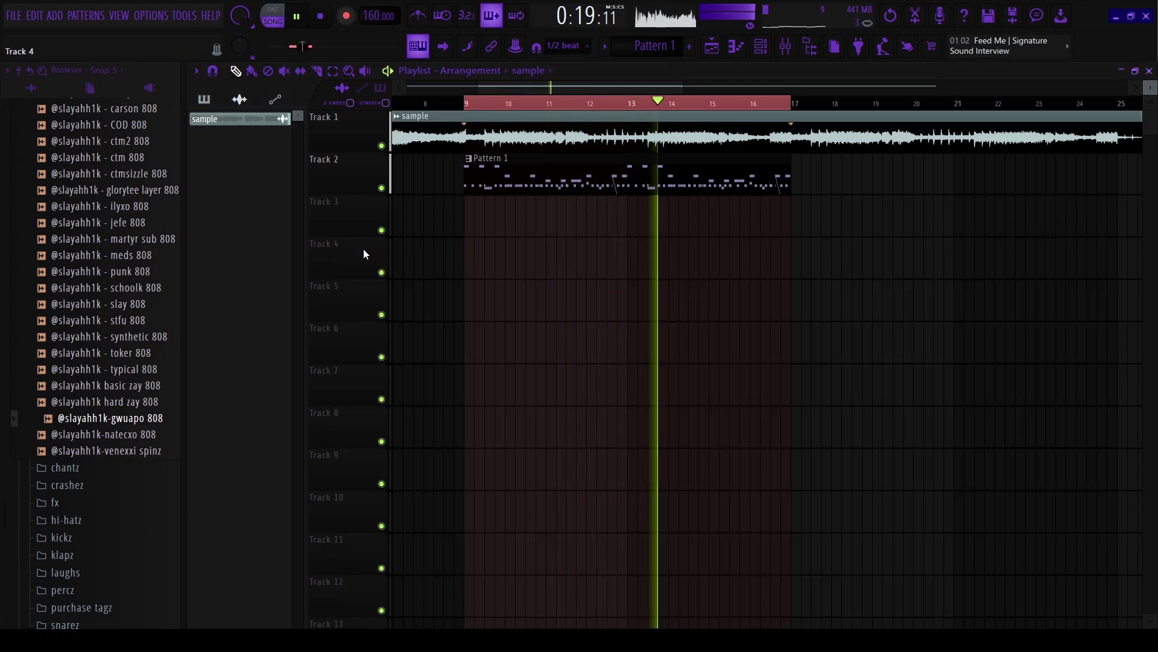
# Collapse the 808z folder and slightly raise the hh 7 channel's volume.
pyautogui.scroll(6, 93, 314)
pyautogui.click(60, 287)
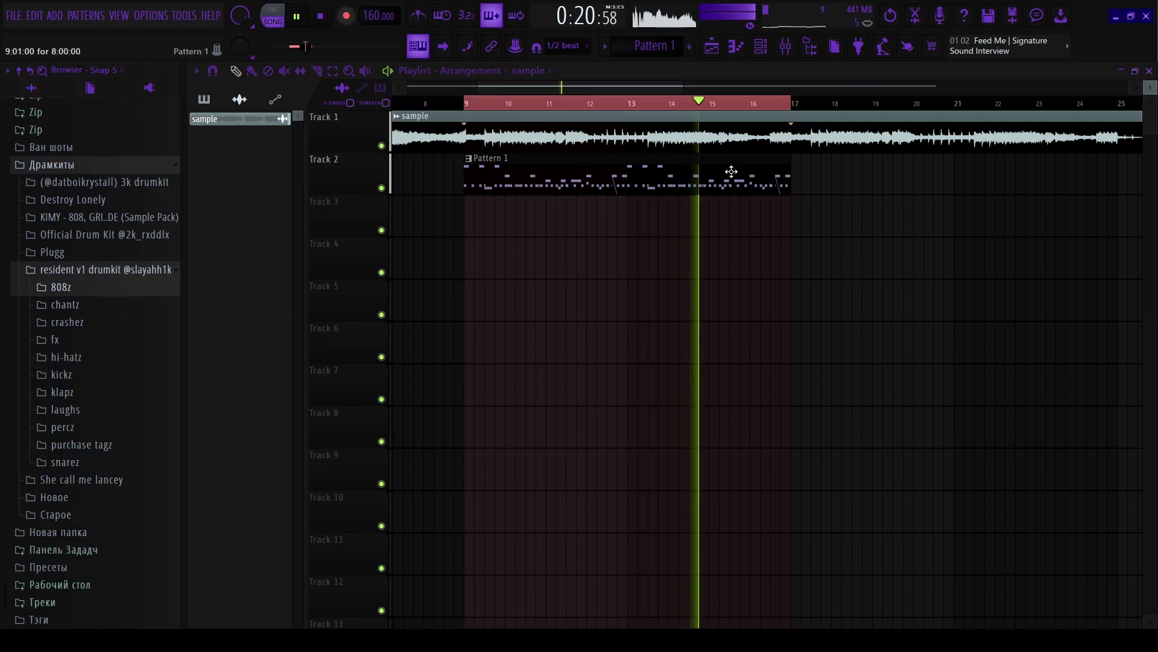
pyautogui.click(760, 46)
pyautogui.moveTo(227, 181); pyautogui.dragTo(227, 172)
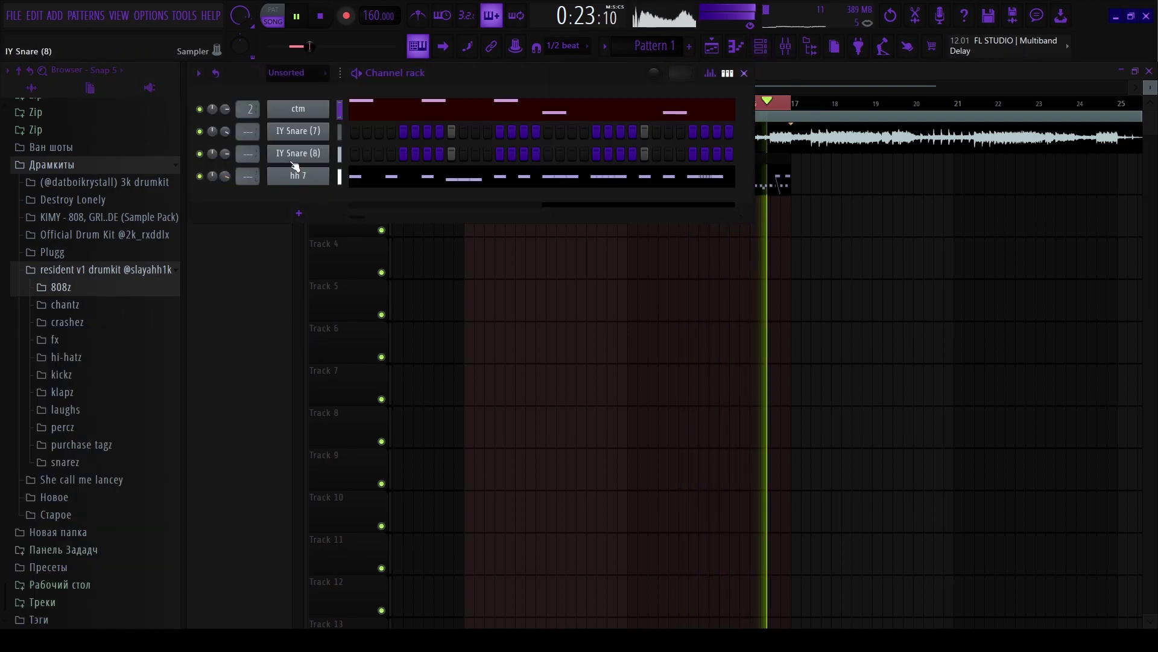
# Inspect the note placement of the IY Snare (7) and IY Snare (8) channels in the piano roll.
pyautogui.click(308, 138)
pyautogui.press('F7')
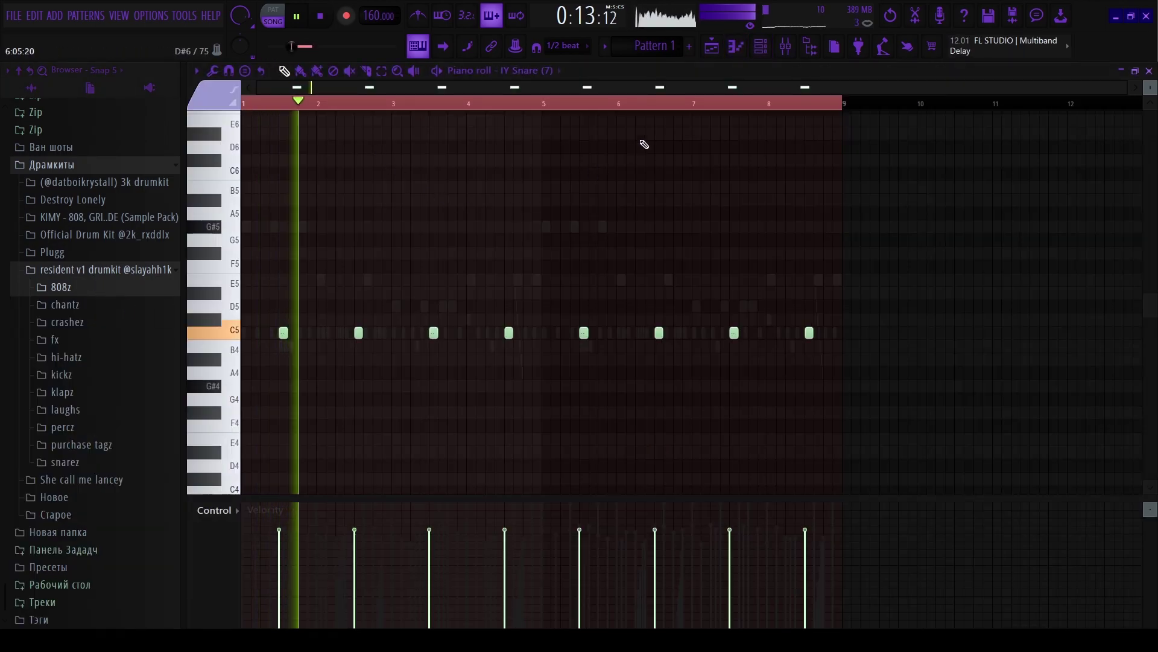
pyautogui.click(761, 46)
pyautogui.click(305, 158)
pyautogui.press('F7')
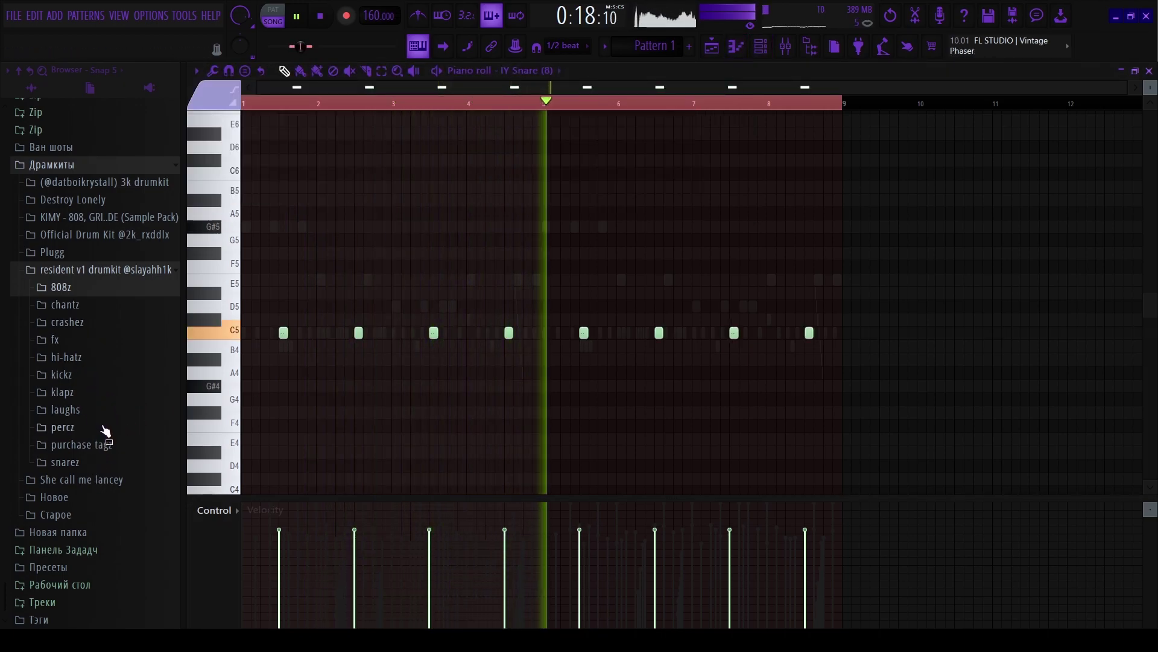
# Stop playback and audition the open hats in the resident v1 drumkit's hi-hatz folder.
pyautogui.click(85, 358)
pyautogui.press('space')
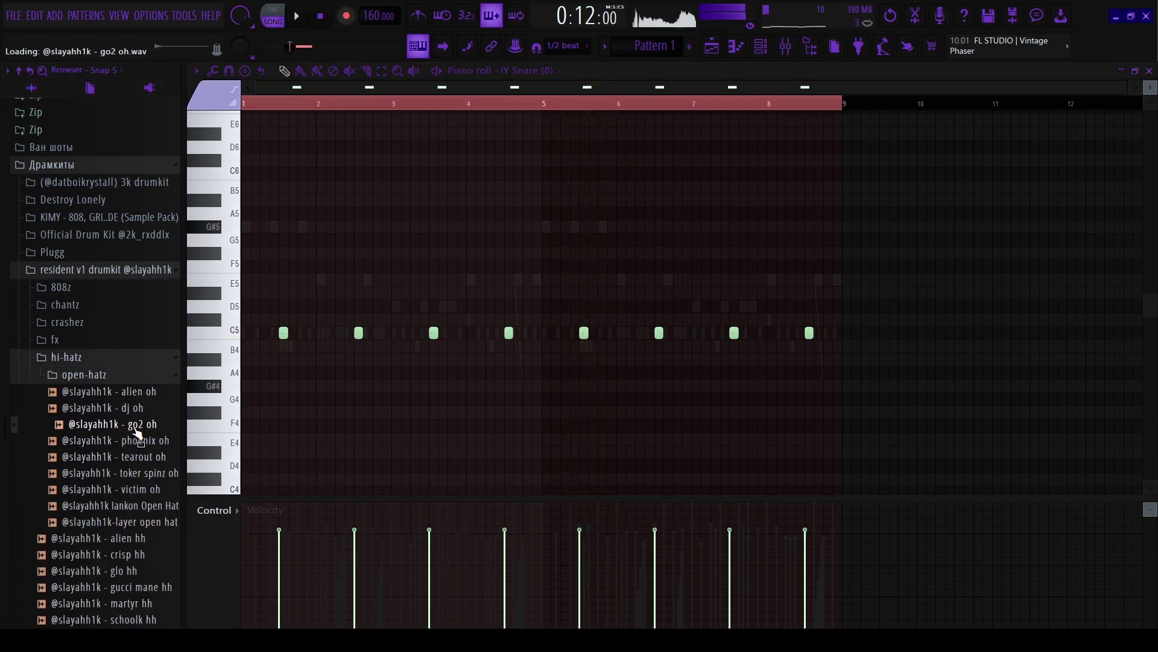
pyautogui.click(107, 361)
pyautogui.click(70, 270)
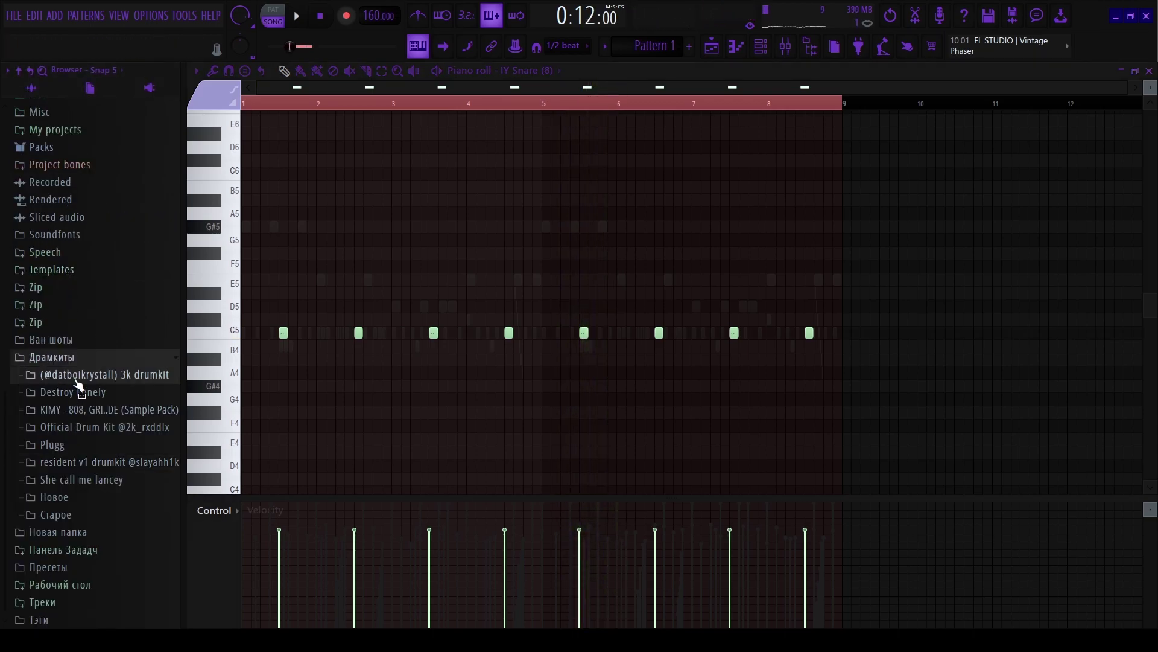
# Check the hi-hat folders of the 3k drumkit and the Destroy Lonely kit for an open hat.
pyautogui.click(78, 376)
pyautogui.click(66, 445)
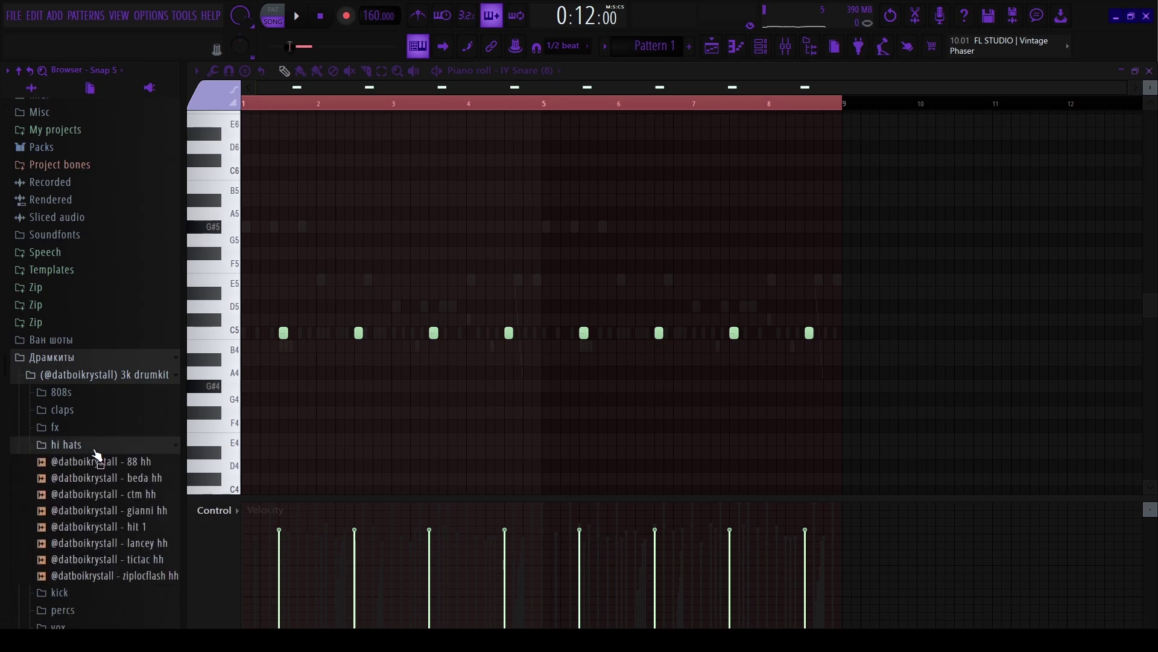
pyautogui.click(95, 450)
pyautogui.scroll(-3, 106, 465)
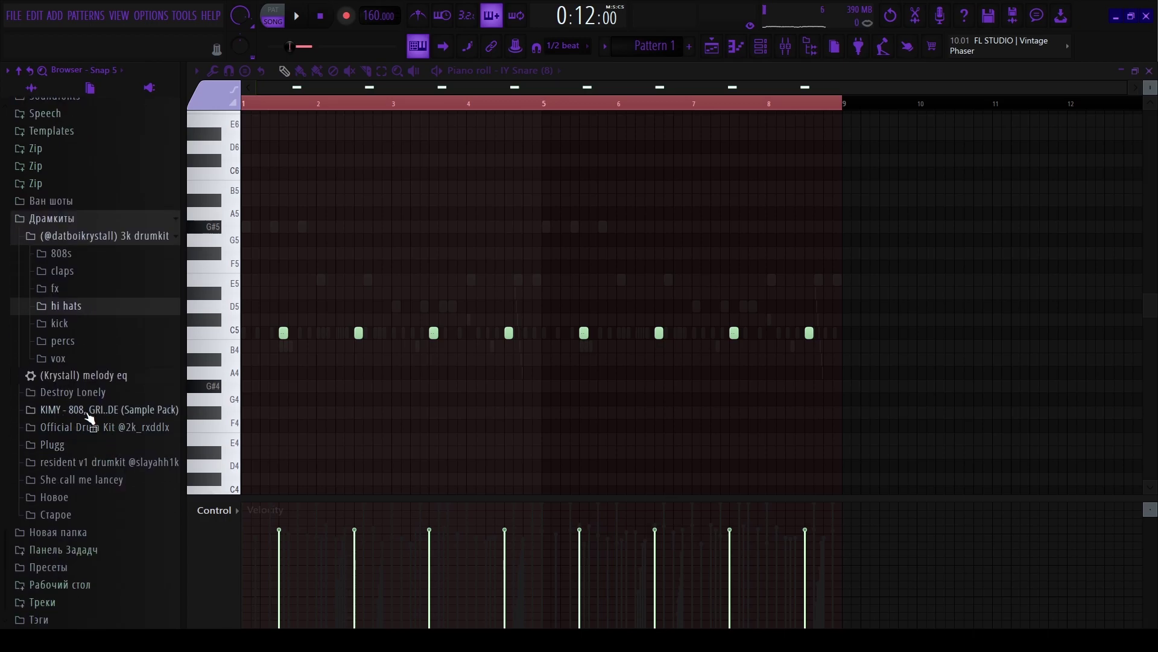
pyautogui.click(90, 395)
pyautogui.click(92, 412)
pyautogui.click(94, 464)
pyautogui.click(94, 466)
pyautogui.scroll(-2, 94, 477)
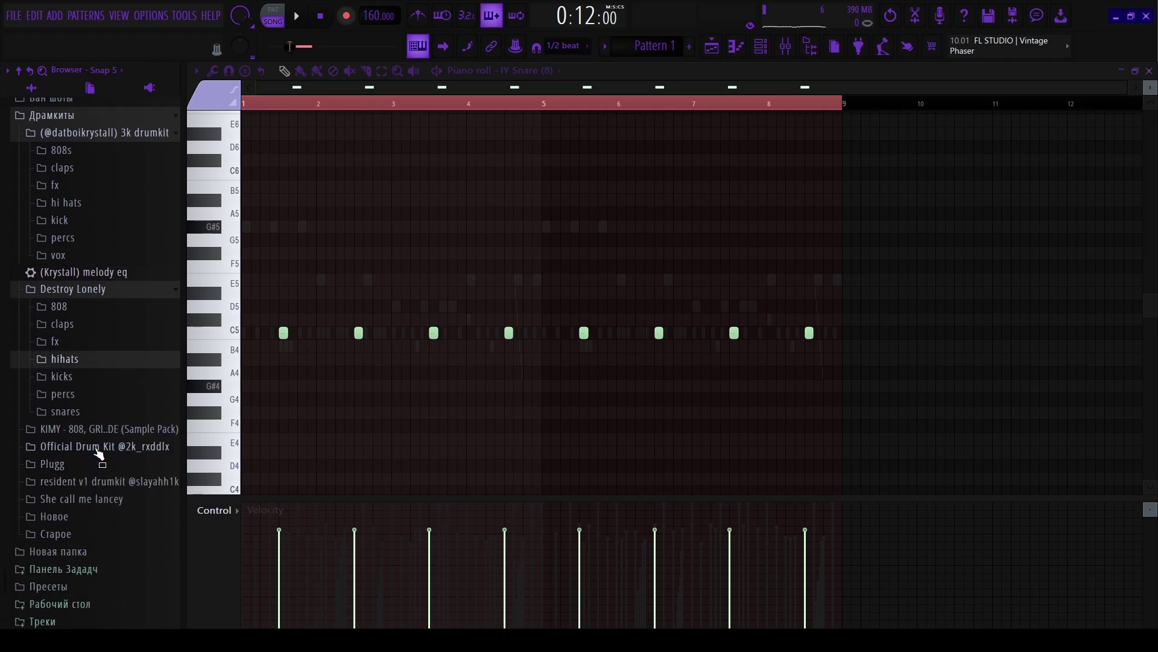
# Add the Jett sample from the Official Drum Kit's Open hats folder as a new channel and play the beat.
pyautogui.click(96, 450)
pyautogui.click(98, 486)
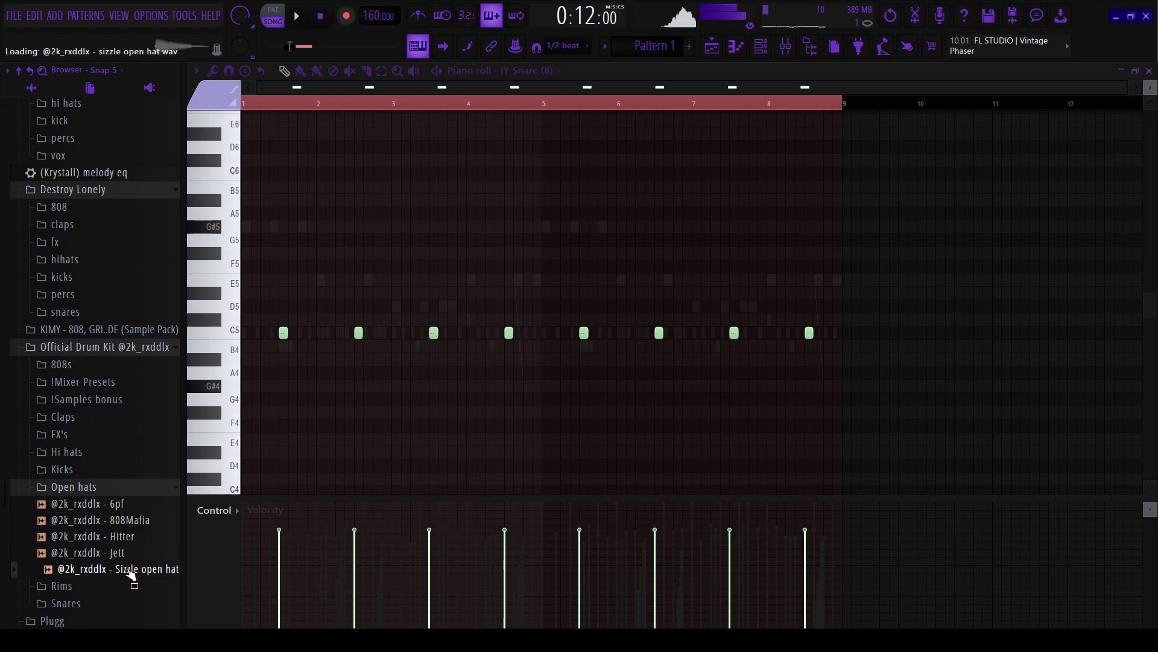
pyautogui.moveTo(736, 68); pyautogui.dragTo(307, 202)
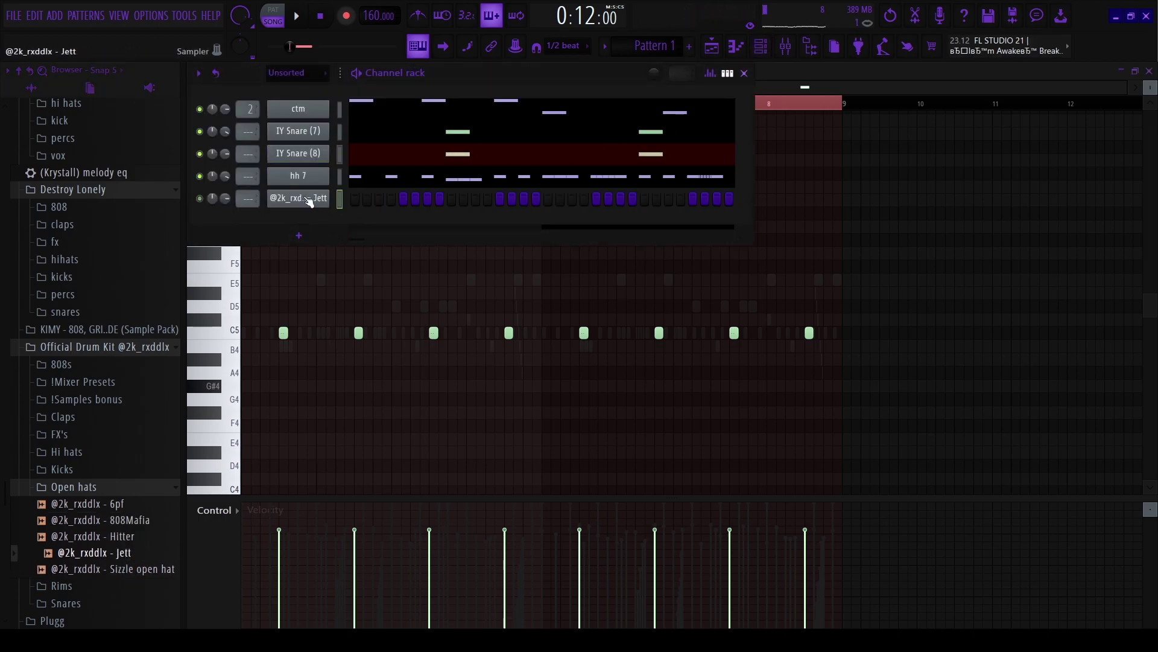
pyautogui.press('space')
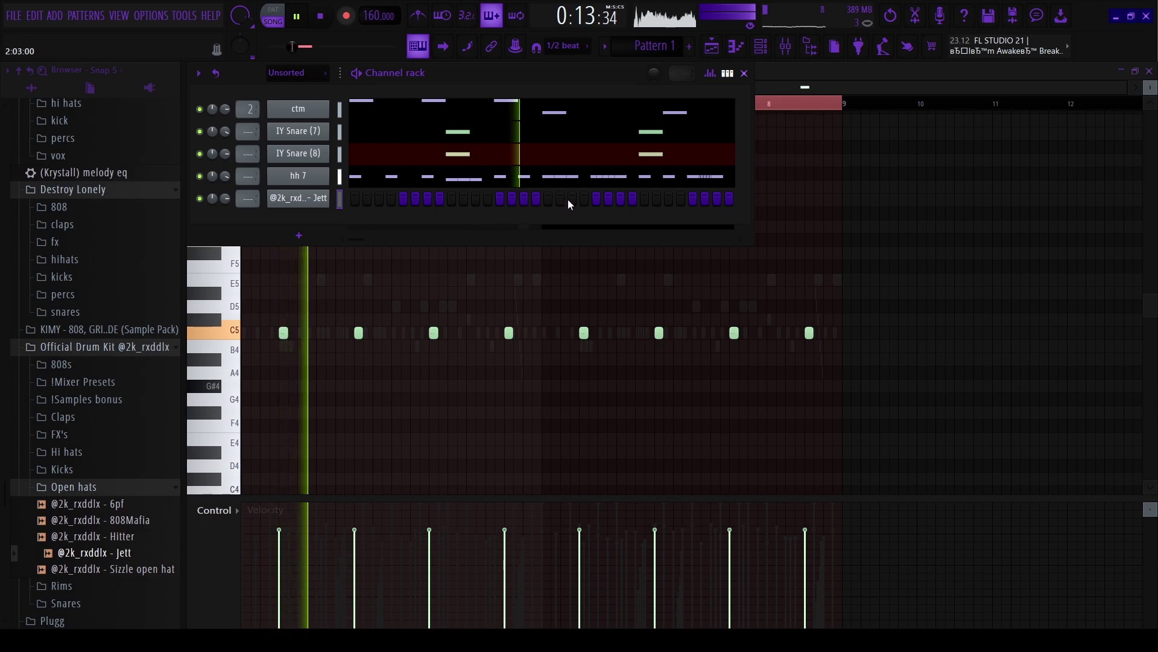
pyautogui.press('space')
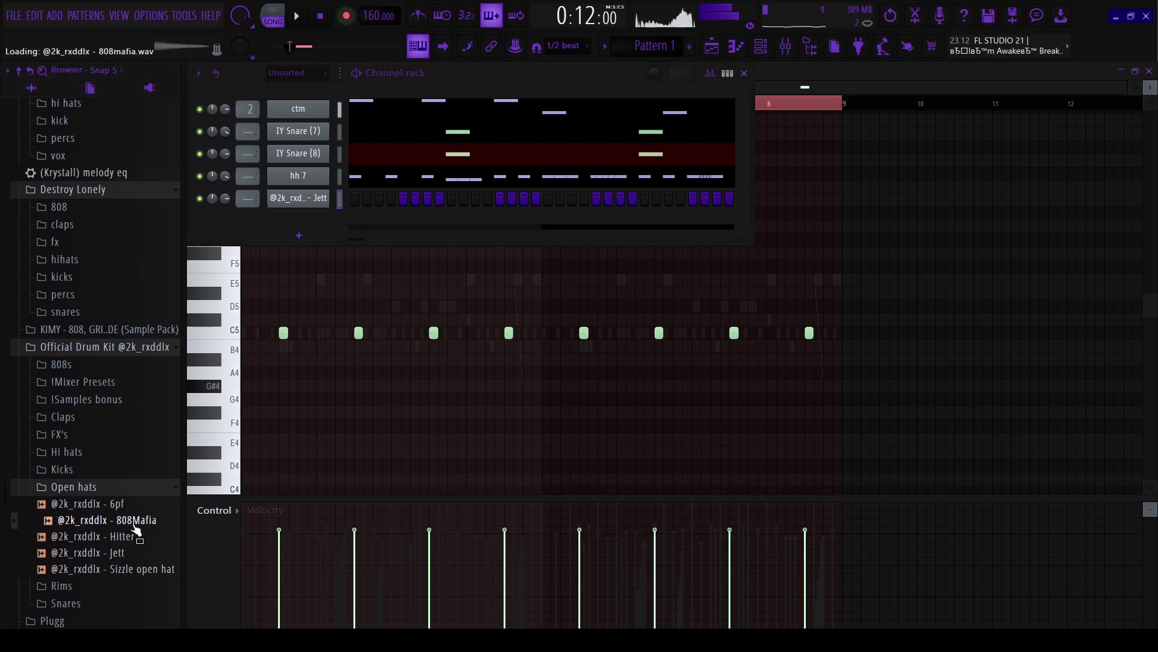
# Replace the Jett sample with the 808Mafia open hat and open that channel's piano roll.
pyautogui.click(317, 201)
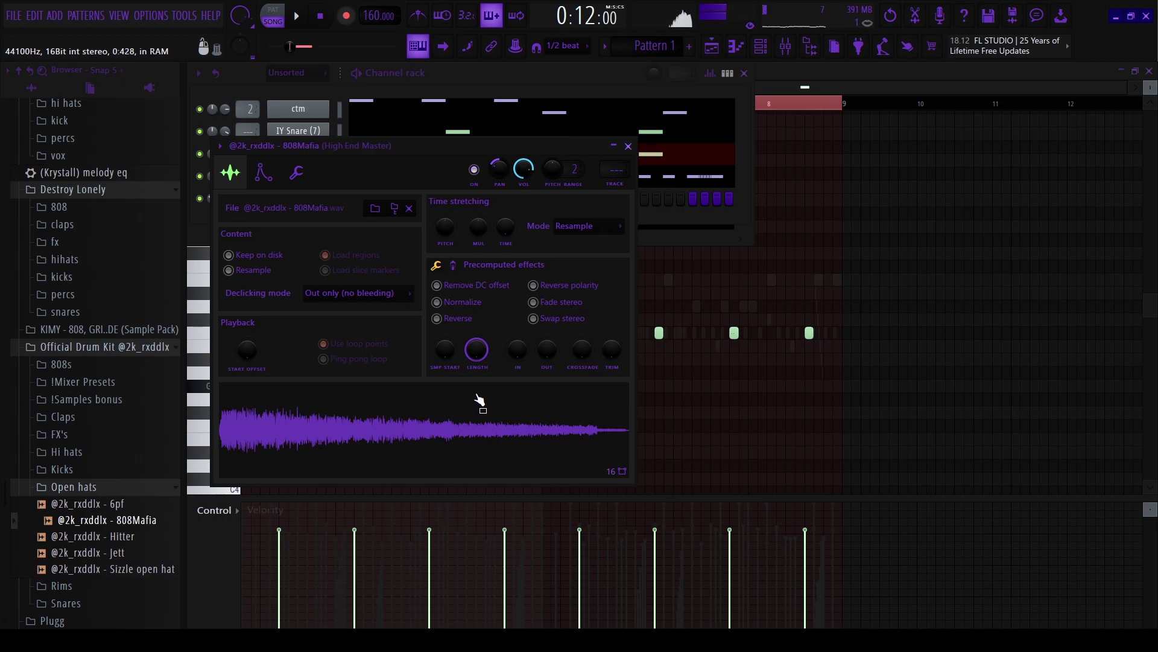
pyautogui.press('Escape')
pyautogui.rightClick(300, 203)
pyautogui.click(329, 213)
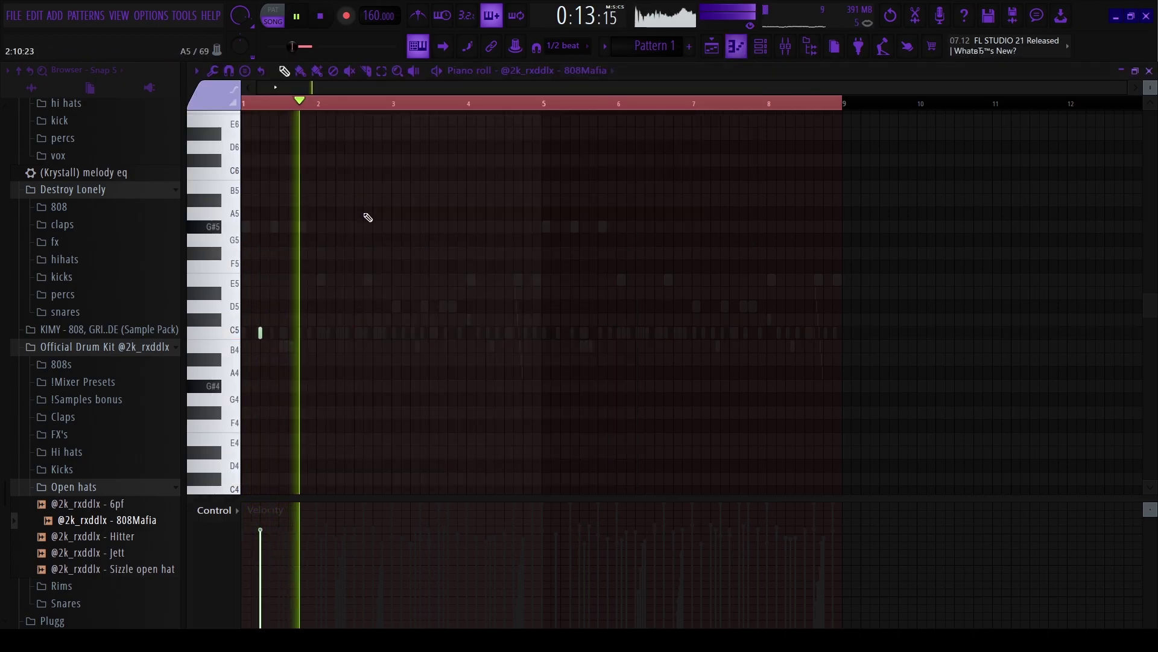
# Add 808Mafia open hat hits on C5 near the end of bar 3 and early in bar 5.
pyautogui.scroll(3, 254, 328)
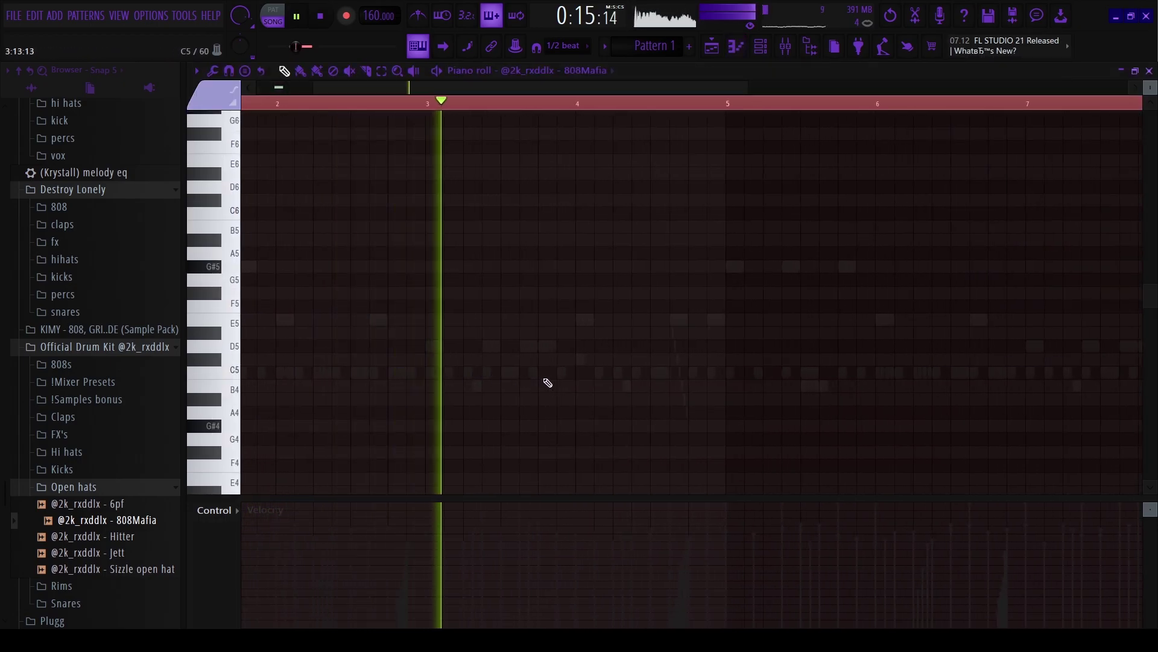
pyautogui.click(562, 372)
pyautogui.scroll(3, 532, 392)
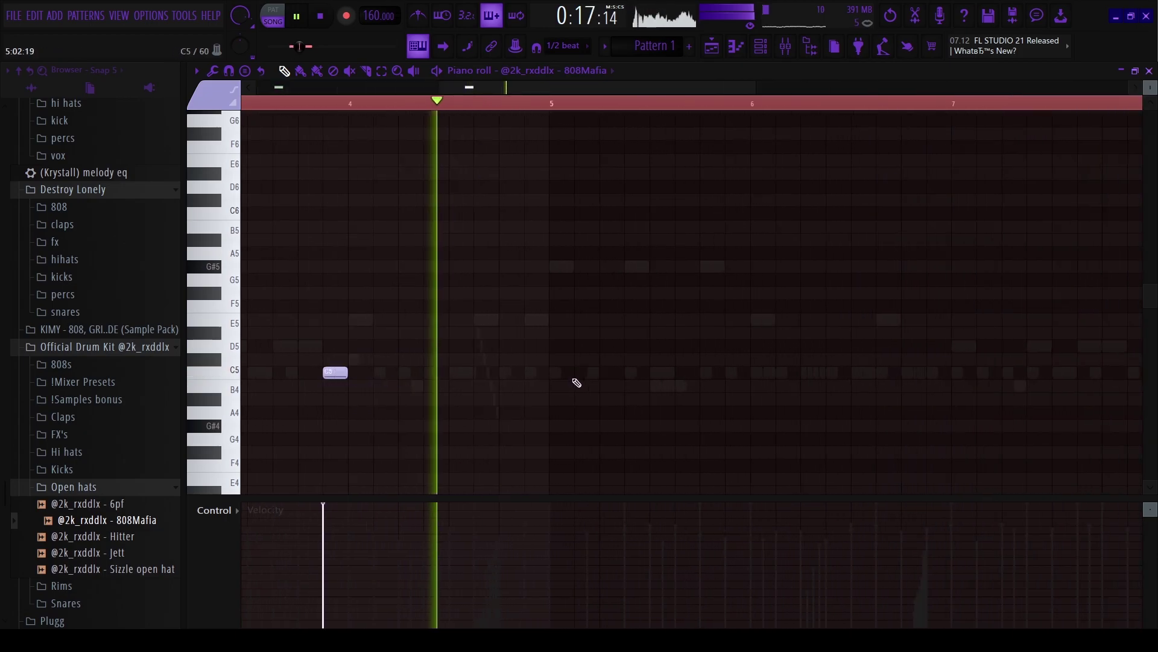
pyautogui.click(606, 374)
pyautogui.scroll(-3, 604, 398)
pyautogui.scroll(3, 654, 419)
pyautogui.scroll(-1, 724, 396)
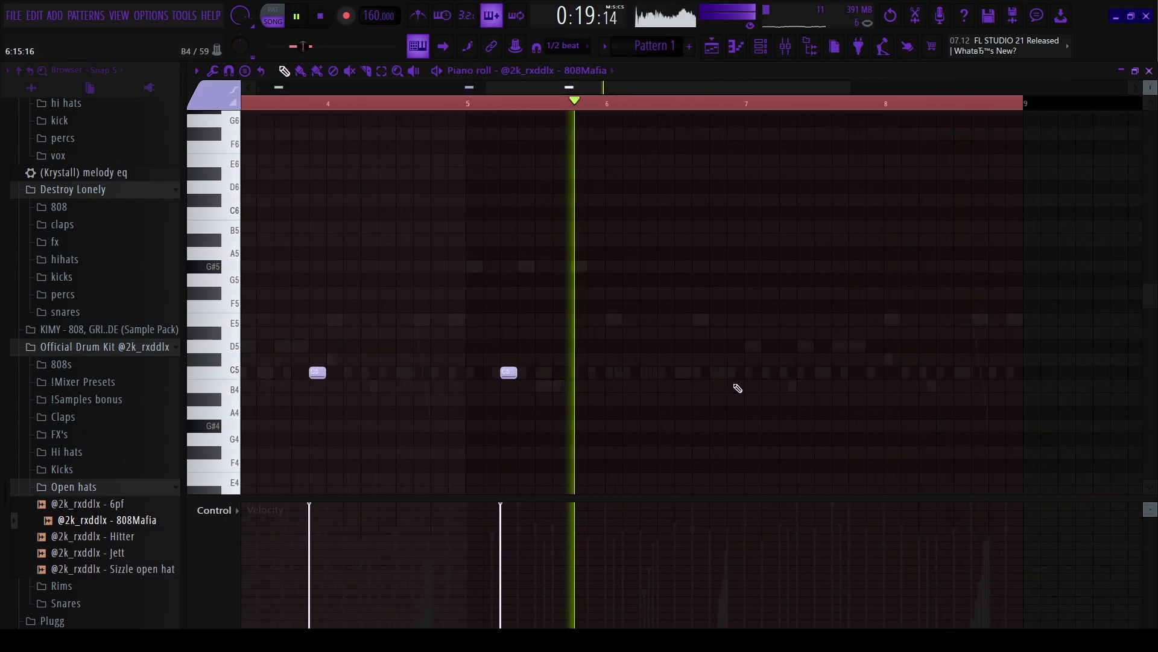
# Add further open hat hits on C5 in bars 6 and 8.
pyautogui.scroll(1, 718, 386)
pyautogui.click(650, 375)
pyautogui.scroll(-3, 662, 394)
pyautogui.scroll(3, 772, 383)
pyautogui.click(830, 372)
pyautogui.scroll(-2, 574, 427)
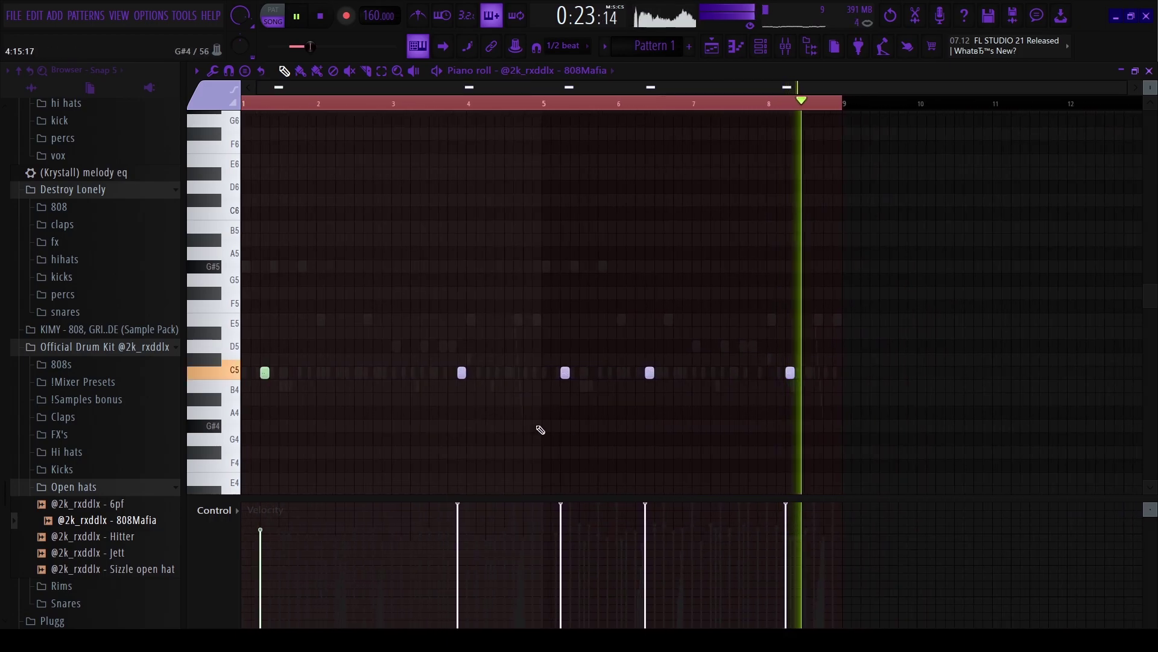
# Delete the open hat hits in bars 1 to 4 and copy the three hits from bars 5 to 8 into bars 1, 2 and 4.
pyautogui.moveTo(558, 356); pyautogui.dragTo(242, 426)
pyautogui.press('Delete')
pyautogui.moveTo(978, 342); pyautogui.dragTo(535, 448)
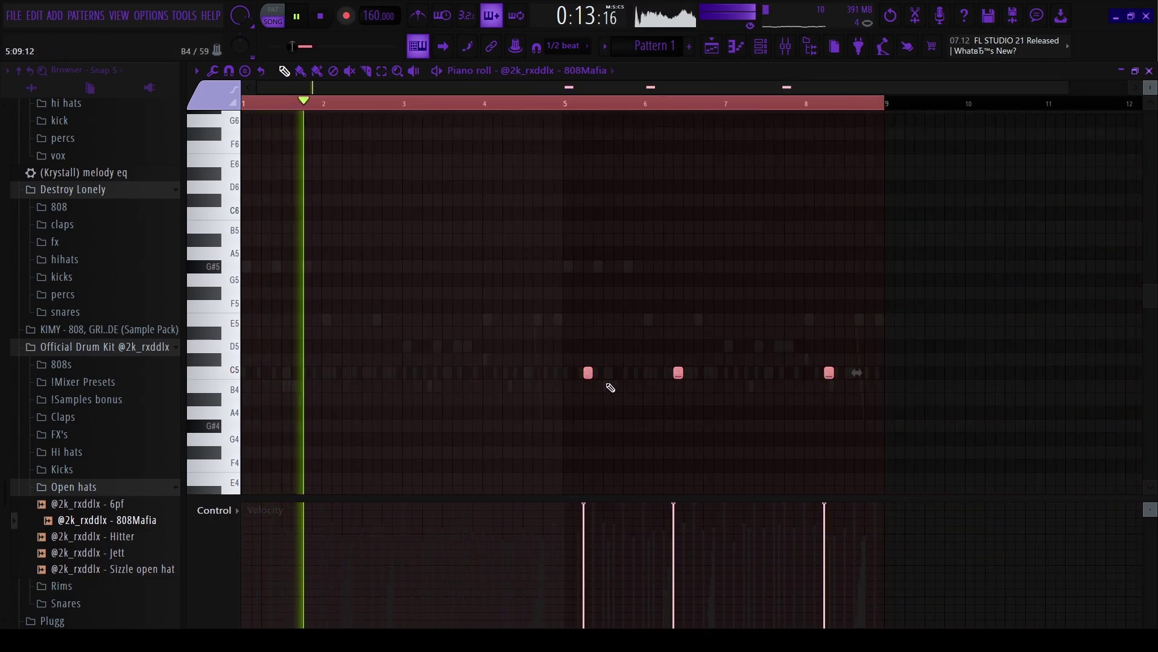
pyautogui.moveTo(585, 370); pyautogui.dragTo(300, 368)
pyautogui.scroll(-1, 473, 427)
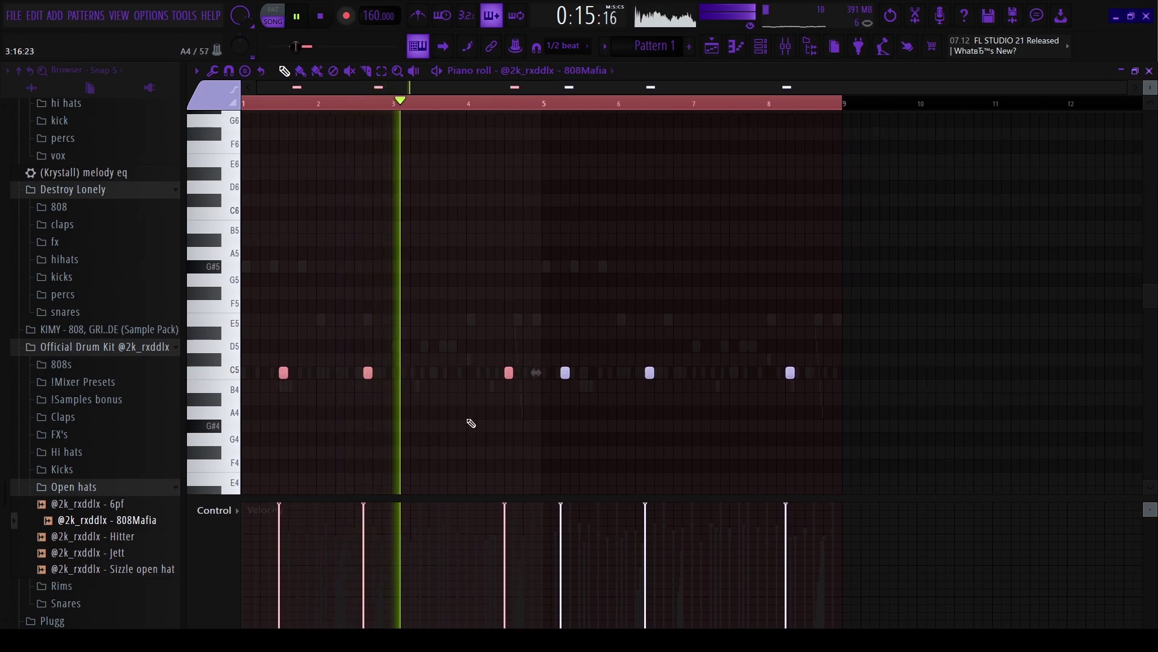
# Add the Dubai sample from the Official Drum Kit's Snares folder as a new channel and open its piano roll.
pyautogui.click(81, 487)
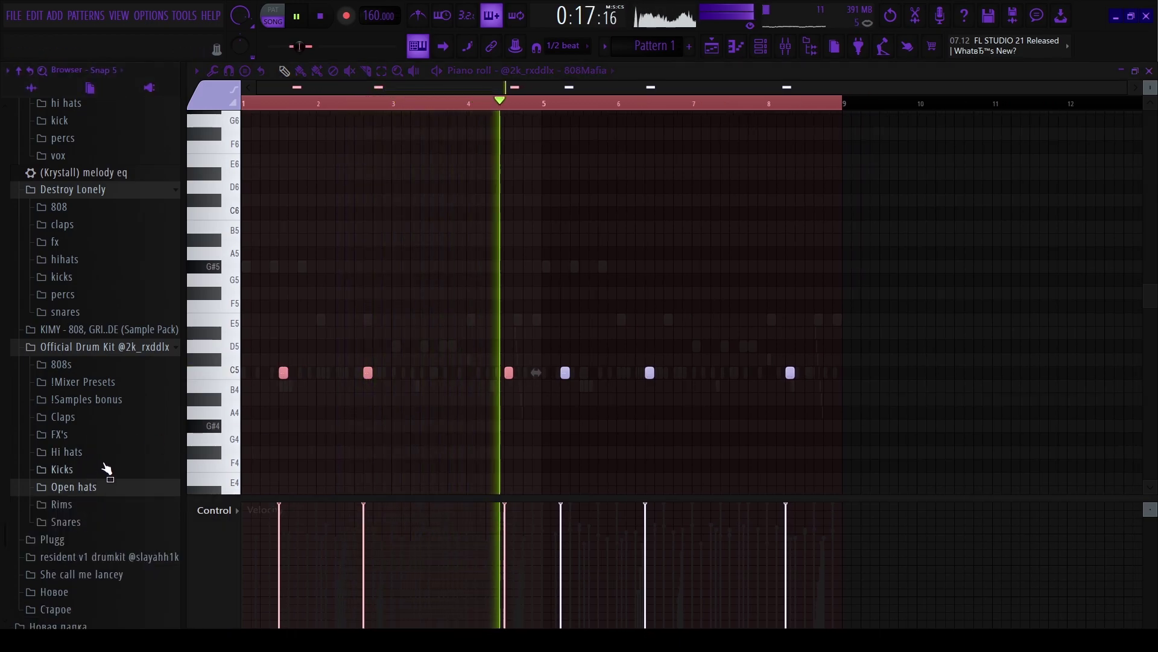
pyautogui.click(88, 520)
pyautogui.click(132, 447)
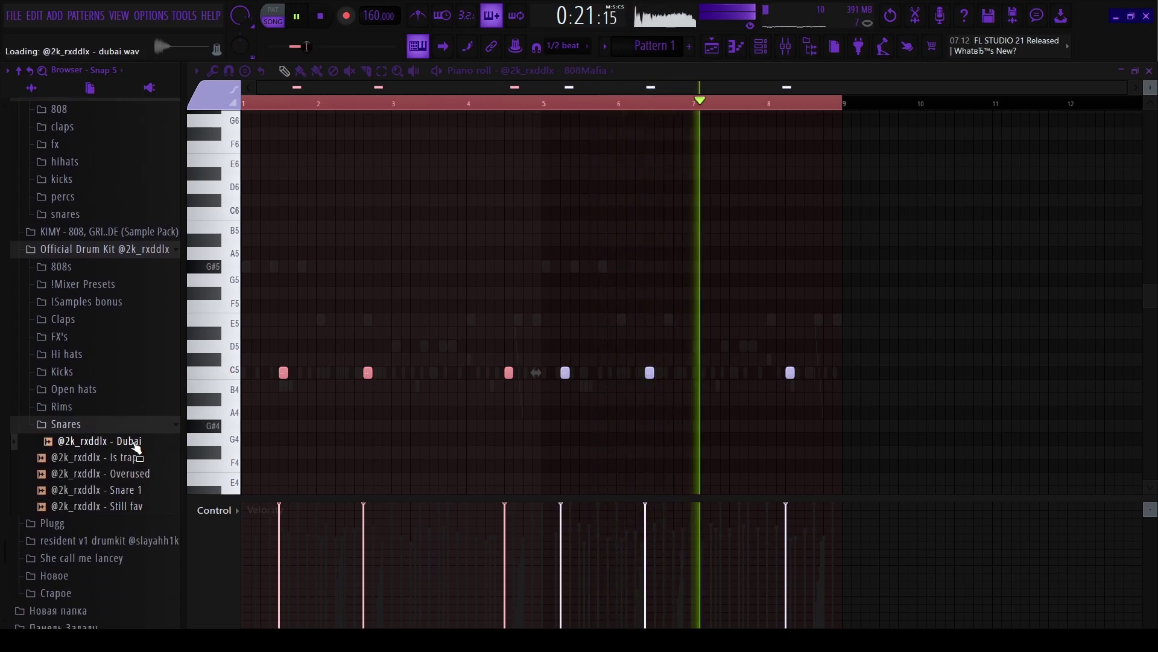
pyautogui.moveTo(134, 445); pyautogui.dragTo(295, 222)
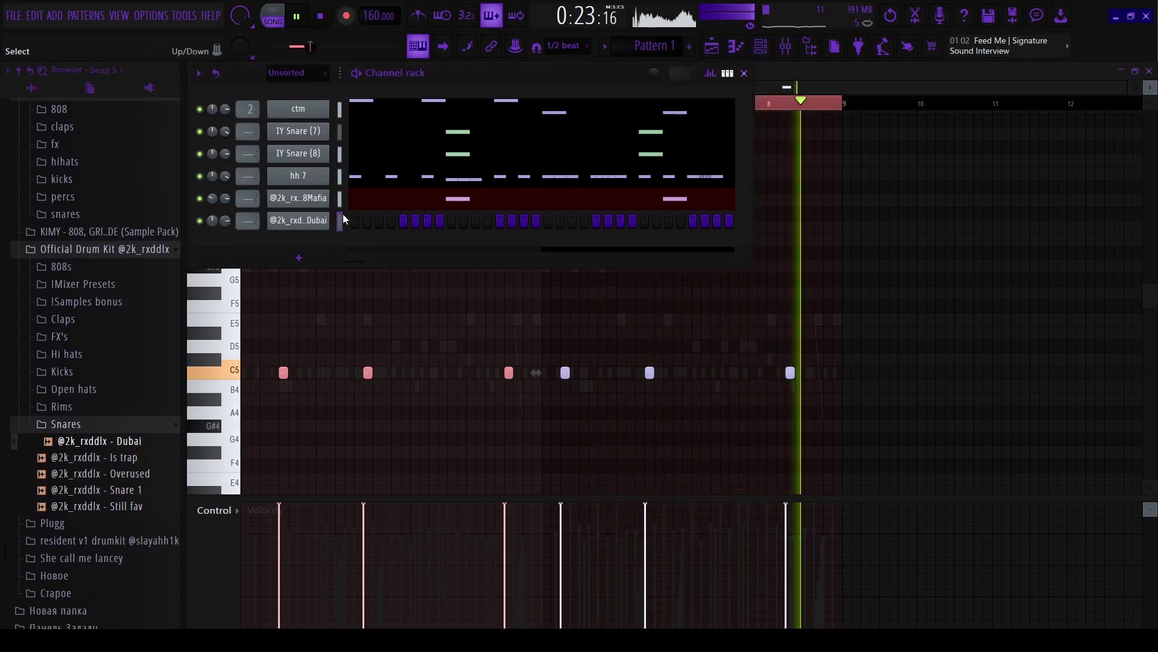
pyautogui.press('F7')
# Place Dubai snare notes on A4 and B4 in bar 2 and set the bar 1 note's velocity to 87%.
pyautogui.scroll(4, 253, 403)
pyautogui.scroll(-3, 482, 337)
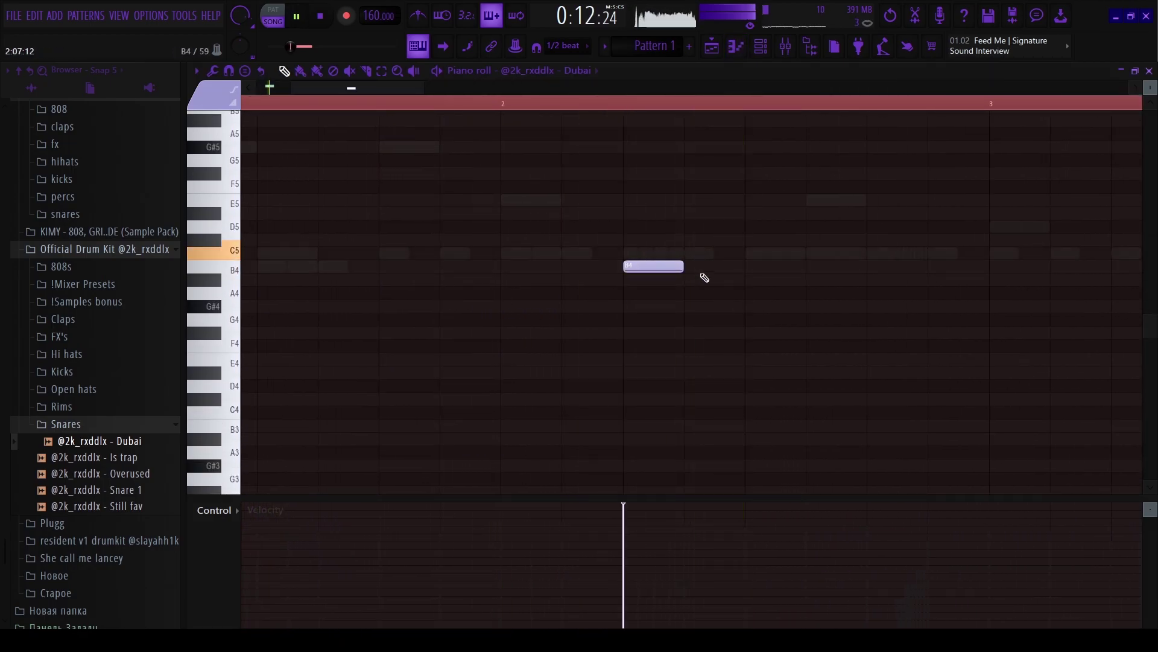
pyautogui.moveTo(652, 266); pyautogui.dragTo(652, 292)
pyautogui.click(686, 266)
pyautogui.scroll(-3, 683, 266)
pyautogui.click(271, 517)
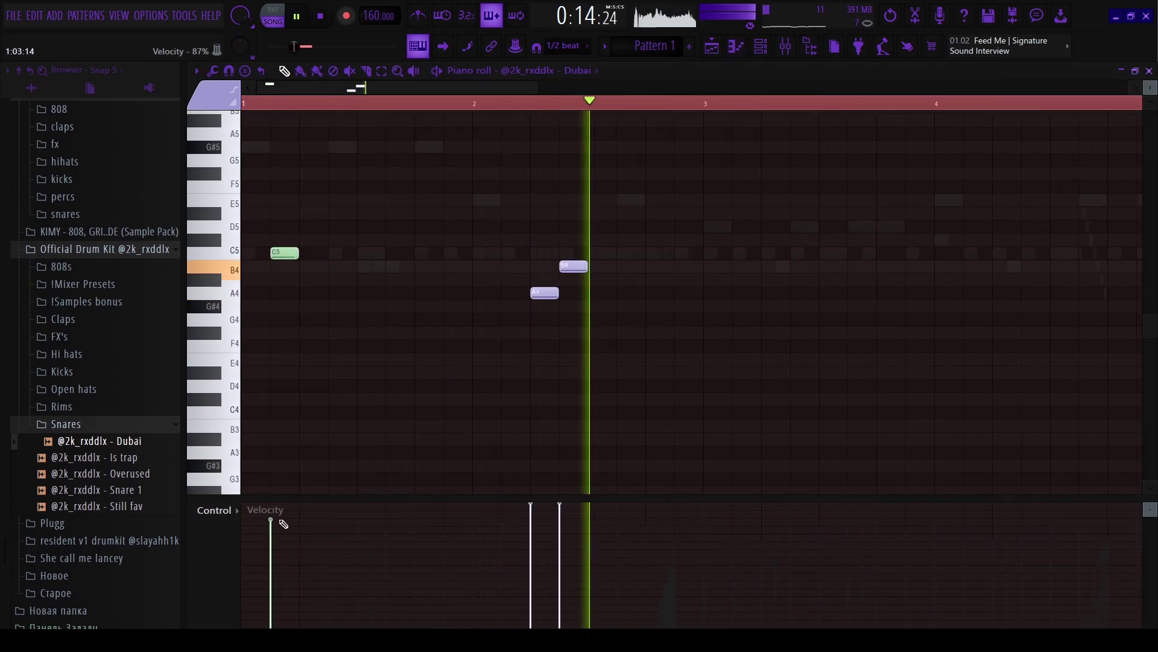
# Delete the A4 and B4 notes in bar 2 of the Dubai snare pattern.
pyautogui.scroll(-2, 561, 230)
pyautogui.moveTo(592, 207); pyautogui.dragTo(241, 380)
pyautogui.moveTo(269, 256); pyautogui.dragTo(649, 256)
pyautogui.rightClick(651, 253)
pyautogui.rightClick(846, 266)
pyautogui.rightClick(828, 293)
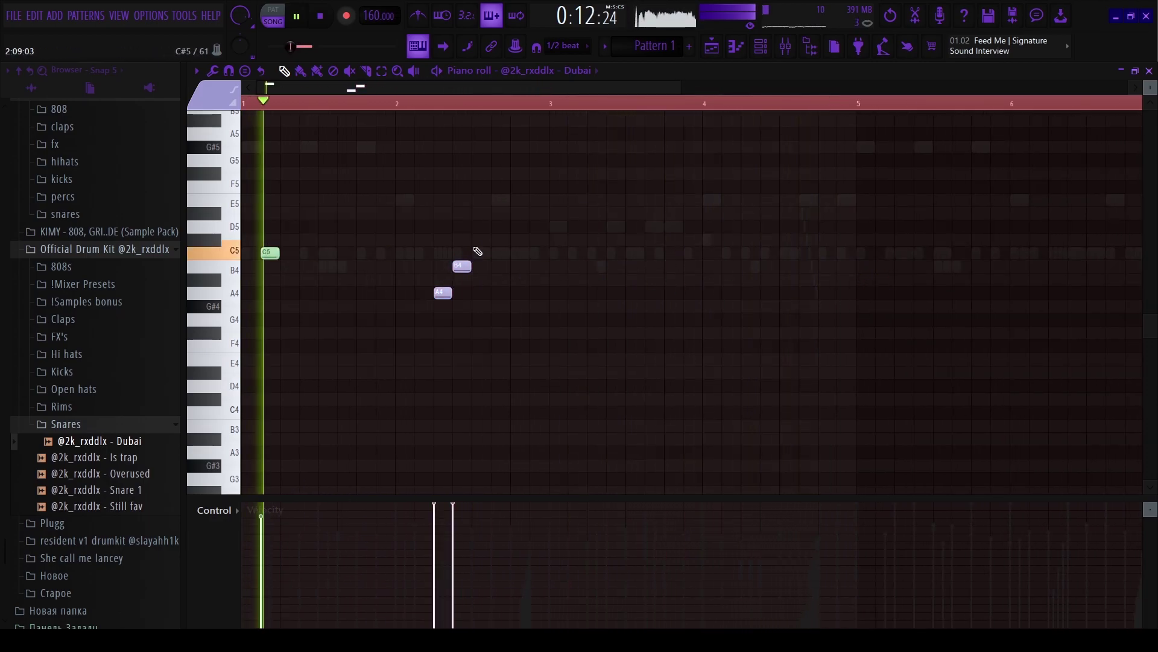
pyautogui.rightClick(461, 266)
pyautogui.rightClick(443, 293)
# Try a second C5 snare note directly after the first one in bar 1.
pyautogui.scroll(-1, 356, 305)
pyautogui.scroll(2, 352, 300)
pyautogui.click(314, 213)
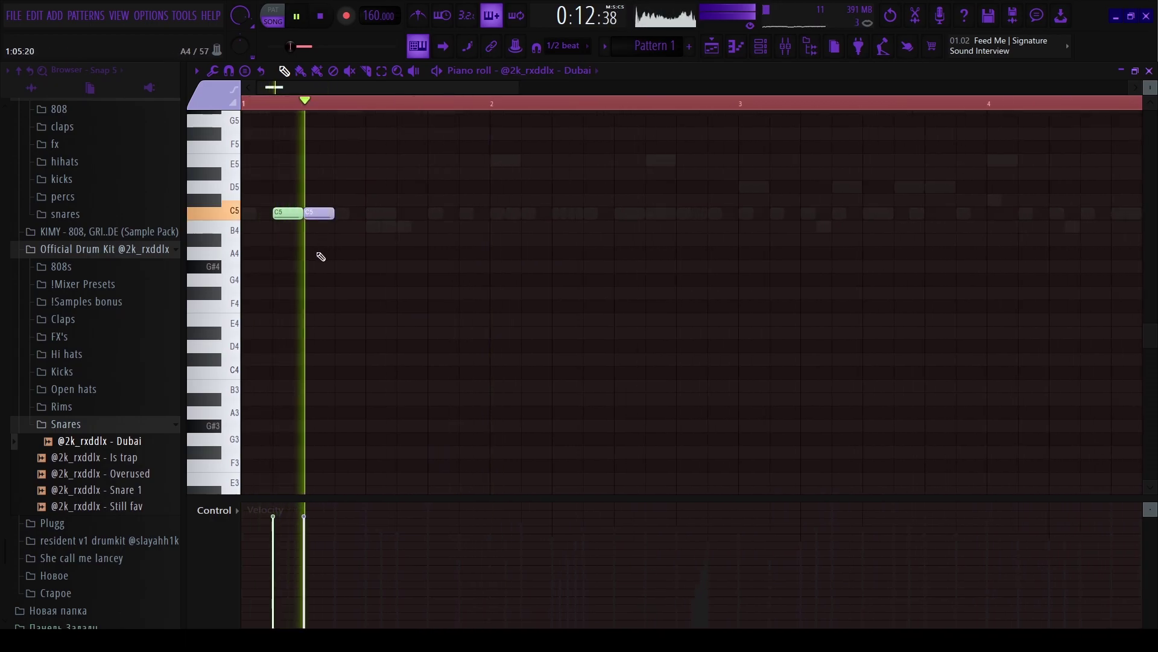
# Place a C5 snare note shortly before the middle of bar 2.
pyautogui.scroll(3, 338, 284)
pyautogui.press('space')
pyautogui.scroll(-3, 374, 371)
pyautogui.scroll(2, 388, 370)
pyautogui.scroll(-2, 388, 370)
pyautogui.scroll(3, 388, 347)
pyautogui.click(387, 336)
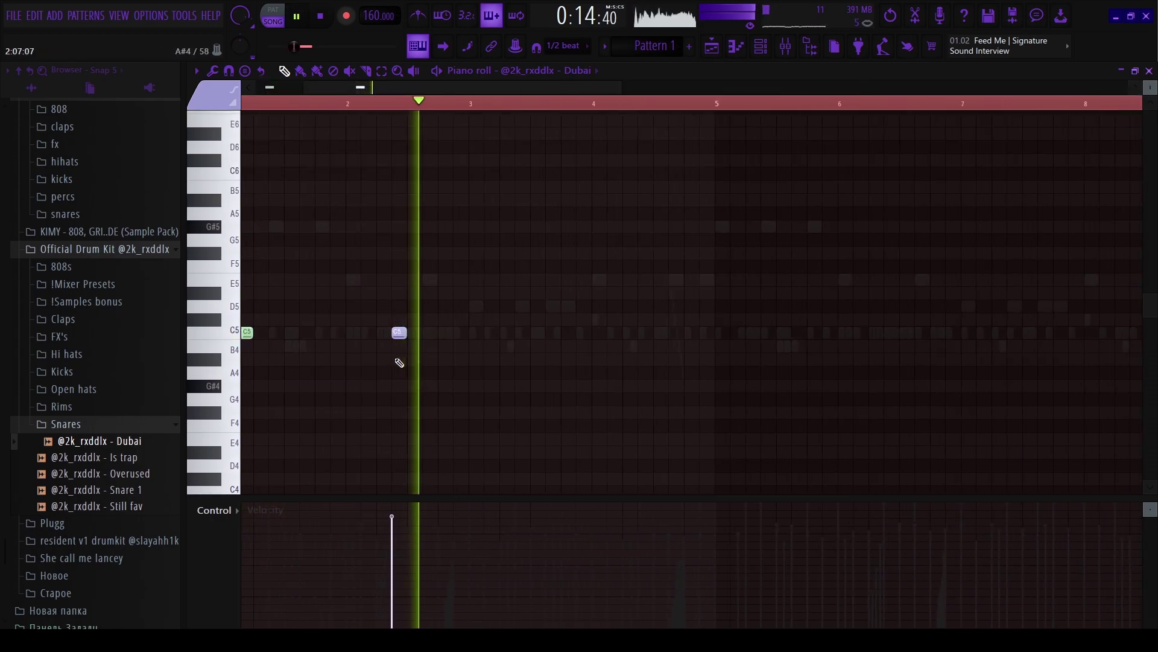
# Chop the C5 note in bar 2 into a four-note roll with rising velocities.
pyautogui.press('space')
pyautogui.scroll(1, 422, 353)
pyautogui.hotkey('ctrl', 'z')
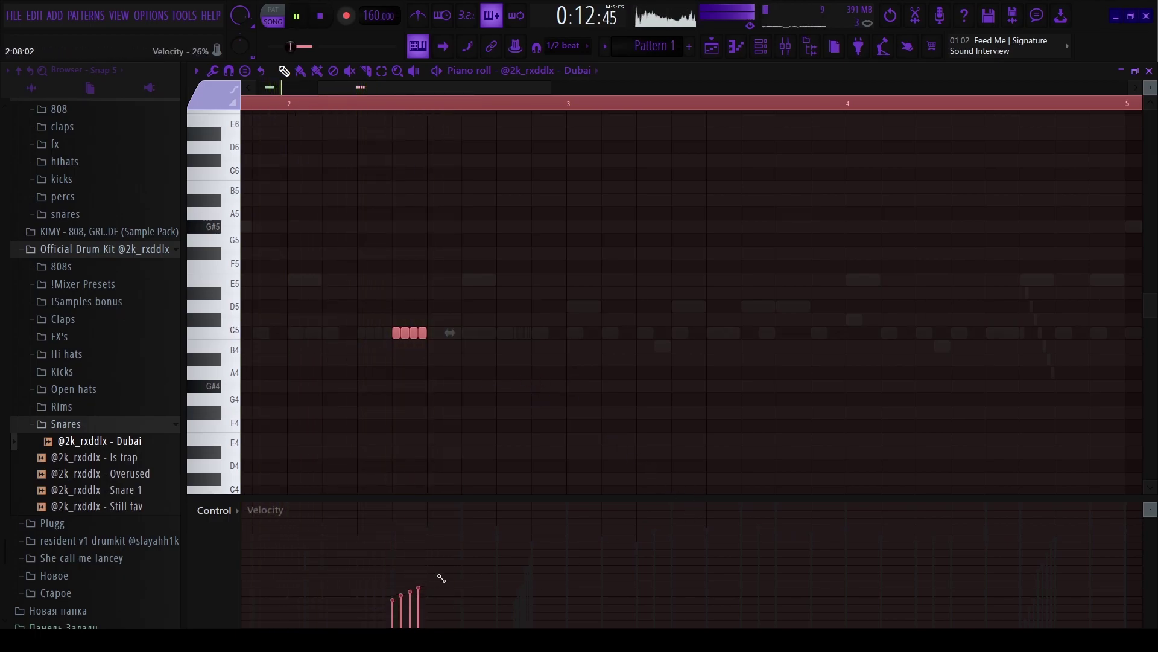
pyautogui.hotkey('ctrl', 'd')
# Add two C5 snare notes, one just before and one just after the start of bar 4.
pyautogui.scroll(-3, 416, 473)
pyautogui.scroll(3, 352, 422)
pyautogui.hscroll(3, 473, 386)
pyautogui.scroll(-1, 629, 391)
pyautogui.press('space')
pyautogui.scroll(1, 547, 346)
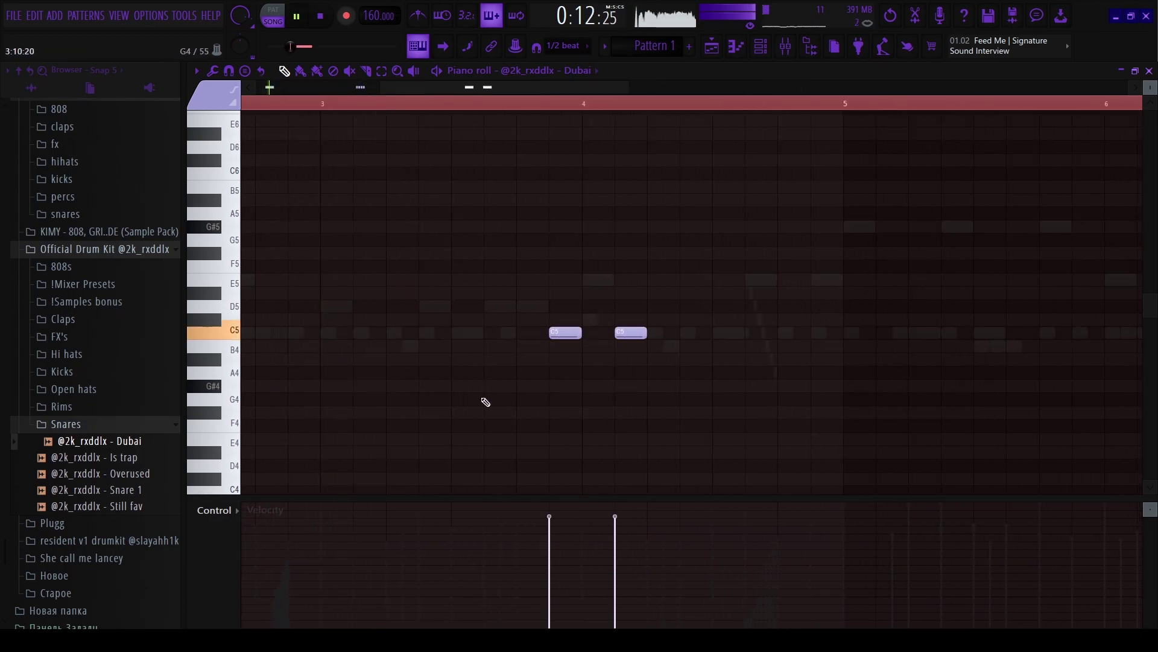
# Check the snare roll in bar 2 and the two notes around bar 4 during playback.
pyautogui.scroll(-3, 487, 402)
pyautogui.scroll(2, 450, 393)
pyautogui.scroll(-2, 458, 401)
pyautogui.scroll(3, 395, 429)
pyautogui.scroll(-3, 396, 429)
pyautogui.scroll(3, 365, 443)
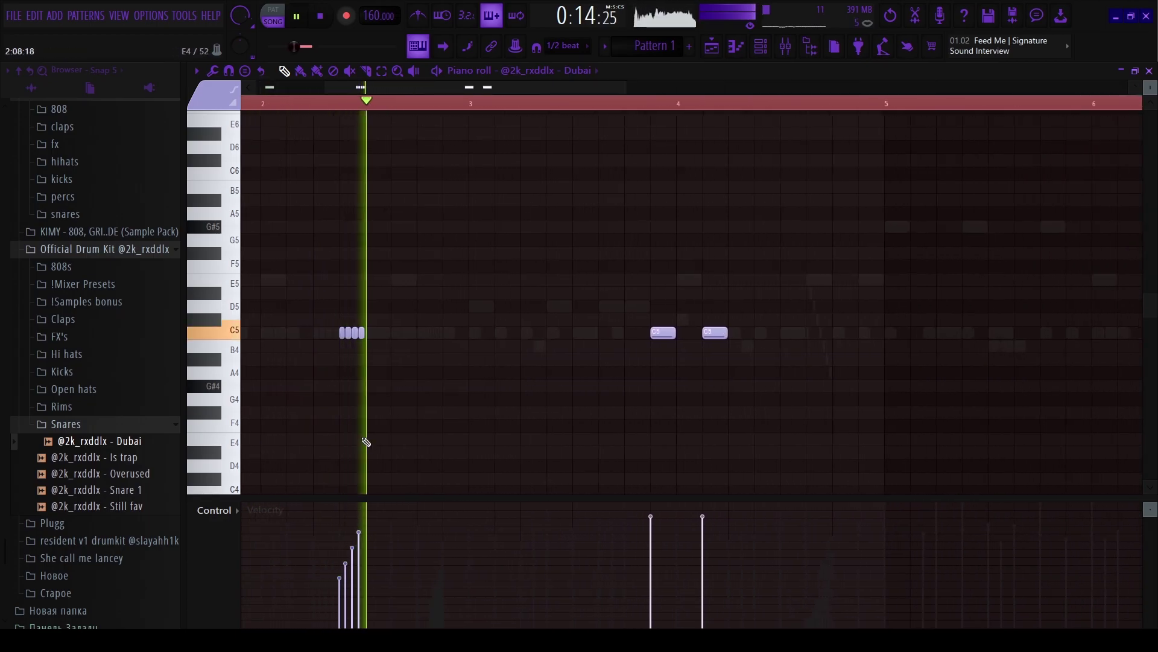
pyautogui.scroll(-3, 398, 416)
pyautogui.scroll(2, 512, 356)
pyautogui.scroll(-2, 519, 326)
pyautogui.scroll(2, 513, 335)
pyautogui.scroll(-2, 505, 344)
pyautogui.scroll(3, 505, 344)
# Select bars 1 to 4 of the snare pattern and duplicate them into bars 5 to 8.
pyautogui.moveTo(595, 103); pyautogui.dragTo(155, 282)
pyautogui.hotkey('ctrl', 'b')
pyautogui.scroll(-3, 732, 355)
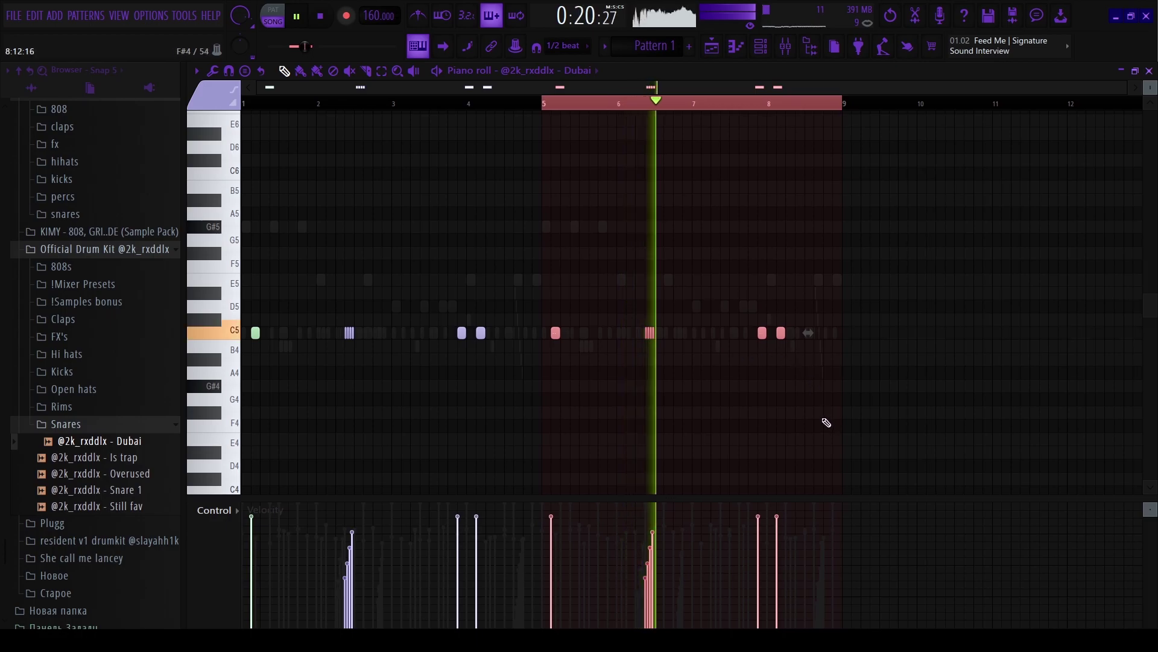
# Delete the duplicated four-note snare roll in bar 6.
pyautogui.scroll(3, 828, 423)
pyautogui.scroll(-2, 574, 367)
pyautogui.rightClick(568, 332)
# Lower the snare notes just before bars 4 and 8 to B4.
pyautogui.scroll(1, 621, 354)
pyautogui.scroll(-1, 846, 359)
pyautogui.scroll(2, 732, 368)
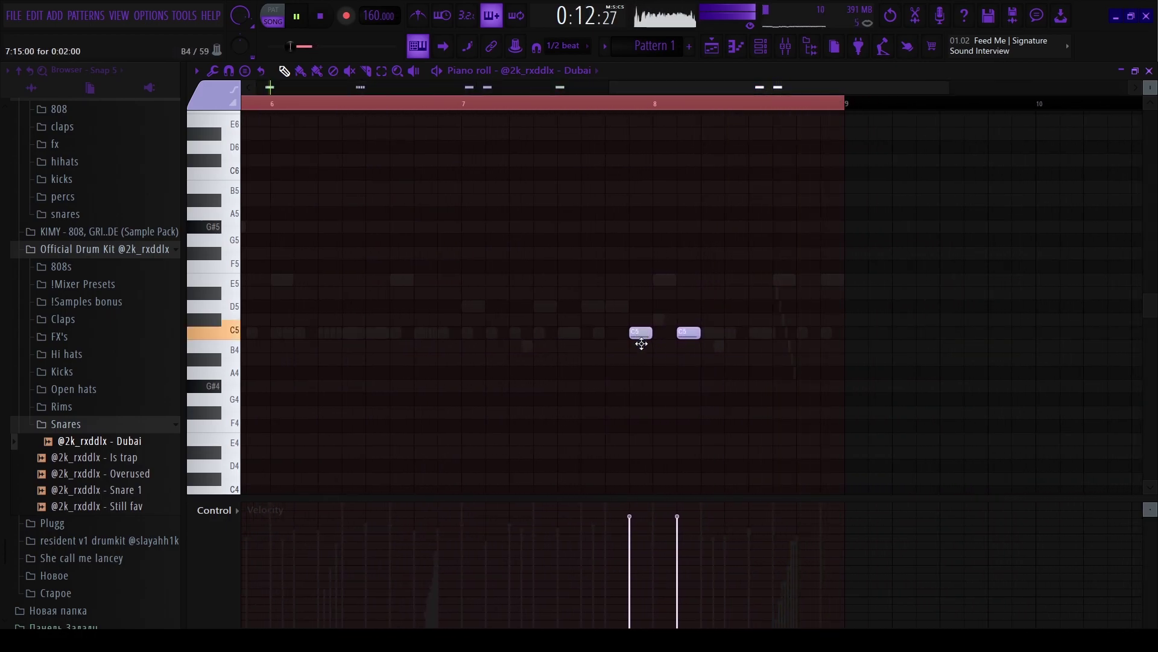
pyautogui.scroll(-3, 652, 361)
pyautogui.scroll(3, 500, 342)
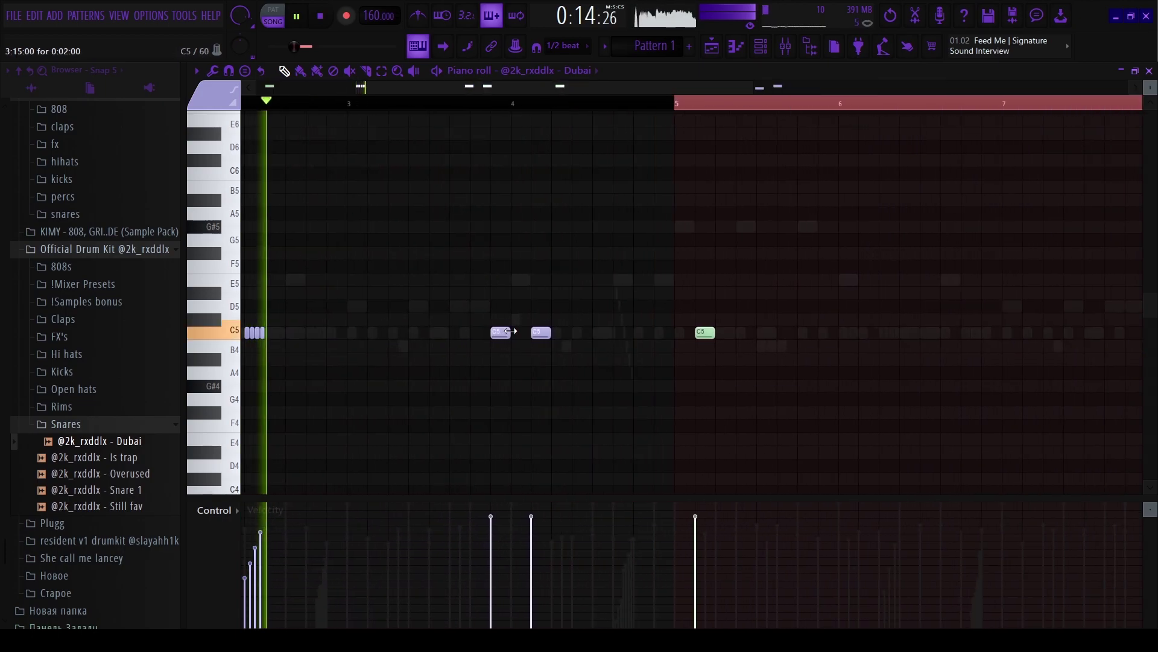
pyautogui.scroll(-2, 581, 393)
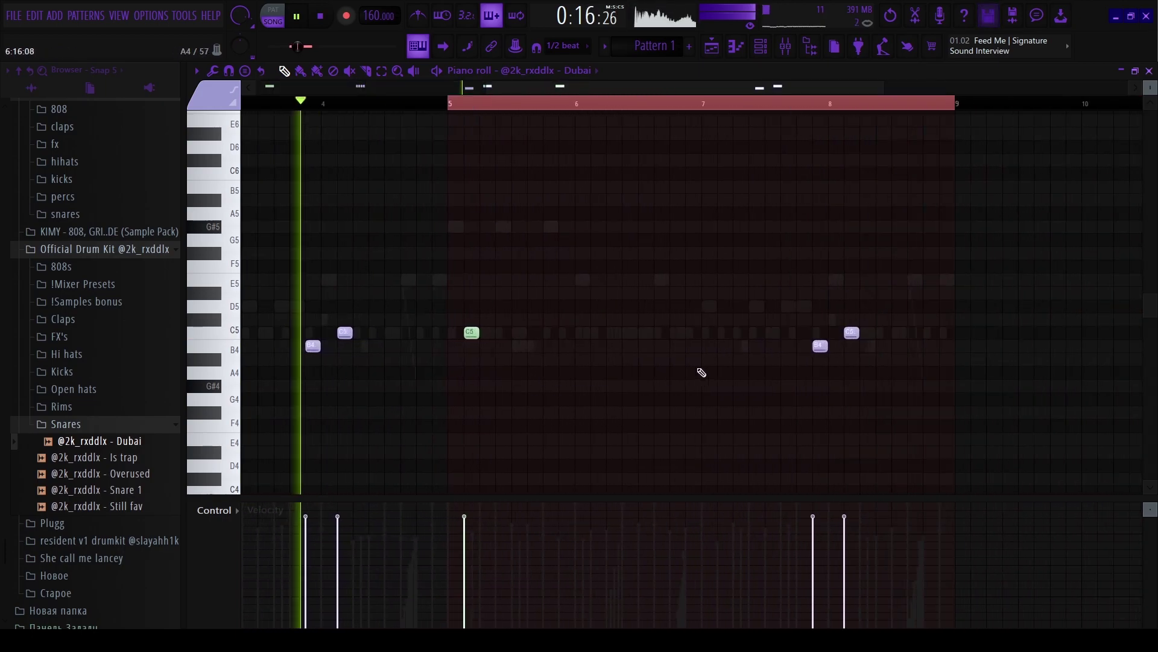
# Add a C5 snare note in the middle of bar 6.
pyautogui.scroll(3, 600, 348)
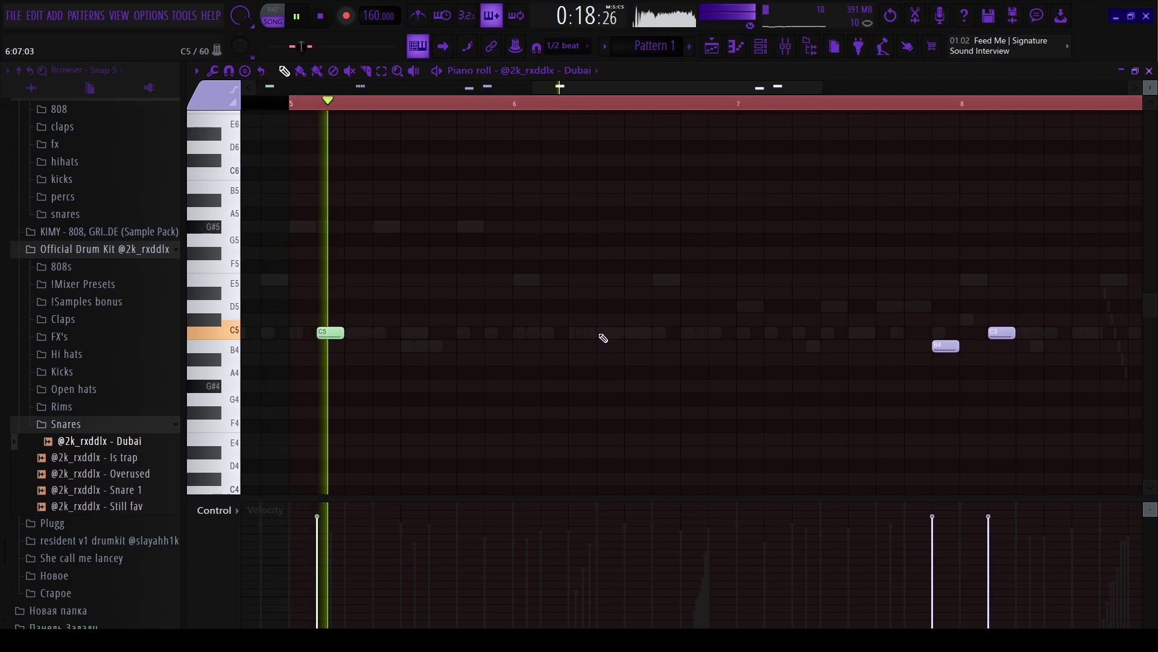
pyautogui.click(633, 333)
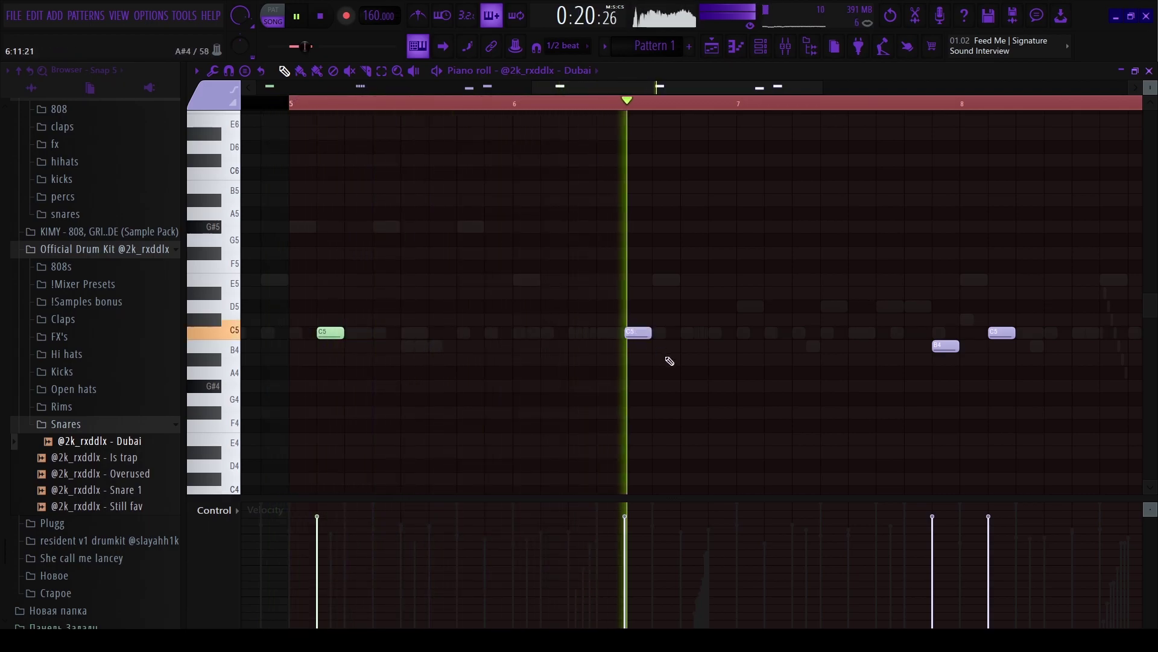
pyautogui.scroll(-3, 593, 344)
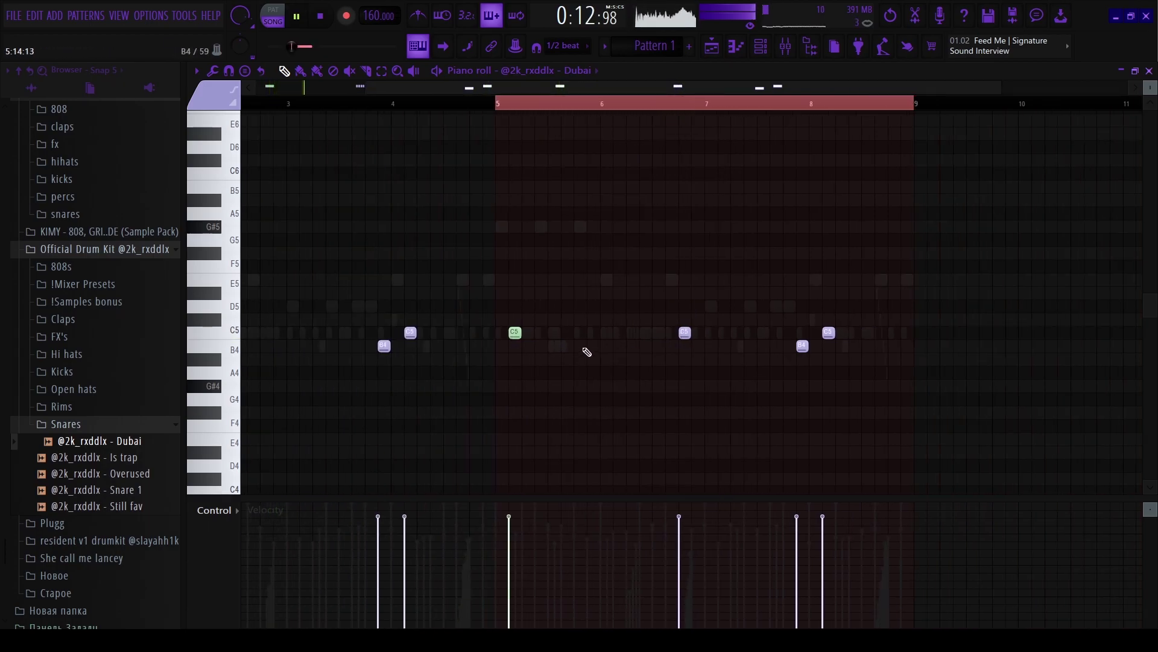
# Add a C5 snare note directly before the B4 note late in bar 3.
pyautogui.scroll(-2, 664, 336)
pyautogui.scroll(2, 448, 347)
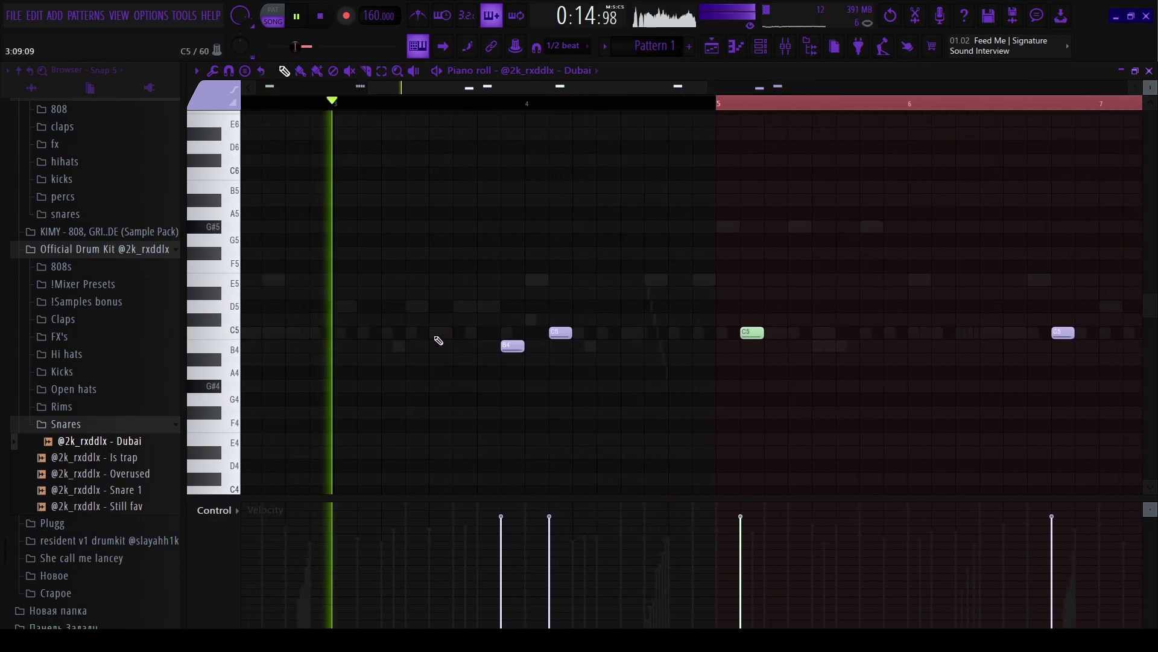
pyautogui.click(469, 332)
# Review the whole snare pattern across bars 1 to 8 during playback.
pyautogui.scroll(-1, 540, 384)
pyautogui.scroll(1, 592, 317)
pyautogui.scroll(-2, 625, 396)
pyautogui.scroll(2, 700, 368)
pyautogui.scroll(-2, 592, 400)
pyautogui.scroll(2, 722, 369)
pyautogui.scroll(-1, 713, 384)
pyautogui.scroll(-1, 704, 395)
pyautogui.scroll(2, 713, 336)
pyautogui.scroll(-2, 714, 337)
# Collapse the Official Drum Kit and 3k drumkit folders while looking through the drum kits.
pyautogui.click(112, 427)
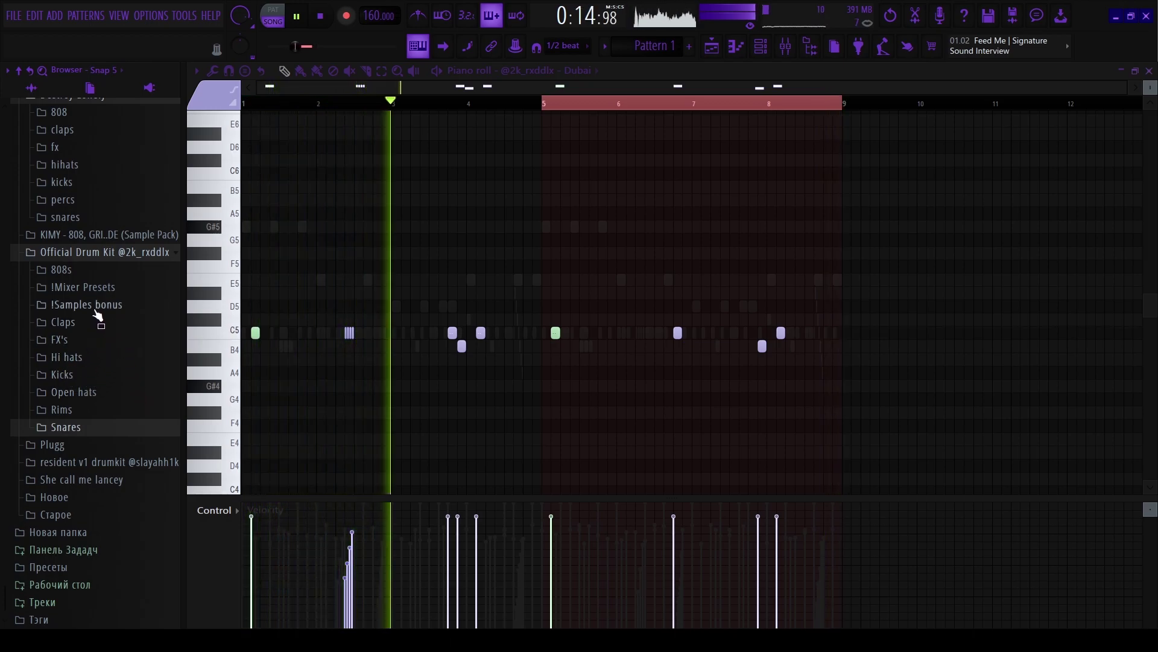
pyautogui.click(109, 252)
pyautogui.scroll(2, 91, 308)
pyautogui.scroll(2, 80, 291)
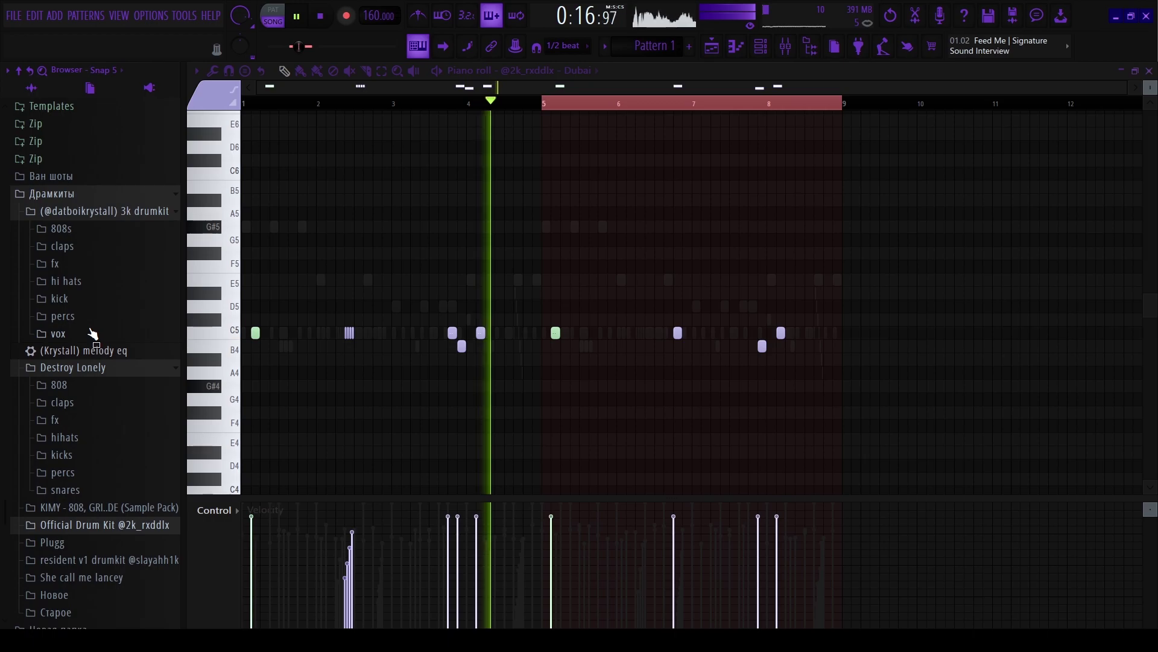
pyautogui.click(90, 334)
pyautogui.moveTo(97, 383); pyautogui.dragTo(111, 247)
pyautogui.click(104, 211)
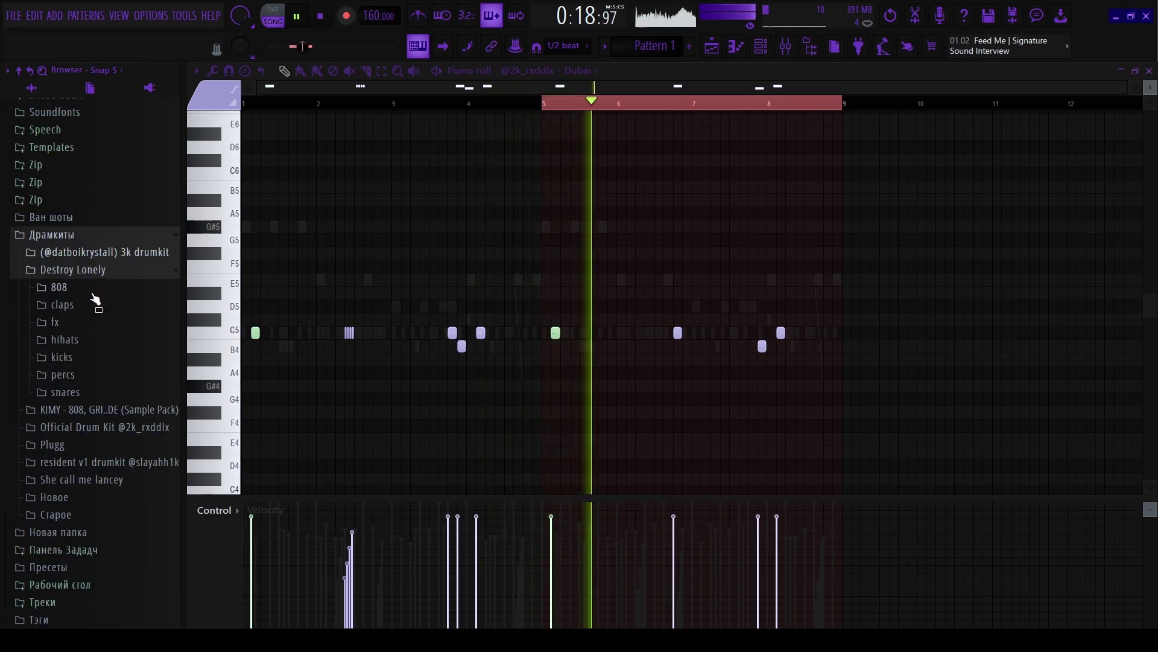
# Audition the Destroy Lonely percs and kicks, and add the hard kick sample as a new channel.
pyautogui.moveTo(95, 386); pyautogui.dragTo(107, 510)
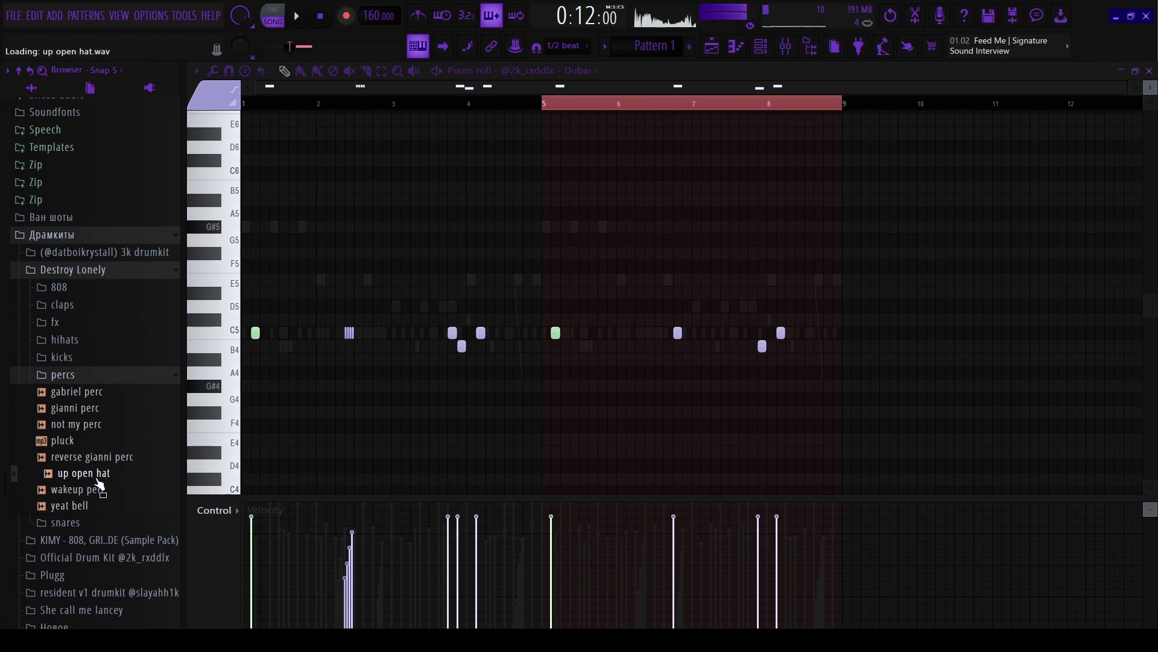
pyautogui.moveTo(89, 396); pyautogui.dragTo(85, 380)
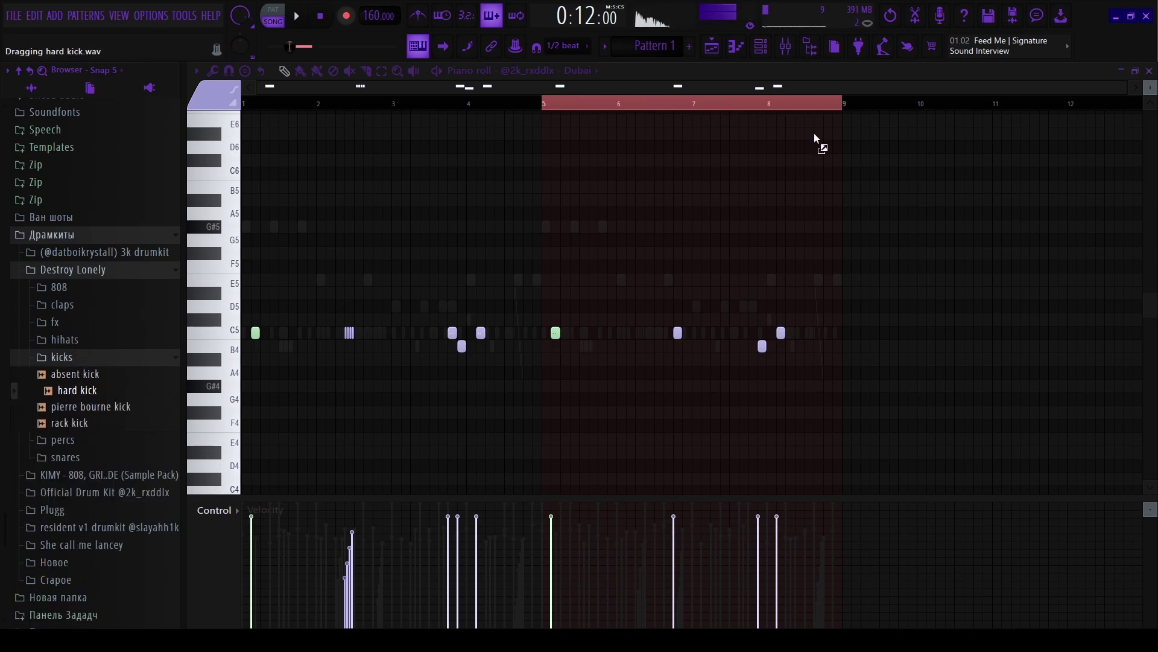
pyautogui.moveTo(779, 154); pyautogui.dragTo(757, 51)
pyautogui.moveTo(326, 126); pyautogui.dragTo(329, 134)
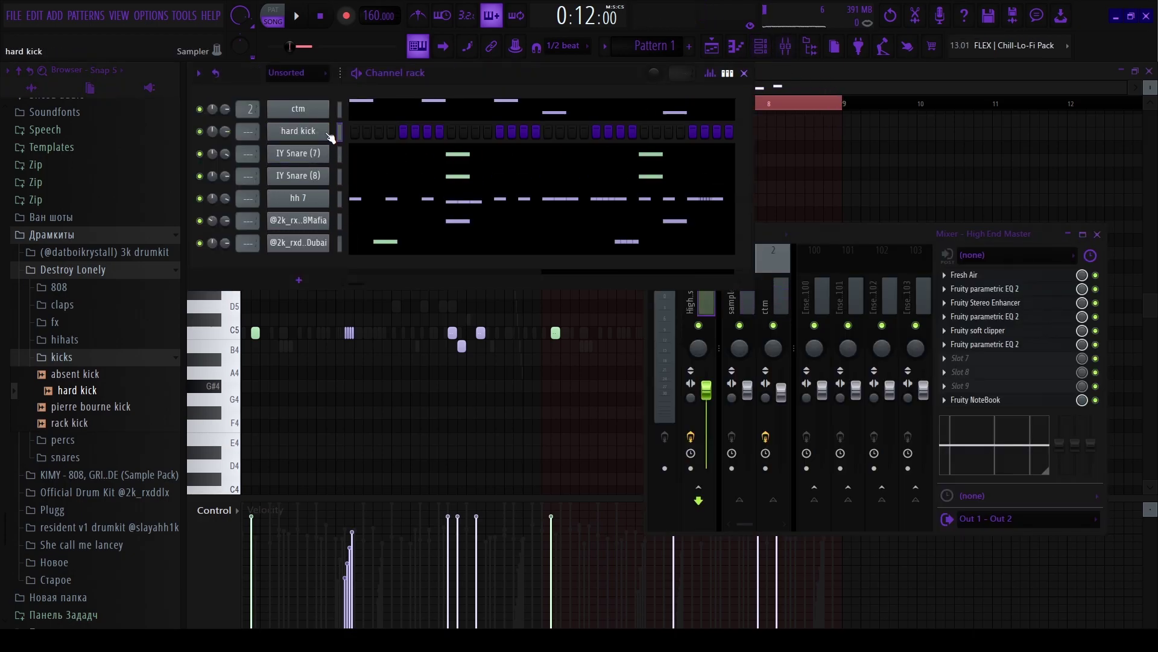
# Try C5 hard kick notes at the start and near the end of bar 1 during playback.
pyautogui.press('space')
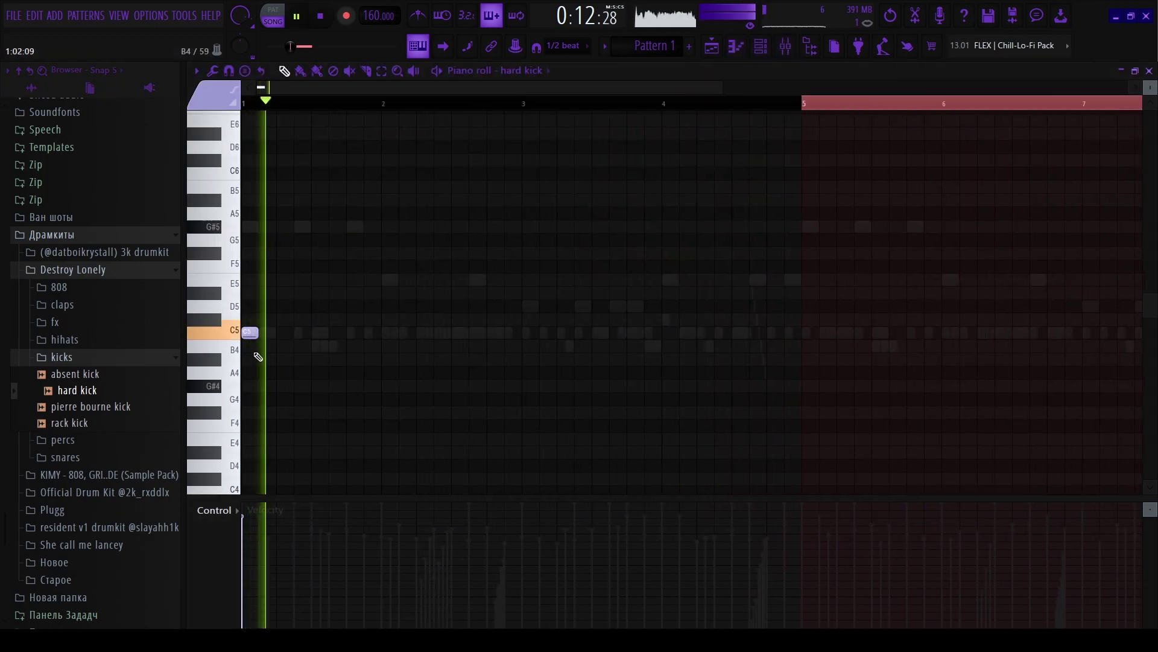
pyautogui.scroll(-1, 313, 339)
pyautogui.scroll(-3, 313, 339)
pyautogui.click(353, 294)
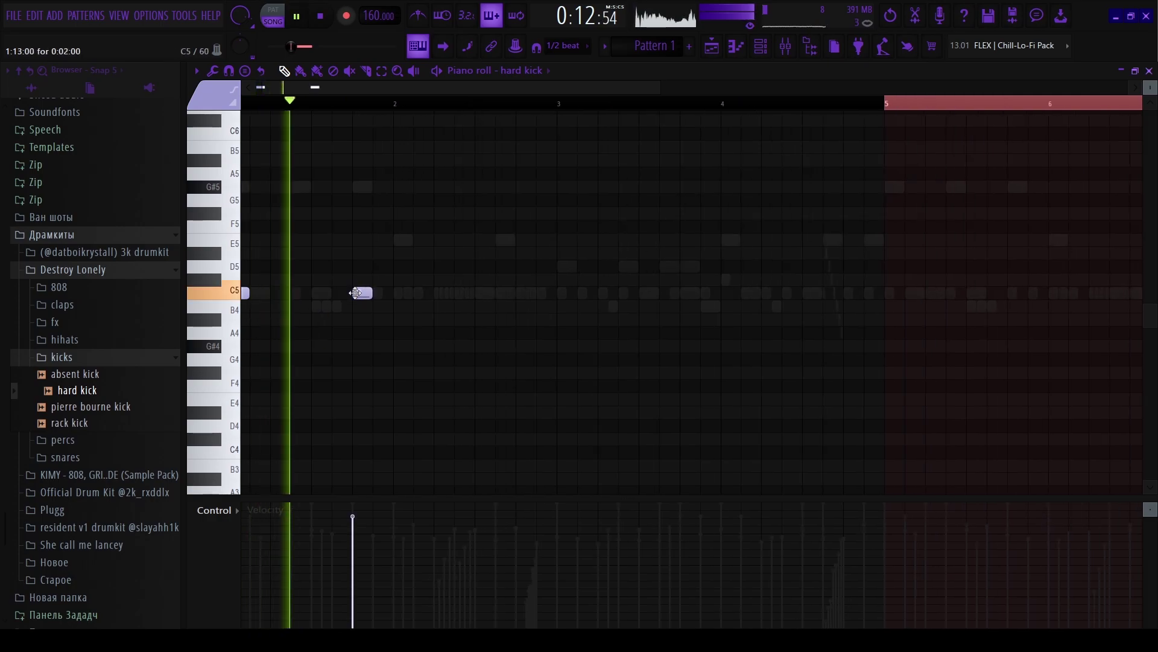
pyautogui.scroll(3, 351, 294)
pyautogui.scroll(2, 393, 305)
pyautogui.scroll(-3, 348, 340)
# Delete the hard kick notes and remove the hard kick channel.
pyautogui.rightClick(334, 332)
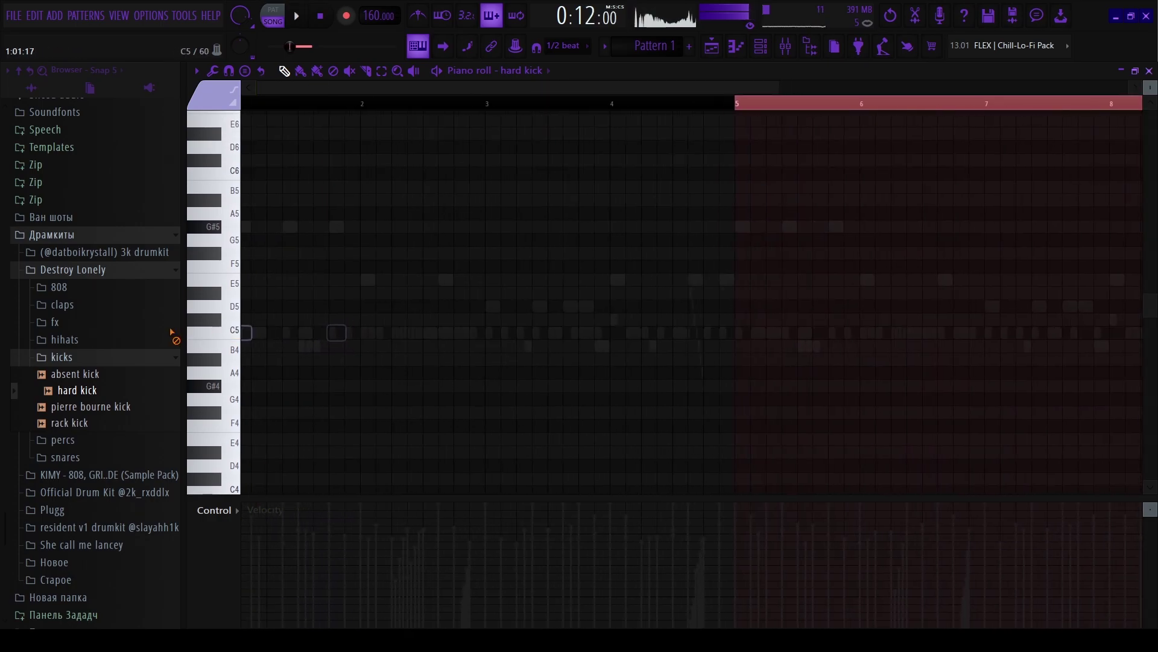
pyautogui.press('space')
pyautogui.click(744, 52)
pyautogui.click(762, 53)
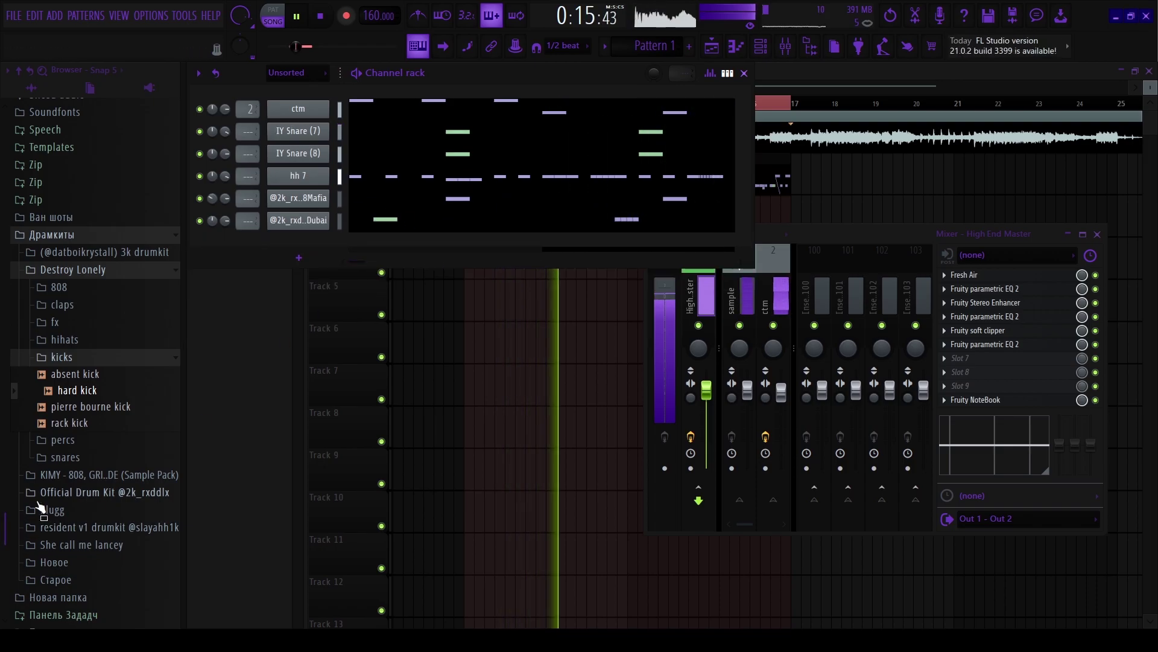
# Close the Destroy Lonely kit and look through the kits in the Старое folder.
pyautogui.click(91, 272)
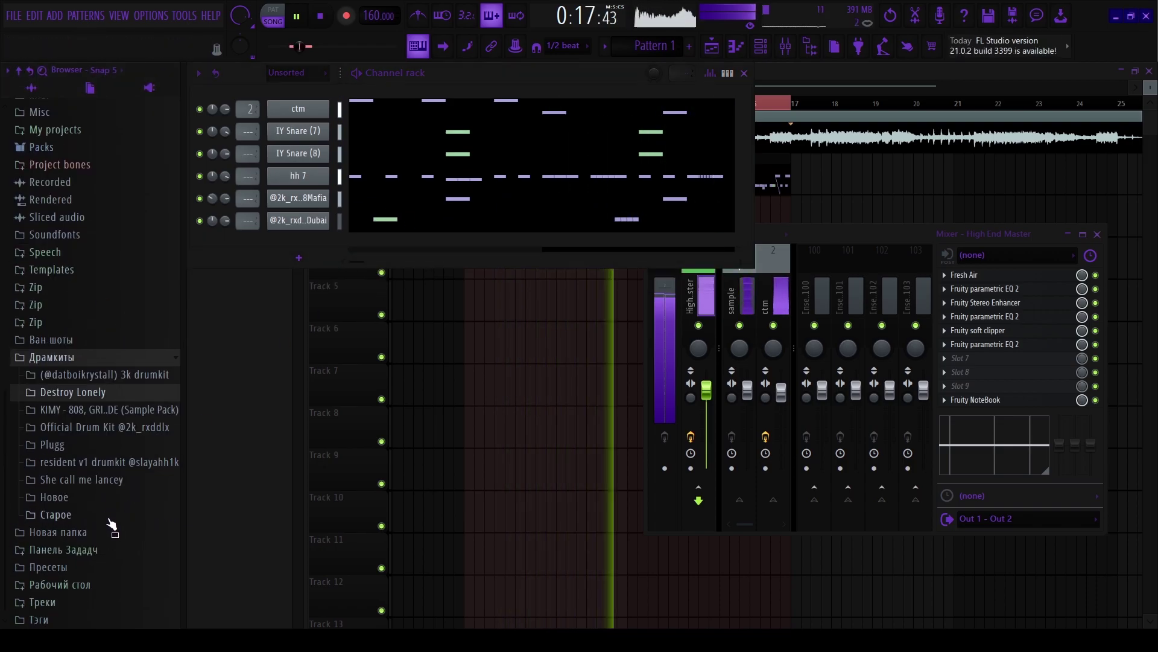
pyautogui.click(85, 531)
pyautogui.click(85, 531)
pyautogui.click(83, 517)
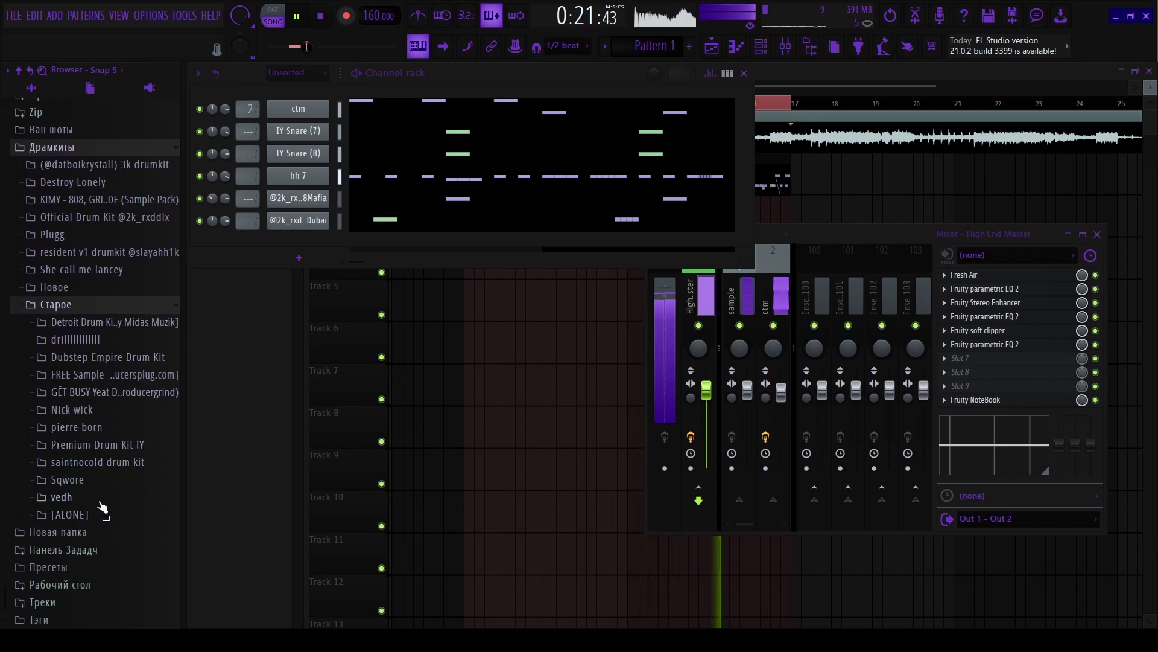
pyautogui.click(93, 307)
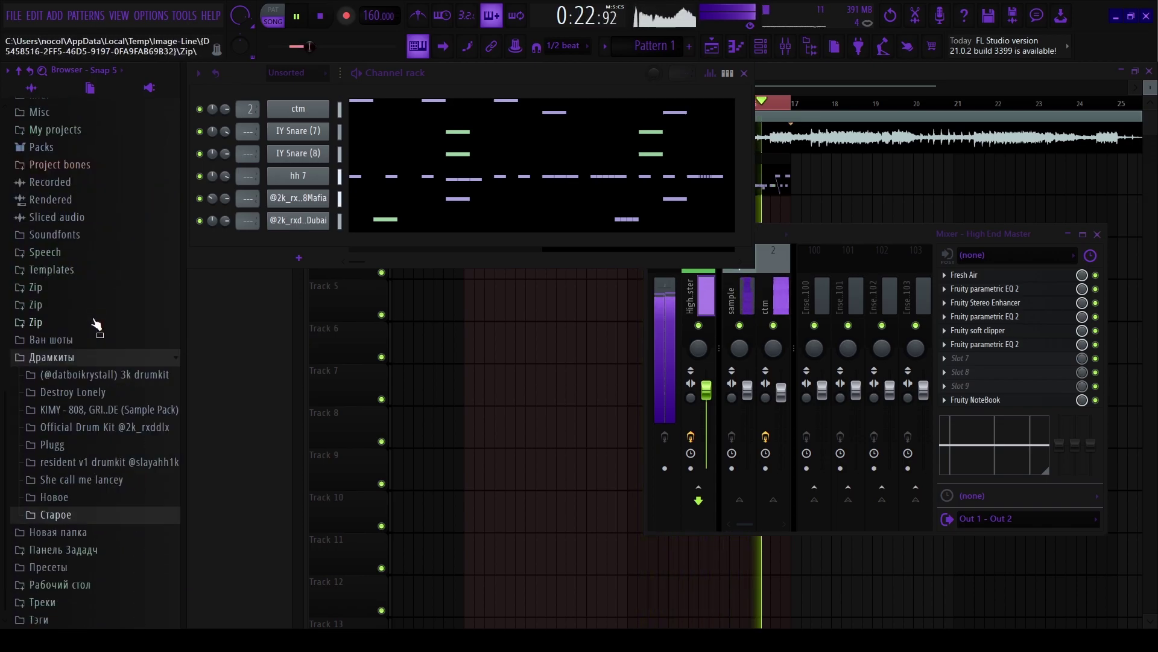
# Open the xenomorph drums kit inside She call me lancey and audition its das efx! samples.
pyautogui.click(96, 479)
pyautogui.click(123, 466)
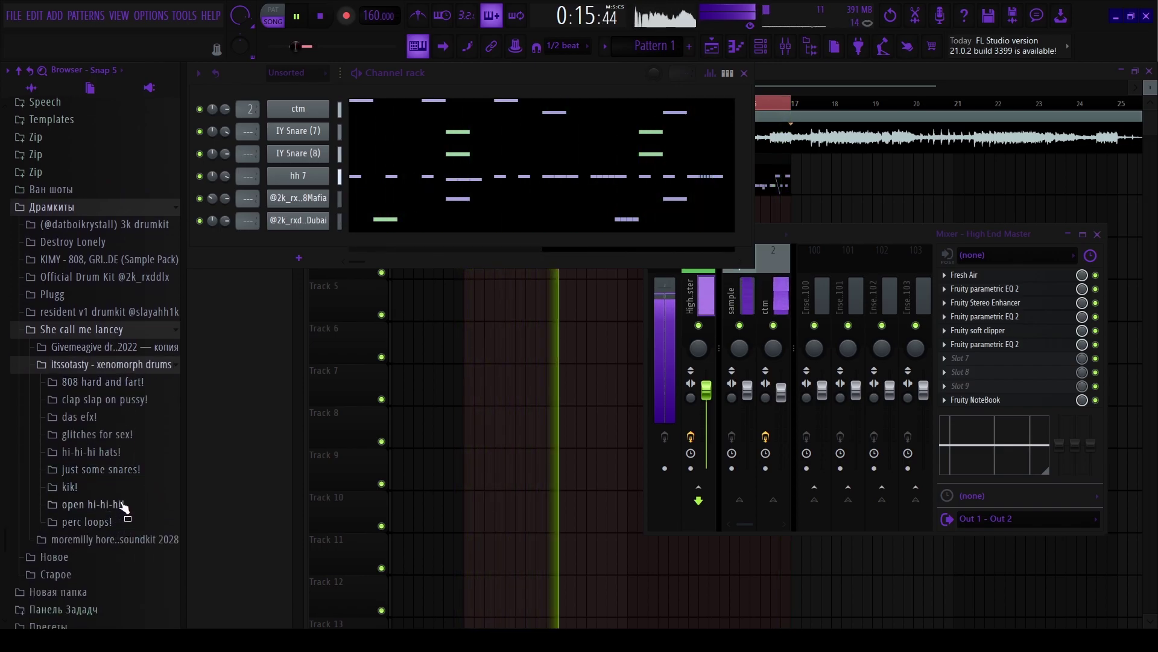
pyautogui.click(110, 419)
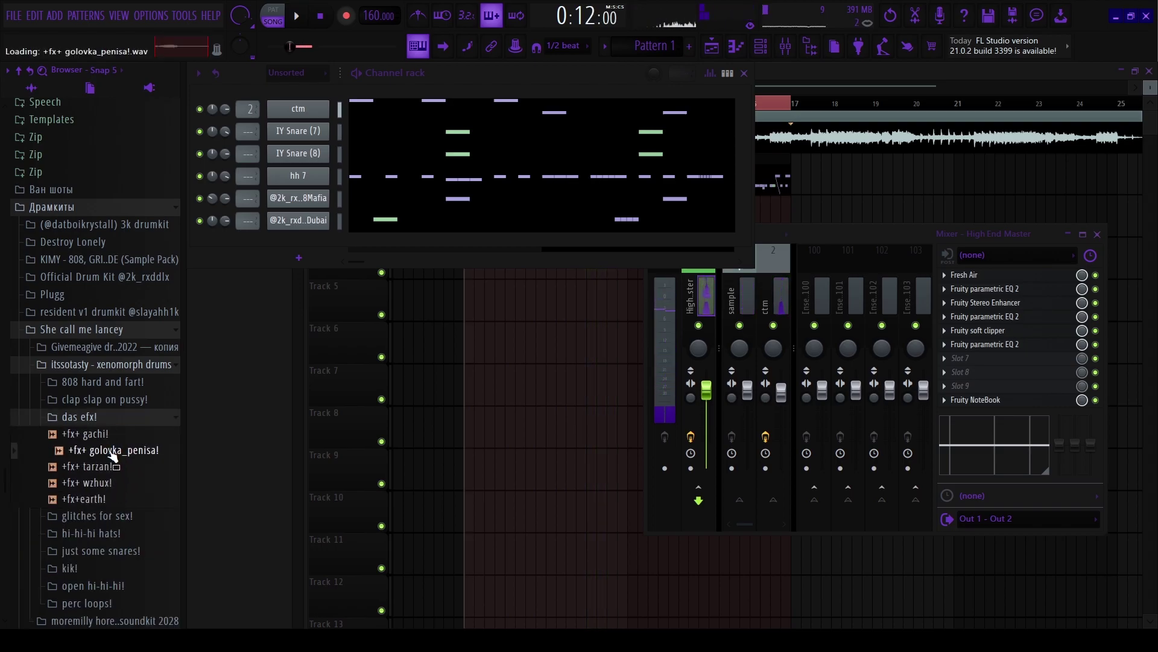
pyautogui.click(102, 421)
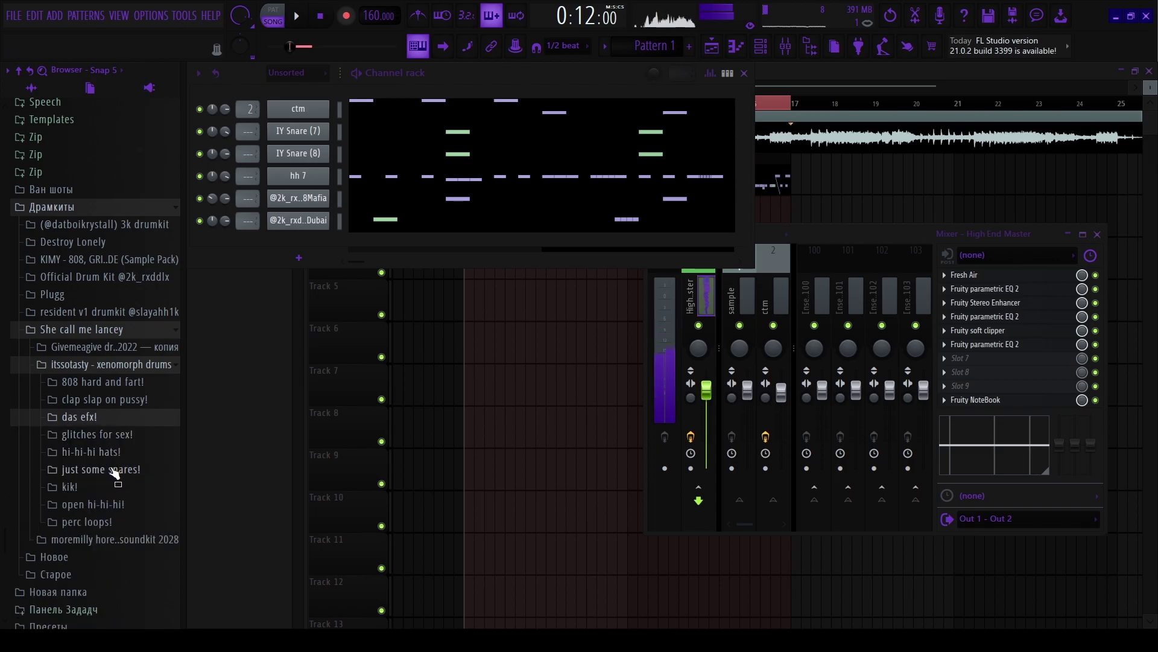
# Audition the kit's glitch samples and add +glitch+ diesel! as a new channel.
pyautogui.click(115, 435)
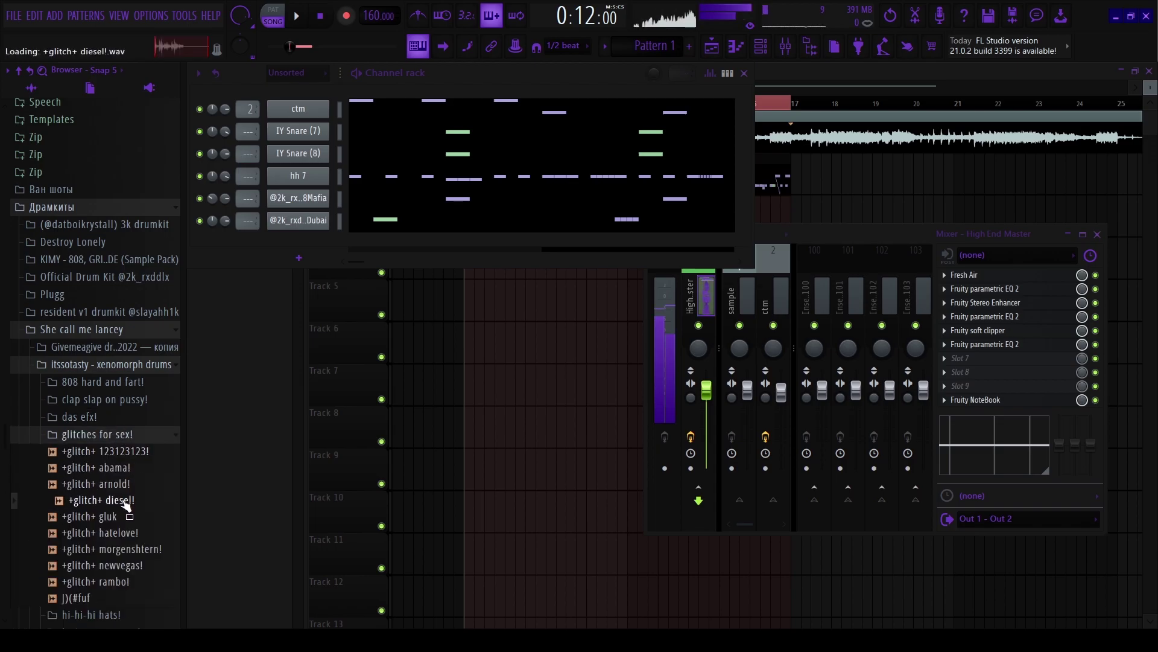
pyautogui.moveTo(254, 427); pyautogui.dragTo(308, 238)
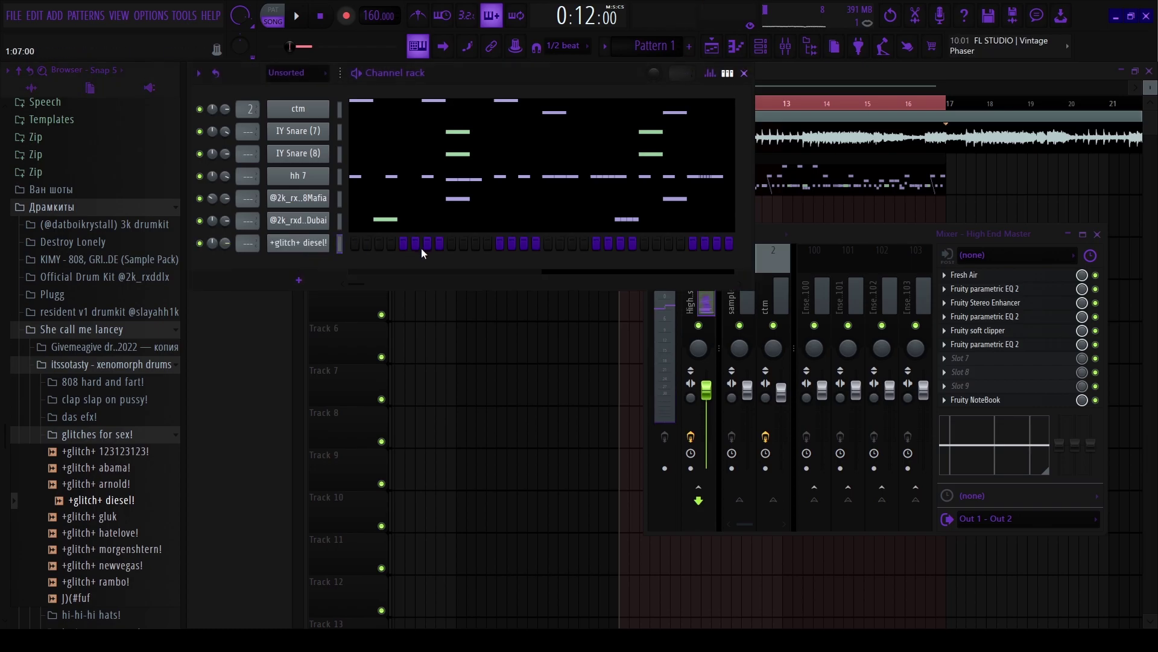
pyautogui.press('space')
pyautogui.press('space')
# Place a +glitch+ diesel! hit on the first step, open its piano roll and check its sampler settings.
pyautogui.click(353, 244)
pyautogui.press('space')
pyautogui.press('F7')
pyautogui.scroll(-1, 504, 189)
pyautogui.press('space')
pyautogui.click(537, 70)
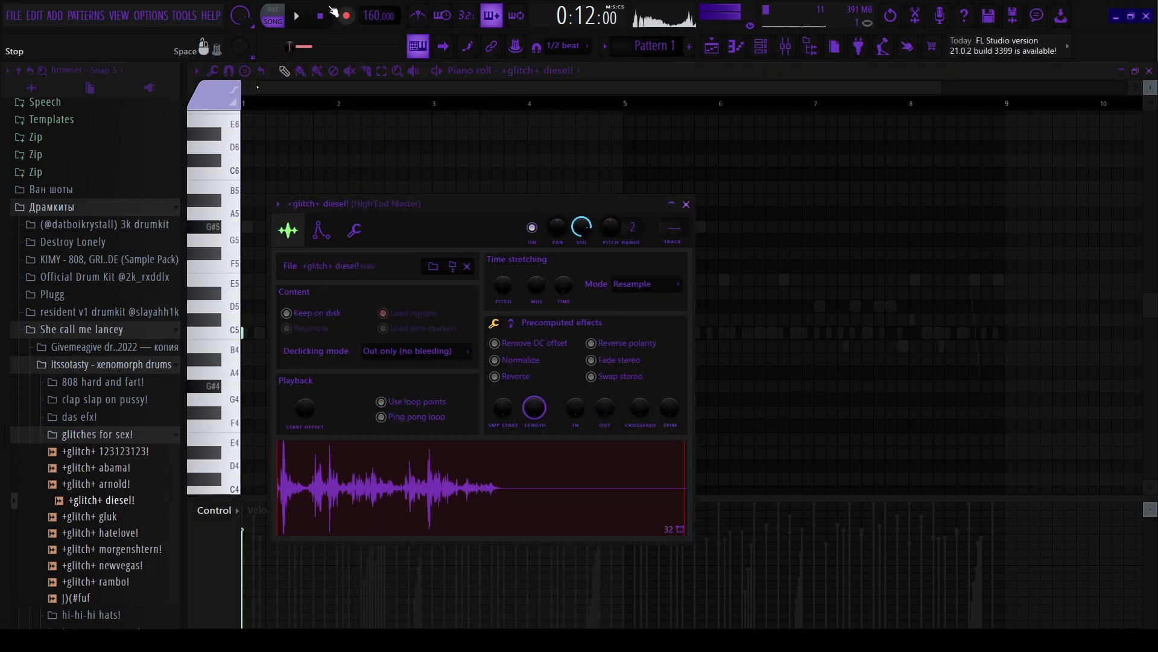
pyautogui.click(686, 204)
# Play the pattern on its own and add a C5 +glitch+ diesel! note at the start of bar 4.
pyautogui.scroll(2, 463, 318)
pyautogui.scroll(-3, 473, 335)
pyautogui.scroll(5, 473, 344)
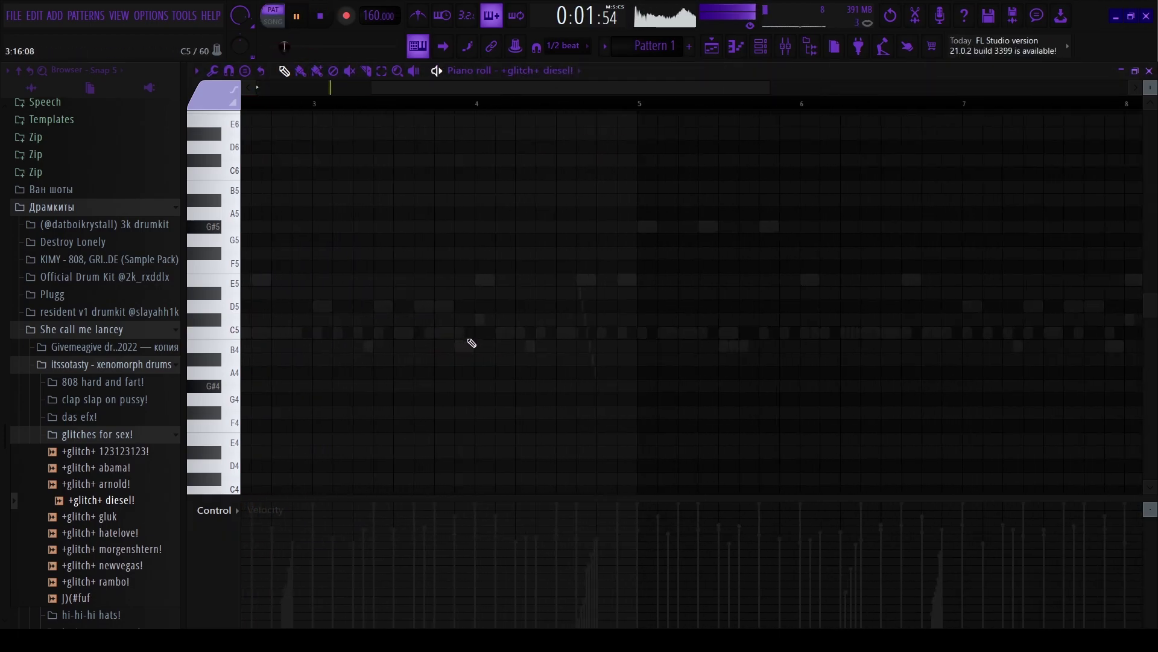
pyautogui.scroll(-3, 547, 355)
pyautogui.scroll(3, 507, 379)
pyautogui.scroll(-3, 497, 374)
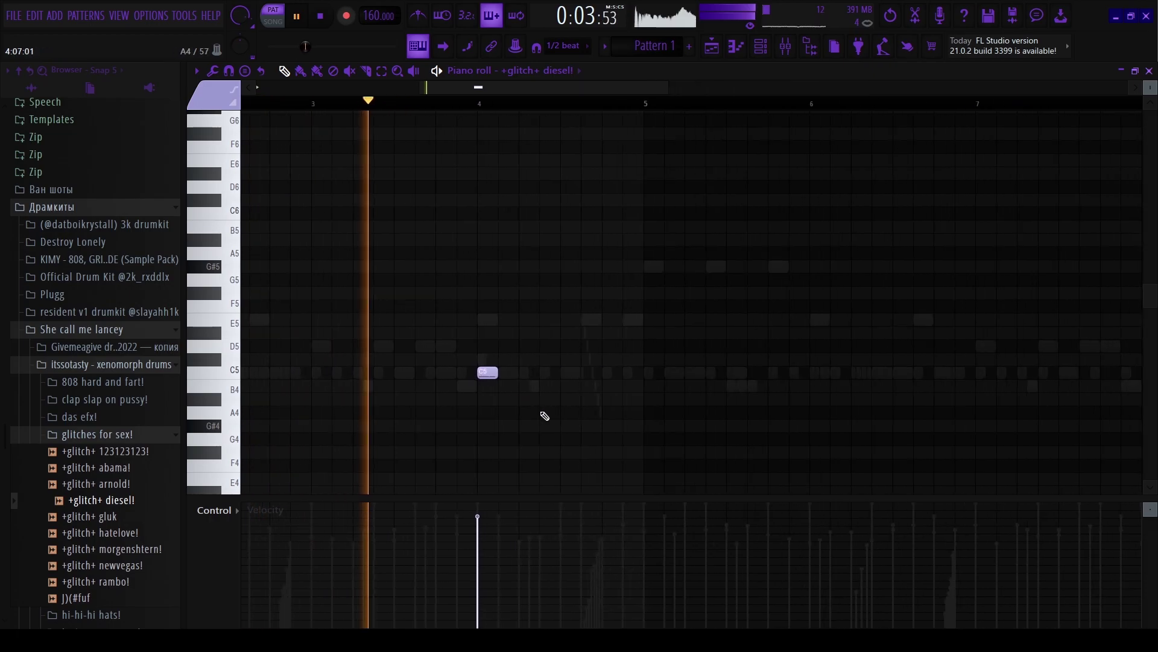
# Duplicate the +glitch+ diesel! note in the piano roll and play the arrangement from bar 9.
pyautogui.scroll(2, 435, 390)
pyautogui.scroll(-2, 517, 409)
pyautogui.scroll(3, 557, 374)
pyautogui.scroll(-3, 558, 374)
pyautogui.moveTo(559, 105); pyautogui.dragTo(11, 271)
pyautogui.hotkey('ctrl', 'b')
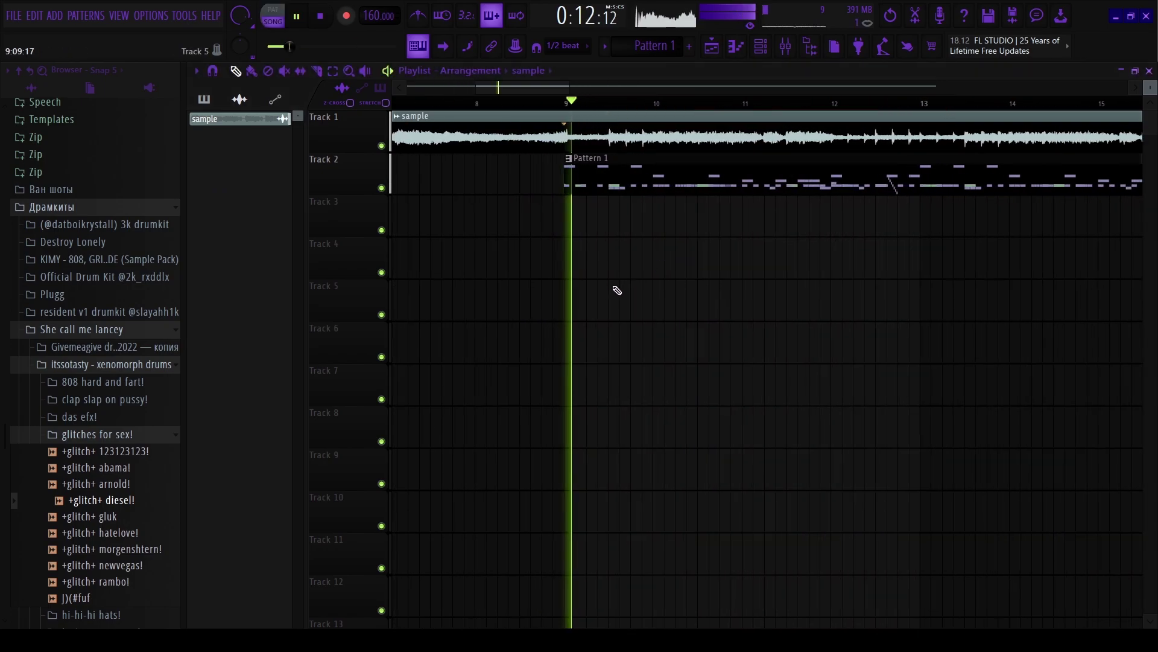
# Remove the +glitch+ diesel! channel and collapse the glitches for sex! and xenomorph drums folders.
pyautogui.click(761, 52)
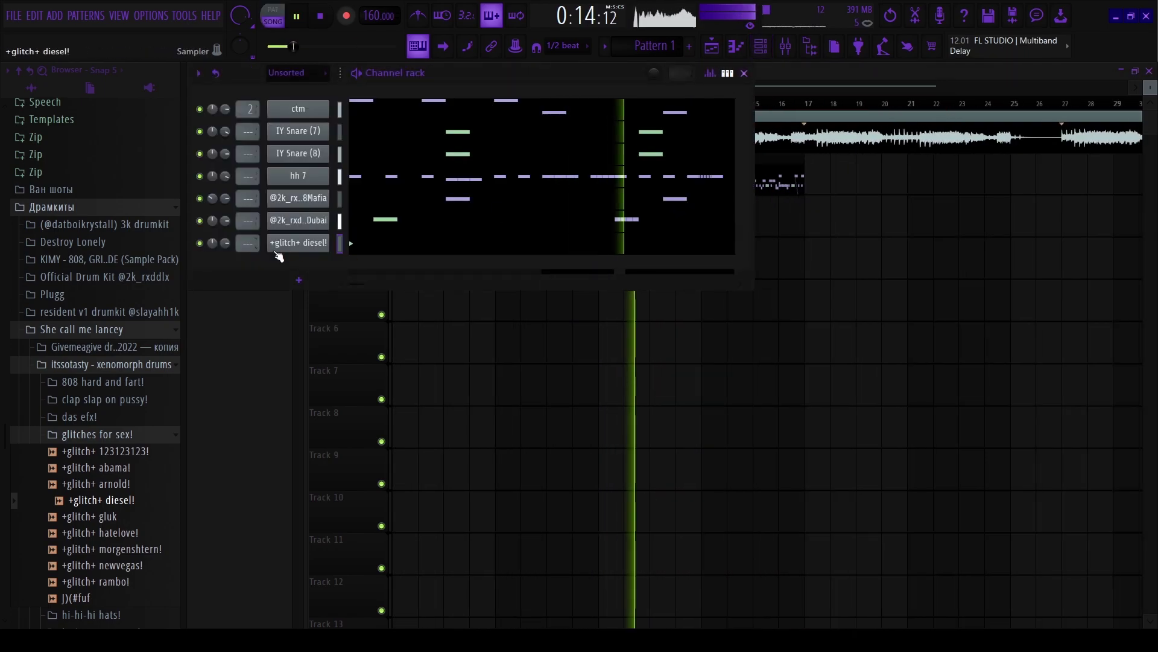
pyautogui.hotkey('ctrl', 'z')
pyautogui.click(86, 437)
pyautogui.click(91, 364)
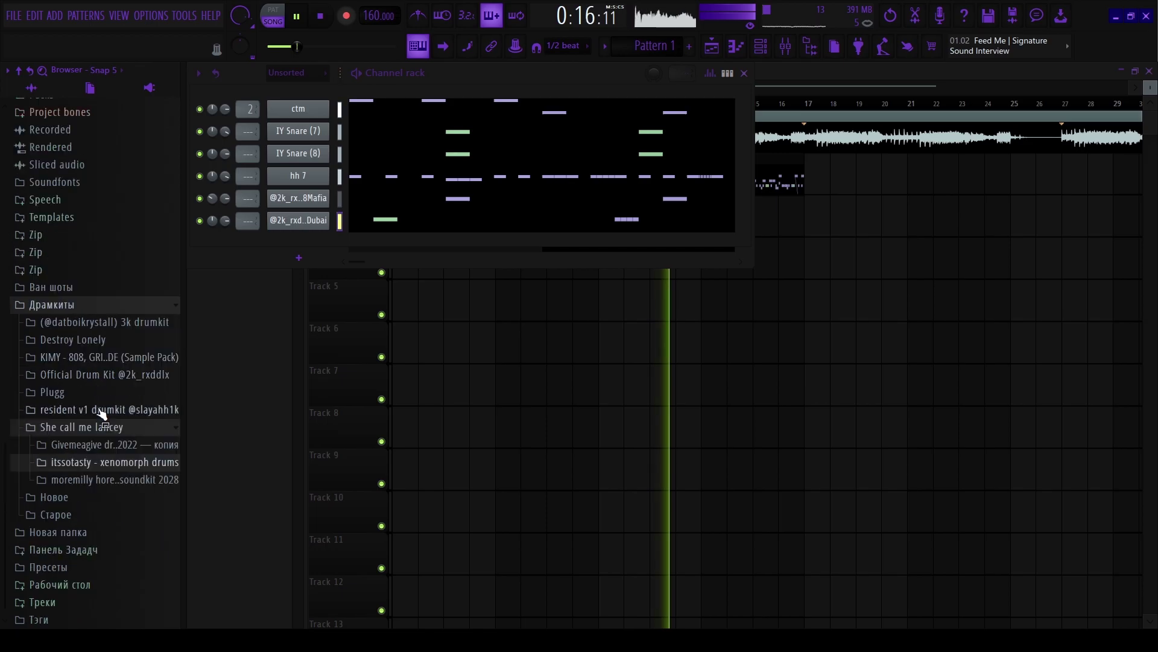
# Open the moremilly soundkit 2028 kit and add its fx sample as a new channel with a hit on step 7.
pyautogui.click(109, 480)
pyautogui.scroll(-7, 140, 444)
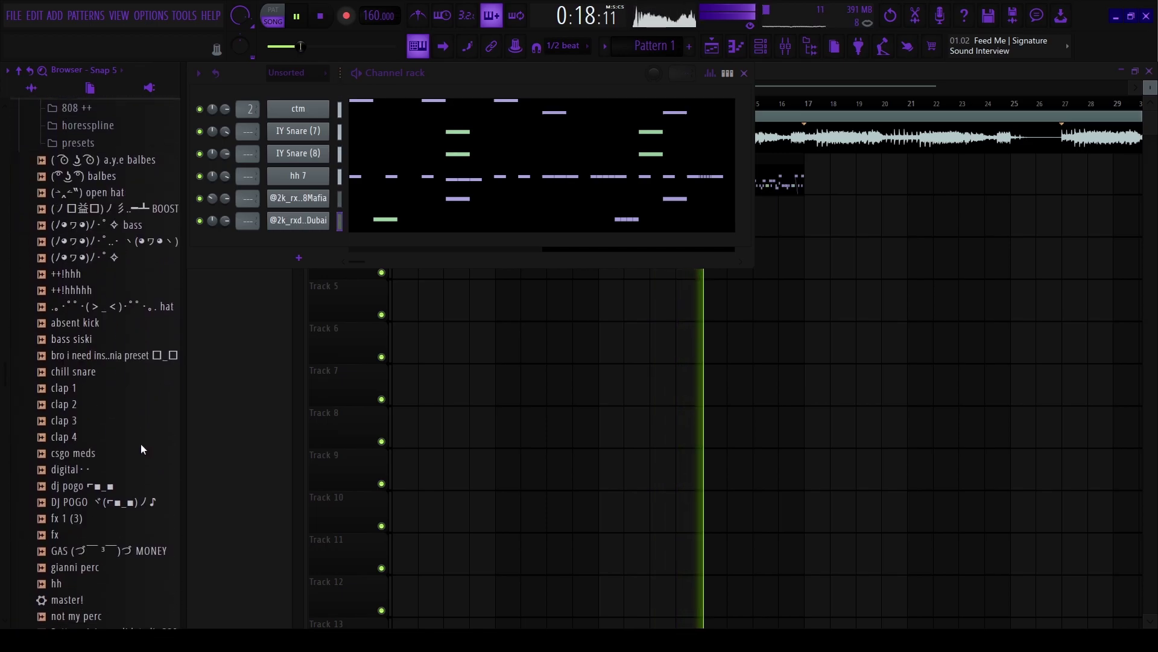
pyautogui.scroll(2, 143, 432)
pyautogui.moveTo(158, 384); pyautogui.dragTo(173, 394)
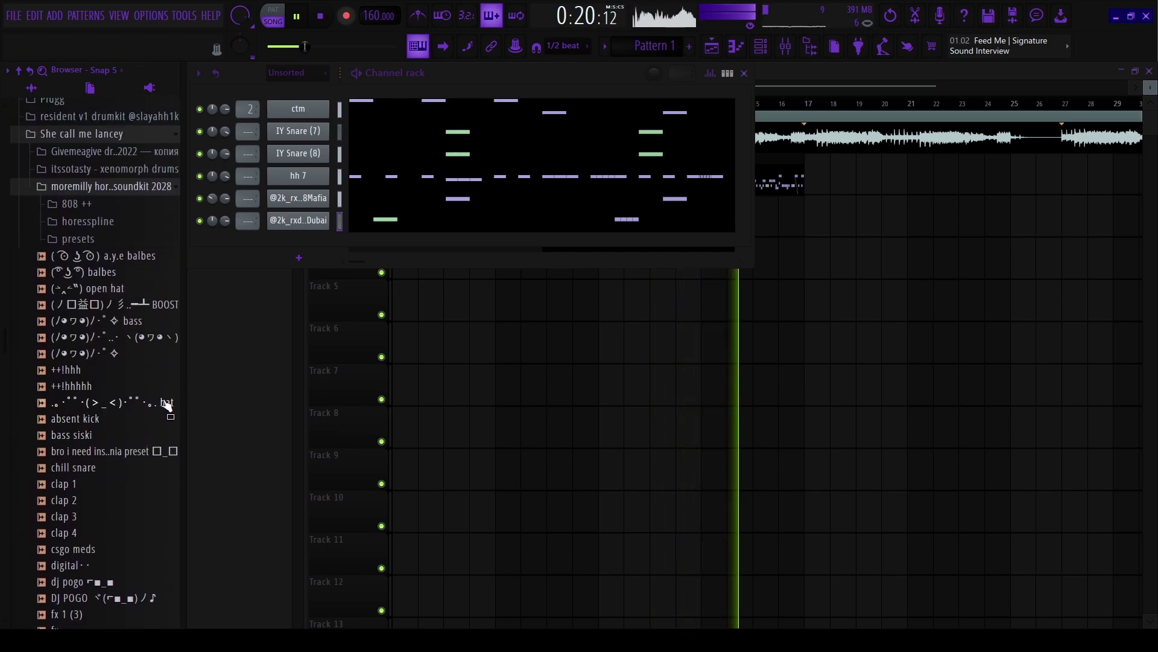
pyautogui.scroll(-4, 138, 441)
pyautogui.click(136, 437)
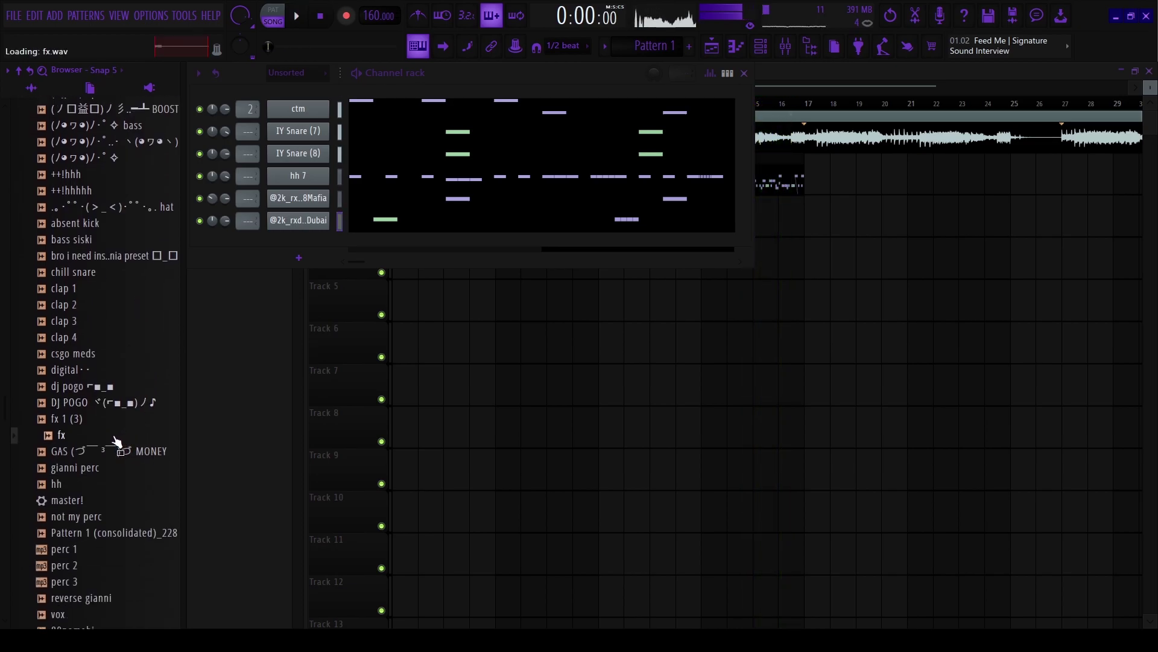
pyautogui.press('space')
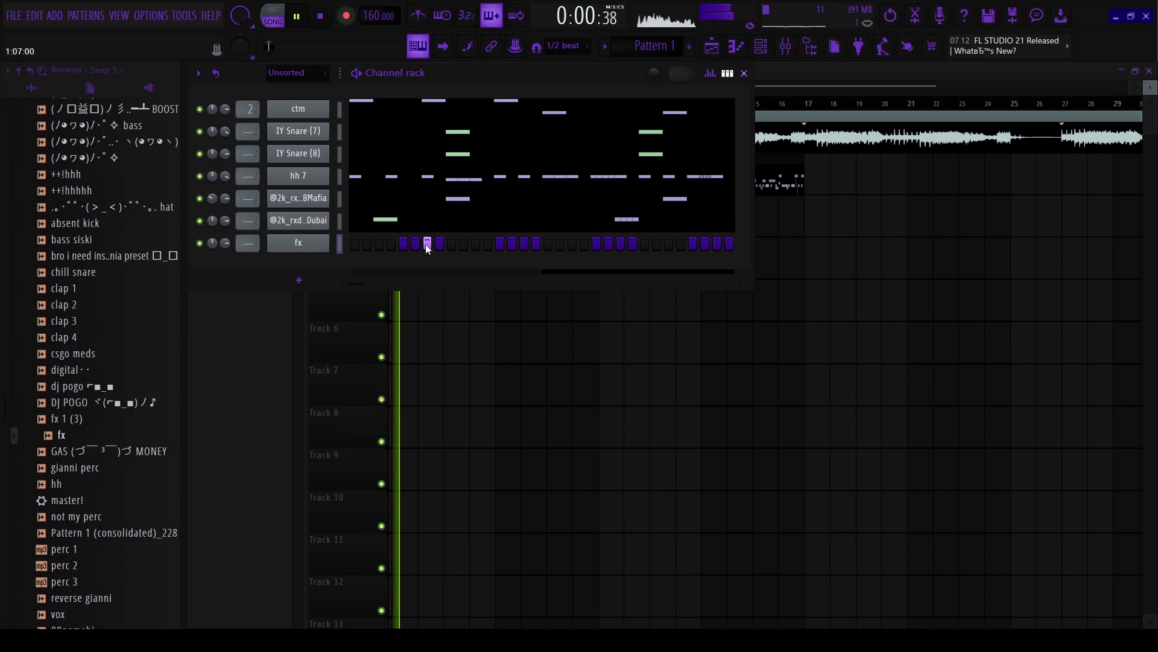
# Play the arrangement from bar 9 to listen to the pattern with the fx hit.
pyautogui.press('F6')
pyautogui.scroll(1, 539, 330)
pyautogui.hscroll(3, 823, 174)
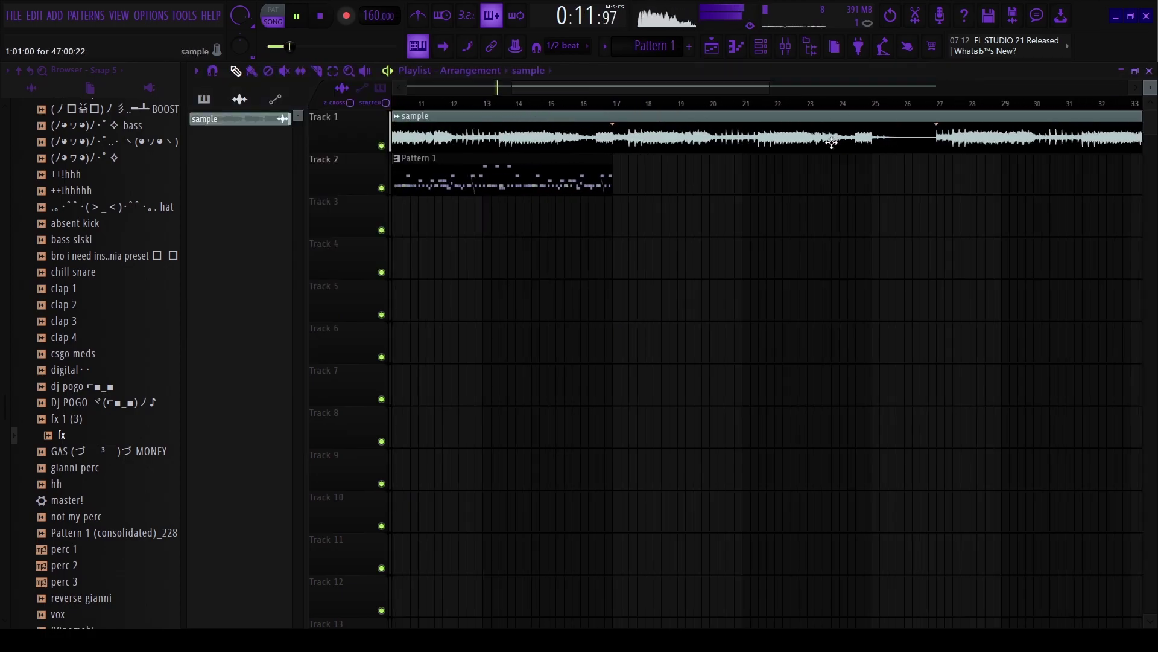
pyautogui.click(761, 47)
pyautogui.press('F6')
pyautogui.scroll(-2, 548, 144)
pyautogui.scroll(3, 513, 124)
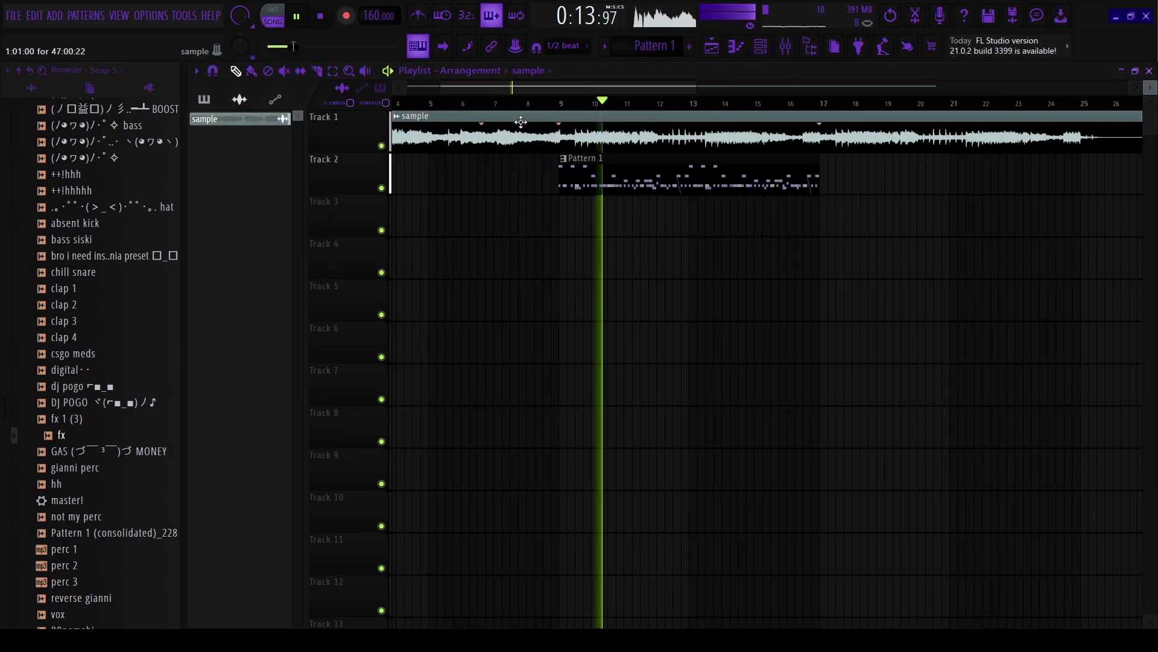
pyautogui.click(547, 103)
# Trim the start of the Pattern 1 clip on Track 2 to bar 11 and play the arrangement.
pyautogui.moveTo(579, 181); pyautogui.dragTo(590, 181)
pyautogui.press('space')
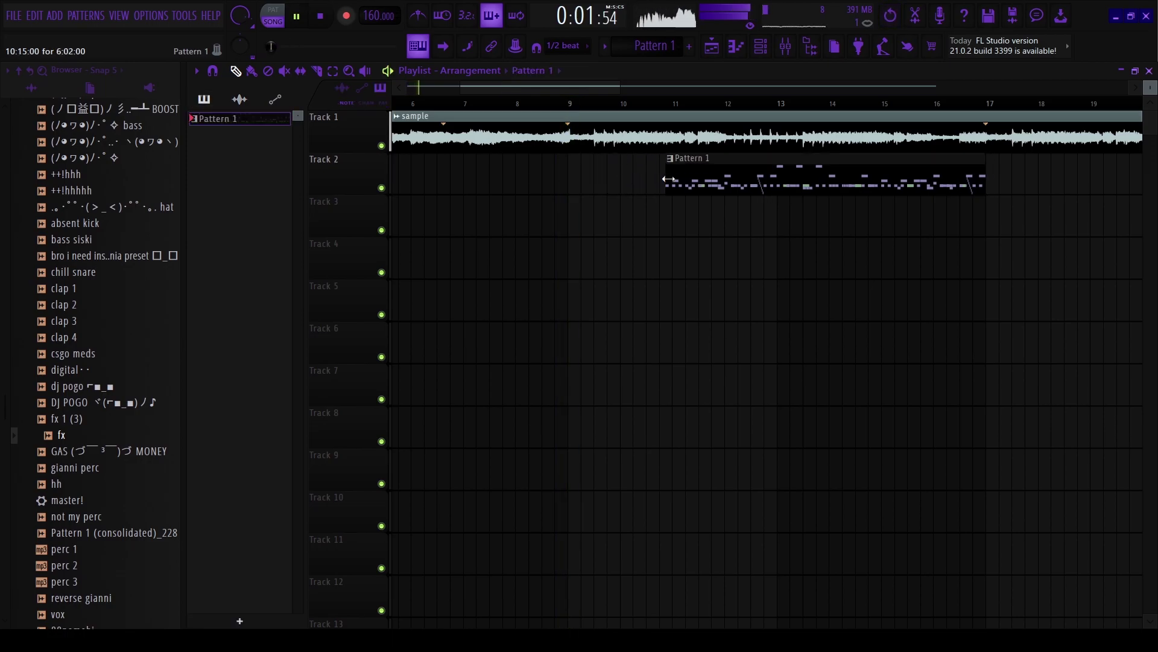
pyautogui.scroll(-3, 662, 233)
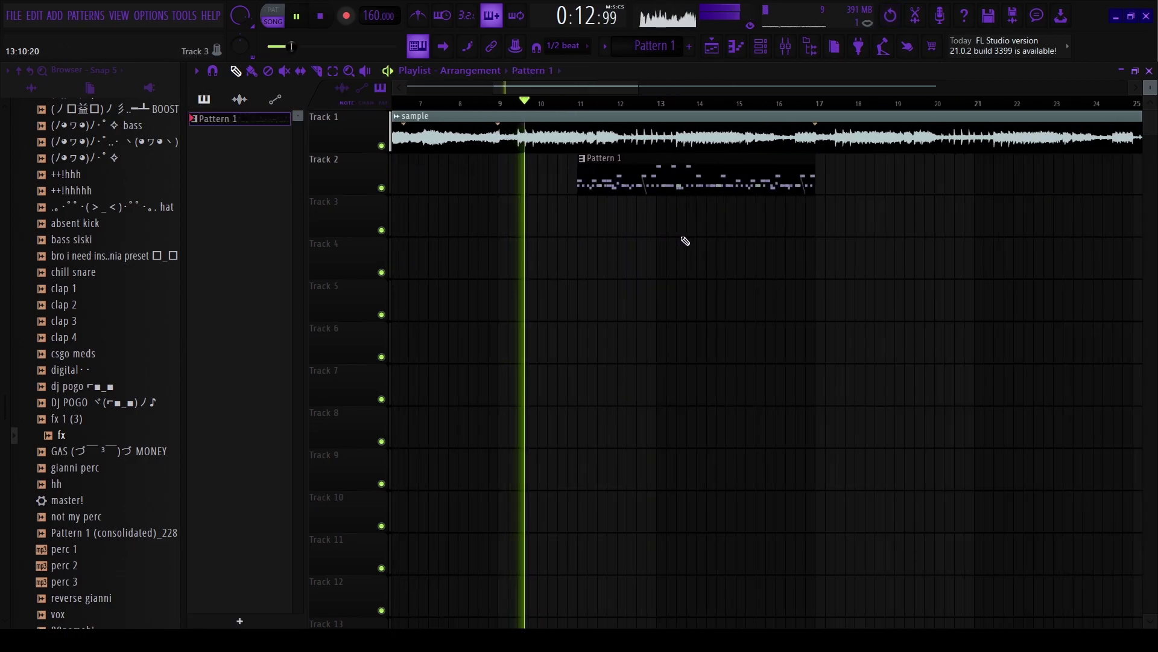
pyautogui.scroll(3, 552, 228)
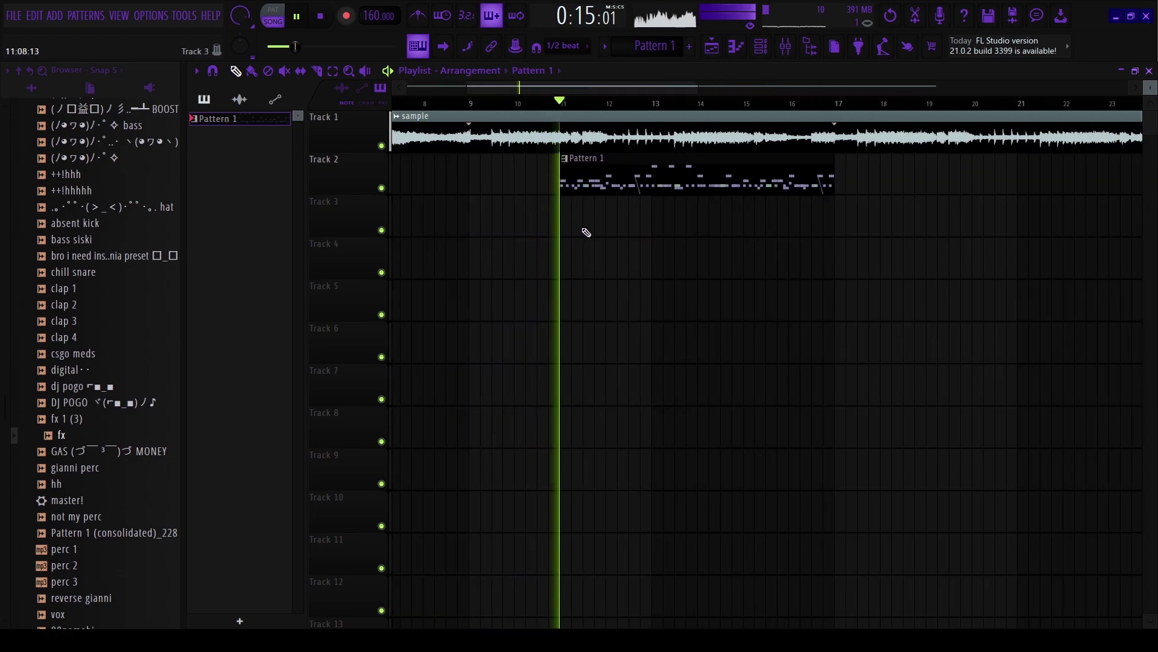
pyautogui.scroll(3, 513, 194)
pyautogui.scroll(-1, 419, 191)
pyautogui.scroll(1, 587, 199)
pyautogui.scroll(-2, 561, 204)
pyautogui.scroll(1, 531, 210)
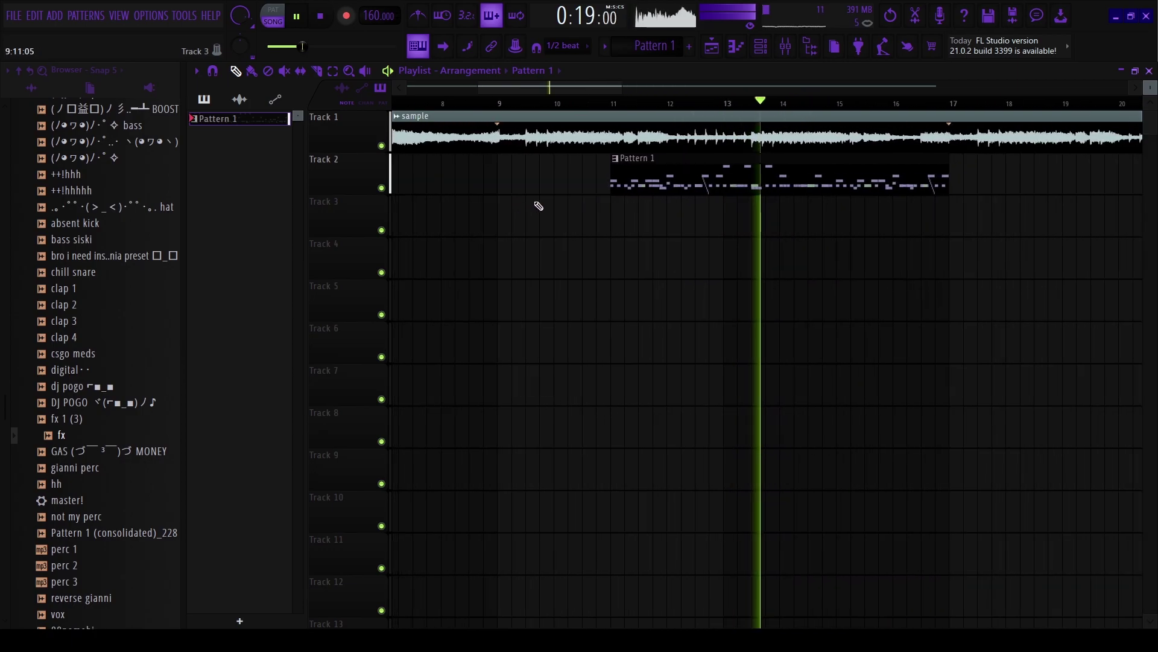
# Extend the start of the Pattern 1 clip on Track 2 back to bar 9.
pyautogui.moveTo(611, 173); pyautogui.dragTo(463, 175)
pyautogui.scroll(-3, 577, 222)
pyautogui.scroll(4, 83, 370)
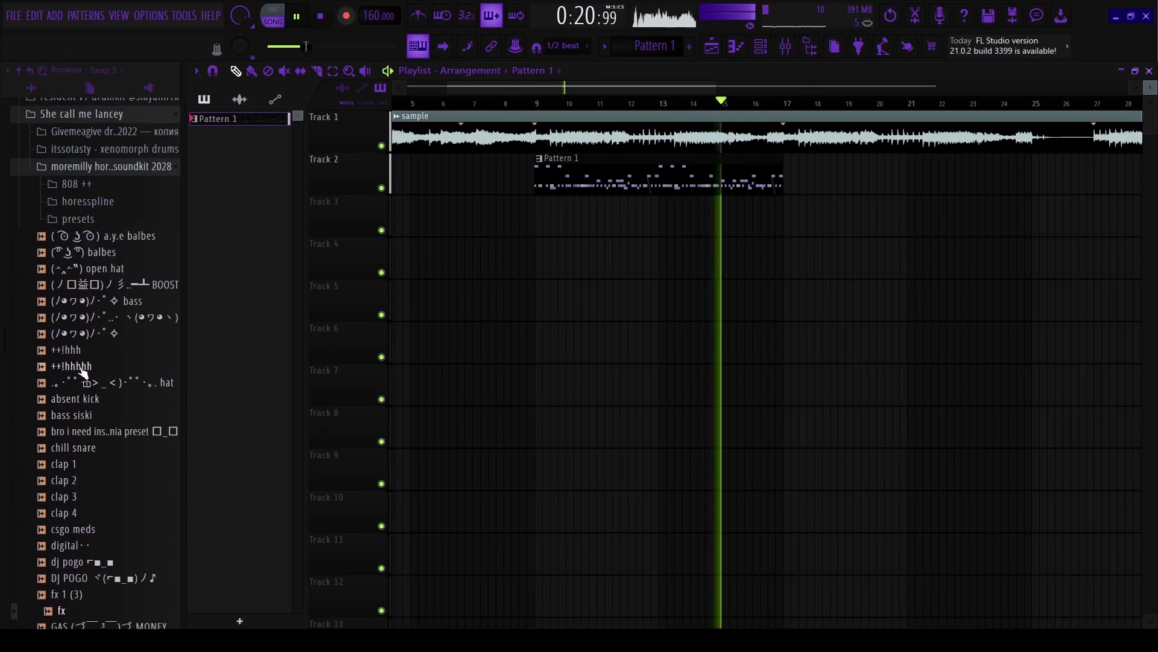
# Audition samples in the moremilly kit's 808 ++ folder and add speedball 808 1 as a channel above ctm.
pyautogui.press('space')
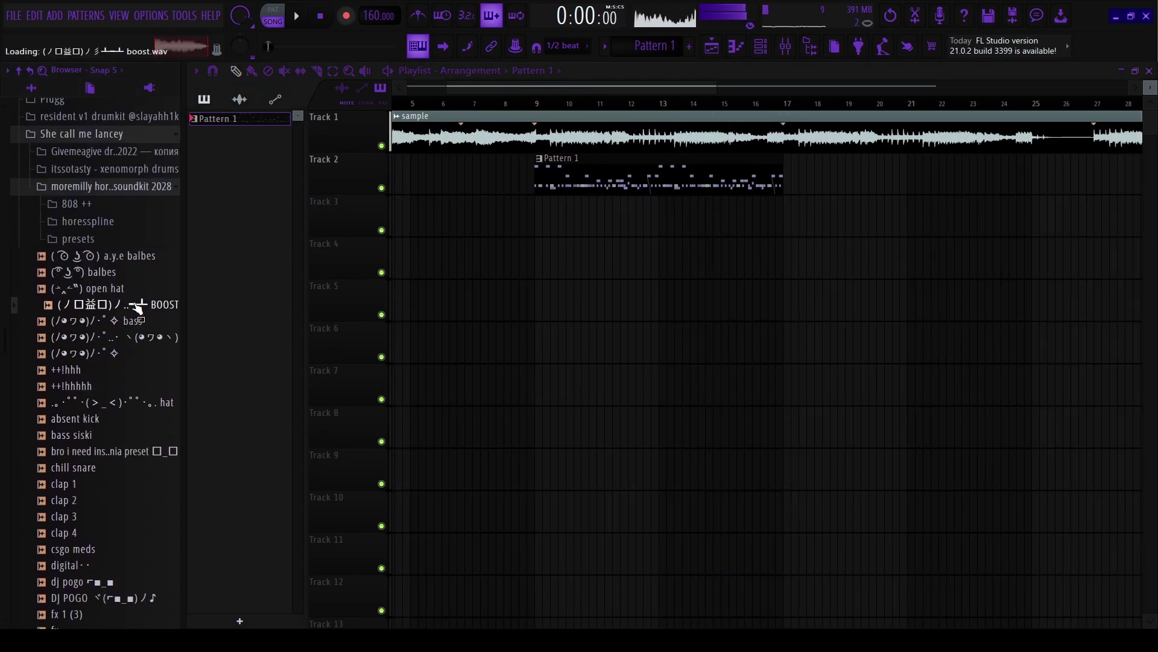
pyautogui.press('Left')
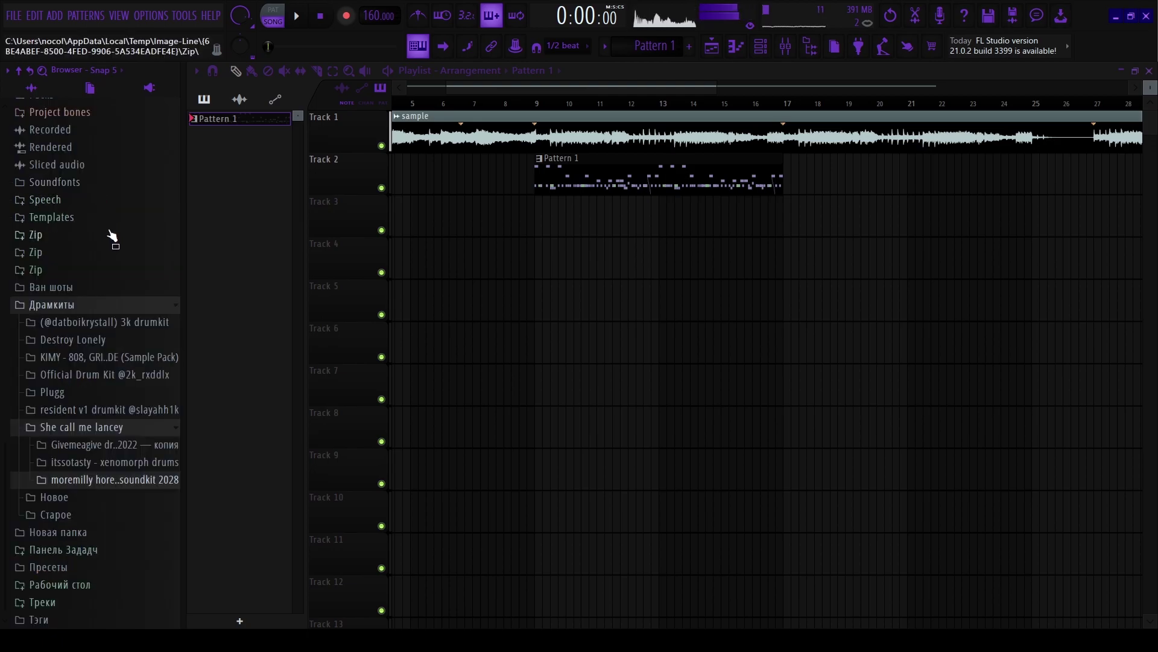
pyautogui.click(99, 480)
pyautogui.click(100, 499)
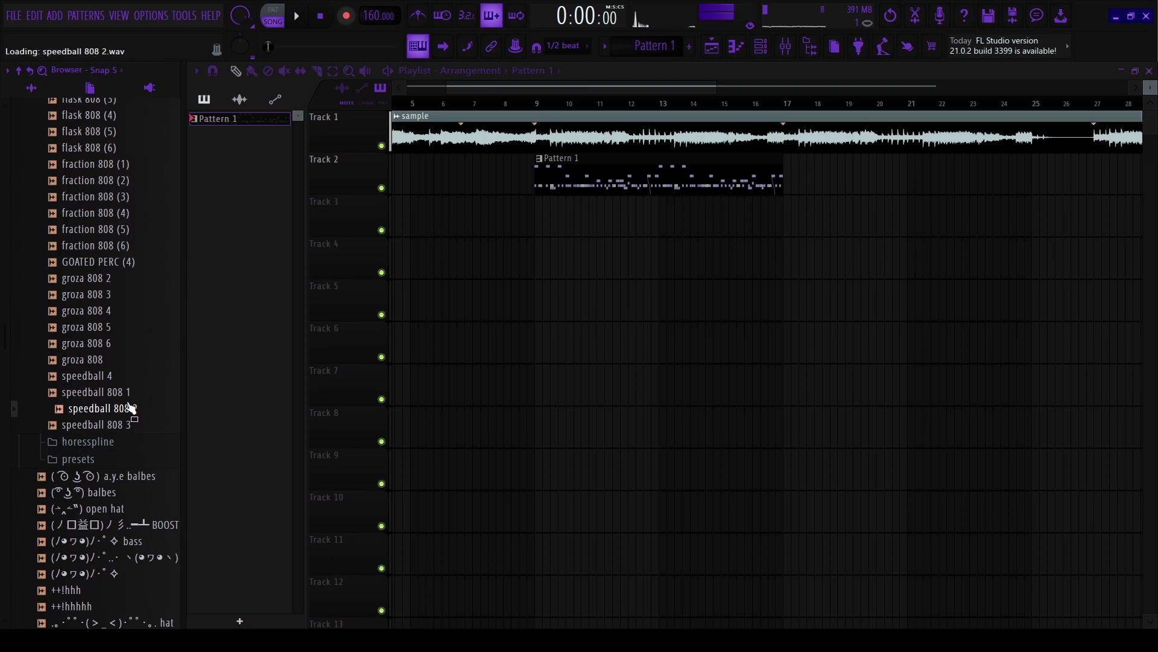
pyautogui.moveTo(123, 398); pyautogui.dragTo(756, 64)
pyautogui.moveTo(342, 96); pyautogui.dragTo(342, 99)
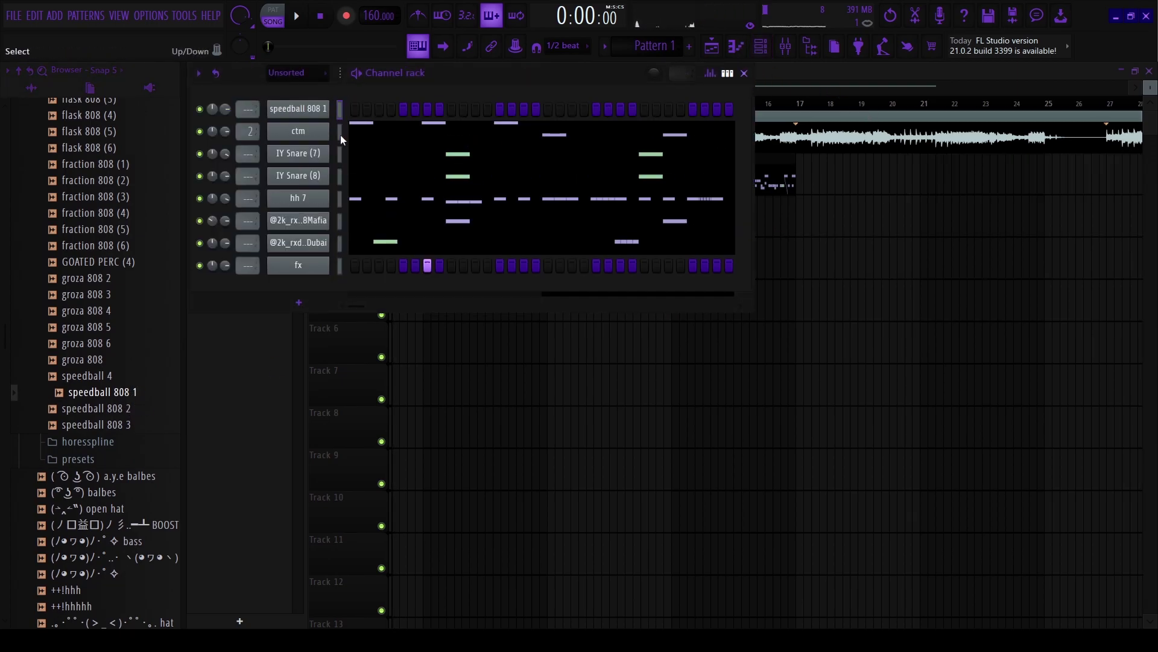
# Cut the notes from the ctm channel and paste them into the speedball 808 1 channel.
pyautogui.hotkey('ctrl', 'x')
pyautogui.click(340, 108)
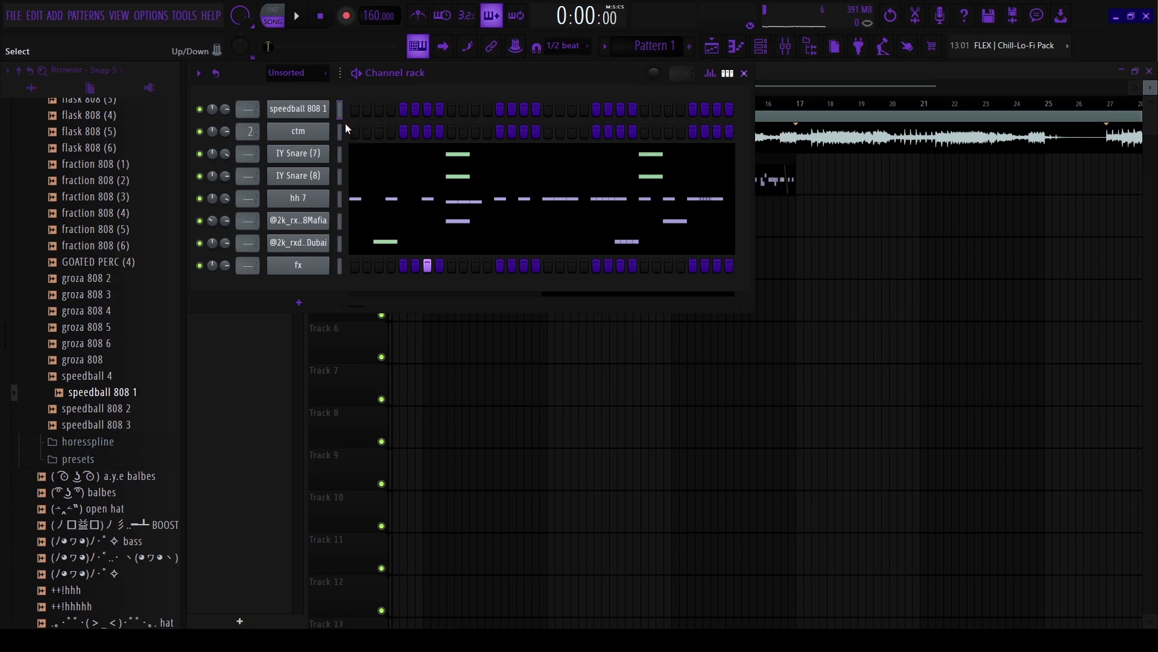
pyautogui.hotkey('ctrl', 'v')
# Route the speedball 808 1 channel to mixer track 2 and open its miscellaneous channel settings.
pyautogui.moveTo(249, 108); pyautogui.dragTo(249, 101)
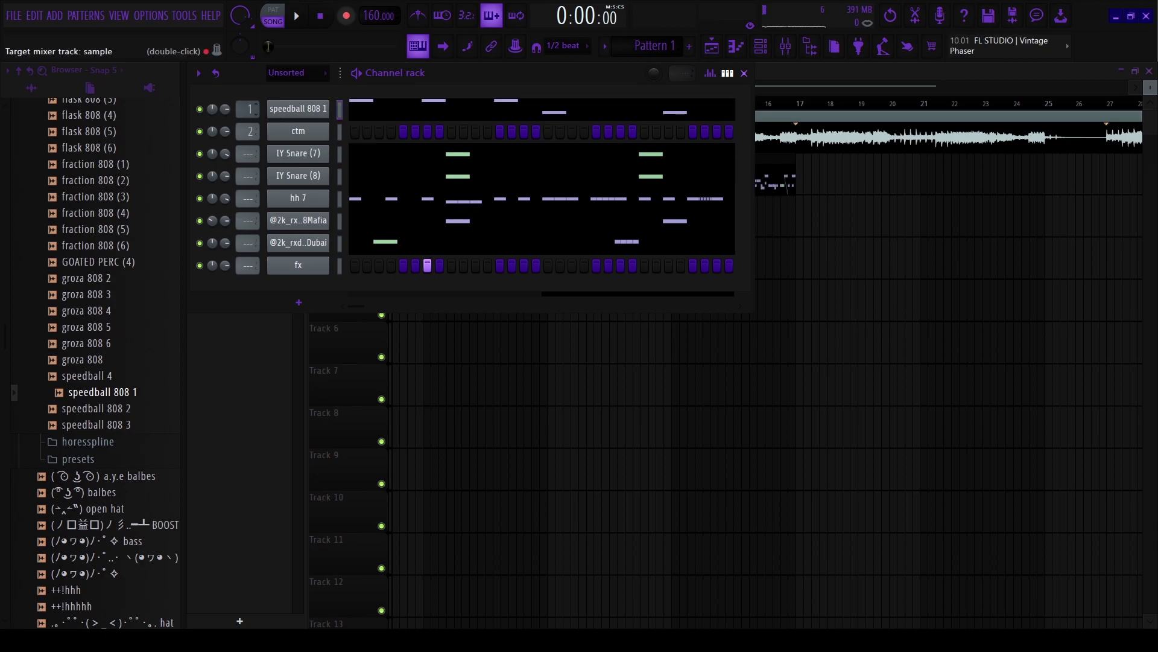
pyautogui.click(310, 113)
pyautogui.click(398, 275)
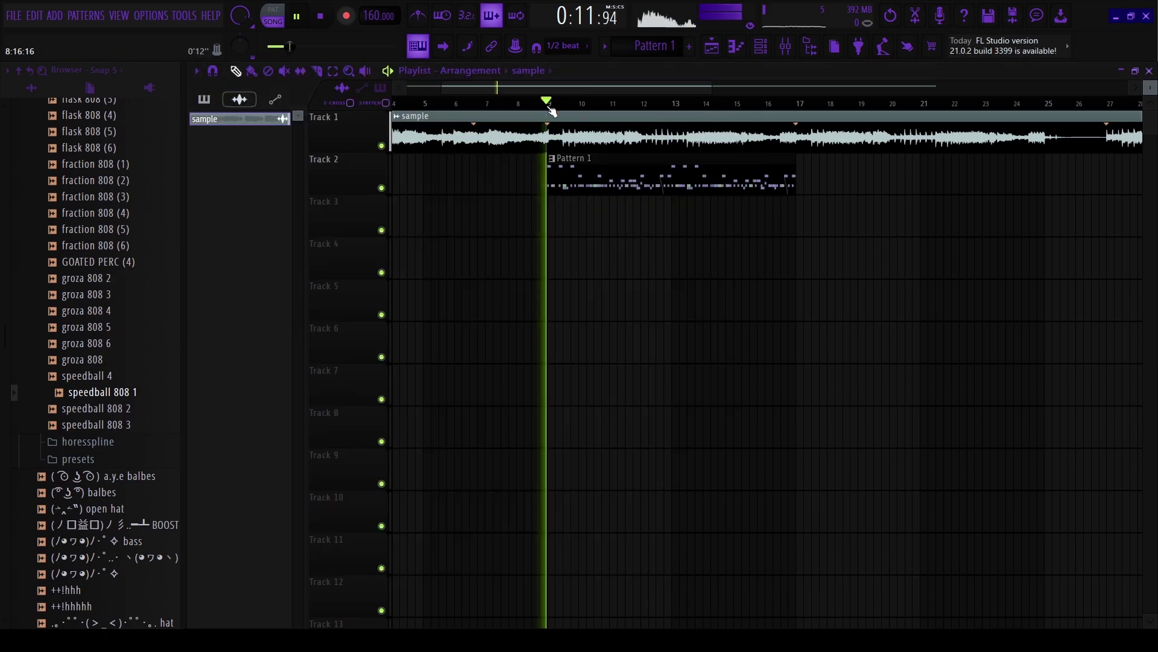
# Show the Unsorted channels while the arrangement plays and inspect the sample settings of speedball 808 1.
pyautogui.click(761, 47)
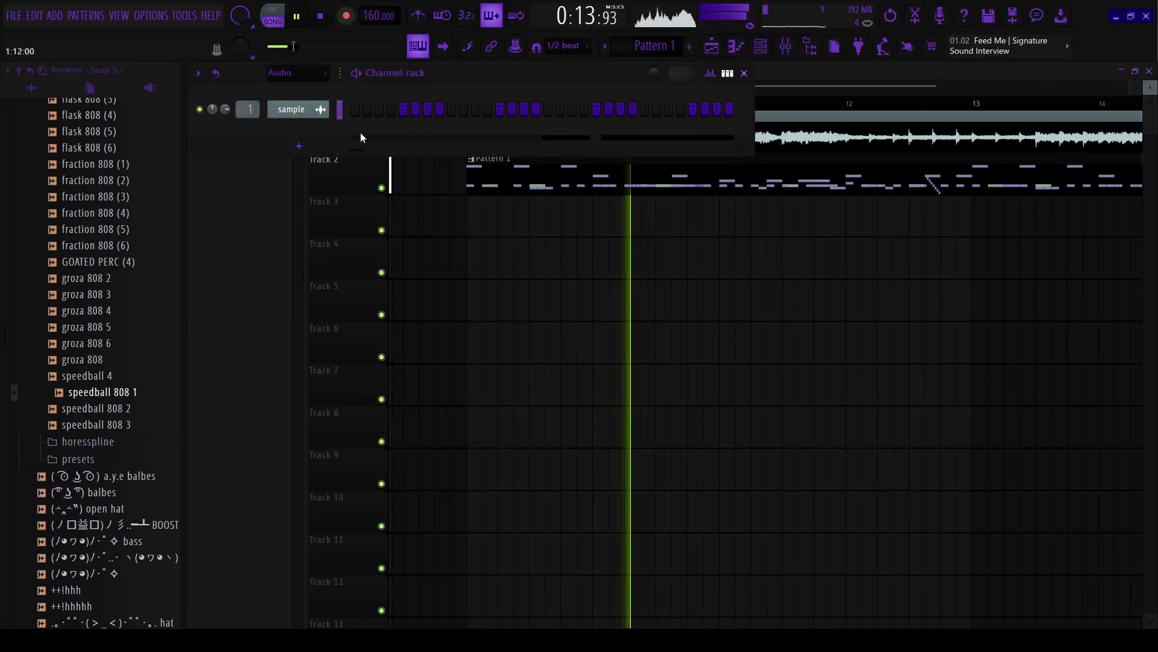
pyautogui.click(305, 71)
pyautogui.click(302, 119)
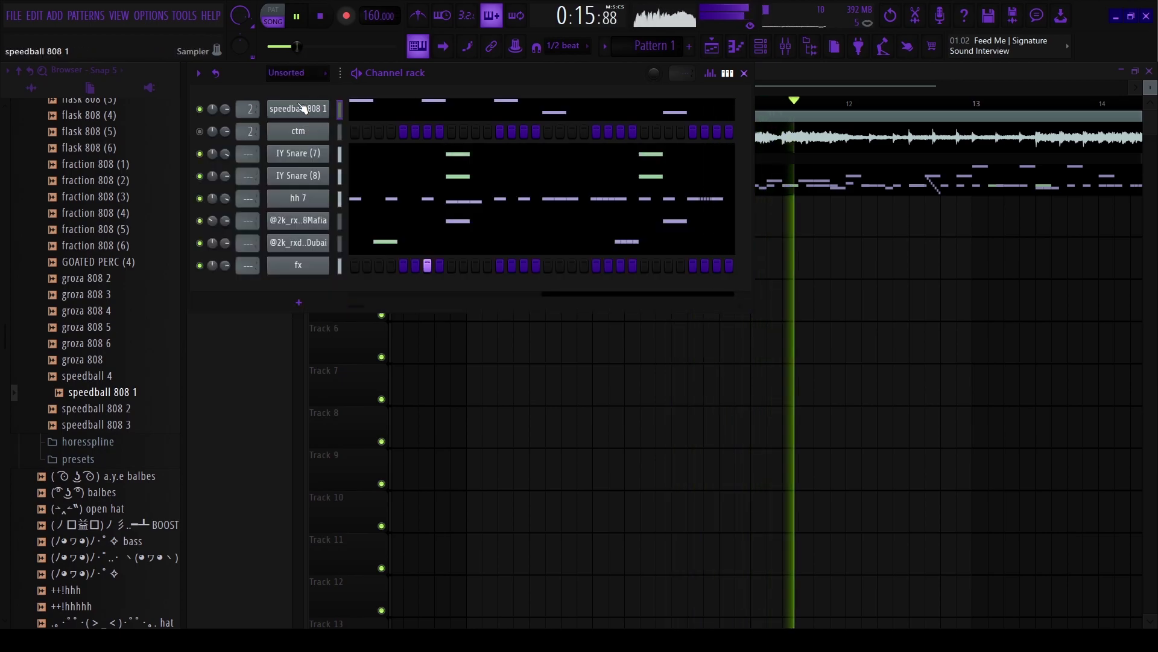
pyautogui.click(298, 108)
pyautogui.click(327, 268)
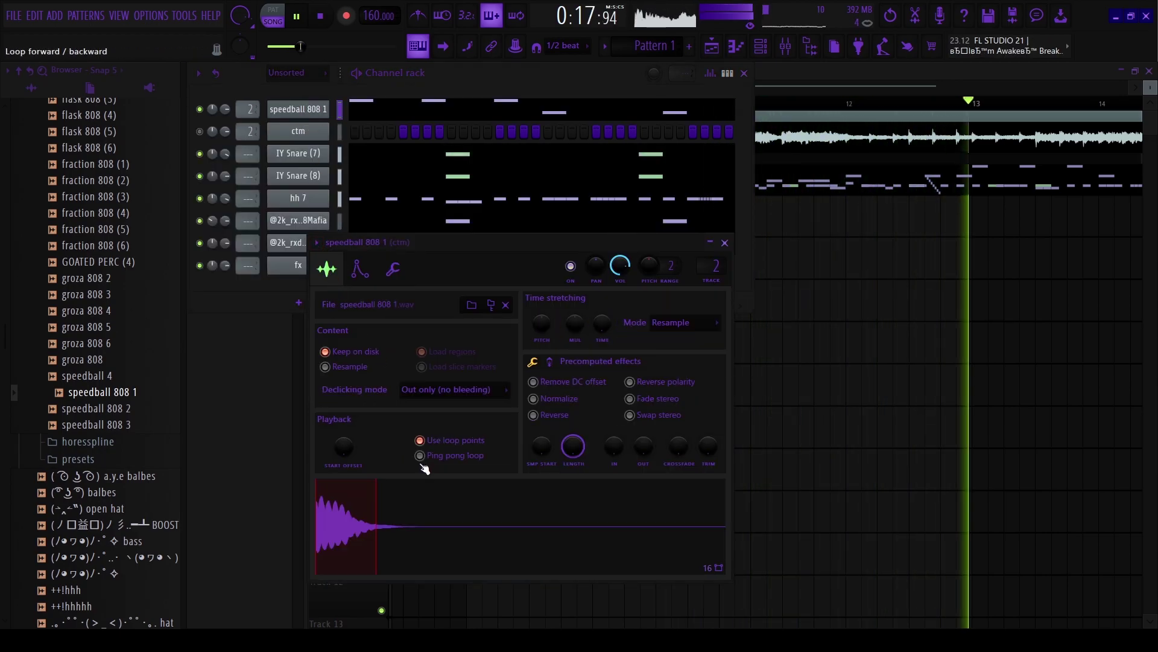
pyautogui.press('Escape')
pyautogui.press('Escape')
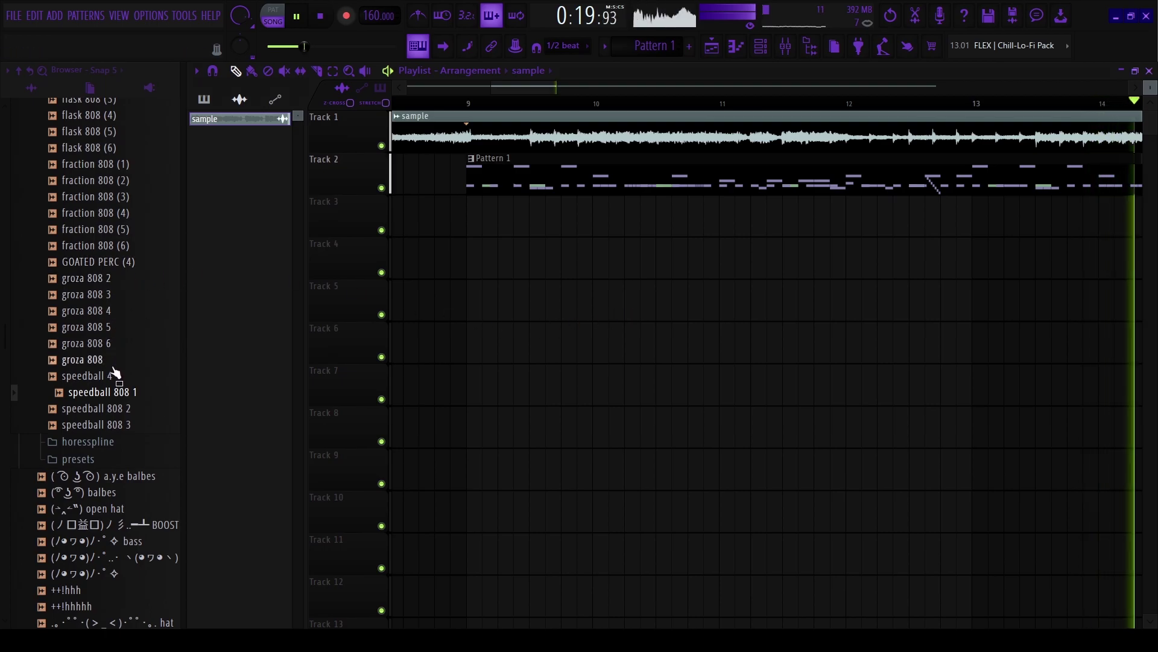
# Audition the GOATED PERC, groza and speedball samples in 808 ++ and the claps in the horesspline folder.
pyautogui.scroll(4, 123, 408)
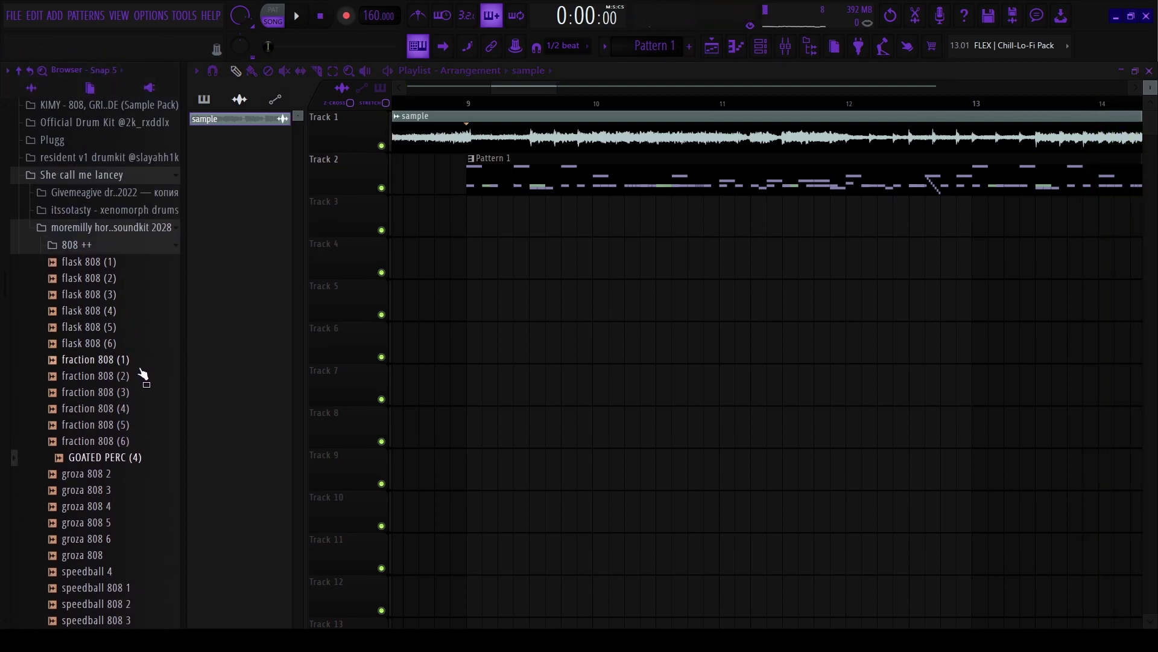
pyautogui.moveTo(122, 345); pyautogui.dragTo(139, 483)
pyautogui.click(115, 524)
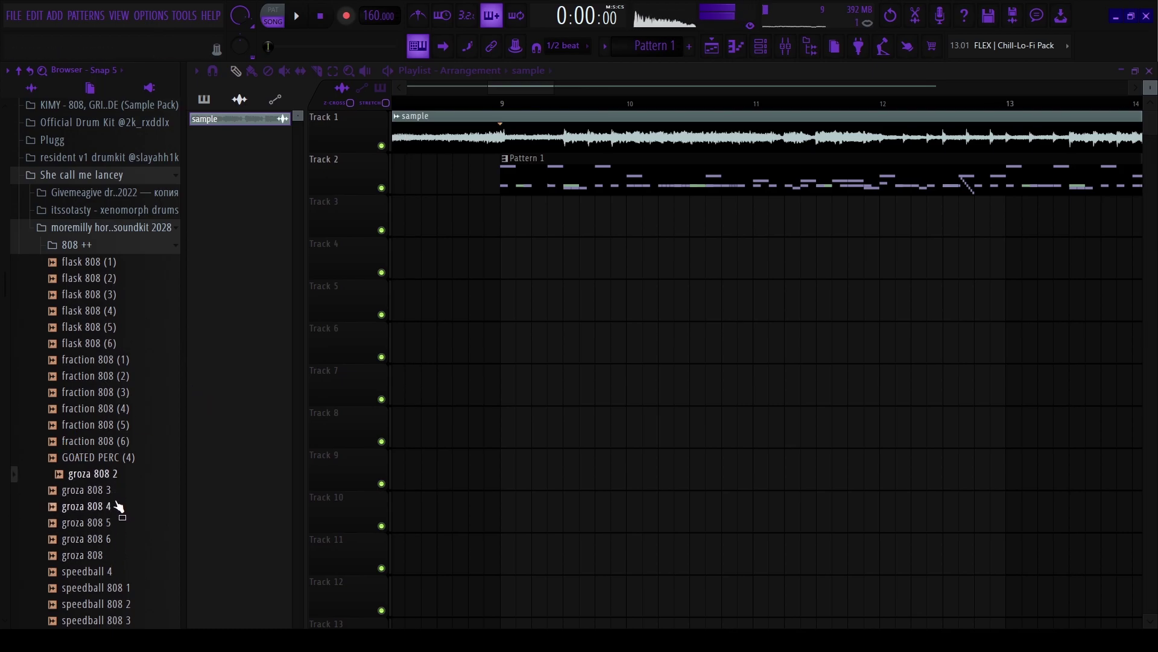
pyautogui.scroll(-4, 120, 573)
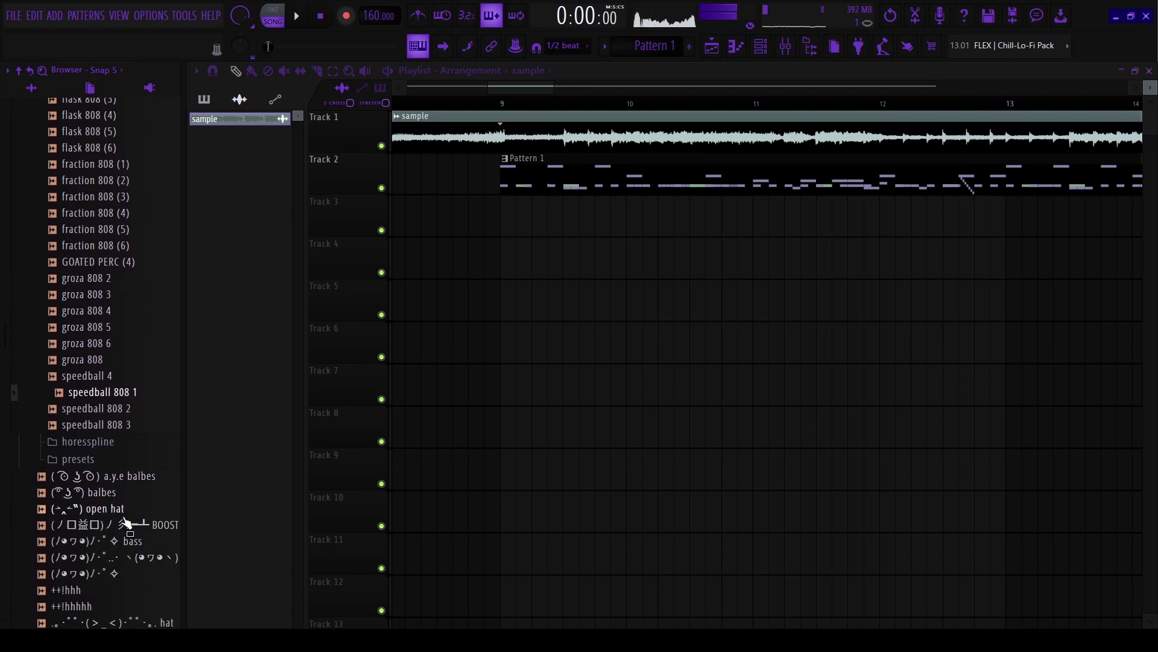
pyautogui.click(128, 442)
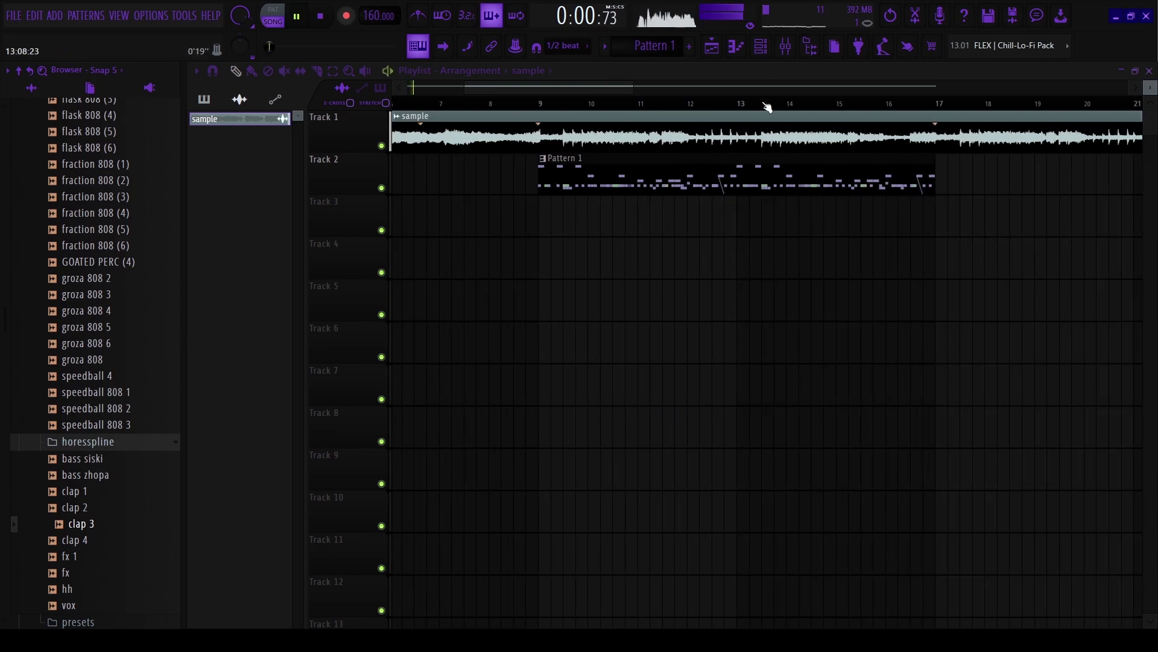
# Cut the notes from the speedball 808 1 channel and paste them back into the ctm channel.
pyautogui.press('F6')
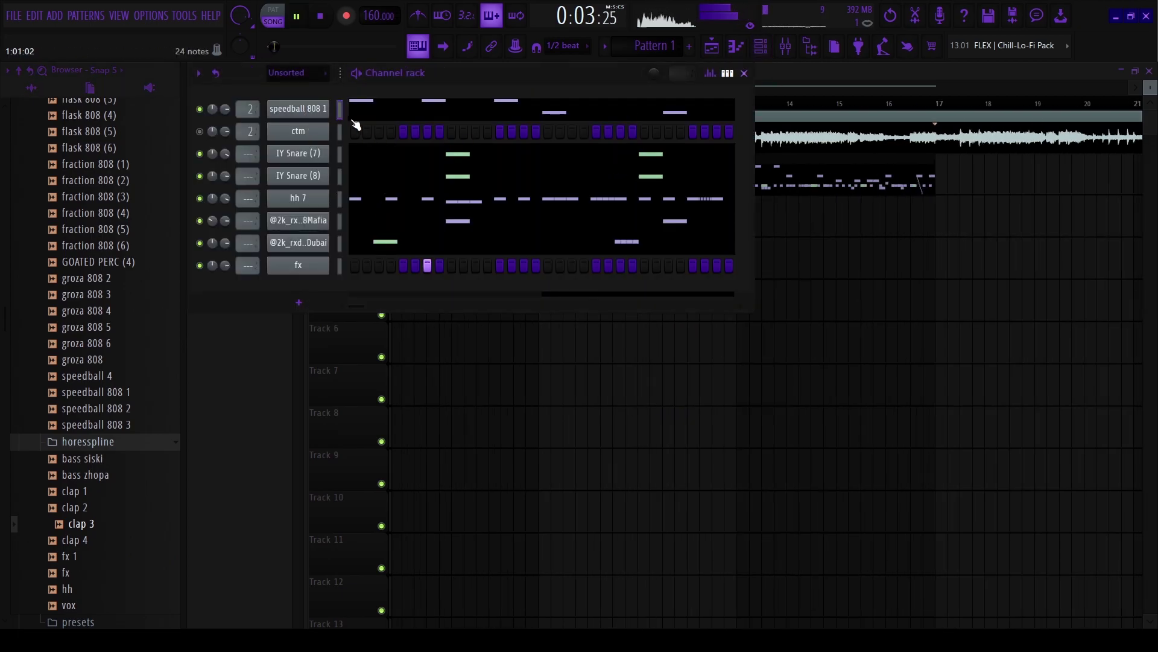
pyautogui.hotkey('ctrl', 'x')
pyautogui.click(339, 131)
pyautogui.hotkey('ctrl', 'v')
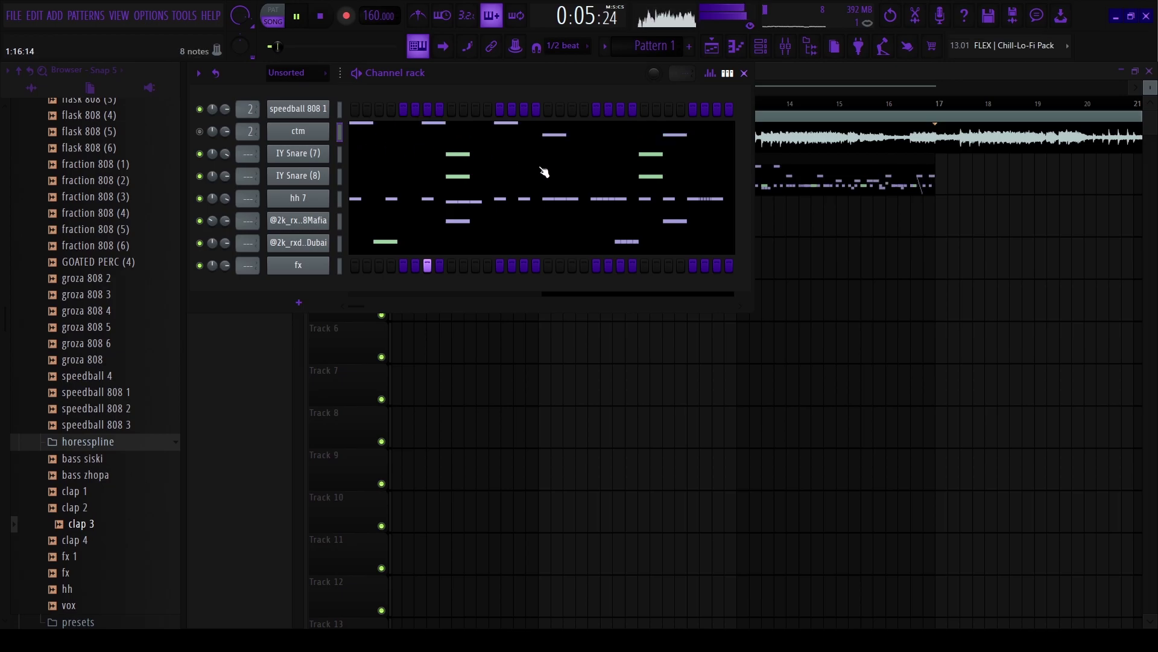
# Play the arrangement from bar 9 and check the ctm channel's mute state in the channel rack.
pyautogui.press('F6')
pyautogui.scroll(-4, 433, 189)
pyautogui.scroll(4, 489, 233)
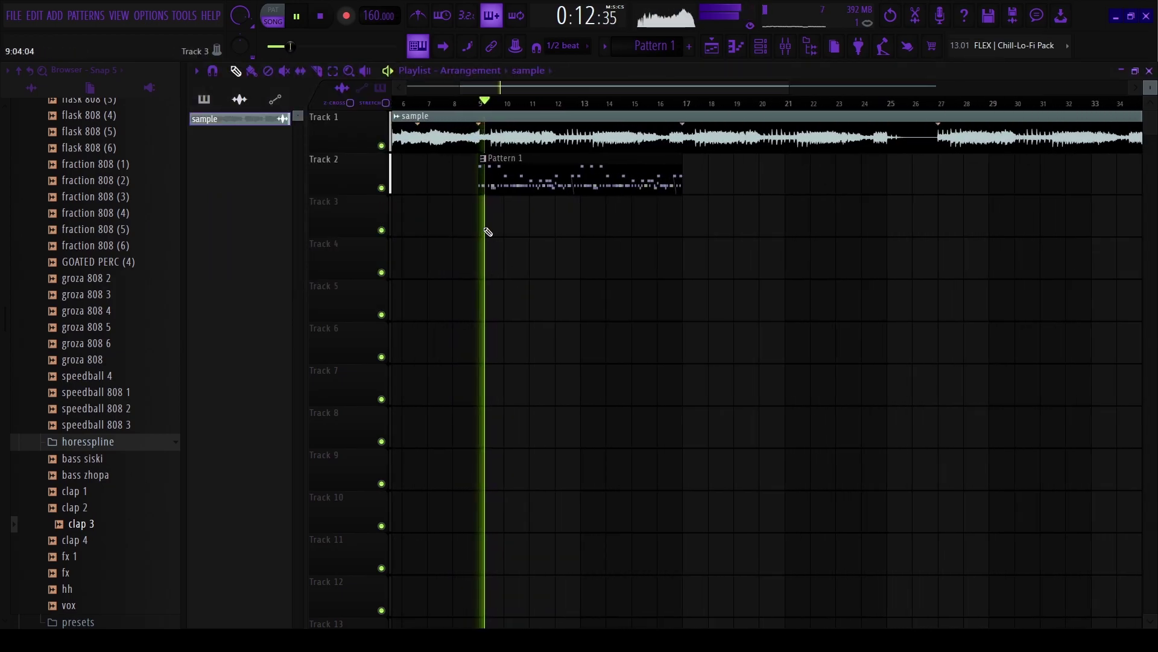
pyautogui.click(763, 46)
pyautogui.click(762, 46)
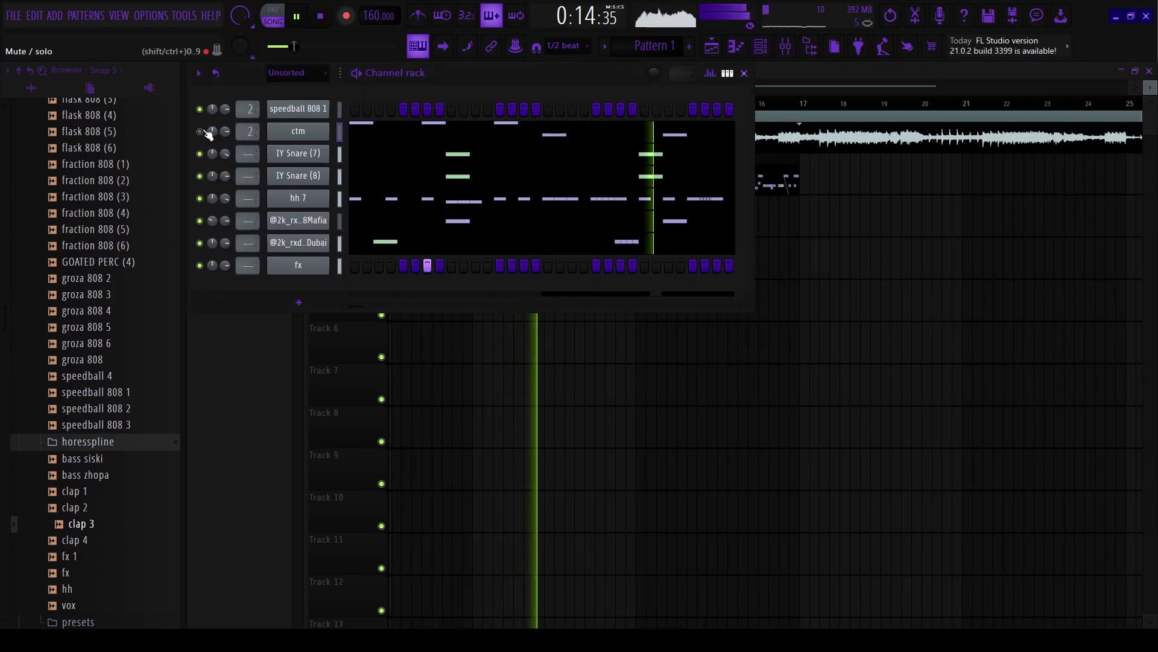
pyautogui.press('F6')
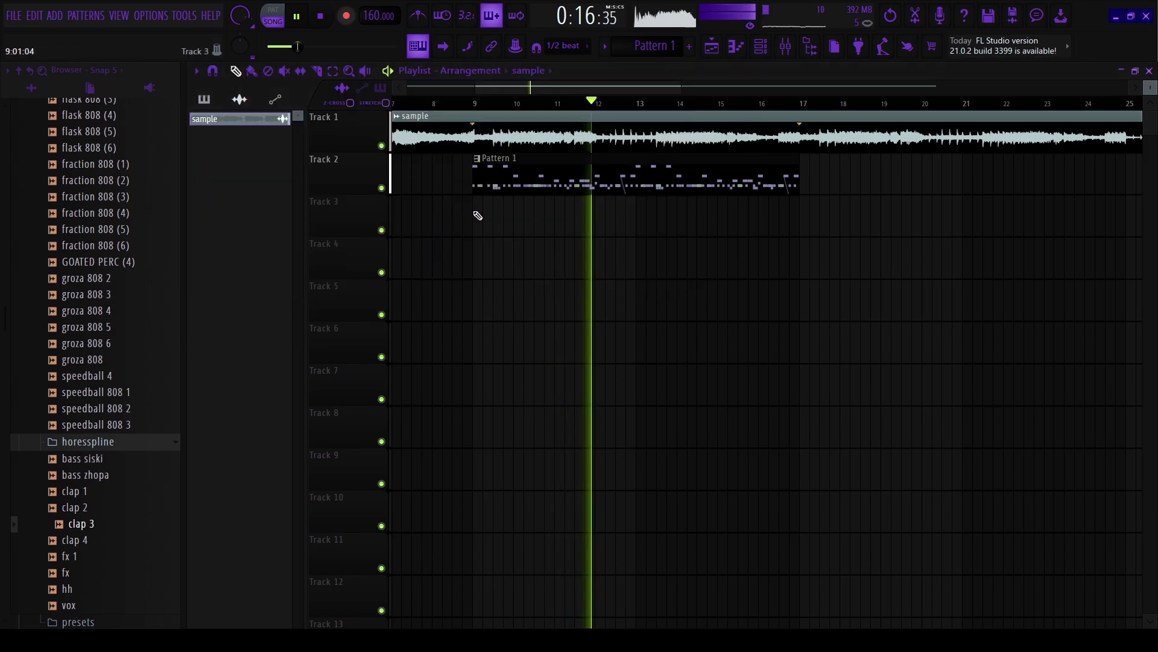
pyautogui.scroll(-2, 476, 214)
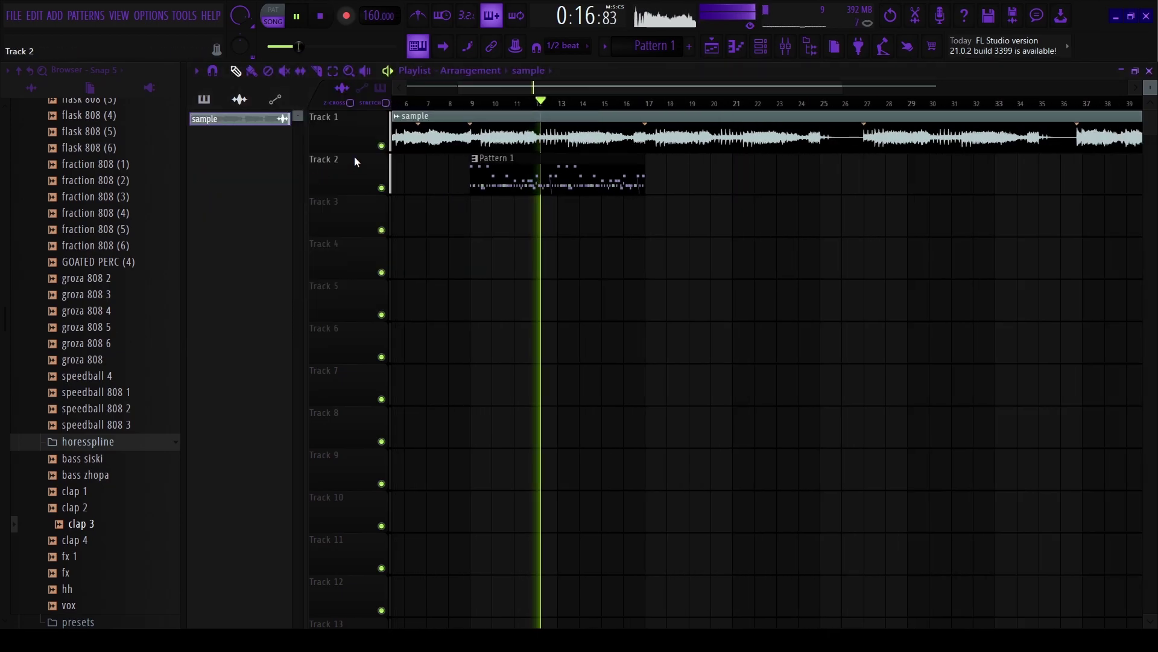
# Hide the browser, split Pattern 1 by channel into separate patterns, and remove the combined Pattern 1 clip from the arrangement.
pyautogui.click(814, 52)
pyautogui.click(48, 121)
pyautogui.rightClick(47, 120)
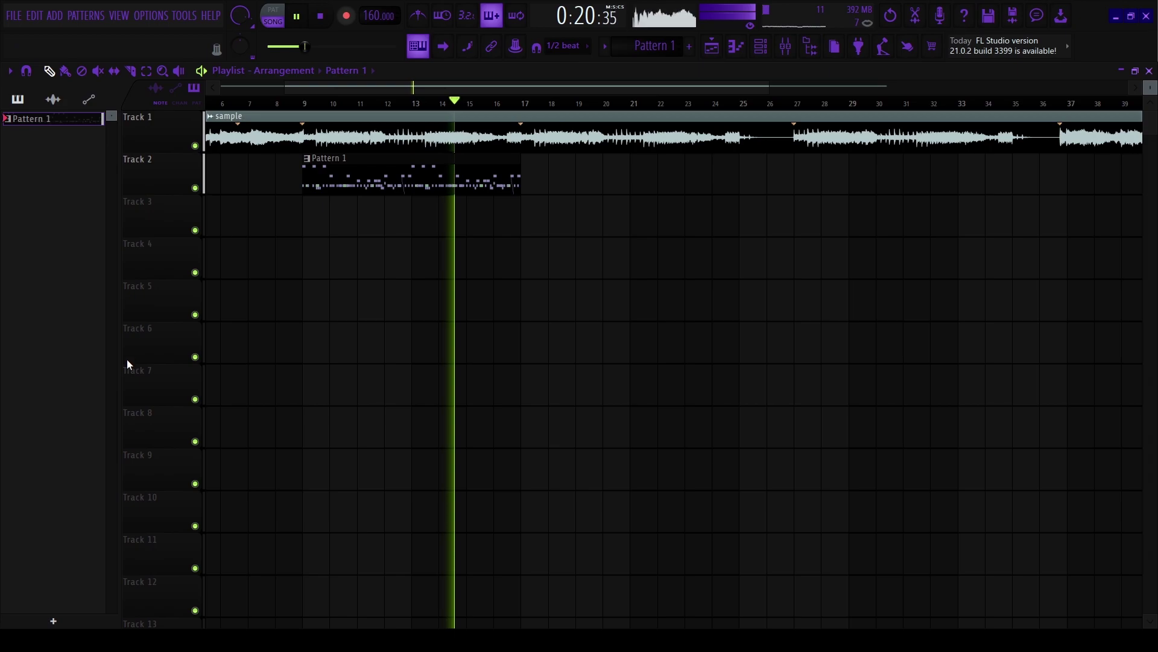
pyautogui.click(127, 359)
pyautogui.rightClick(320, 181)
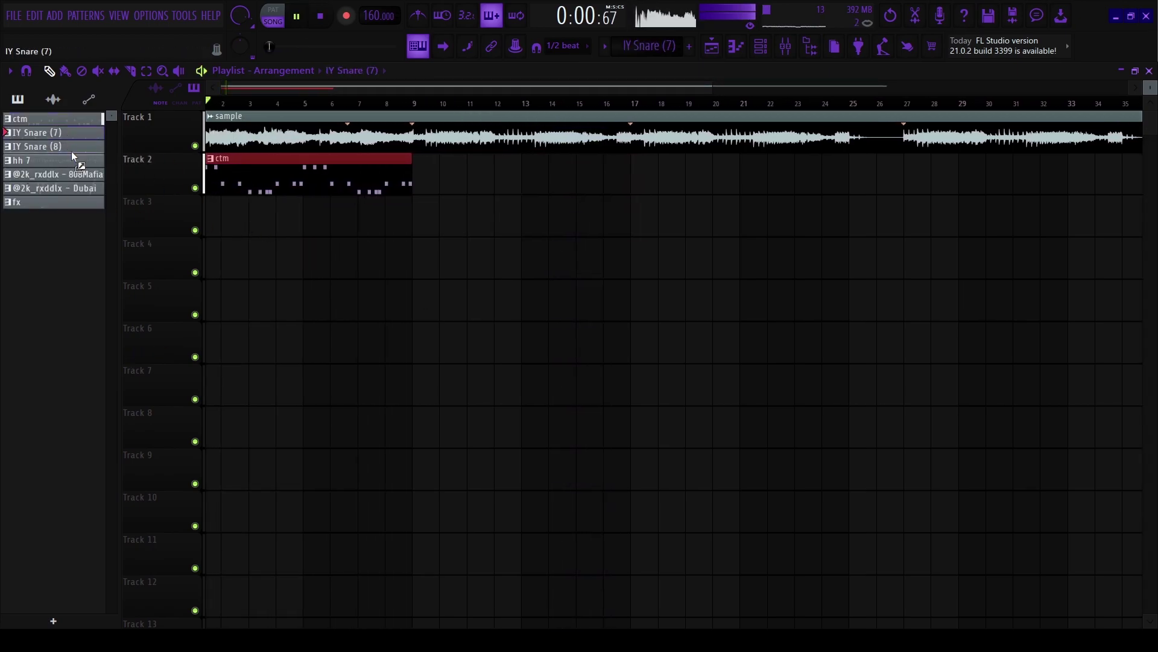
# Place the IY Snare (7) pattern on Track 3 and the IY Snare (8) pattern on Track 4, both starting at bar 1.
pyautogui.moveTo(72, 152); pyautogui.dragTo(242, 217)
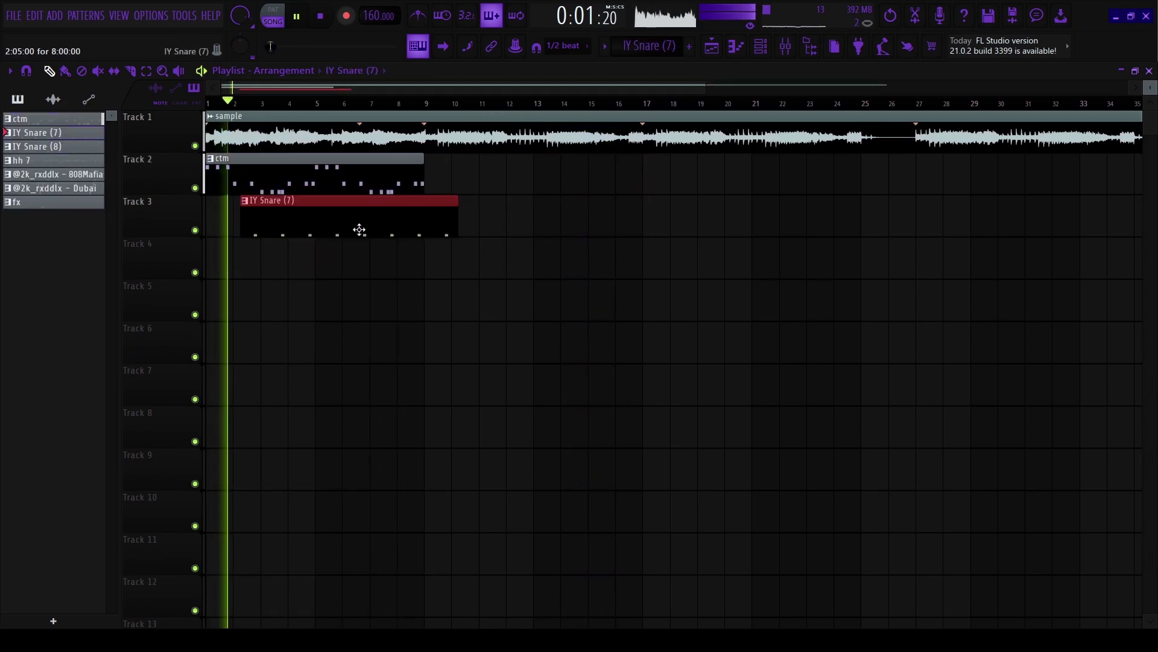
pyautogui.moveTo(349, 229); pyautogui.dragTo(314, 229)
pyautogui.press('space')
pyautogui.moveTo(61, 150); pyautogui.dragTo(214, 258)
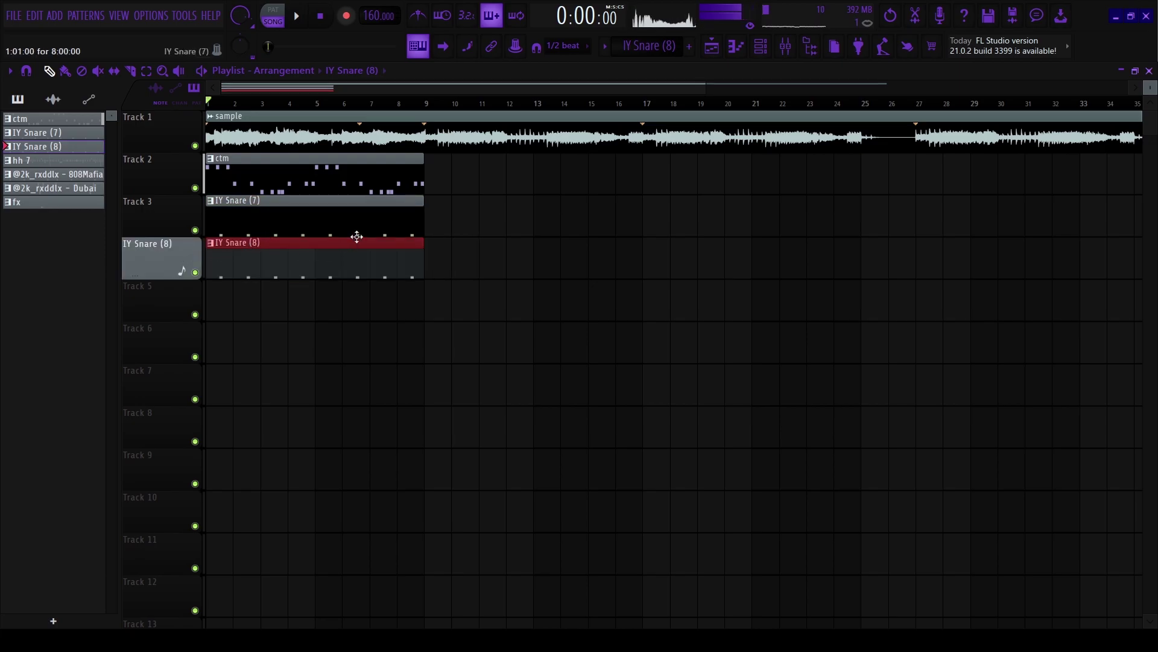
# Move the ctm, IY Snare (7) and IY Snare (8) clips to bar 37 and play the arrangement there.
pyautogui.moveTo(320, 158); pyautogui.dragTo(979, 167)
pyautogui.keyDown('ctrl'); pyautogui.scroll(5, 884, 240); pyautogui.keyUp('ctrl')
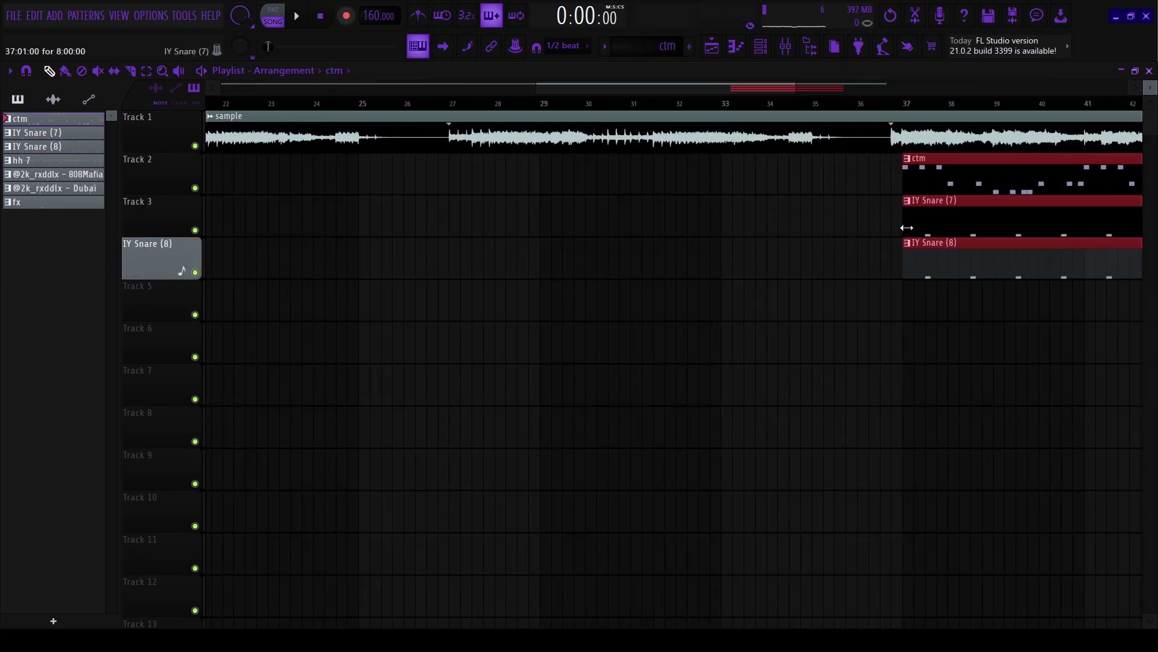
pyautogui.click(850, 104)
pyautogui.press('space')
pyautogui.keyDown('ctrl'); pyautogui.scroll(-5, 860, 278); pyautogui.keyUp('ctrl')
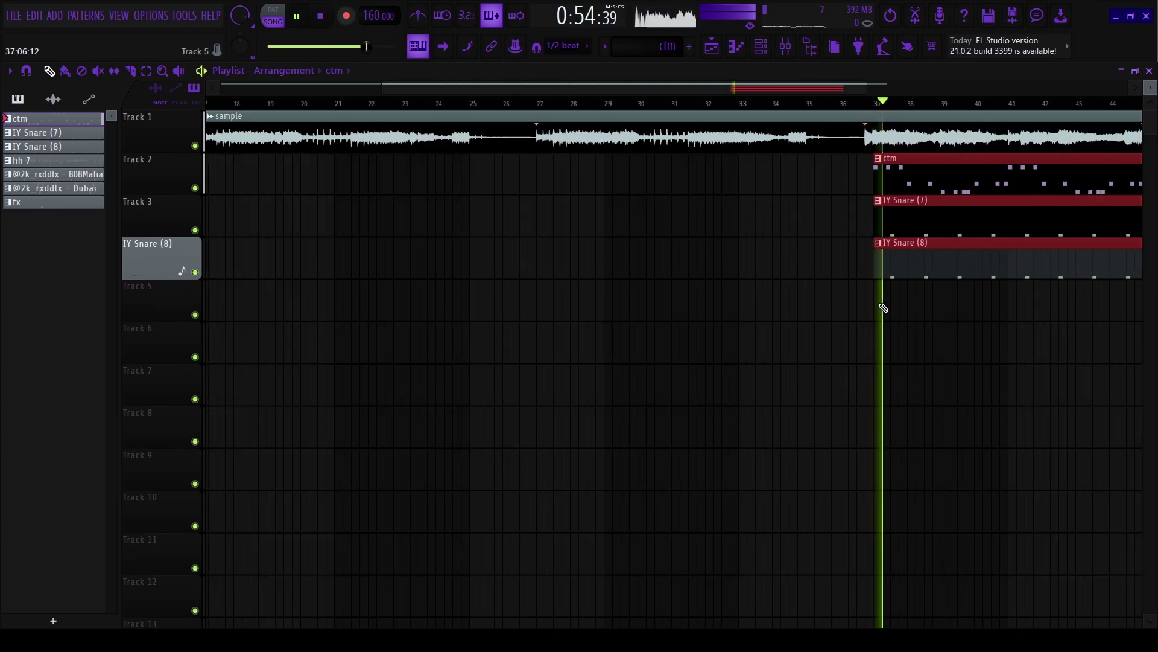
pyautogui.keyDown('ctrl'); pyautogui.scroll(1, 844, 374); pyautogui.keyUp('ctrl')
# Place the hh 7 pattern on Track 5 aligned with the other drum clips and move all four clips to bar 1.
pyautogui.moveTo(21, 160); pyautogui.dragTo(735, 305)
pyautogui.keyDown('ctrl'); pyautogui.scroll(4, 766, 318); pyautogui.keyUp('ctrl')
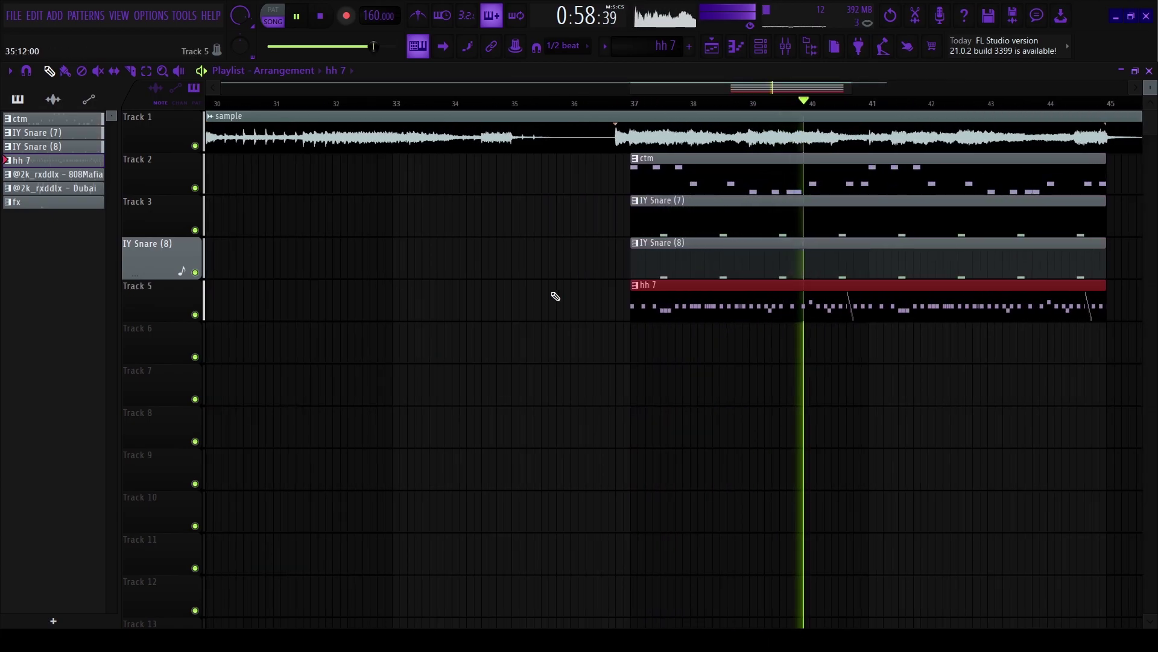
pyautogui.keyDown('ctrl'); pyautogui.scroll(-4, 785, 235); pyautogui.keyUp('ctrl')
pyautogui.moveTo(868, 176); pyautogui.dragTo(737, 315)
pyautogui.moveTo(806, 200); pyautogui.dragTo(73, 178)
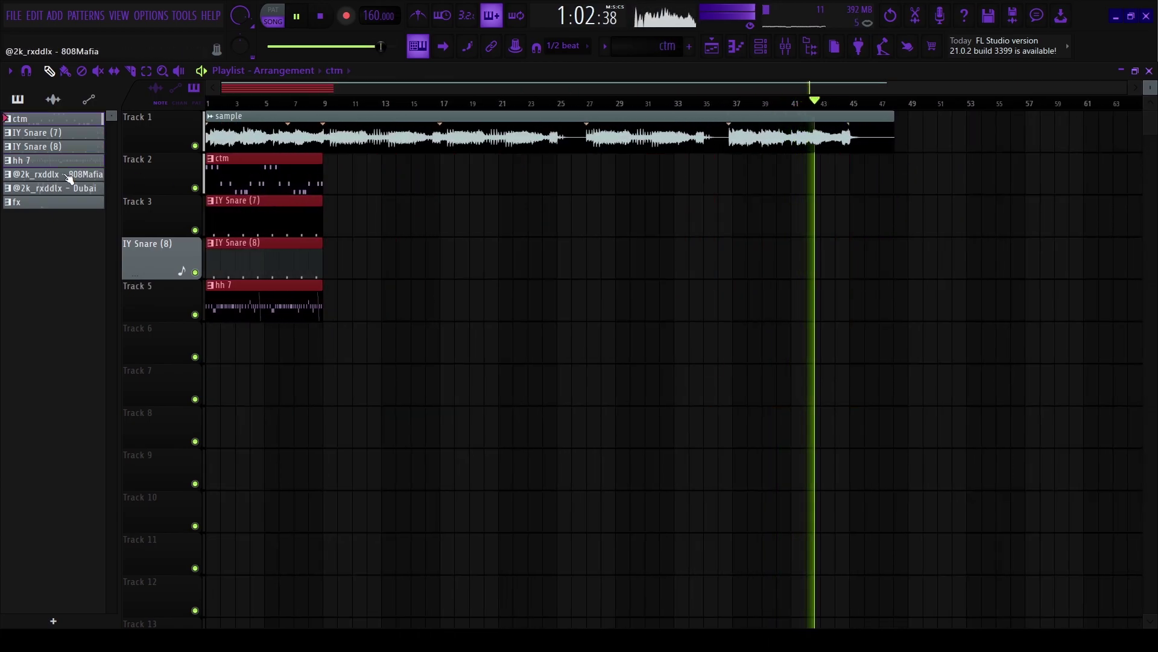
# Place the 808Mafia, Dubai and fx patterns on Tracks 6, 7 and 8, each starting at bar 1.
pyautogui.moveTo(251, 317); pyautogui.dragTo(249, 341)
pyautogui.rightClick(271, 354)
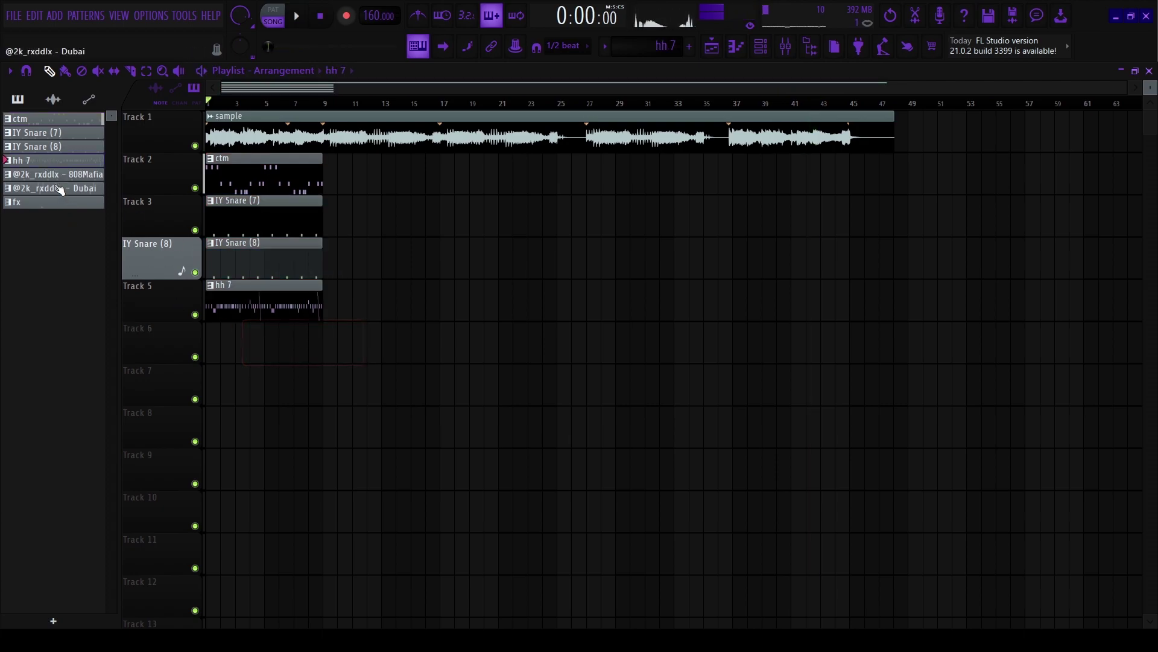
pyautogui.moveTo(74, 184); pyautogui.dragTo(178, 335)
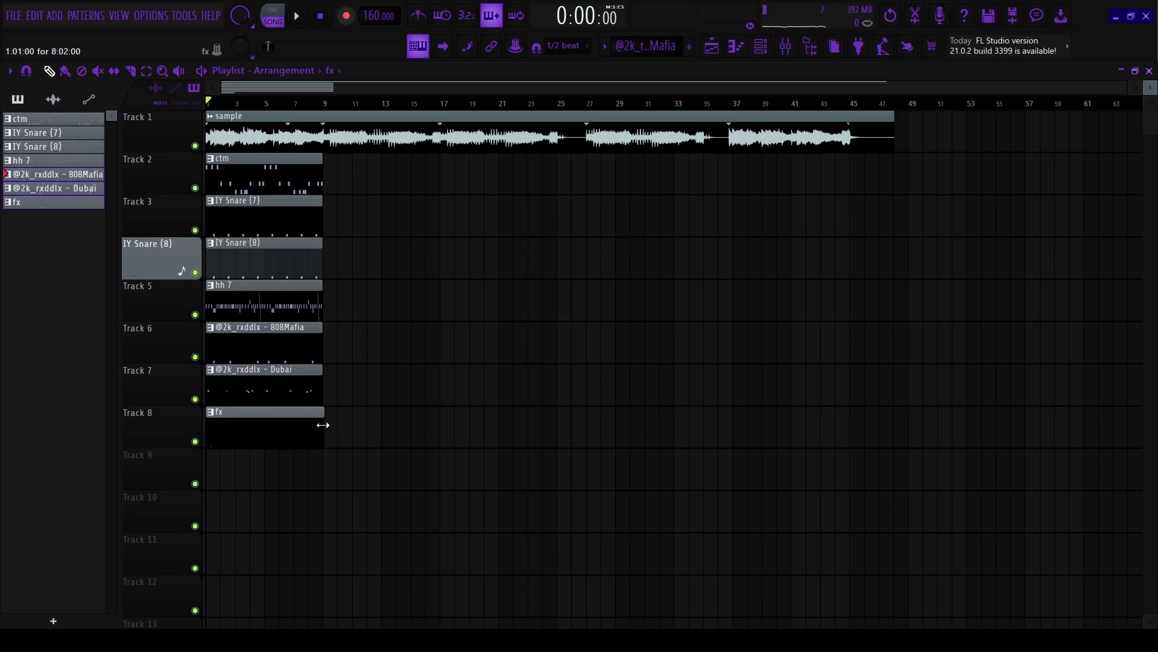
# Shorten the fx clip to four bars and duplicate it to fill bars 5 to 8.
pyautogui.scroll(3, 254, 422)
pyautogui.moveTo(268, 423); pyautogui.dragTo(187, 438)
pyautogui.scroll(-2, 398, 410)
pyautogui.hotkey('ctrl', 'b')
# Move all the drum clips down one track and duplicate them twice so they fill up to bar 25.
pyautogui.moveTo(352, 190); pyautogui.dragTo(220, 508)
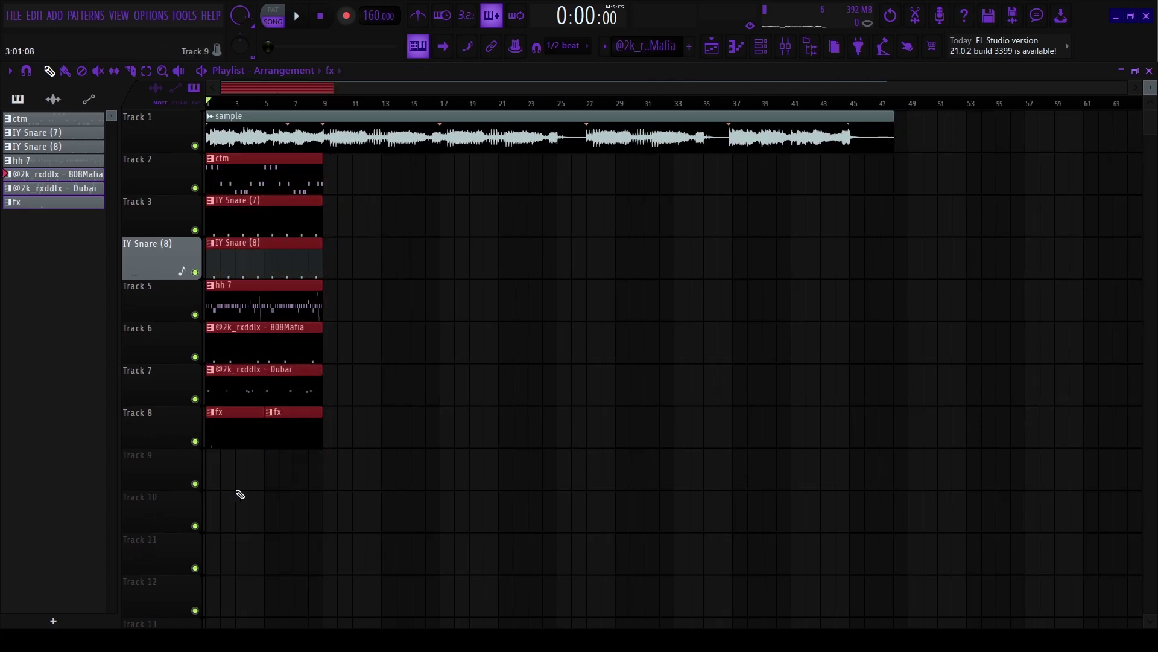
pyautogui.hotkey('shift', 'Down')
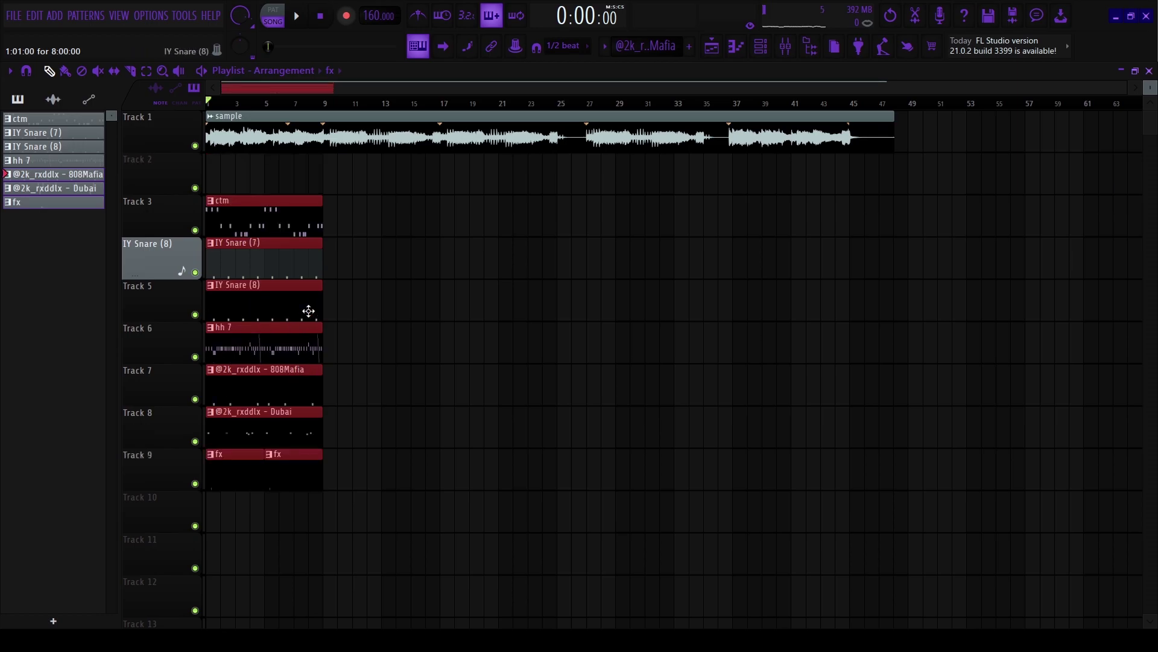
pyautogui.hotkey('ctrl', 'b')
pyautogui.hotkey('ctrl', 'b')
# Slice the sample clip on Track 1 at bars 9, 17 and 25.
pyautogui.click(130, 71)
pyautogui.scroll(3, 360, 161)
pyautogui.moveTo(346, 114); pyautogui.dragTo(351, 158)
pyautogui.scroll(-1, 659, 189)
pyautogui.hscroll(2, 660, 169)
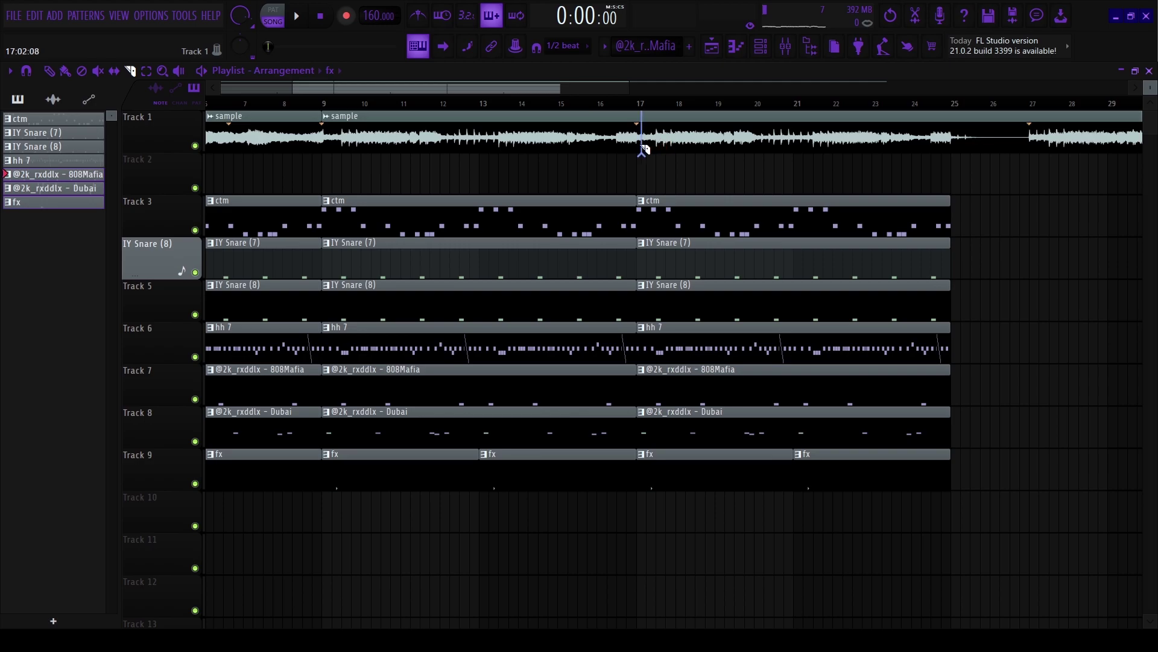
pyautogui.scroll(-2, 637, 171)
pyautogui.hscroll(3, 724, 155)
pyautogui.scroll(1, 724, 155)
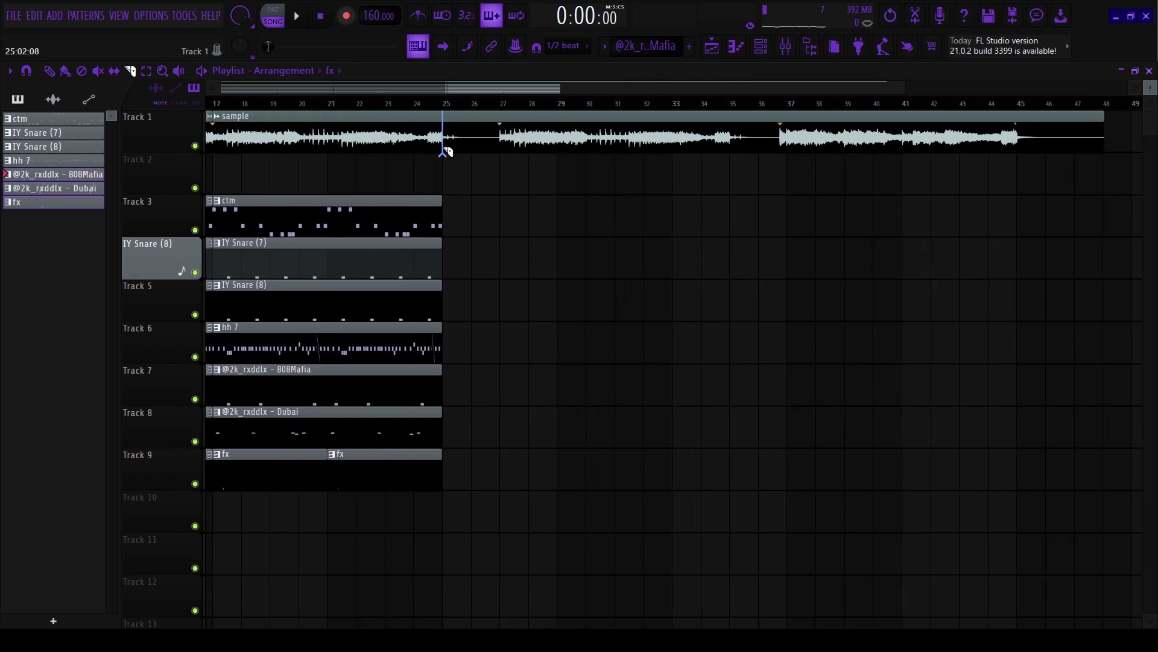
pyautogui.click(444, 150)
# Move the sample remainder after bar 25 to the start of Track 12 and mute that track.
pyautogui.scroll(-4, 477, 169)
pyautogui.moveTo(785, 137); pyautogui.dragTo(212, 558)
pyautogui.click(194, 564)
pyautogui.scroll(1, 318, 396)
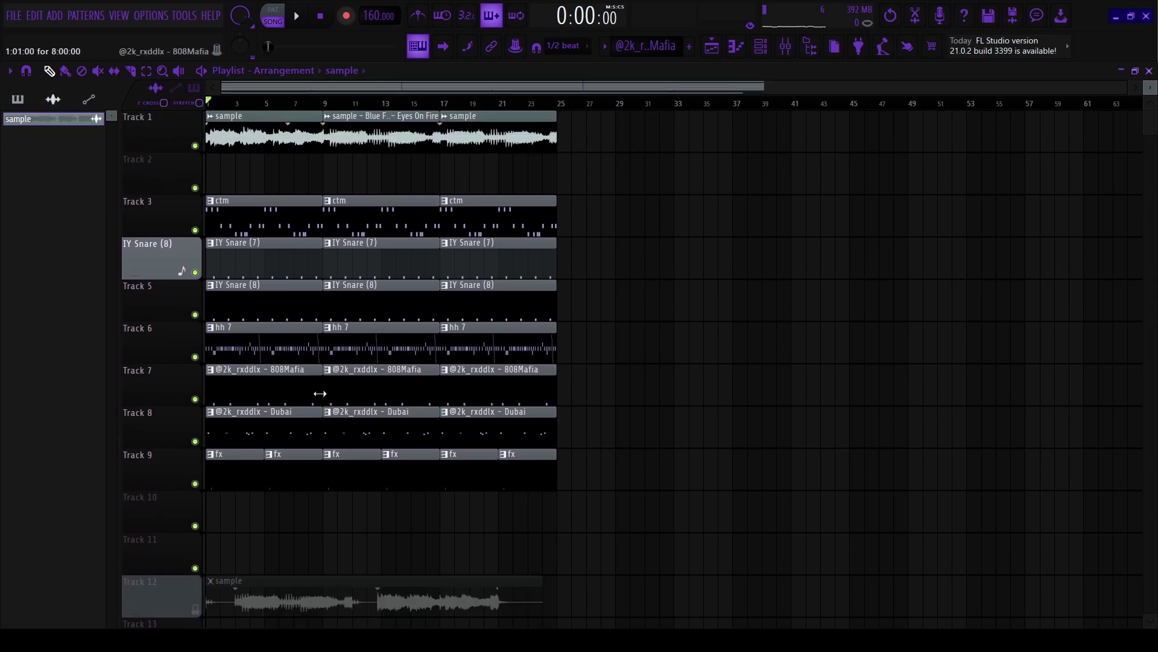
# Duplicate the sample and drum clips from bars 9 to 25 four times to extend the arrangement to bar 89.
pyautogui.moveTo(603, 138); pyautogui.dragTo(375, 460)
pyautogui.hotkey('ctrl', 'b')
pyautogui.hotkey('ctrl', 'b')
pyautogui.hotkey('ctrl', 'b')
pyautogui.hotkey('ctrl', 'b')
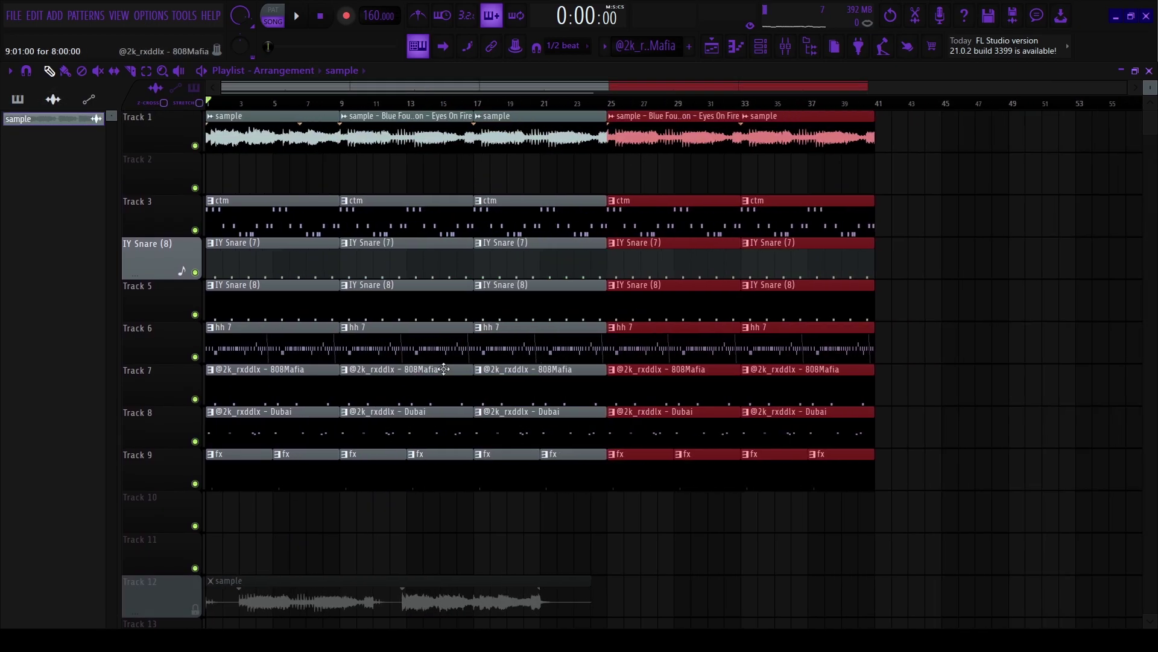
# Move all sample clips from bar 9 onward down to Track 2, leaving the intro clip on Track 1.
pyautogui.scroll(-1, 414, 303)
pyautogui.moveTo(852, 128); pyautogui.dragTo(296, 158)
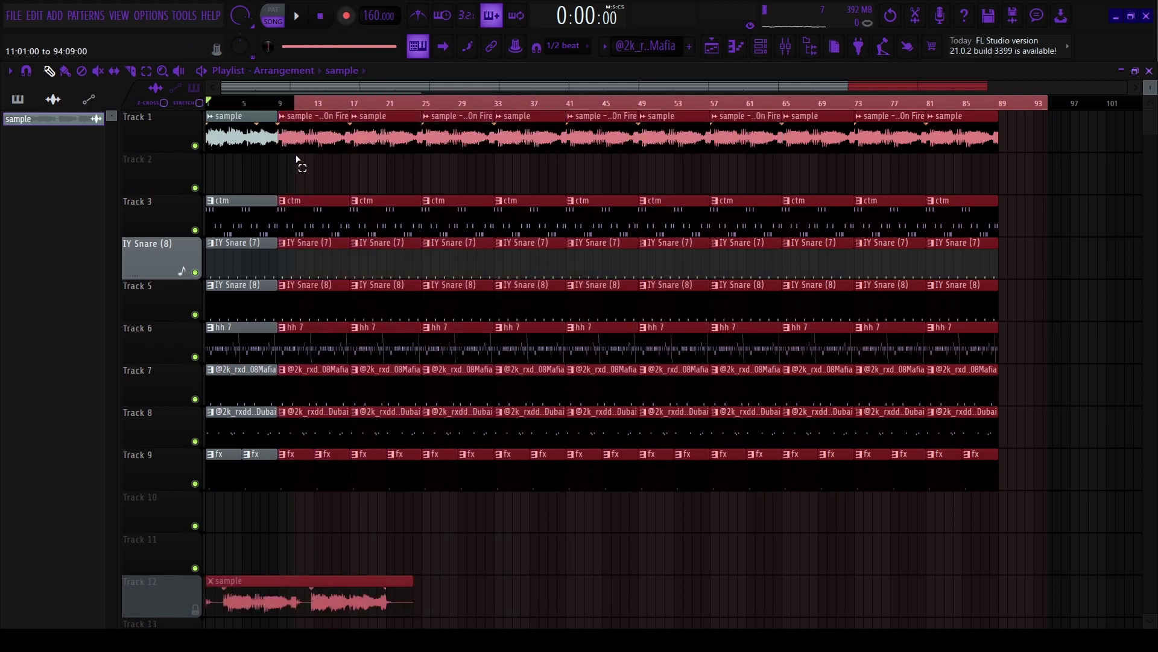
pyautogui.click(281, 102)
pyautogui.moveTo(1016, 159); pyautogui.dragTo(307, 146)
pyautogui.hotkey('shift', 'Down')
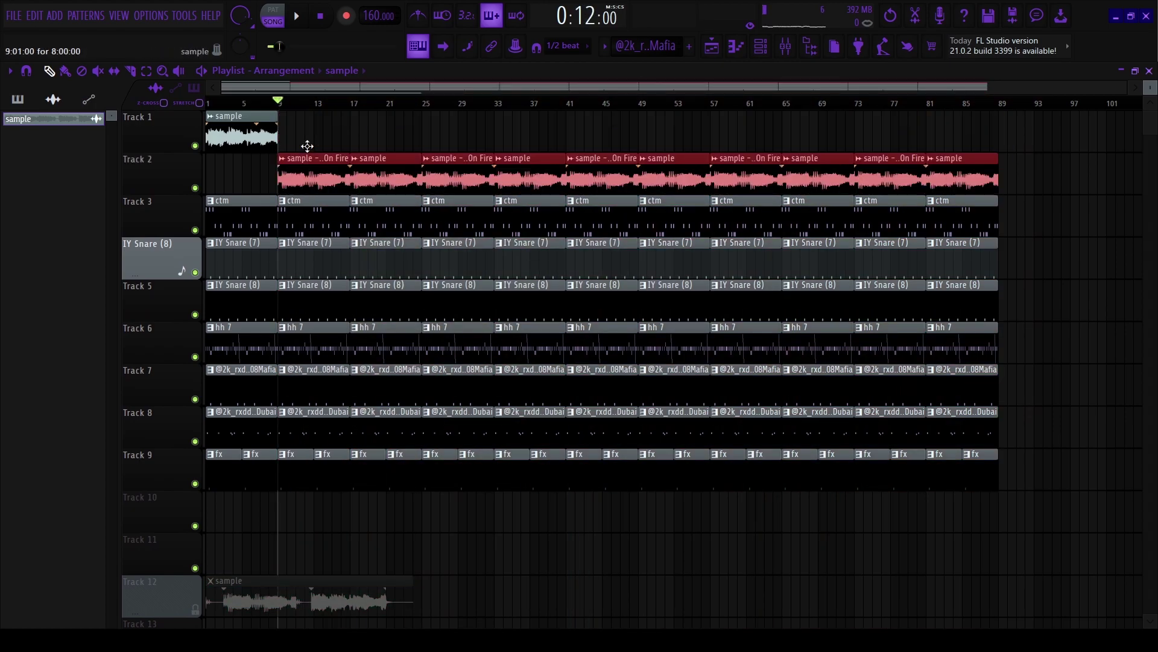
# Delete the drum clips under the intro in bars 1 to 8 and trim the first remaining drum clips to start at bar 11.
pyautogui.click(242, 104)
pyautogui.moveTo(253, 219); pyautogui.dragTo(243, 476)
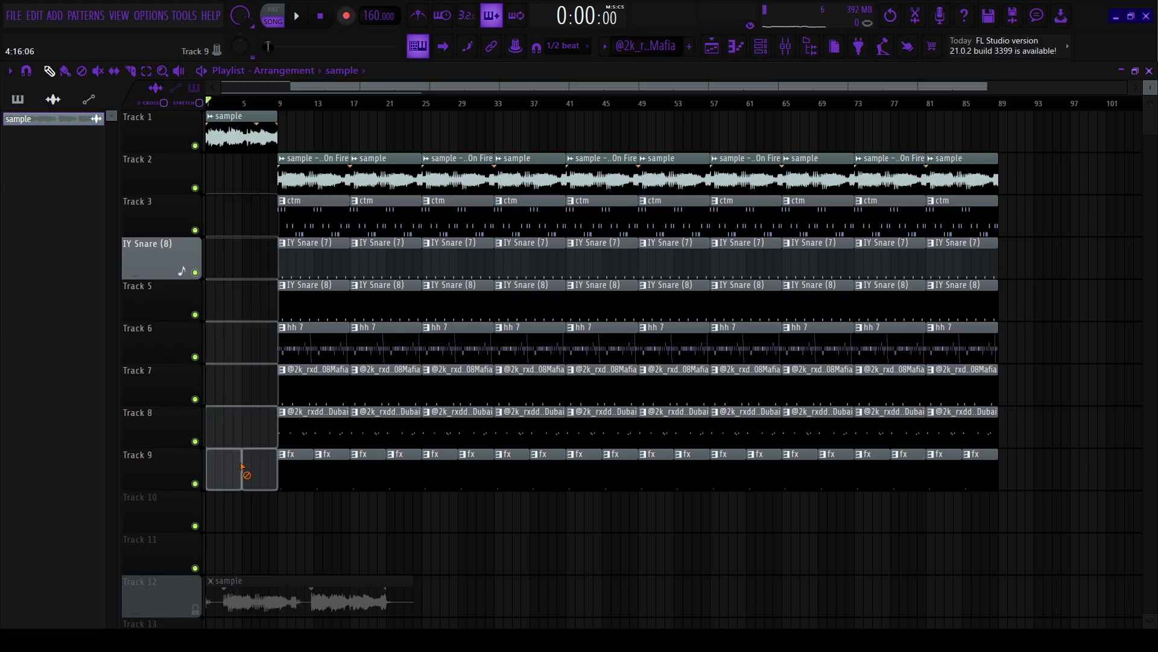
pyautogui.press('space')
pyautogui.scroll(5, 320, 344)
pyautogui.moveTo(395, 196); pyautogui.dragTo(403, 469)
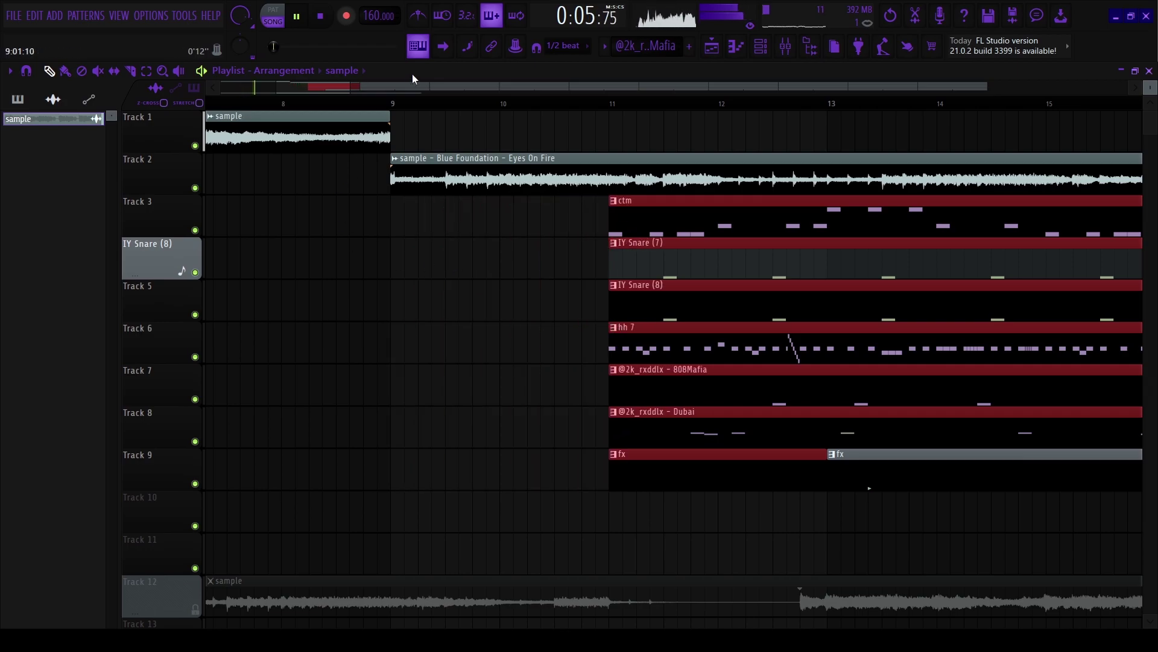
# Play through the drum entry and delete the short fx clip at bar 11 on Track 9.
pyautogui.scroll(-1, 398, 88)
pyautogui.scroll(-4, 505, 347)
pyautogui.scroll(5, 386, 321)
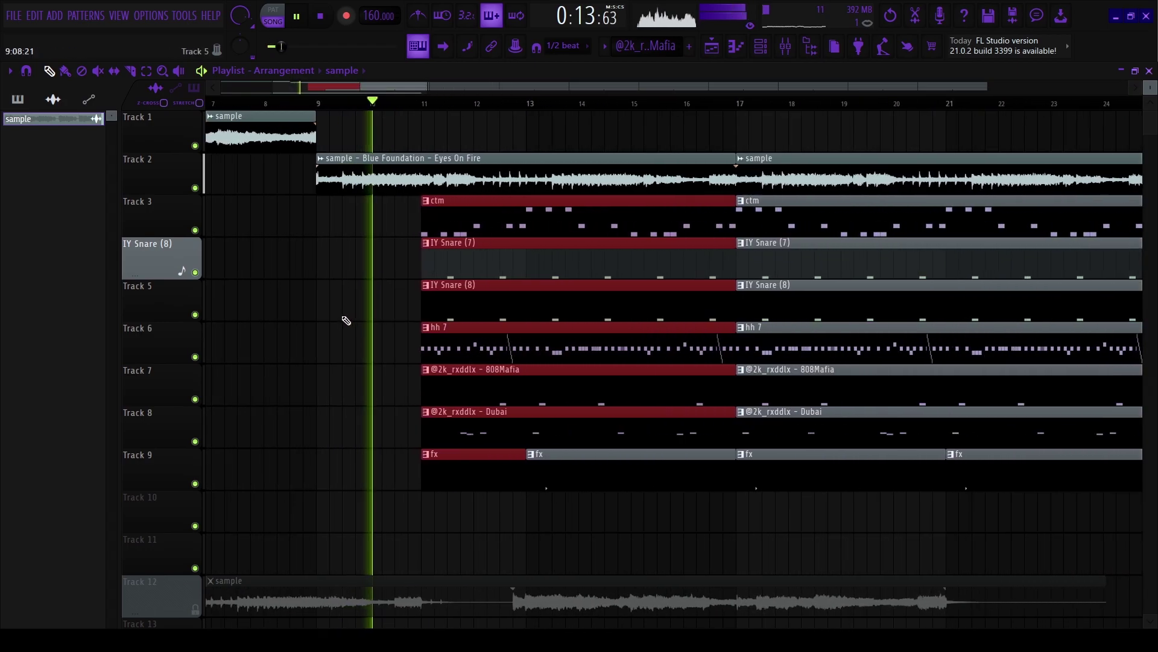
pyautogui.scroll(-1, 461, 314)
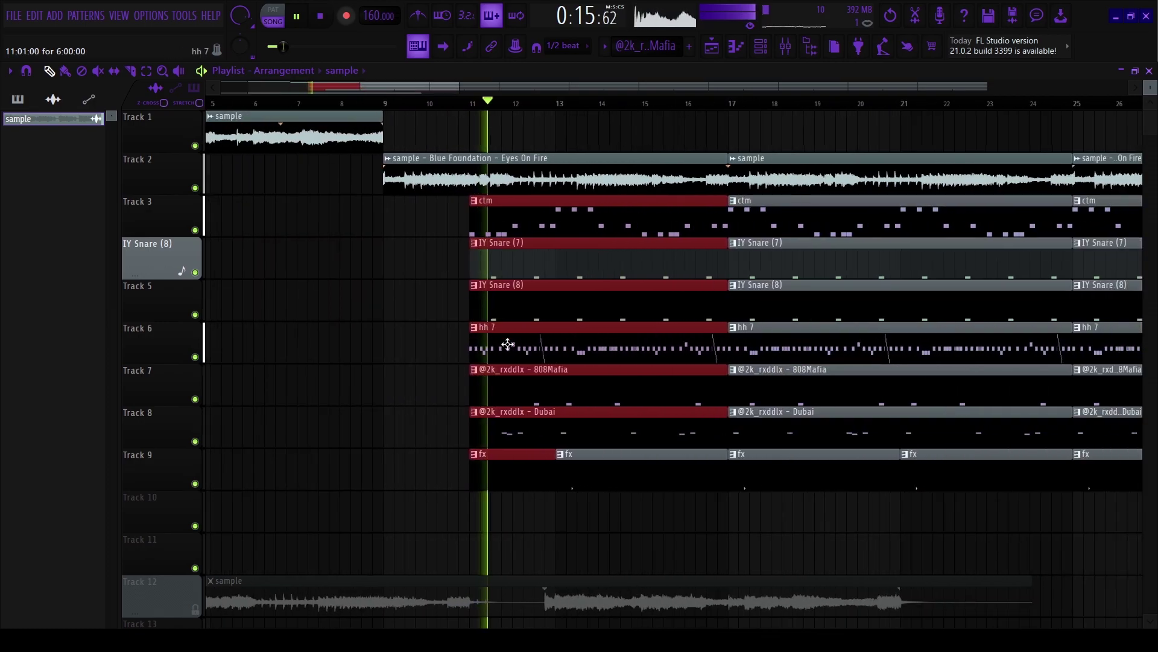
pyautogui.scroll(-5, 365, 388)
pyautogui.scroll(5, 368, 459)
pyautogui.keyDown('ctrl'); pyautogui.click(377, 520); pyautogui.keyUp('ctrl')
pyautogui.rightClick(280, 483)
# Review the arrangement's clip layout from bar 13 onward during playback.
pyautogui.scroll(-3, 453, 487)
pyautogui.scroll(3, 529, 491)
pyautogui.scroll(-3, 507, 450)
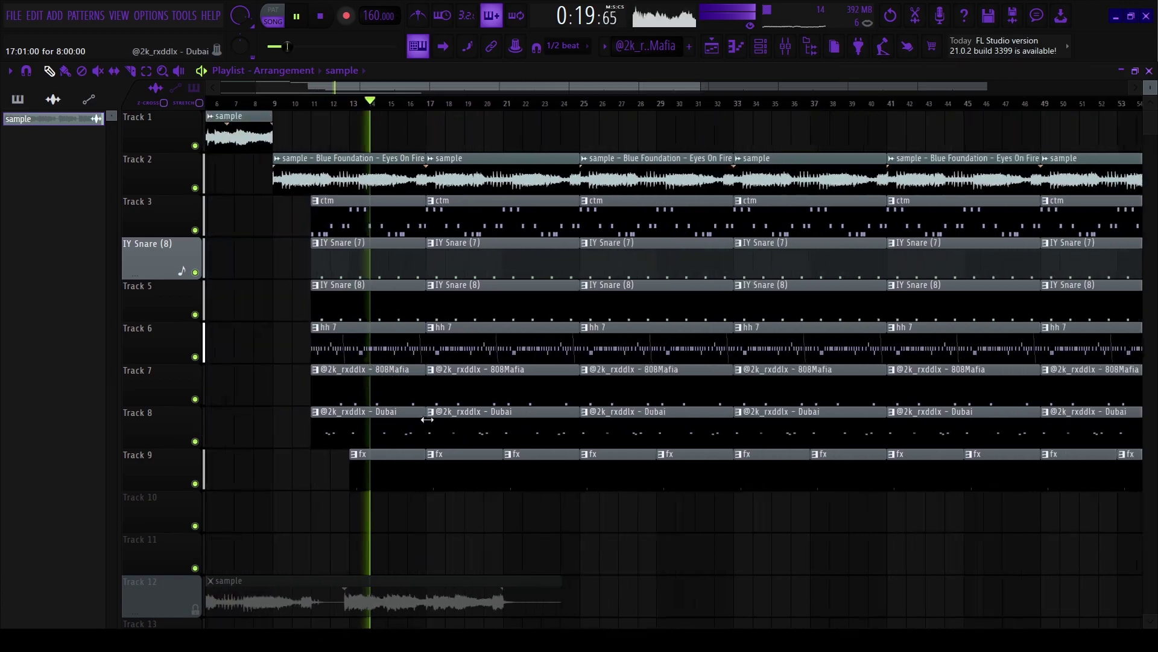
pyautogui.scroll(-3, 375, 371)
pyautogui.scroll(3, 373, 359)
pyautogui.scroll(-3, 372, 374)
pyautogui.scroll(1, 385, 452)
pyautogui.scroll(-1, 382, 416)
pyautogui.scroll(2, 350, 422)
pyautogui.scroll(-4, 350, 423)
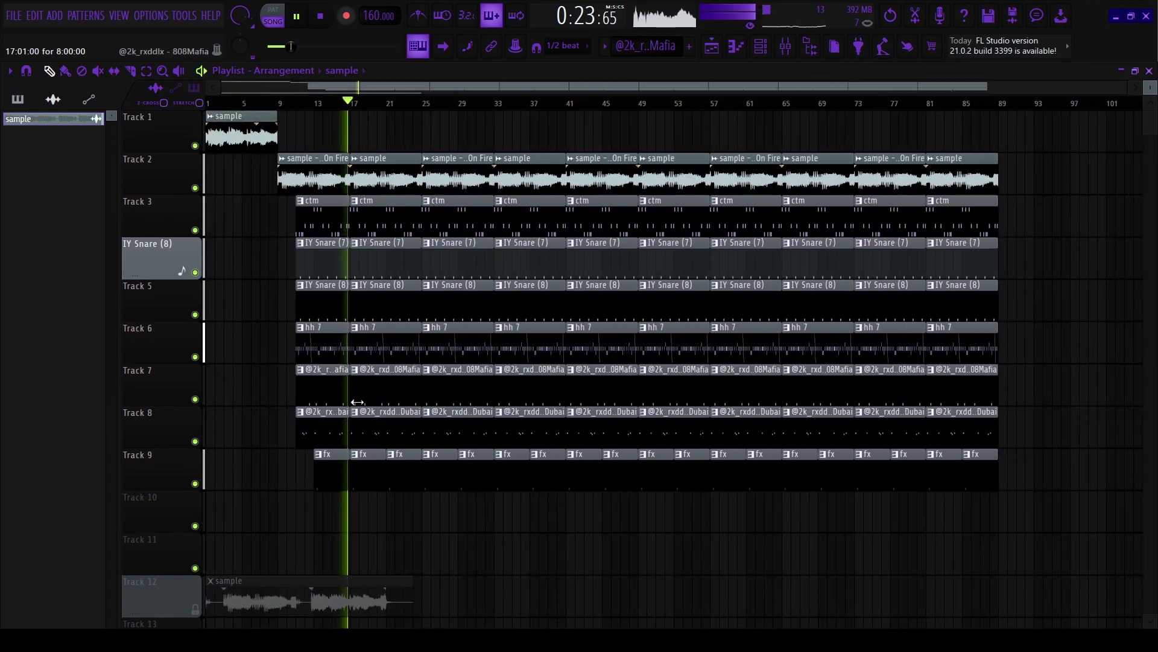
# Turn on Normalize in the sample clip's settings and close them.
pyautogui.scroll(3, 356, 462)
pyautogui.doubleClick(392, 191)
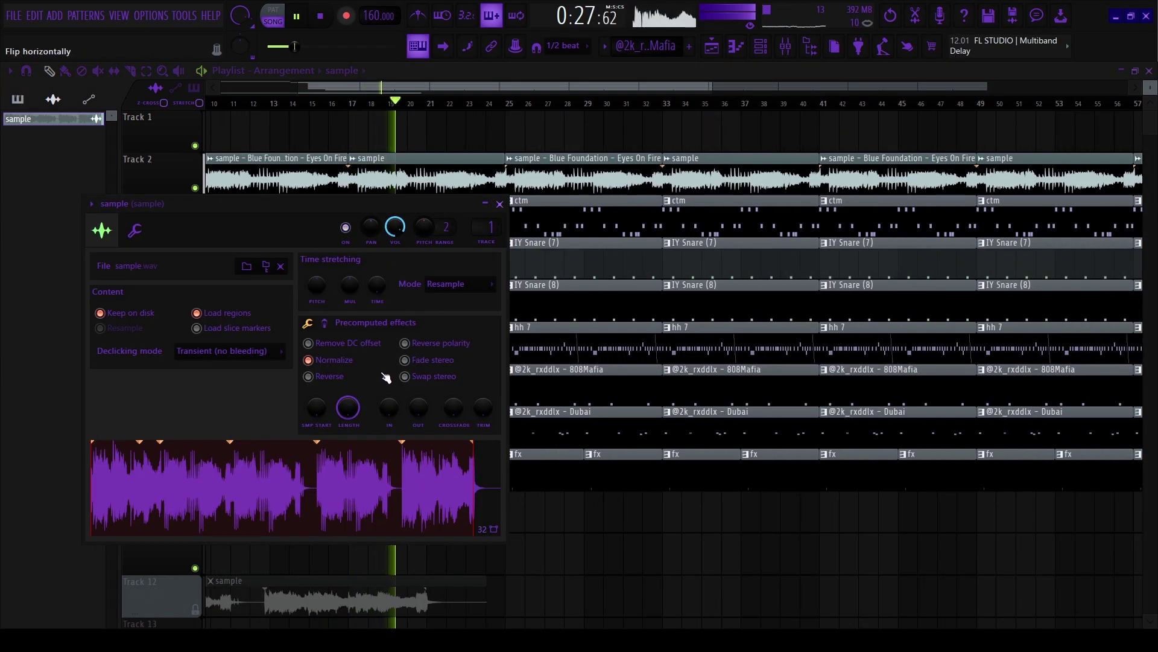
pyautogui.doubleClick(573, 180)
pyautogui.doubleClick(573, 180)
pyautogui.doubleClick(572, 180)
# Slice the muted sample on Track 12 before its last section and move that section to Track 10, starting just before bar 25.
pyautogui.scroll(2, 481, 375)
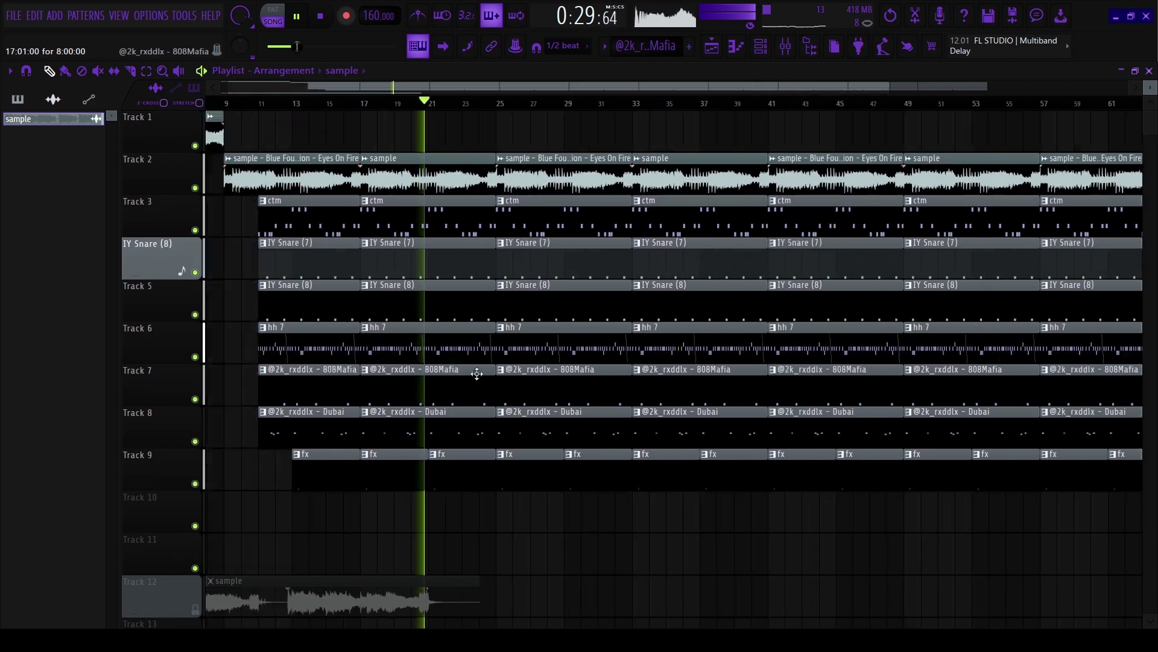
pyautogui.scroll(-4, 405, 366)
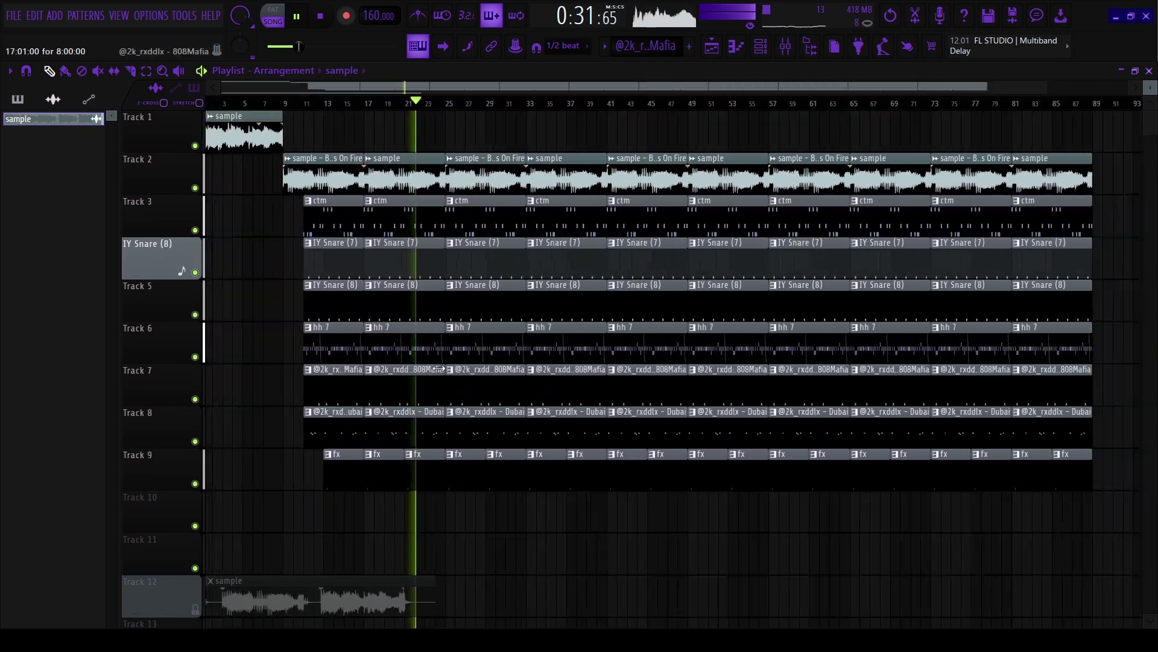
pyautogui.scroll(-1, 359, 587)
pyautogui.scroll(-3, 358, 587)
pyautogui.scroll(7, 297, 422)
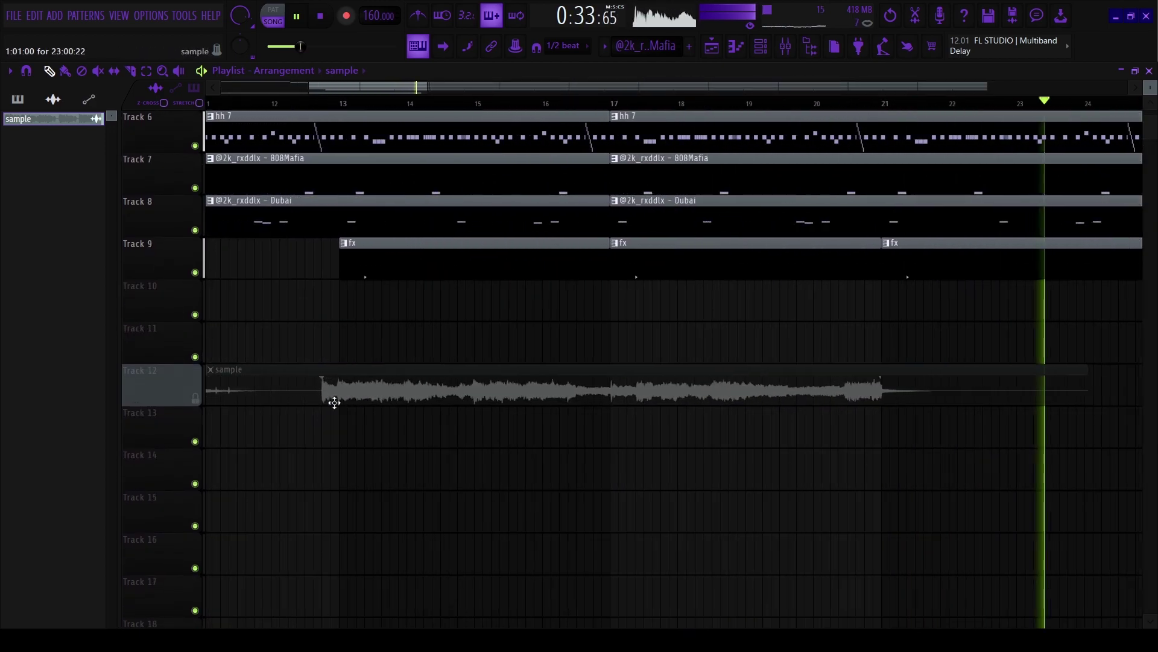
pyautogui.scroll(2, 241, 170)
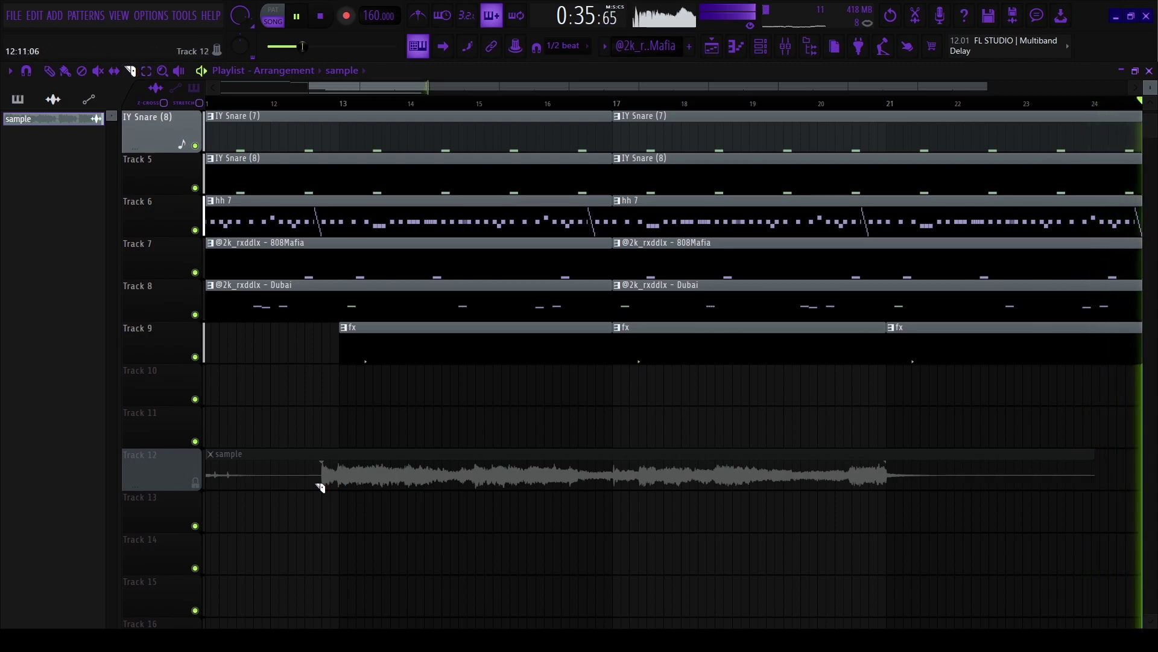
pyautogui.scroll(-3, 463, 535)
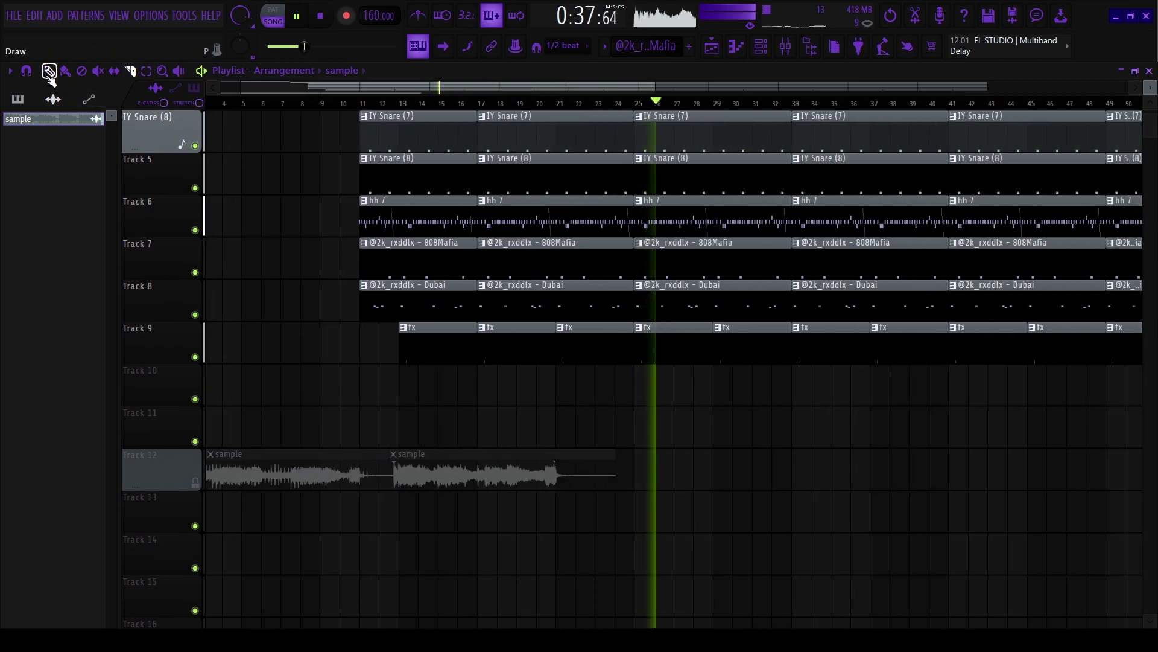
pyautogui.moveTo(430, 448); pyautogui.dragTo(664, 388)
pyautogui.press('space')
pyautogui.scroll(5, 642, 406)
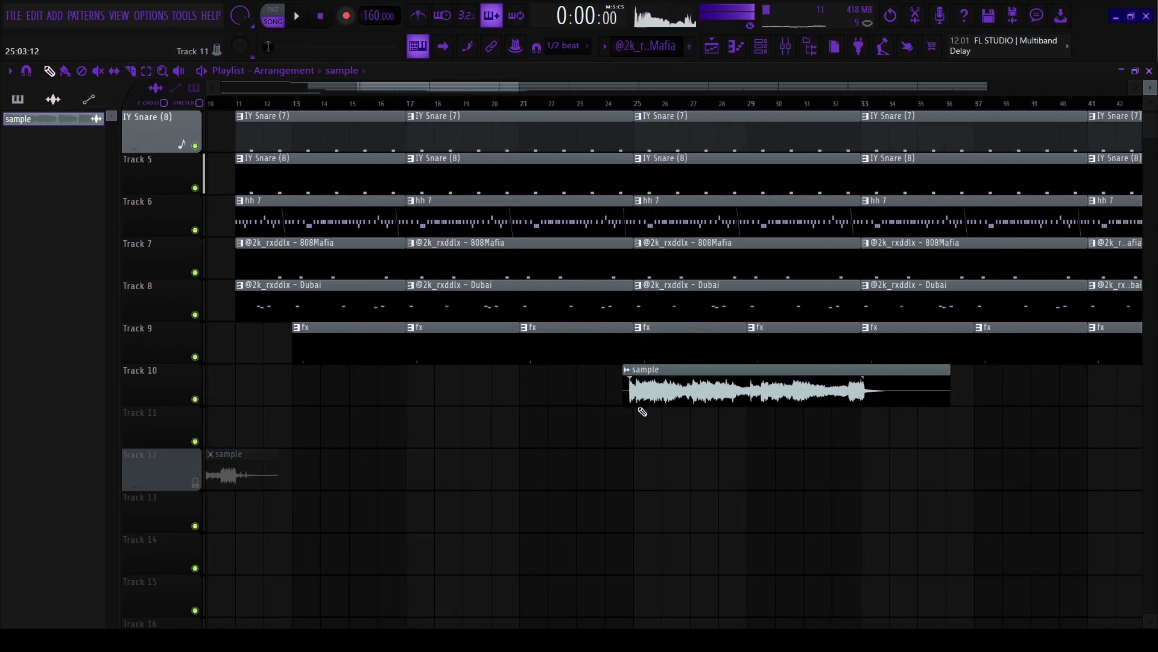
# Play from around bar 25 and delete the Track 2 sample clip and the snare, hh 7 and 808Mafia clips between bars 25 and 33.
pyautogui.click(556, 99)
pyautogui.scroll(3, 639, 318)
pyautogui.rightClick(636, 183)
pyautogui.scroll(-2, 671, 533)
pyautogui.scroll(-4, 671, 533)
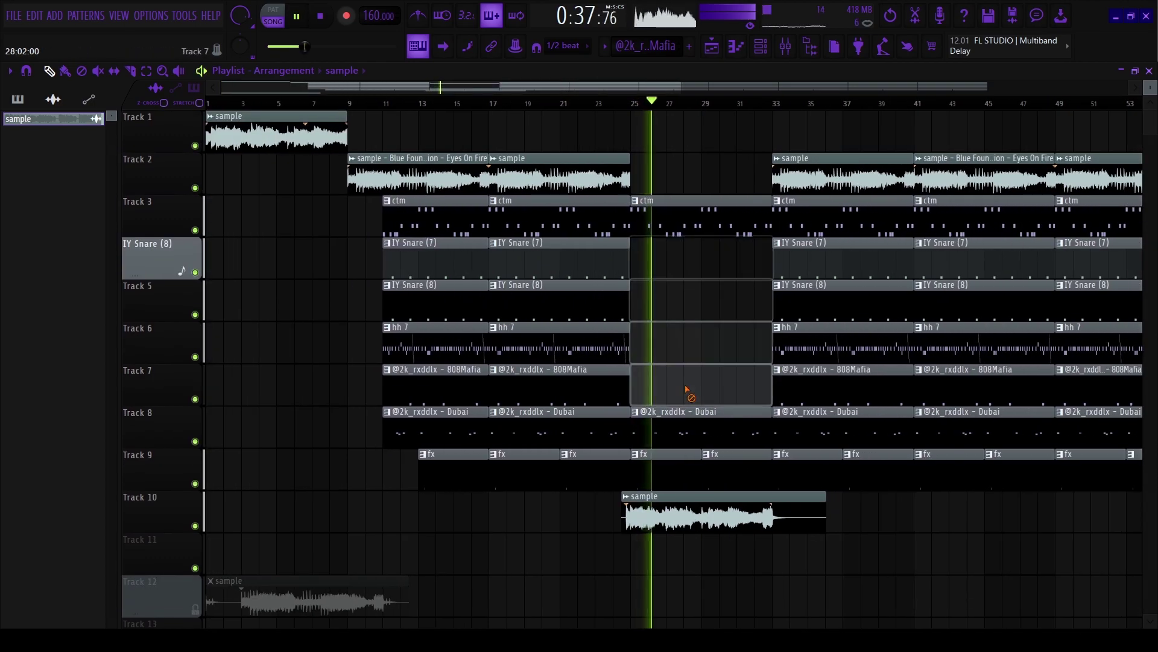
# Clear the Dubai and fx clips between bars 25 and 33 and copy the IY Snare (7) and (8) clips back into the gap.
pyautogui.moveTo(641, 270); pyautogui.dragTo(606, 302)
pyautogui.hotkey('ctrl', 'b')
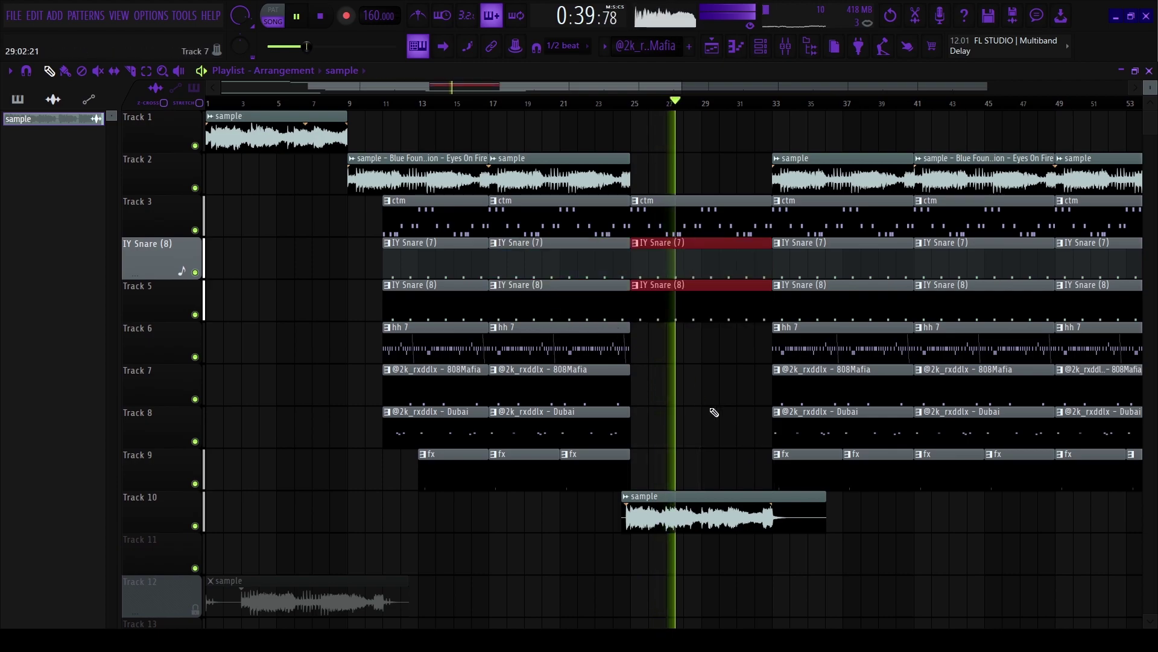
pyautogui.scroll(-2, 698, 399)
pyautogui.scroll(2, 625, 446)
pyautogui.scroll(-2, 438, 497)
pyautogui.scroll(2, 433, 498)
# Trim the end of the Track 10 sample clip to bar 33 and move the clip up to Track 1.
pyautogui.click(528, 500)
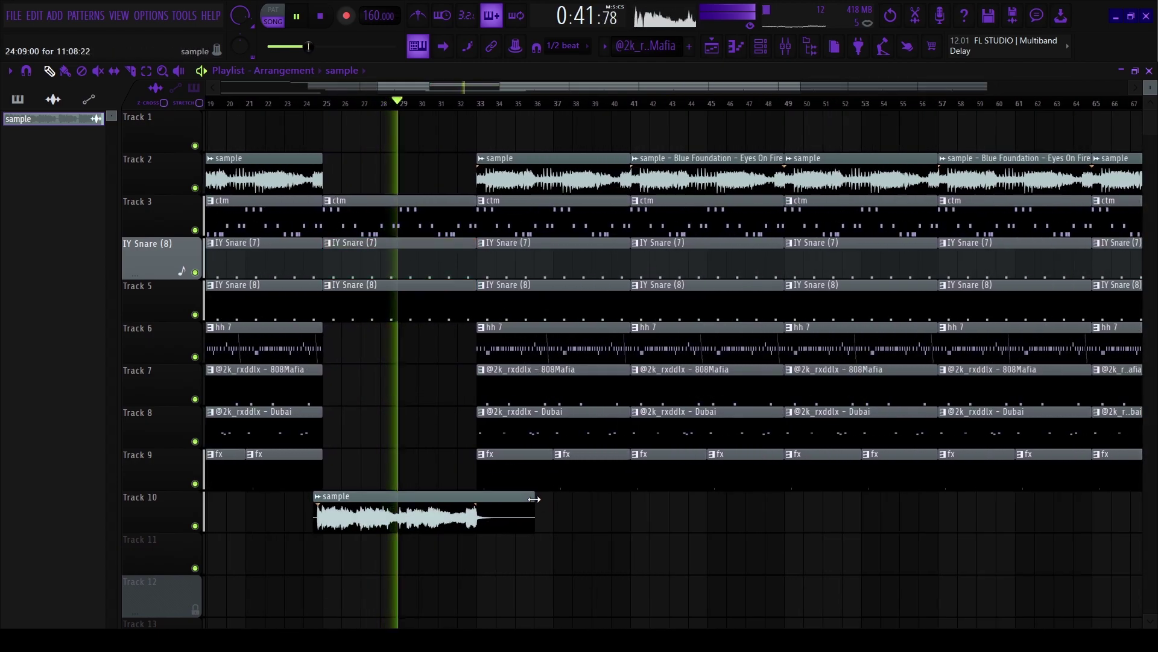
pyautogui.keyDown('ctrl'); pyautogui.click(438, 503); pyautogui.keyUp('ctrl')
pyautogui.hotkey('shift', 'Up')
pyautogui.hotkey('shift', 'Up')
pyautogui.hotkey('shift', 'Up')
pyautogui.hotkey('shift', 'Up')
pyautogui.hotkey('shift', 'Up')
pyautogui.hotkey('shift', 'Up')
pyautogui.hotkey('shift', 'Up')
pyautogui.hotkey('shift', 'Up')
pyautogui.hotkey('shift', 'Up')
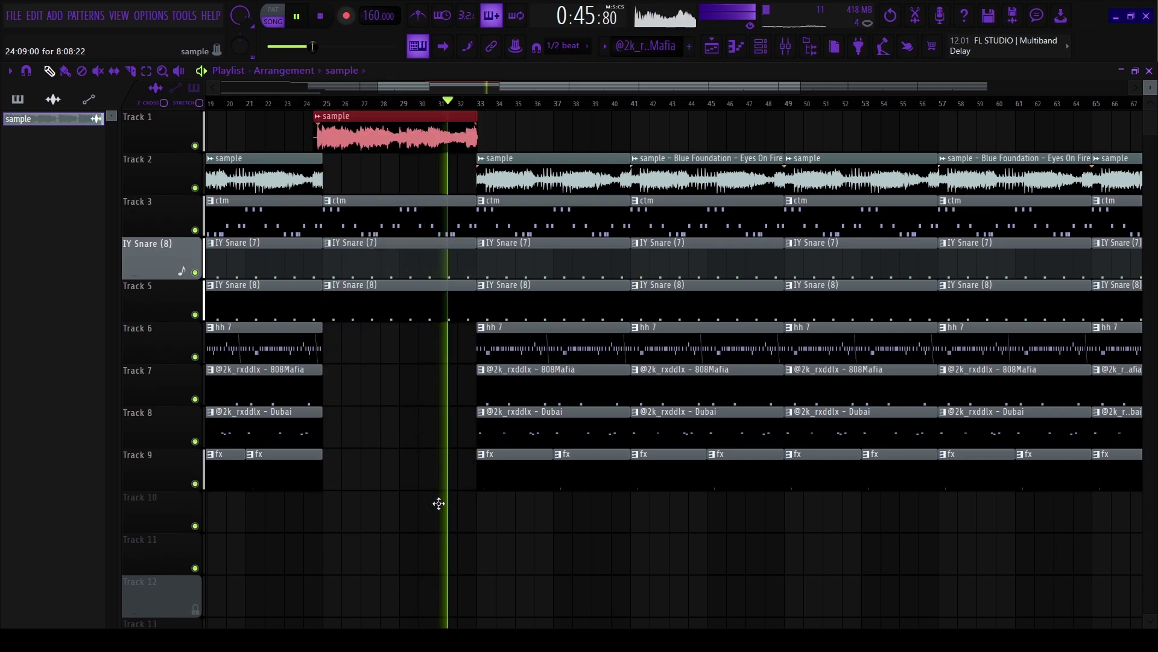
# Trim the ends of the Track 1 sample clip and the Track 3 ctm clip before bar 33 to 32:09.
pyautogui.scroll(4, 528, 340)
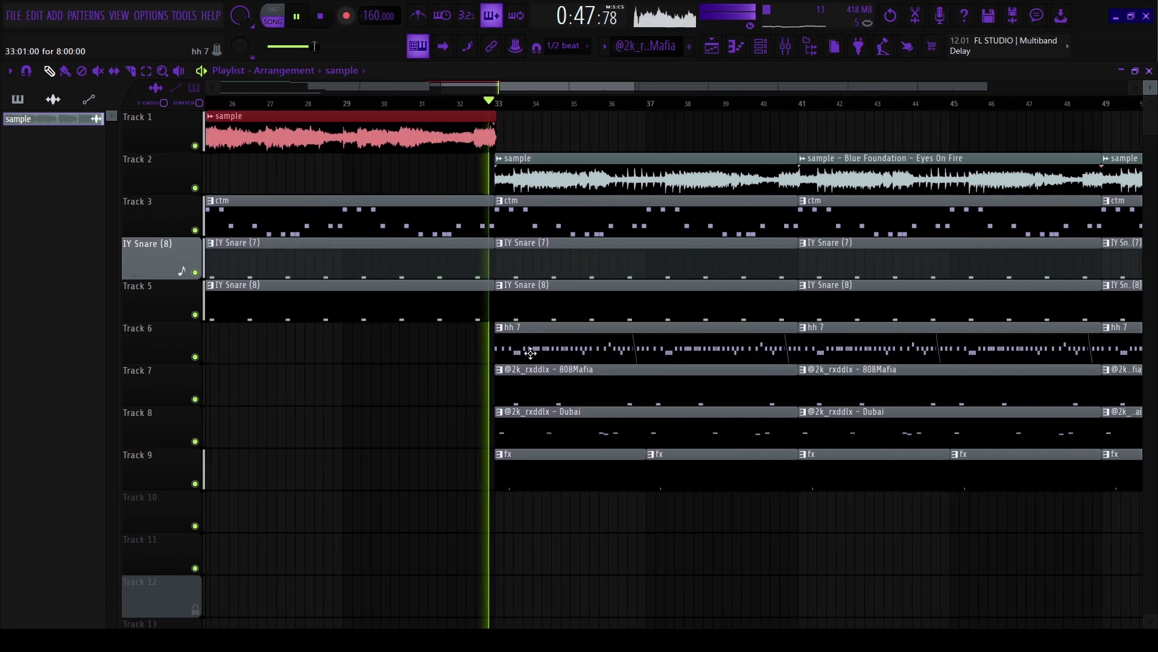
pyautogui.scroll(3, 529, 339)
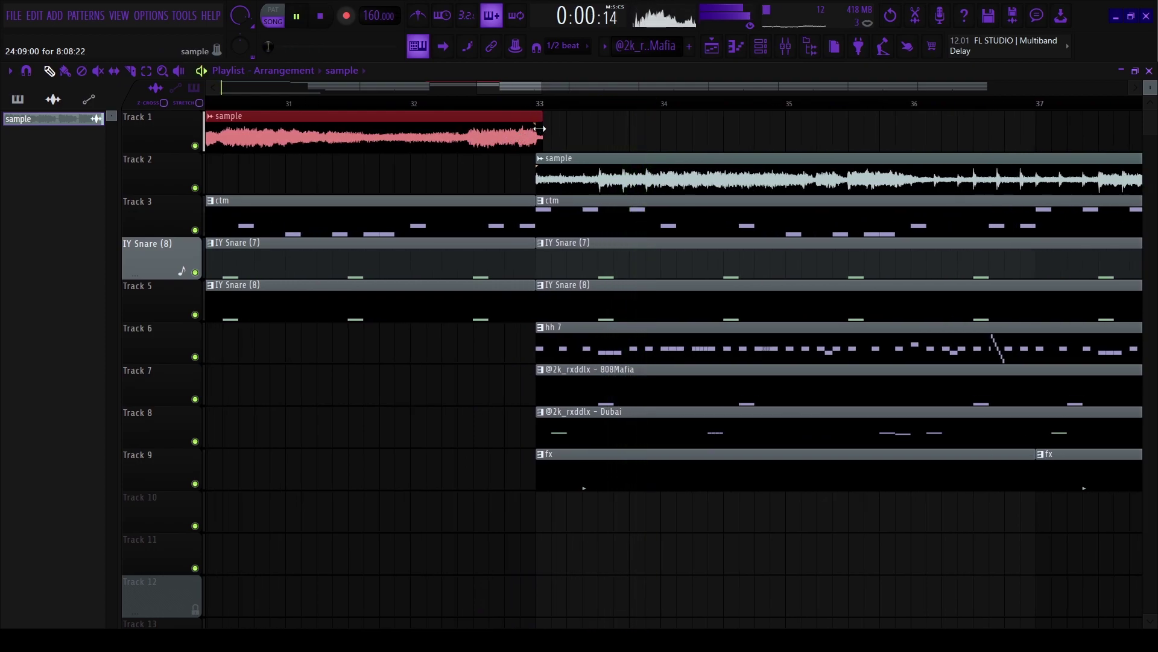
pyautogui.scroll(3, 470, 132)
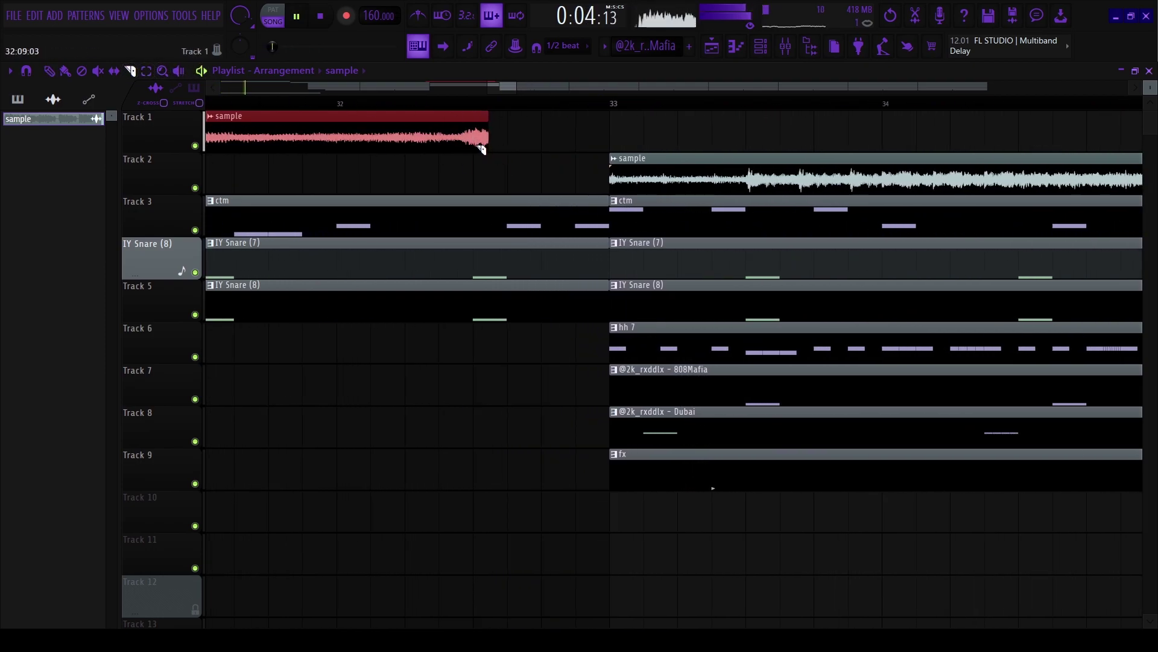
pyautogui.press('space')
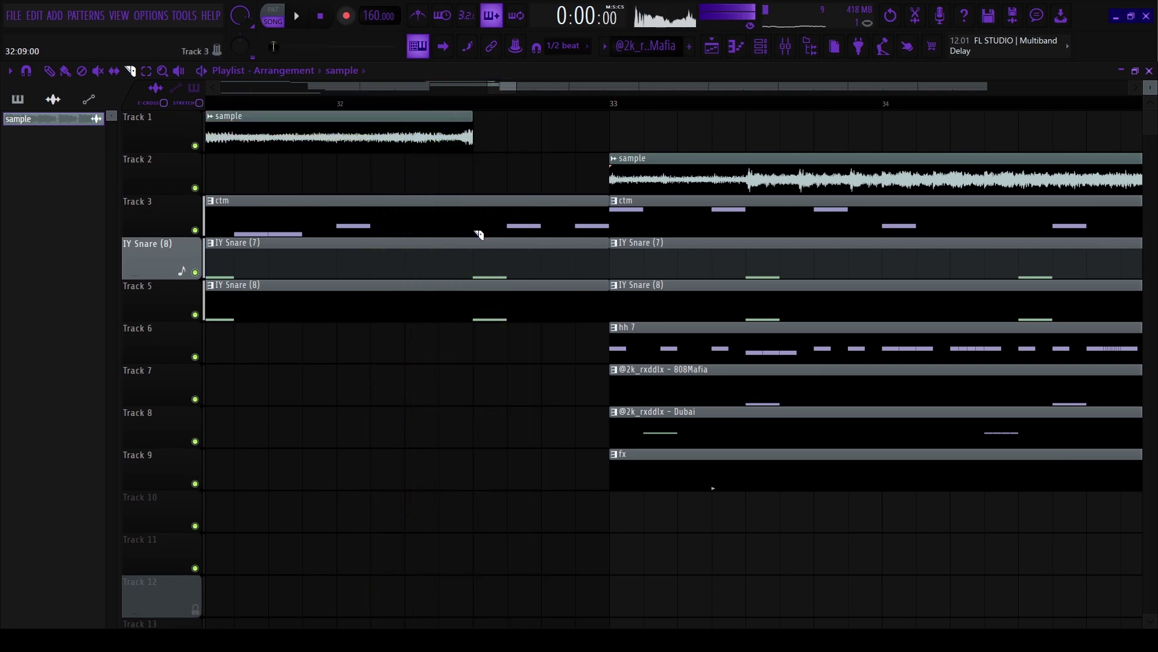
pyautogui.scroll(-3, 609, 254)
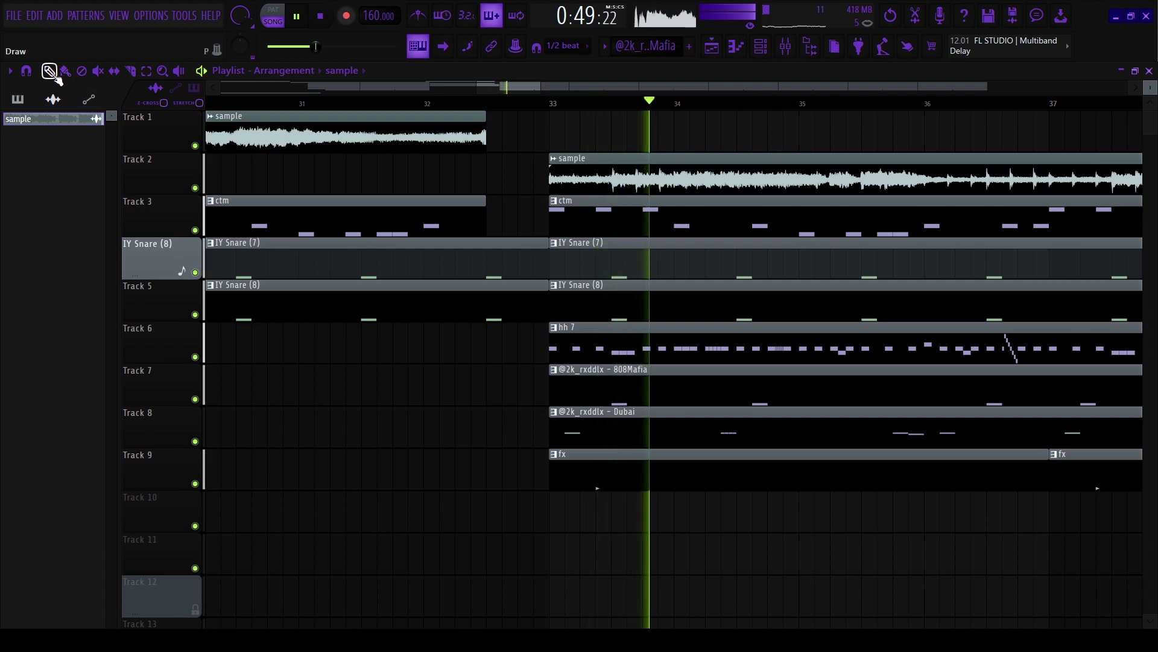
# Make all ctm pattern notes legato and set the channel's volume envelope to full hold with no attack, decay, sustain or release.
pyautogui.doubleClick(602, 214)
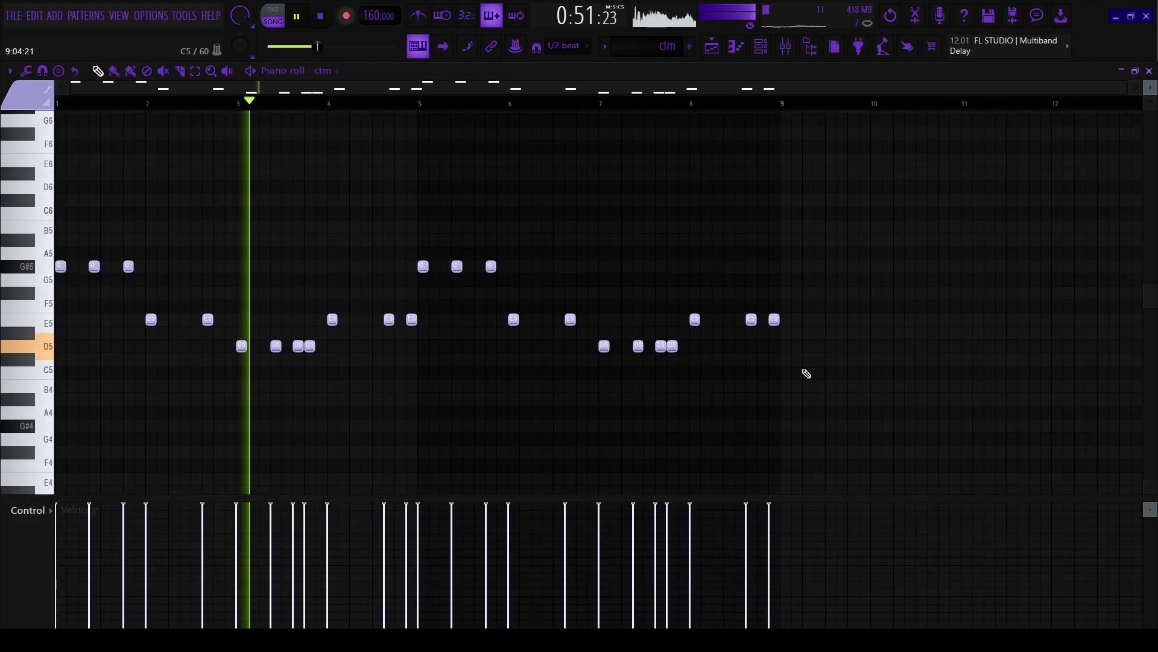
pyautogui.hotkey('ctrl', 'l')
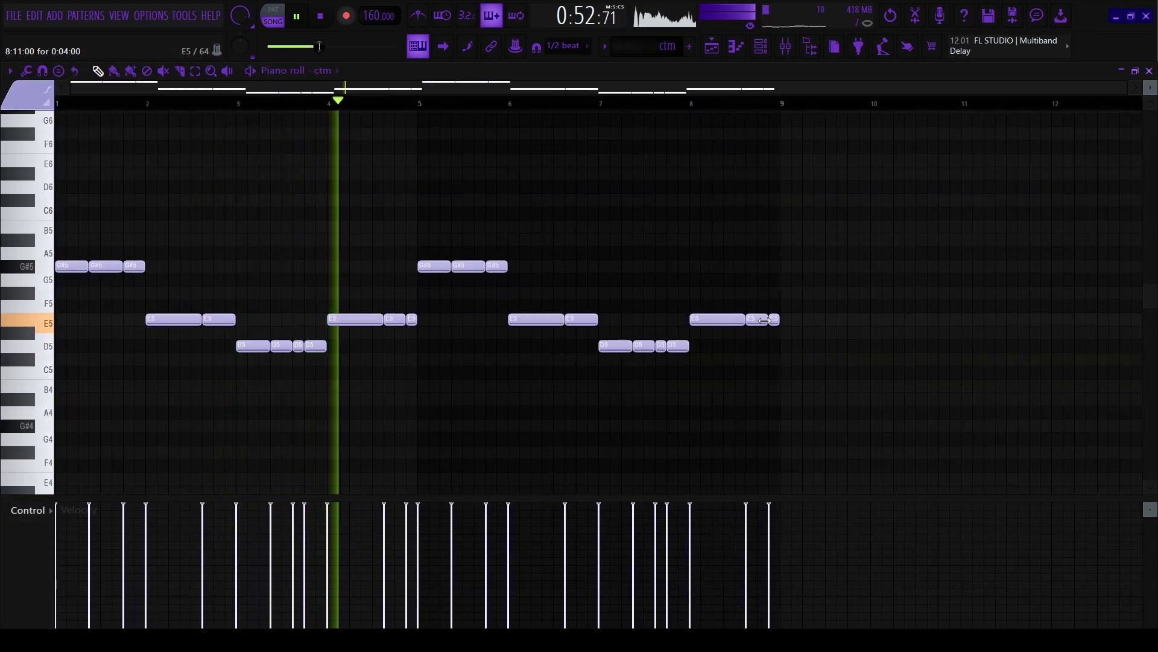
pyautogui.click(333, 72)
pyautogui.click(58, 167)
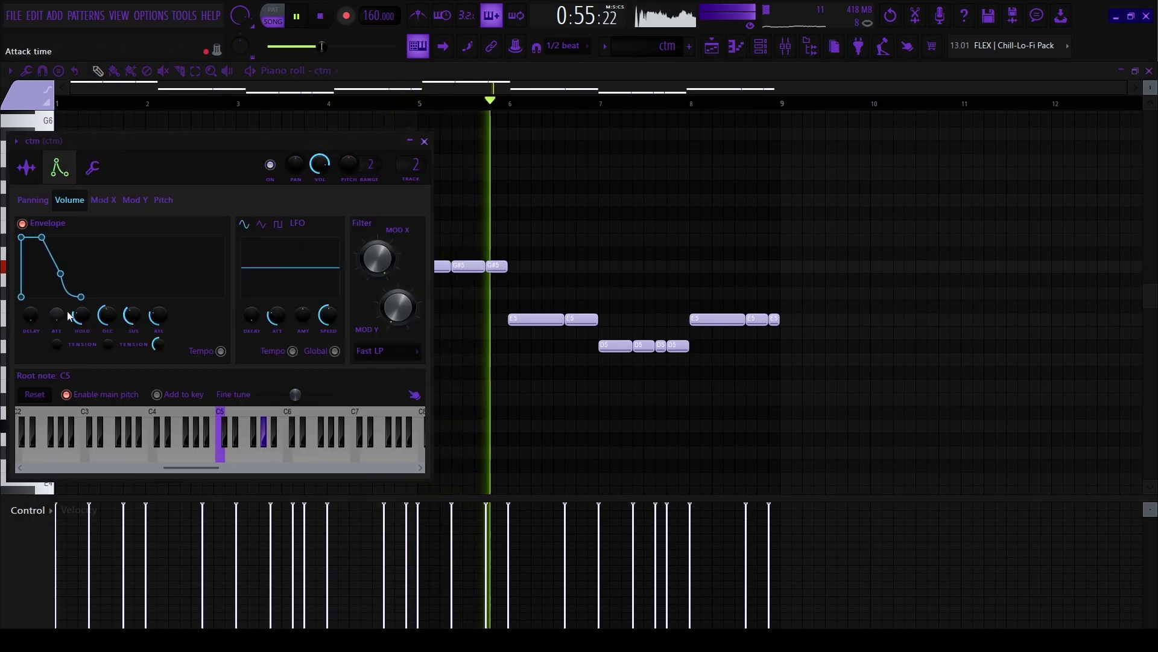
pyautogui.moveTo(132, 314); pyautogui.dragTo(132, 356)
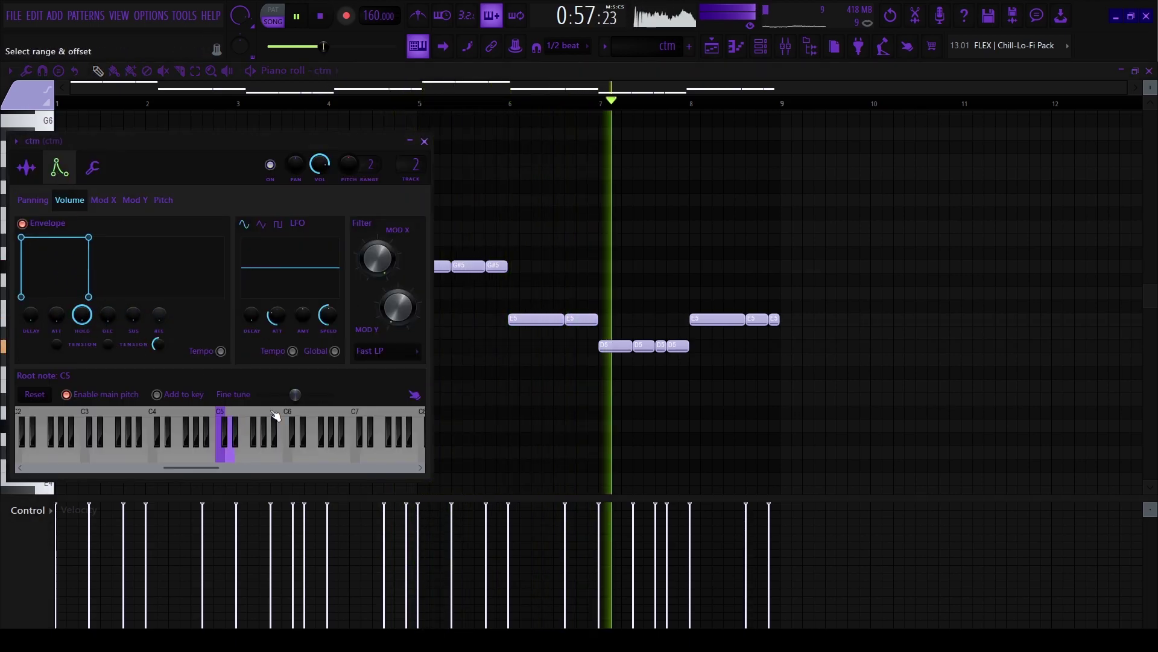
pyautogui.press('Escape')
pyautogui.press('Escape')
# Delete the muted sample clip from the start of Track 12.
pyautogui.scroll(-5, 479, 180)
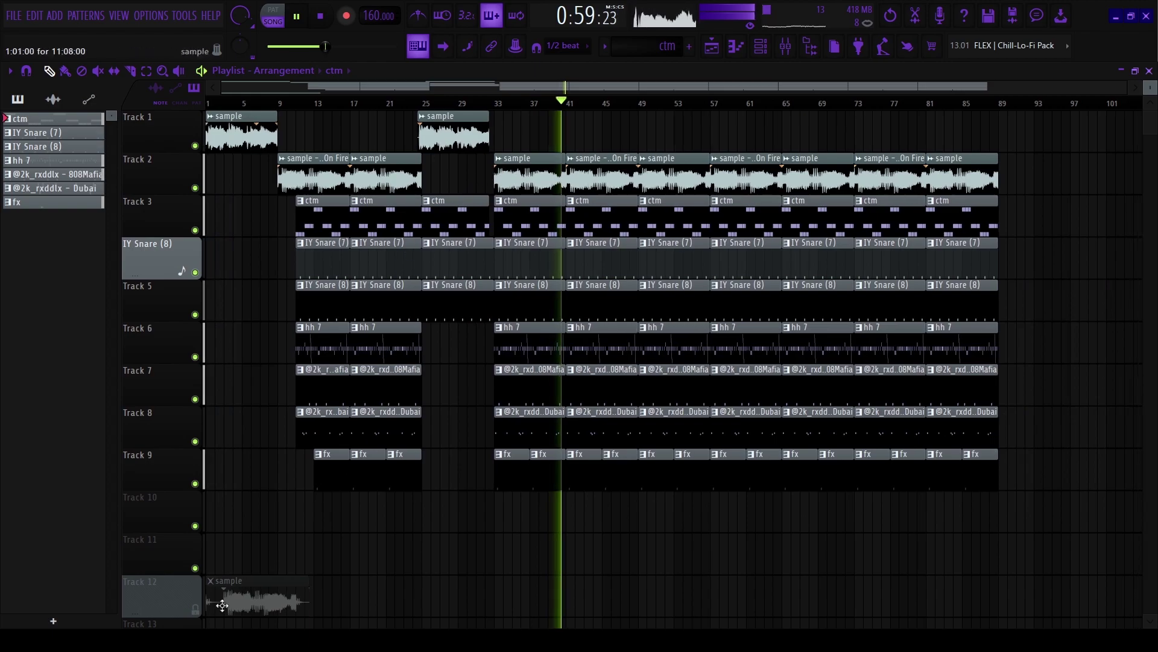
pyautogui.scroll(-4, 247, 587)
pyautogui.rightClick(262, 414)
pyautogui.scroll(5, 502, 155)
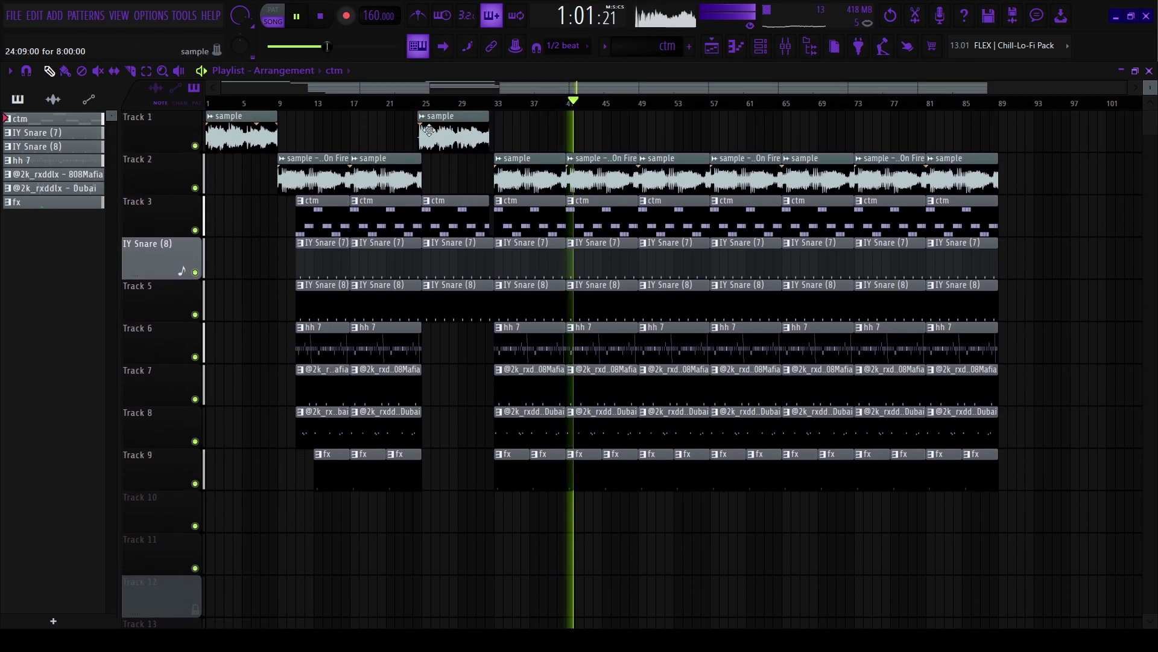
# Play the arrangement from the start and from around bar 9 to check the transition out of the intro.
pyautogui.scroll(4, 409, 146)
pyautogui.scroll(-4, 432, 142)
pyautogui.scroll(3, 272, 146)
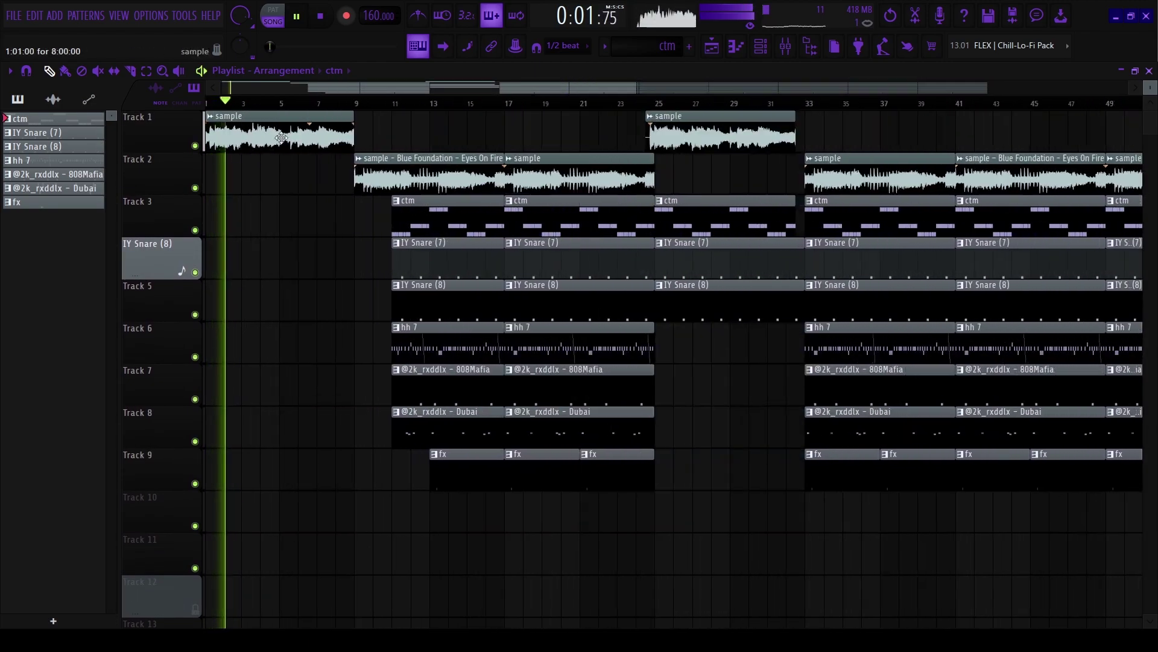
pyautogui.click(354, 103)
pyautogui.scroll(4, 354, 233)
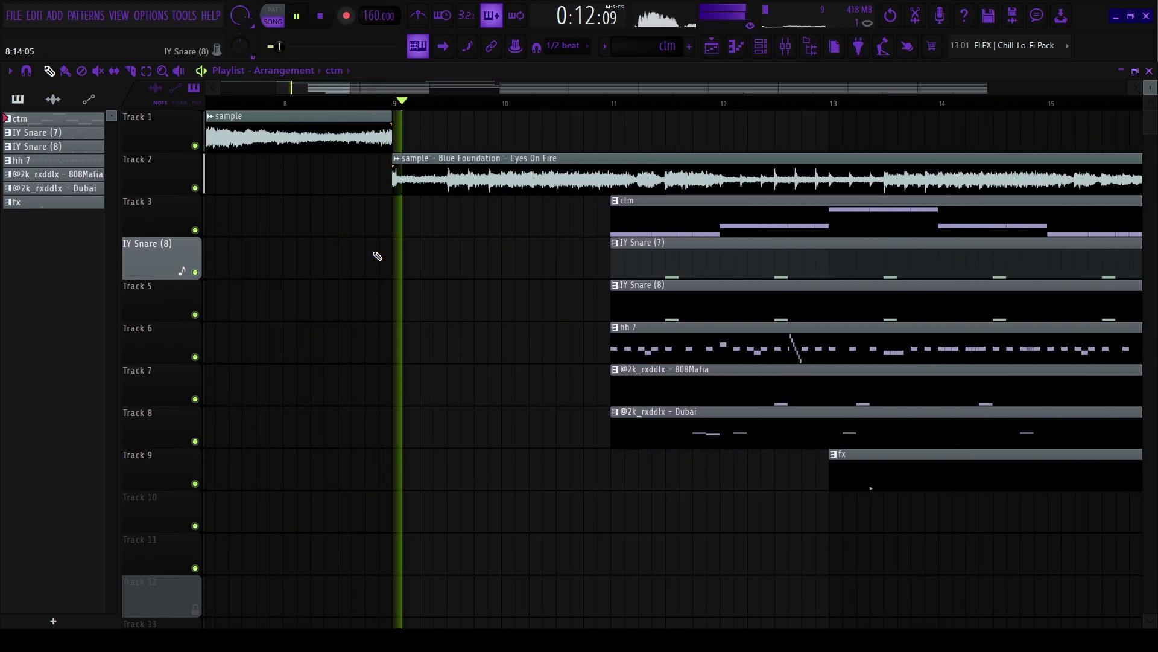
# Extend the starts of the first IY Snare (7) and (8) clips back to mid-bar 10 and the first hh 7 clip to 10:13.
pyautogui.scroll(-3, 397, 357)
pyautogui.scroll(-3, 423, 338)
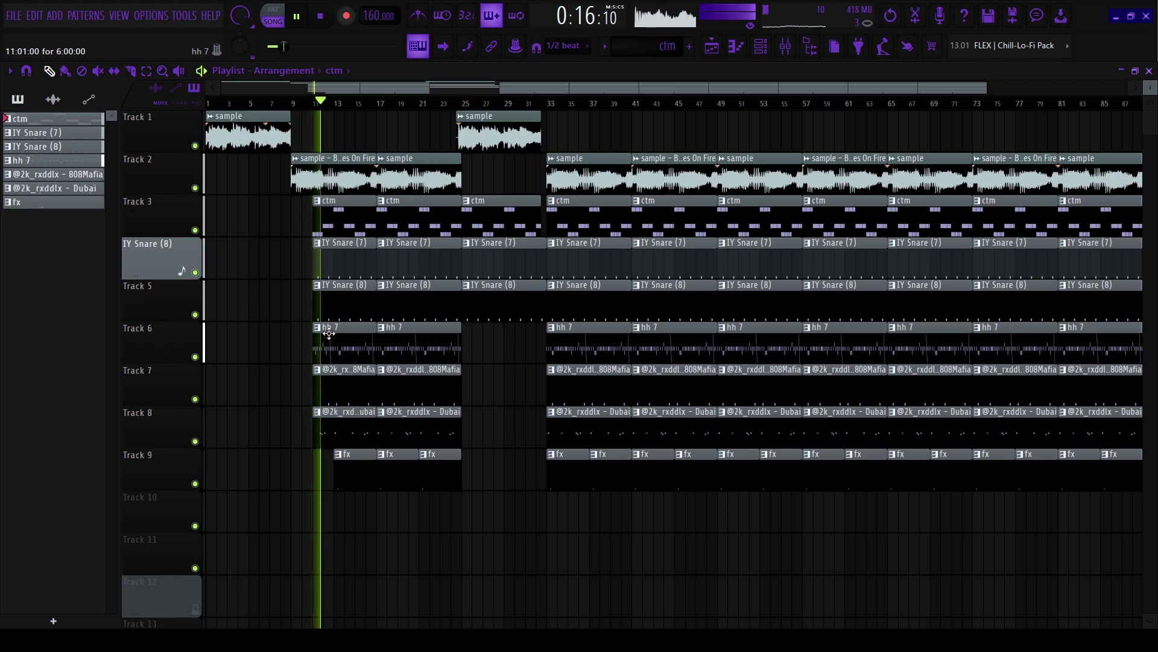
pyautogui.scroll(7, 329, 334)
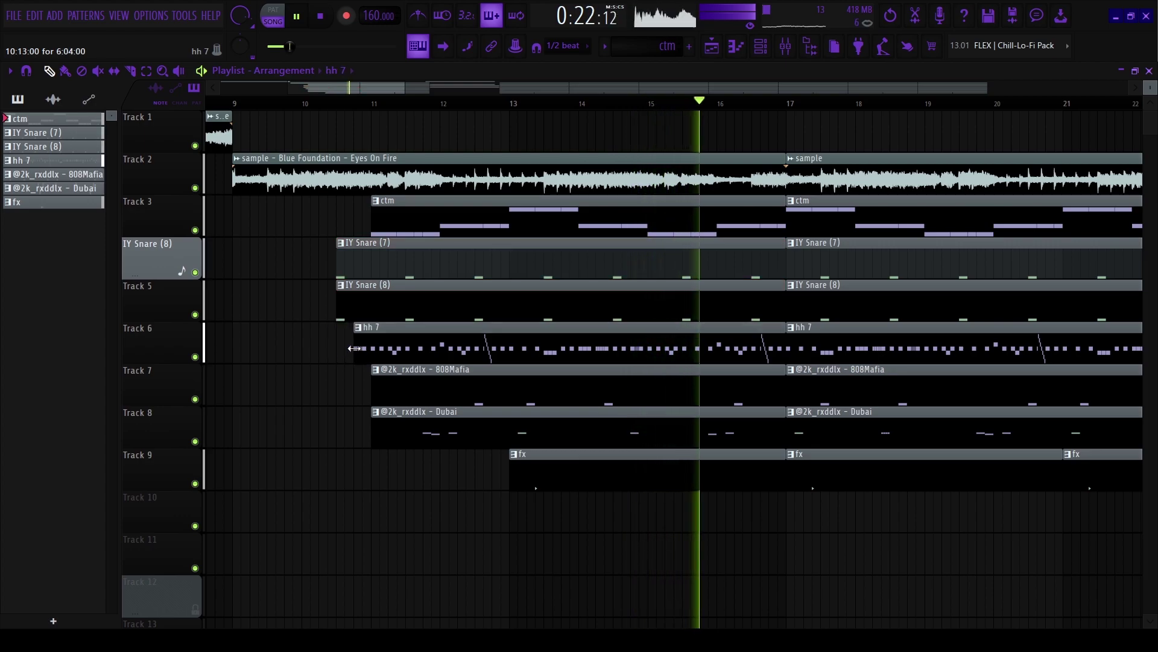
pyautogui.scroll(2, 356, 386)
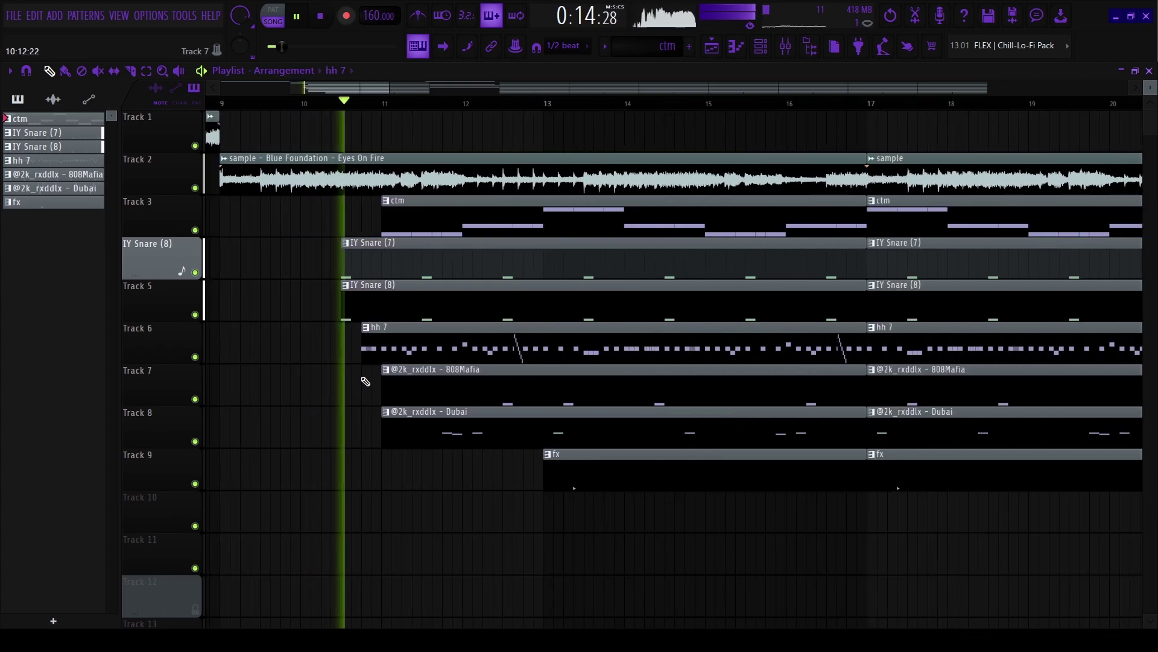
pyautogui.scroll(-8, 374, 350)
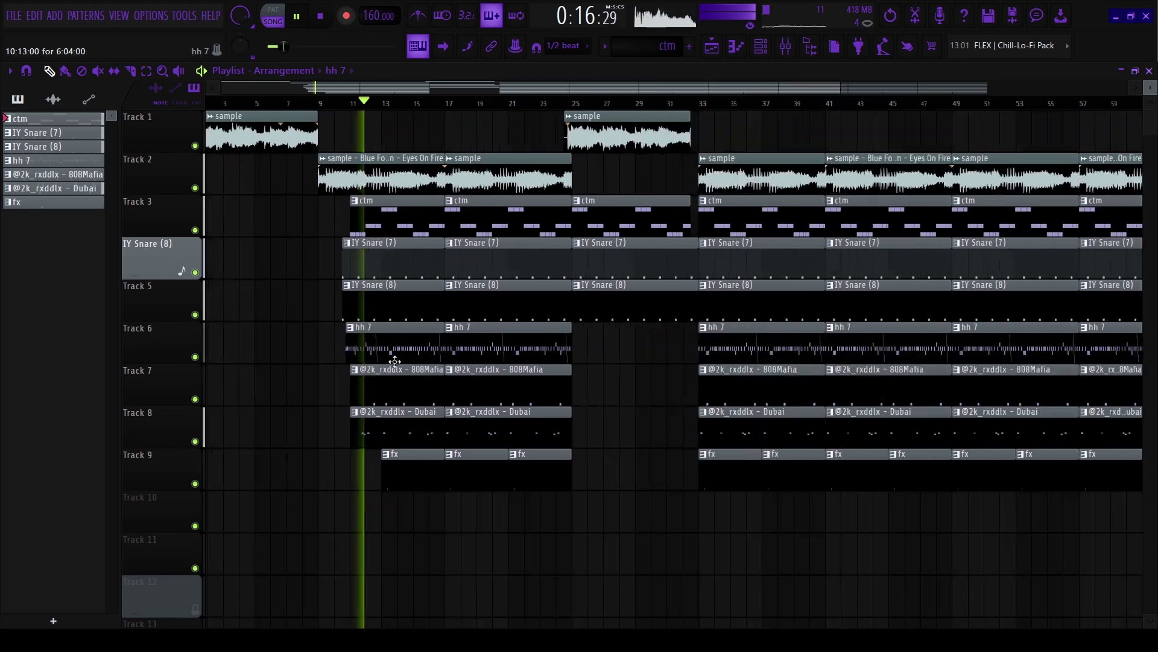
# Make the second Track 1 sample clip unique and trim its start to 24:13.
pyautogui.scroll(6, 434, 354)
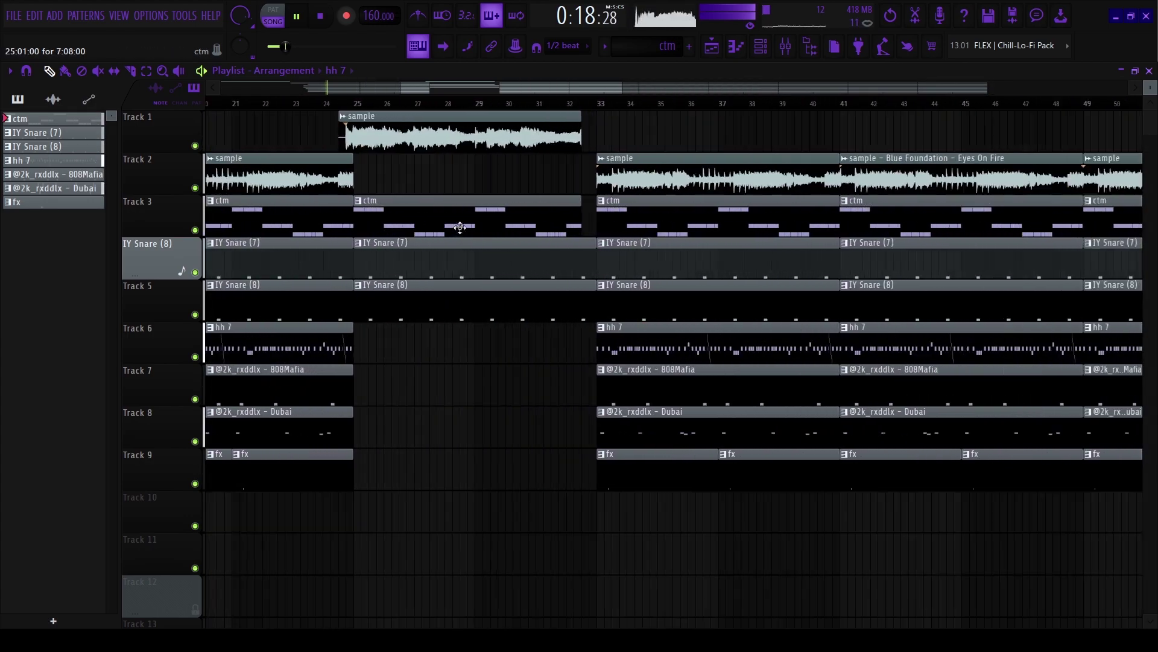
pyautogui.scroll(2, 679, 160)
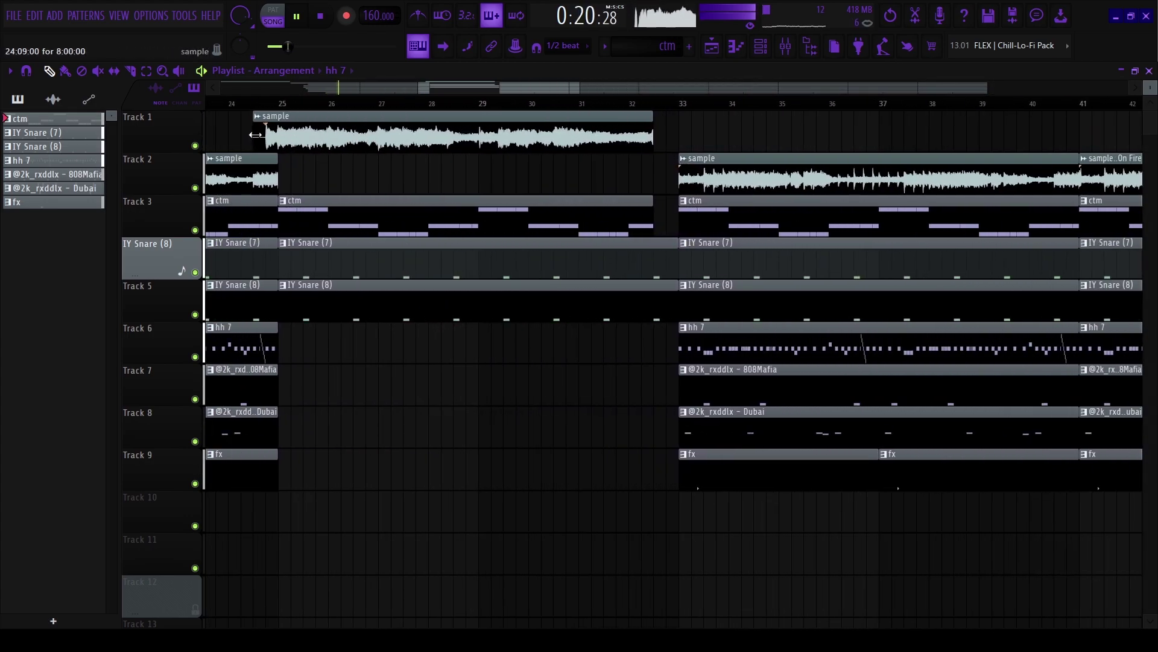
pyautogui.scroll(2, 301, 207)
pyautogui.scroll(-7, 337, 245)
pyautogui.scroll(4, 402, 126)
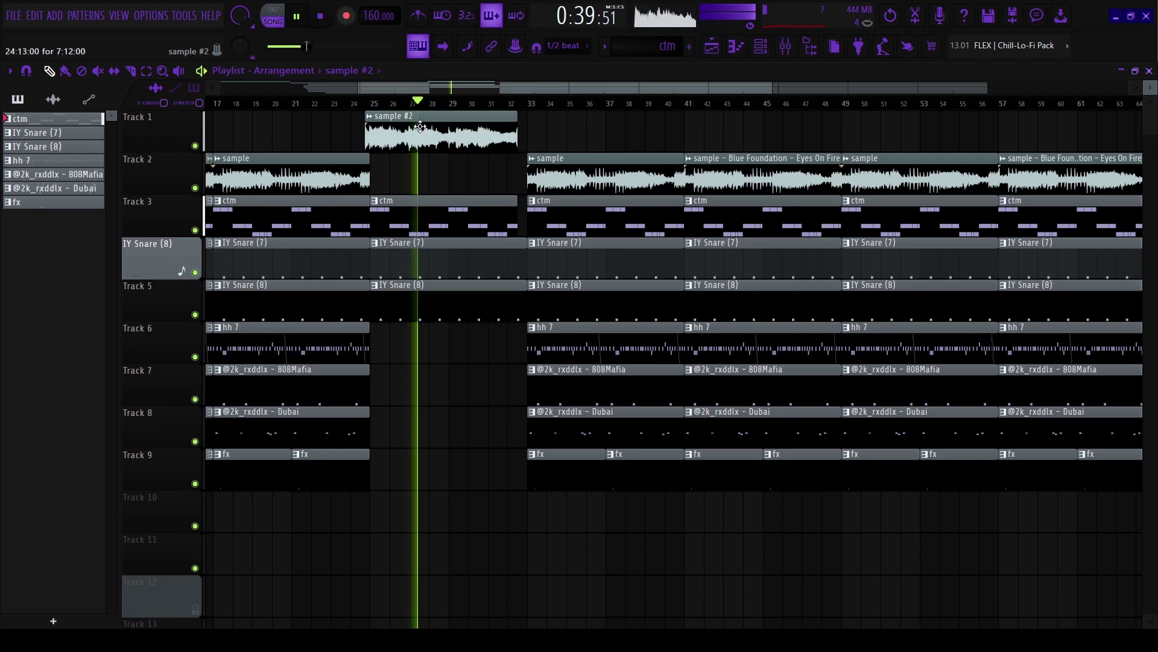
# View the unique sample clip's channel settings and play the breakdown from just before bar 25.
pyautogui.doubleClick(421, 135)
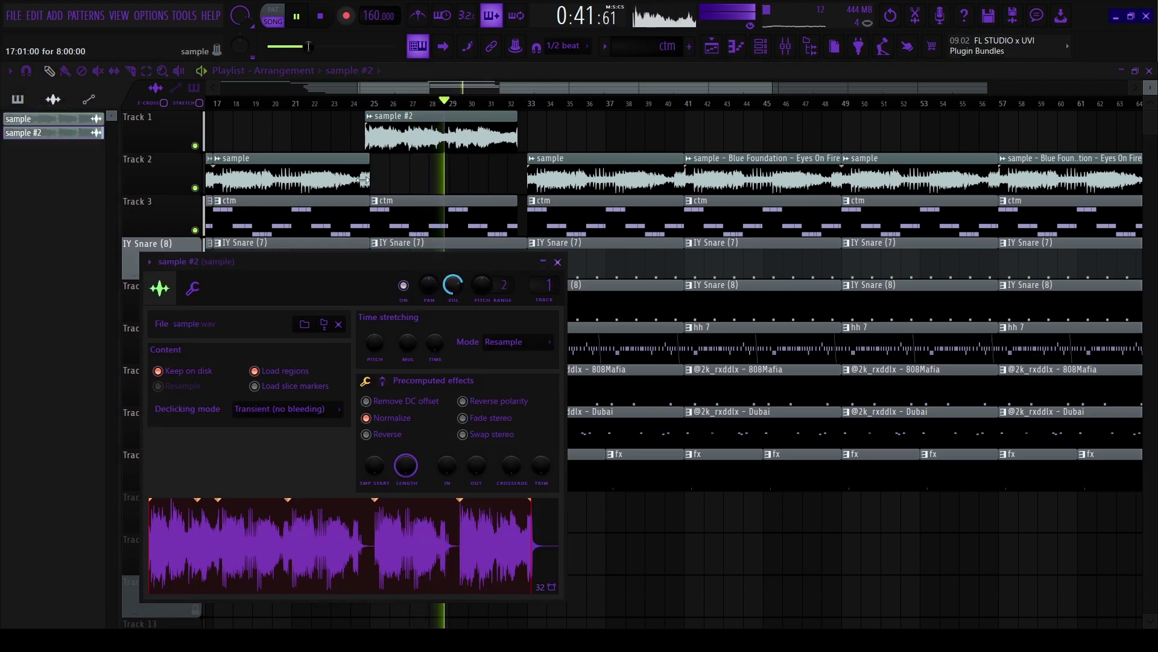
pyautogui.click(360, 102)
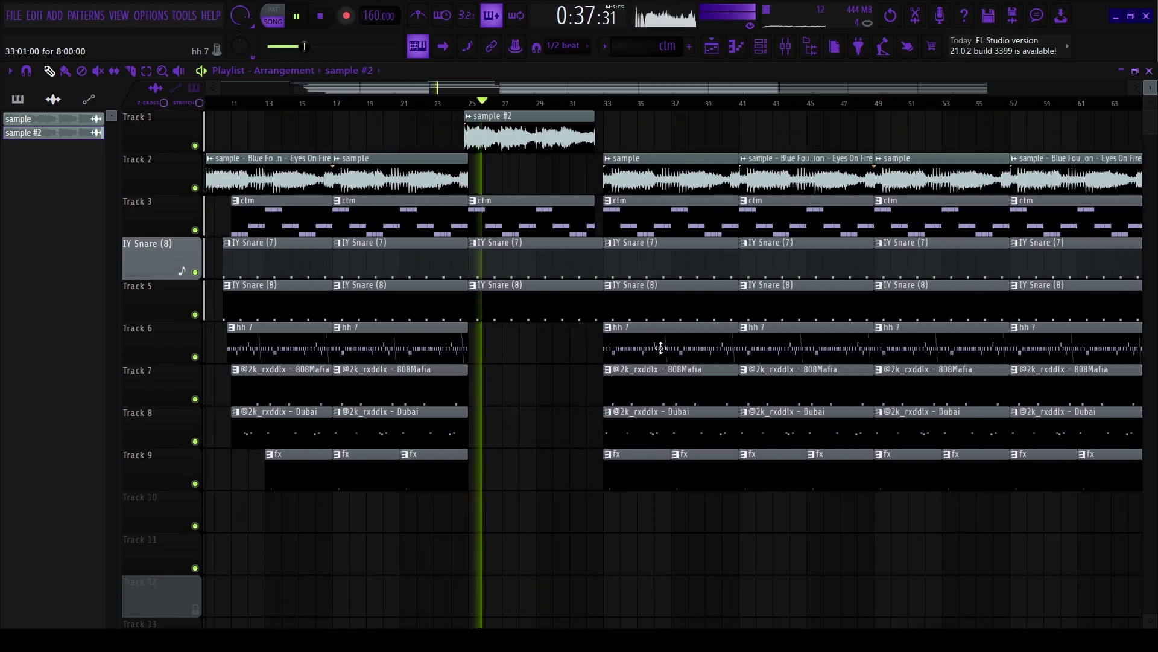
pyautogui.scroll(4, 523, 123)
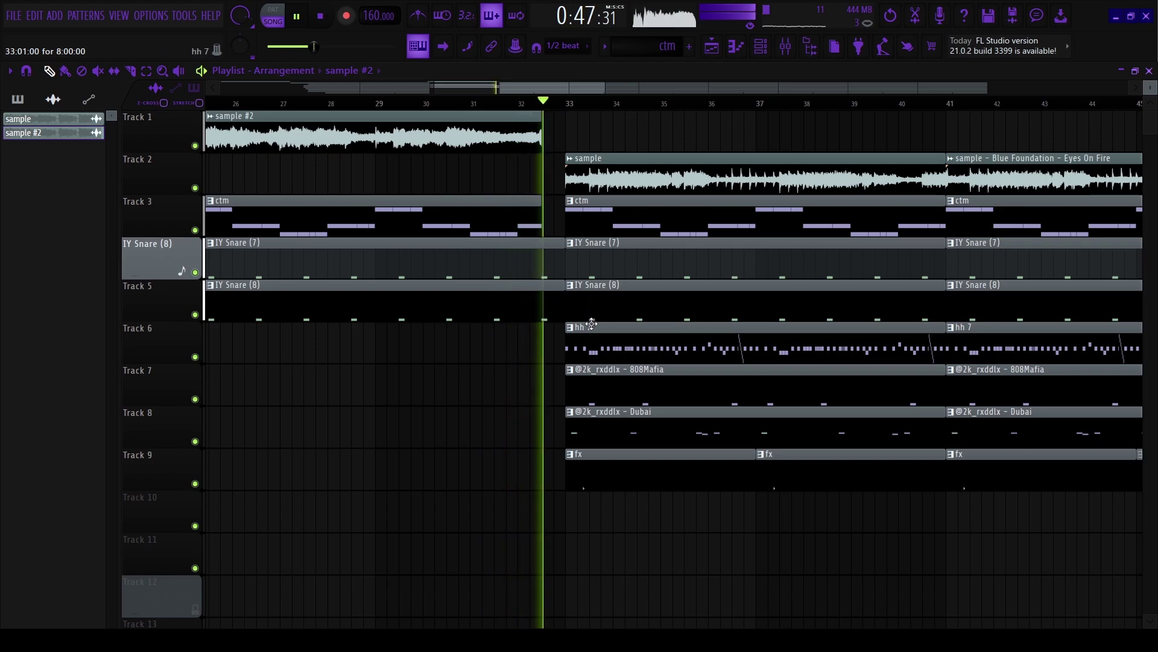
# Delete the Dubai and fx clips between bars 33 and 41 and the 808Mafia clips between bars 33 and 49.
pyautogui.scroll(-5, 543, 305)
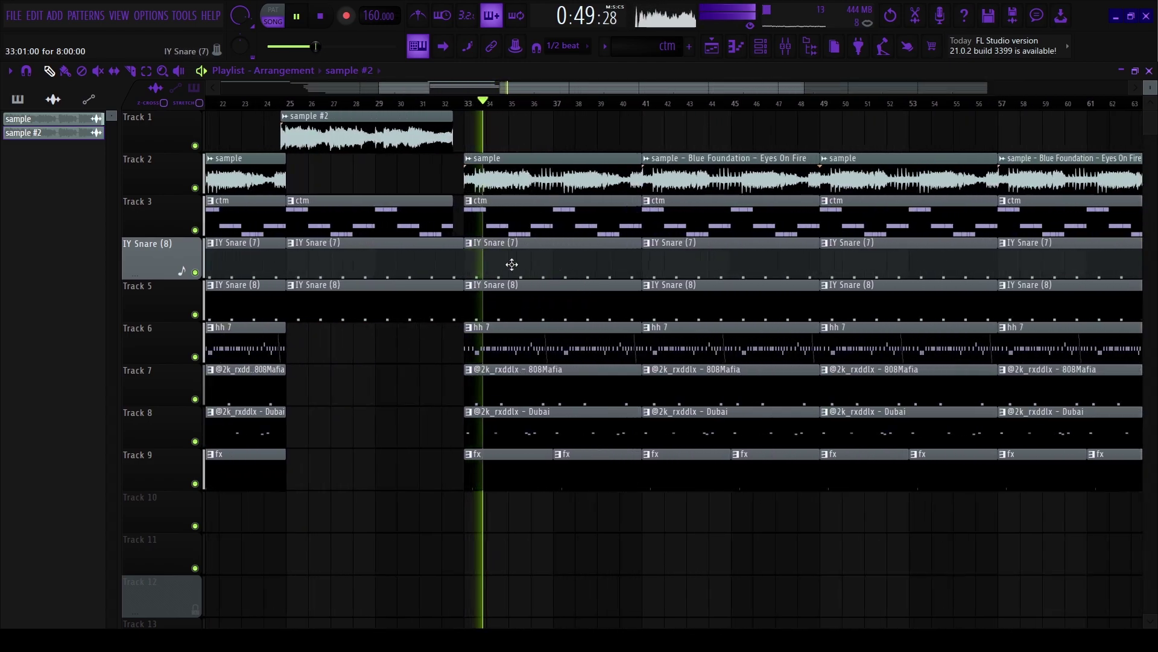
pyautogui.scroll(-5, 580, 290)
pyautogui.scroll(7, 597, 295)
pyautogui.scroll(-7, 530, 274)
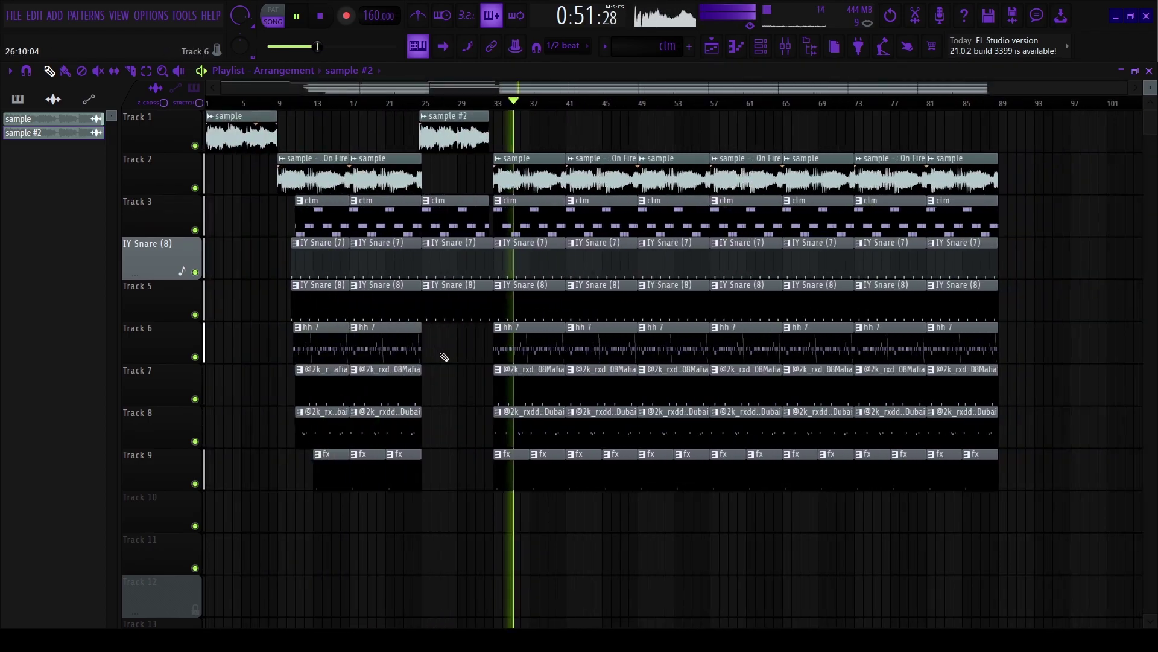
pyautogui.scroll(5, 456, 356)
pyautogui.scroll(5, 694, 470)
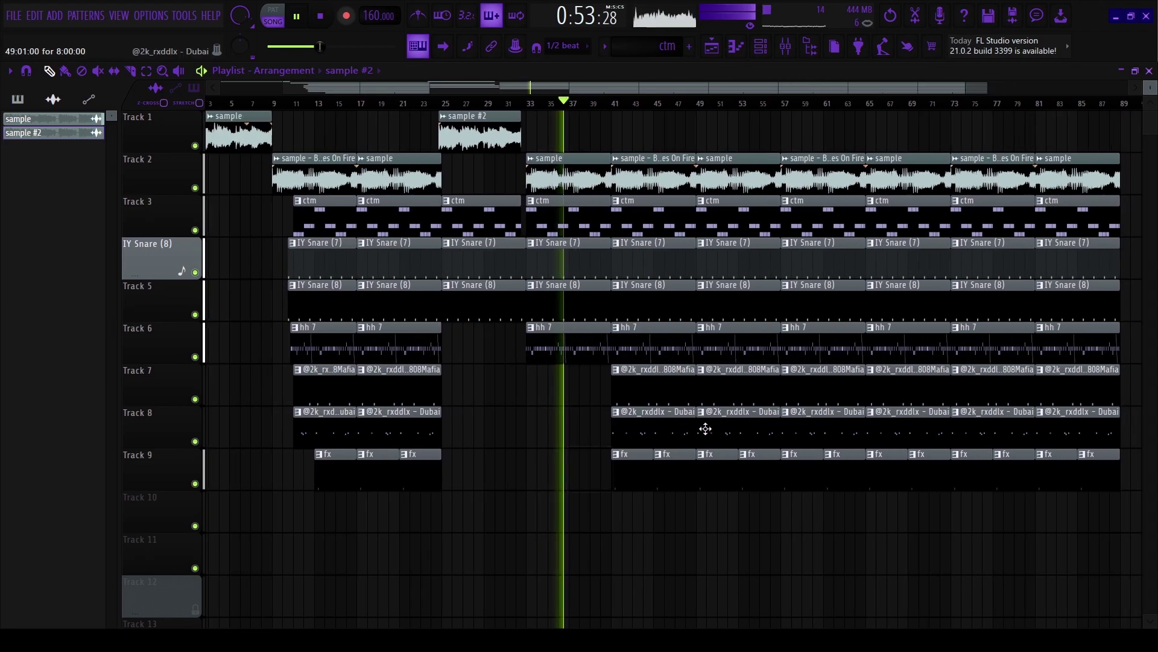
pyautogui.scroll(3, 519, 288)
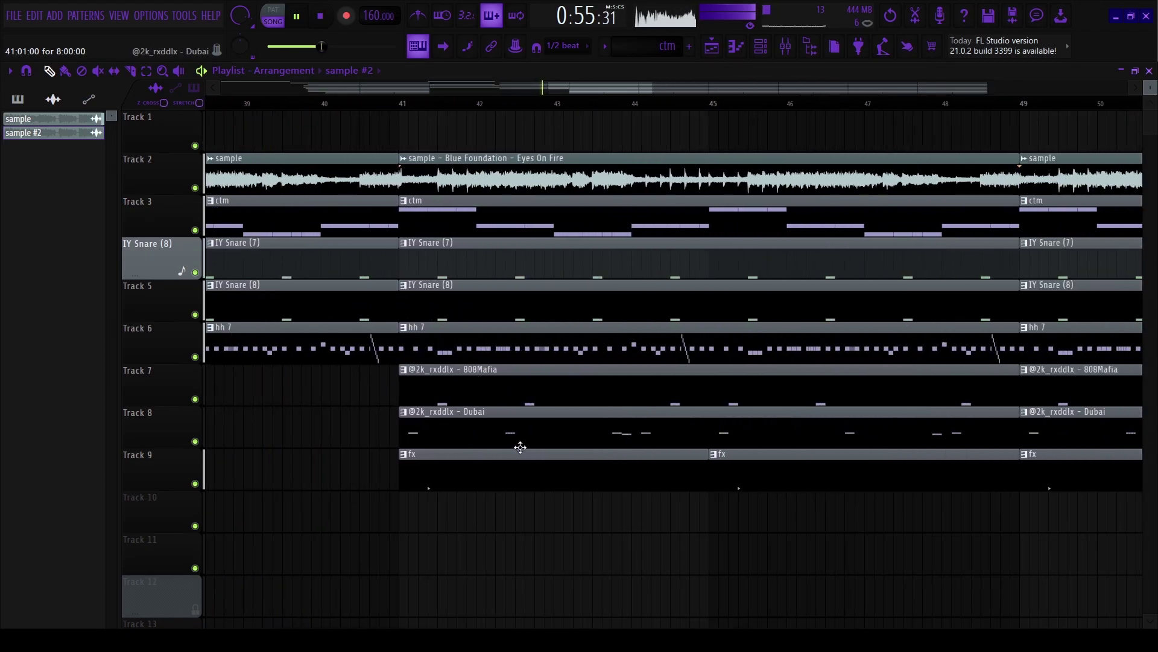
pyautogui.scroll(-2, 344, 428)
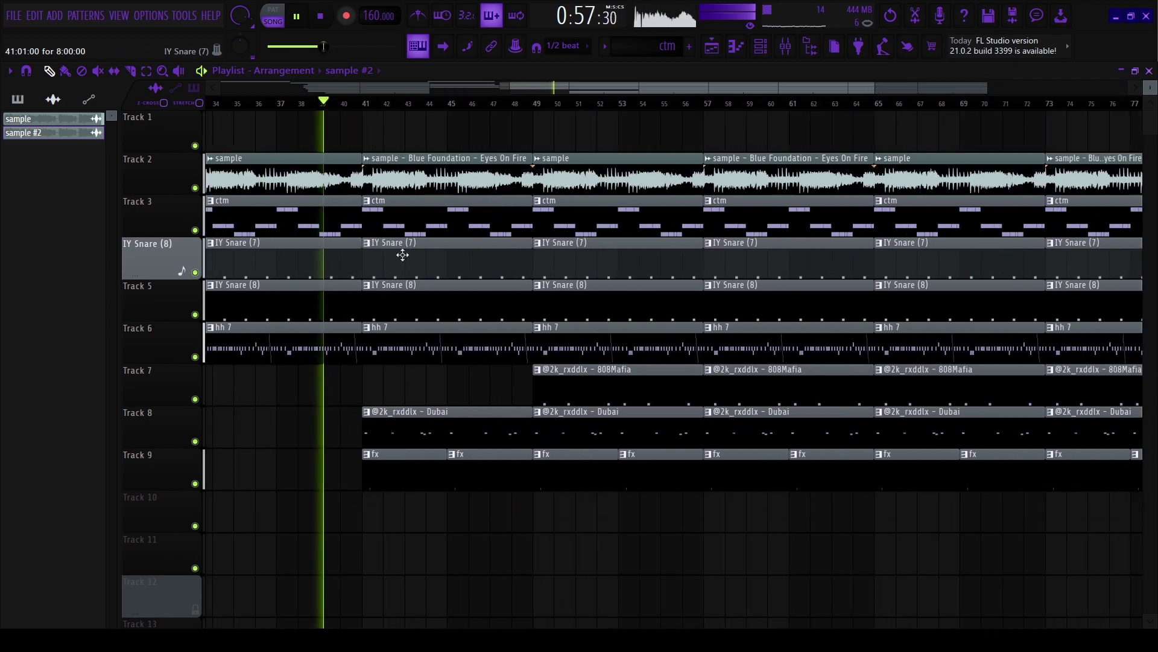
# Slice the ctm, hh 7, Dubai and fx clips after bar 41 and remove the half bar just before bar 43.
pyautogui.moveTo(366, 224); pyautogui.dragTo(425, 462)
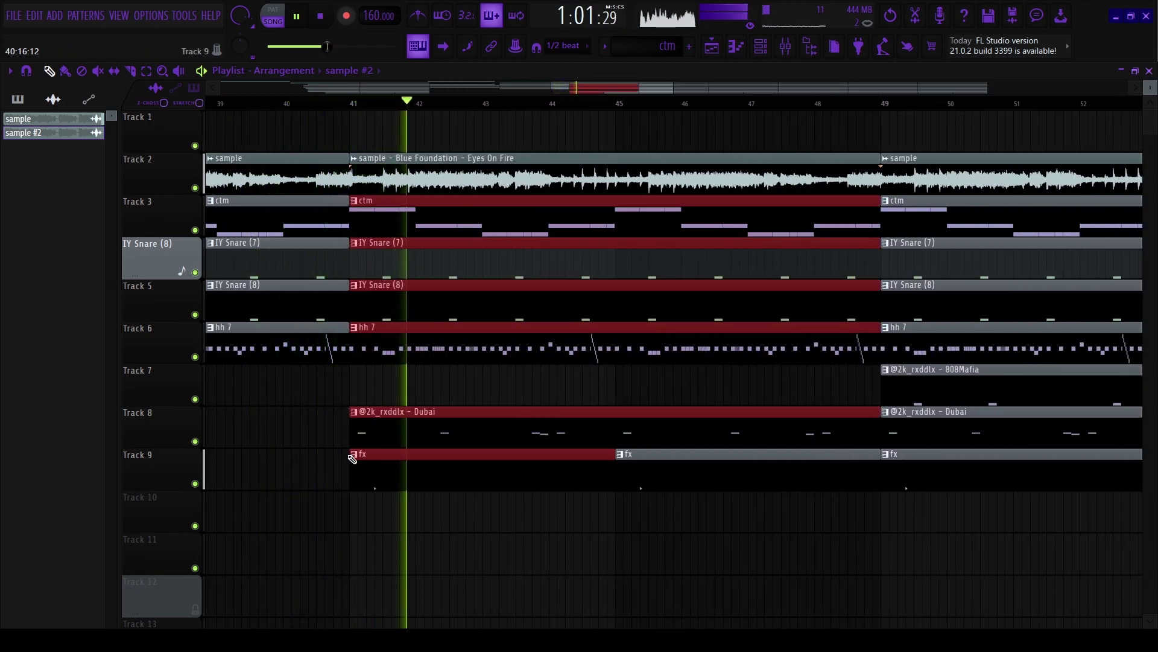
pyautogui.scroll(2, 392, 434)
pyautogui.press('space')
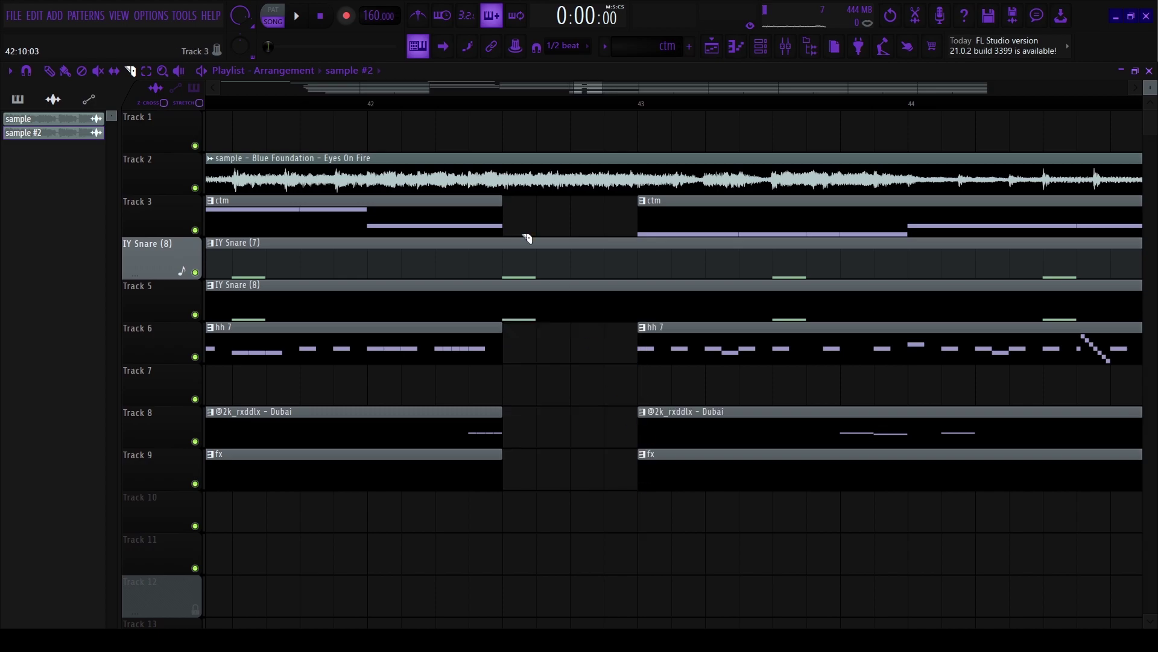
pyautogui.scroll(-8, 578, 377)
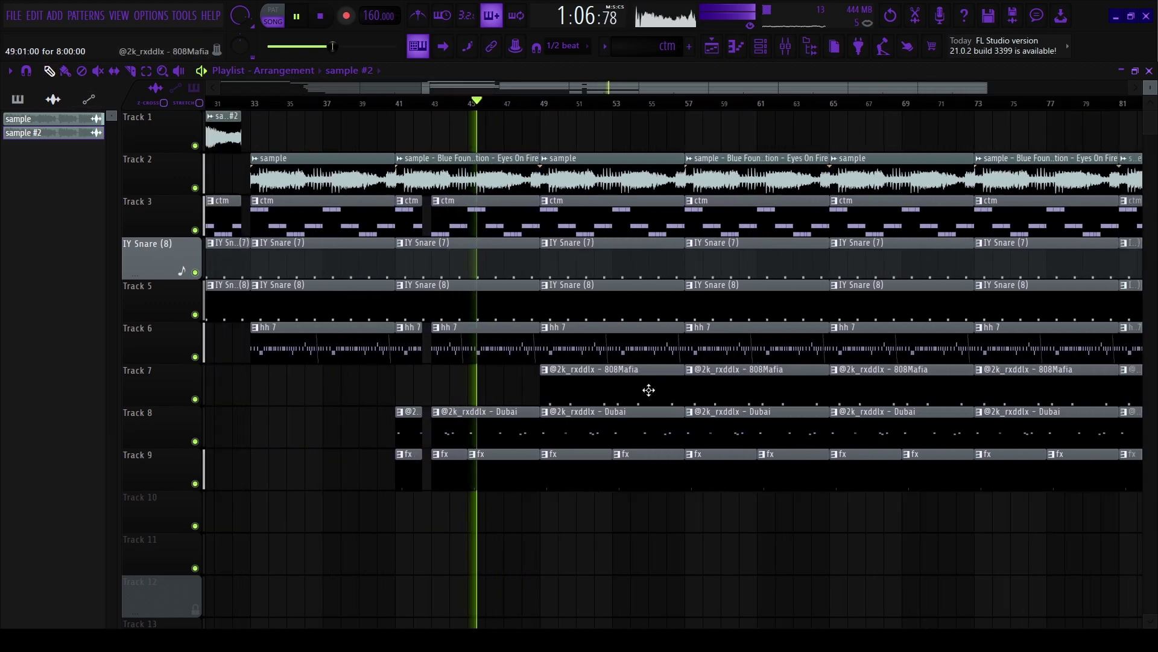
# Delete the hh 7 clip between bars 49 and 57.
pyautogui.scroll(4, 663, 386)
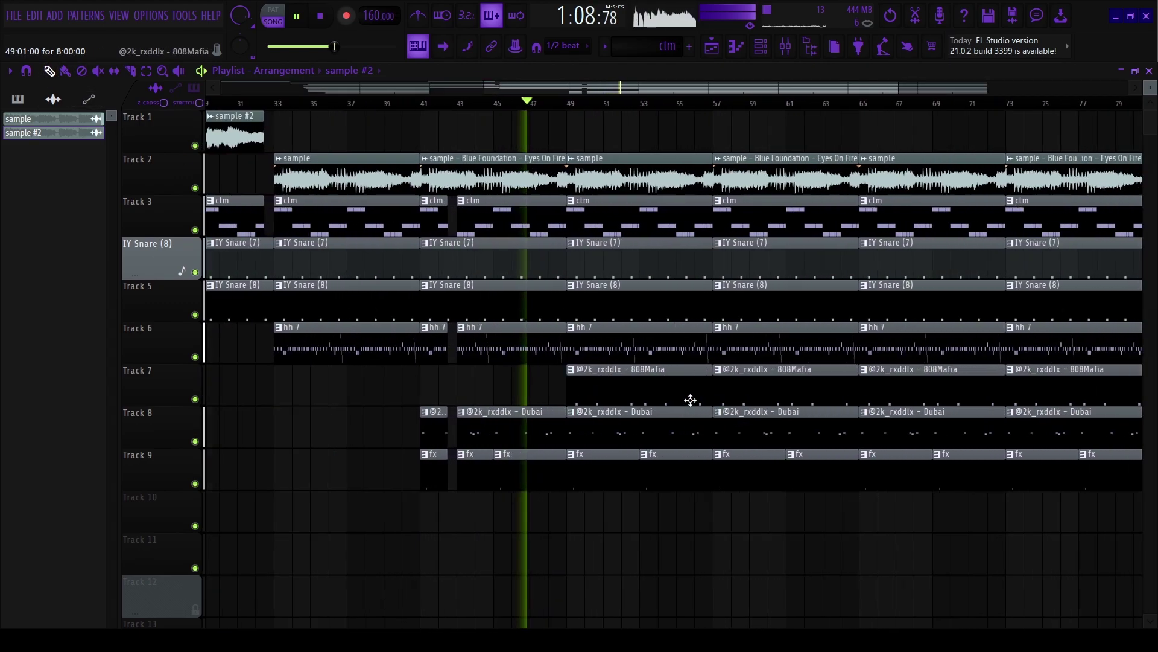
pyautogui.scroll(2, 652, 376)
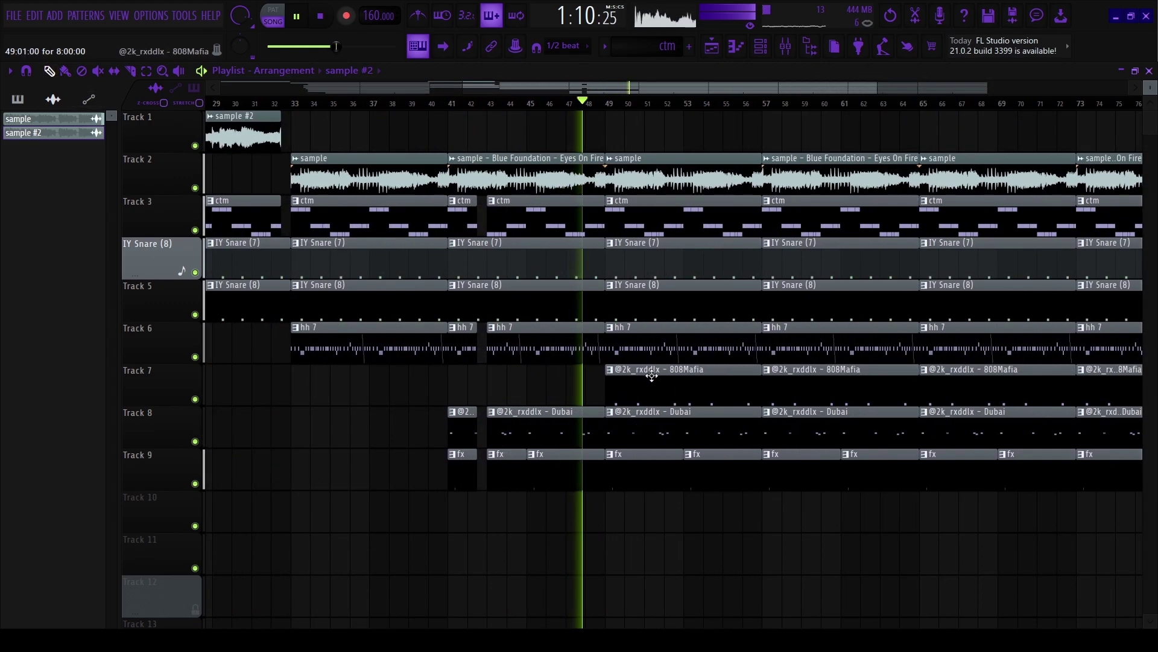
pyautogui.rightClick(664, 348)
pyautogui.scroll(-4, 664, 348)
pyautogui.scroll(7, 805, 401)
pyautogui.scroll(-4, 654, 362)
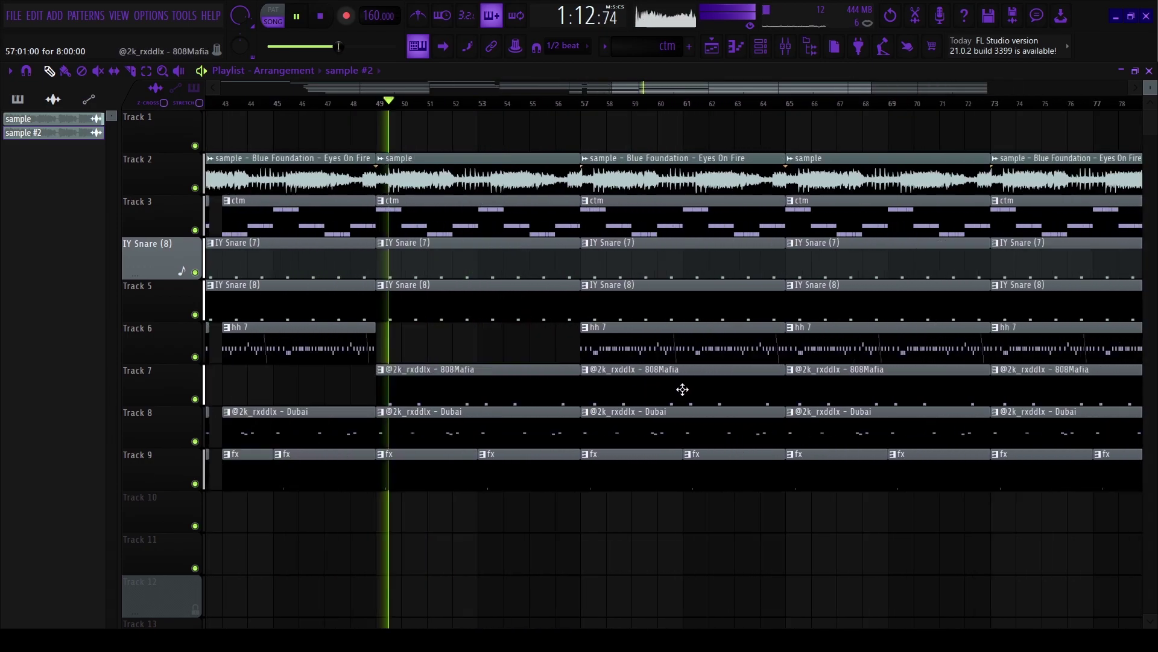
# Clear all clips between bars 57 and 65 and copy the unique sample clip onto Track 1, starting just before bar 57.
pyautogui.scroll(-4, 683, 389)
pyautogui.scroll(1, 745, 211)
pyautogui.rightClick(744, 175)
pyautogui.click(737, 344)
pyautogui.scroll(9, 687, 136)
pyautogui.moveTo(419, 134); pyautogui.dragTo(704, 140)
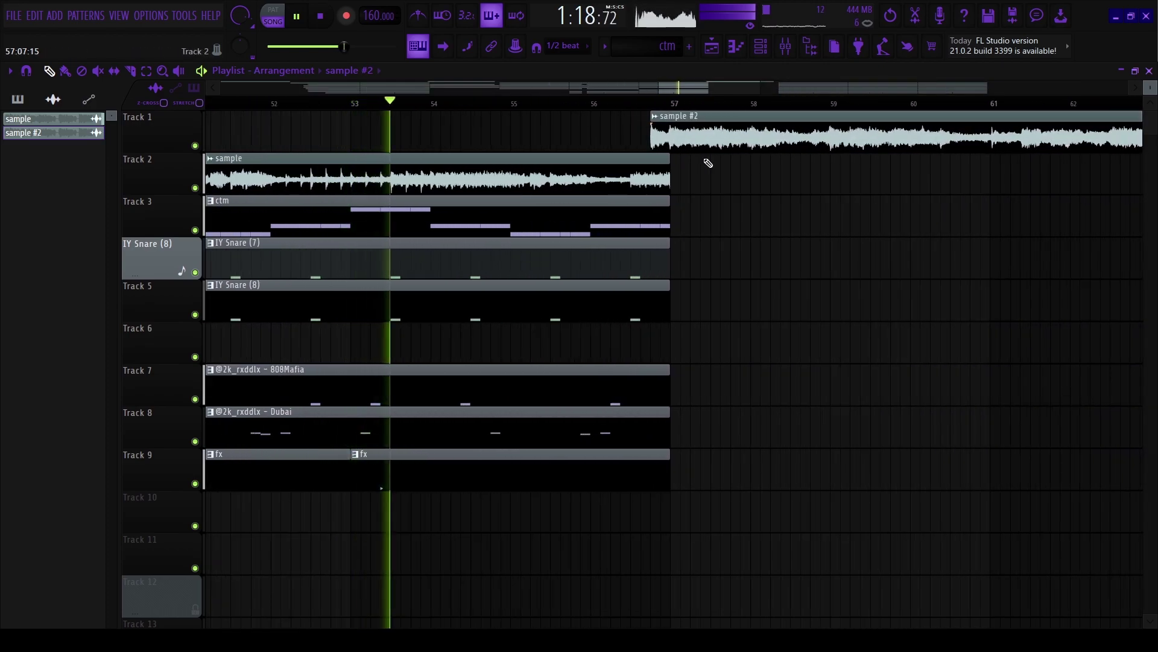
# Slice the ctm, 808Mafia, Dubai and fx clips half a bar before bar 57 and remove their ends.
pyautogui.scroll(-4, 709, 153)
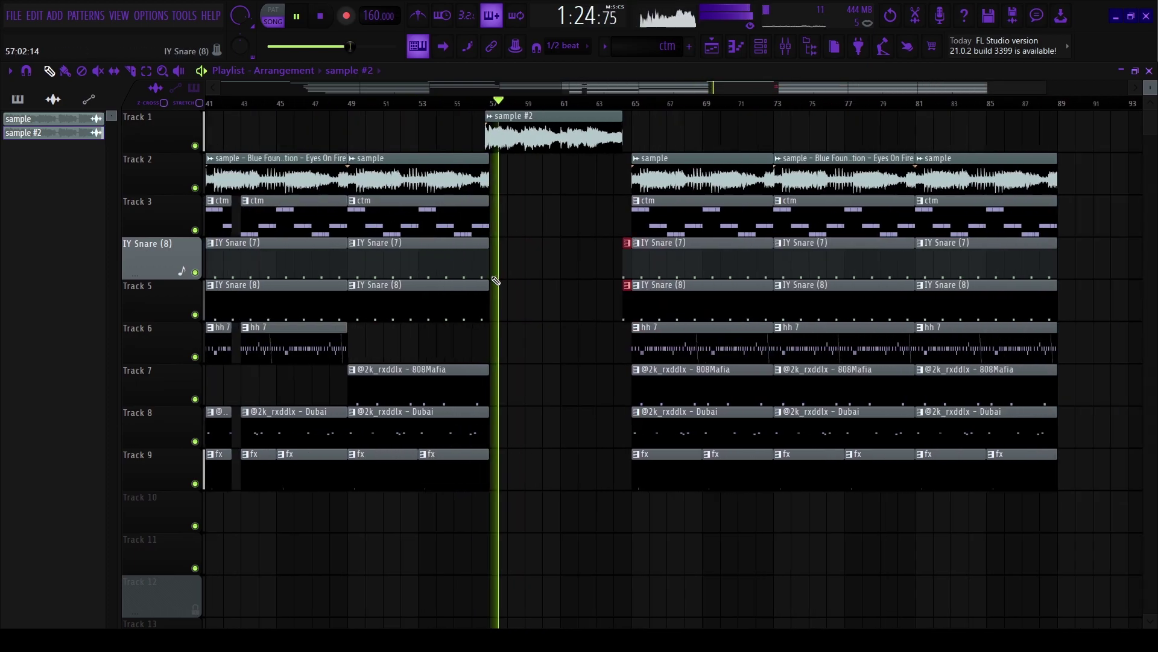
pyautogui.scroll(5, 688, 261)
pyautogui.moveTo(626, 371); pyautogui.dragTo(641, 468)
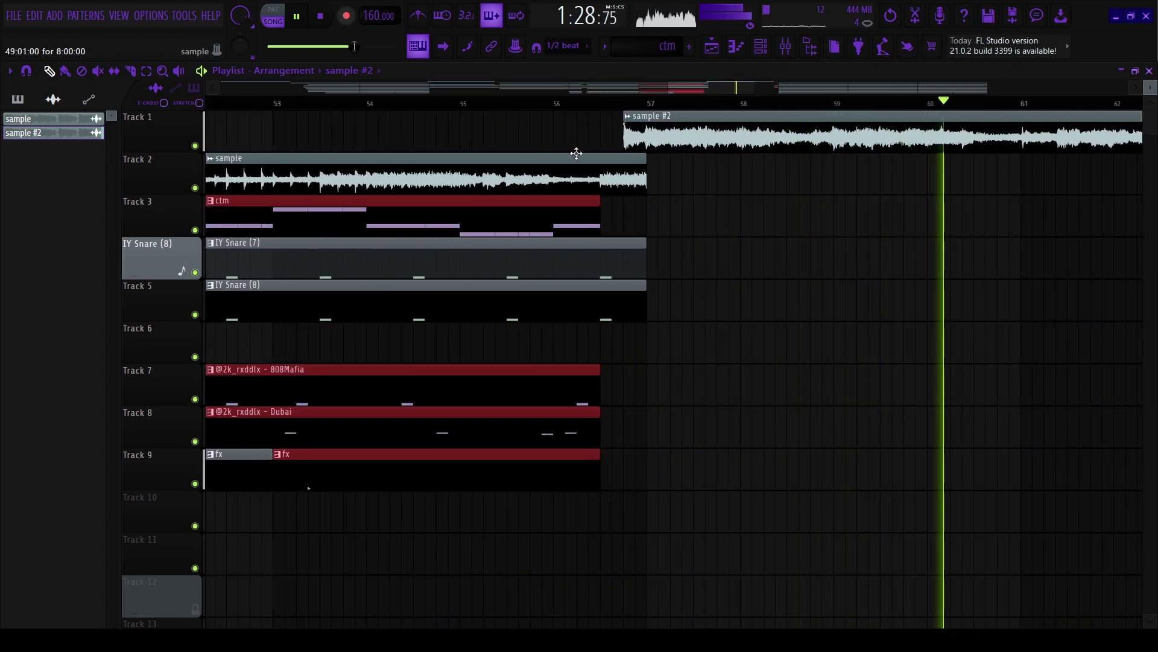
# Review the arrangement from bar 49 to bar 89, including the section following the second sample #2 clip.
pyautogui.scroll(-4, 632, 253)
pyautogui.scroll(3, 673, 338)
pyautogui.scroll(-5, 607, 258)
pyautogui.scroll(3, 700, 226)
pyautogui.scroll(-2, 690, 223)
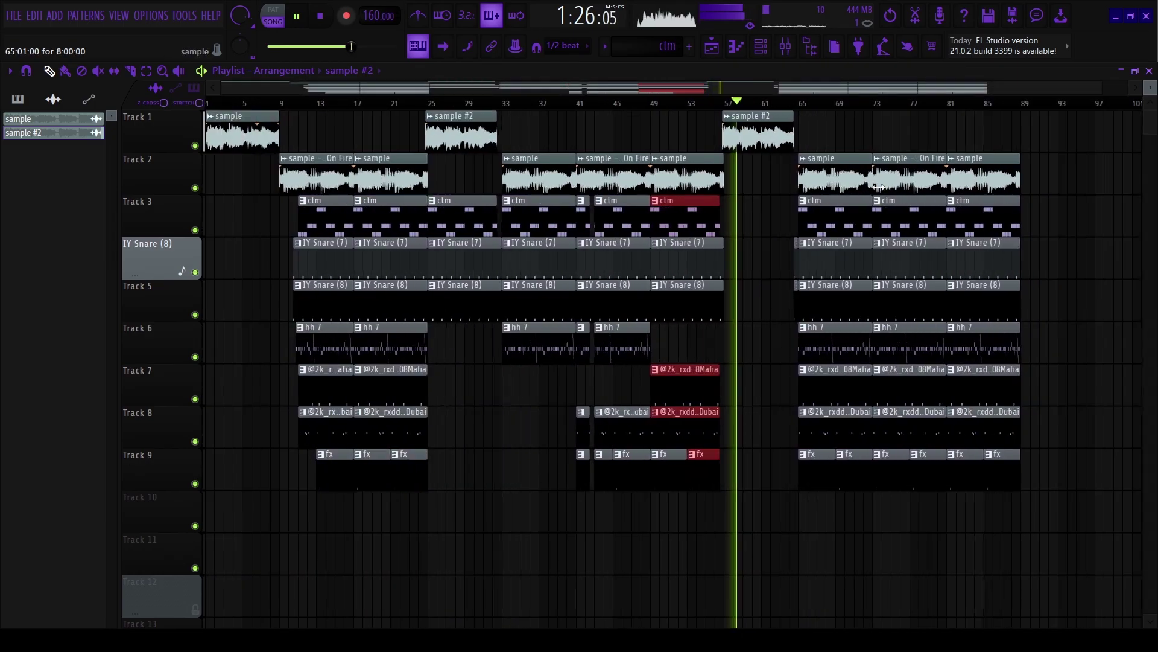
pyautogui.scroll(2, 726, 308)
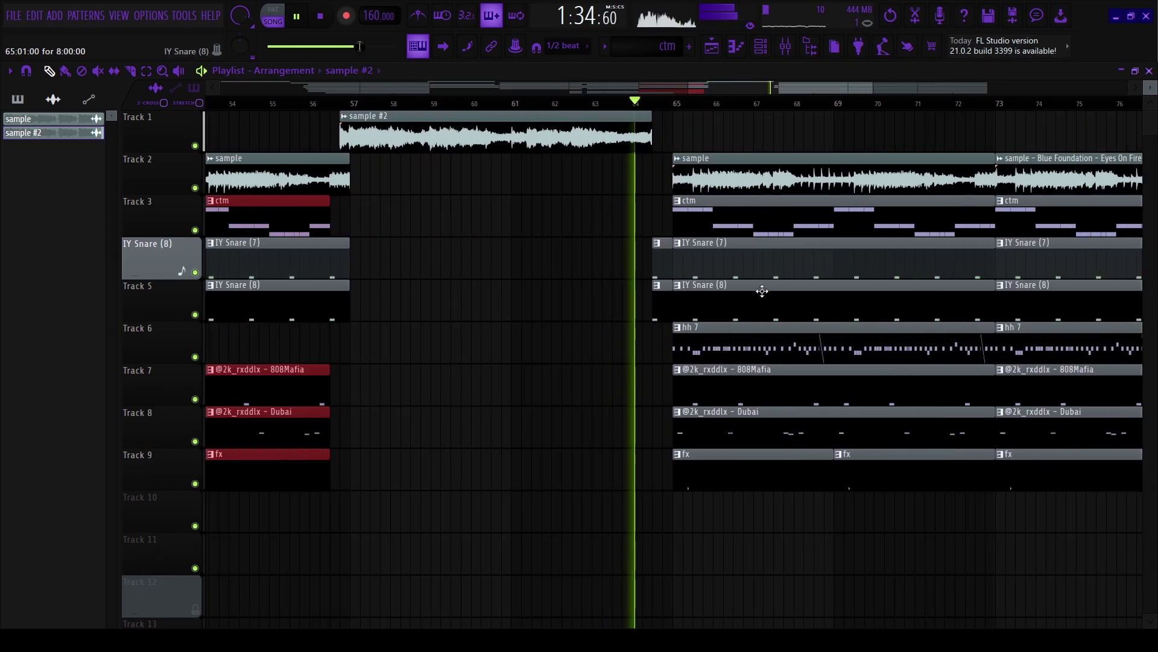
pyautogui.scroll(3, 762, 291)
pyautogui.scroll(-3, 734, 300)
pyautogui.scroll(5, 694, 273)
pyautogui.scroll(-9, 572, 199)
pyautogui.scroll(2, 866, 284)
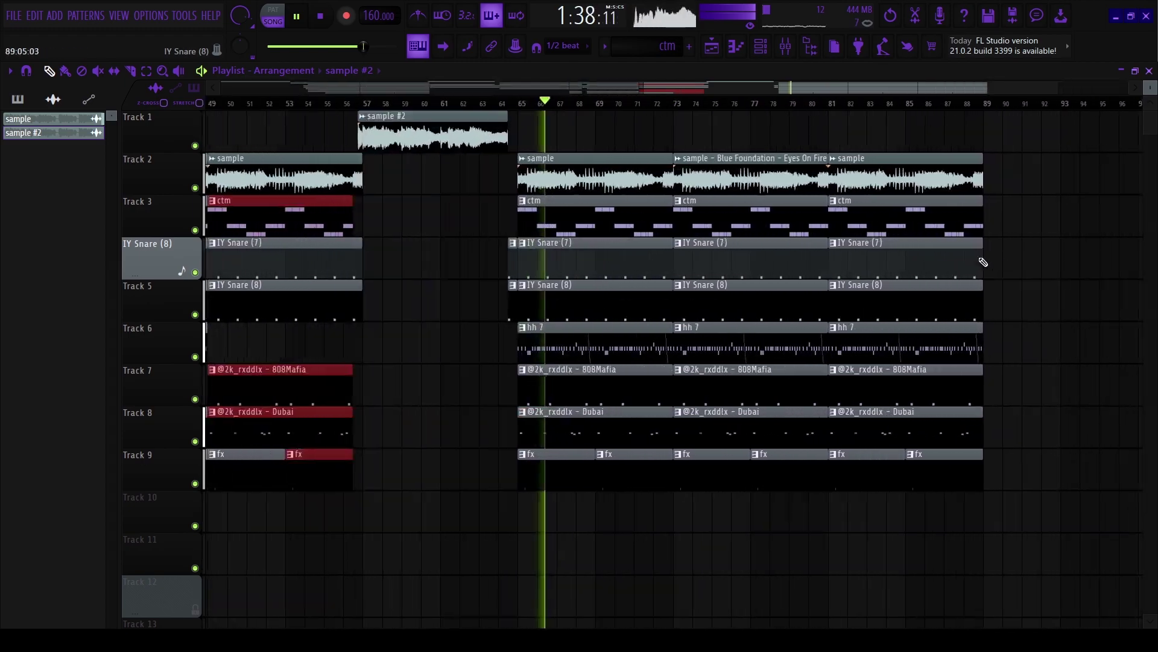
# Slice the ctm, snare, hh 7, 808Mafia and Dubai clips at bar 85 and delete all clips except the sample between bars 81 and 85.
pyautogui.scroll(3, 1022, 297)
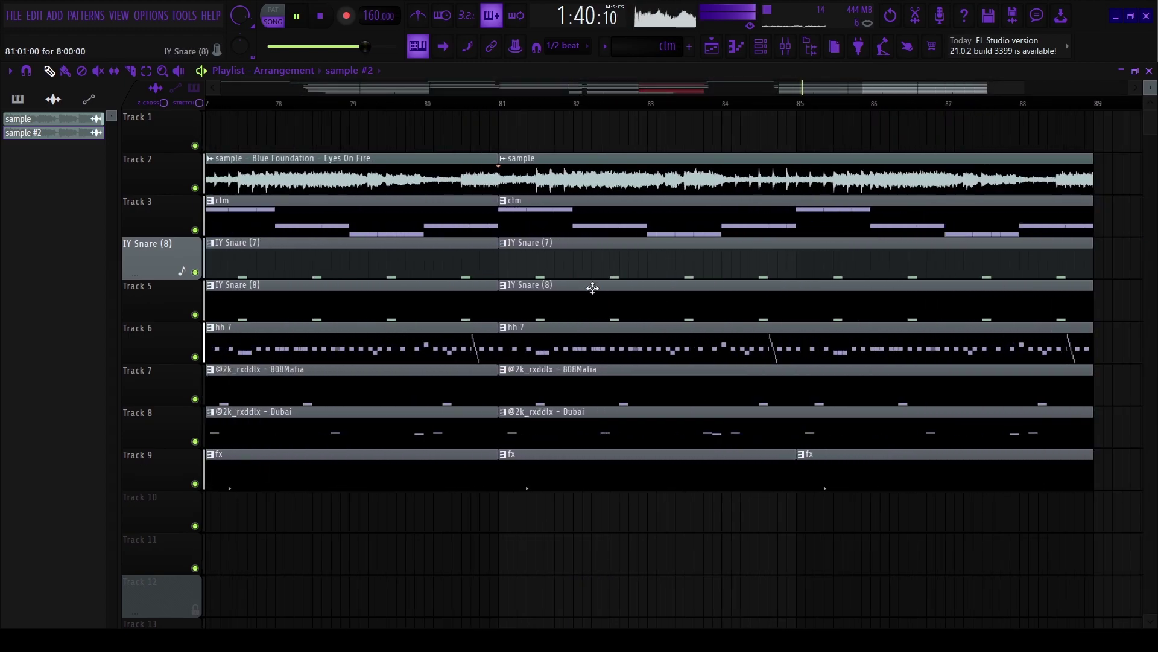
pyautogui.scroll(1, 558, 224)
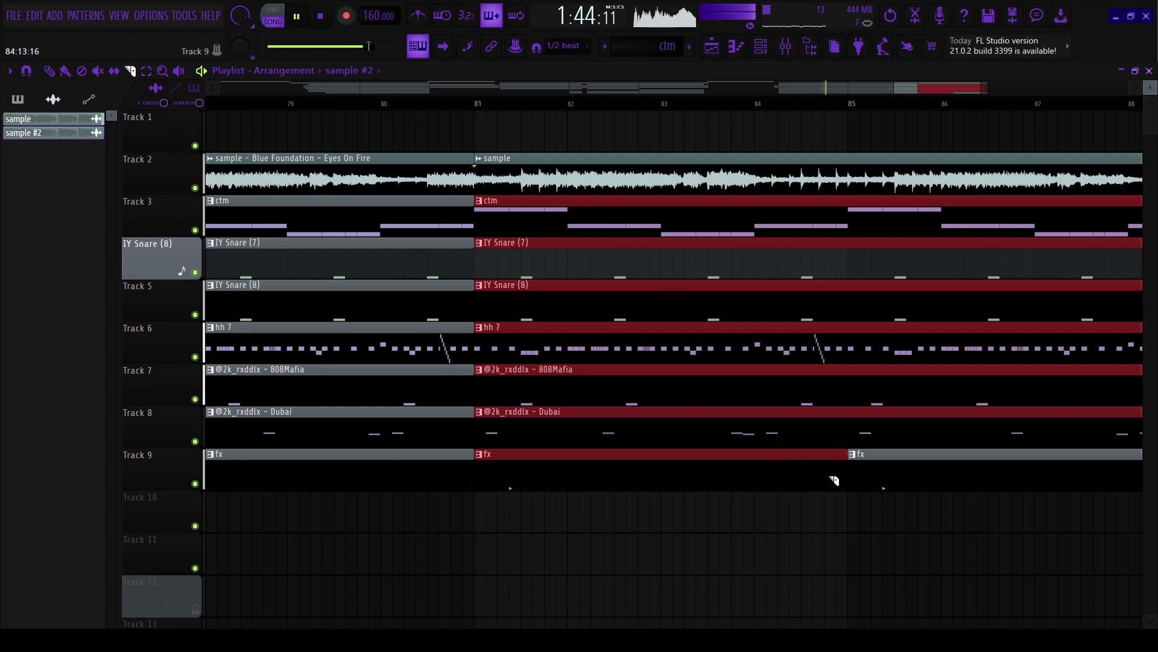
pyautogui.moveTo(848, 241); pyautogui.dragTo(847, 241)
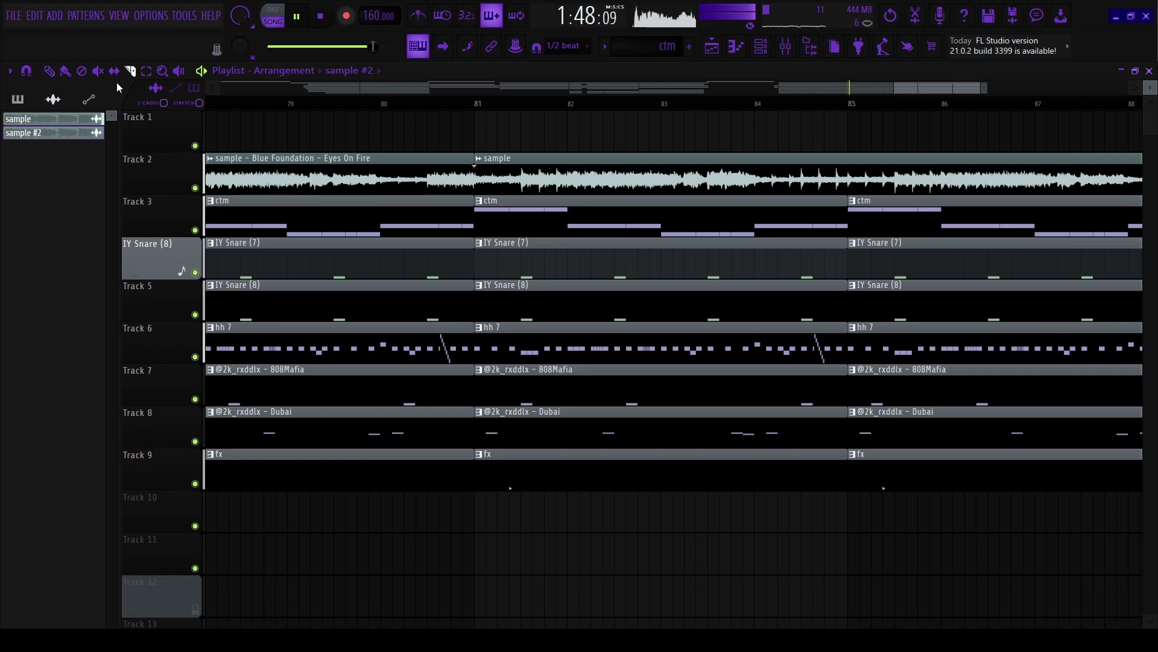
pyautogui.rightClick(633, 218)
pyautogui.scroll(-6, 640, 446)
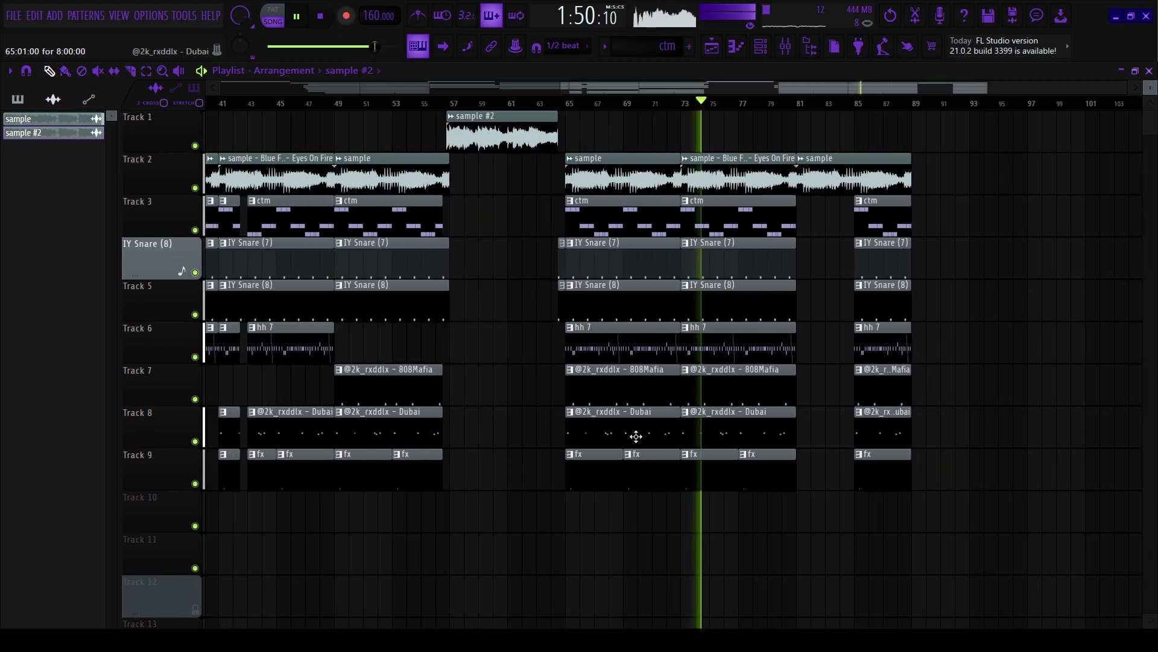
# Add HalfTime to the High End Master mixer track and create an automation clip for its mix level.
pyautogui.press('F9')
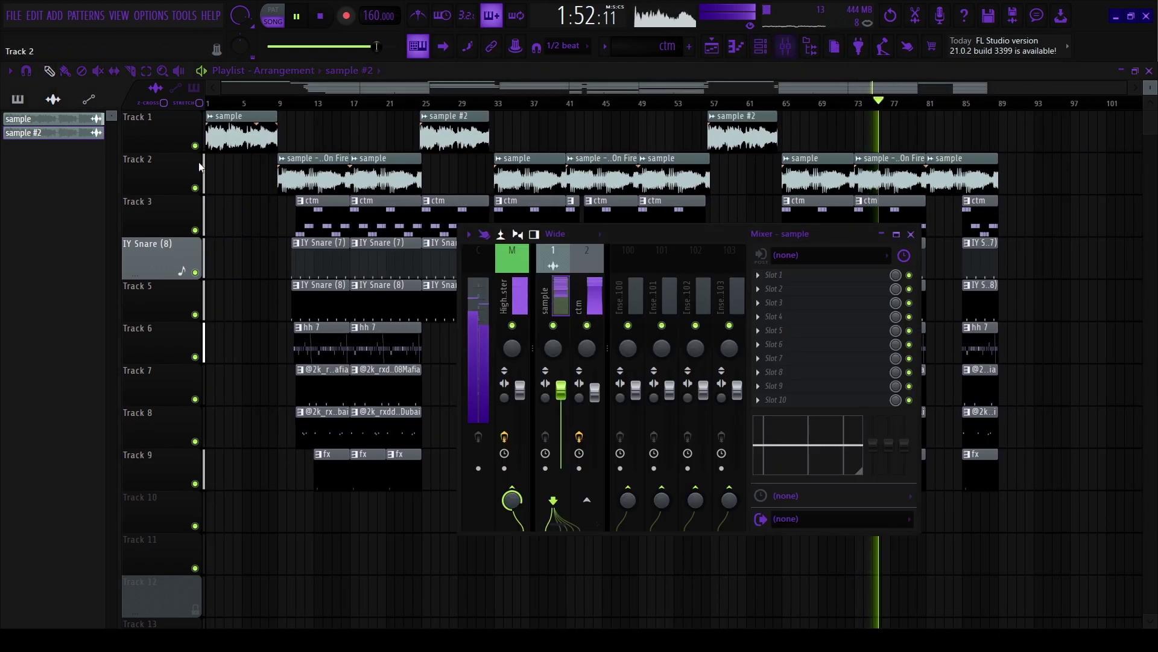
pyautogui.click(519, 295)
pyautogui.press('space')
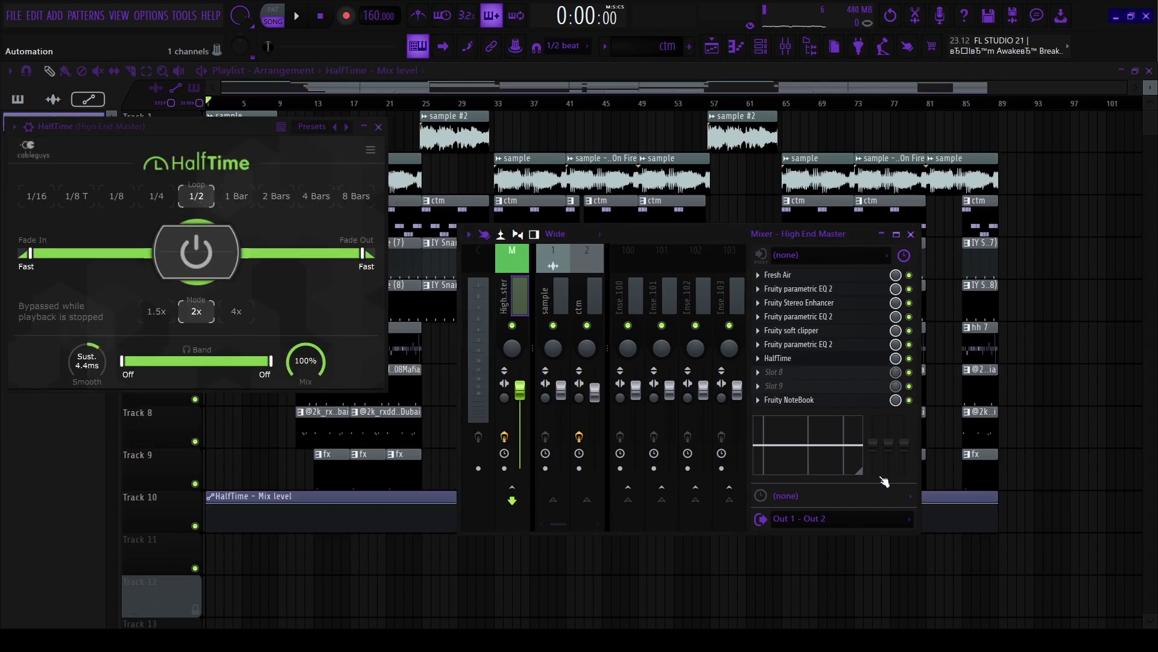
pyautogui.press('F9')
# Shape the HalfTime mix automation to stay at zero until bar 81 and ramp up to its maximum at bar 85.
pyautogui.moveTo(208, 504); pyautogui.dragTo(208, 531)
pyautogui.scroll(7, 990, 529)
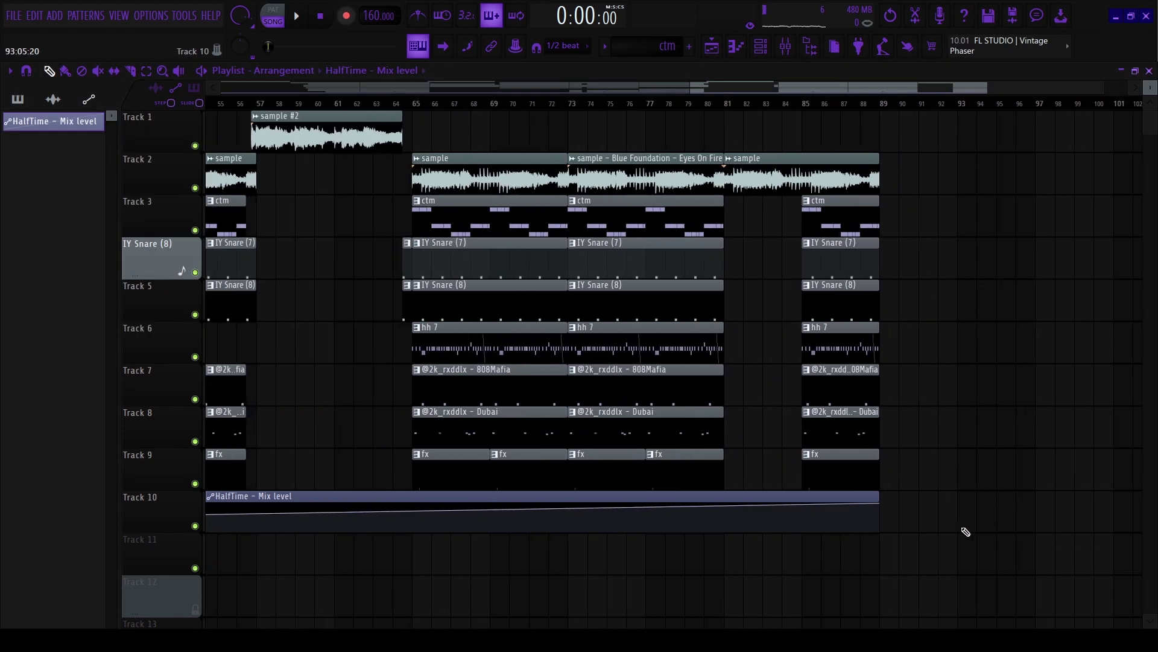
pyautogui.rightClick(286, 519)
pyautogui.moveTo(288, 518); pyautogui.dragTo(289, 538)
pyautogui.rightClick(723, 517)
pyautogui.moveTo(722, 517); pyautogui.dragTo(724, 485)
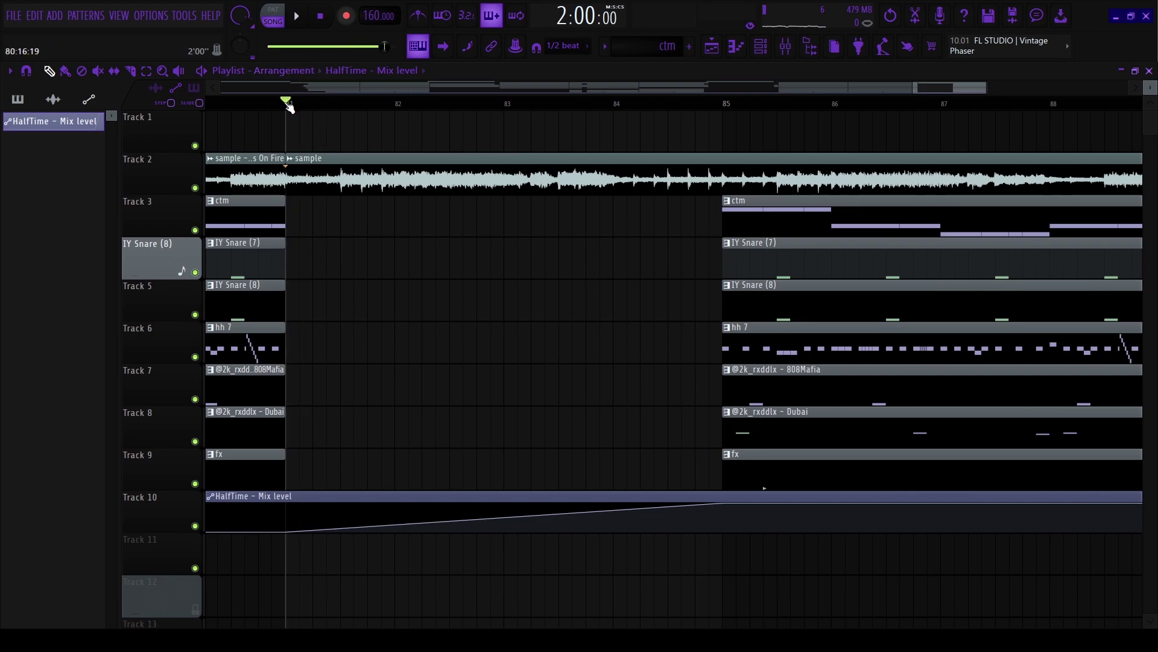
# Play the arrangement from bar 81 to check the HalfTime ramp into bar 85.
pyautogui.press('space')
pyautogui.scroll(-5, 590, 414)
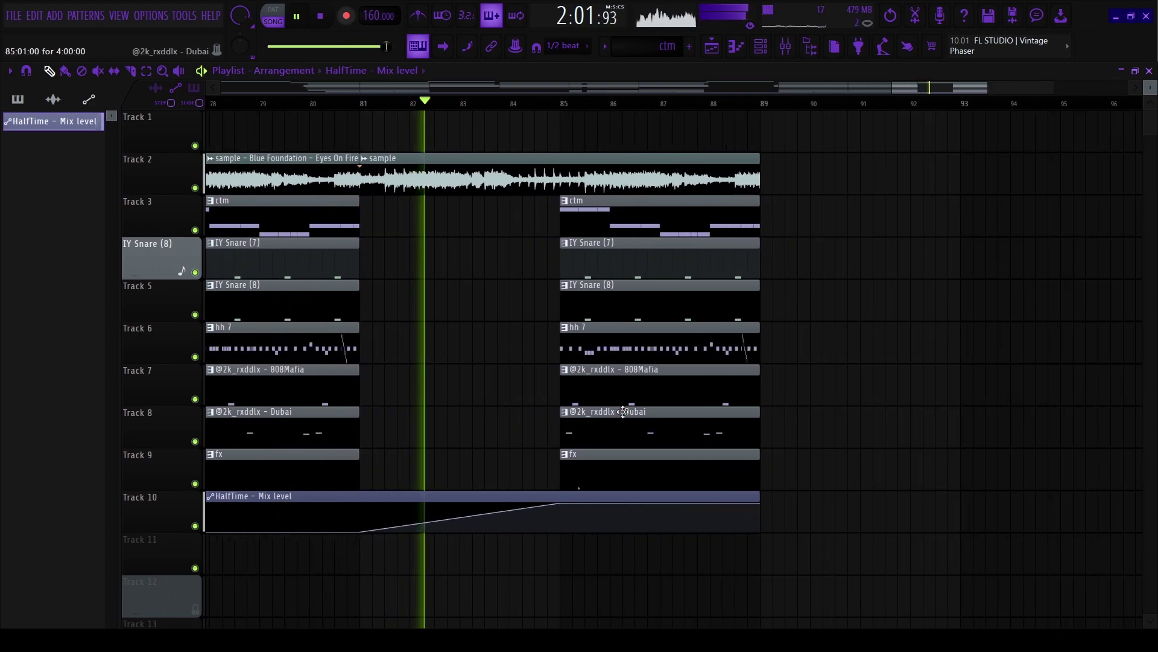
pyautogui.scroll(-5, 609, 417)
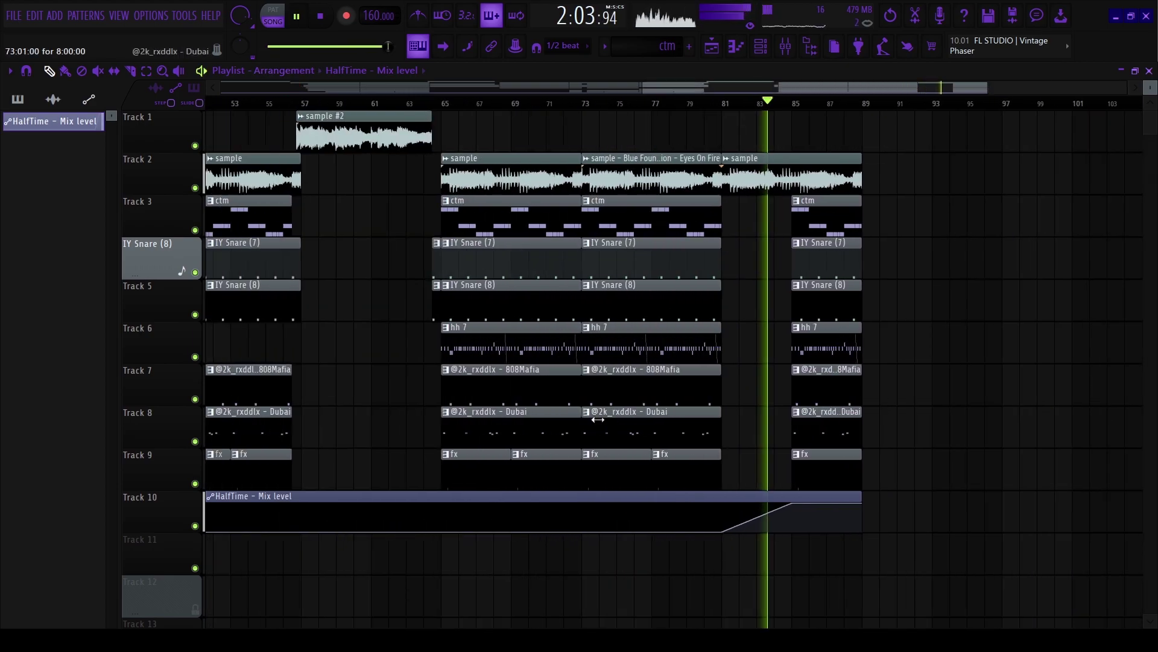
pyautogui.scroll(-5, 830, 469)
pyautogui.scroll(3, 1017, 482)
pyautogui.scroll(-3, 1017, 482)
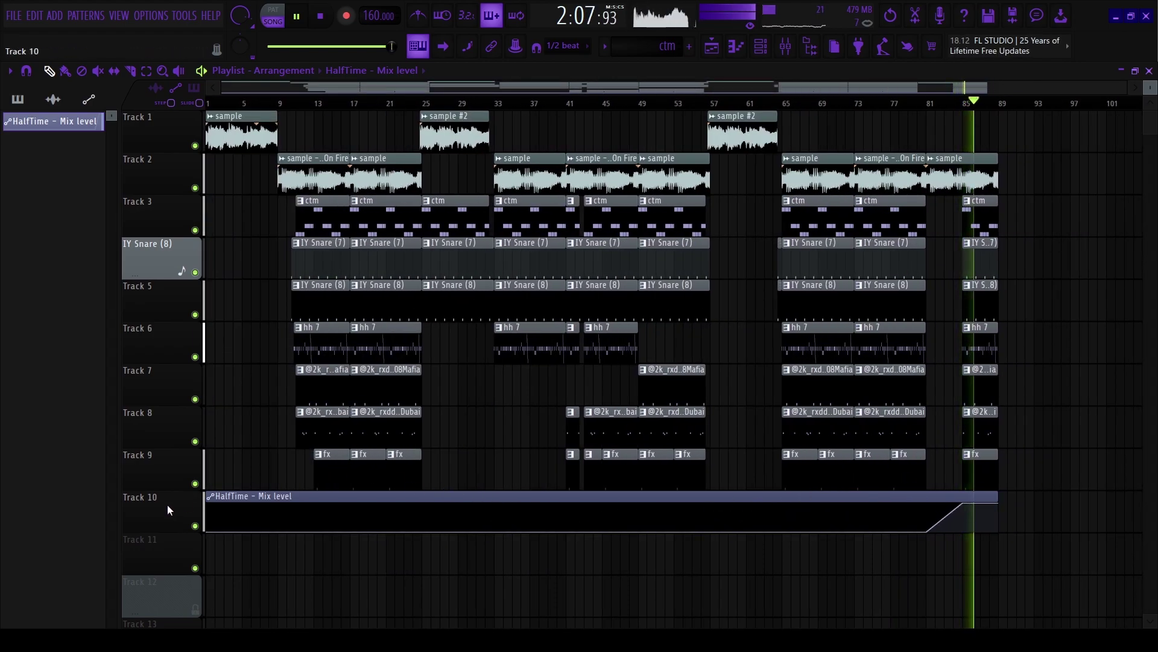
# Move the HalfTime automation track to the first position, above the sample tracks.
pyautogui.moveTo(167, 505); pyautogui.dragTo(168, 131)
pyautogui.scroll(5, 936, 310)
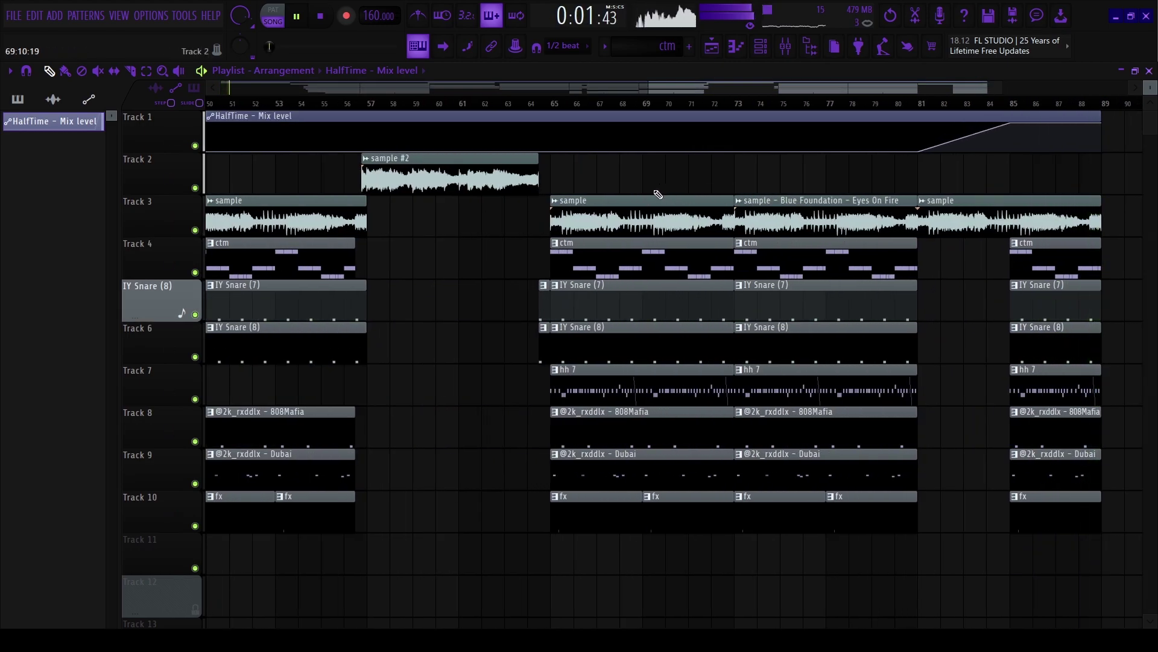
pyautogui.scroll(-5, 657, 194)
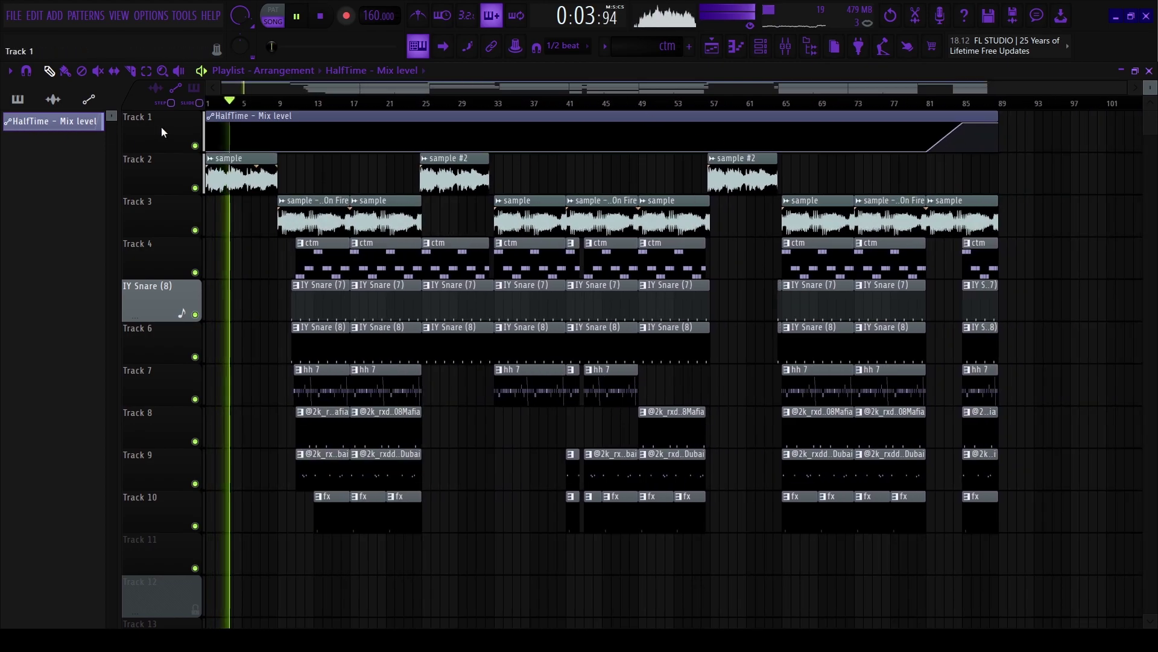
# Try ValhallaVintageVerb on the sample mixer track with its mix at 45.9 % and create an automation clip for the slot's mix level.
pyautogui.doubleClick(728, 175)
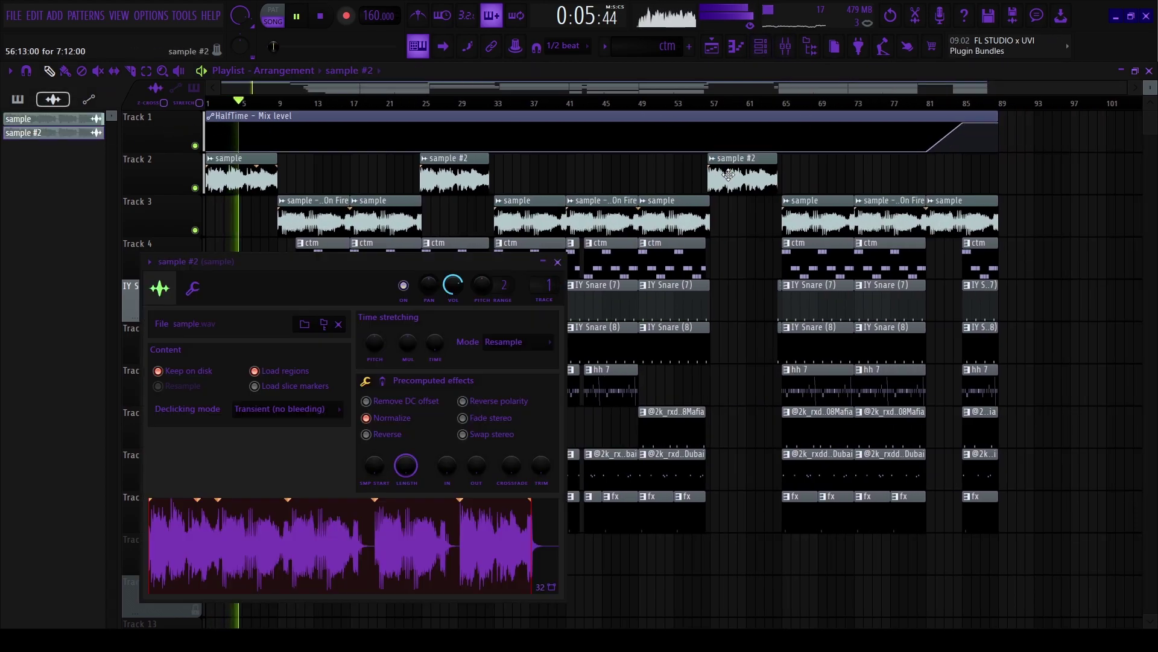
pyautogui.click(554, 289)
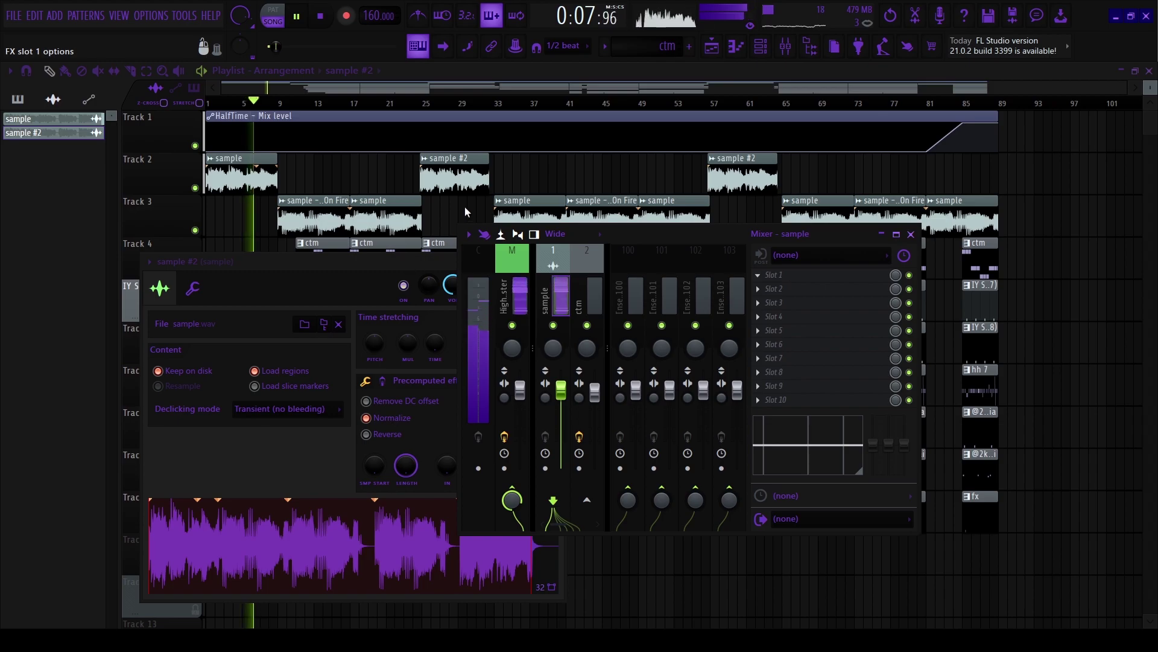
pyautogui.click(802, 307)
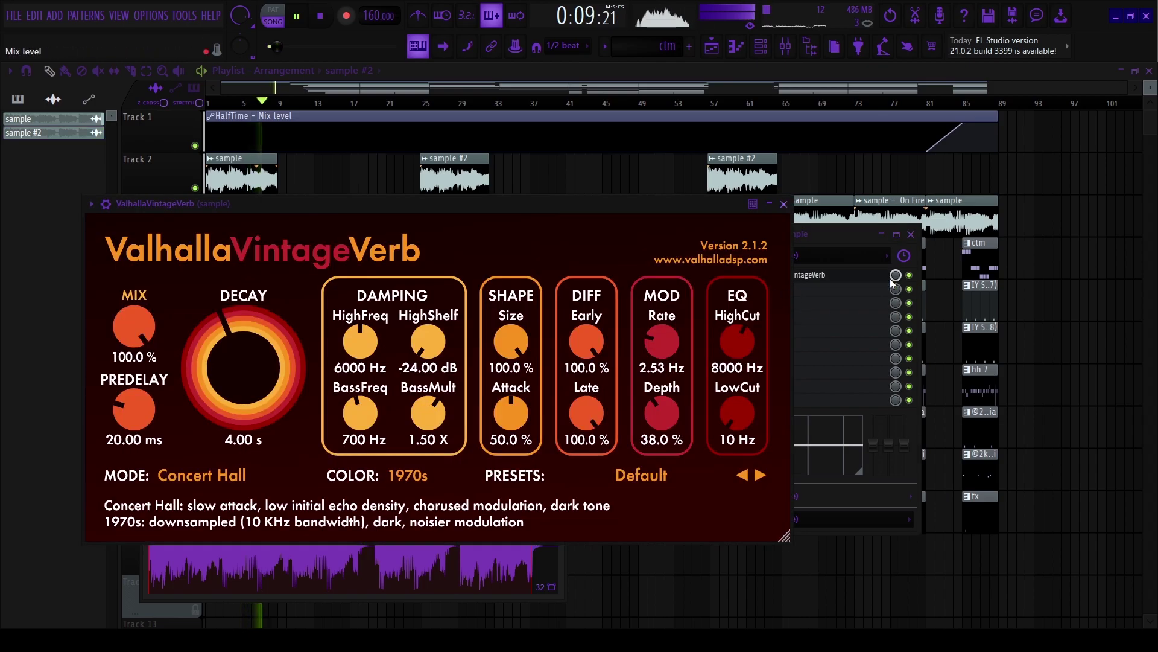
pyautogui.moveTo(134, 326); pyautogui.dragTo(163, 429)
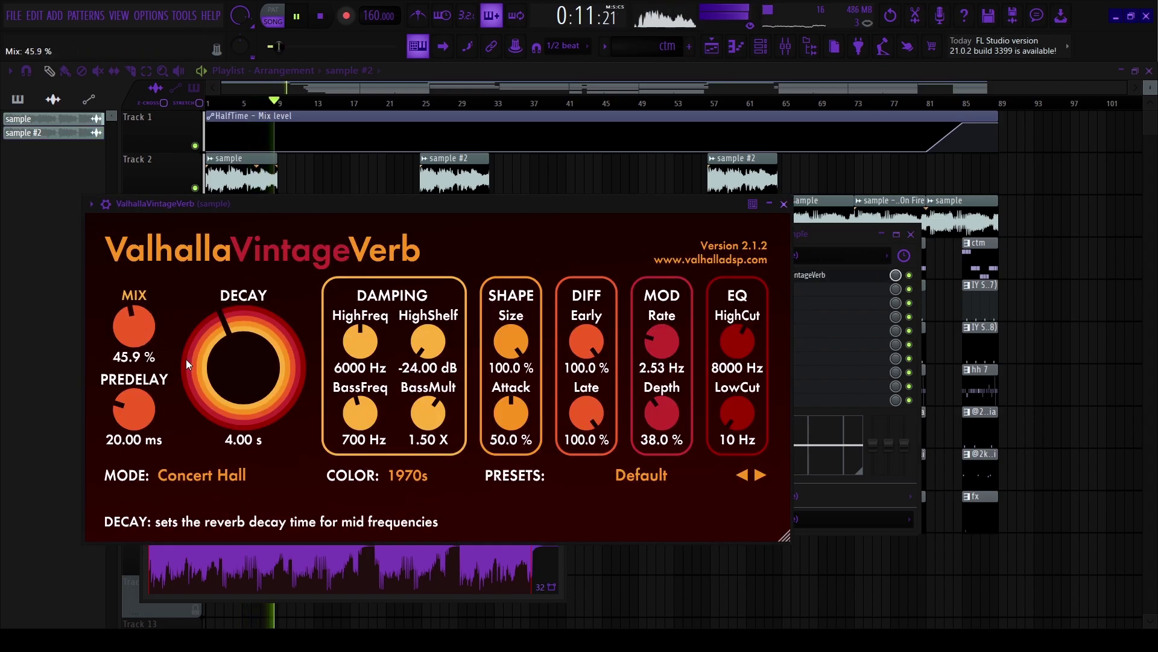
pyautogui.rightClick(897, 276)
pyautogui.click(908, 346)
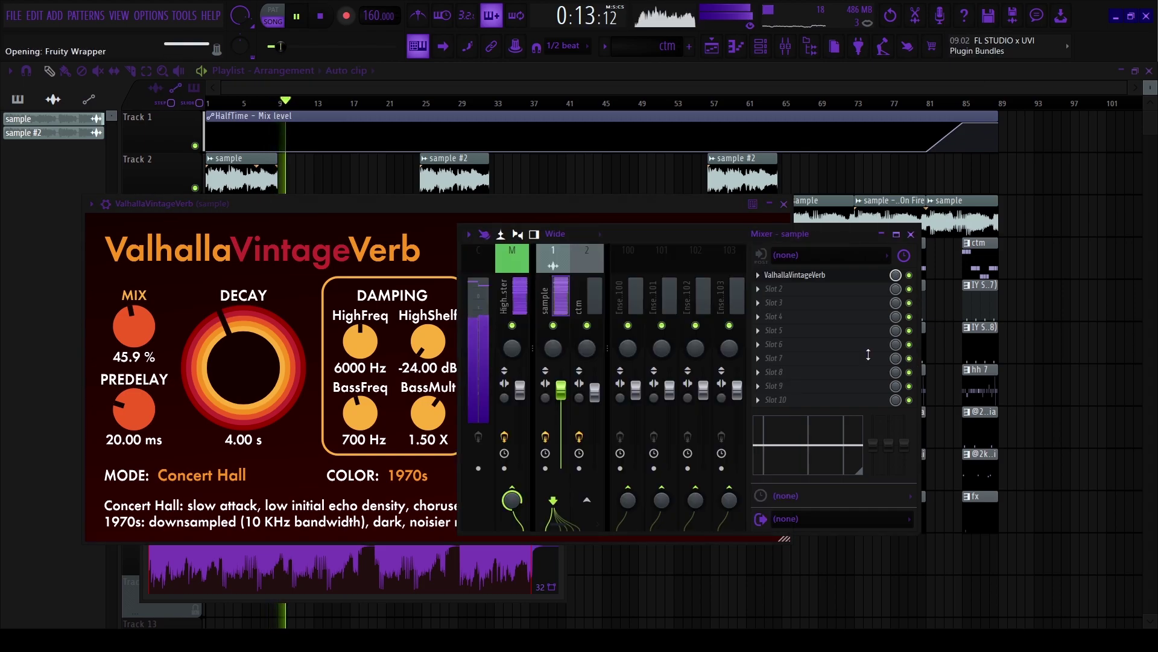
# Try shaping the ValhallaVintageVerb mix automation to stay at zero until bar 57 and jump to its maximum there.
pyautogui.press('Escape')
pyautogui.press('Escape')
pyautogui.press('Escape')
pyautogui.moveTo(207, 546); pyautogui.dragTo(208, 572)
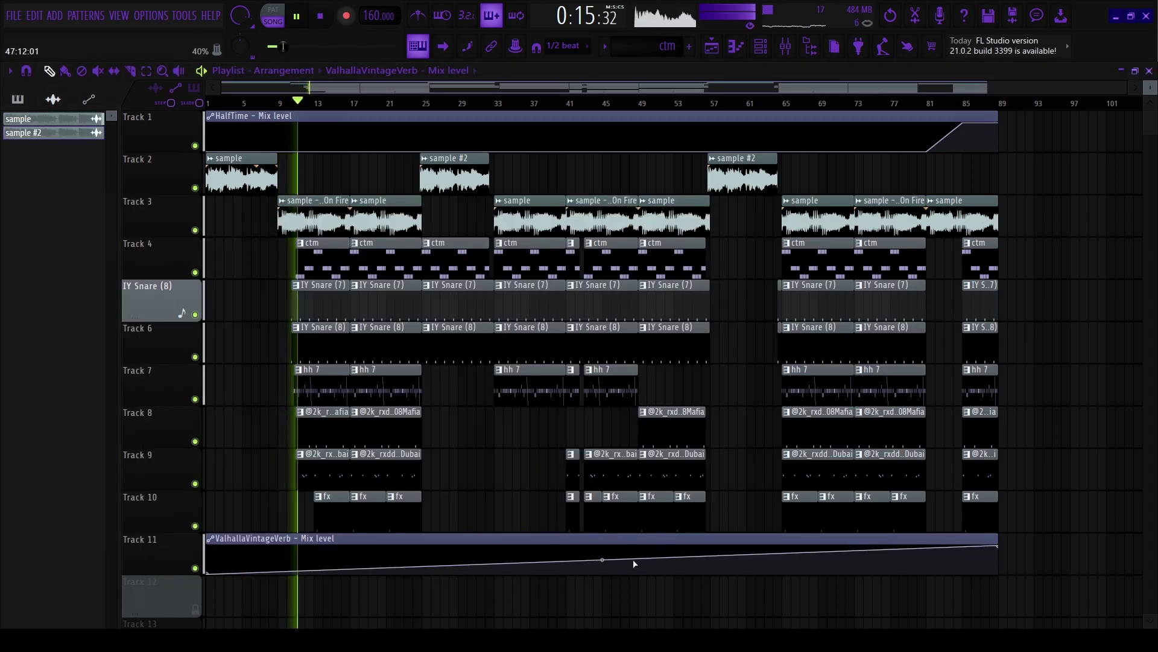
pyautogui.scroll(3, 673, 558)
pyautogui.scroll(-2, 905, 531)
pyautogui.scroll(6, 848, 577)
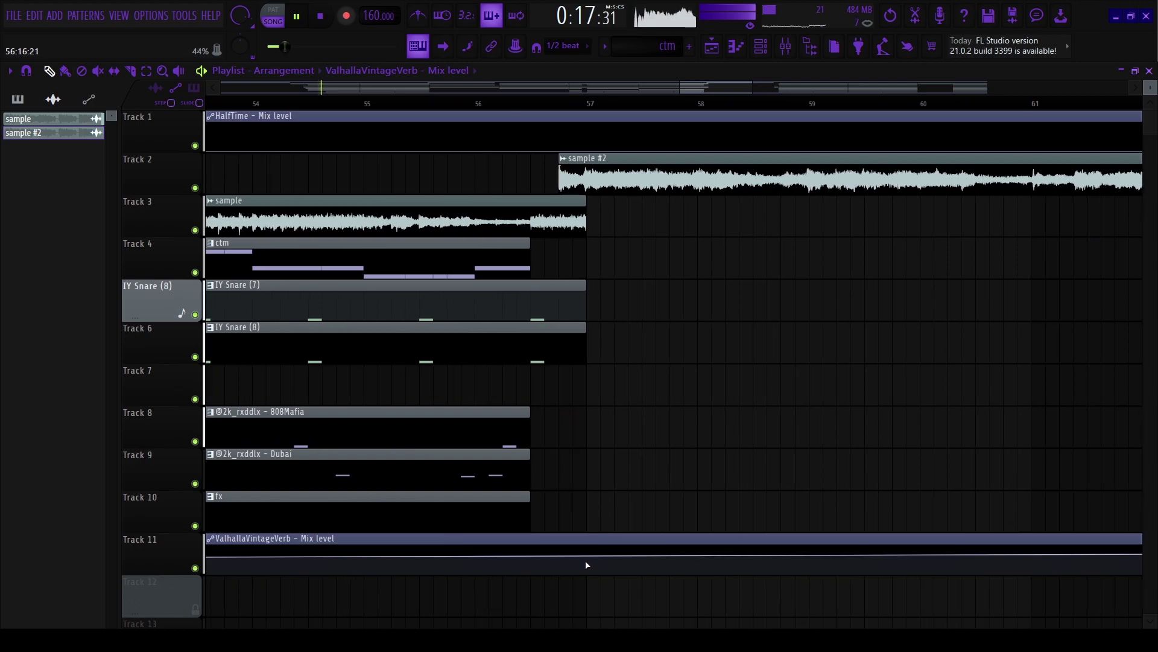
pyautogui.rightClick(587, 572)
pyautogui.rightClick(586, 546)
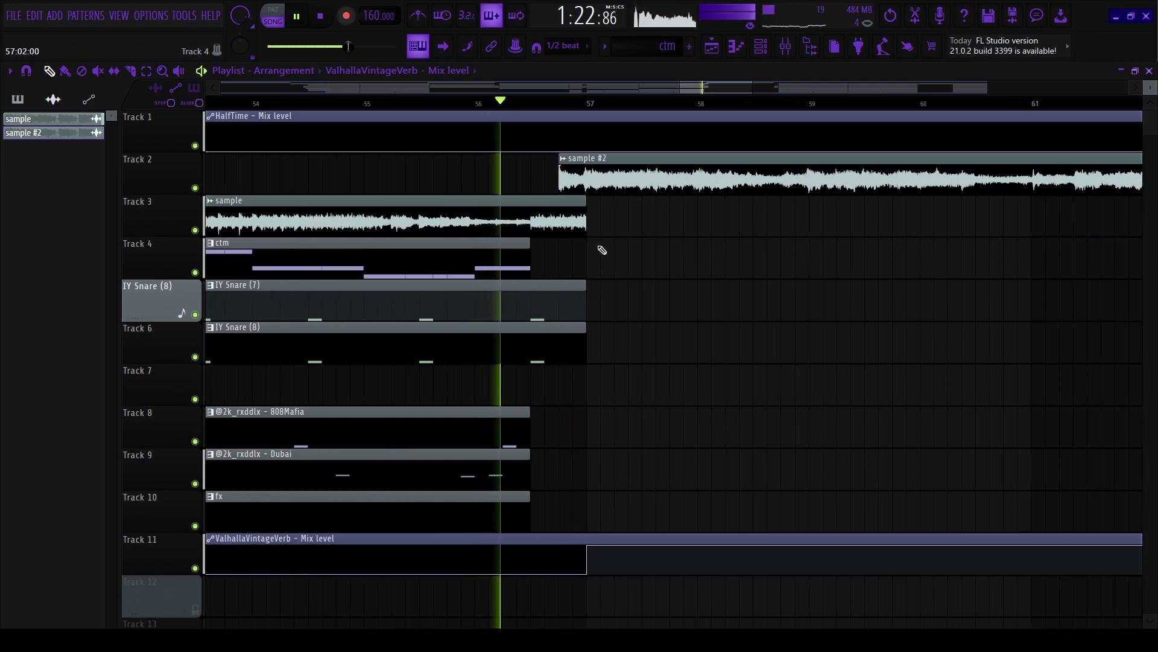
# Cut the last half bar before bar 57 from the Track 3 sample clip and play the transition.
pyautogui.press('space')
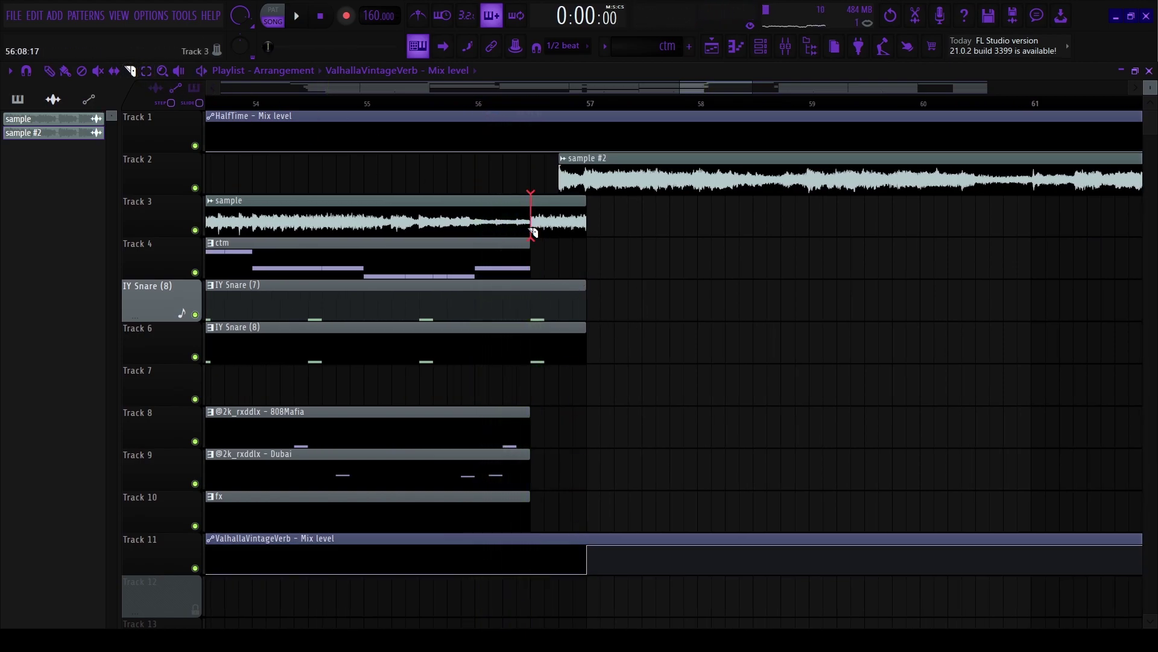
pyautogui.click(505, 101)
pyautogui.scroll(-4, 659, 349)
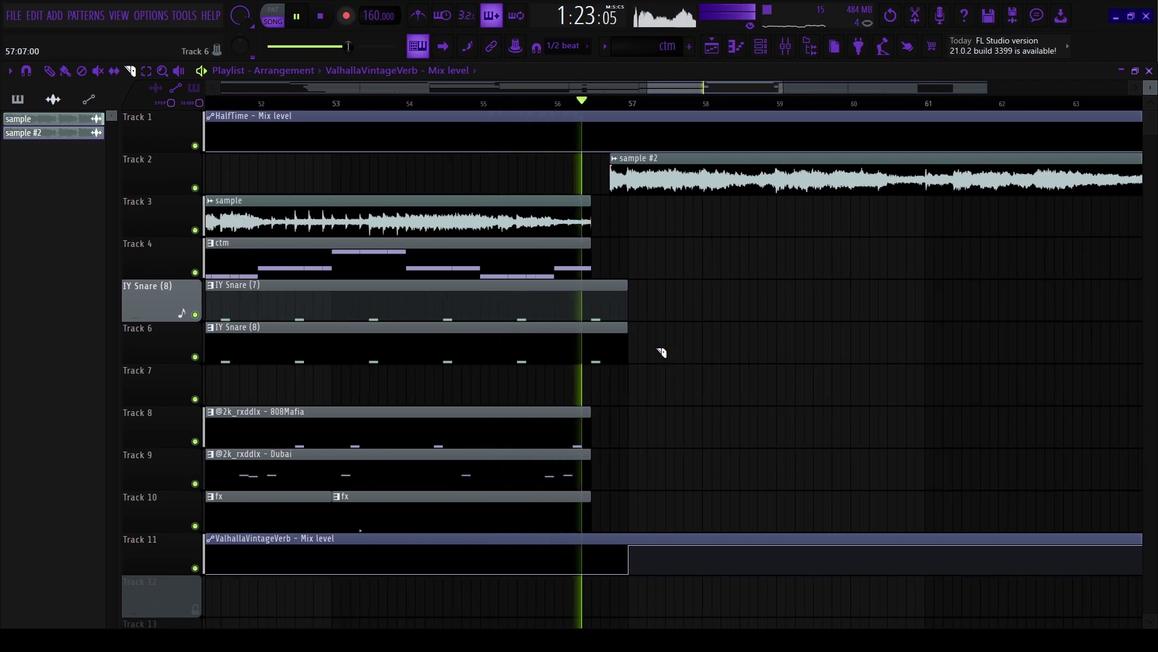
pyautogui.scroll(4, 821, 523)
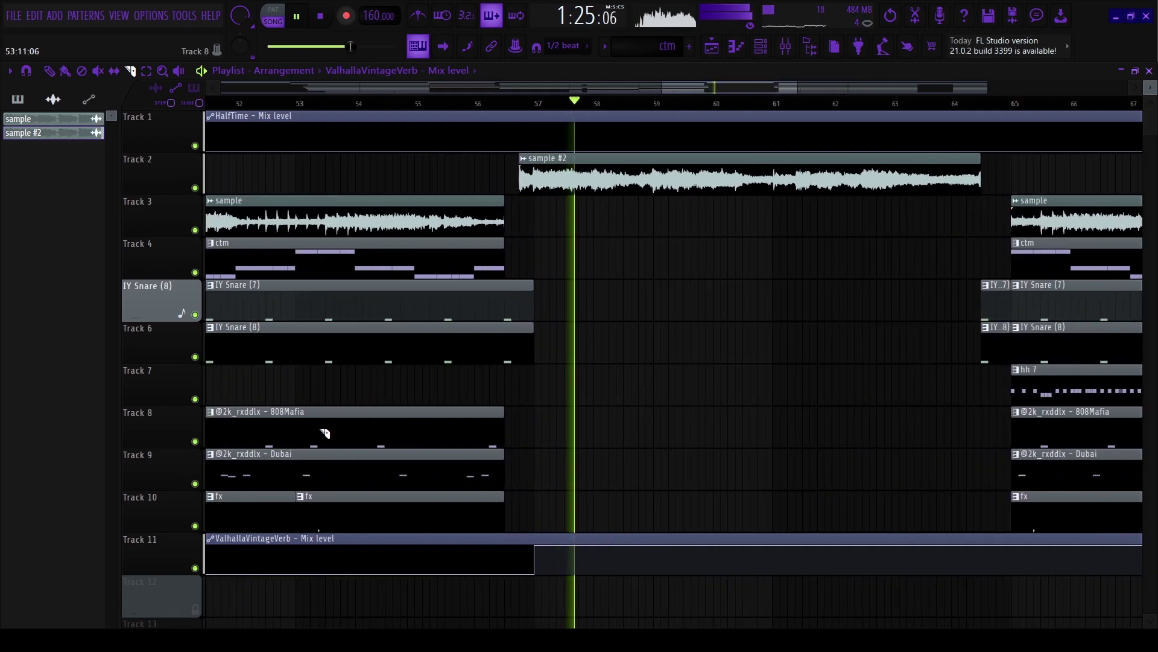
# Delete the ValhallaVintageVerb mix automation clip and remove the reverb from the sample mixer track.
pyautogui.click(49, 71)
pyautogui.rightClick(688, 540)
pyautogui.click(785, 45)
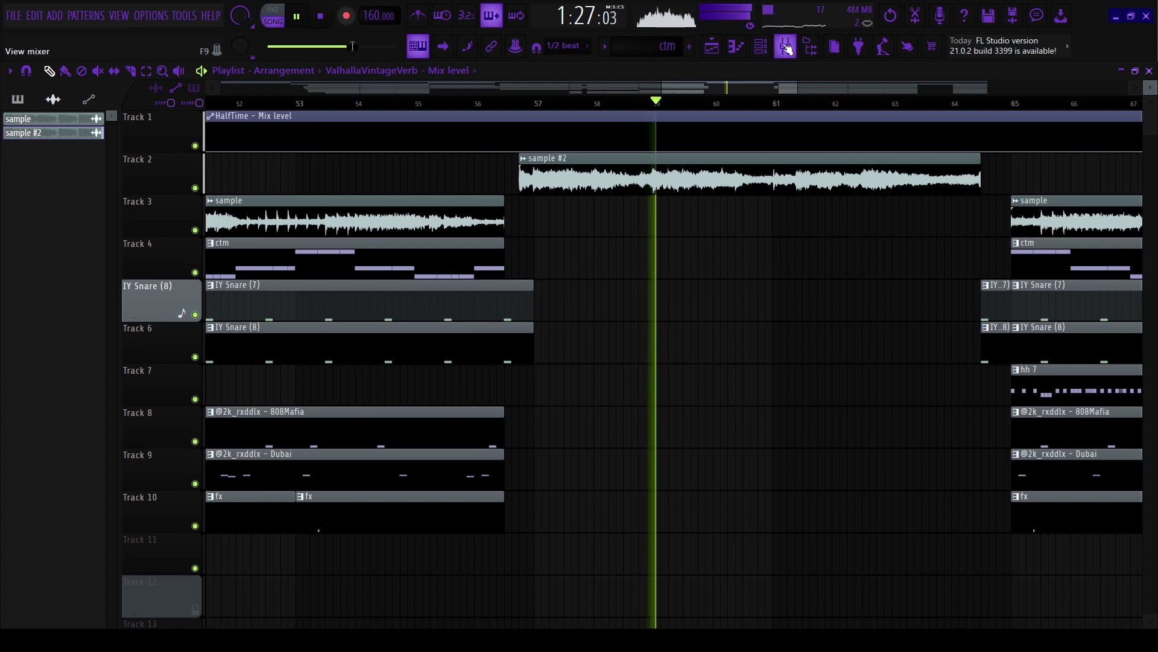
pyautogui.click(760, 275)
pyautogui.click(935, 371)
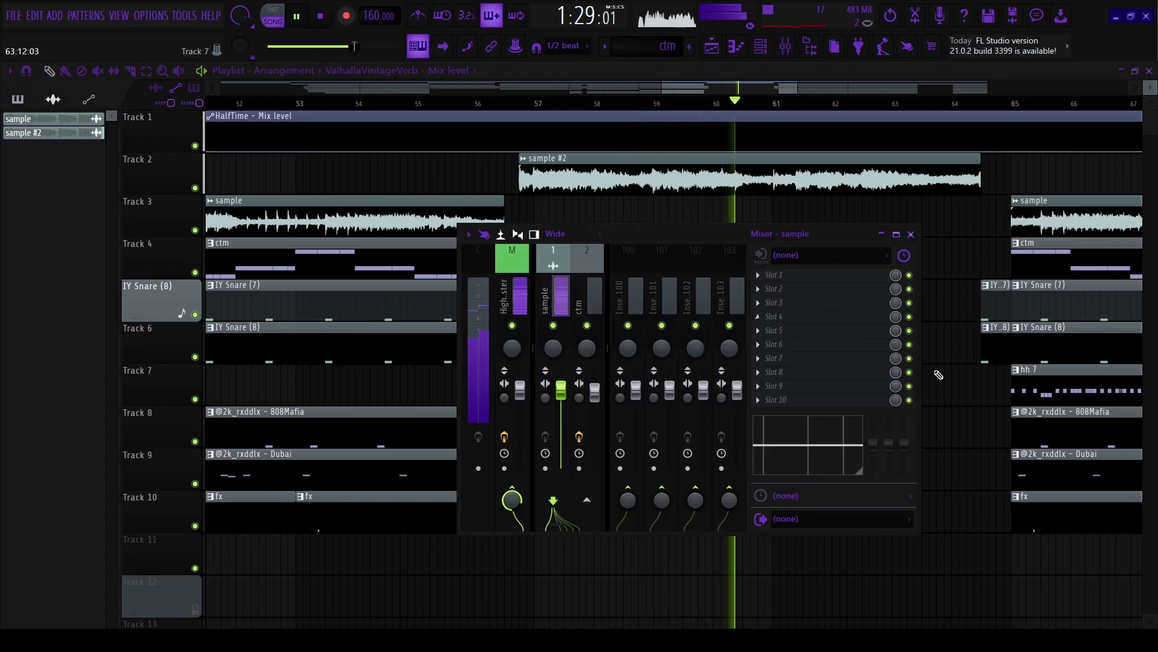
pyautogui.rightClick(951, 366)
# Replace the sample #2 clip near bar 57 on Track 2 with the sample clip, starting just before bar 57.
pyautogui.scroll(-8, 705, 356)
pyautogui.scroll(8, 908, 365)
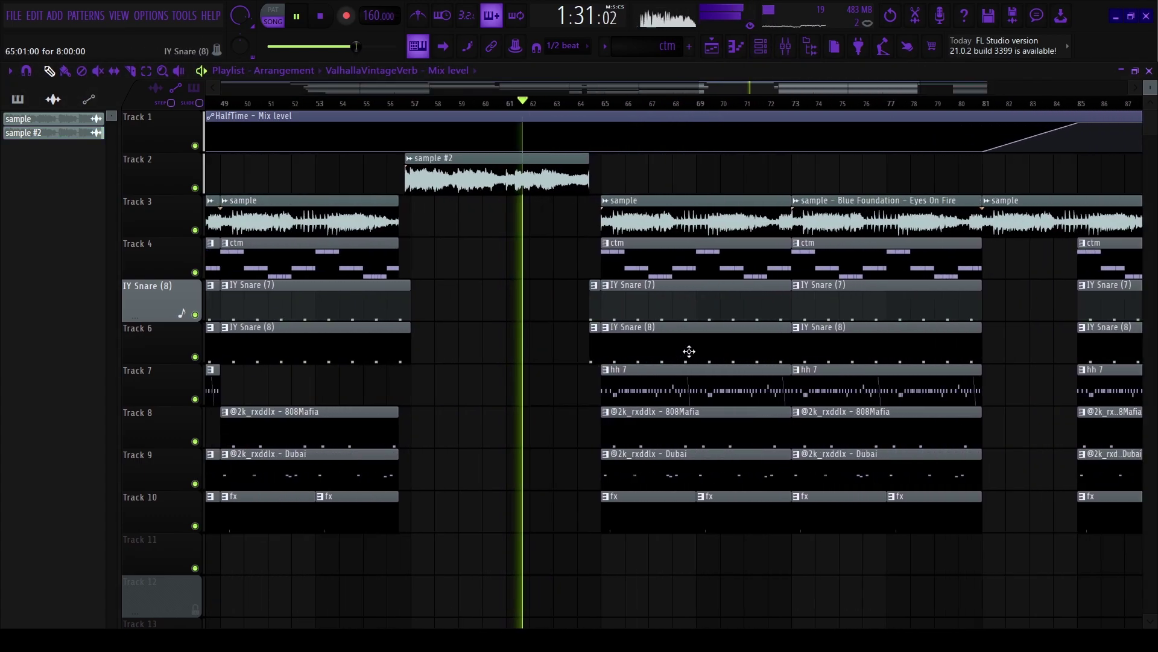
pyautogui.scroll(4, 536, 253)
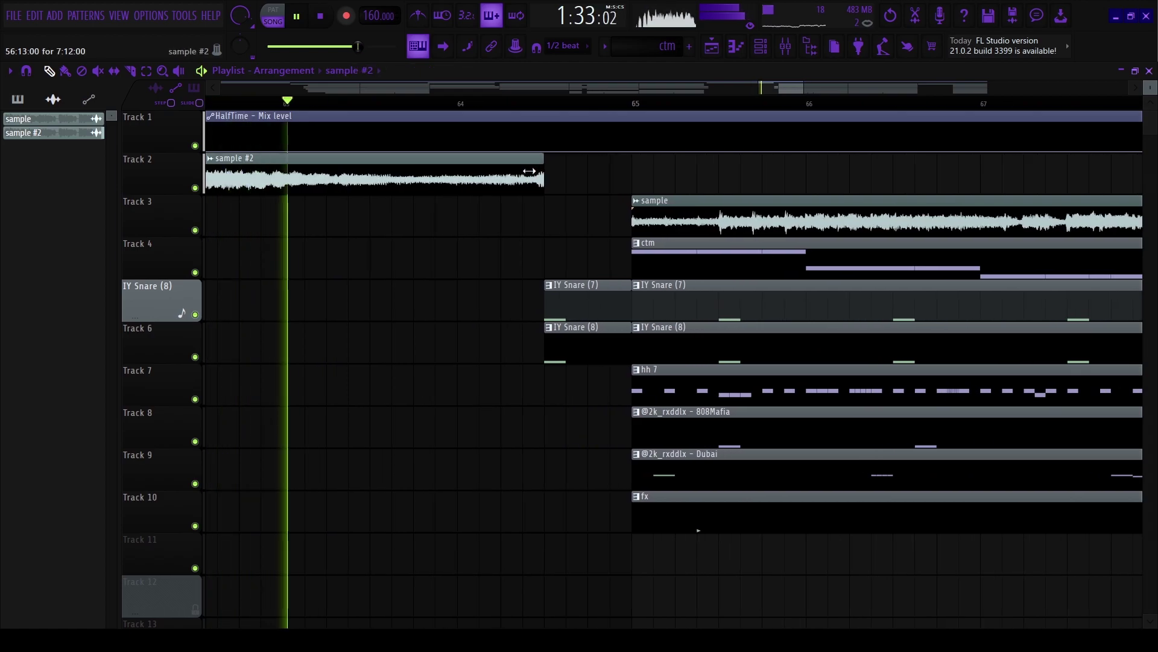
pyautogui.scroll(-3, 549, 205)
pyautogui.scroll(-5, 549, 205)
pyautogui.press('space')
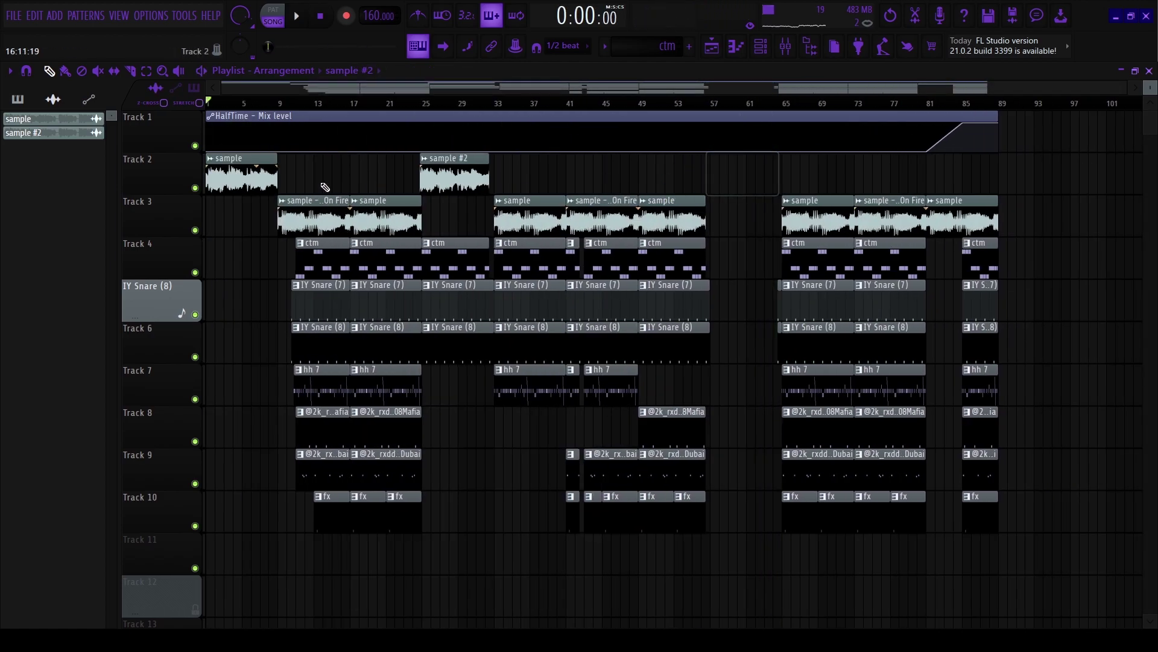
pyautogui.scroll(4, 733, 175)
pyautogui.press('space')
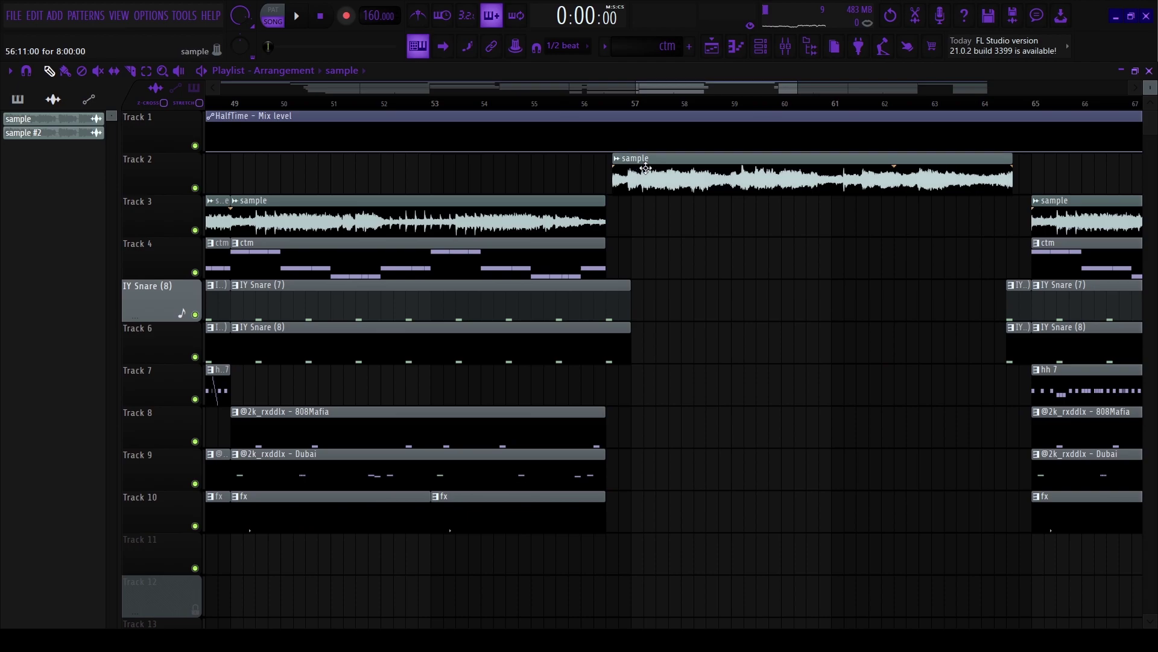
# Move the Track 2 sample clip to start exactly at bar 57 and play the transition into it.
pyautogui.click(611, 107)
pyautogui.scroll(3, 694, 285)
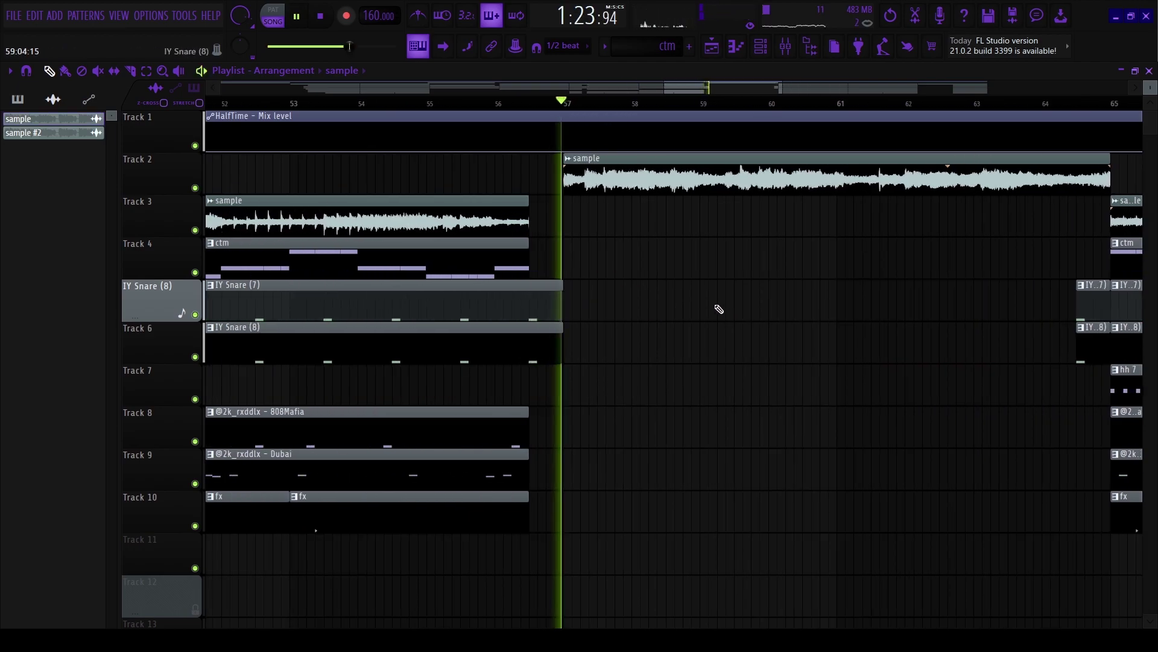
pyautogui.scroll(2, 581, 228)
pyautogui.press('space')
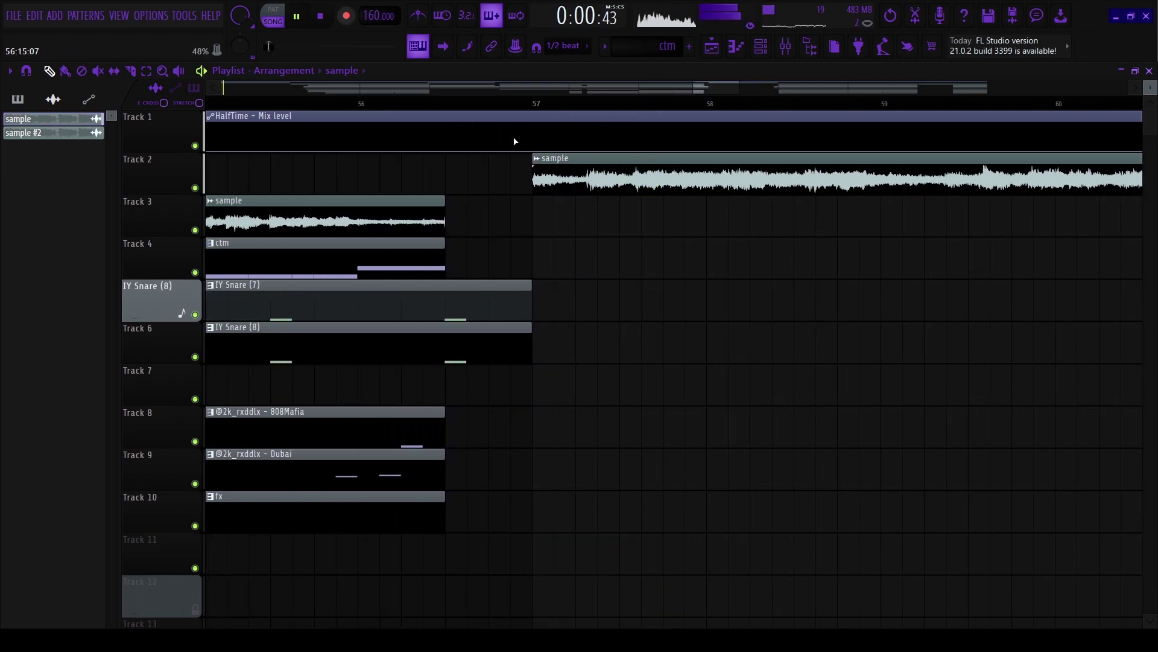
pyautogui.click(501, 97)
pyautogui.scroll(-3, 611, 274)
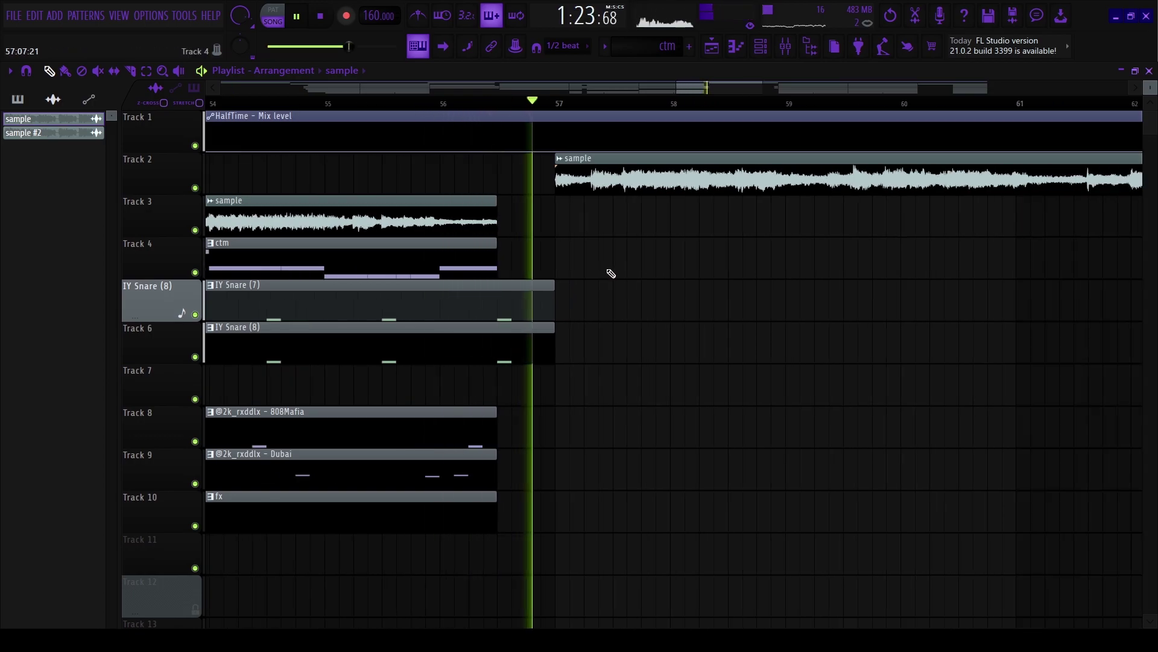
pyautogui.scroll(1, 675, 256)
pyautogui.scroll(-5, 682, 246)
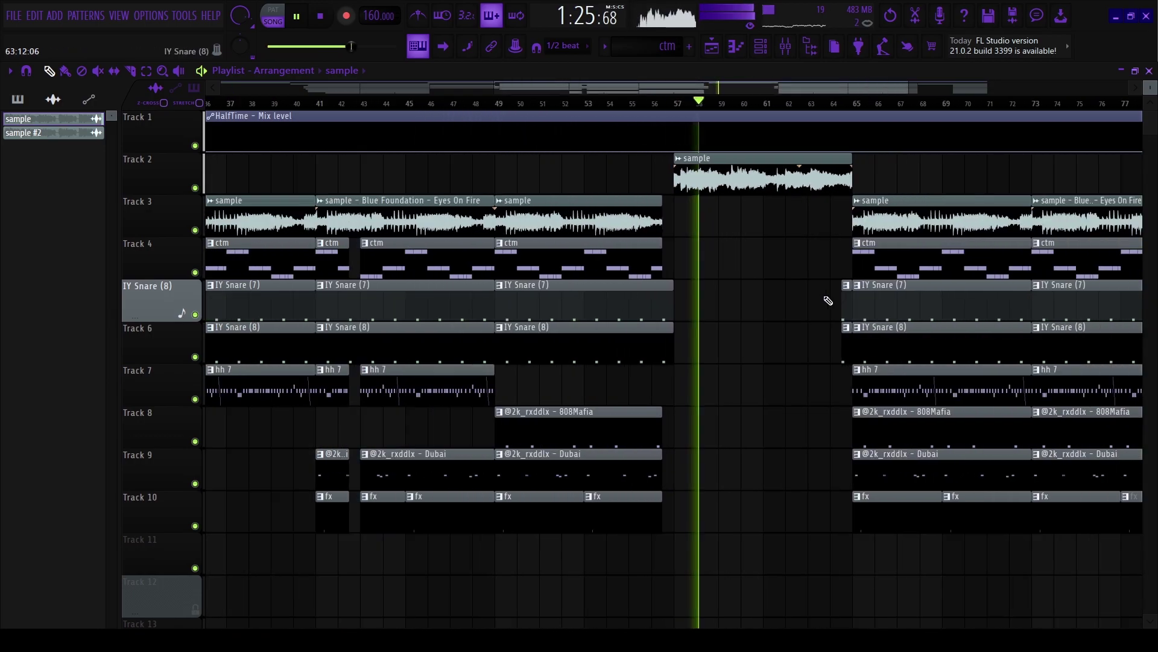
# Delete the short IY Snare (7) and IY Snare (8) clips just before bar 65 and play that transition.
pyautogui.scroll(4, 825, 302)
pyautogui.click(650, 103)
pyautogui.scroll(-3, 784, 308)
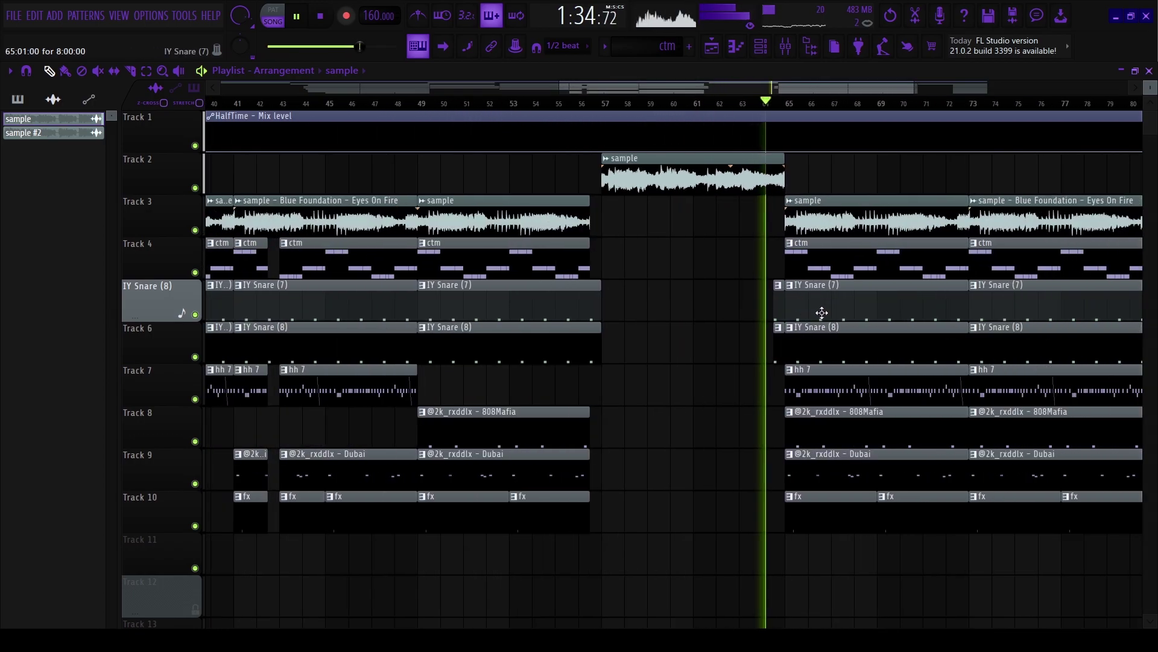
pyautogui.scroll(2, 808, 310)
pyautogui.scroll(-1, 760, 320)
pyautogui.scroll(2, 736, 328)
pyautogui.scroll(-4, 726, 331)
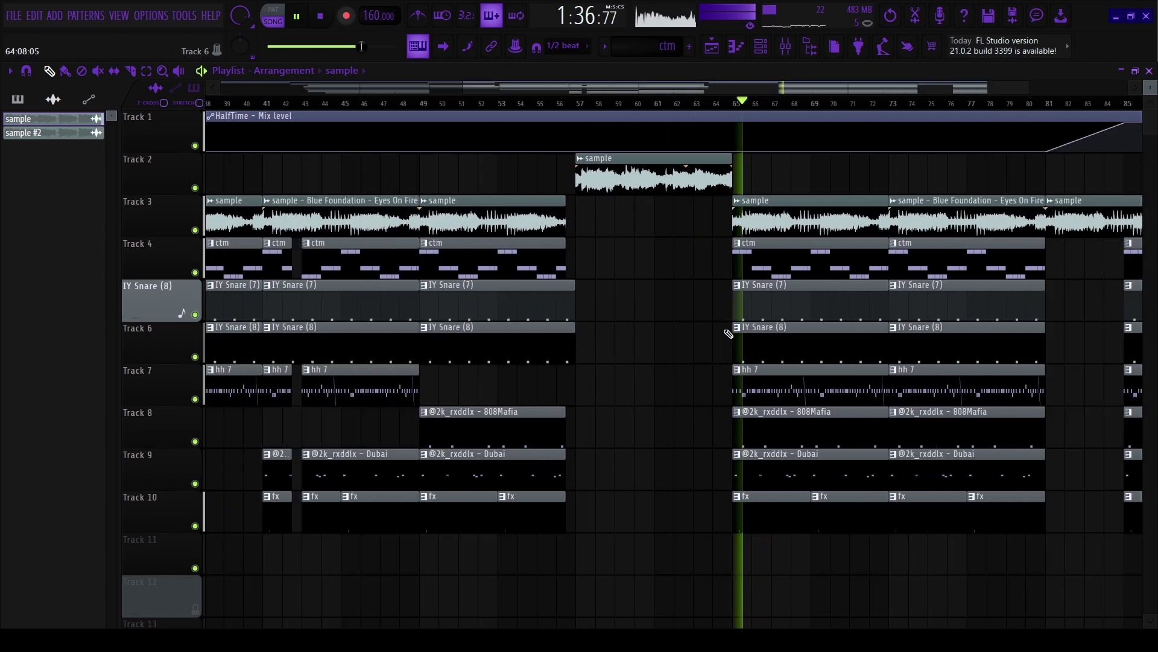
# Shorten the snare, hi-hat, percussion and fx clips on Tracks 5 to 10 to start at bar 67 and play the entry.
pyautogui.scroll(3, 598, 308)
pyautogui.moveTo(597, 307); pyautogui.dragTo(642, 520)
pyautogui.click(476, 104)
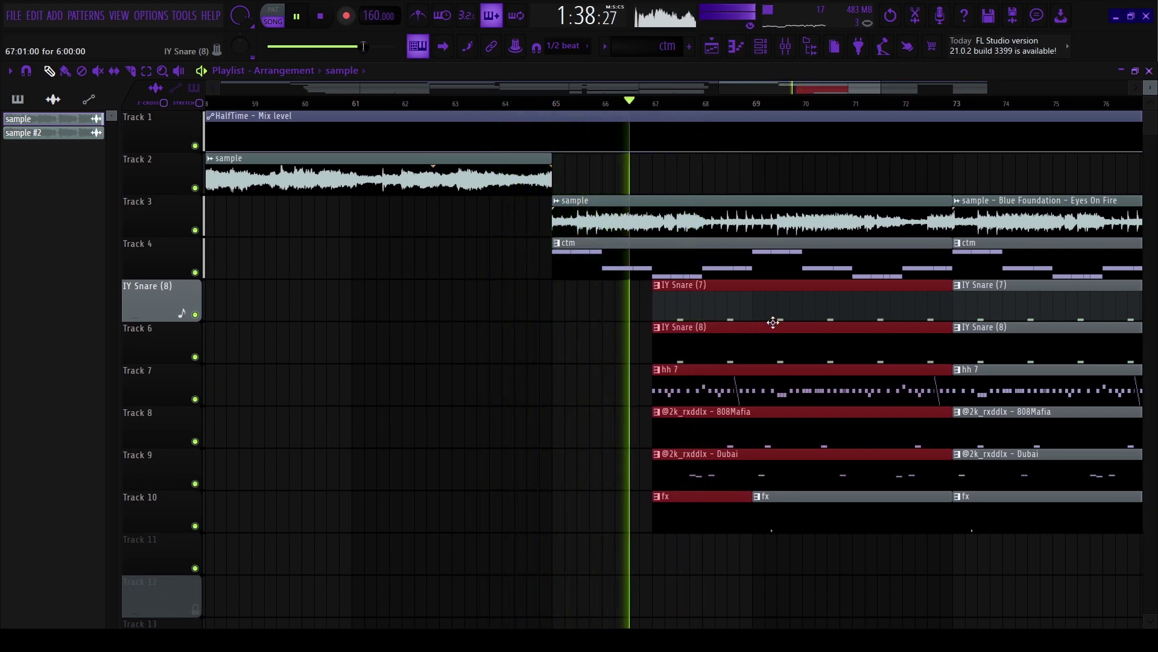
pyautogui.scroll(-3, 783, 331)
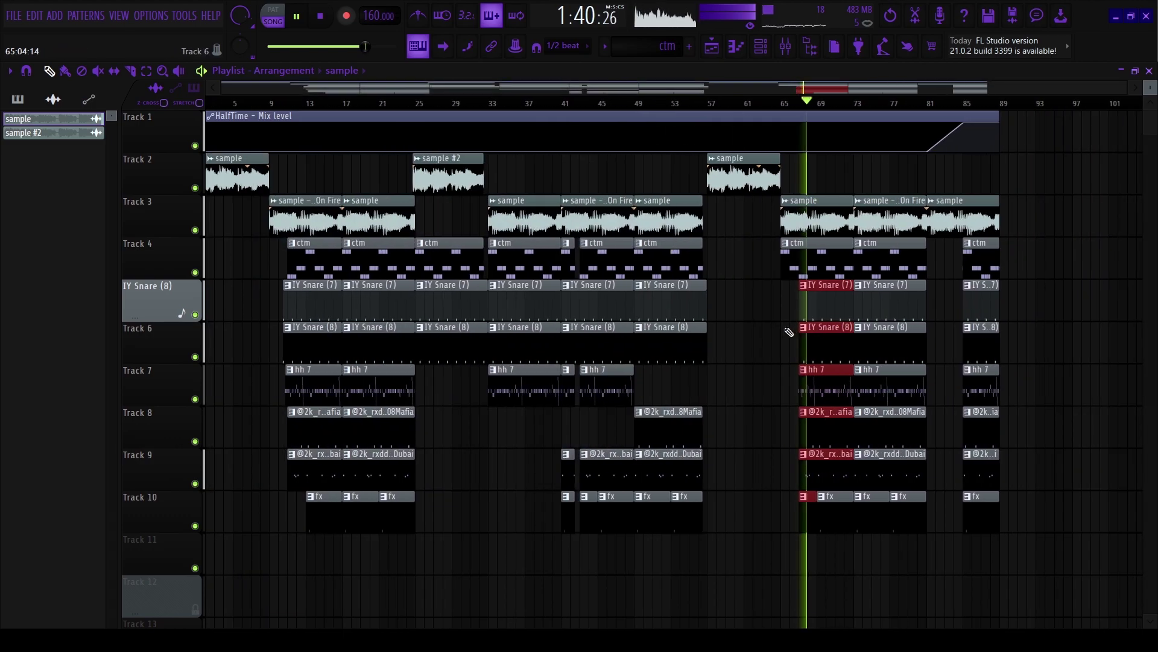
# Extend the IY Snare (8) clip to start half a bar before bar 67 and the hh 7 clip a quarter bar before it.
pyautogui.scroll(5, 762, 401)
pyautogui.scroll(1, 577, 352)
pyautogui.moveTo(608, 354); pyautogui.dragTo(593, 403)
pyautogui.keyDown('ctrl'); pyautogui.click(572, 410); pyautogui.keyUp('ctrl')
pyautogui.click(540, 112)
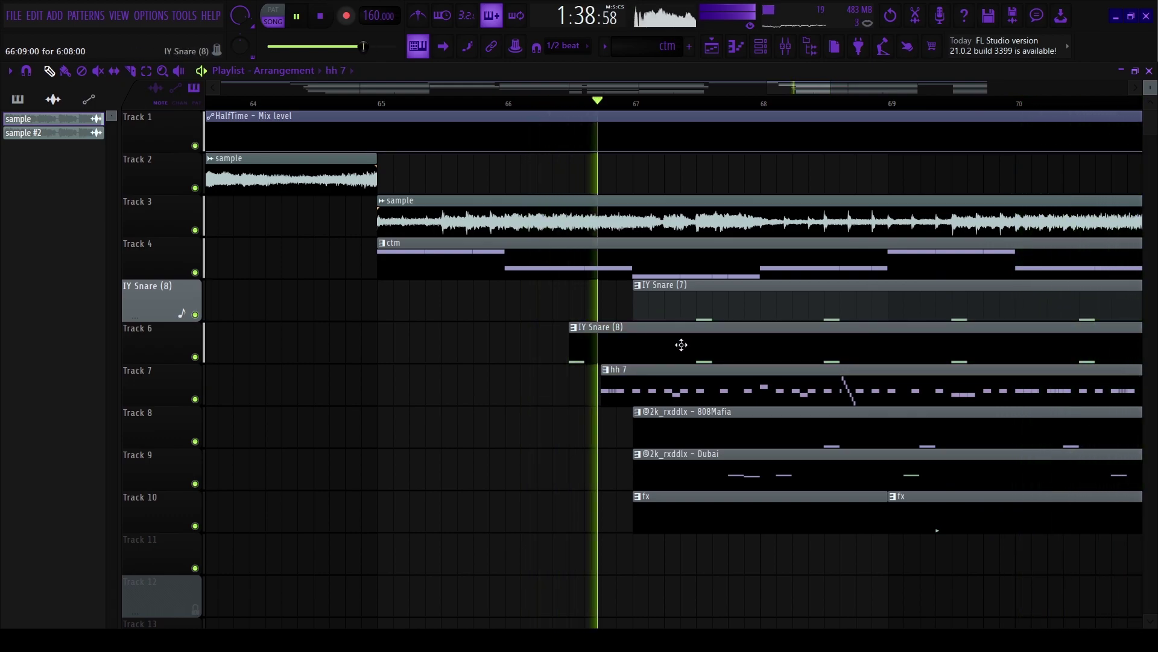
# Delete the drum and fx clips on Tracks 5 to 10 between bars 85 and 89.
pyautogui.scroll(-3, 682, 345)
pyautogui.scroll(-6, 674, 313)
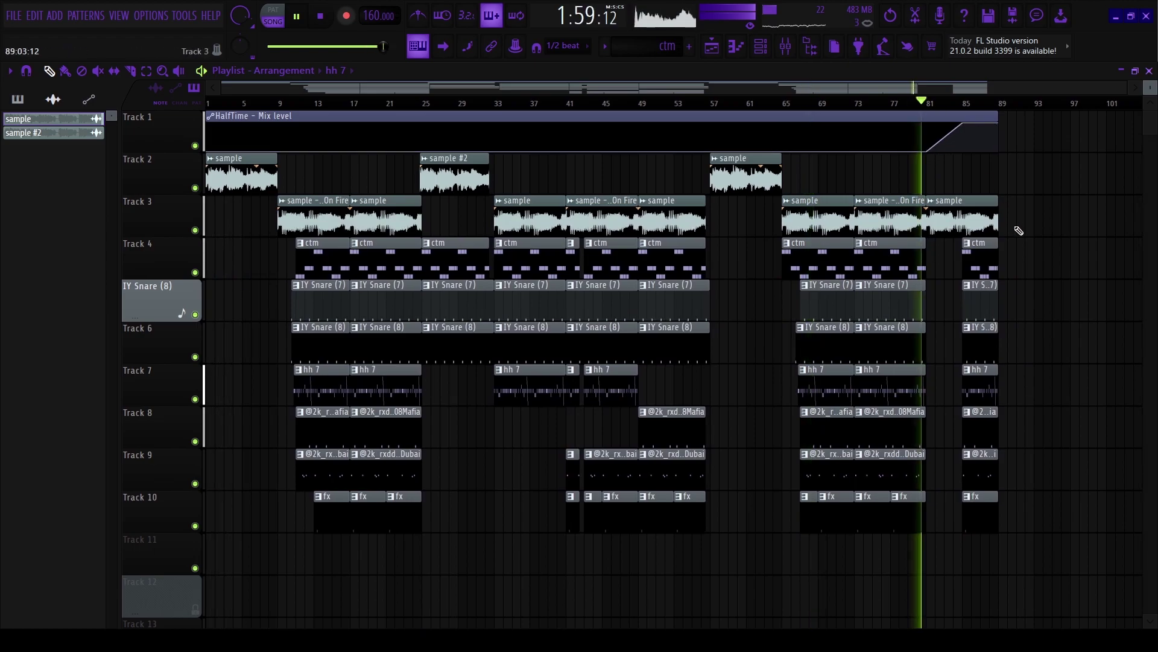
pyautogui.scroll(4, 1019, 232)
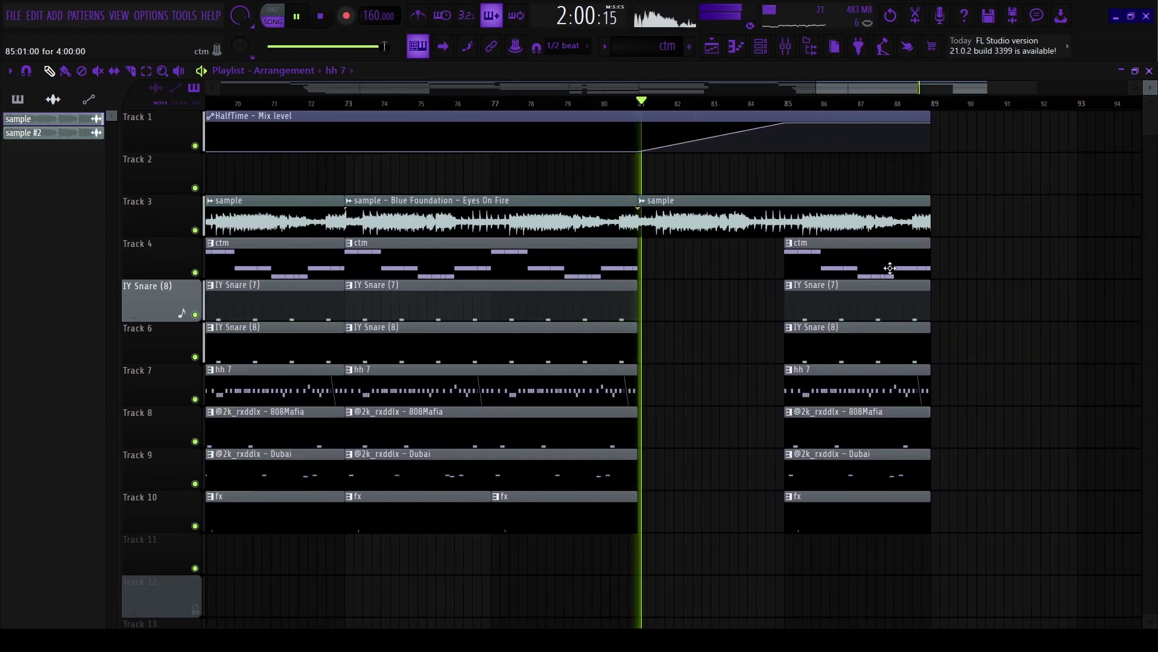
pyautogui.rightClick(888, 307)
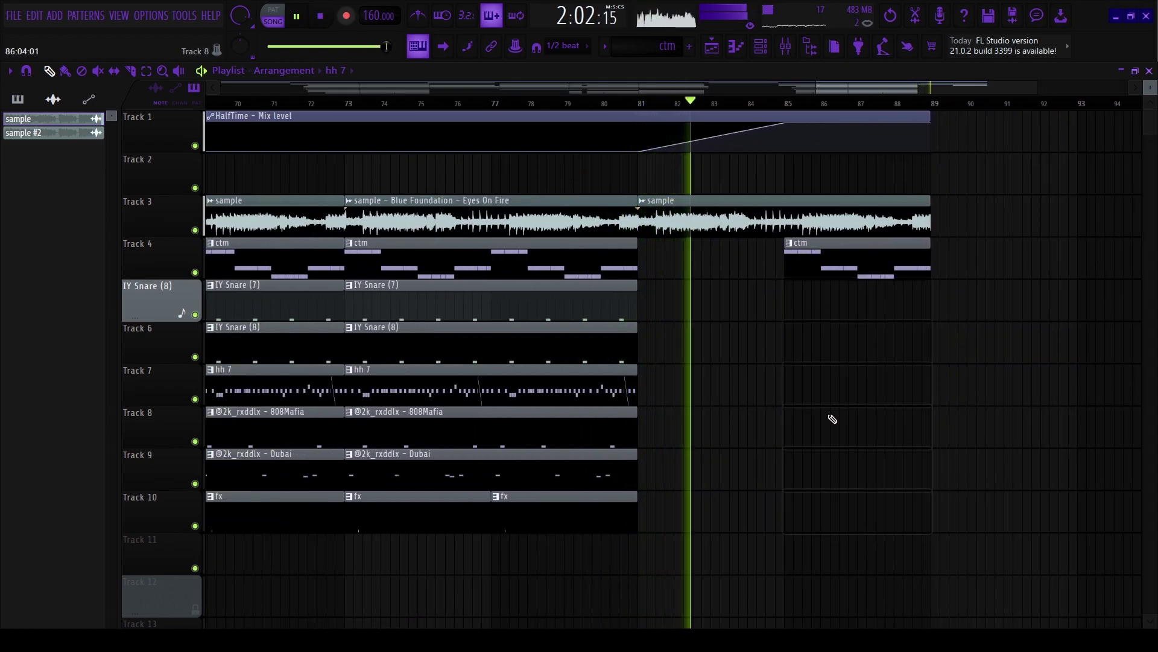
pyautogui.scroll(-4, 866, 347)
pyautogui.scroll(3, 1054, 311)
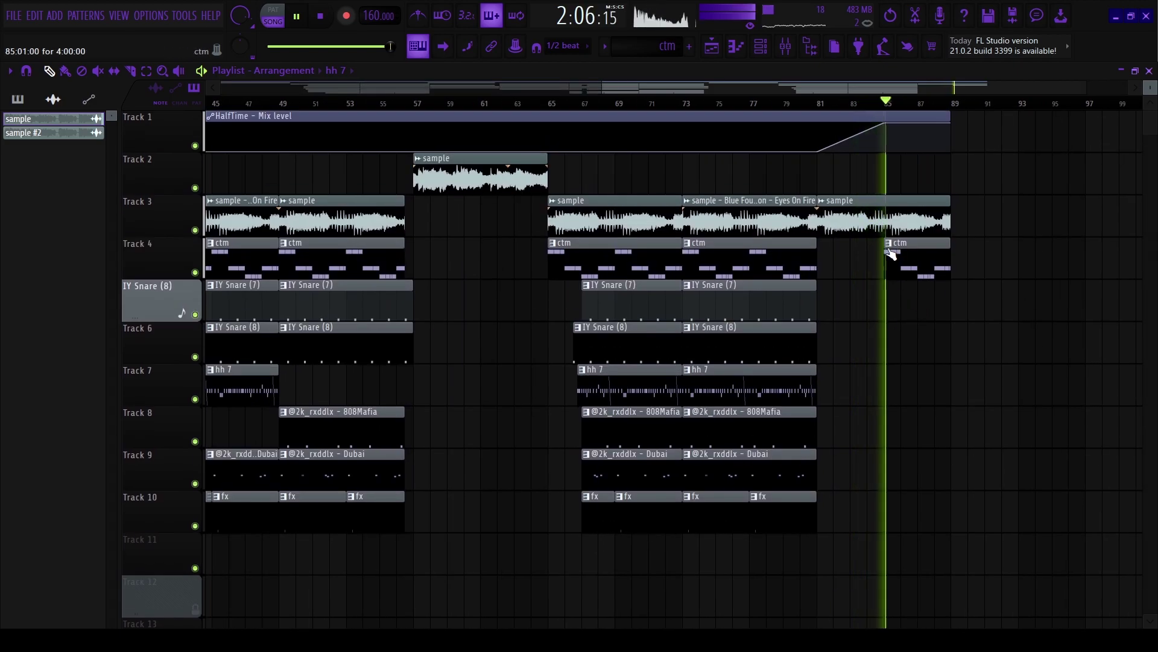
# Make the ctm clip at bar 85 a unique pattern and check its notes in the piano roll.
pyautogui.doubleClick(918, 250)
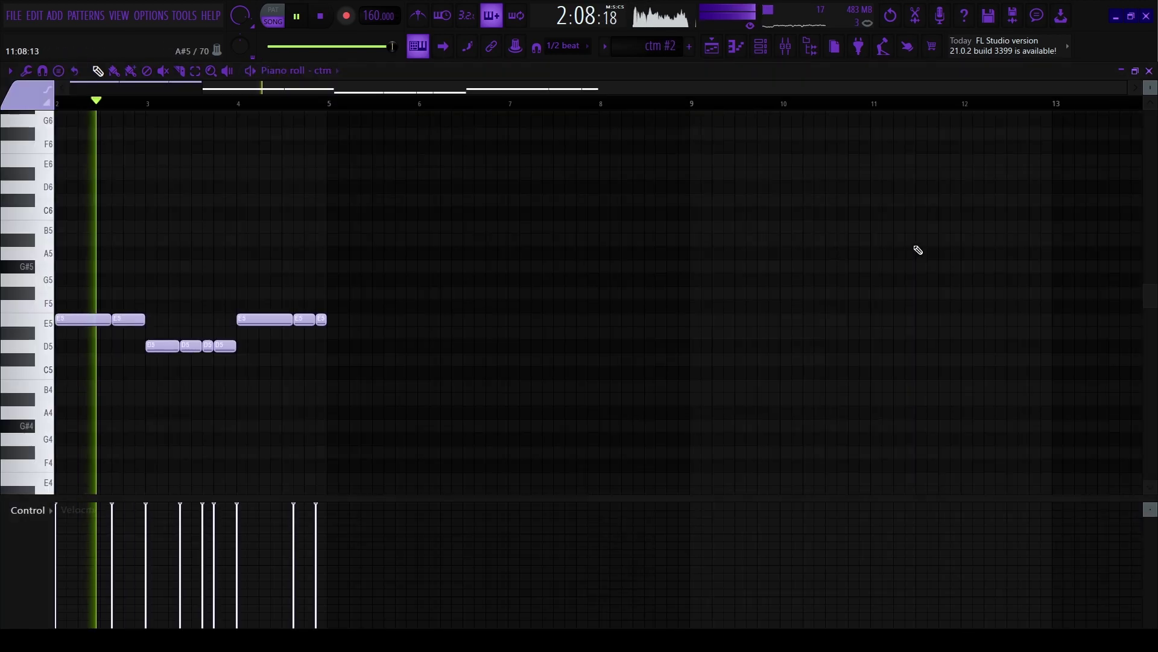
pyautogui.press('Escape')
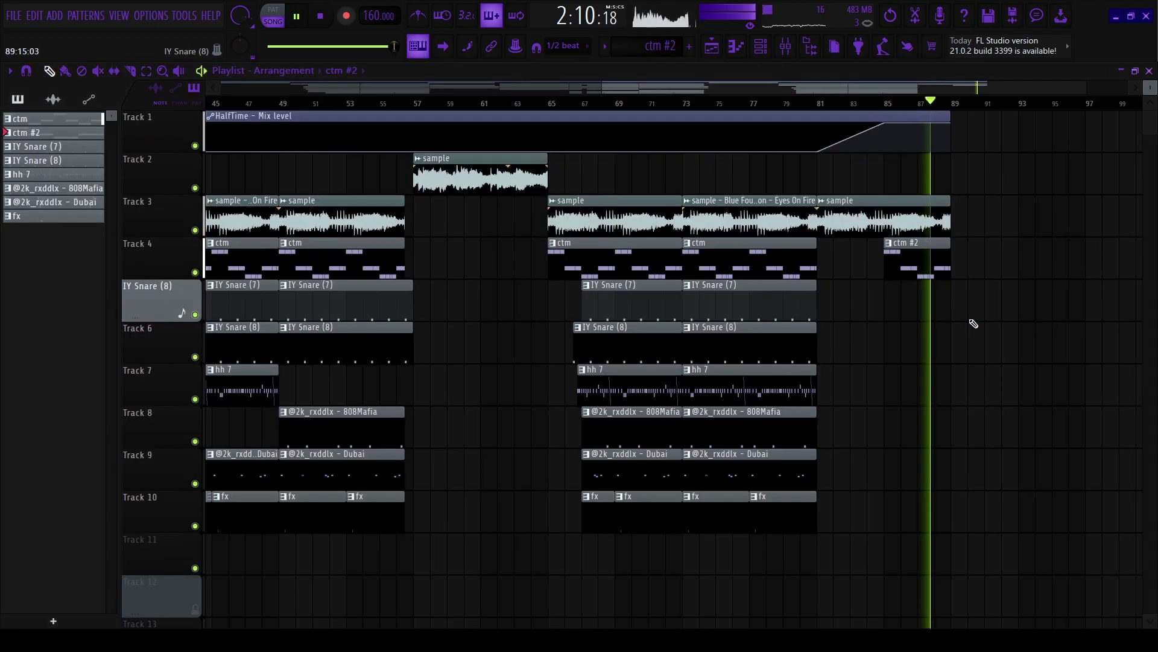
pyautogui.scroll(3, 966, 319)
pyautogui.scroll(-5, 967, 318)
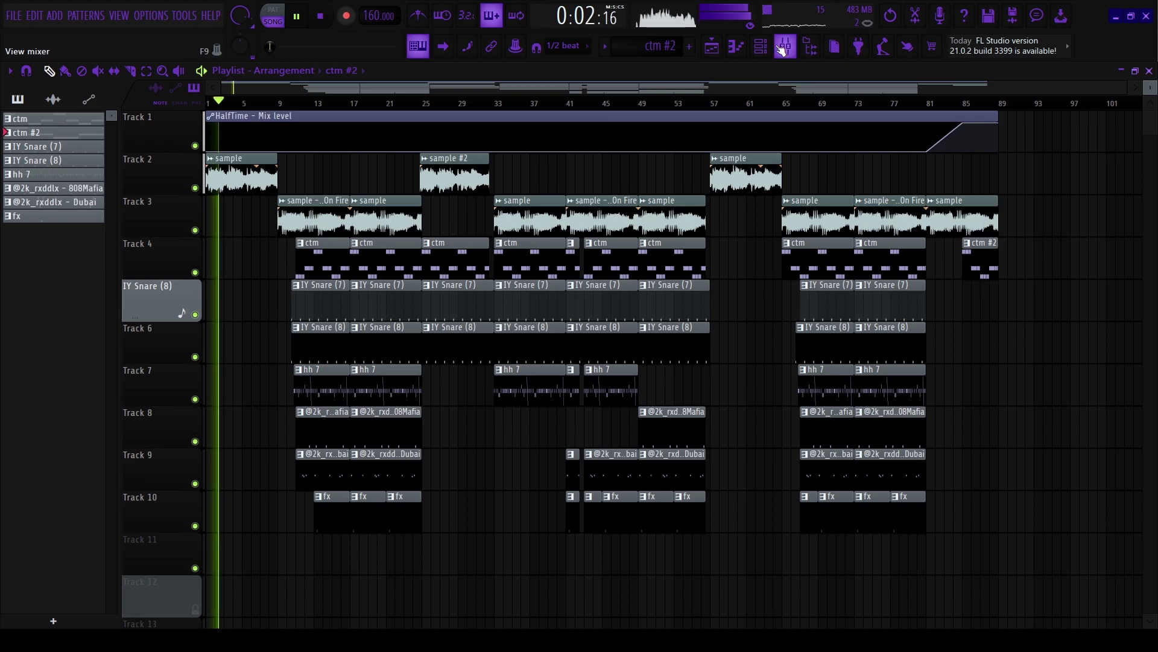
# Route the IY Snare (7) and IY Snare (8) channels to mixer track 3.
pyautogui.click(760, 46)
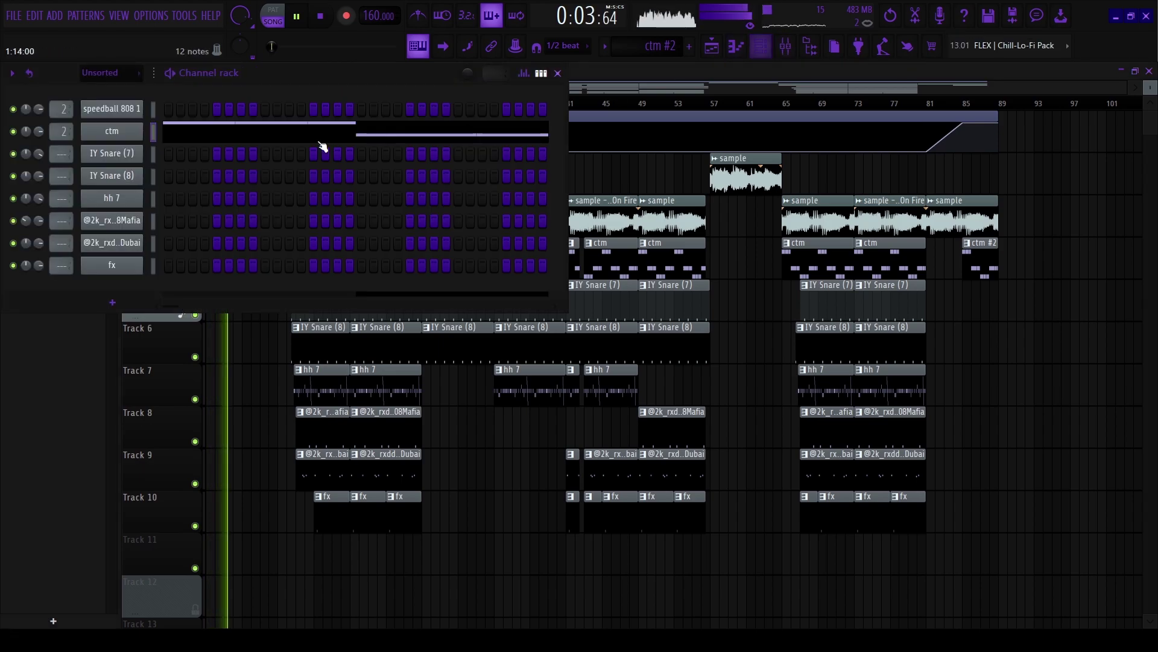
pyautogui.click(134, 159)
pyautogui.click(513, 262)
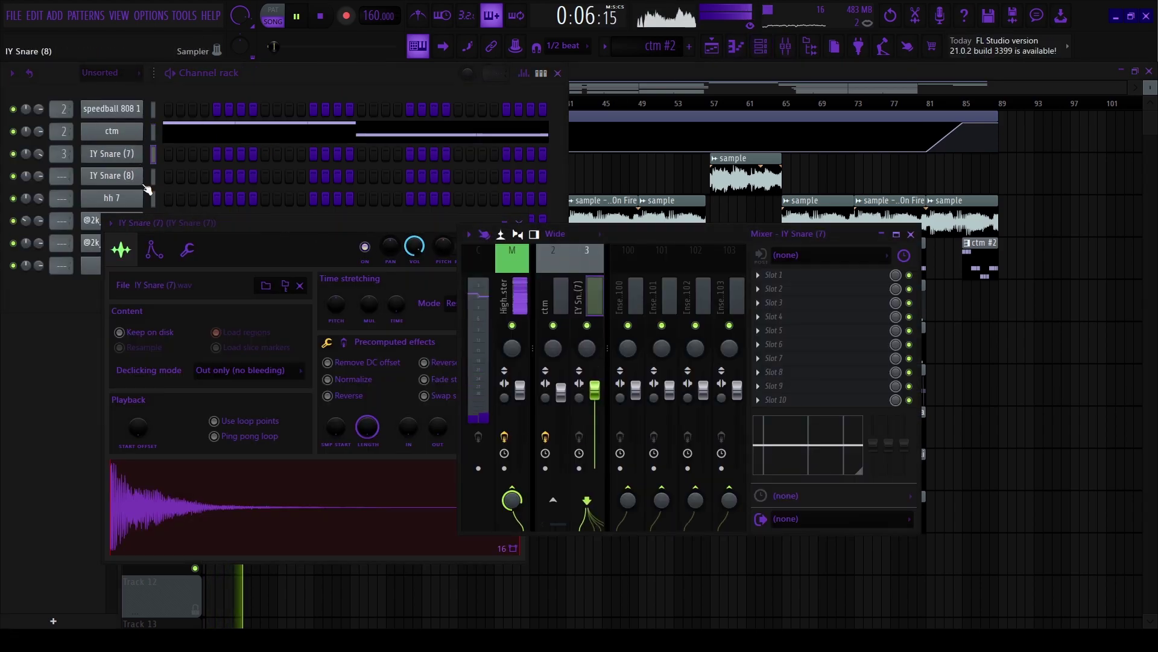
pyautogui.moveTo(60, 175); pyautogui.dragTo(61, 163)
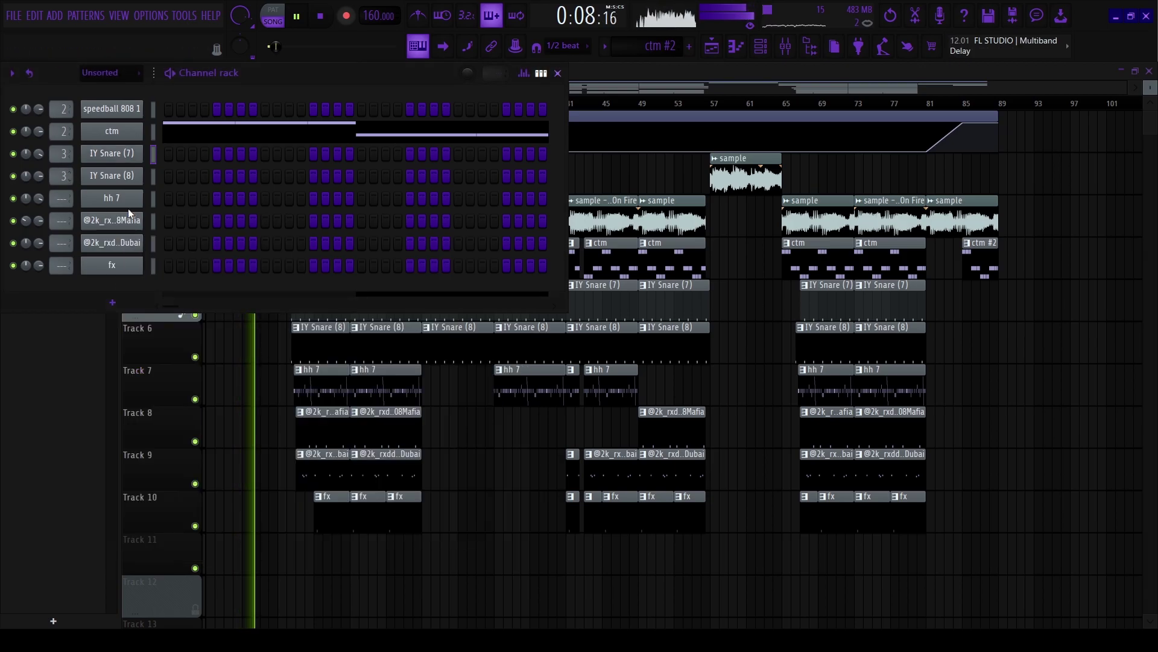
# Route the hh 7, 808Mafia, Dubai and fx channels to free mixer tracks.
pyautogui.click(128, 205)
pyautogui.click(121, 221)
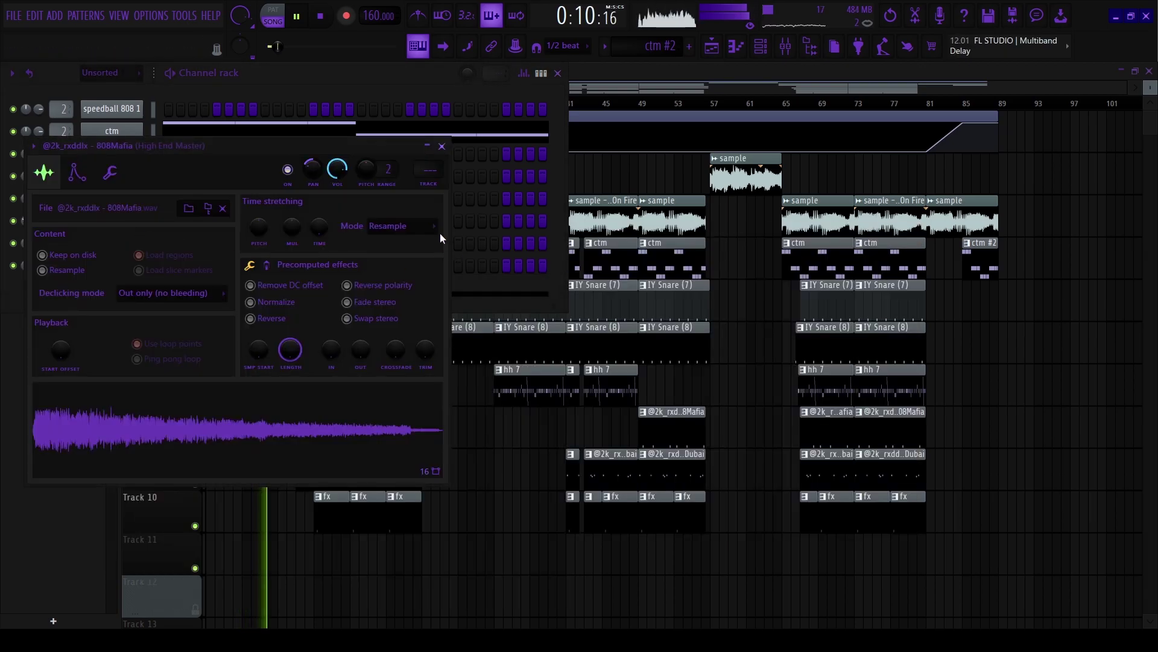
pyautogui.hotkey('ctrl', 'l')
pyautogui.press('Escape')
pyautogui.click(121, 242)
pyautogui.hotkey('ctrl', 'l')
pyautogui.press('Escape')
pyautogui.click(110, 266)
pyautogui.hotkey('ctrl', 'l')
pyautogui.press('Escape')
pyautogui.press('Escape')
pyautogui.press('Escape')
# Stop playback, create a new pattern and place its clip at bar 9 on the enabled Track 12.
pyautogui.scroll(3, 292, 460)
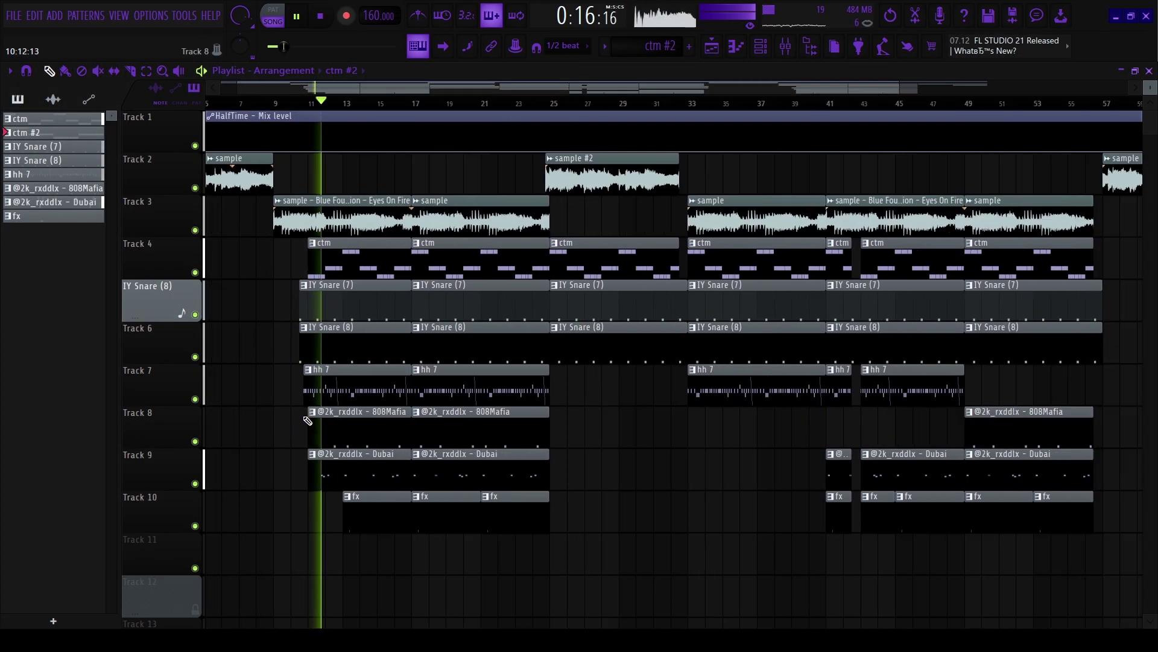
pyautogui.scroll(6, 370, 400)
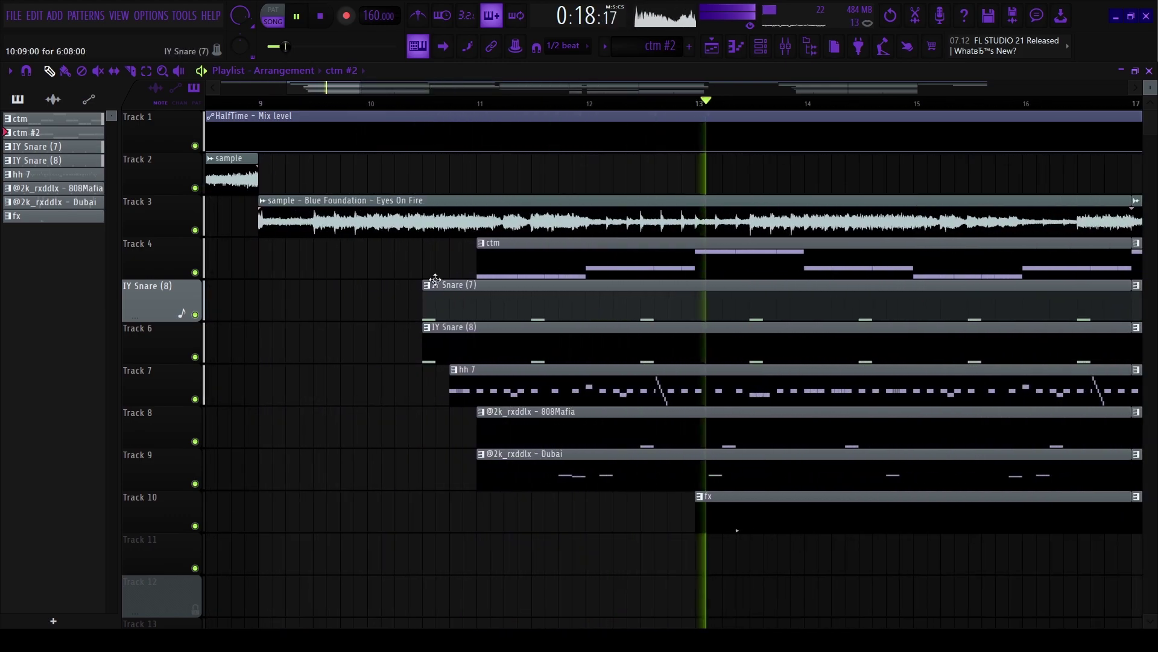
pyautogui.press('space')
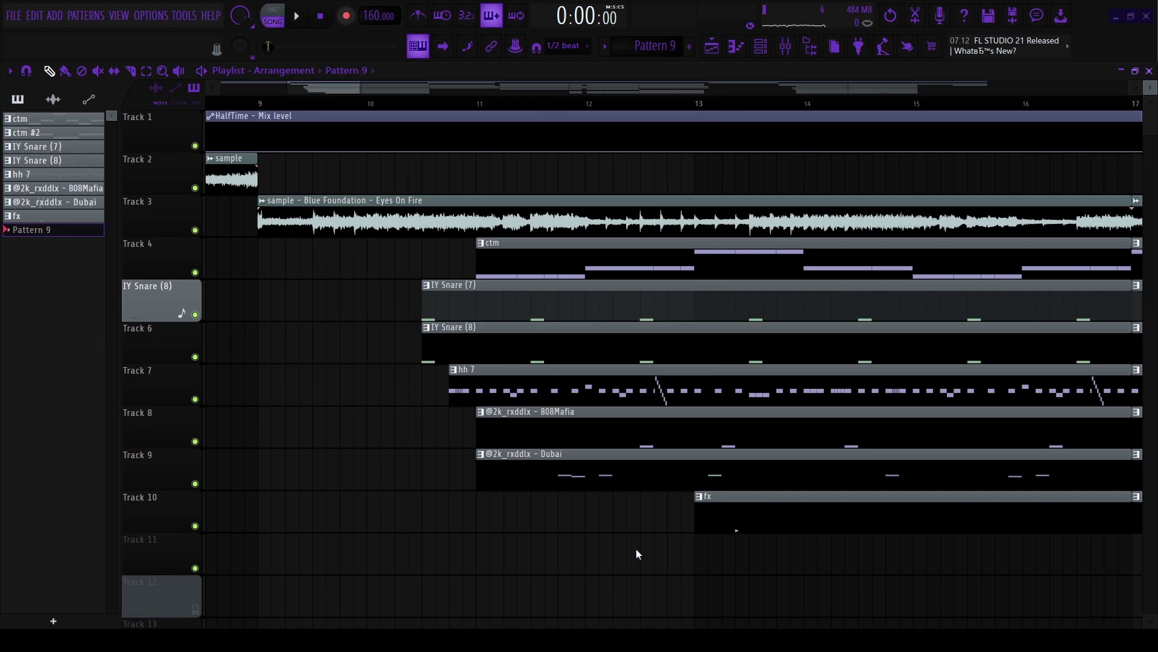
pyautogui.click(196, 610)
pyautogui.scroll(-5, 304, 594)
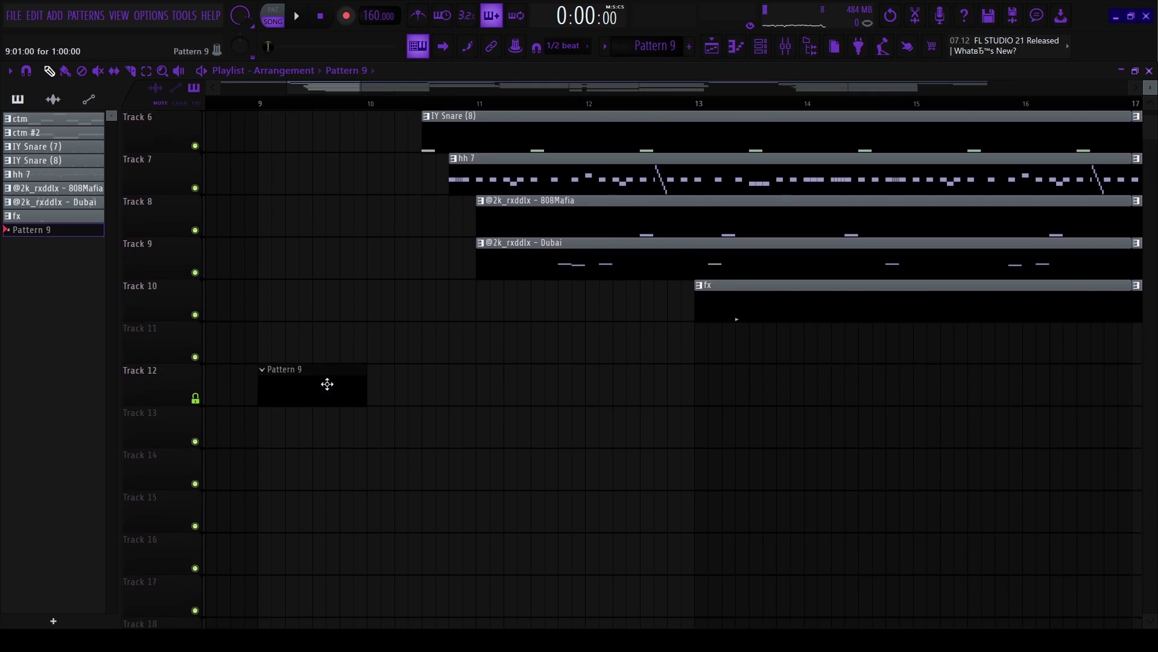
# Open the new pattern's piano roll for the Dubai channel and add three C5 notes at half-beat spacing from the start.
pyautogui.click(739, 49)
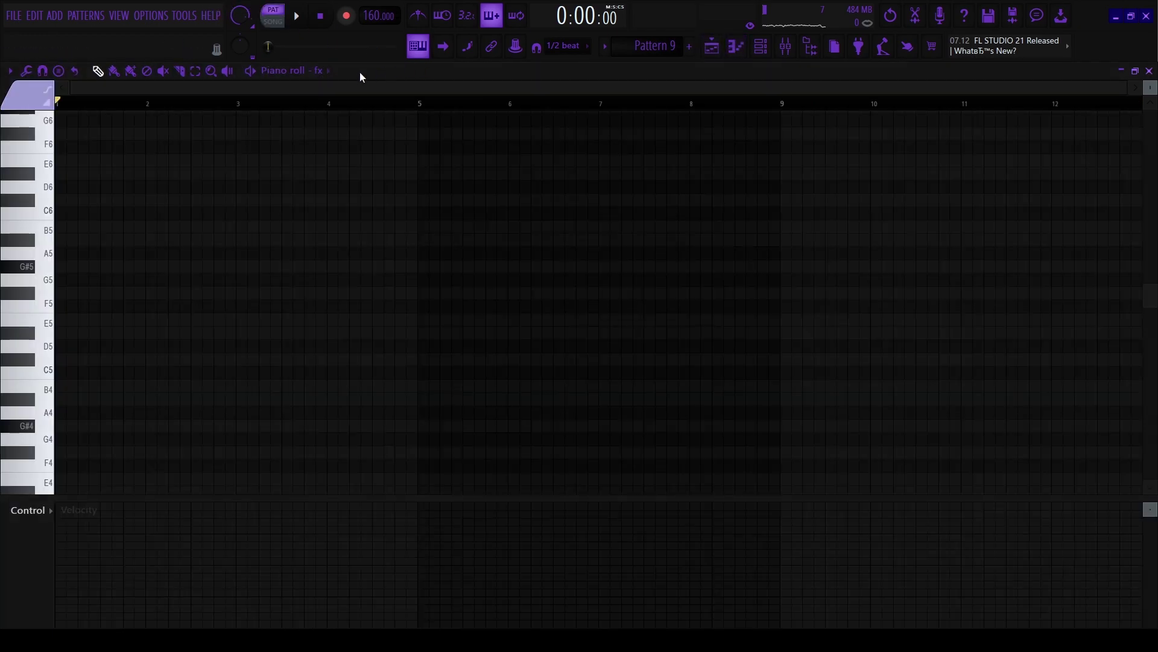
pyautogui.click(421, 242)
pyautogui.moveTo(61, 398); pyautogui.dragTo(36, 436)
pyautogui.keyDown('ctrl'); pyautogui.scroll(4, 60, 388); pyautogui.keyUp('ctrl')
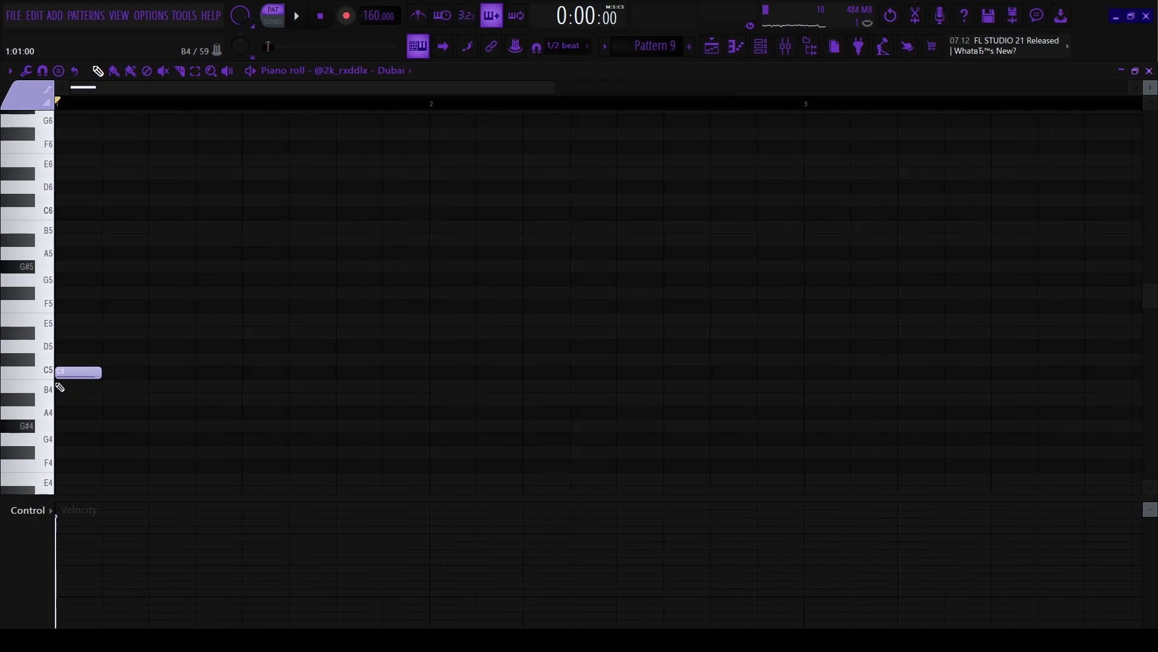
pyautogui.press('space')
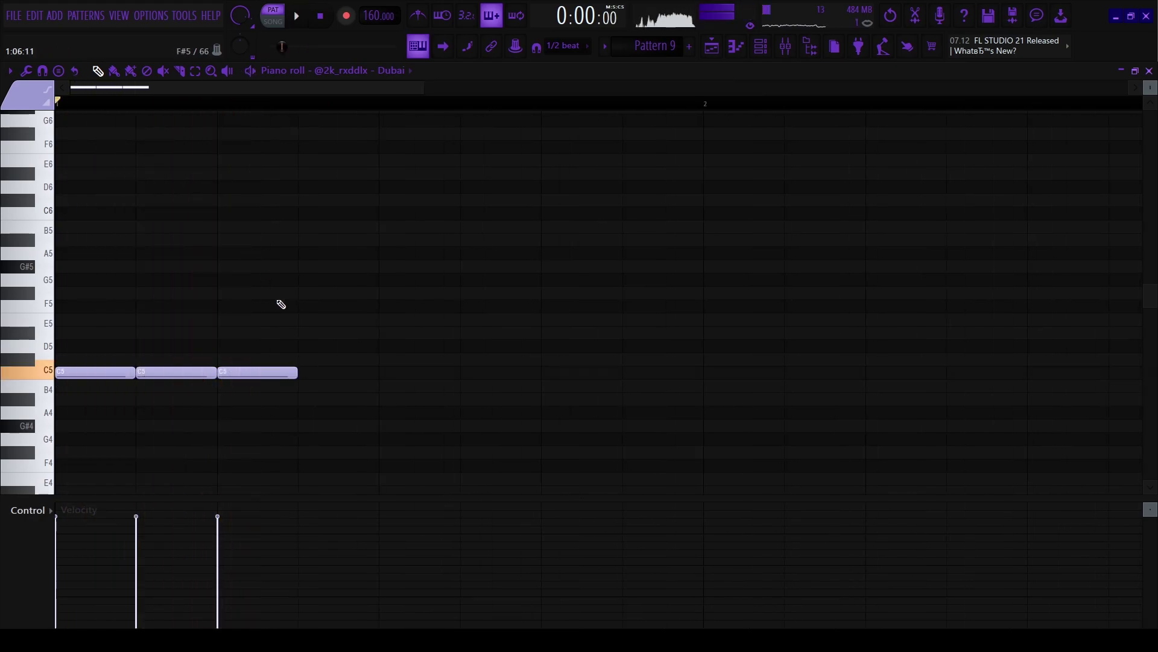
# Rework the three C5 notes to quarter-beat lengths and quarter-beat spacing and preview them.
pyautogui.rightClick(266, 372)
pyautogui.rightClick(199, 372)
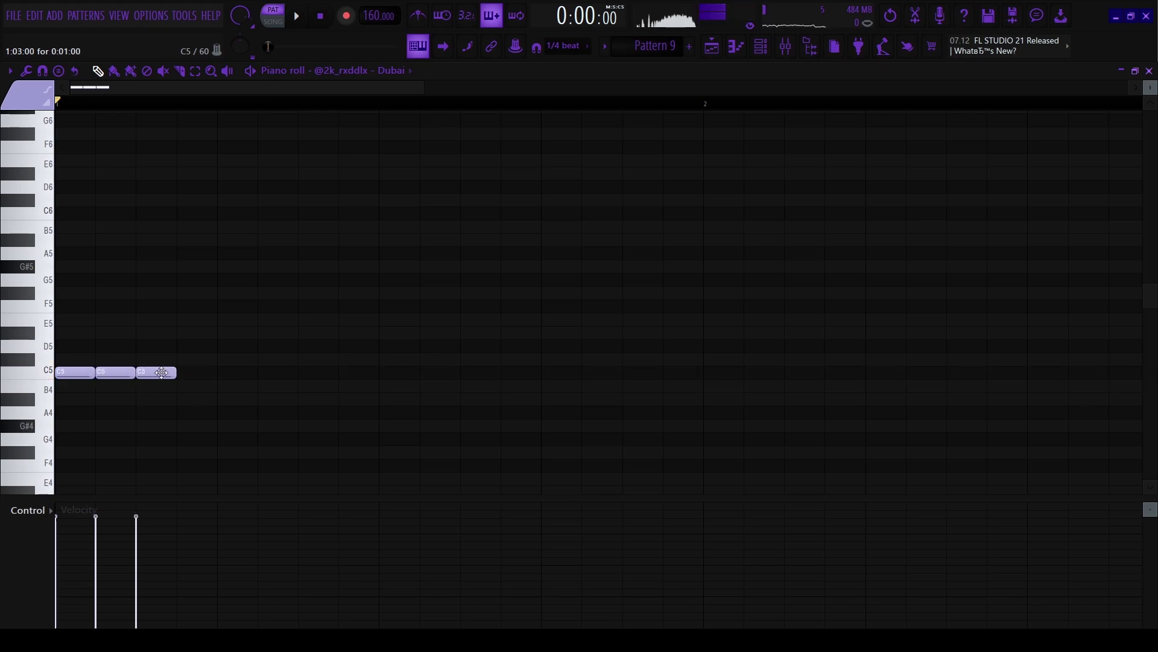
pyautogui.click(193, 373)
pyautogui.press('space')
pyautogui.press('space')
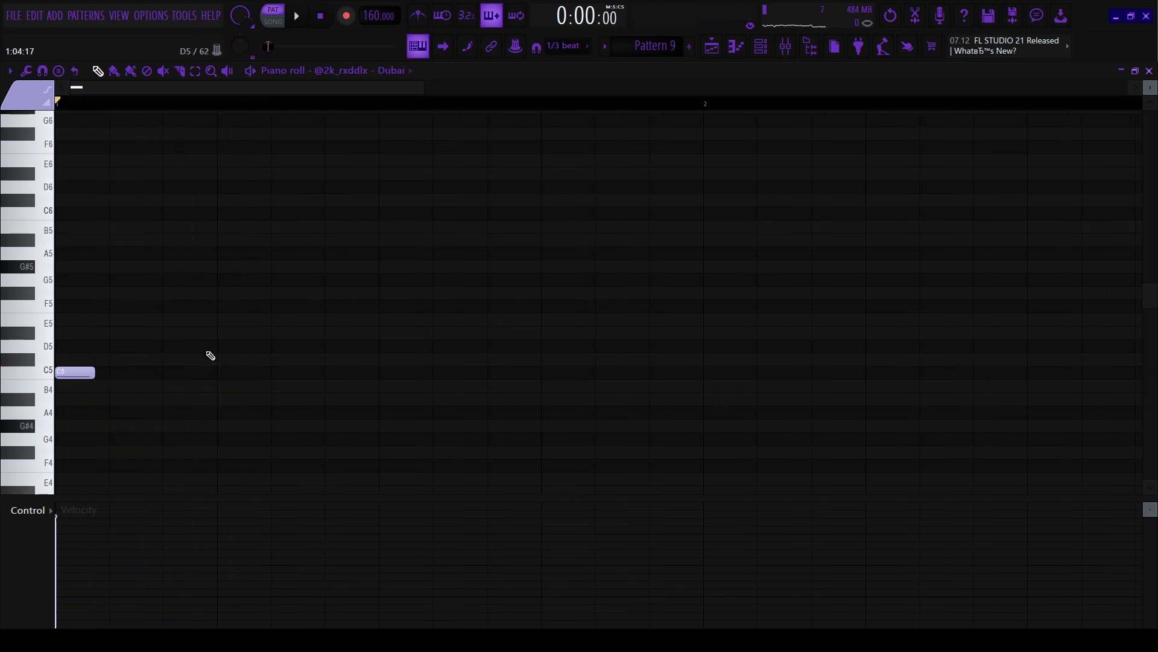
# Using 1/3 beat snap, replace the second and third C5 notes at third-of-a-beat spacing and preview the rhythm.
pyautogui.click(124, 372)
pyautogui.click(172, 372)
pyautogui.press('space')
pyautogui.press('space')
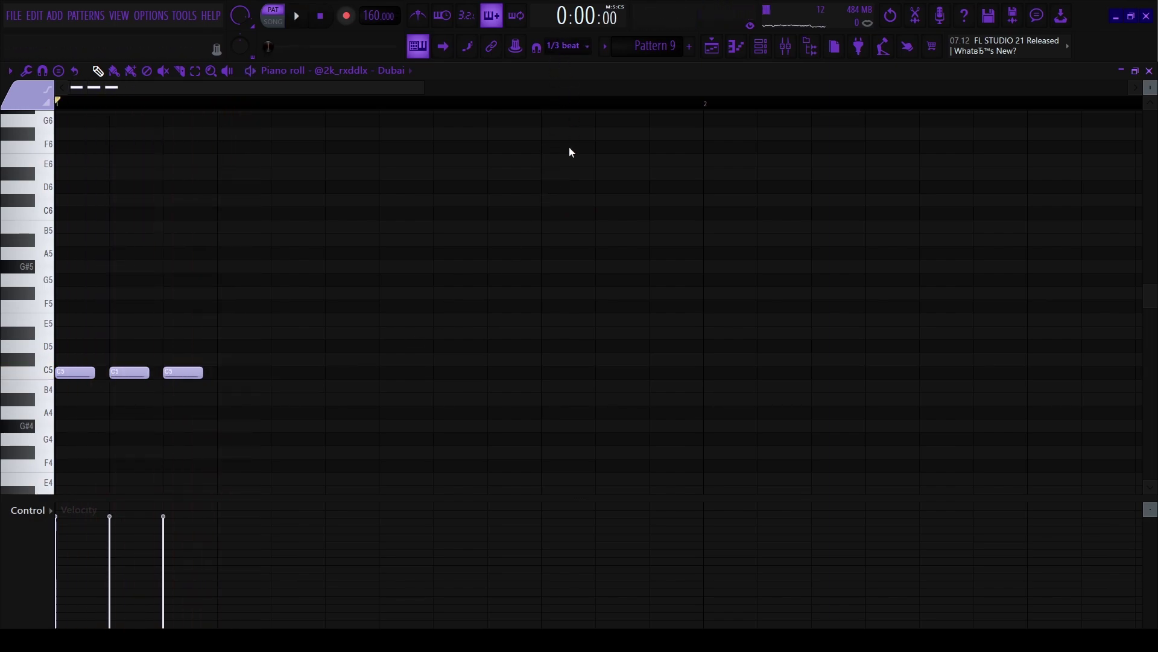
# Using 1/2 beat snap, continue the C5 rhythm with notes at 1:05 and 1:07, a four-note roll at 1:09 and a longer note at 1:11.
pyautogui.click(555, 211)
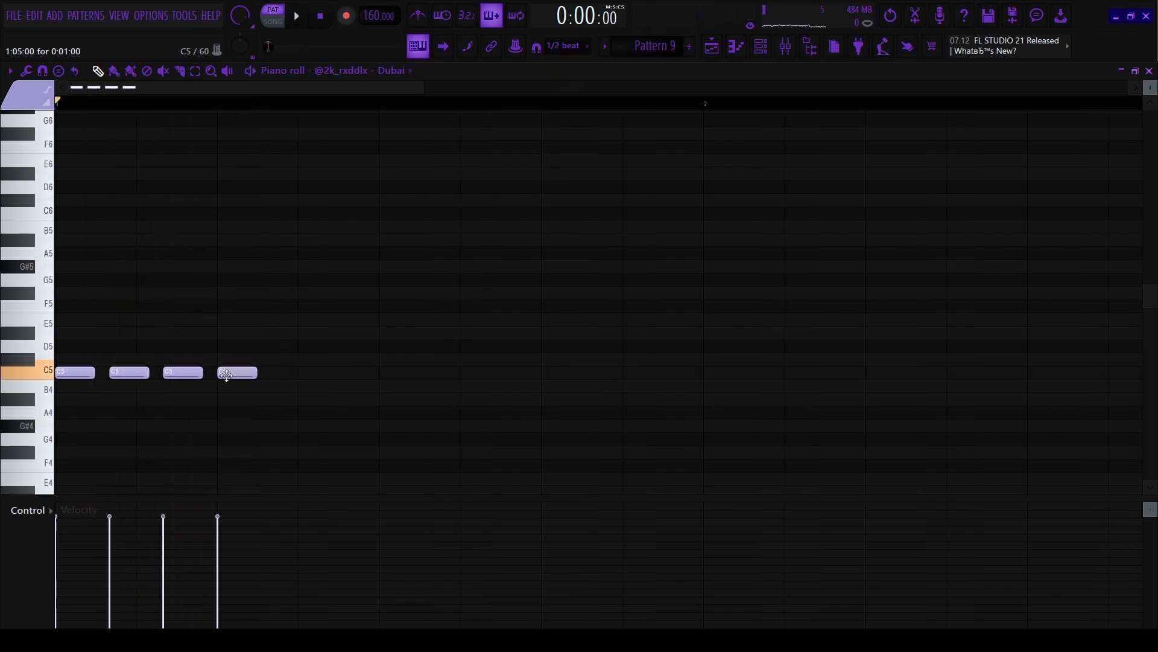
pyautogui.press('space')
pyautogui.press('space')
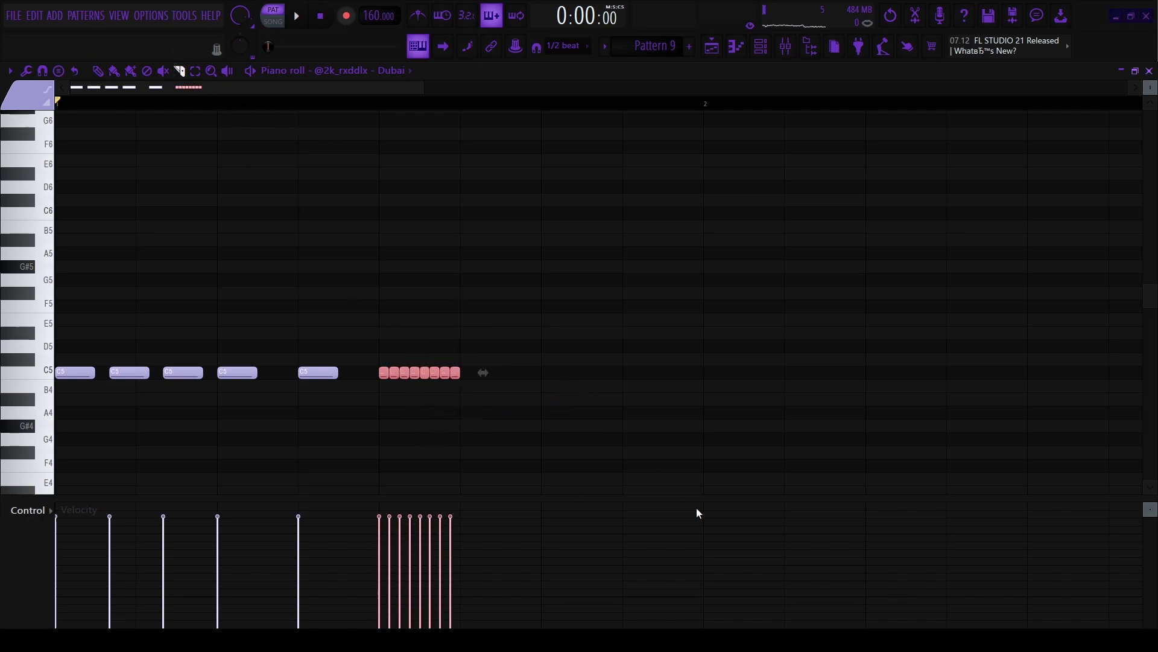
pyautogui.rightClick(457, 373)
pyautogui.click(476, 372)
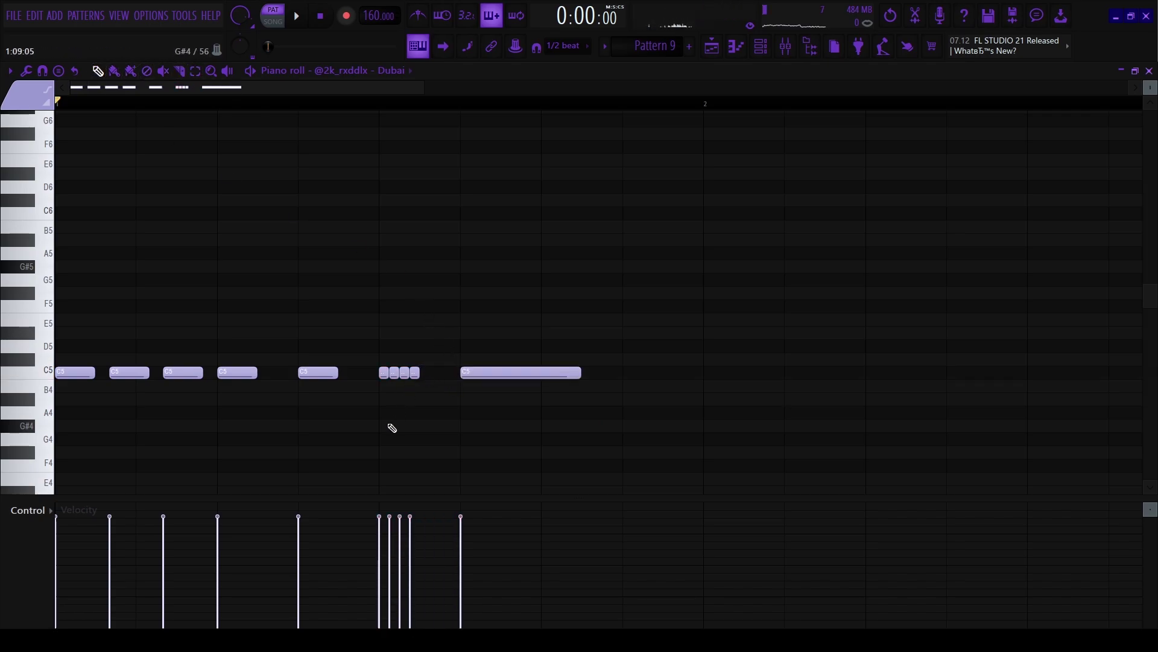
# Alternate the pan of the Dubai notes left and right, sweep the roll left to right, and preview the pattern.
pyautogui.click(52, 537)
pyautogui.click(67, 611)
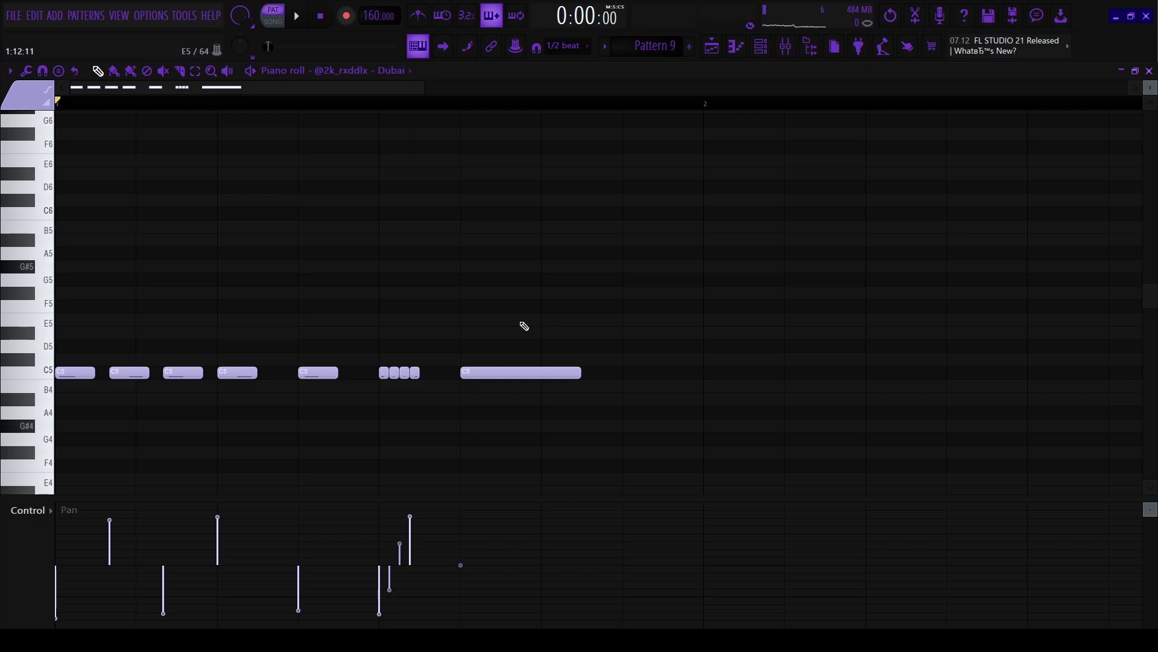
pyautogui.press('space')
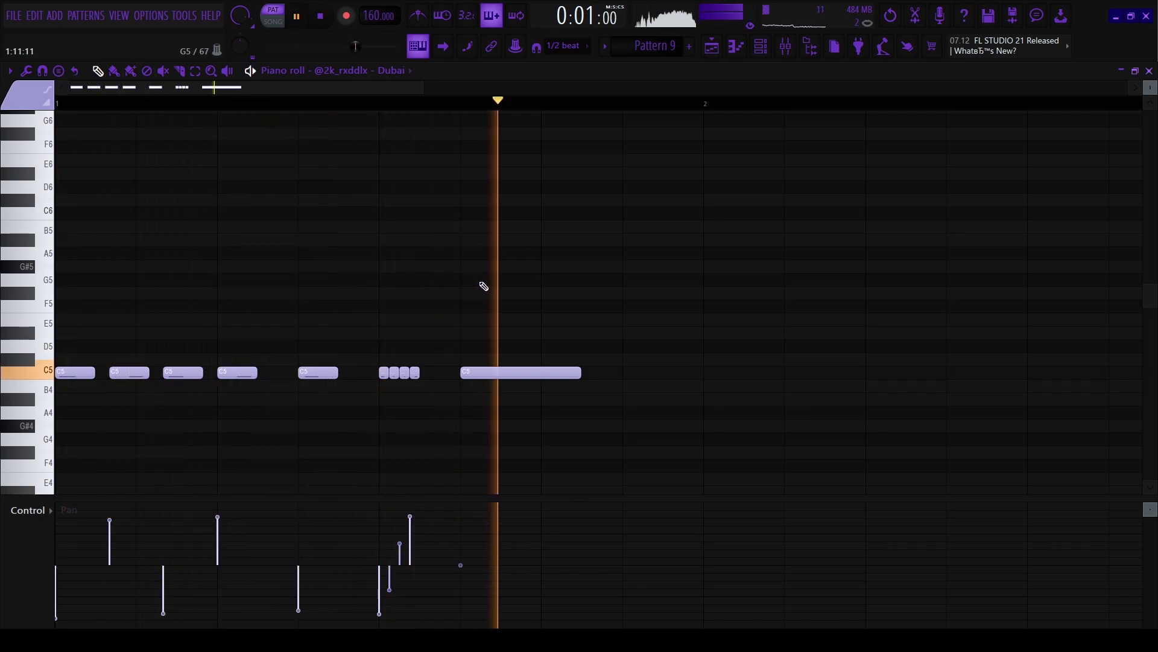
# Add two three-step C5 notes at 1:13 and 1:15 after the long Dubai note, centre their pan, and preview the pattern.
pyautogui.press('space')
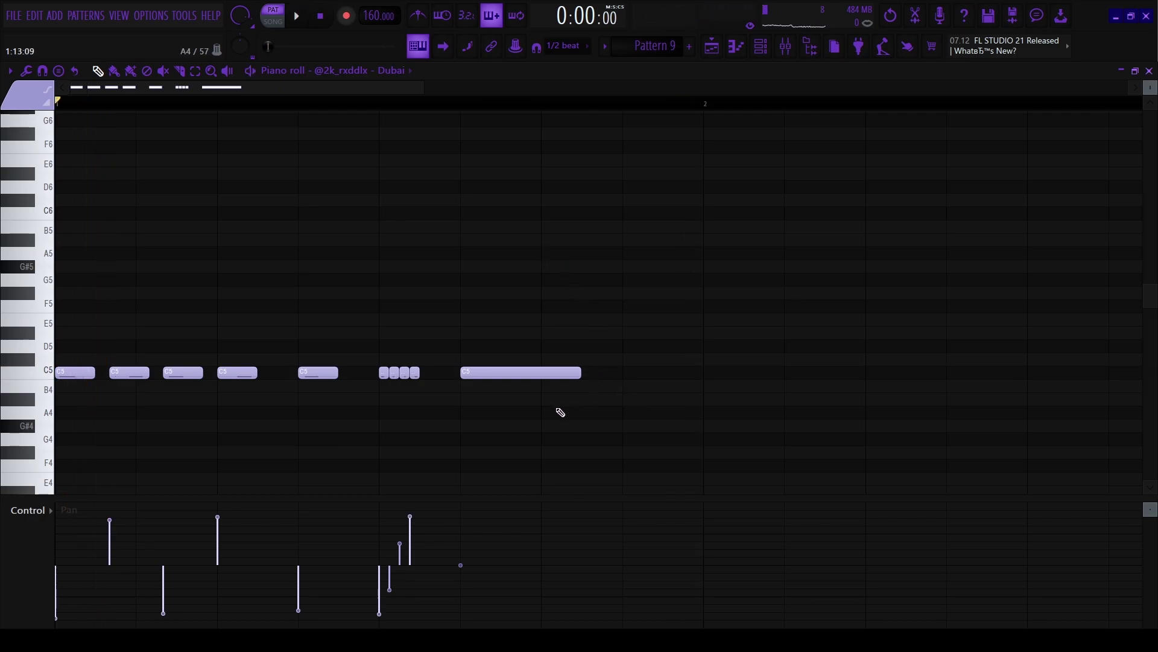
pyautogui.click(546, 372)
pyautogui.moveTo(659, 389); pyautogui.dragTo(659, 372)
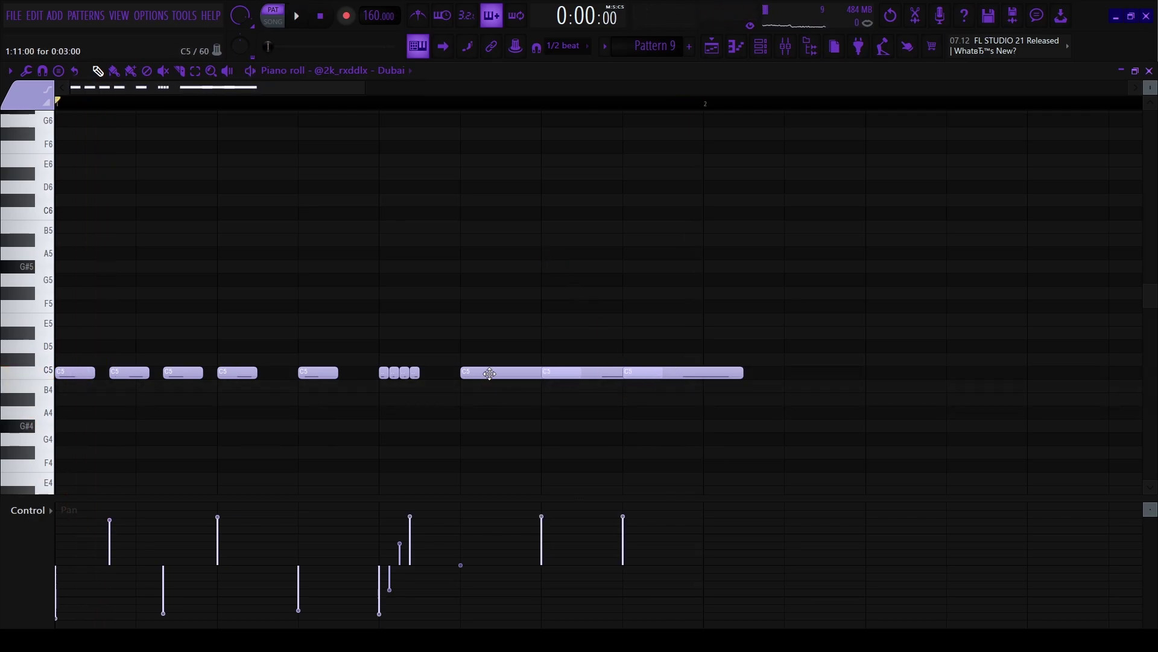
pyautogui.rightClick(625, 377)
pyautogui.click(550, 365)
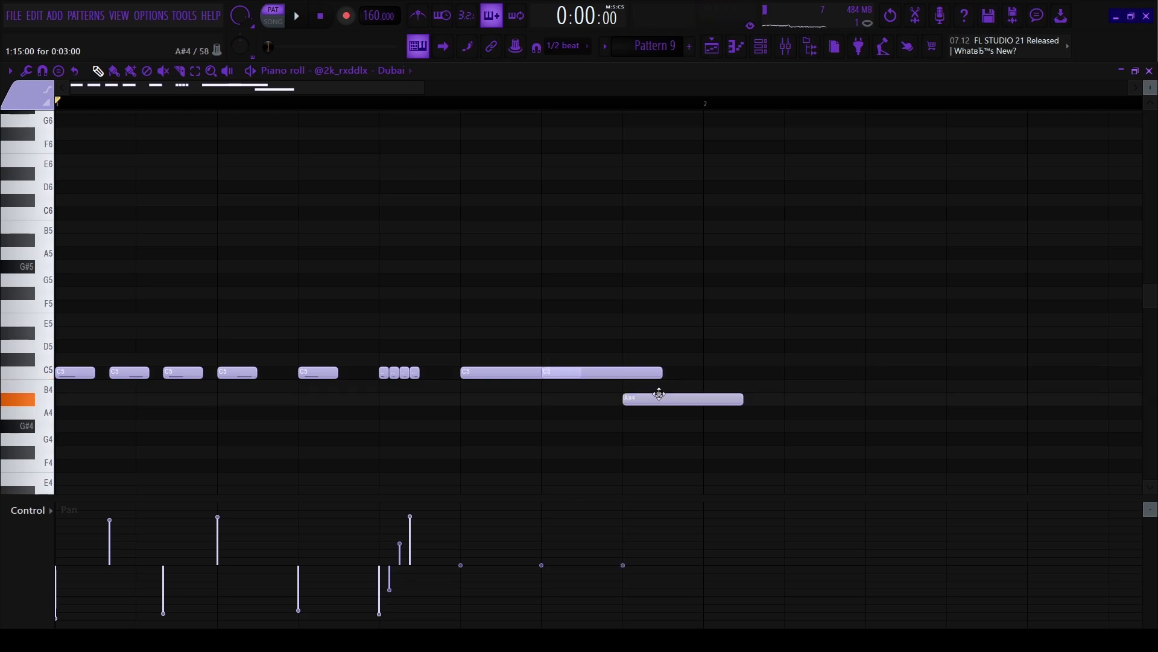
pyautogui.moveTo(660, 394); pyautogui.dragTo(705, 371)
pyautogui.press('space')
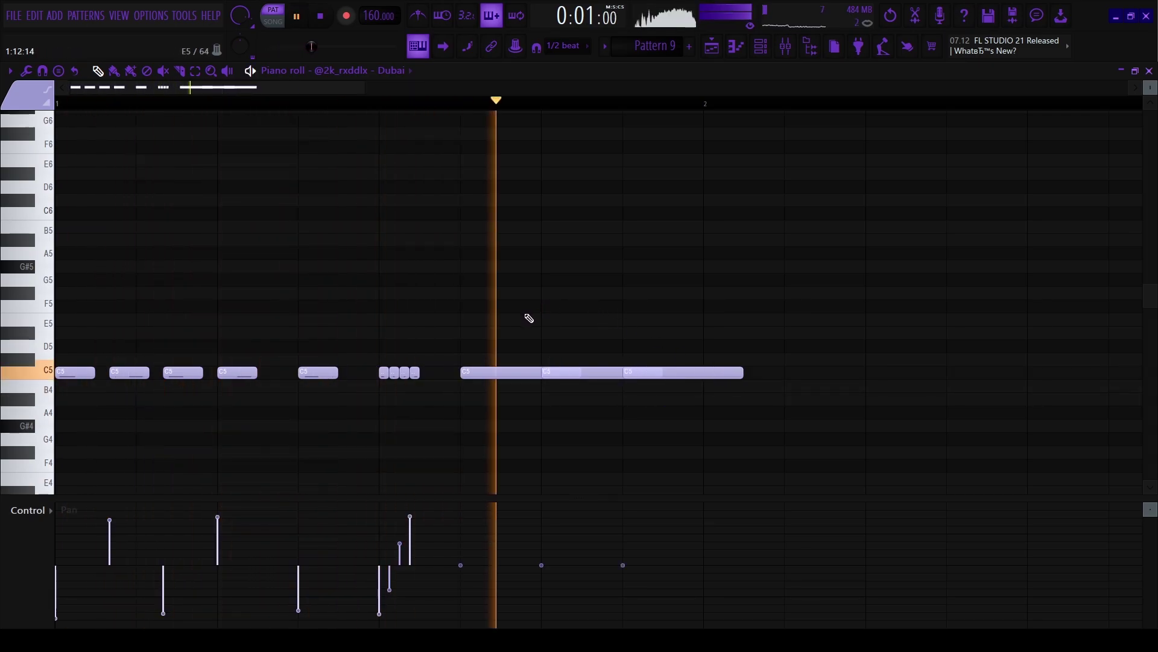
pyautogui.press('space')
# Place Pattern 9 at bar 10 in the playlist, shorten it to one bar, and move it up to Track 11.
pyautogui.press('F5')
pyautogui.moveTo(323, 373); pyautogui.dragTo(396, 388)
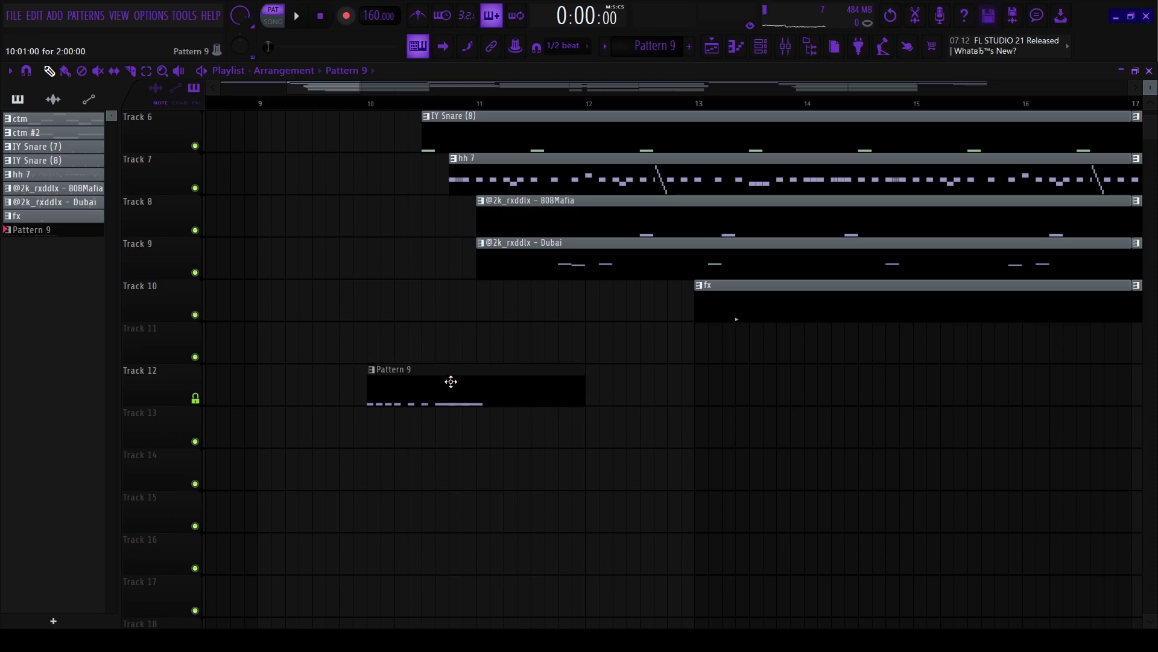
pyautogui.click(307, 108)
pyautogui.scroll(2, 422, 302)
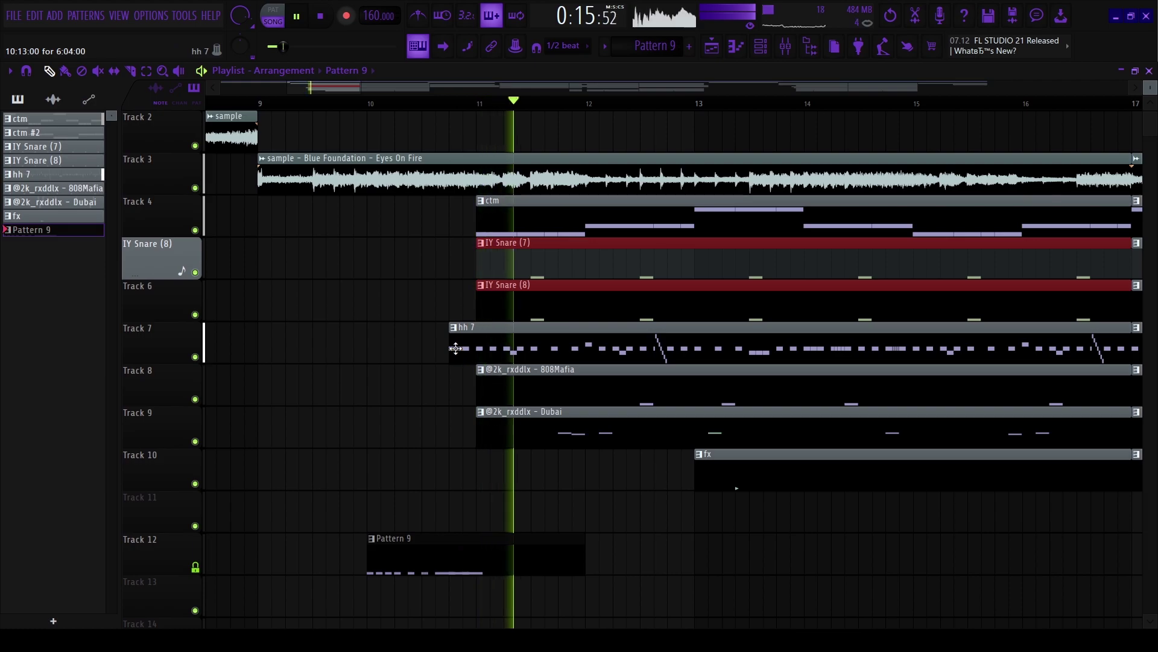
pyautogui.scroll(-2, 424, 513)
pyautogui.scroll(2, 474, 572)
pyautogui.moveTo(544, 549); pyautogui.dragTo(444, 543)
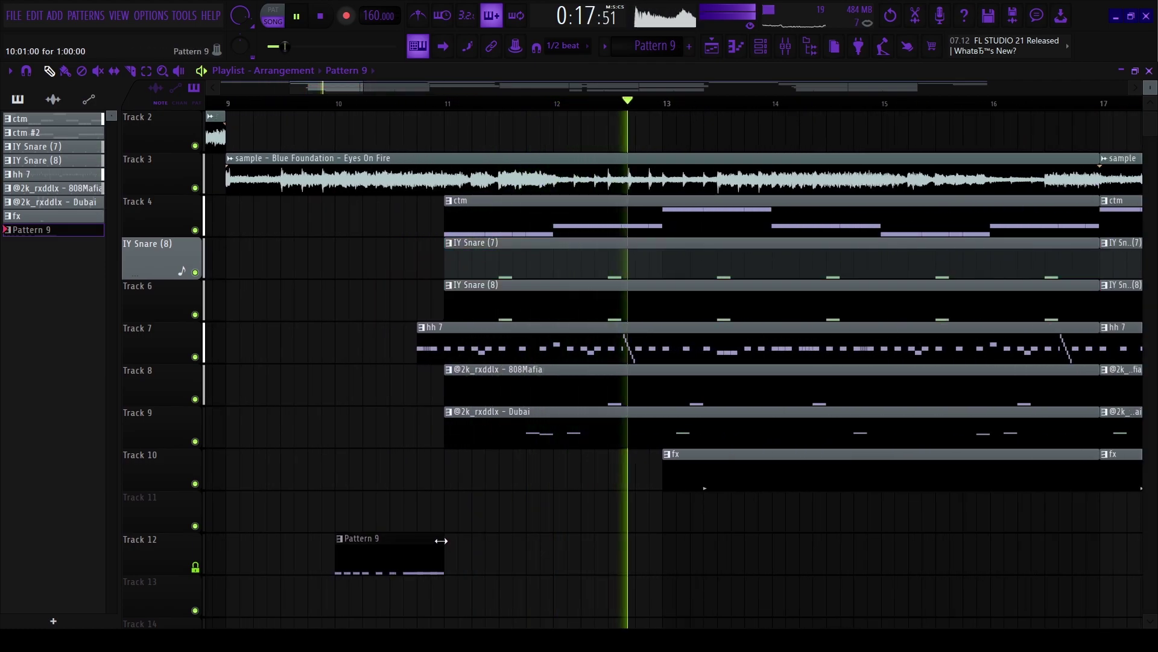
pyautogui.scroll(-4, 290, 425)
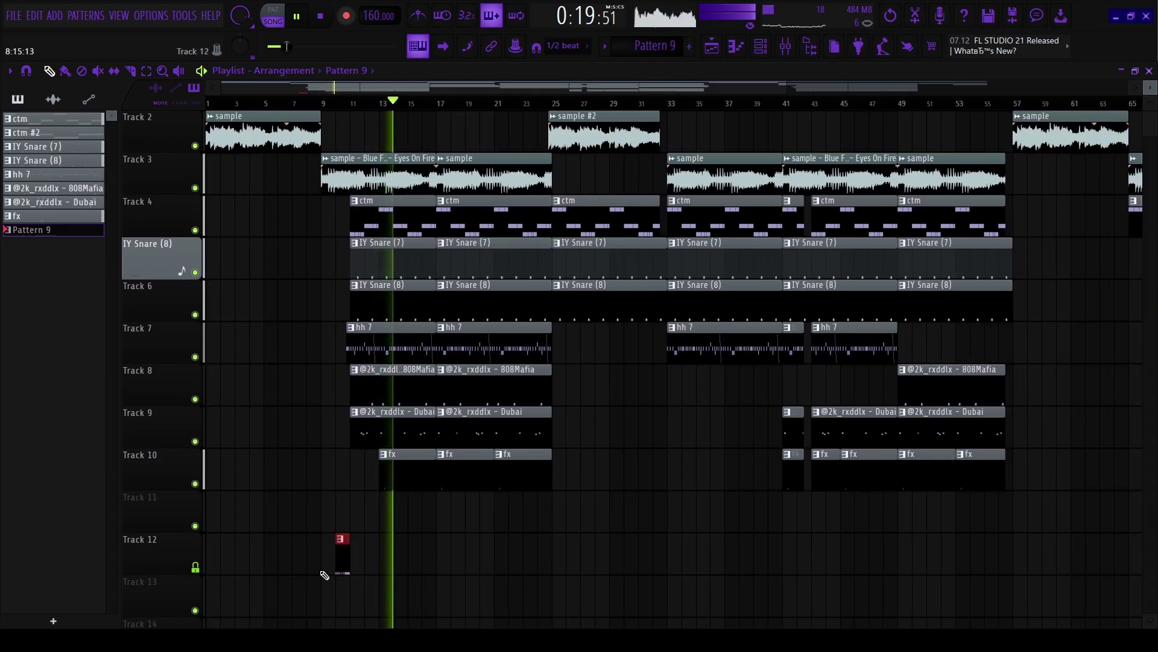
pyautogui.moveTo(340, 559); pyautogui.dragTo(338, 517)
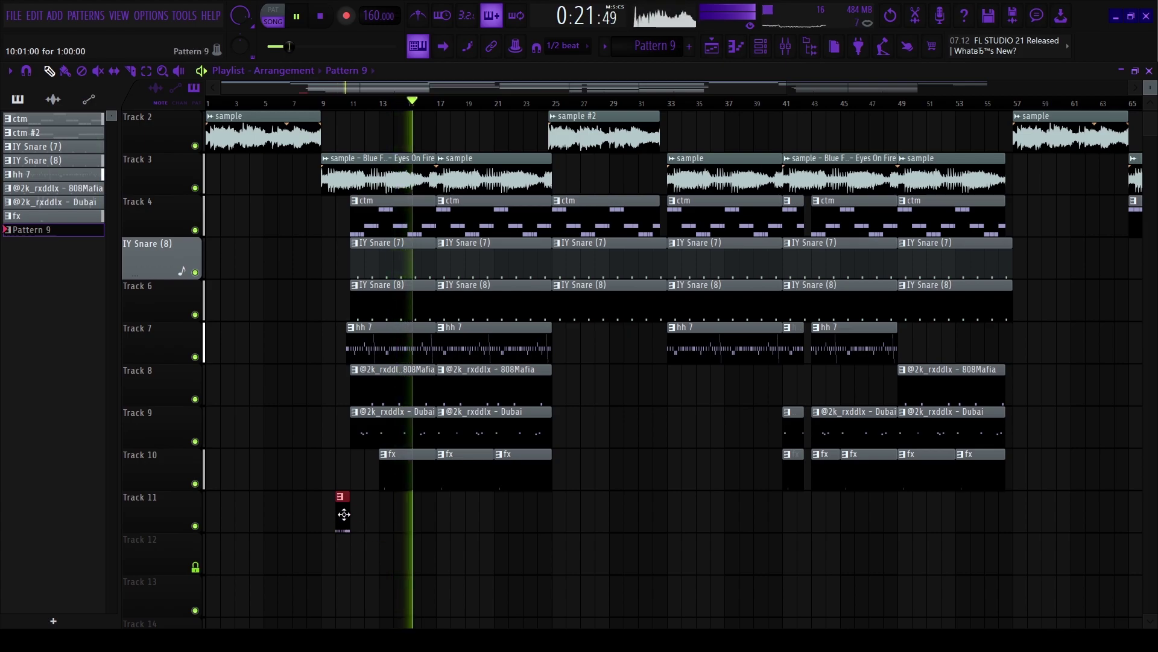
# Place Pattern 9 at bar 66 on Track 11, trim the IY Snare (8) clip to start at bar 67, and preview the transition.
pyautogui.scroll(-2, 341, 515)
pyautogui.moveTo(291, 514); pyautogui.dragTo(716, 511)
pyautogui.scroll(5, 798, 511)
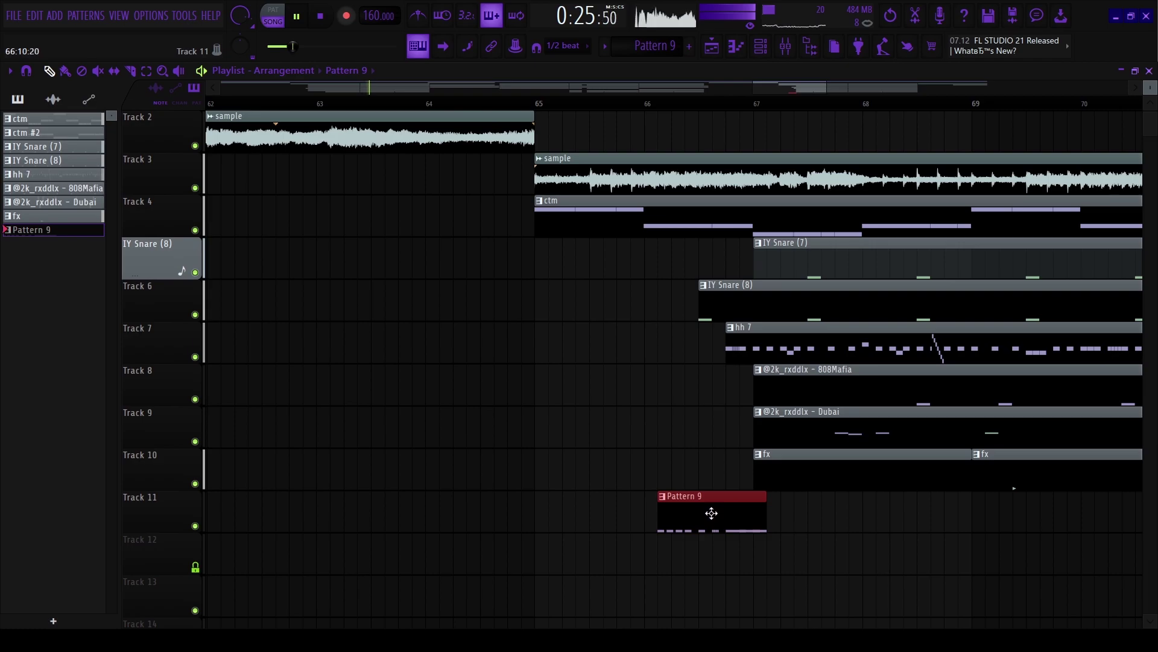
pyautogui.moveTo(708, 302); pyautogui.dragTo(763, 301)
pyautogui.moveTo(727, 338); pyautogui.dragTo(738, 339)
pyautogui.click(523, 104)
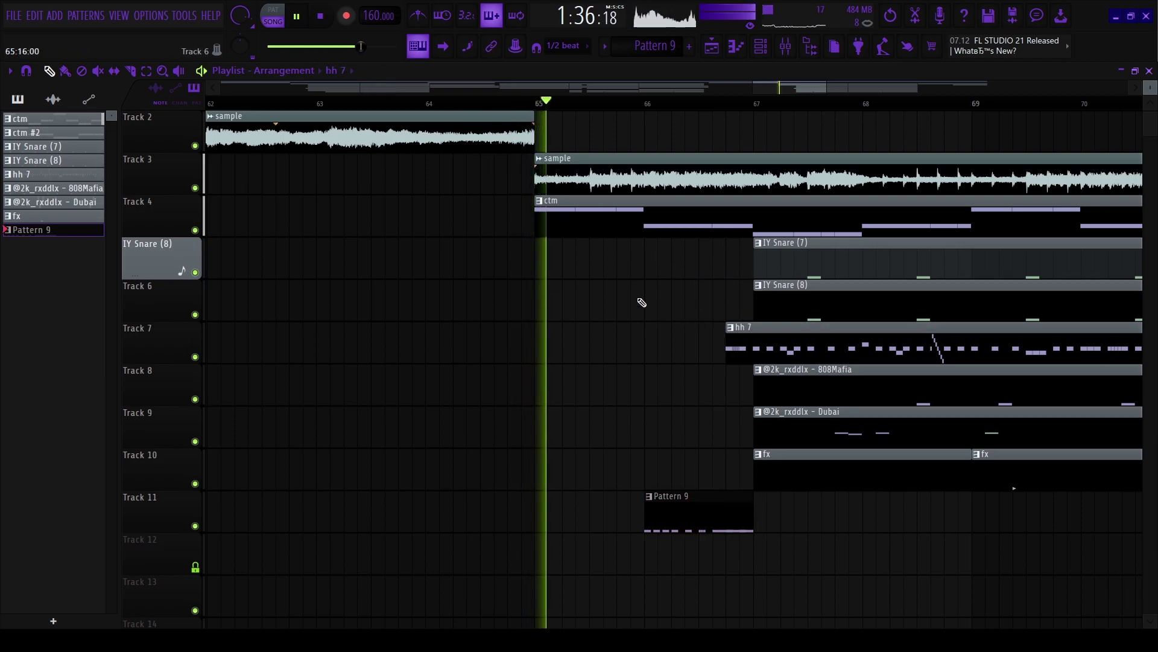
pyautogui.scroll(1, 654, 317)
pyautogui.scroll(-3, 715, 431)
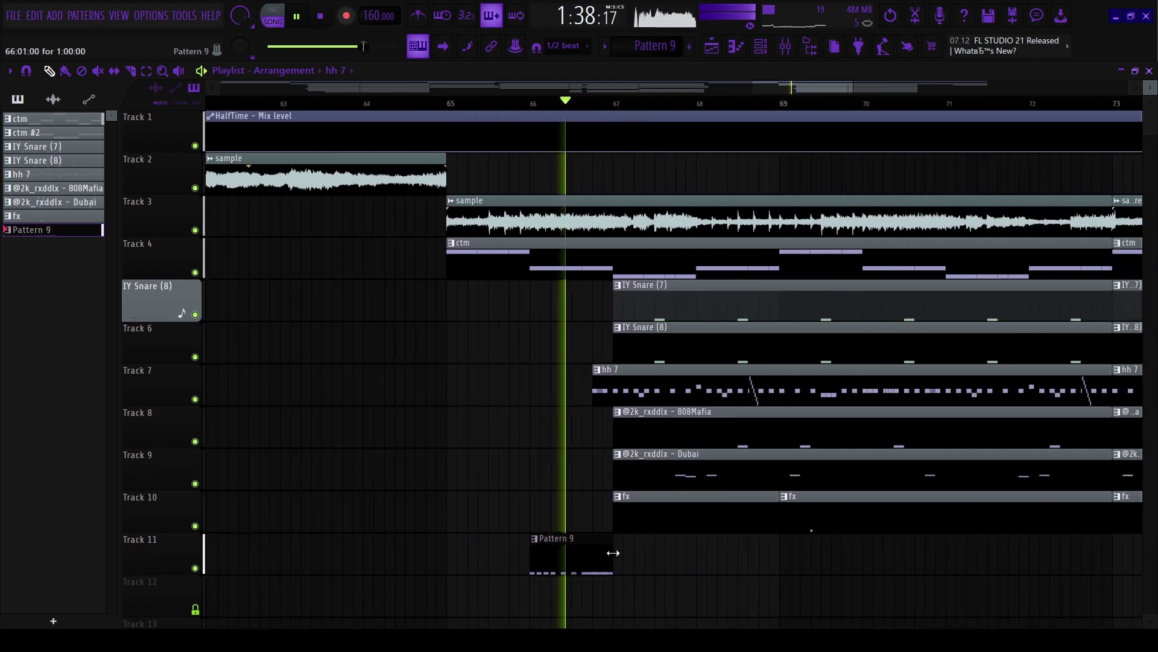
# Place another one-bar Pattern 9 clip at bar 24 on Track 11 and preview the section ending.
pyautogui.scroll(-8, 579, 543)
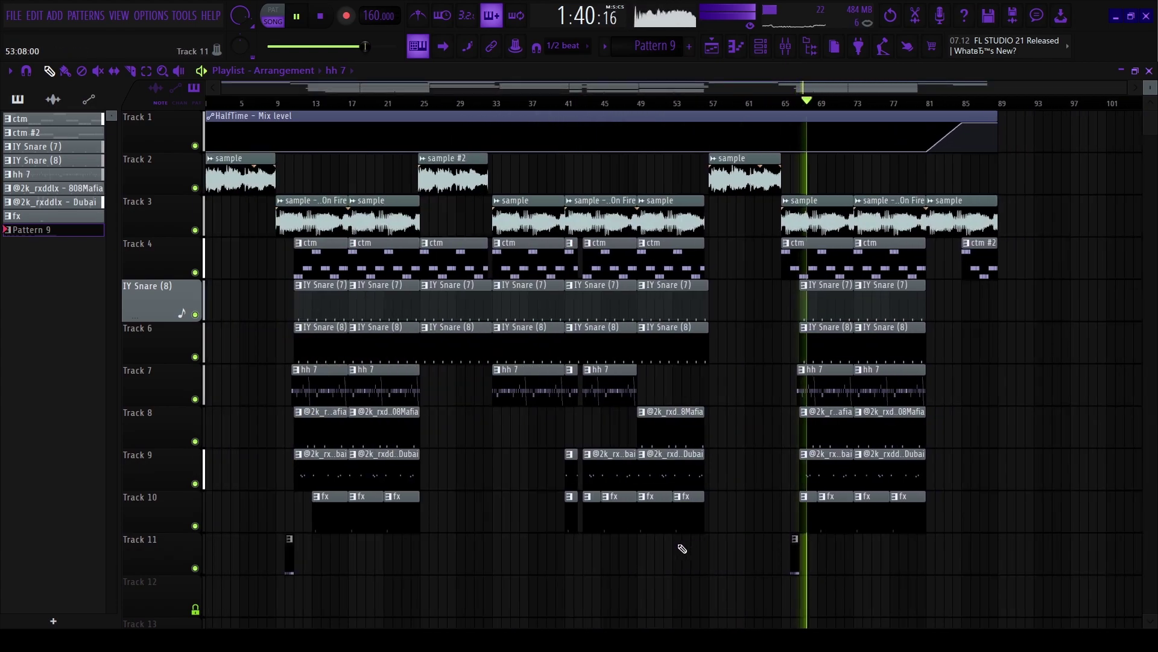
pyautogui.scroll(-4, 543, 501)
pyautogui.scroll(1, 654, 533)
pyautogui.scroll(3, 626, 440)
pyautogui.moveTo(1026, 429); pyautogui.dragTo(324, 419)
pyautogui.scroll(6, 325, 421)
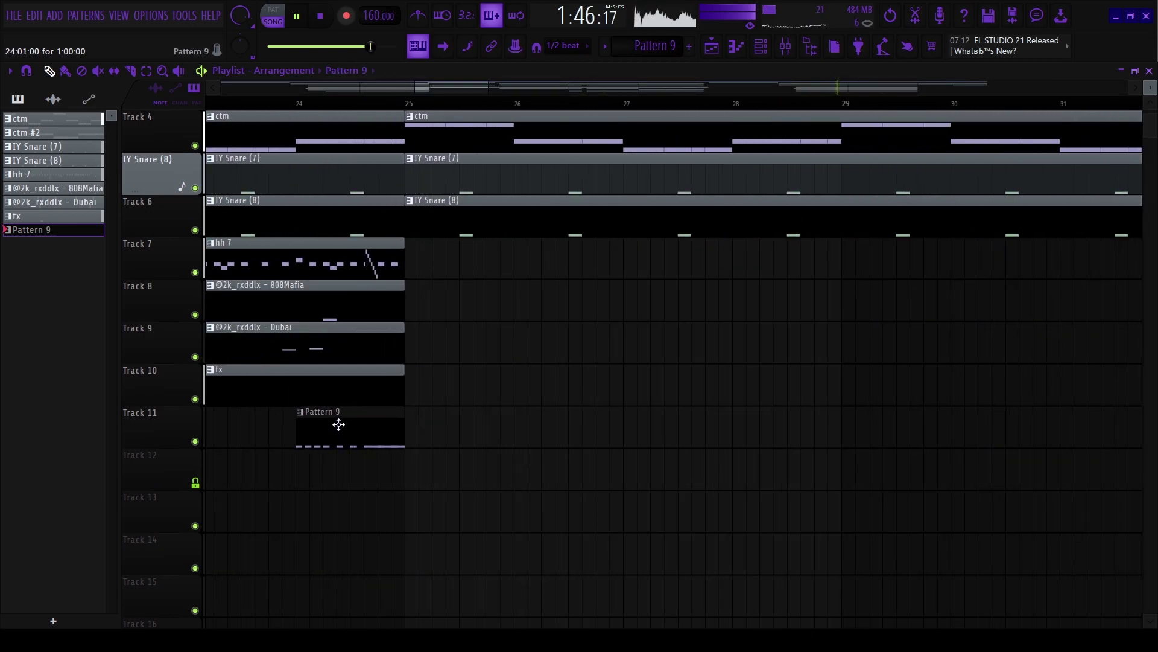
pyautogui.click(295, 104)
pyautogui.scroll(-1, 362, 416)
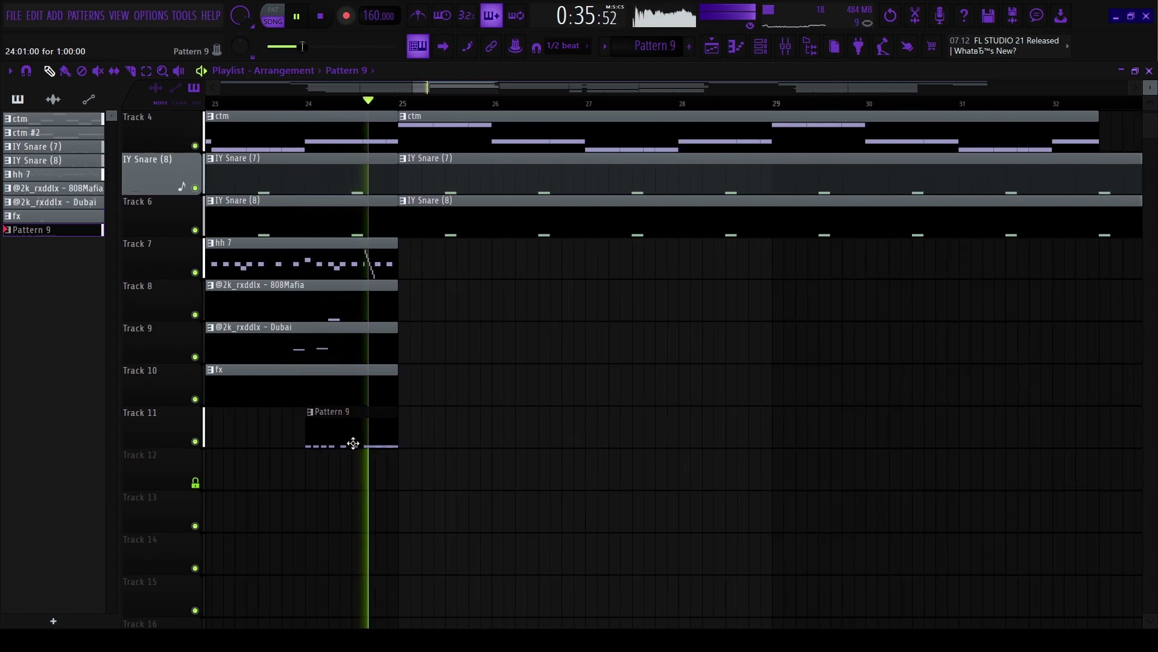
# Trim the end of the Dubai clip on Track 9 to just before the Pattern 9 fill at bar 24 and preview it.
pyautogui.scroll(1, 235, 382)
pyautogui.moveTo(410, 347); pyautogui.dragTo(313, 343)
pyautogui.click(246, 104)
pyautogui.scroll(-4, 437, 427)
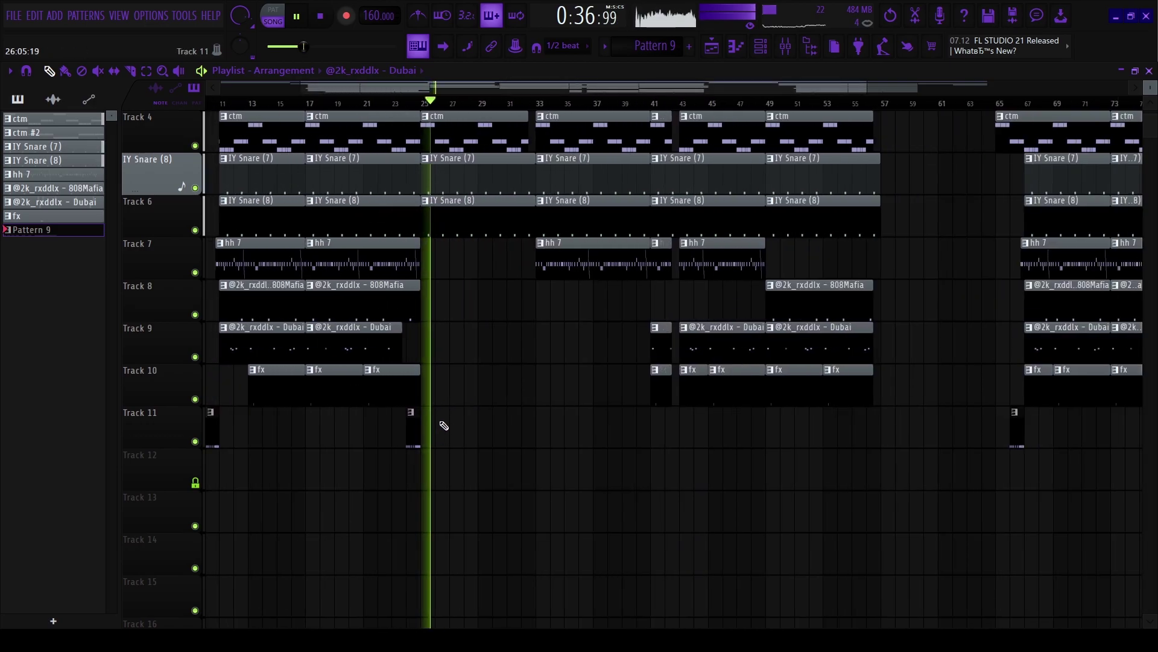
pyautogui.scroll(-2, 443, 426)
pyautogui.scroll(3, 470, 427)
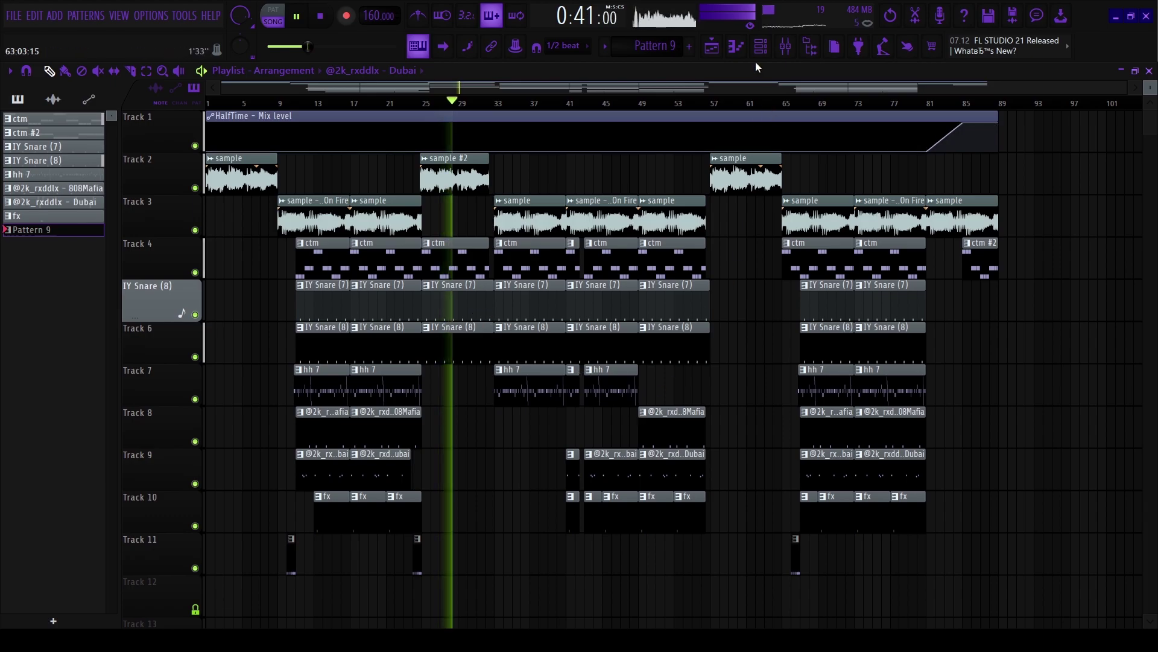
# Select bars 73 to 81 as the playback loop in the playlist and bring up the mixer.
pyautogui.click(784, 47)
pyautogui.press('F9')
pyautogui.scroll(3, 1017, 386)
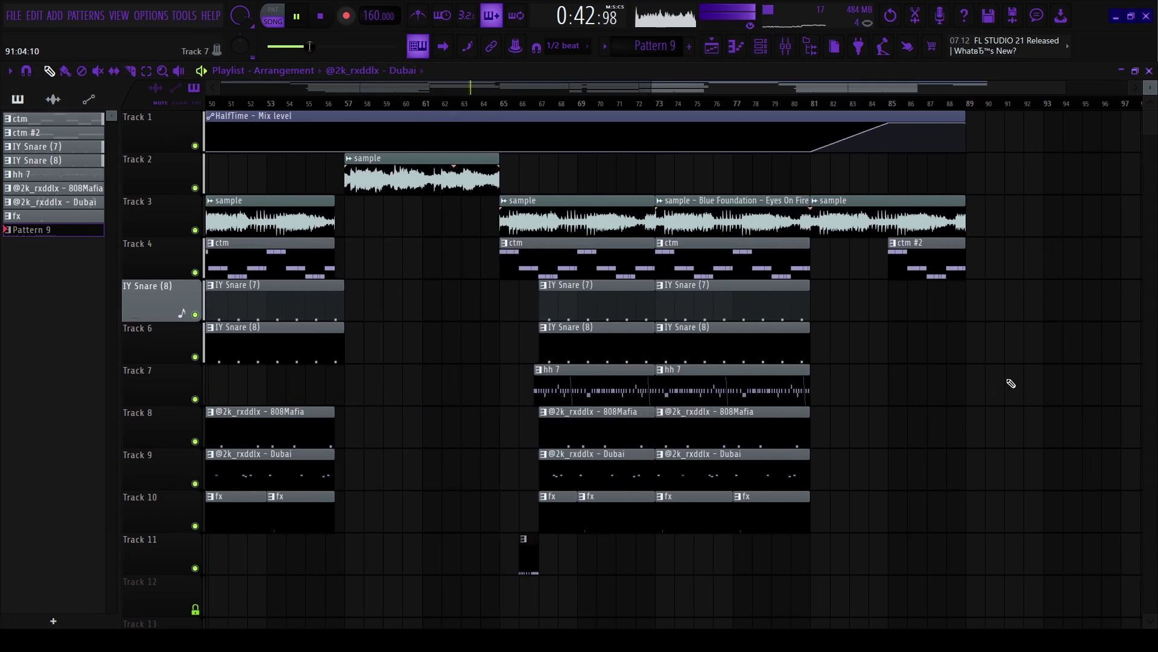
pyautogui.scroll(2, 1019, 387)
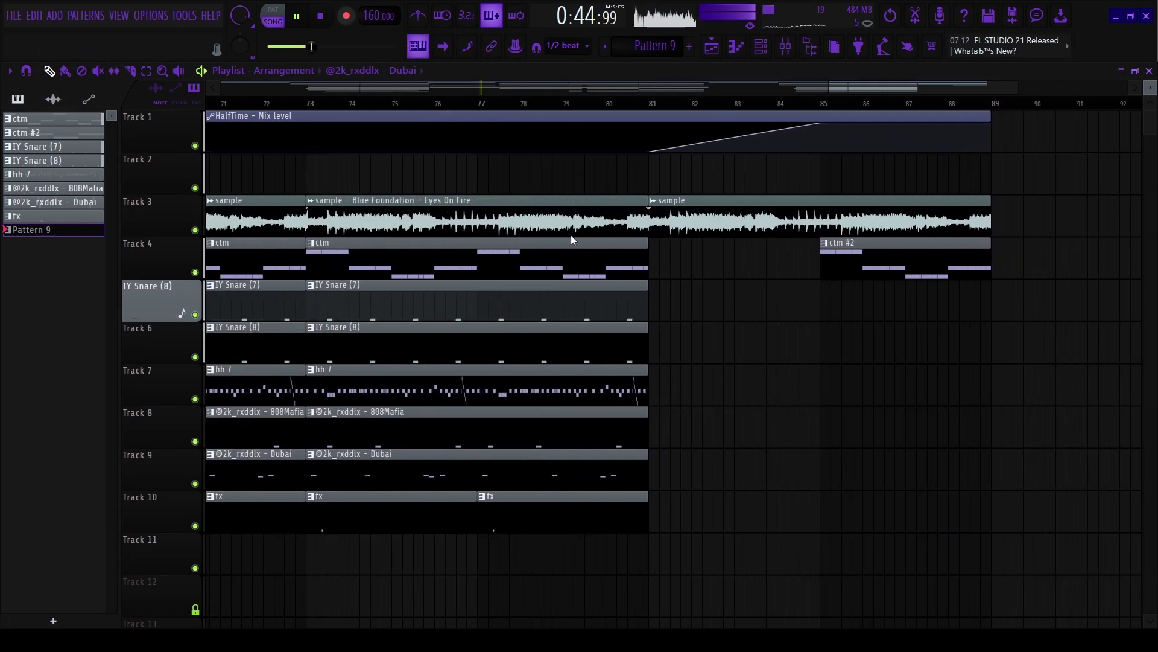
pyautogui.moveTo(286, 99); pyautogui.dragTo(651, 147)
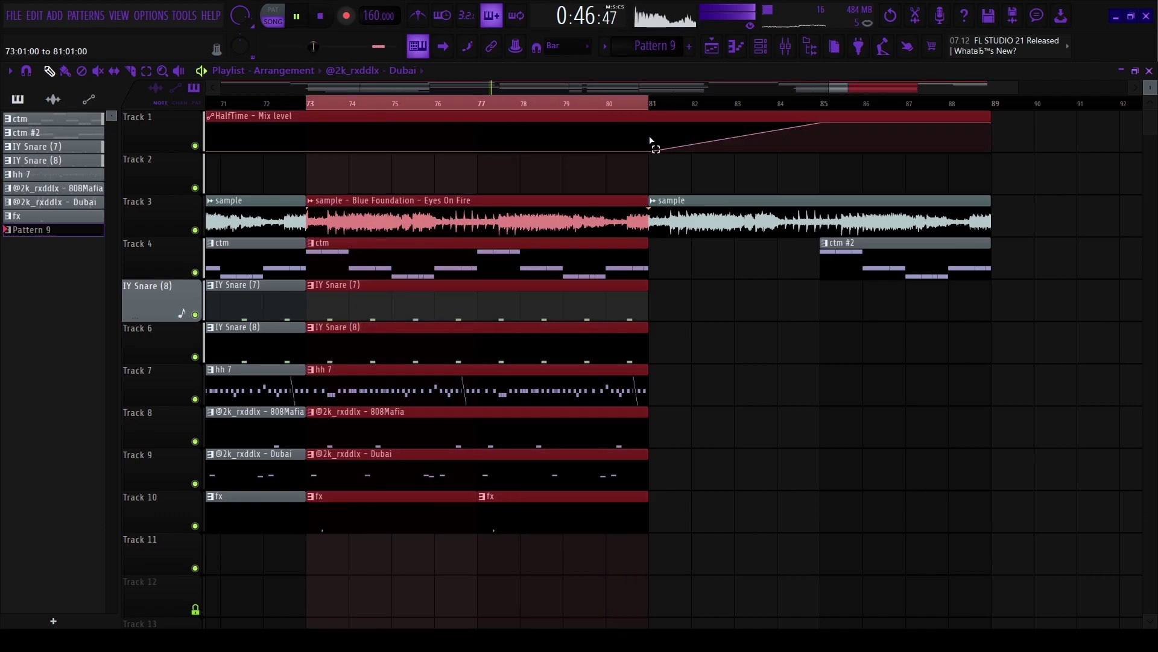
pyautogui.click(784, 47)
pyautogui.click(898, 234)
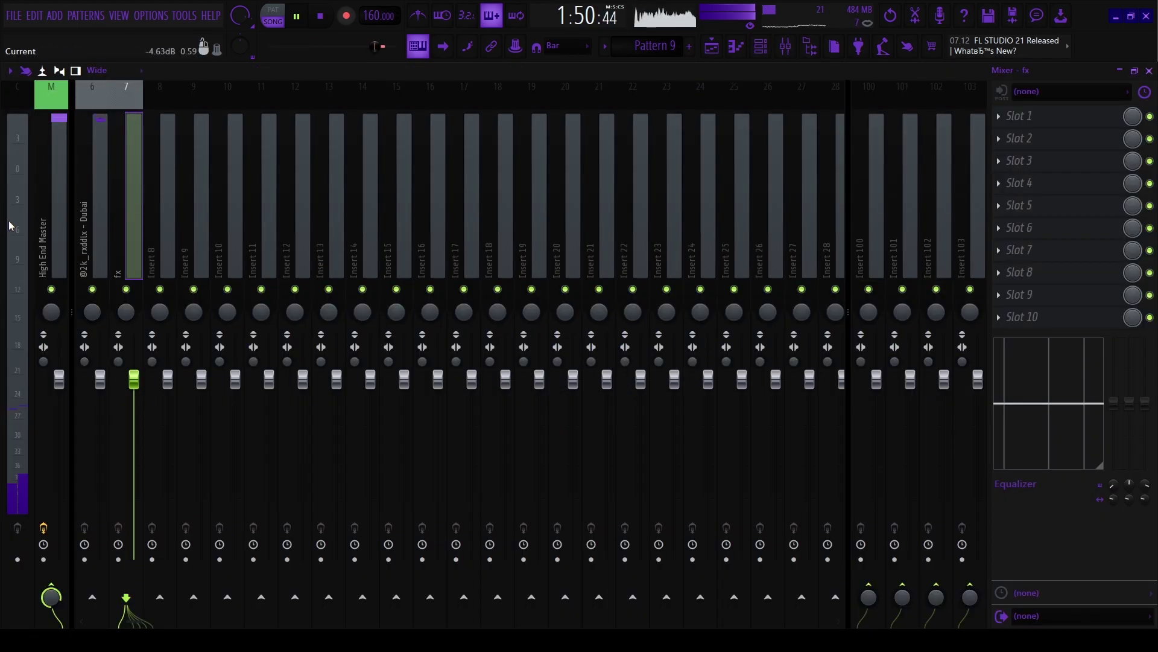
# Solo the ctm mixer track, add Fruity Blood Overdrive to it, and unmute the sample track to hear both.
pyautogui.scroll(5, 149, 626)
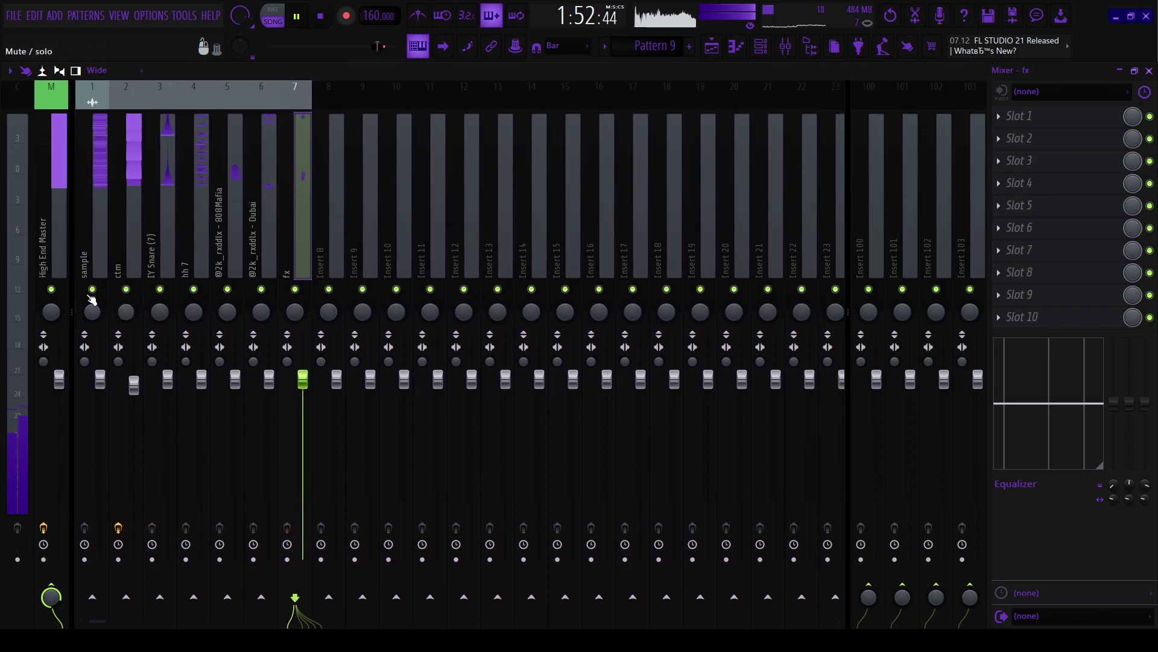
pyautogui.click(125, 283)
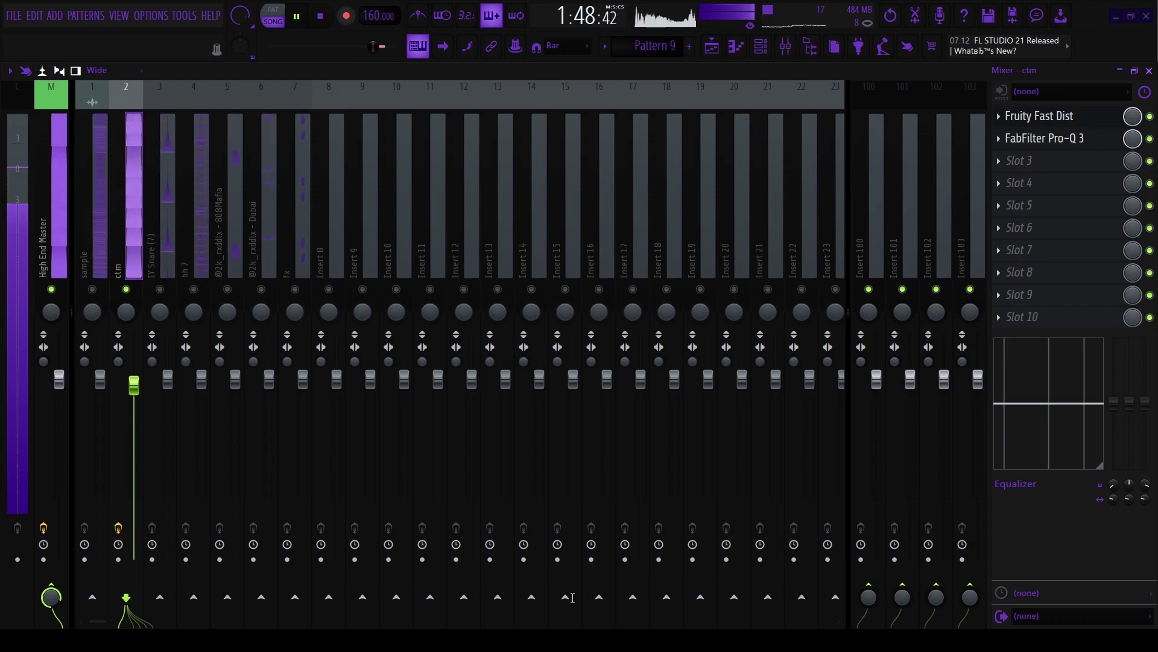
pyautogui.click(492, 63)
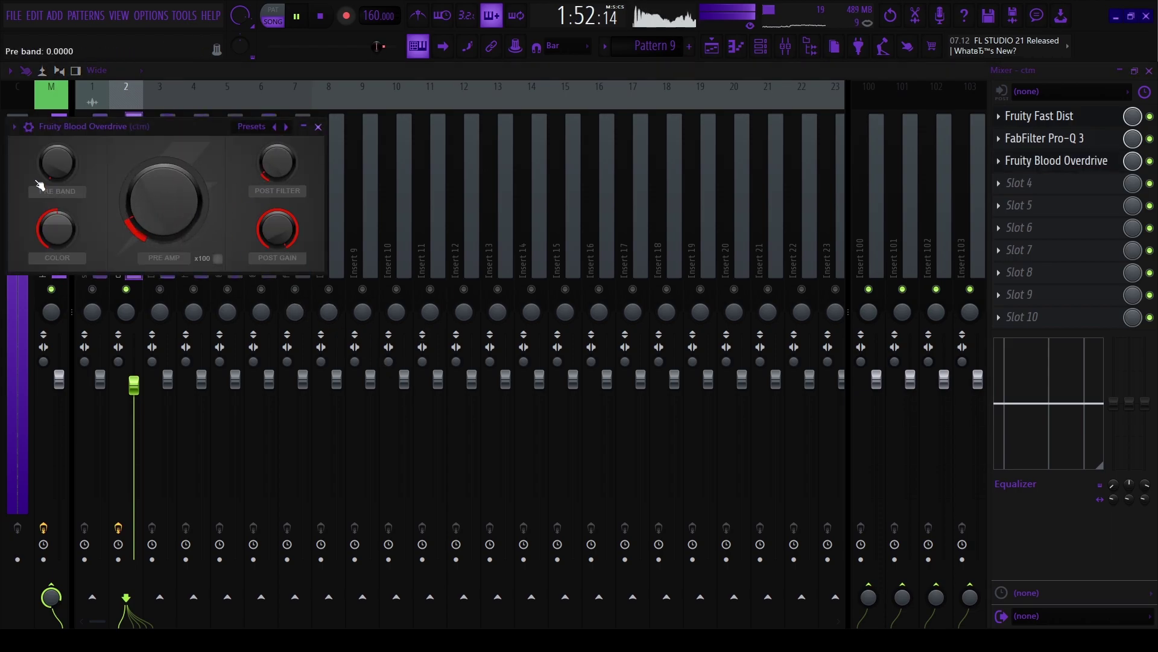
pyautogui.press('Escape')
pyautogui.click(93, 290)
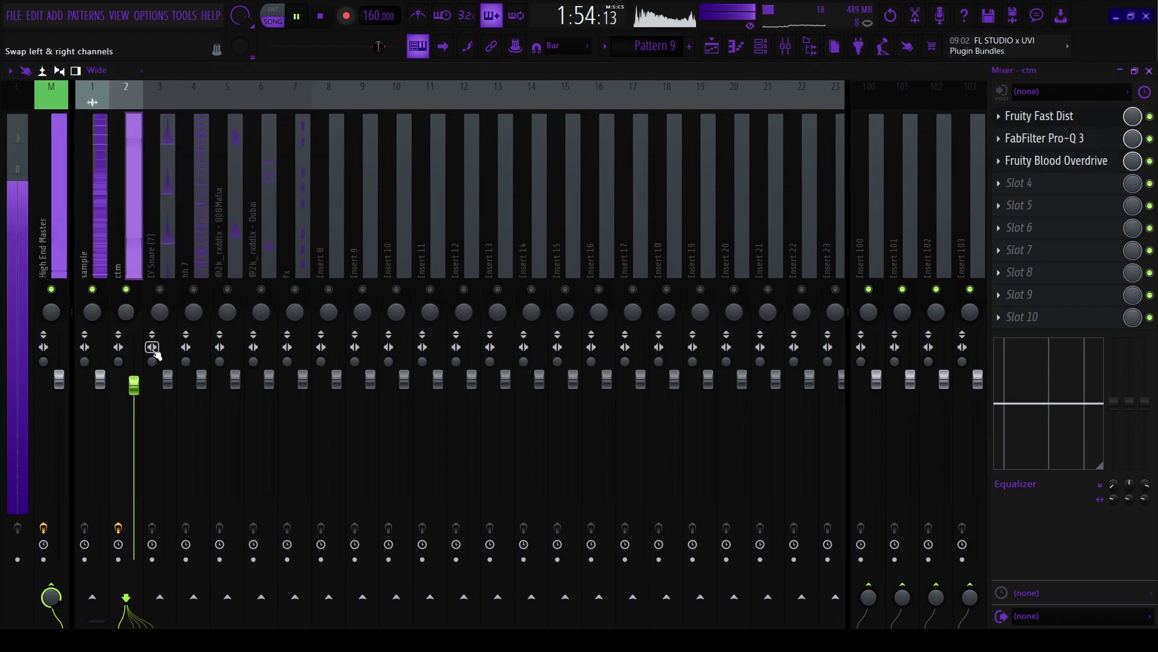
pyautogui.click(52, 241)
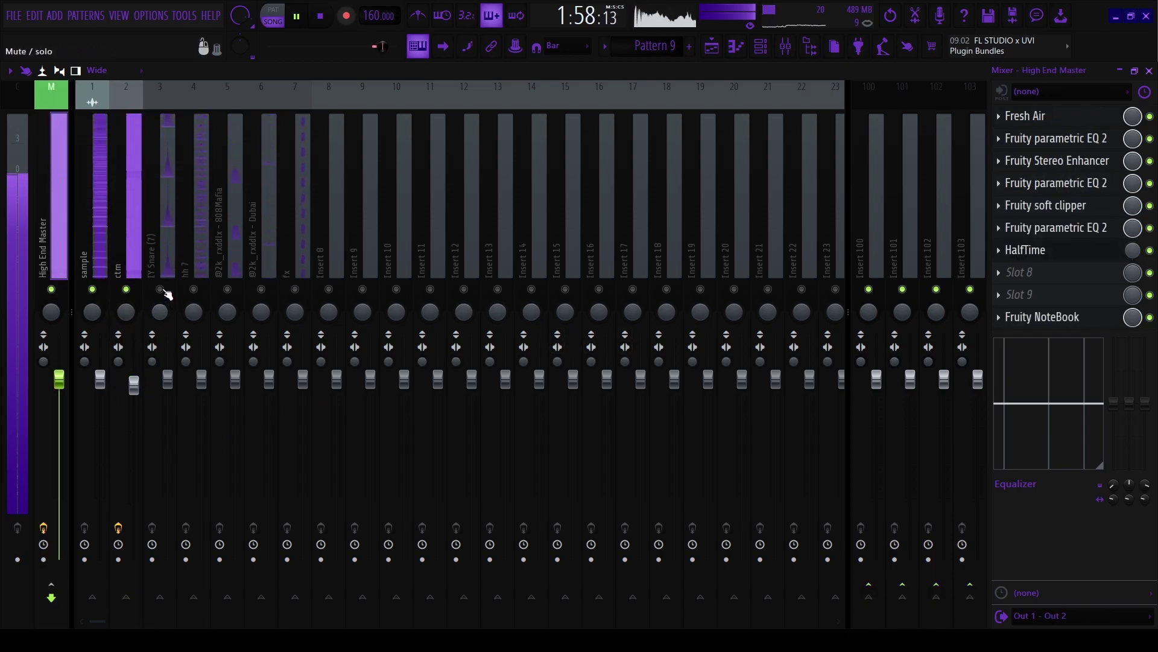
# Solo the IY Snare (7) track and load Virtual Mix Rack on it with the Punchy Snare preset.
pyautogui.click(161, 254)
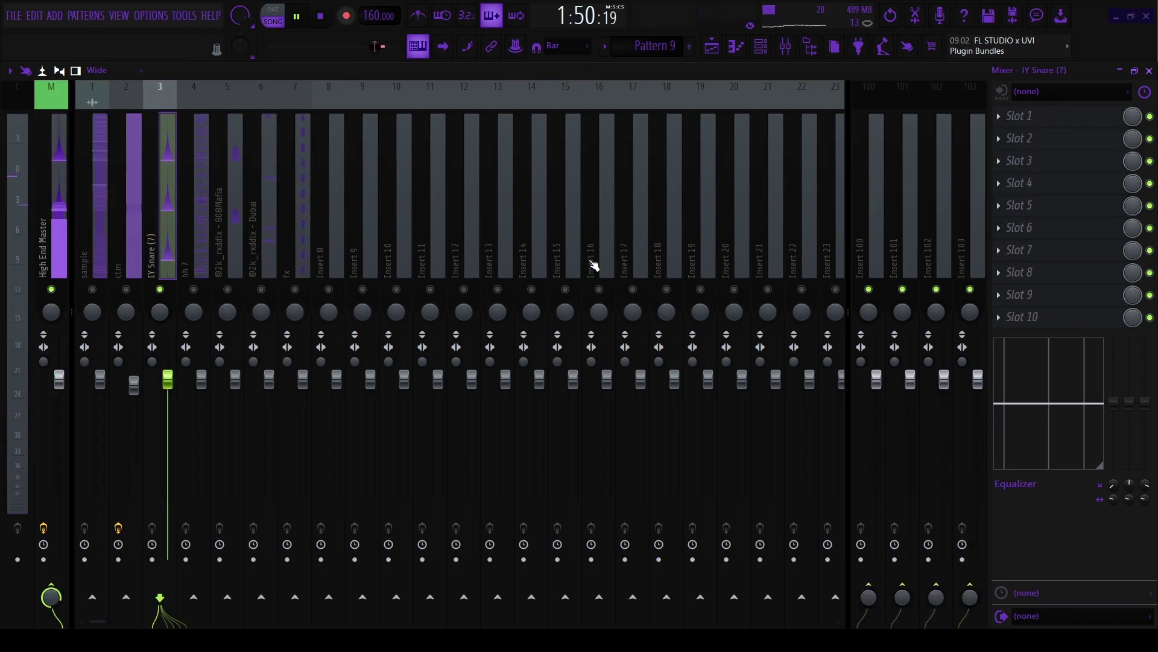
pyautogui.click(447, 266)
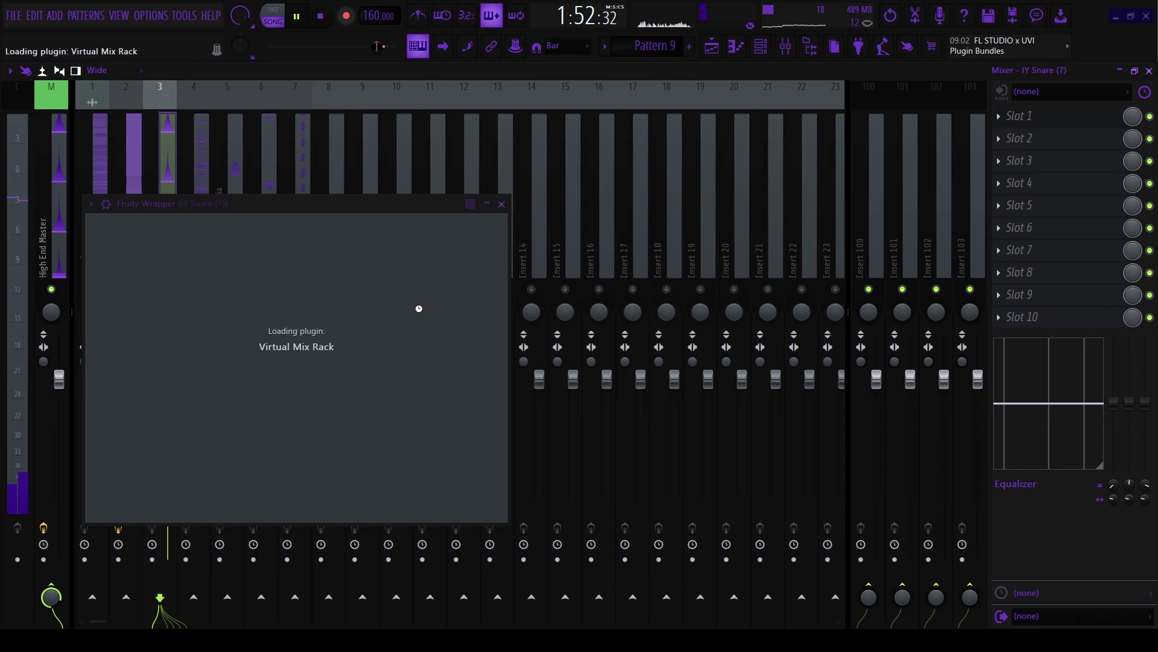
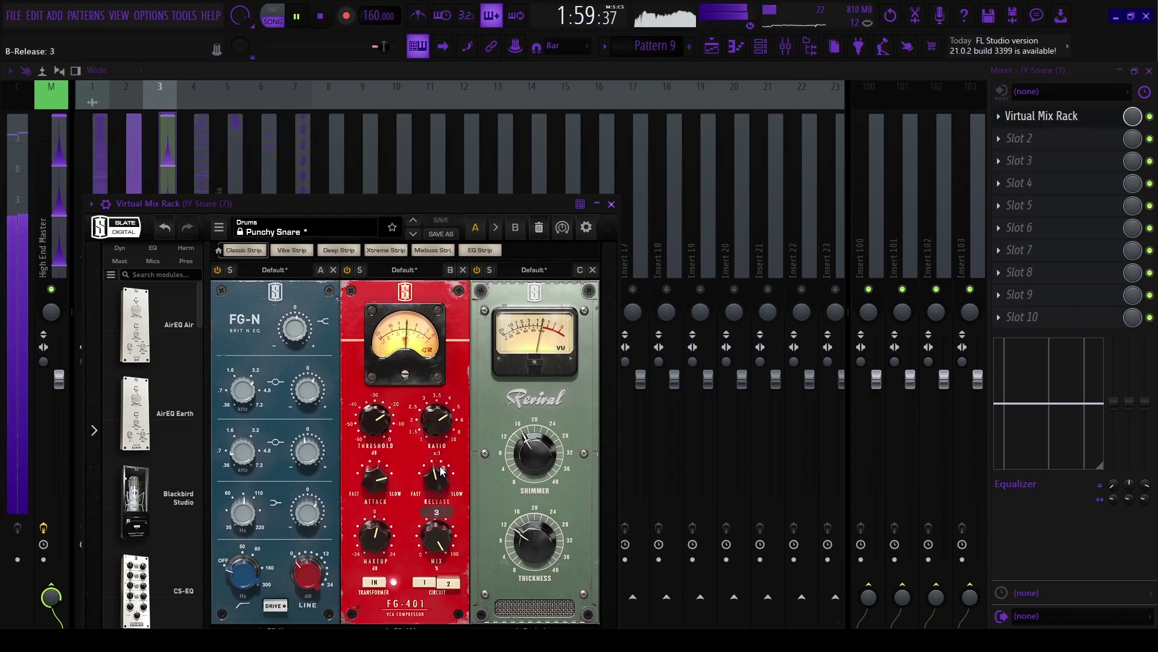
pyautogui.moveTo(524, 536)
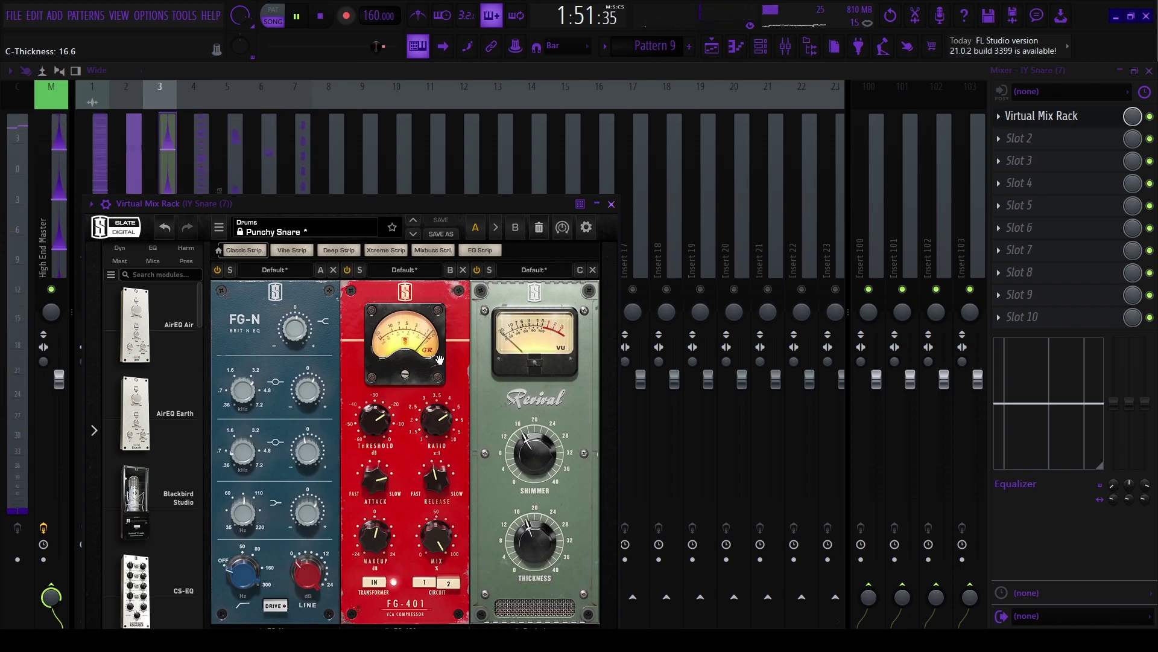
pyautogui.scroll(-2, 147, 416)
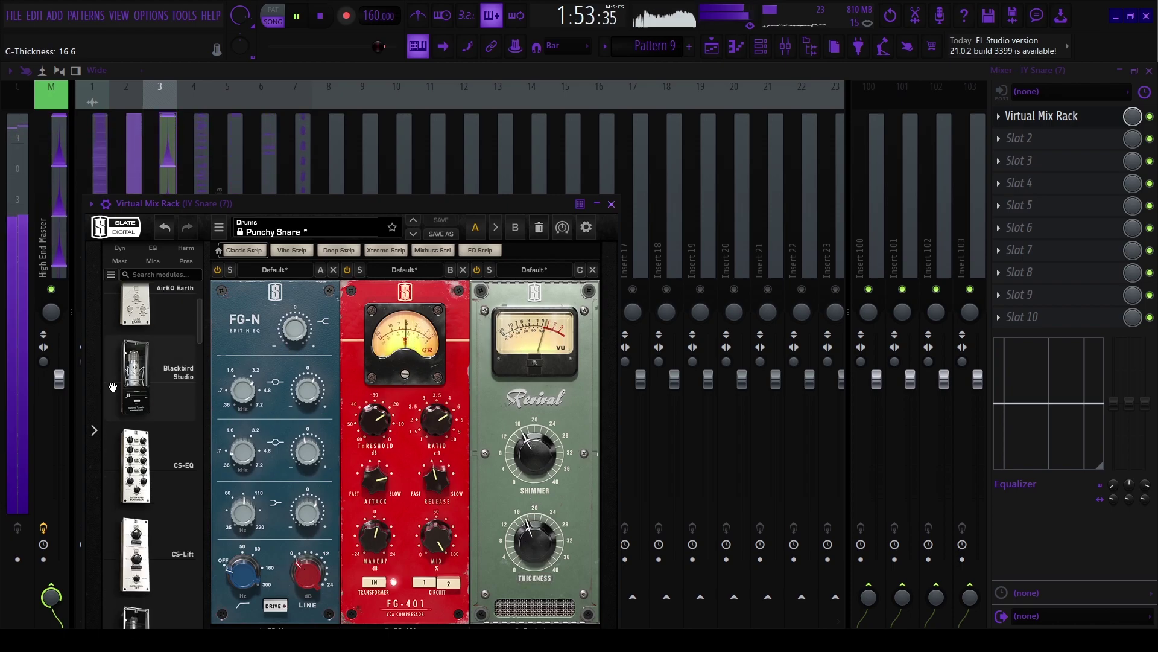
pyautogui.scroll(-2, 145, 386)
pyautogui.click(611, 204)
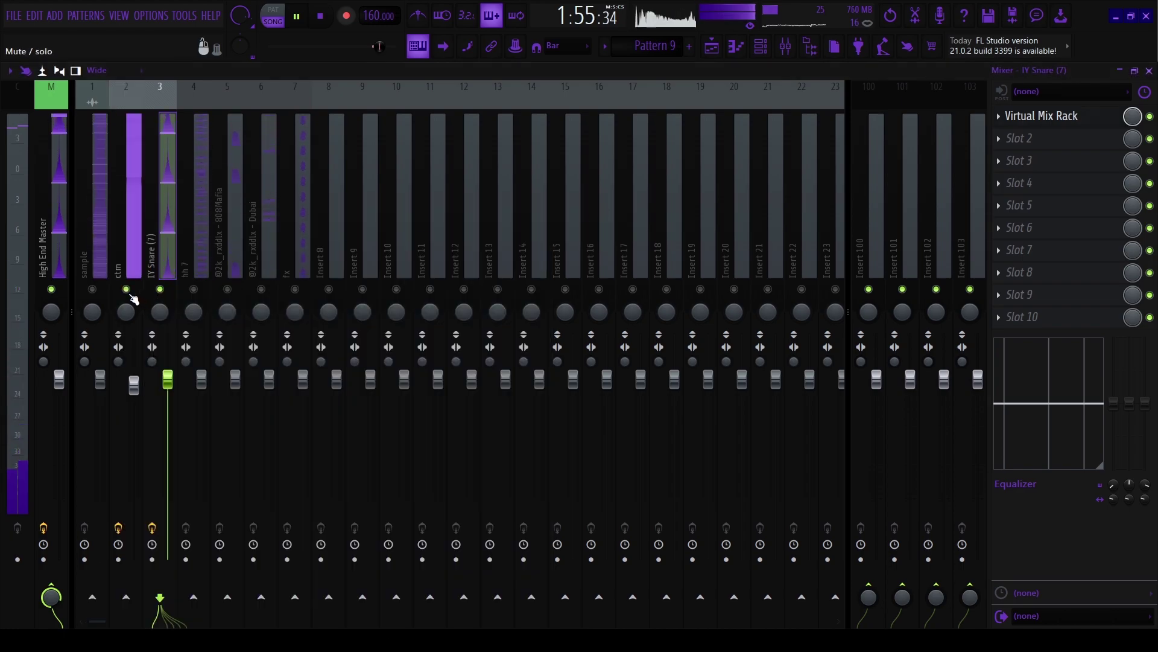
# Balance the mix by raising the IY Snare (7) volume, adjusting the hh 7 stereo separation, and lowering the ctm volume.
pyautogui.moveTo(167, 379); pyautogui.dragTo(168, 375)
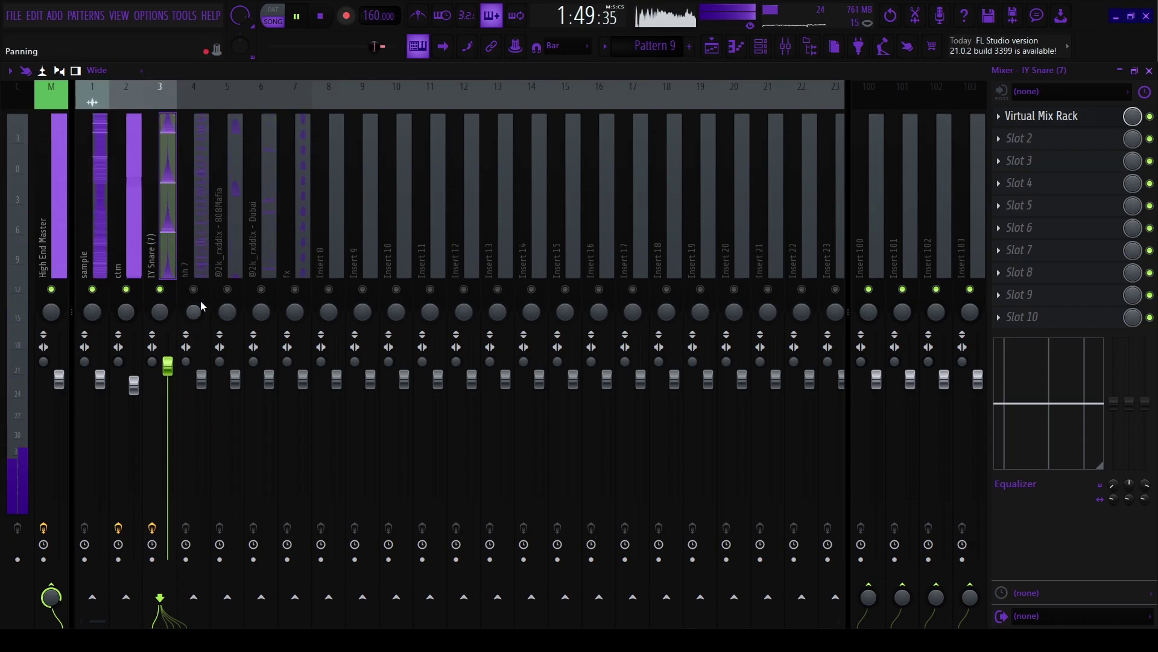
pyautogui.click(184, 360)
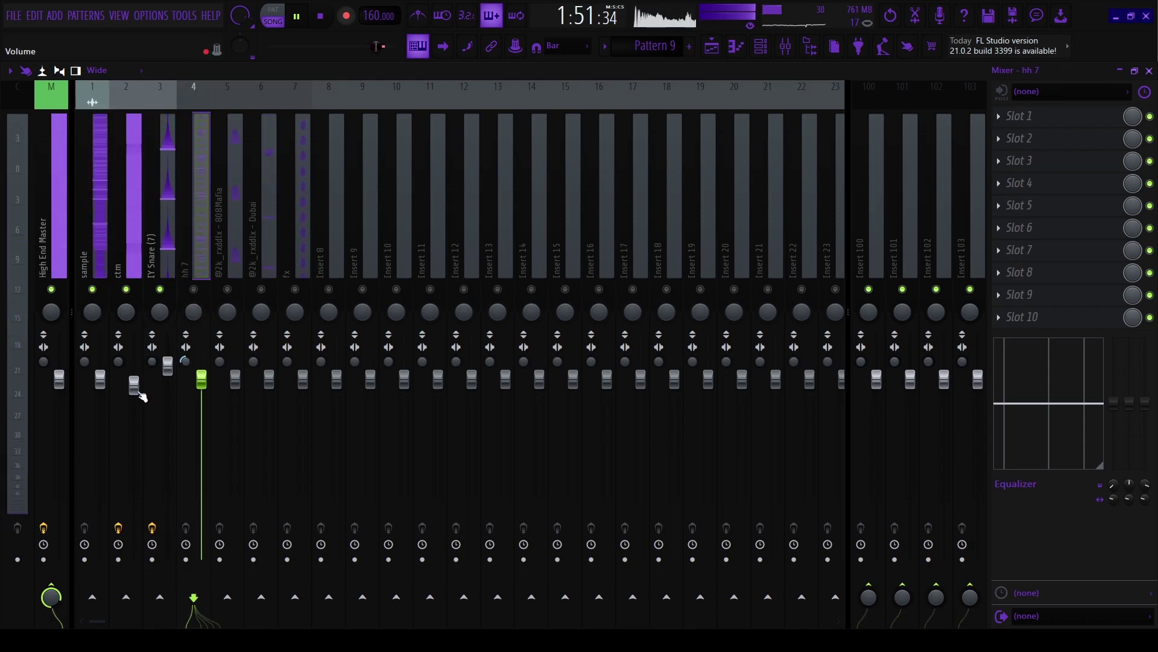
pyautogui.moveTo(138, 392); pyautogui.dragTo(143, 399)
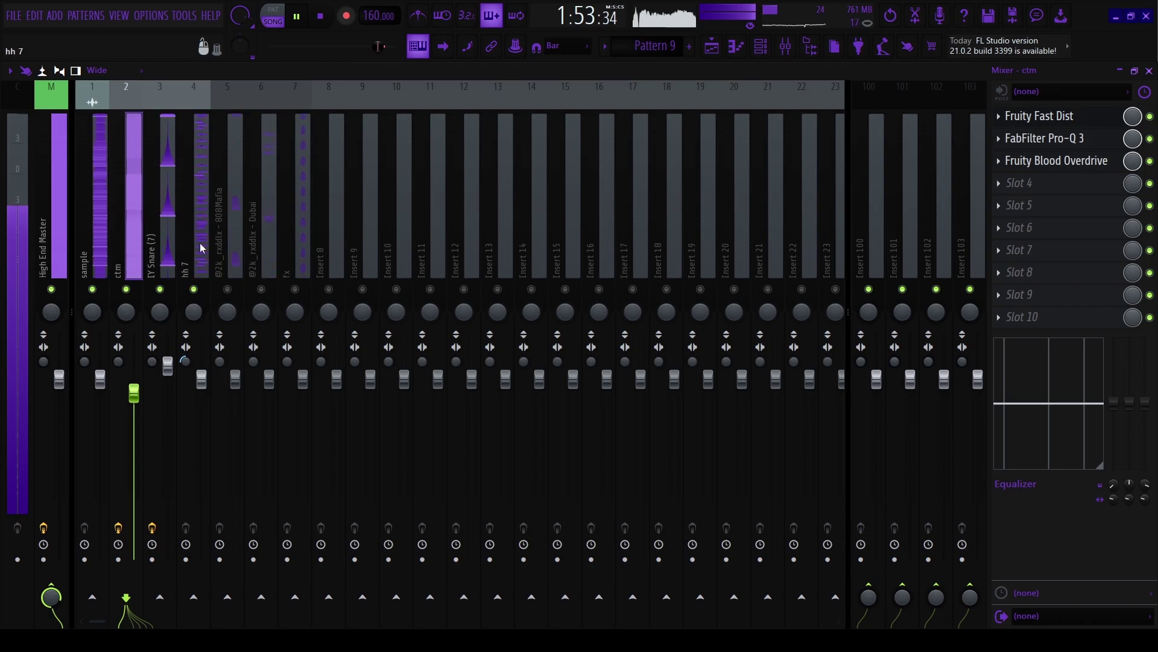
# Lower the hh 7 volume, solo the 808Mafia mixer track, and add Fruity Delay 3 to it at a reduced mix level.
pyautogui.click(201, 265)
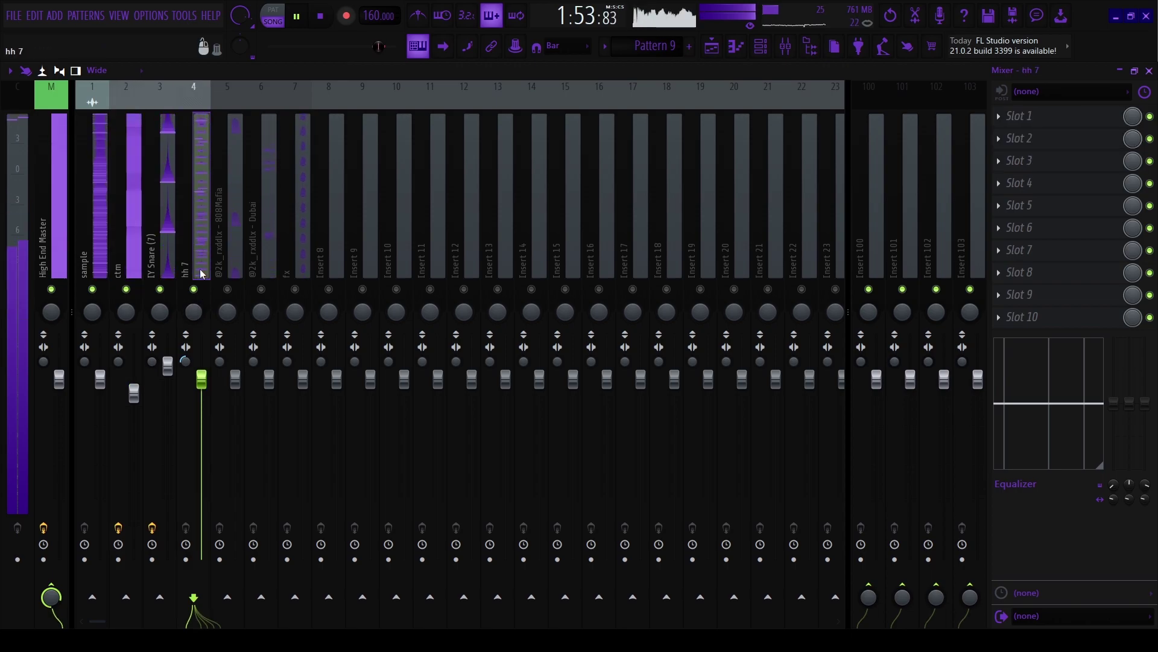
pyautogui.rightClick(228, 290)
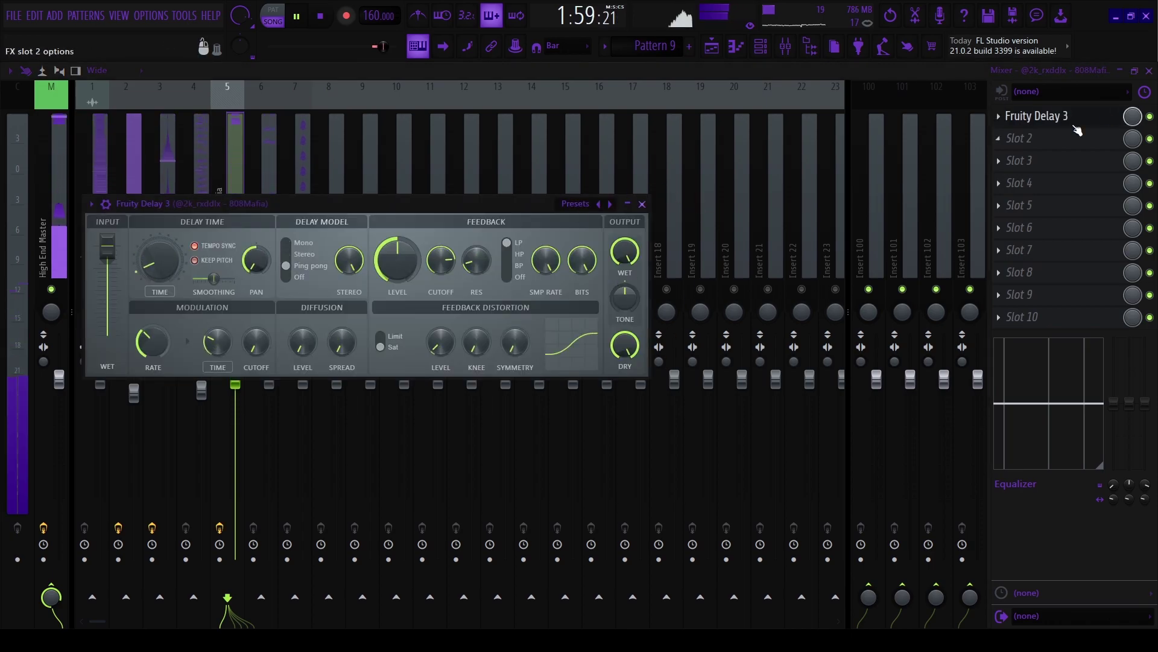
pyautogui.moveTo(1132, 117); pyautogui.dragTo(1133, 158)
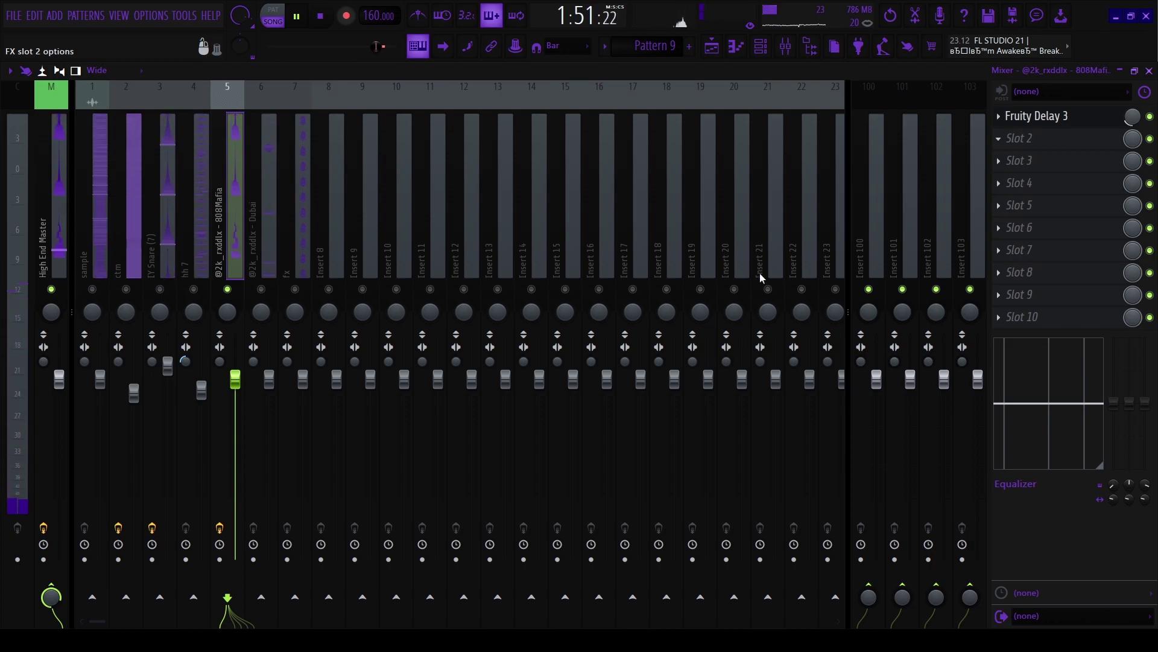
# Add Fruity Chorus after the delay on the 808Mafia track and lower the track's volume slightly.
pyautogui.click(807, 103)
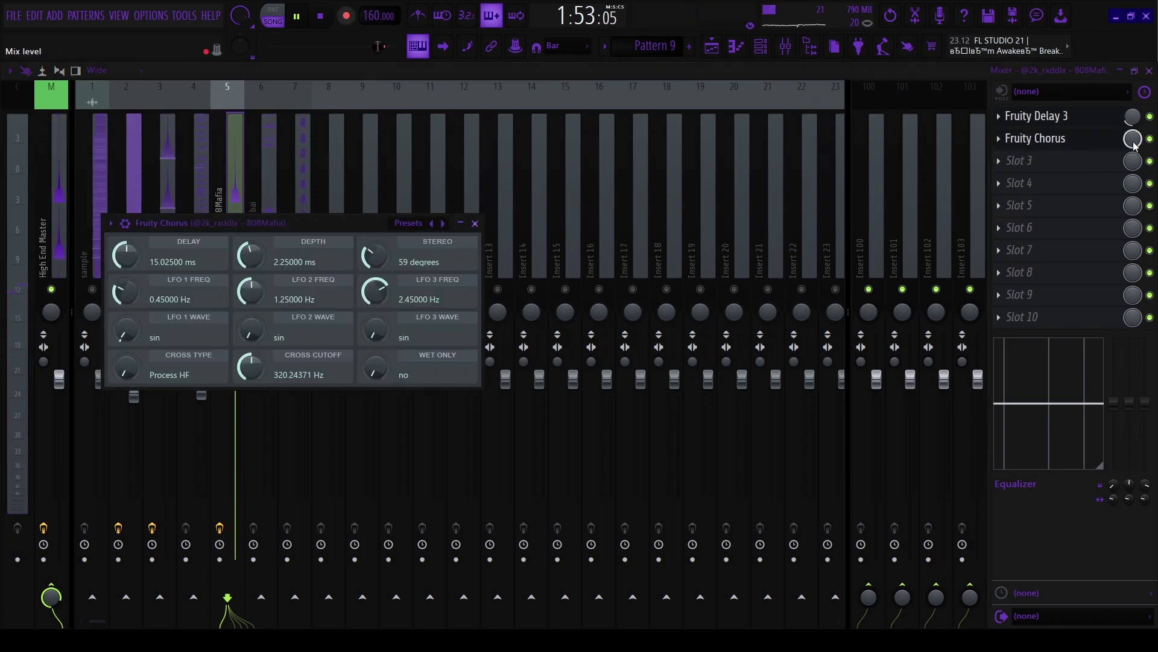
pyautogui.click(475, 223)
pyautogui.moveTo(235, 382); pyautogui.dragTo(236, 393)
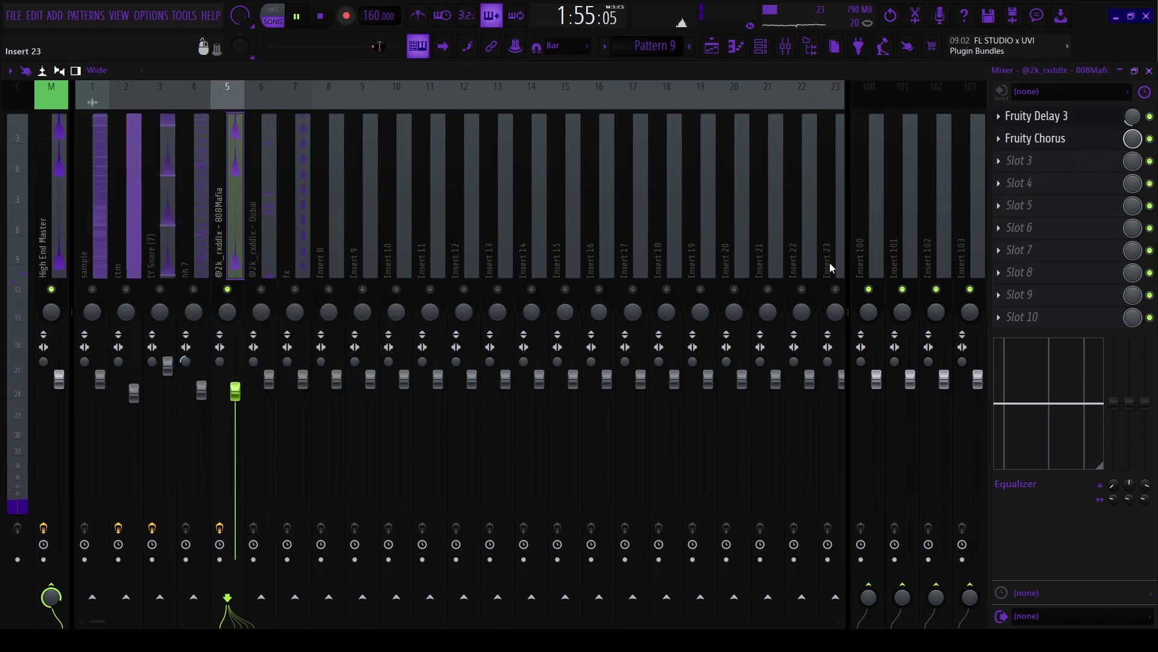
# Solo the Dubai mixer track, load FabFilter Pro-Q 3 on it, and reshape the EQ curve in the mids and low end.
pyautogui.click(266, 288)
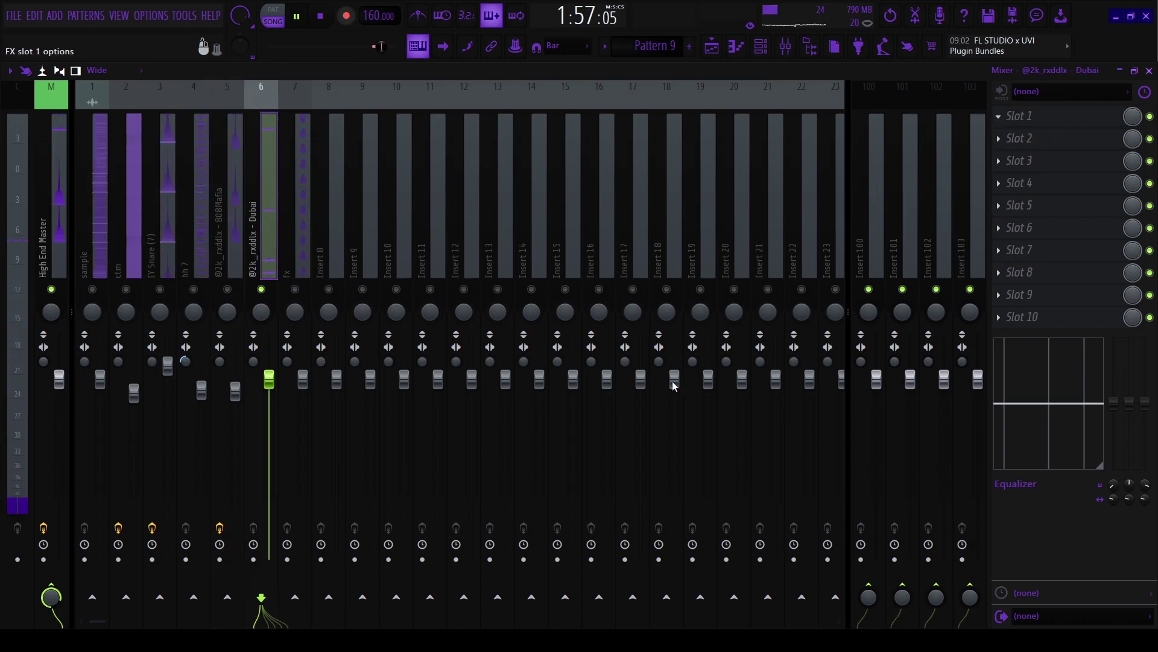
pyautogui.click(328, 391)
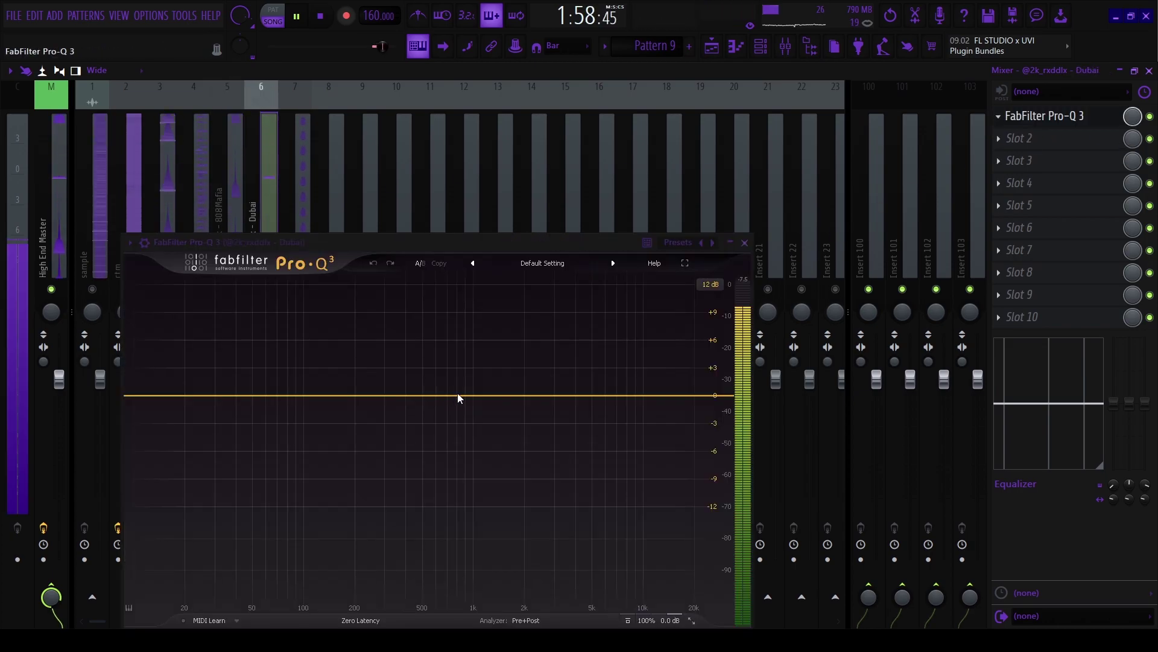
pyautogui.moveTo(455, 396); pyautogui.dragTo(454, 354)
pyautogui.moveTo(506, 563); pyautogui.dragTo(506, 590)
pyautogui.moveTo(143, 393); pyautogui.dragTo(282, 413)
pyautogui.click(744, 243)
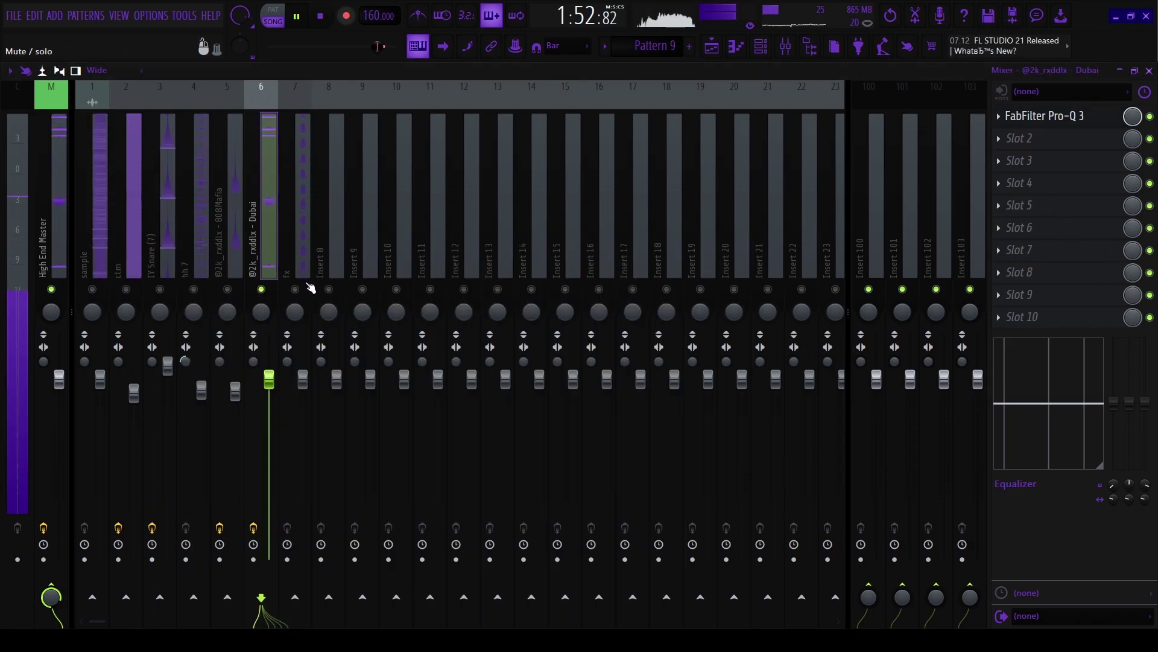
# Solo the fx mixer track and add Fruity Delay 3 to it at a reduced mix level.
pyautogui.rightClick(295, 289)
pyautogui.click(292, 259)
pyautogui.press('space')
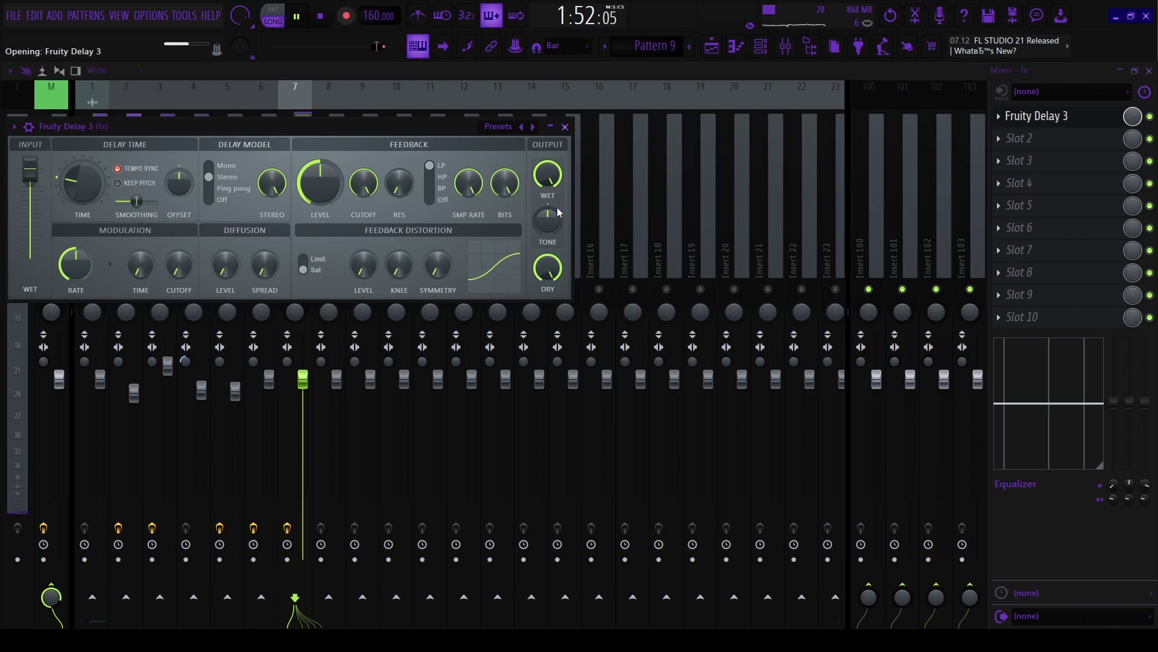
pyautogui.moveTo(1132, 117); pyautogui.dragTo(1132, 143)
# Try the loop point and ping pong loop playback options on the fx channel's sample.
pyautogui.press('F9')
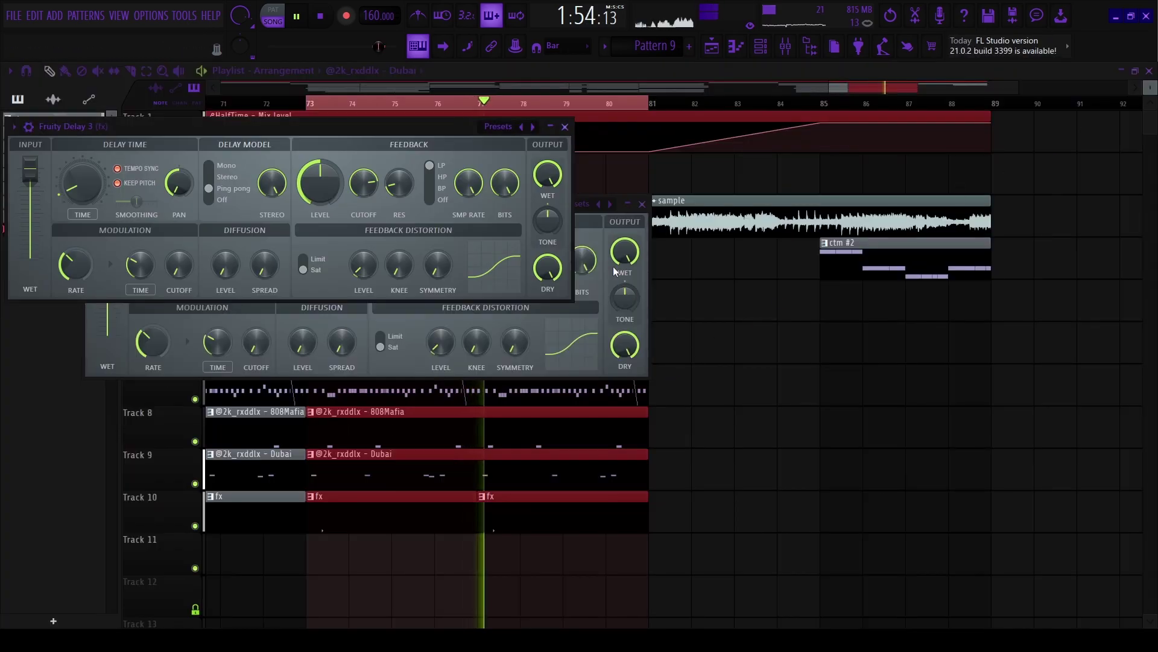
pyautogui.click(760, 46)
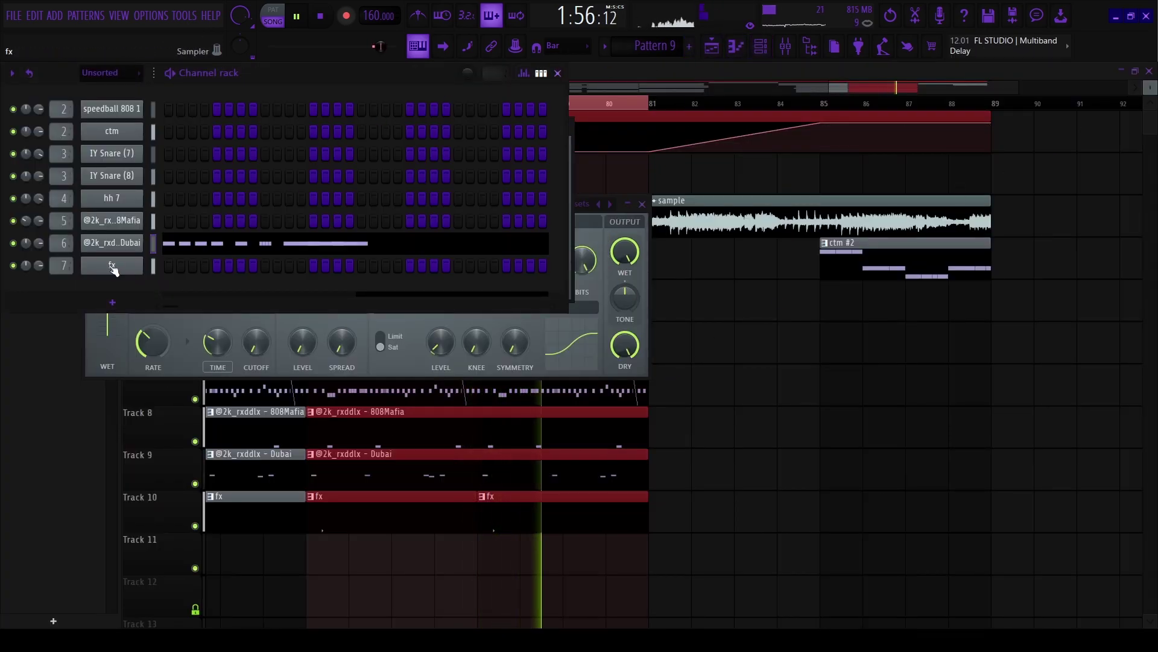
pyautogui.click(112, 265)
pyautogui.click(230, 422)
pyautogui.click(265, 437)
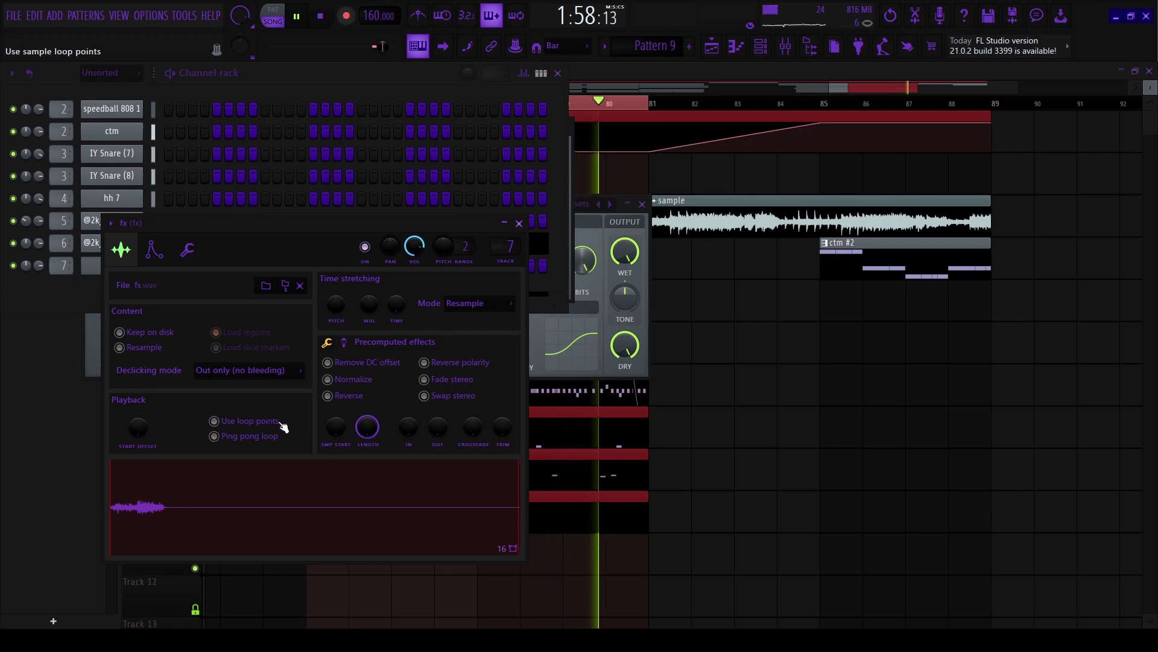
pyautogui.press('Escape')
pyautogui.press('Escape')
pyautogui.click(785, 47)
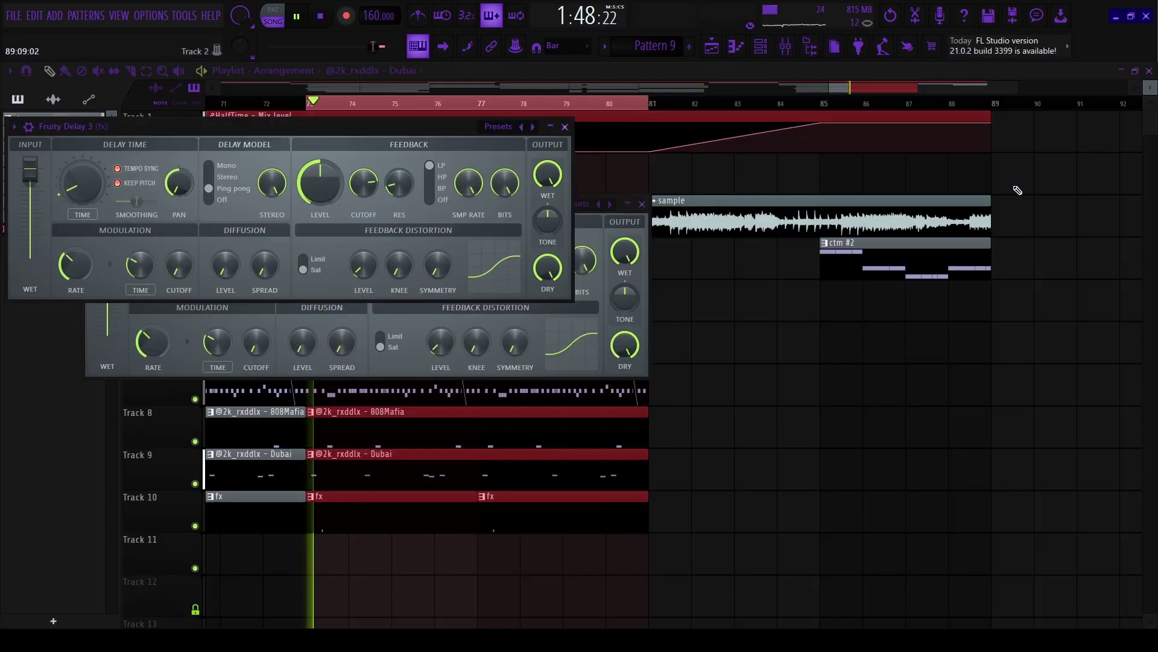
# Unmute the IY Snare (7), hh 7, 808Mafia and Dubai mixer tracks and raise the fx track's volume.
pyautogui.press('F9')
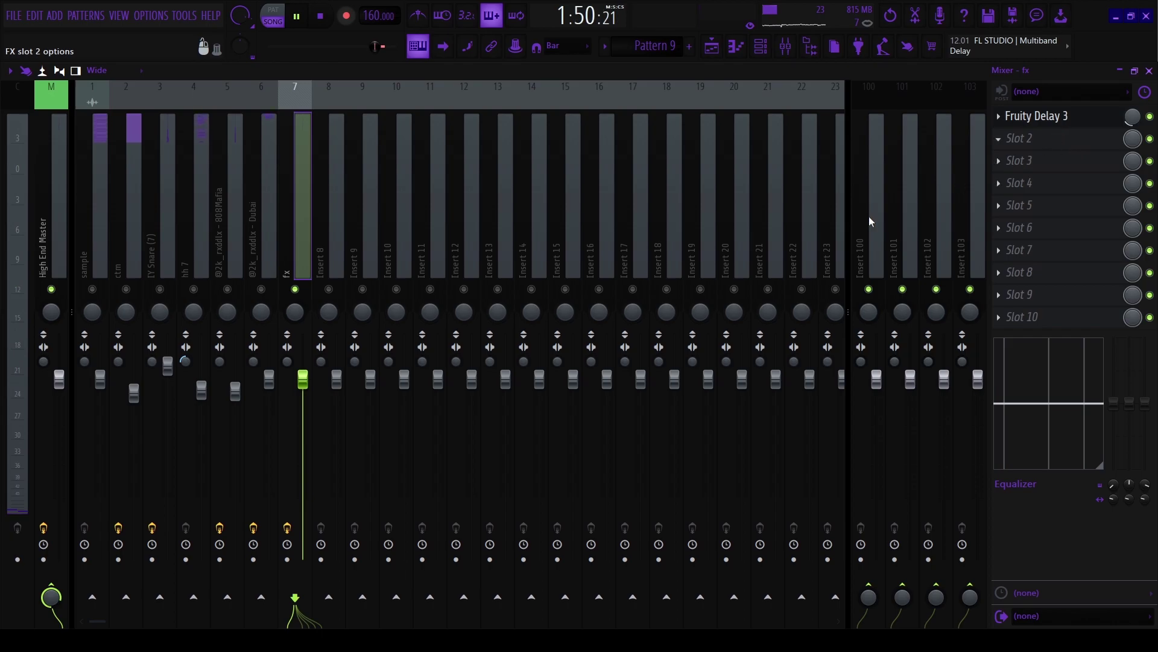
pyautogui.moveTo(282, 294); pyautogui.dragTo(155, 302)
pyautogui.moveTo(308, 394); pyautogui.dragTo(307, 364)
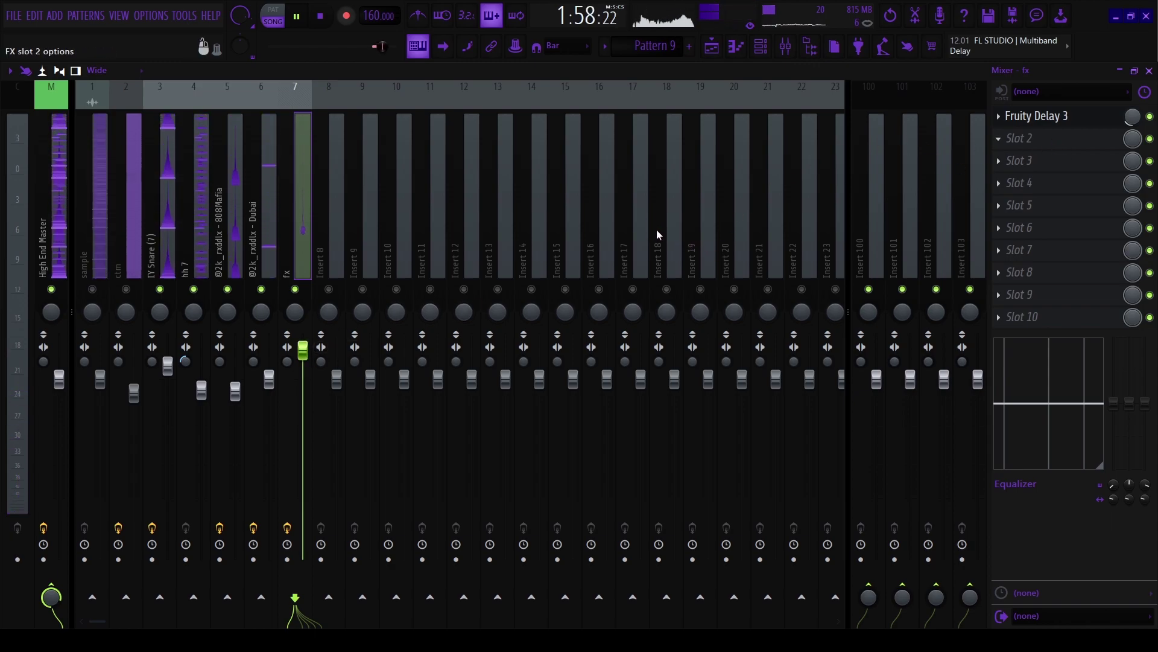
# Normalize the fx channel's sample in its sampler settings.
pyautogui.press('F9')
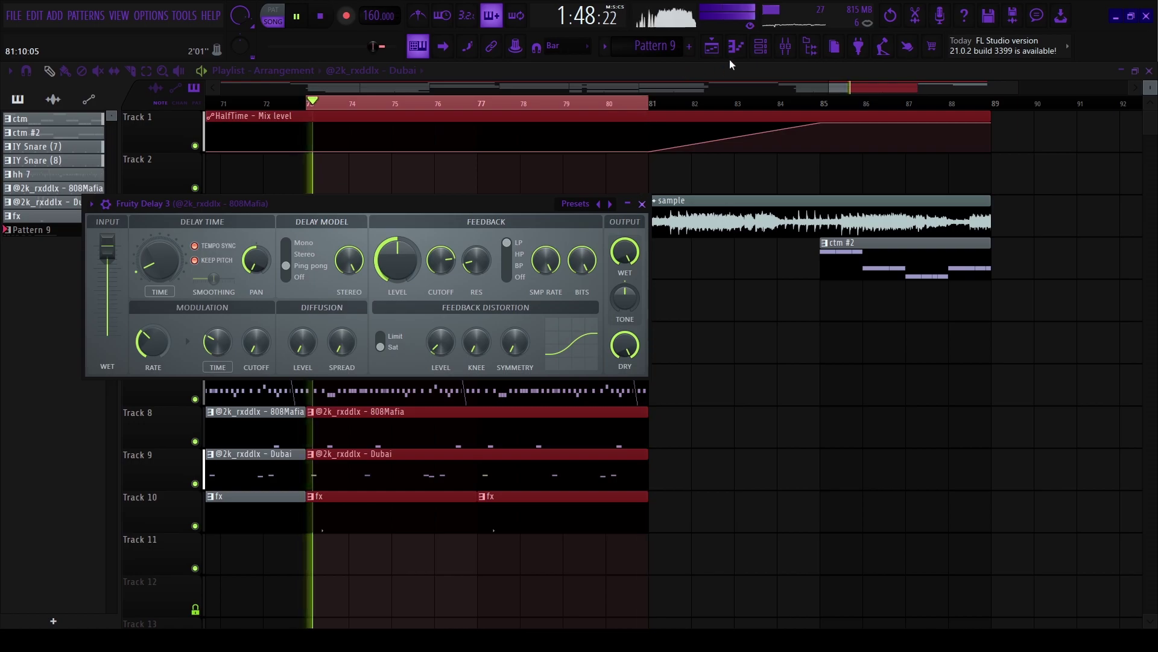
pyautogui.press('F6')
pyautogui.click(137, 266)
pyautogui.click(343, 380)
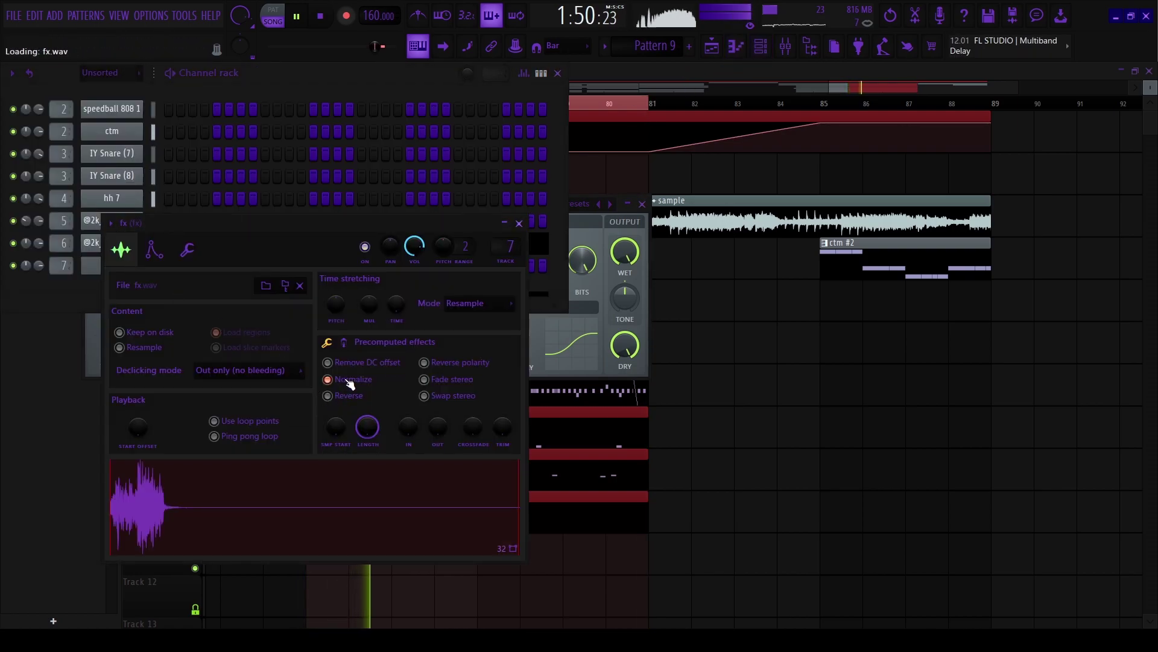
pyautogui.click(518, 223)
# Rebalance the mixer by lowering the fx volume and setting hh 7 to -0.9 dB, with the sample and ctm tracks unmuted.
pyautogui.click(785, 46)
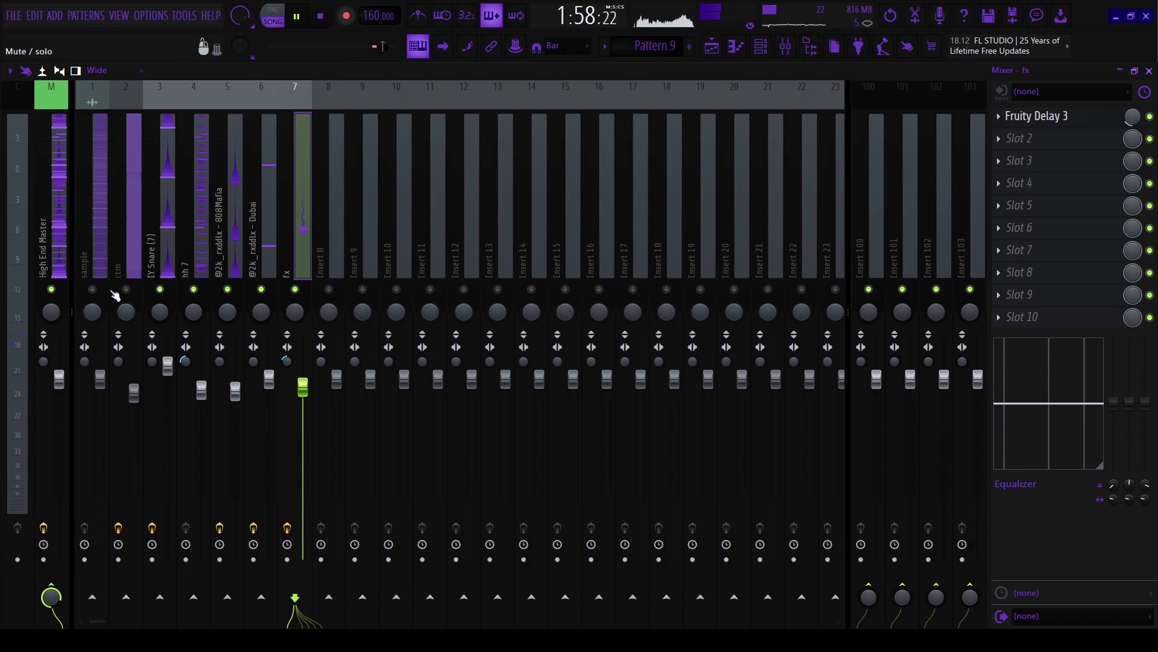
pyautogui.click(203, 389)
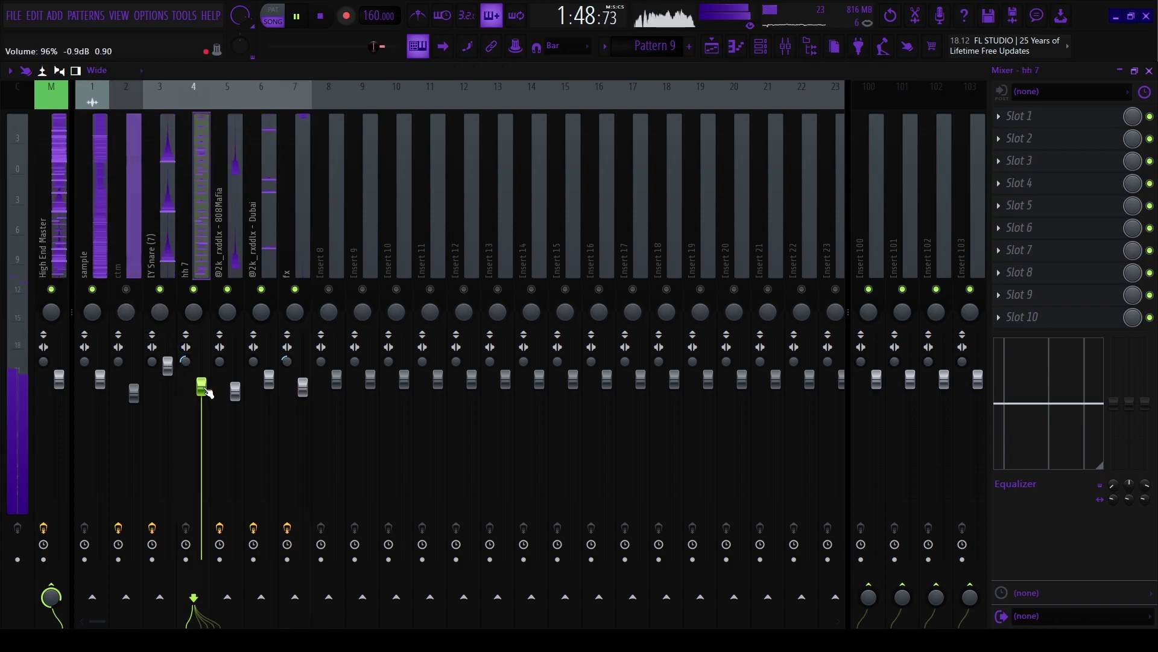
pyautogui.click(127, 289)
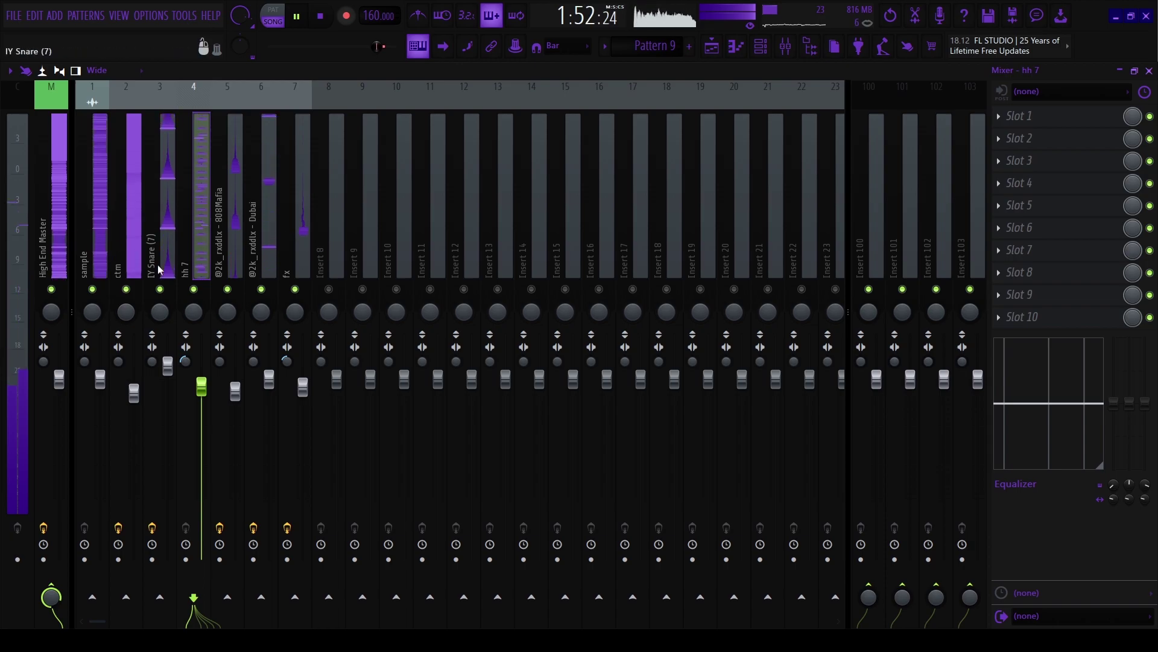
# In Ozone 9 on the master track, remove Equalizer 1 and set the Maximizer to a -2.0 dB threshold and -0.5 dB ceiling.
pyautogui.click(52, 260)
pyautogui.click(1020, 272)
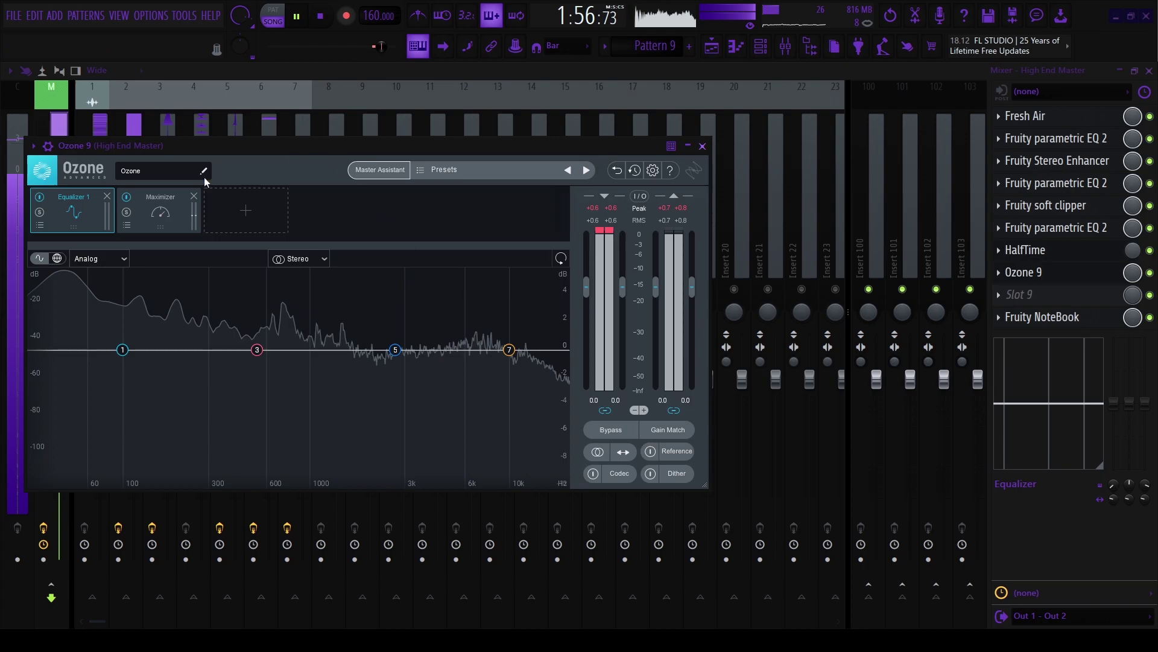
pyautogui.click(107, 196)
pyautogui.moveTo(213, 333); pyautogui.dragTo(212, 345)
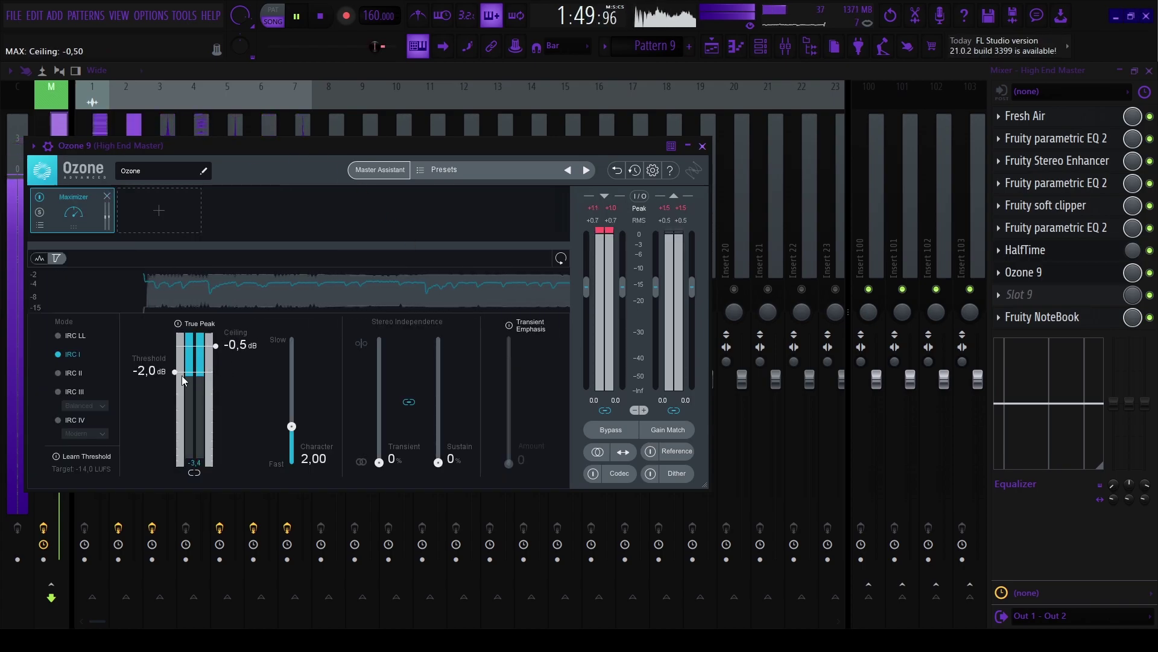
# Set the Maximizer mode to IRC IV Modern and lower the IY Snare (7) volume slightly.
pyautogui.click(72, 392)
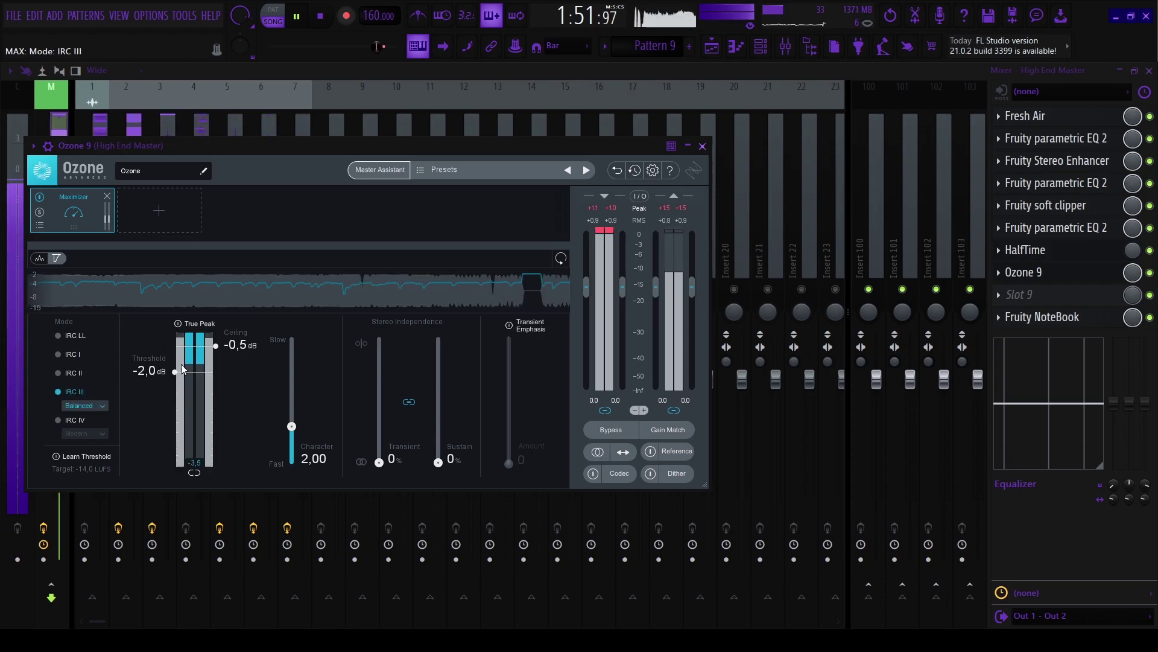
pyautogui.click(58, 421)
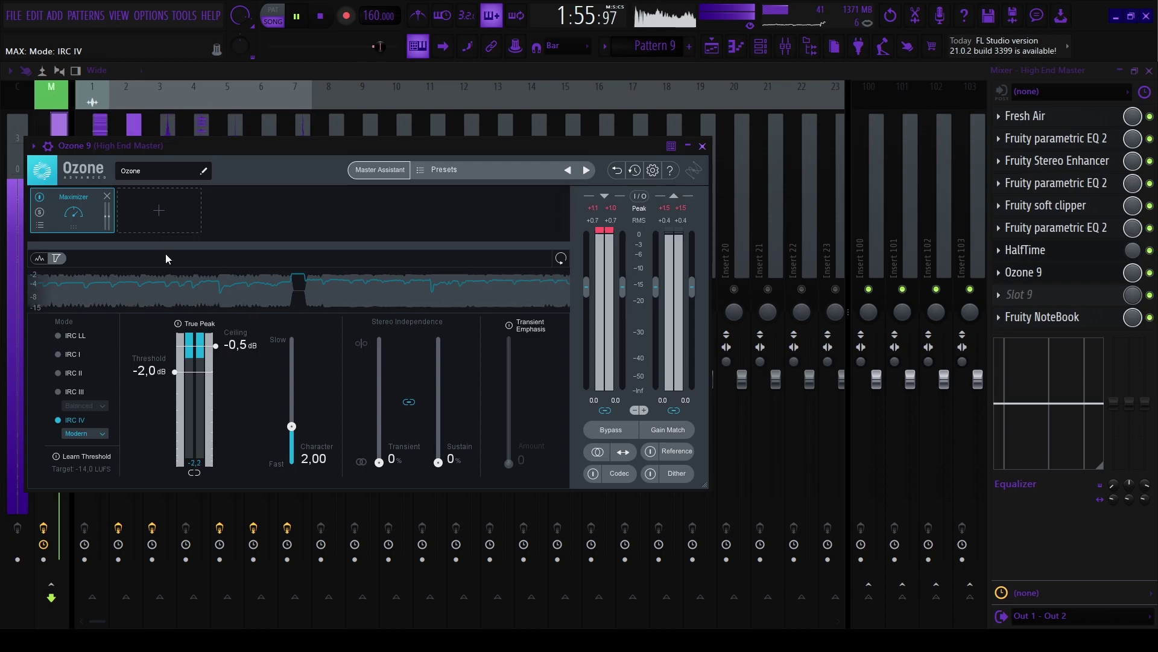
pyautogui.press('Escape')
pyautogui.moveTo(167, 365); pyautogui.dragTo(166, 371)
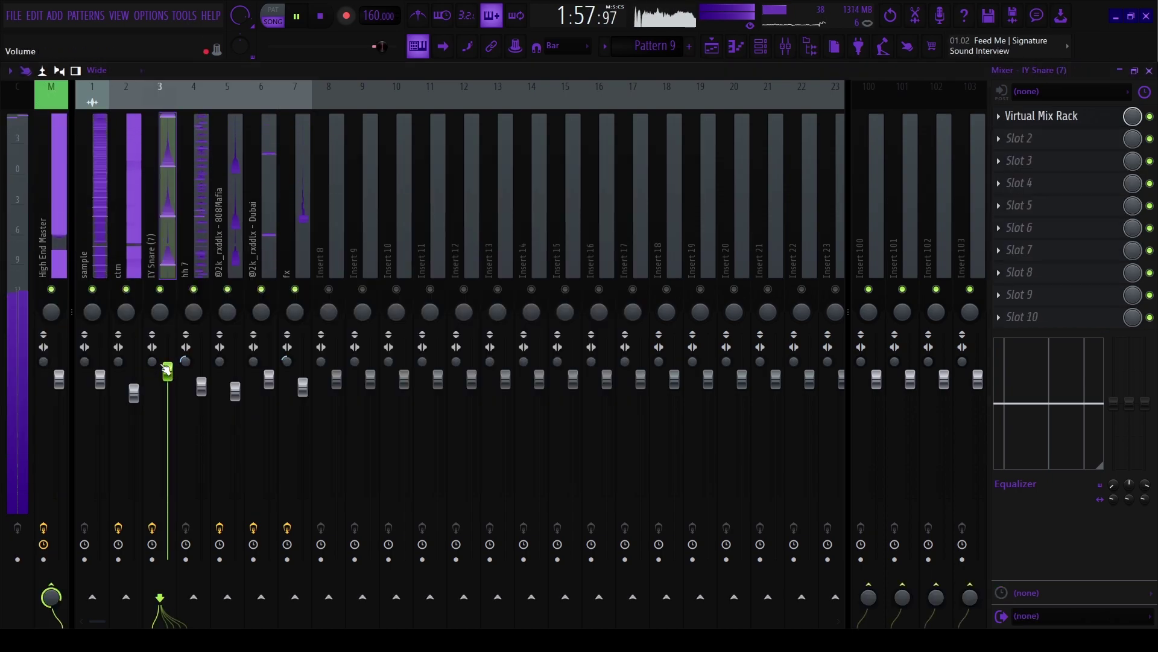
# Add an Imager module to Ozone 9 on the master track and split it into four frequency bands.
pyautogui.click(56, 243)
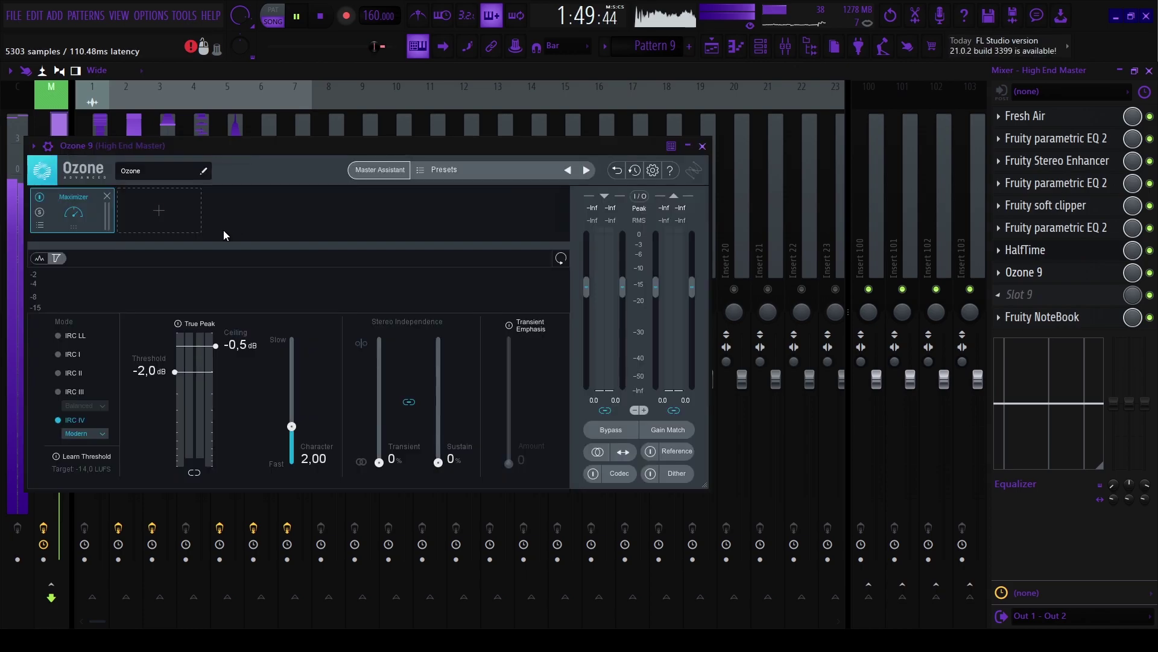
pyautogui.click(173, 210)
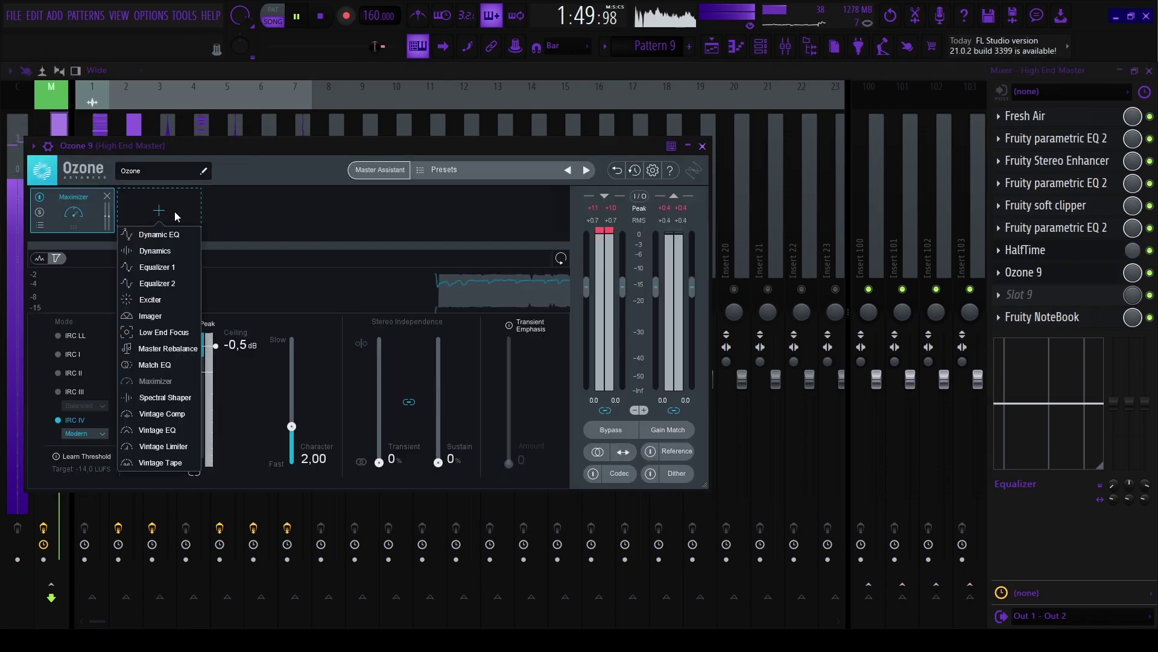
pyautogui.click(151, 315)
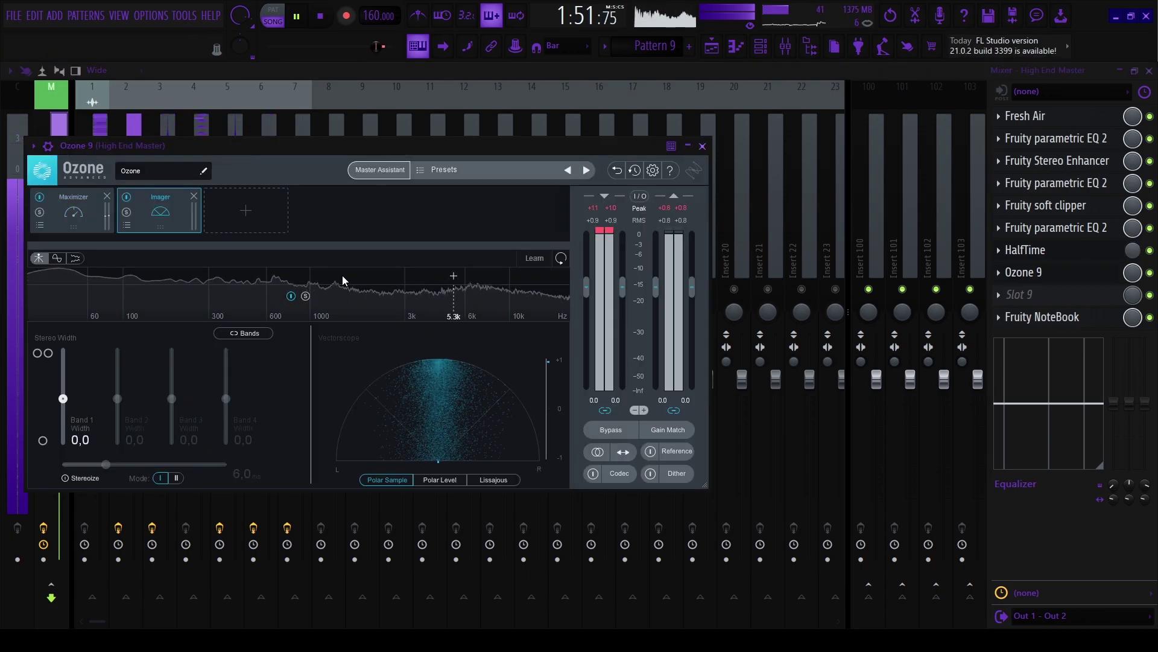
pyautogui.click(438, 279)
pyautogui.click(319, 280)
pyautogui.click(177, 278)
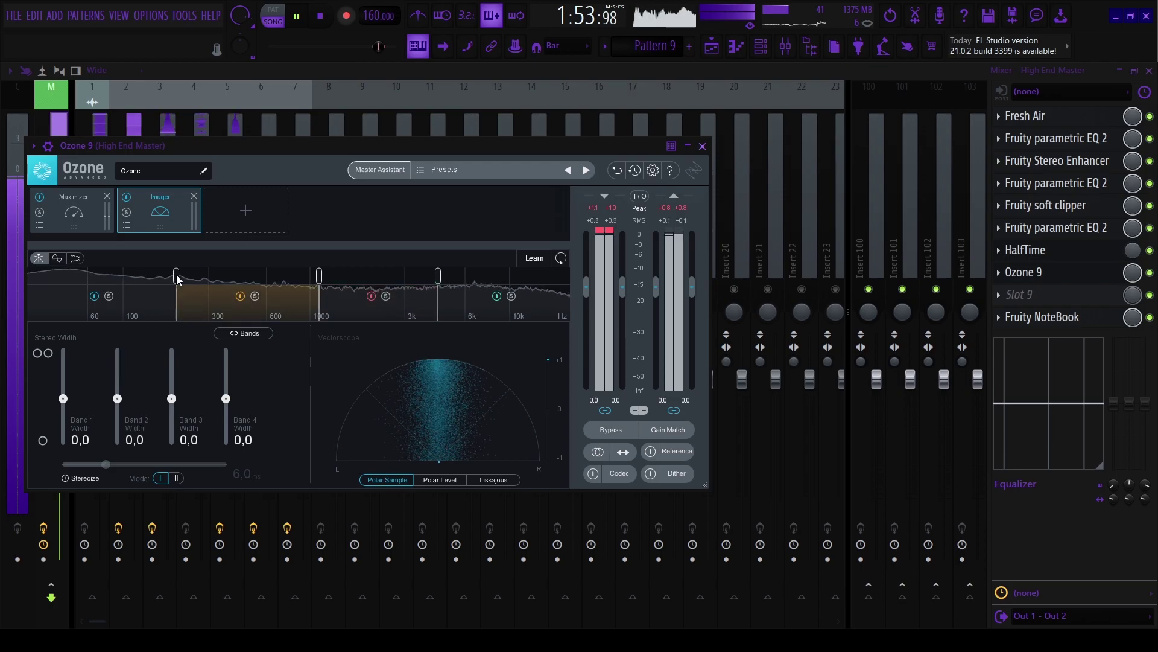
pyautogui.moveTo(316, 285); pyautogui.dragTo(307, 288)
# Set the Imager's stereo widths to -100 for band 1, about 1.3 for band 2, 16.5 for band 3 and 30.4 for band 4.
pyautogui.moveTo(226, 399); pyautogui.dragTo(180, 391)
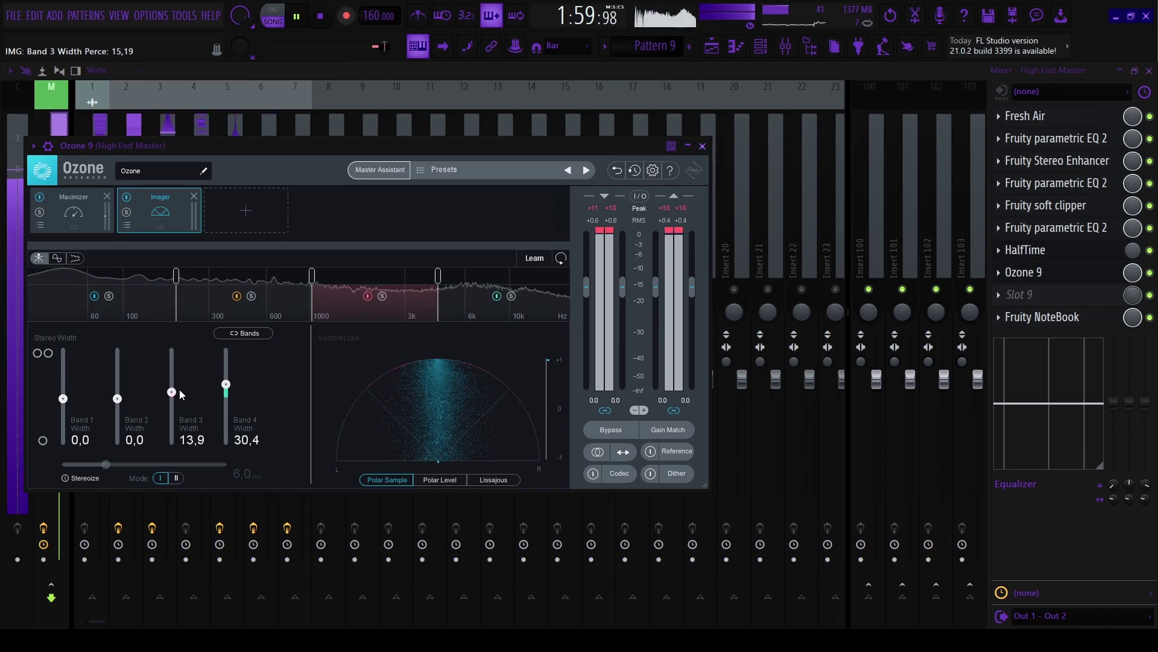
pyautogui.moveTo(66, 399); pyautogui.dragTo(63, 446)
pyautogui.moveTo(117, 400); pyautogui.dragTo(117, 398)
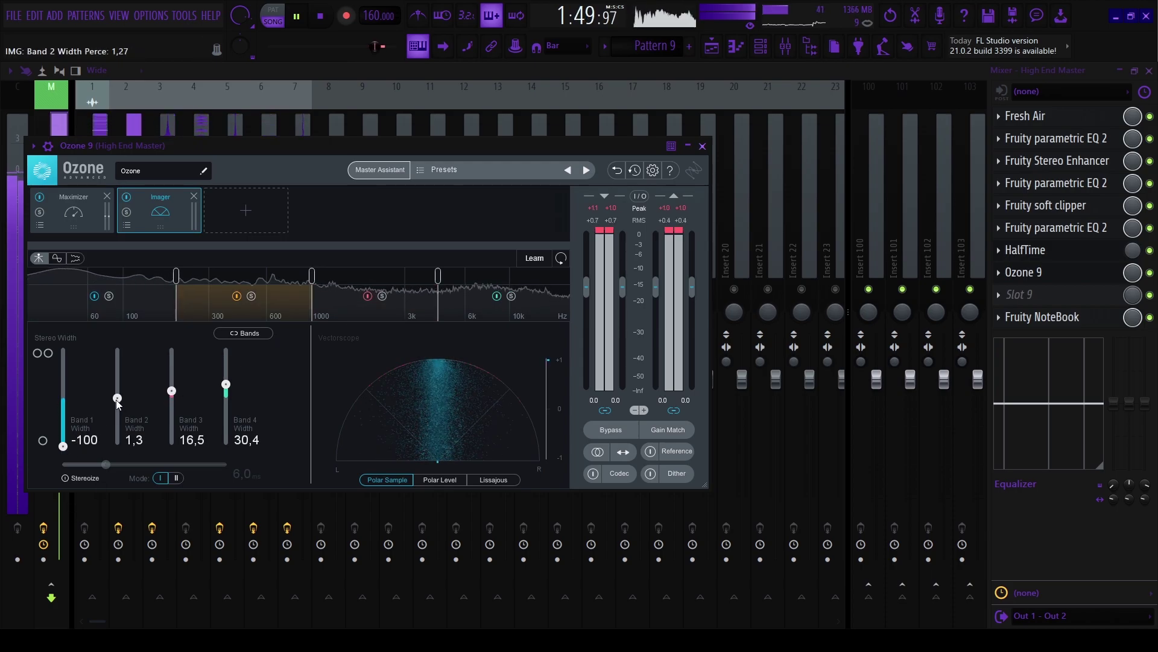
pyautogui.press('Escape')
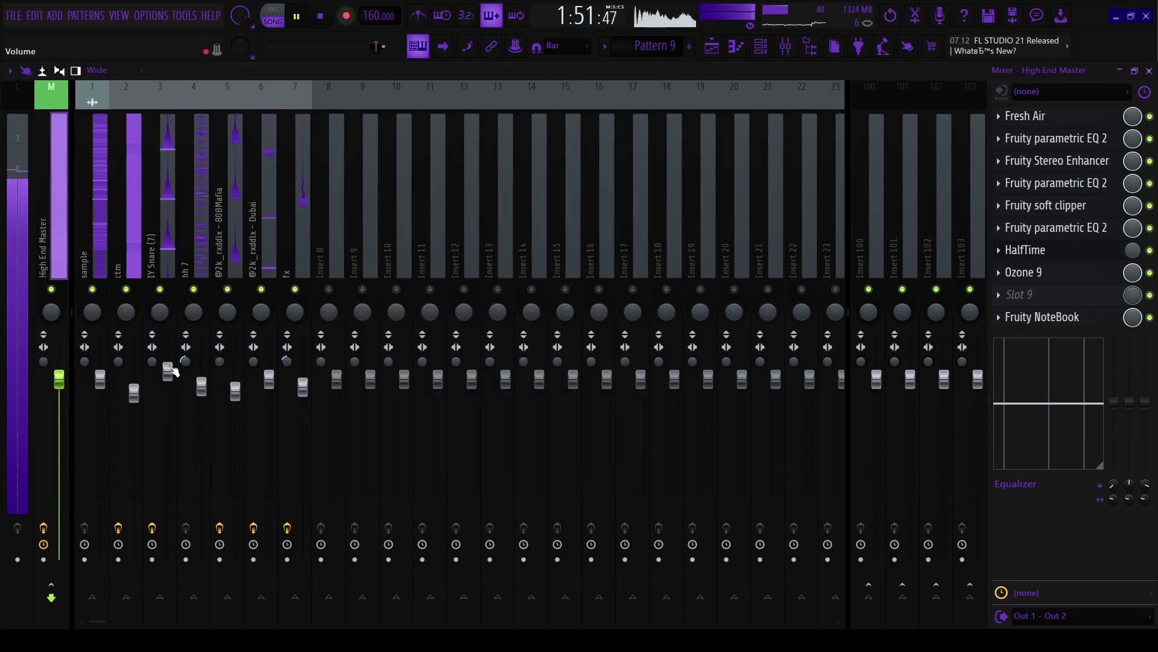
# Solo the ctm mixer track, adjust its stereo separation, and bring the other tracks back in.
pyautogui.rightClick(127, 290)
pyautogui.moveTo(119, 362); pyautogui.dragTo(126, 345)
pyautogui.rightClick(126, 289)
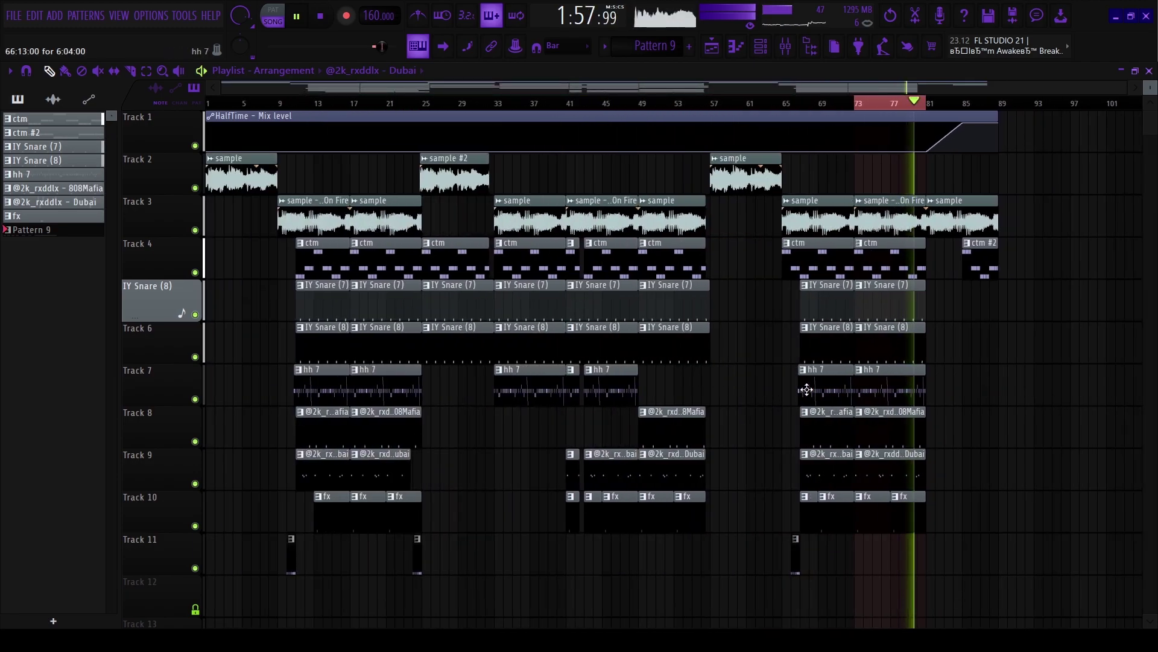
# Play the full arrangement from the beginning in the playlist.
pyautogui.hotkey('ctrl', 'a')
pyautogui.press('space')
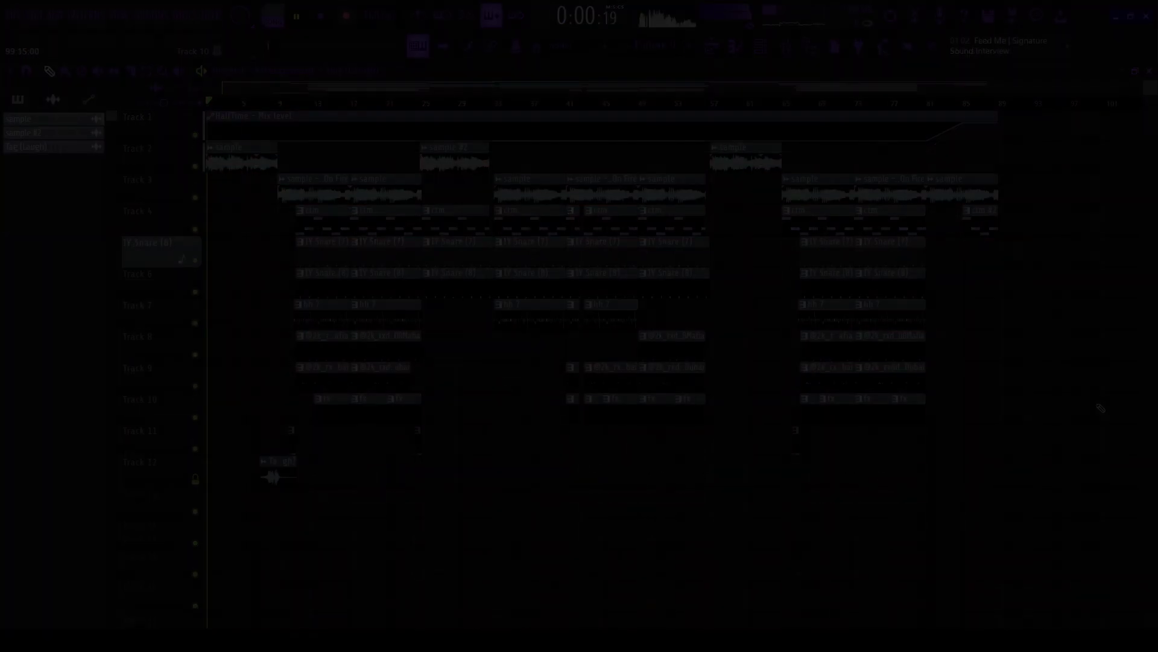